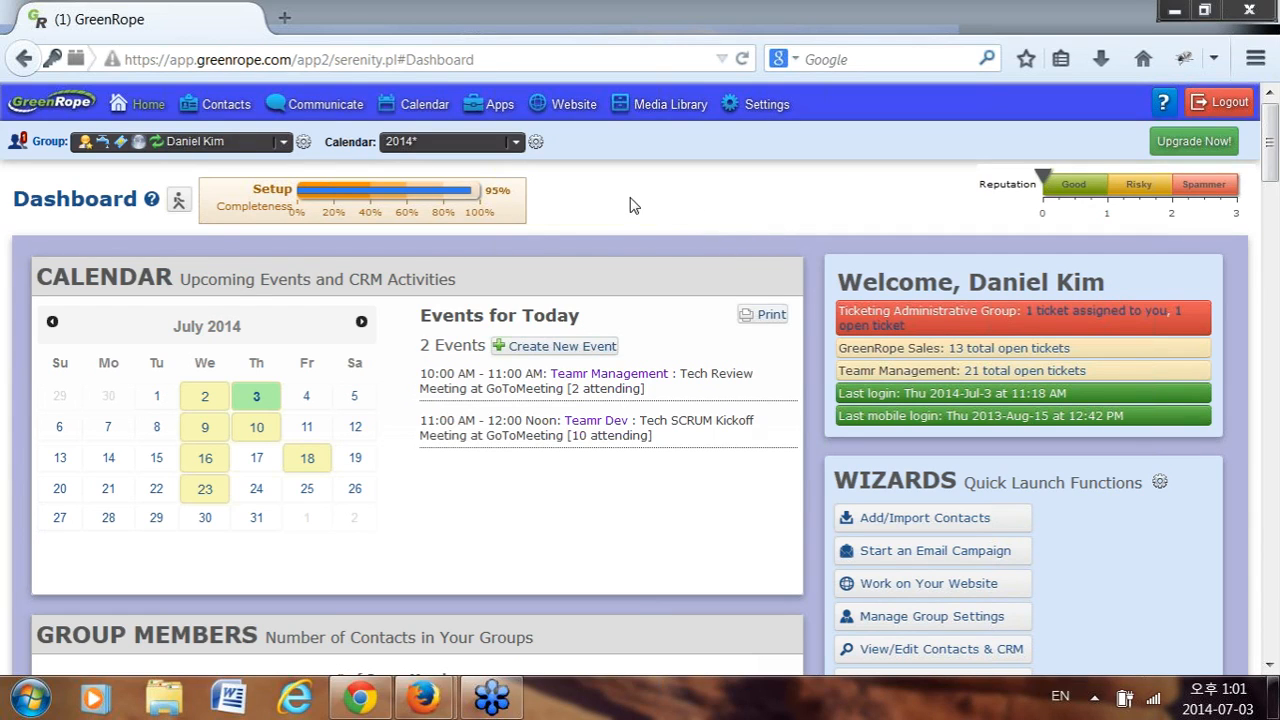
# From the Dashboard, reveal the Settings menu listing Account, Group and Calendar.
pyautogui.moveTo(371, 221)
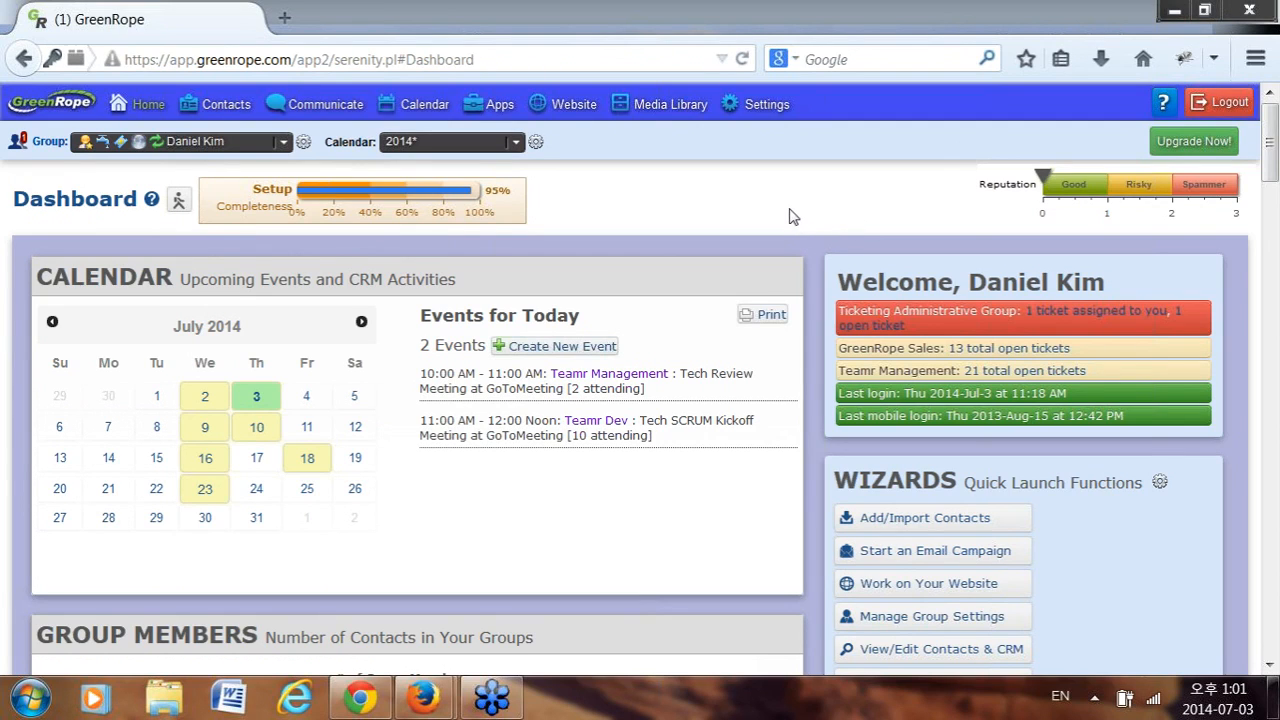
pyautogui.moveTo(782, 120)
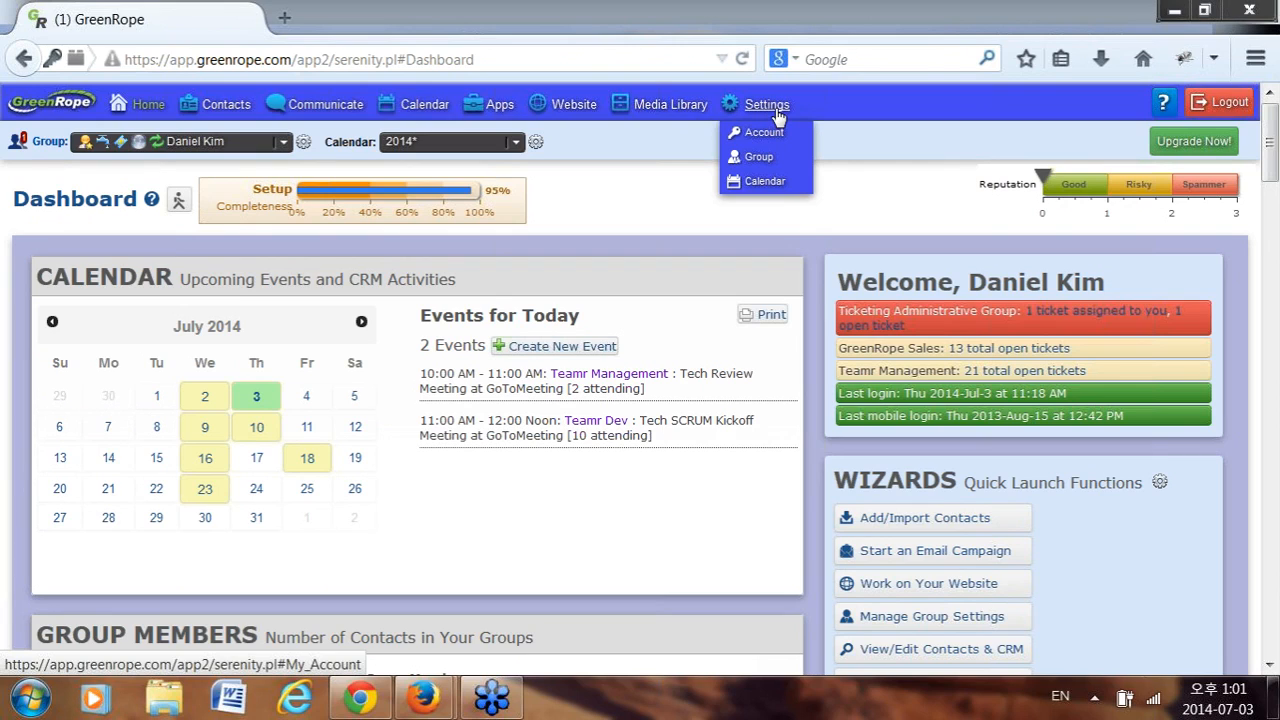
# Open Group Setup for the current group and close the New Group form without creating one.
pyautogui.click(763, 167)
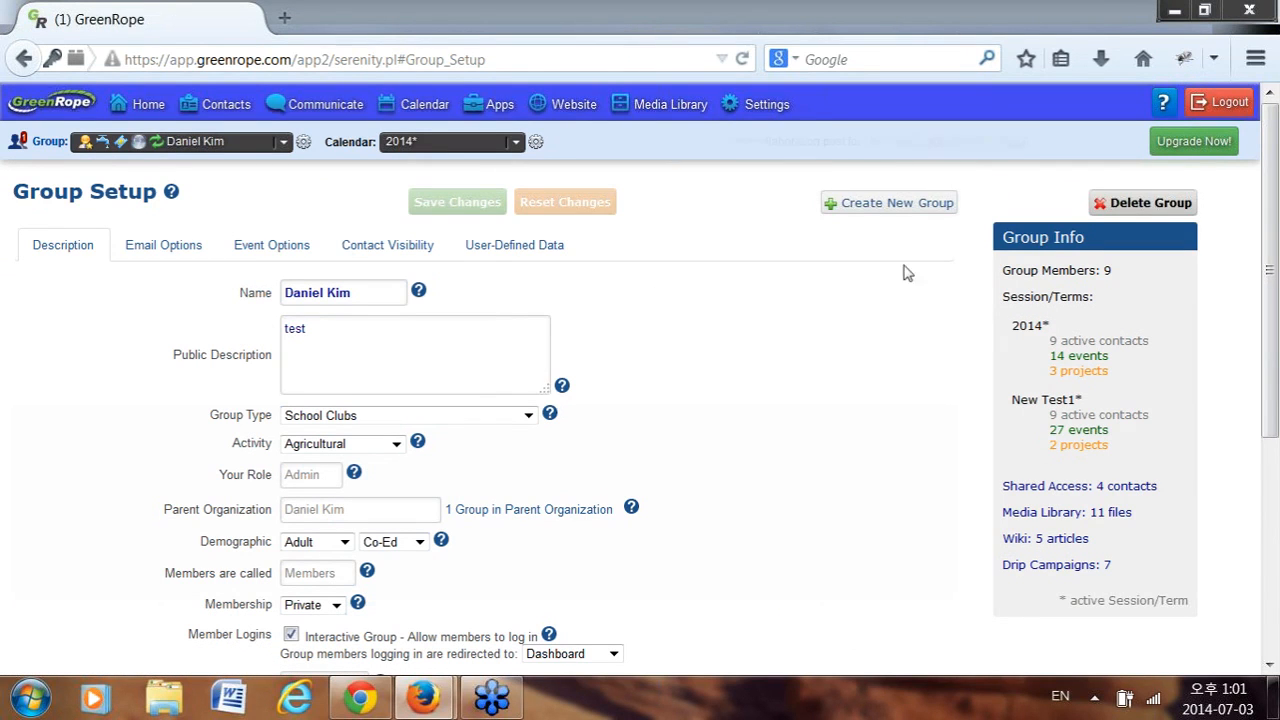
pyautogui.click(919, 210)
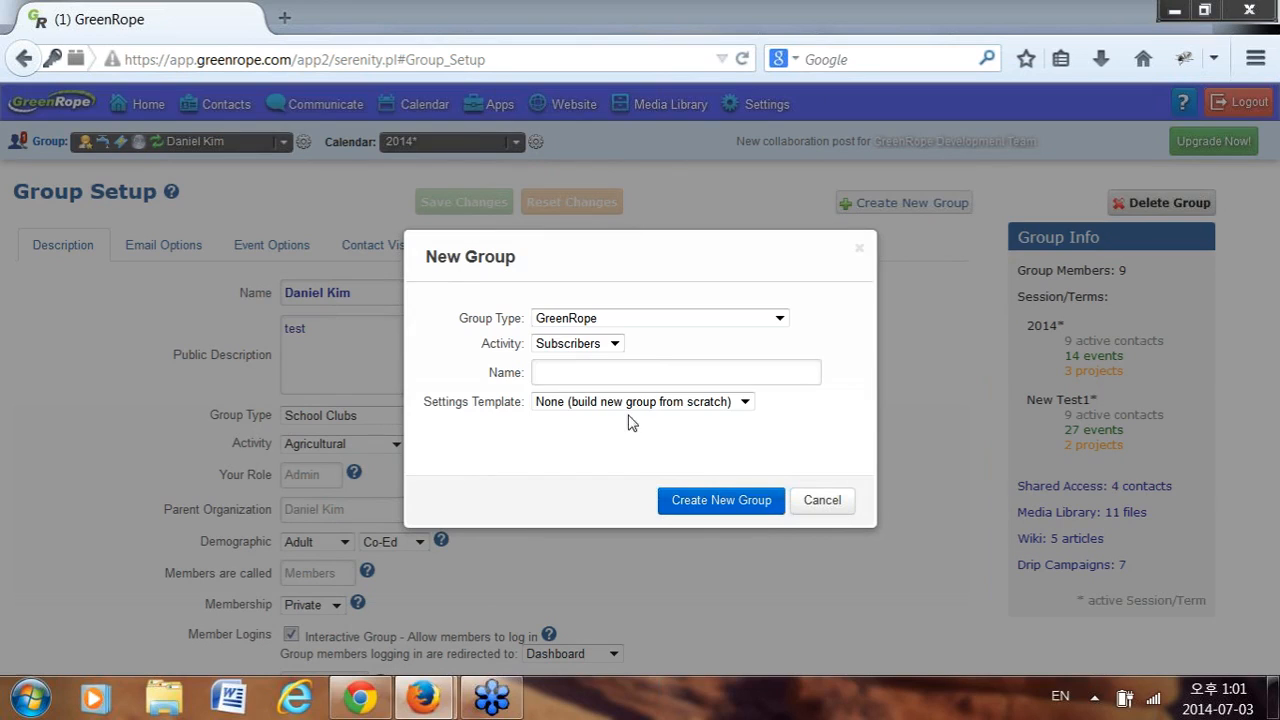
pyautogui.click(642, 372)
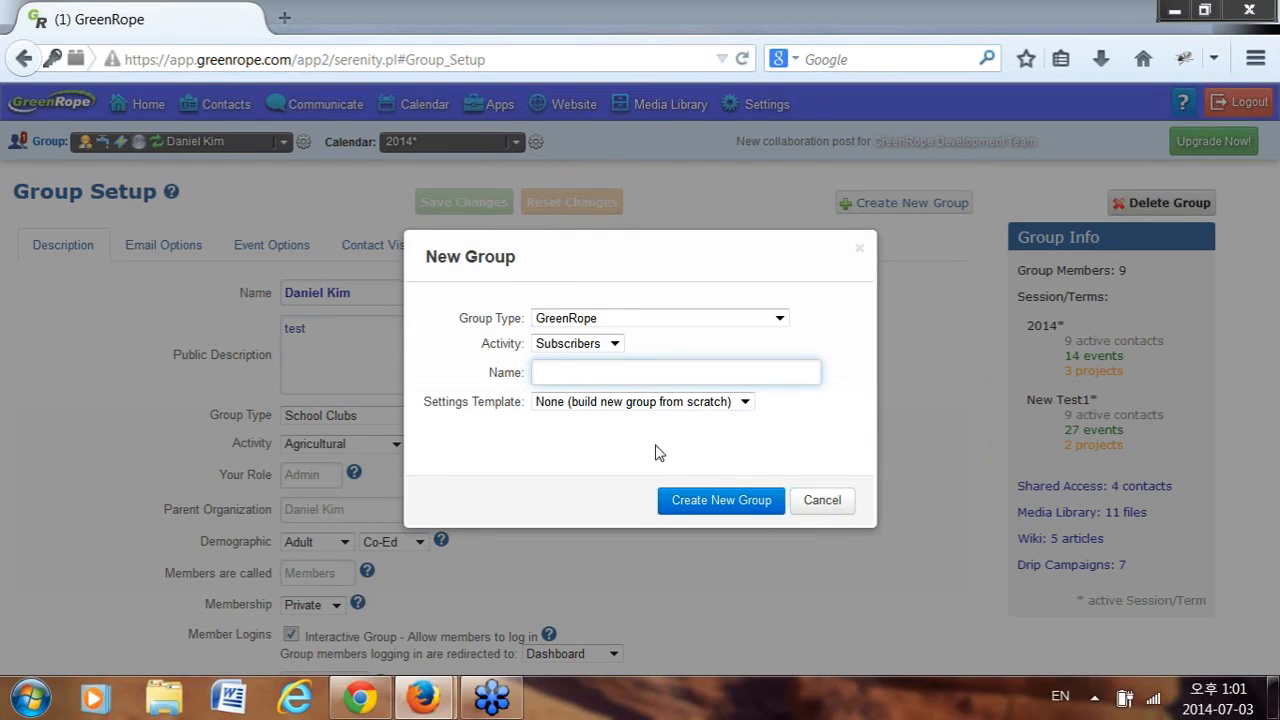
pyautogui.click(860, 250)
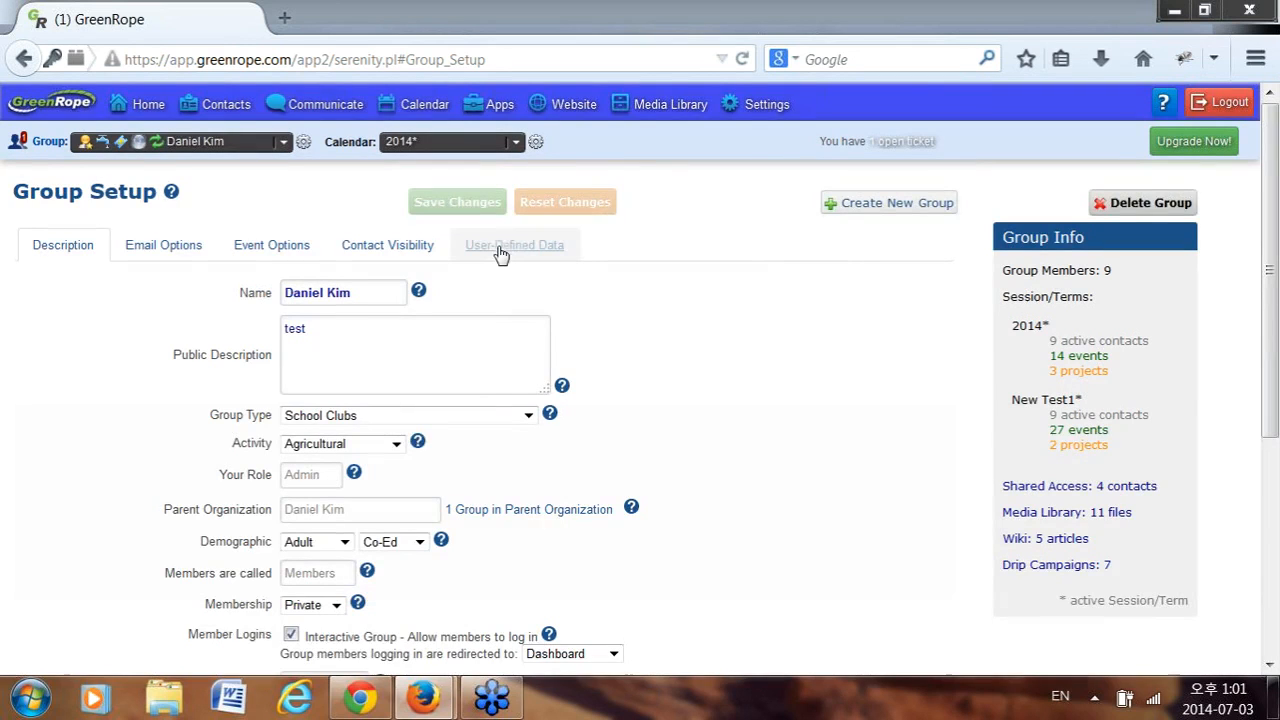
# Show the User-Defined Data tab and scroll through its custom field panels.
pyautogui.click(503, 251)
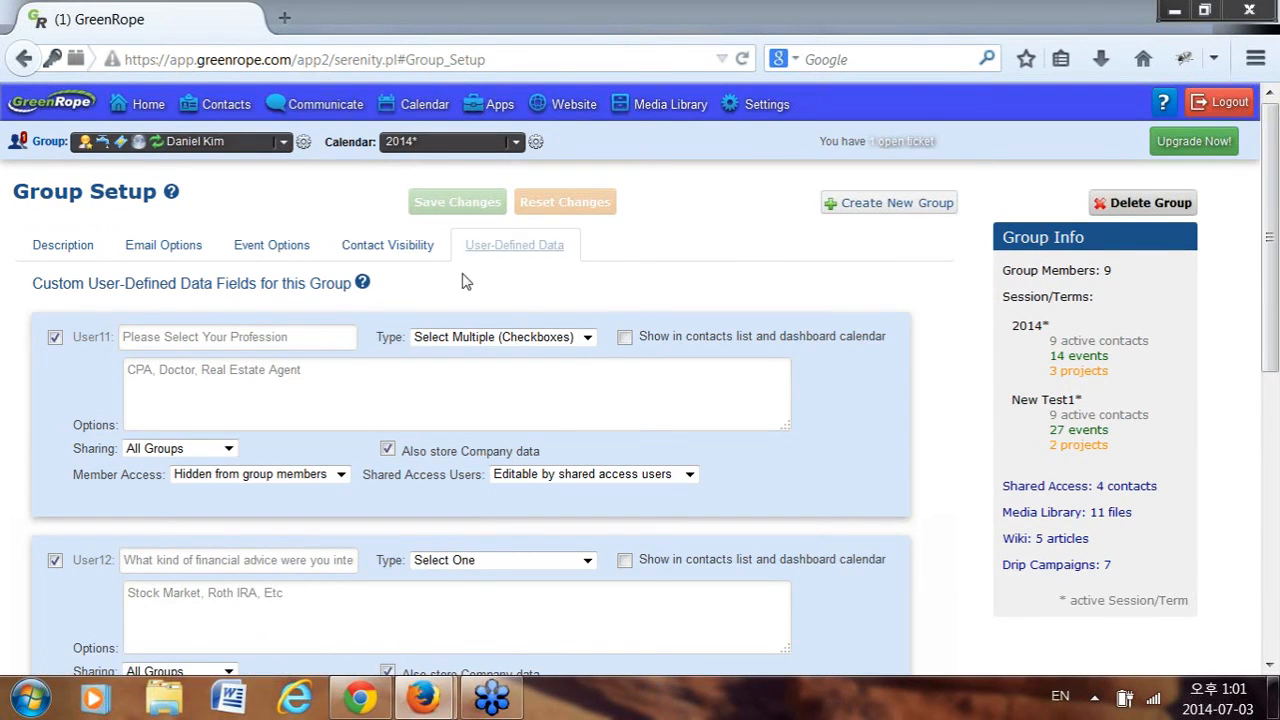
pyautogui.scroll(-1, 604, 284)
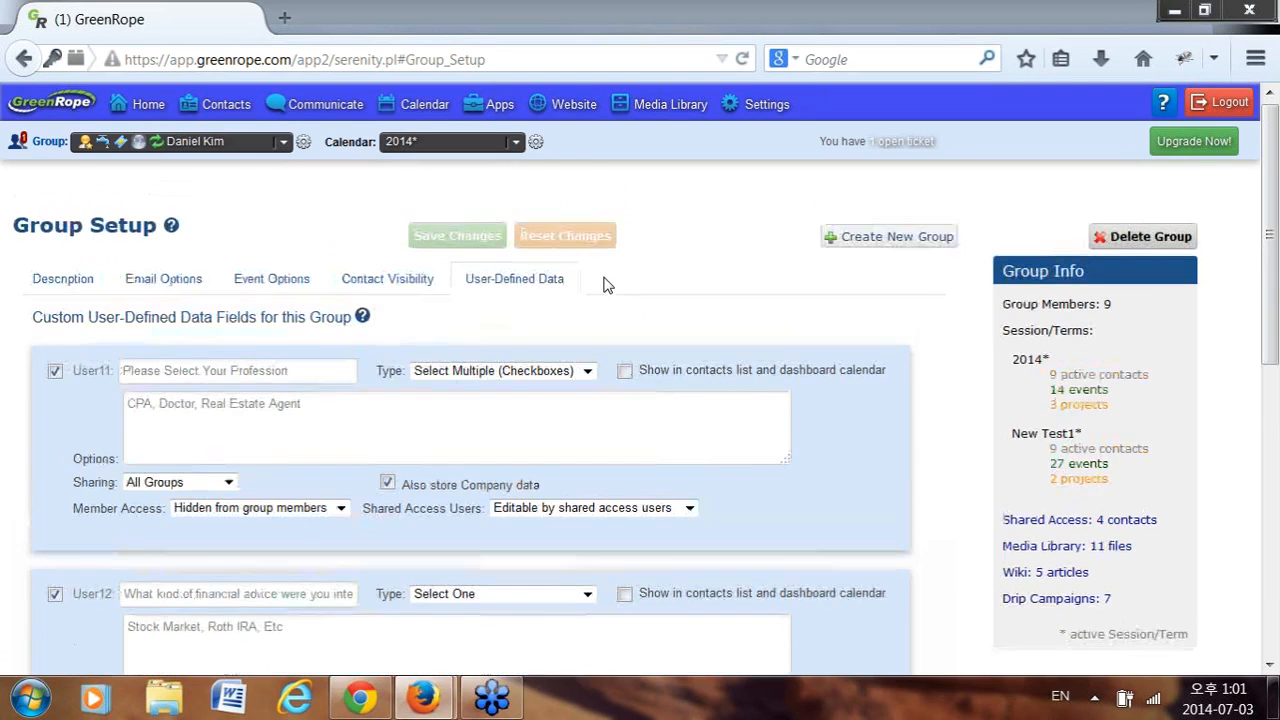
pyautogui.scroll(-6, 537, 387)
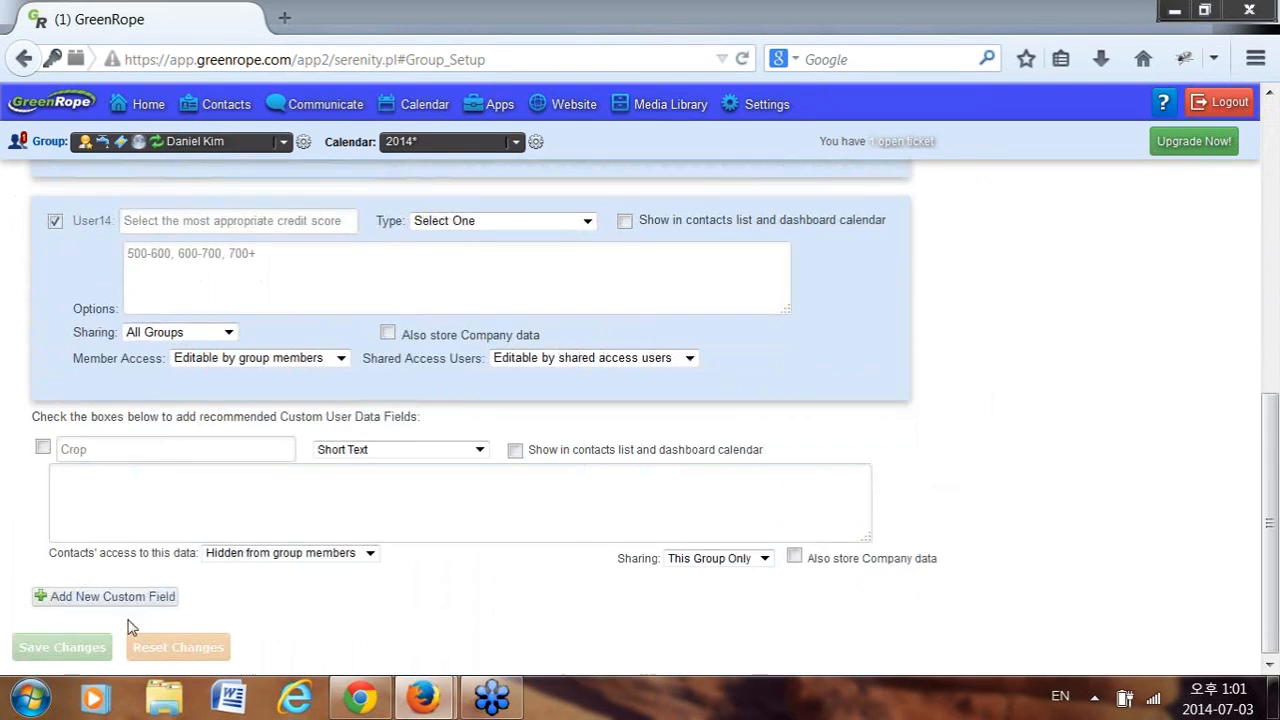
pyautogui.scroll(6, 218, 585)
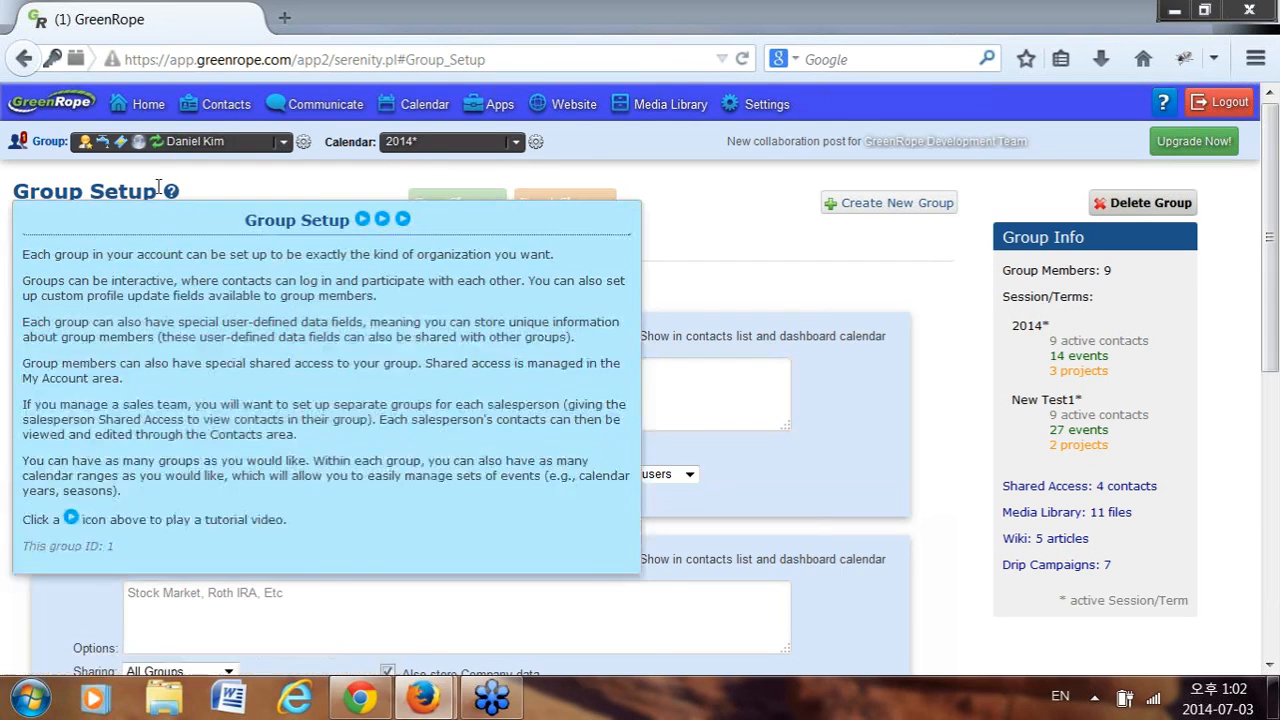
pyautogui.moveTo(155, 190); pyautogui.dragTo(76, 152)
pyautogui.click(174, 195)
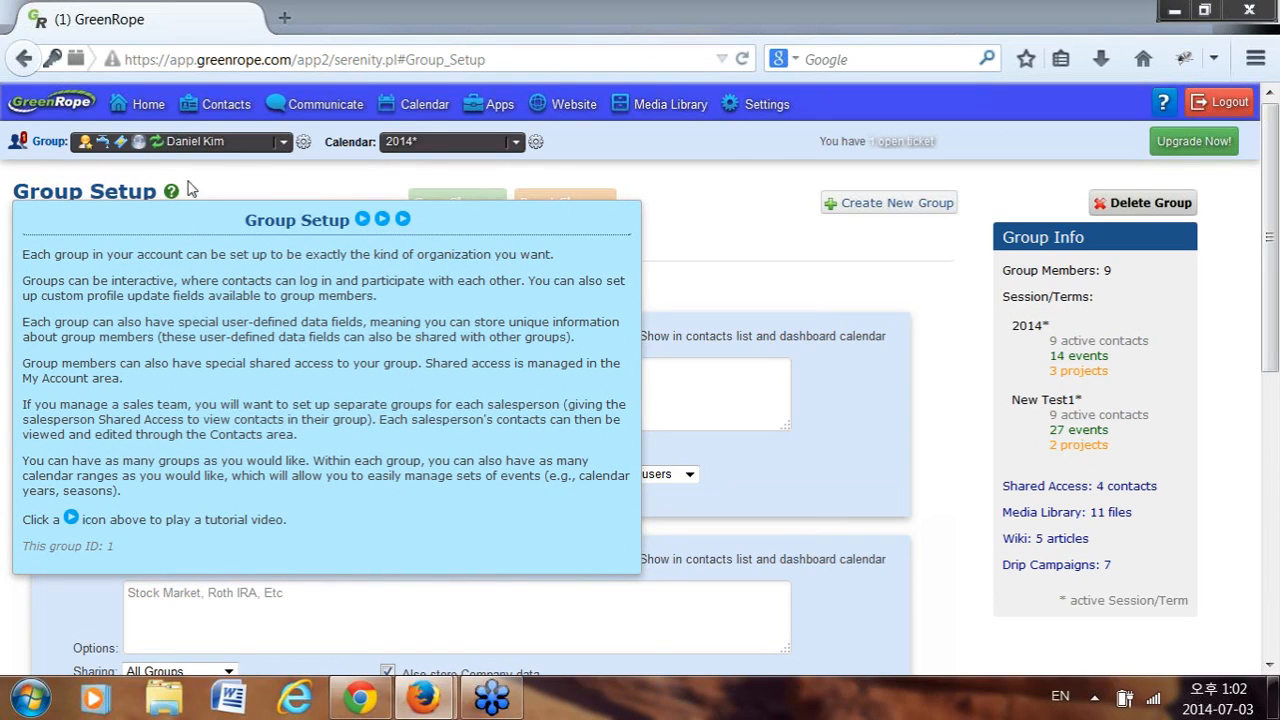
pyautogui.click(172, 194)
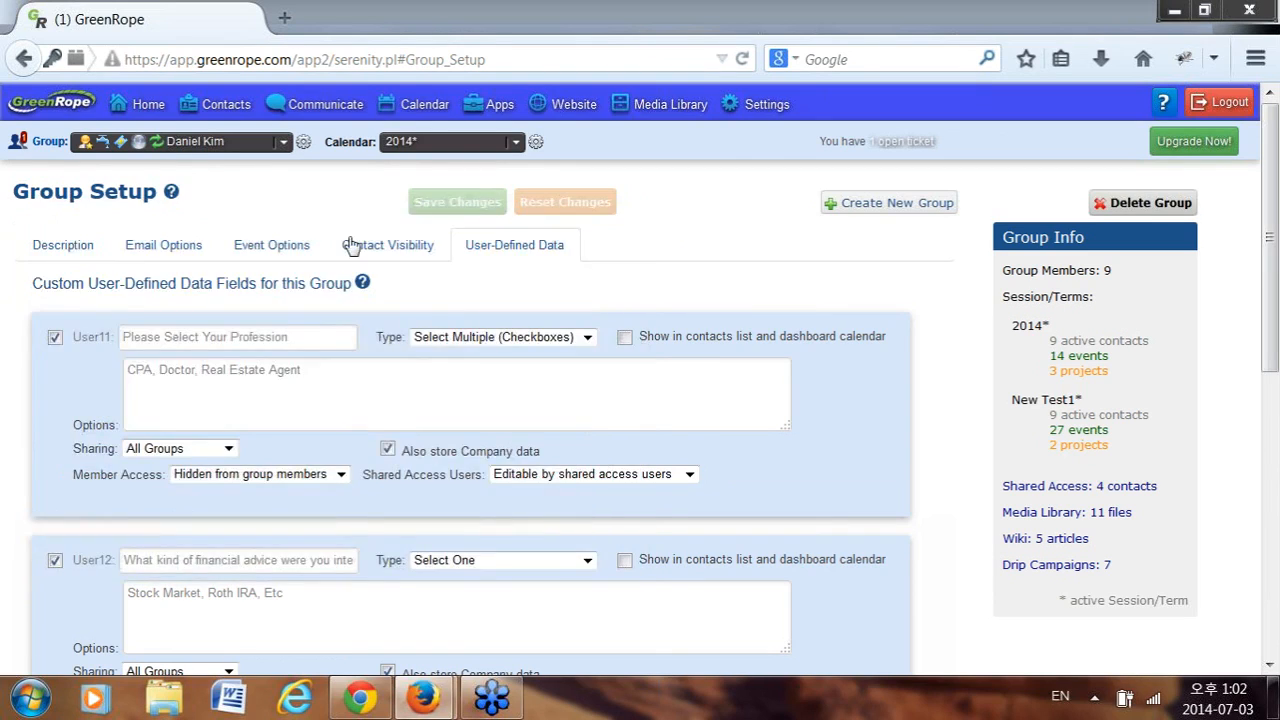
pyautogui.click(365, 286)
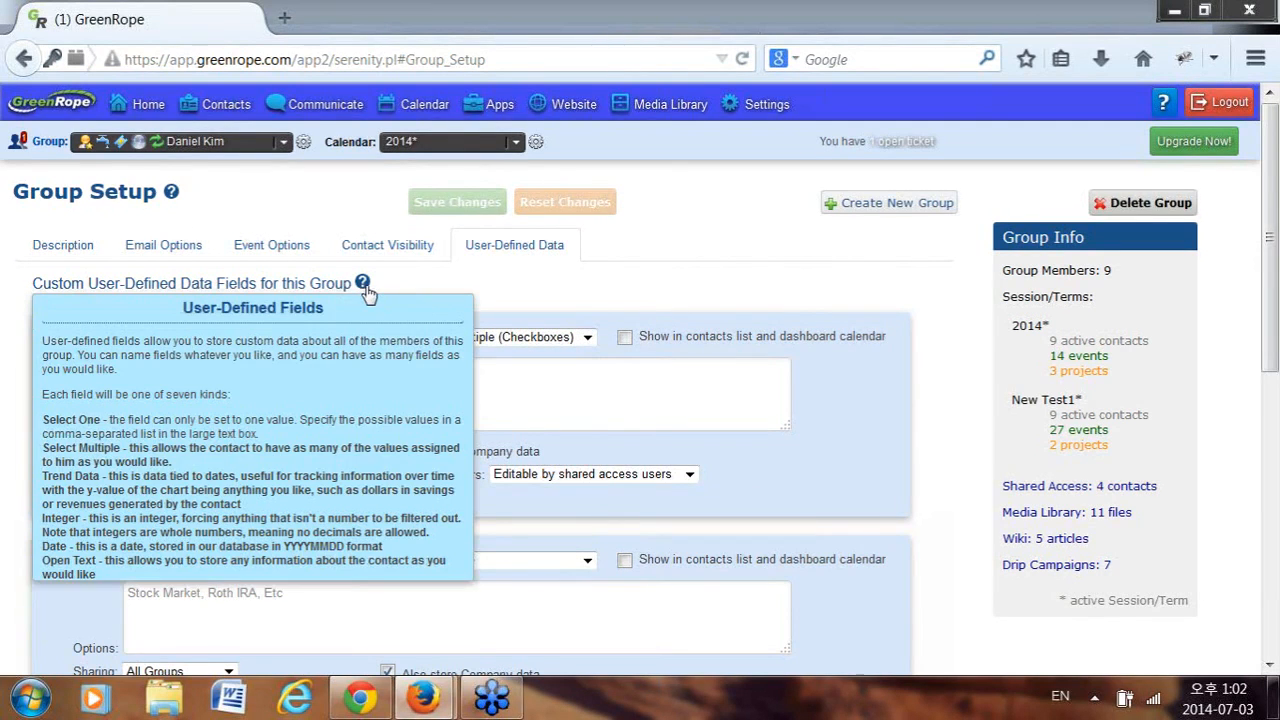
pyautogui.scroll(-1, 362, 345)
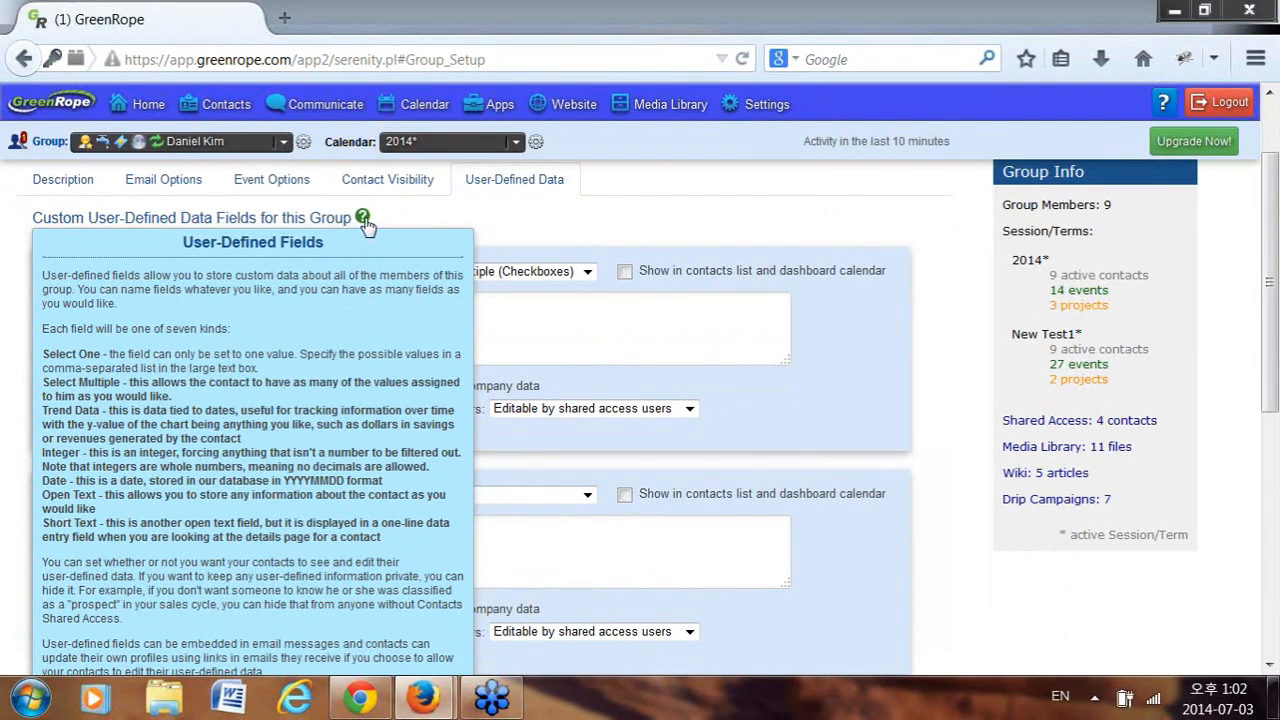
pyautogui.scroll(-7, 410, 330)
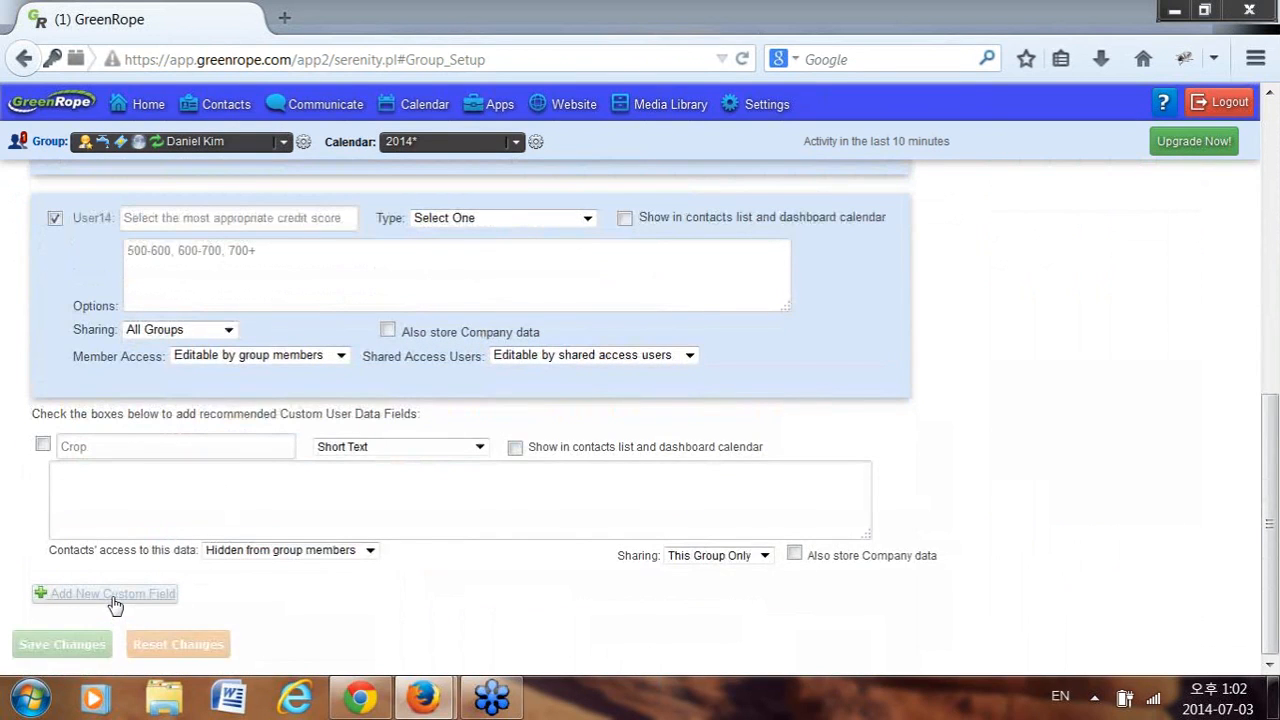
# Add a new blank custom field below the existing ones and select its Field Name box.
pyautogui.click(115, 595)
pyautogui.scroll(-1, 437, 494)
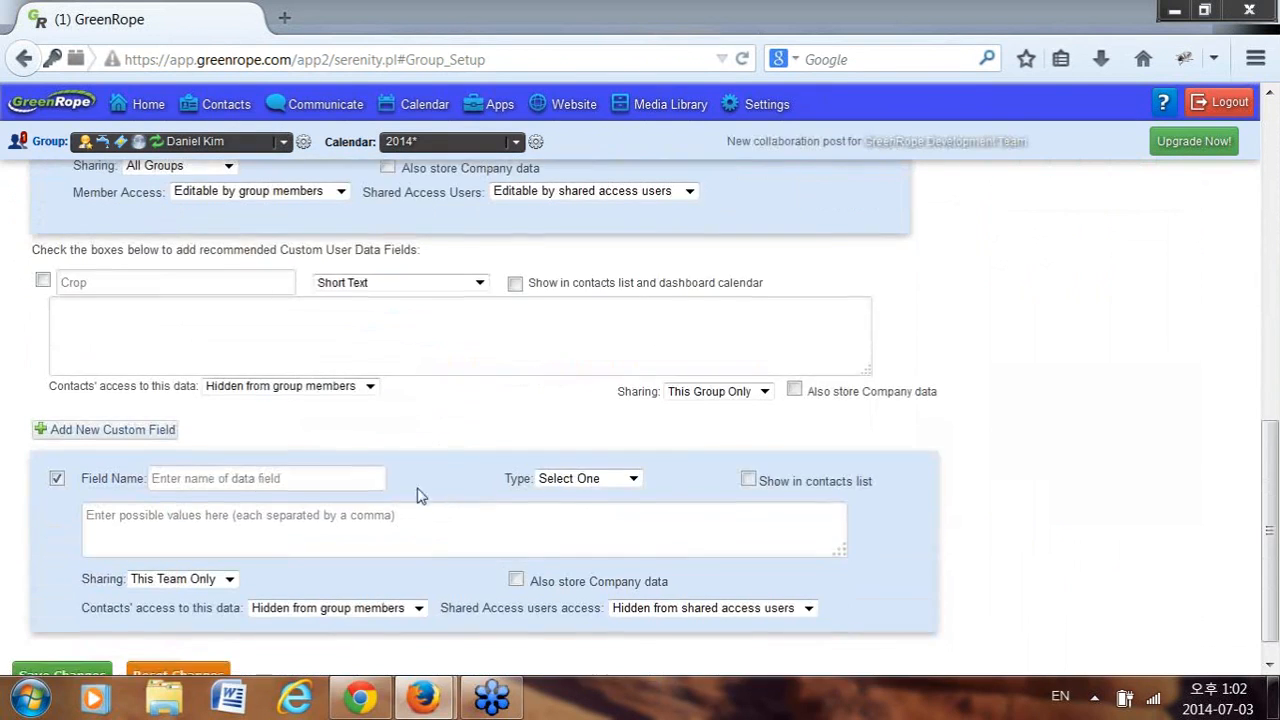
pyautogui.click(260, 485)
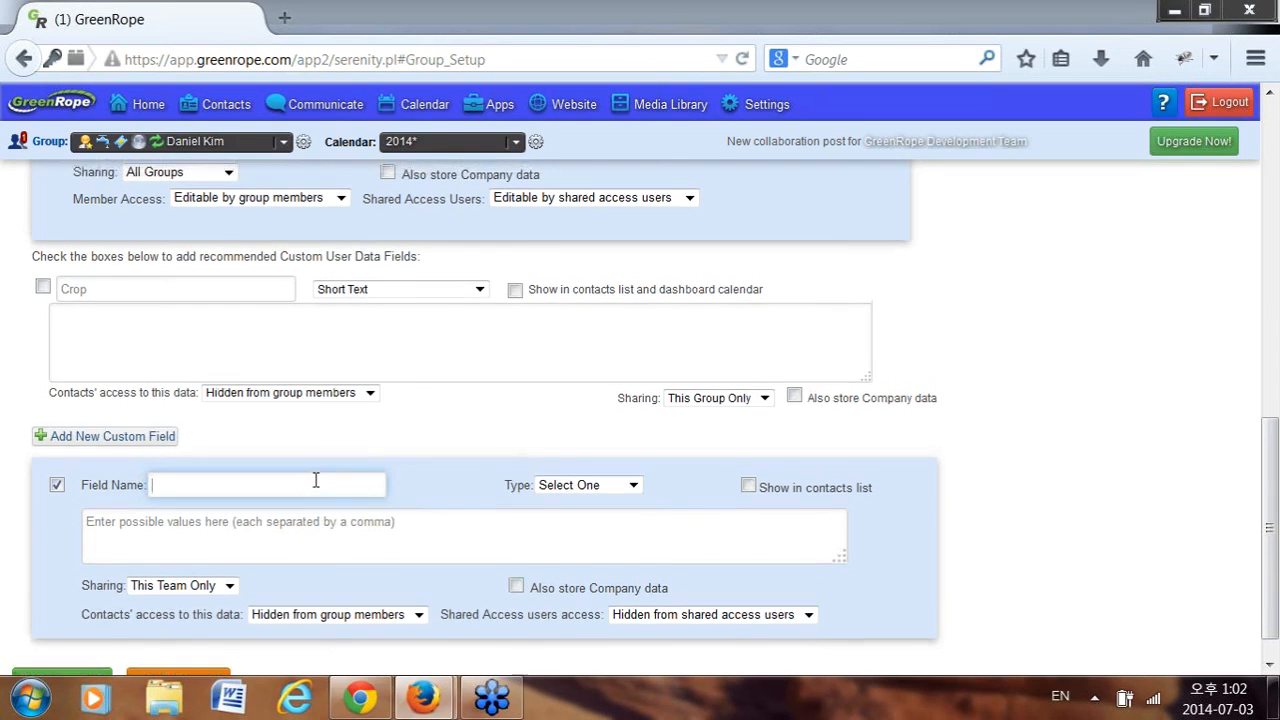
pyautogui.scroll(5, 315, 480)
pyautogui.scroll(3, 315, 486)
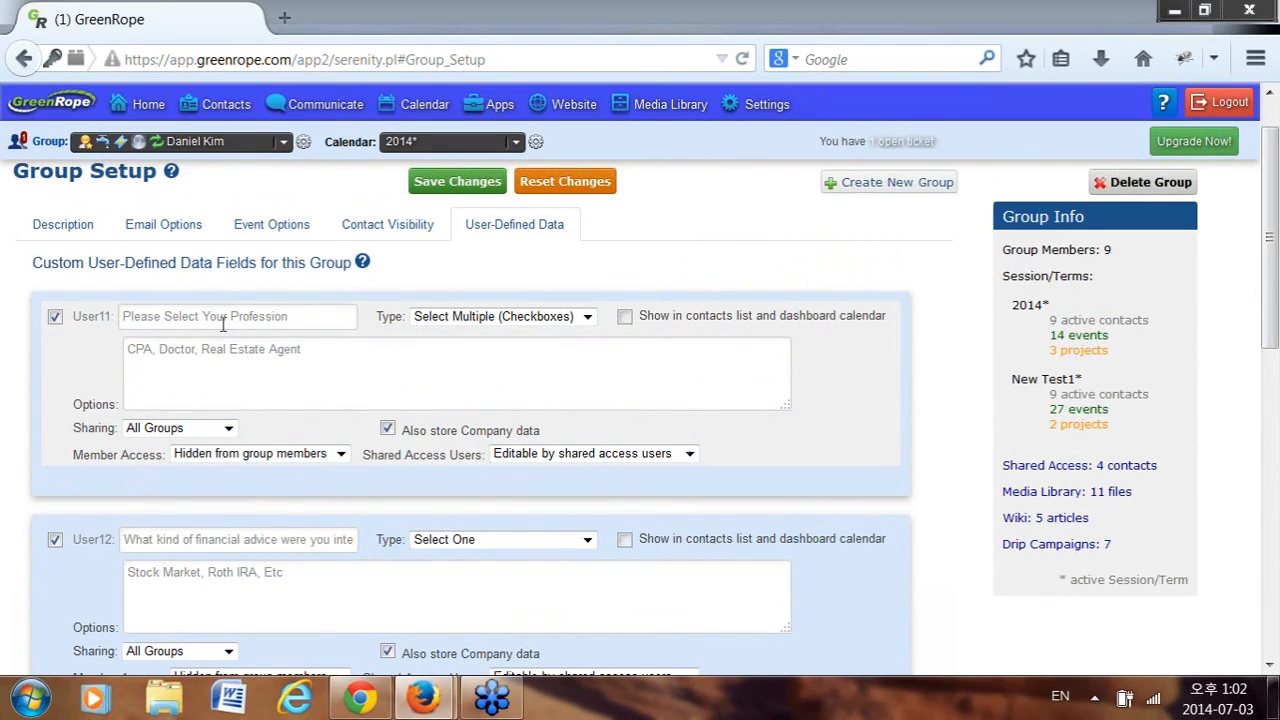
# Change User11's profession field type to Select One and save the group setup.
pyautogui.click(184, 349)
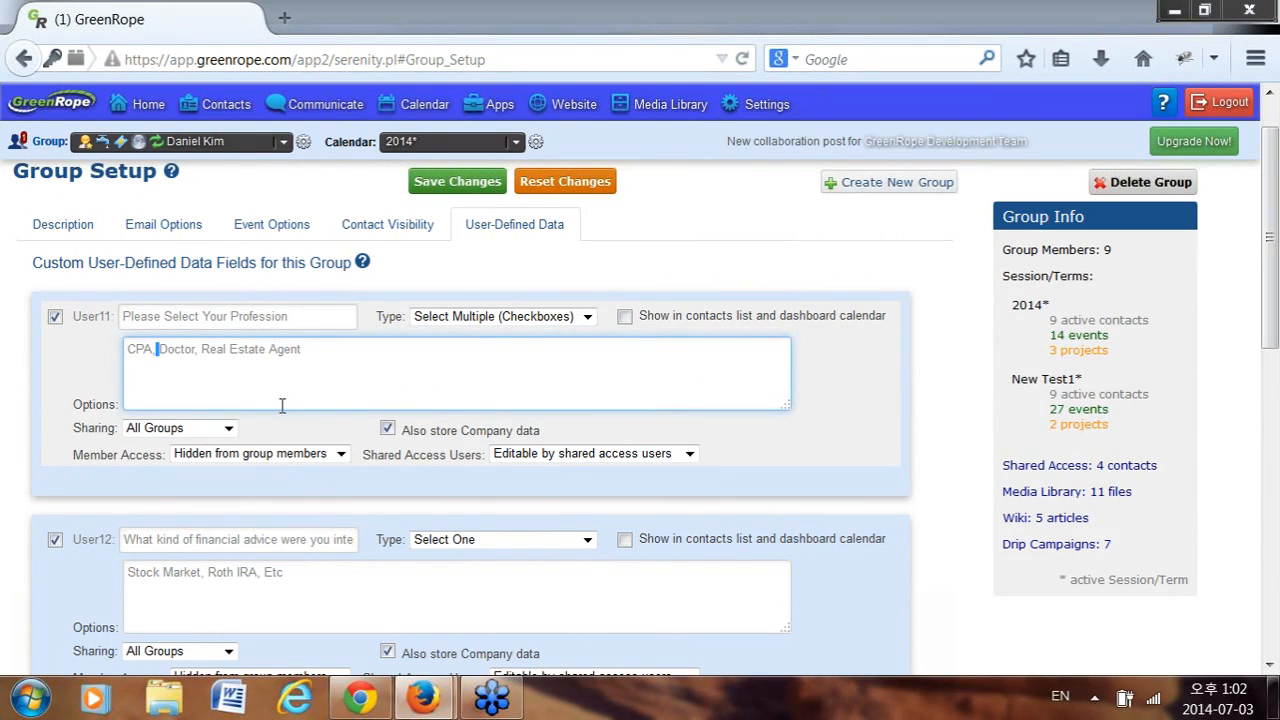
pyautogui.click(506, 317)
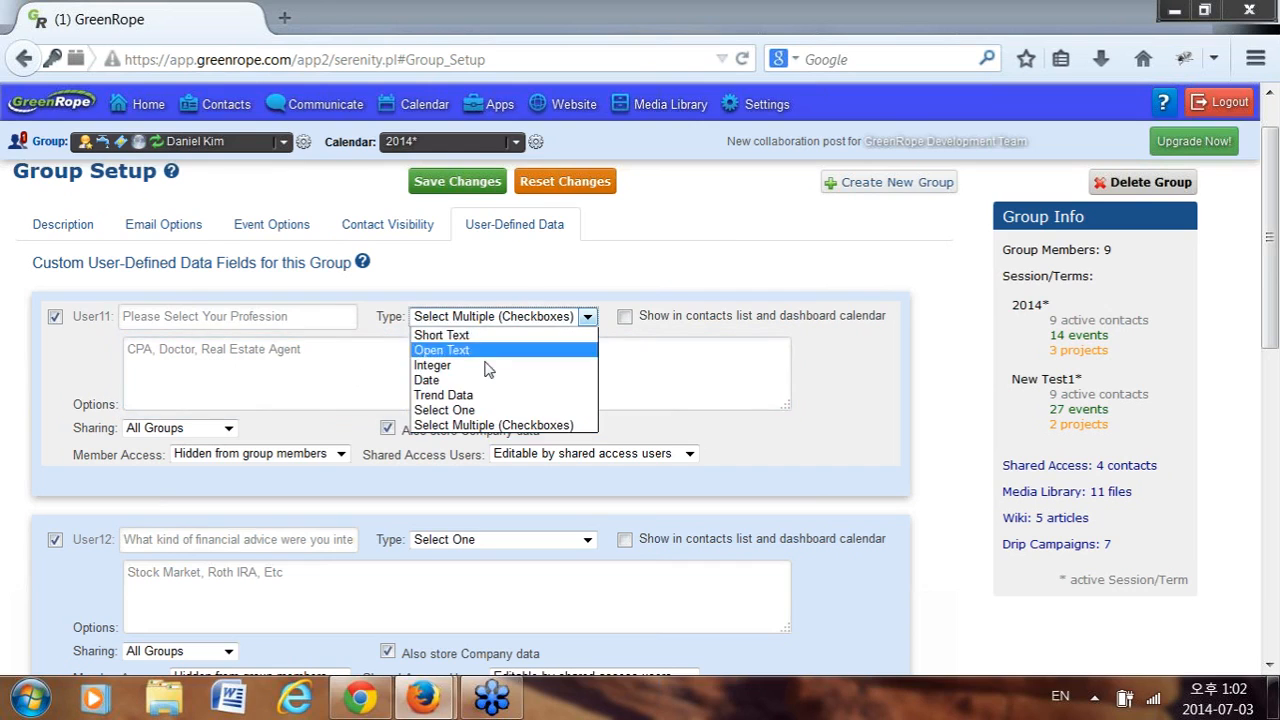
pyautogui.click(465, 411)
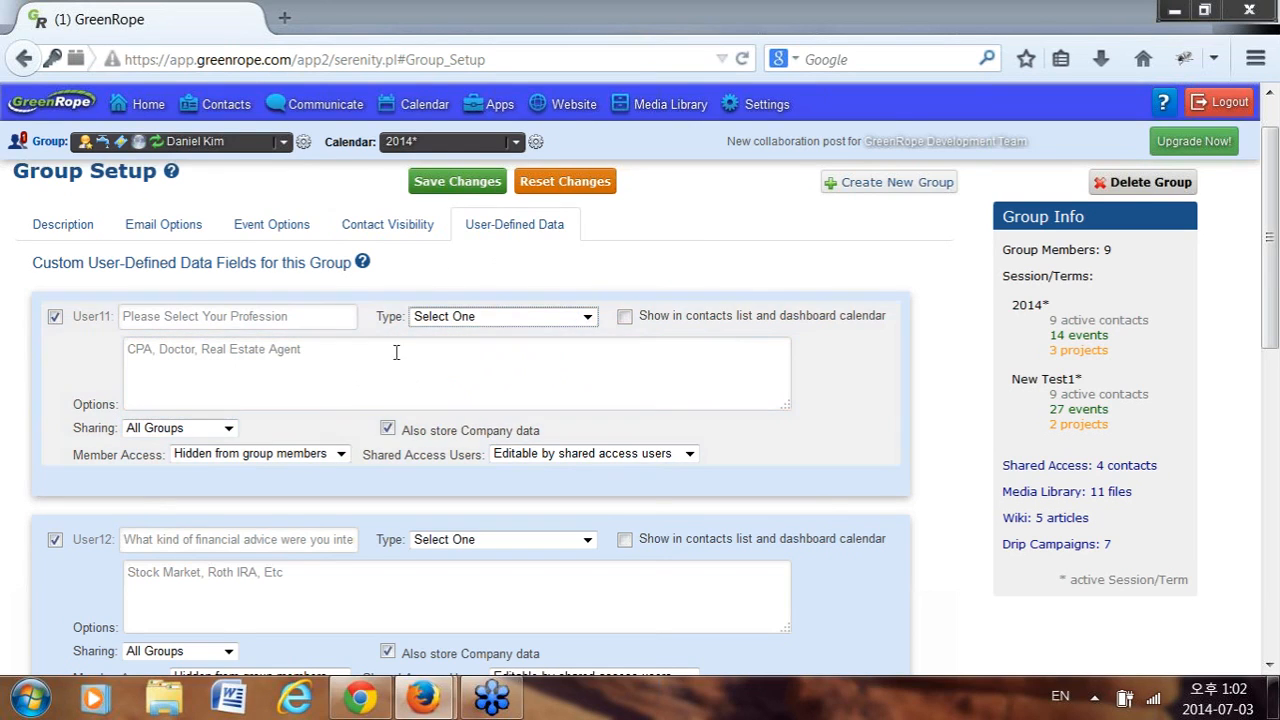
pyautogui.click(470, 189)
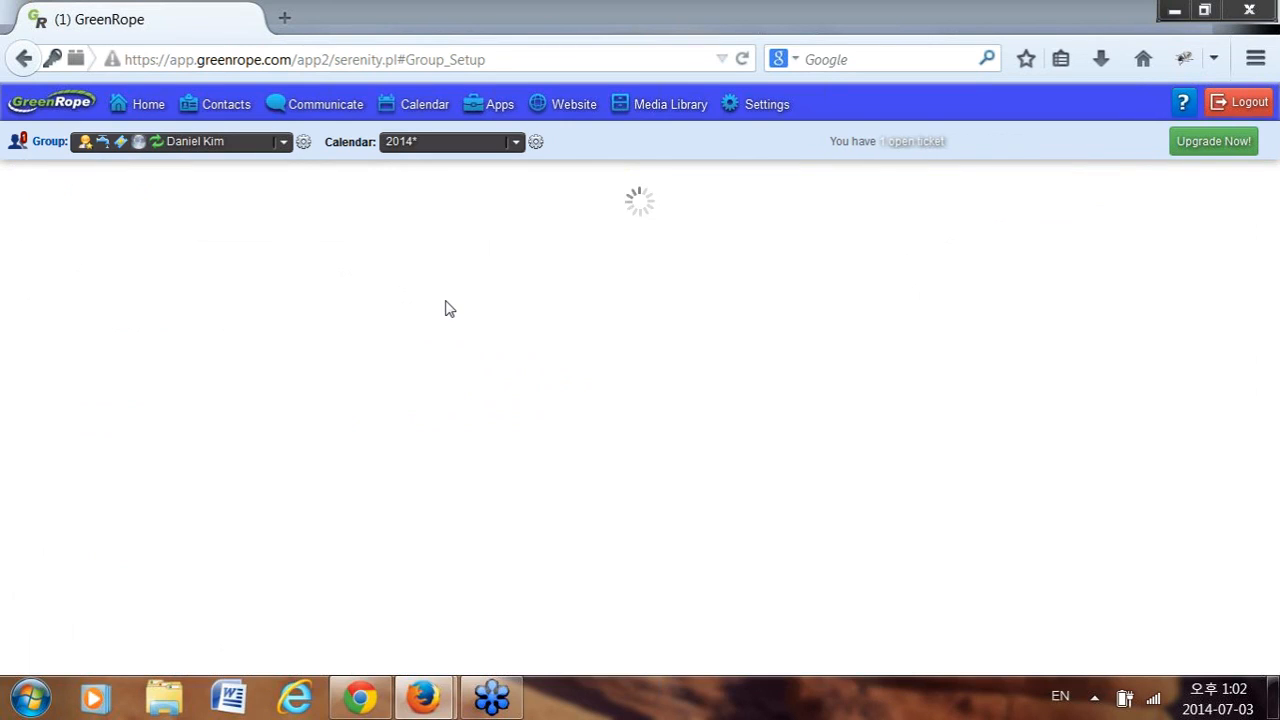
# Add a comma after Real Estate Agent in User11's options, then leave unsaved for Contacts.
pyautogui.click(514, 245)
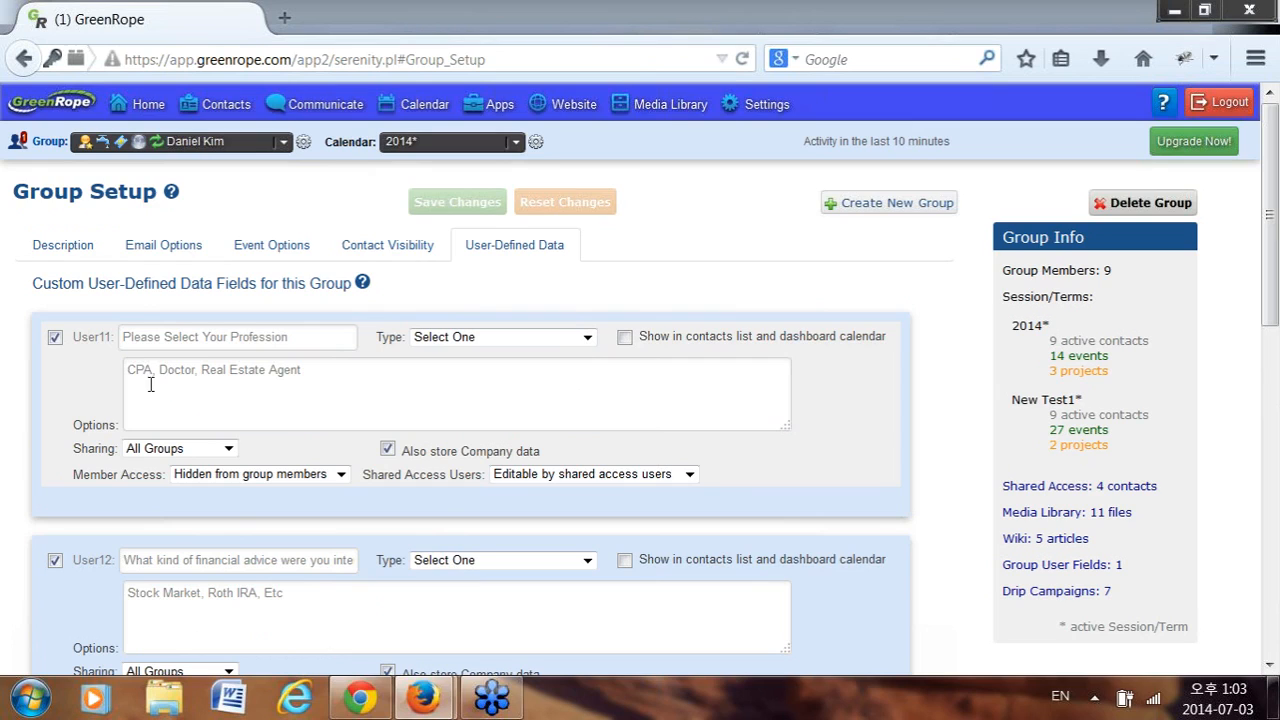
pyautogui.moveTo(152, 369); pyautogui.dragTo(118, 367)
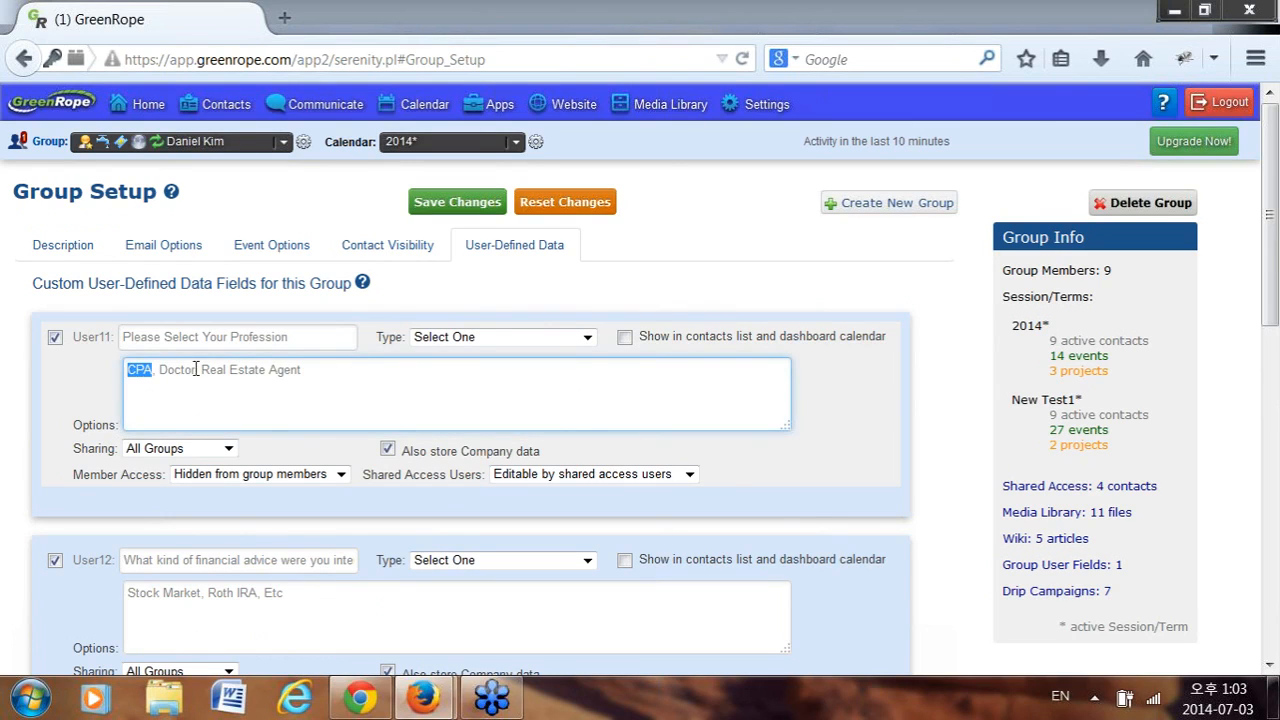
pyautogui.moveTo(196, 369); pyautogui.dragTo(160, 369)
pyautogui.moveTo(302, 370); pyautogui.dragTo(204, 372)
pyautogui.click(322, 402)
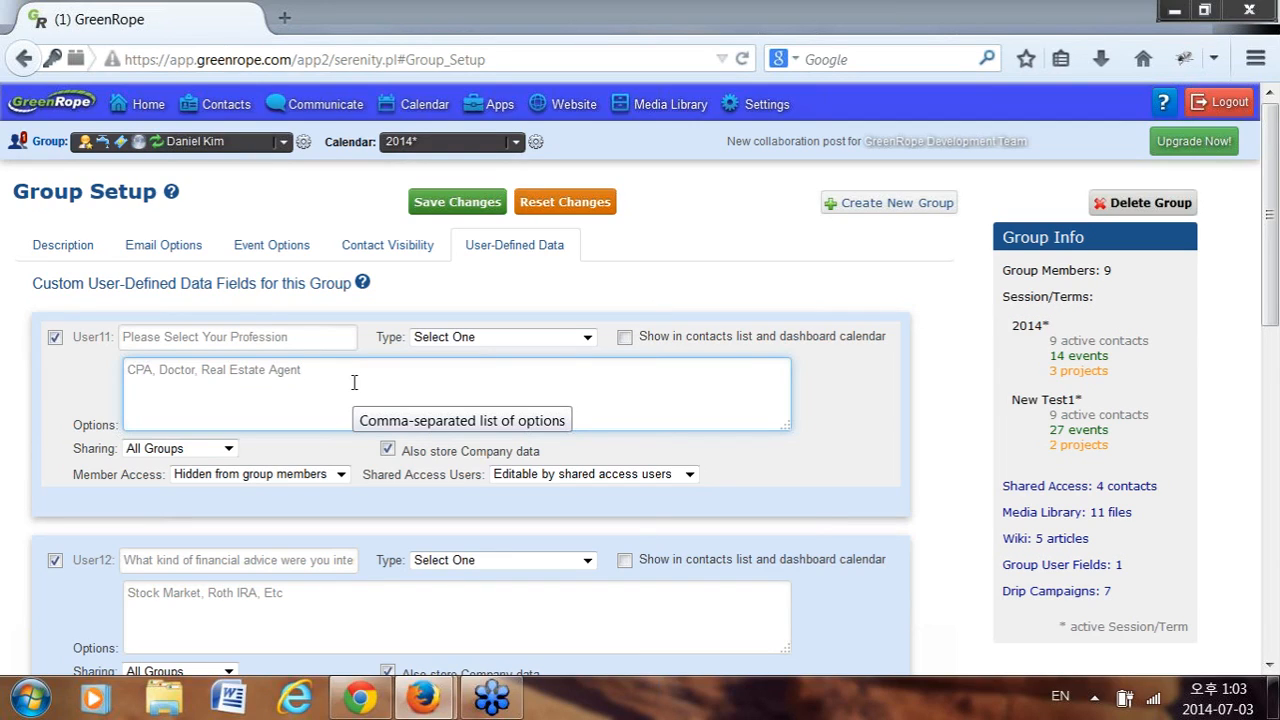
pyautogui.write(',')
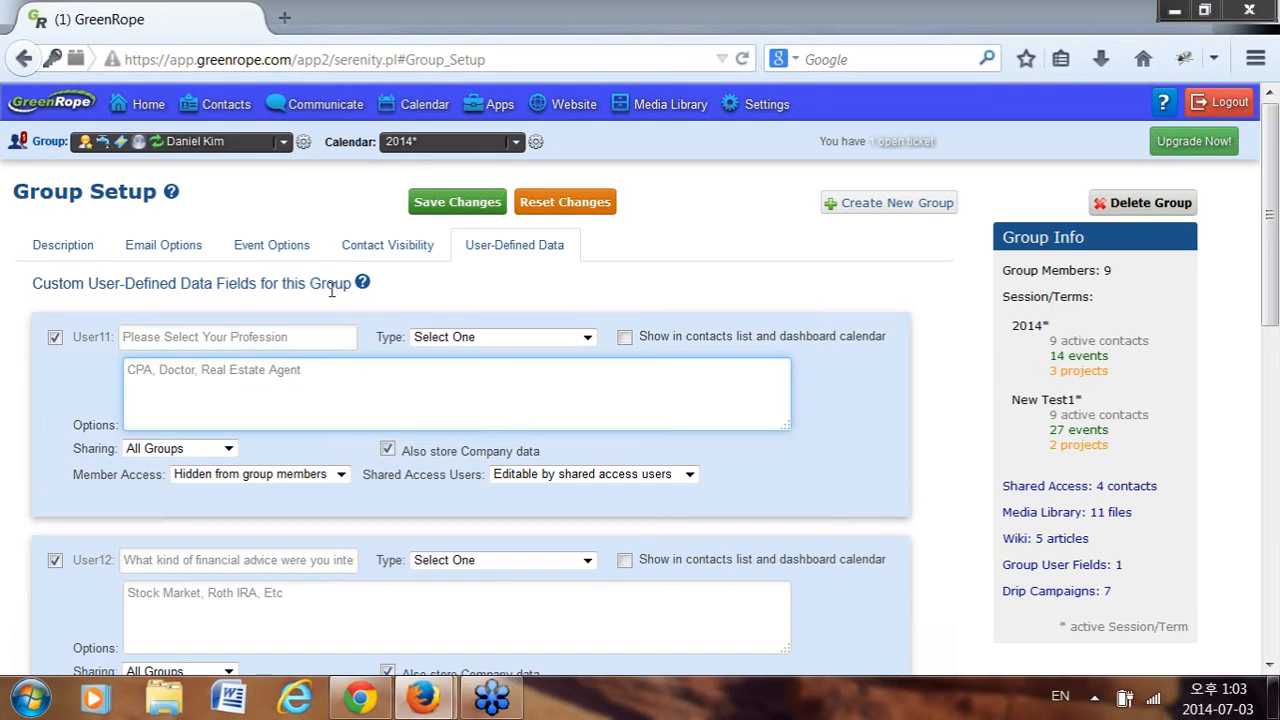
pyautogui.click(230, 107)
pyautogui.click(868, 357)
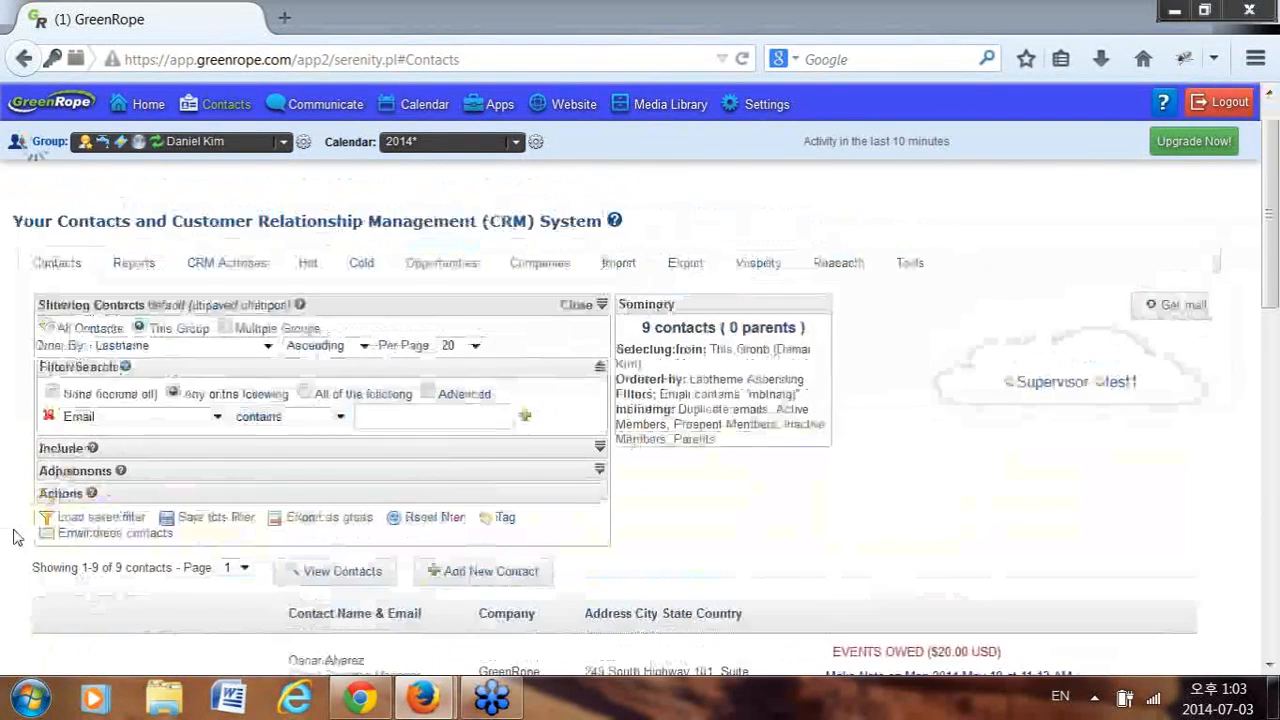
# Clear the first contact's Profession, save and close the record, then open group setup.
pyautogui.scroll(-3, 63, 486)
pyautogui.click(63, 487)
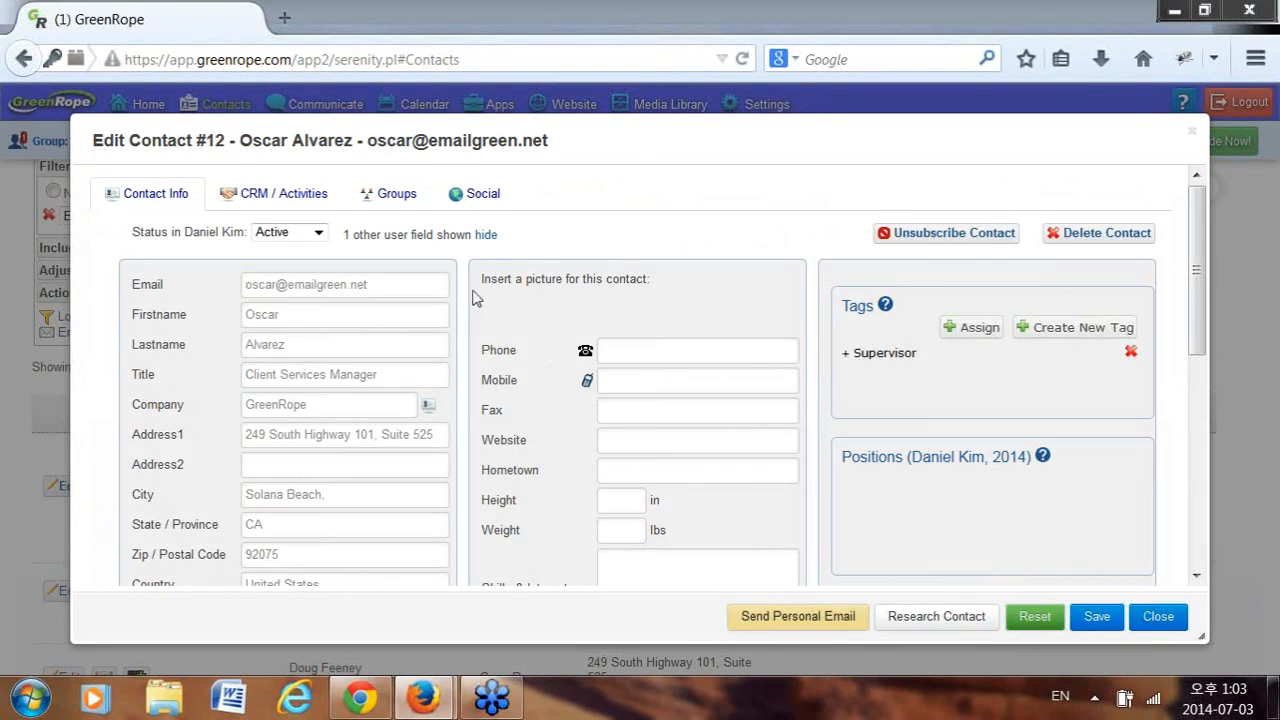
pyautogui.scroll(-1, 463, 297)
pyautogui.scroll(-10, 463, 297)
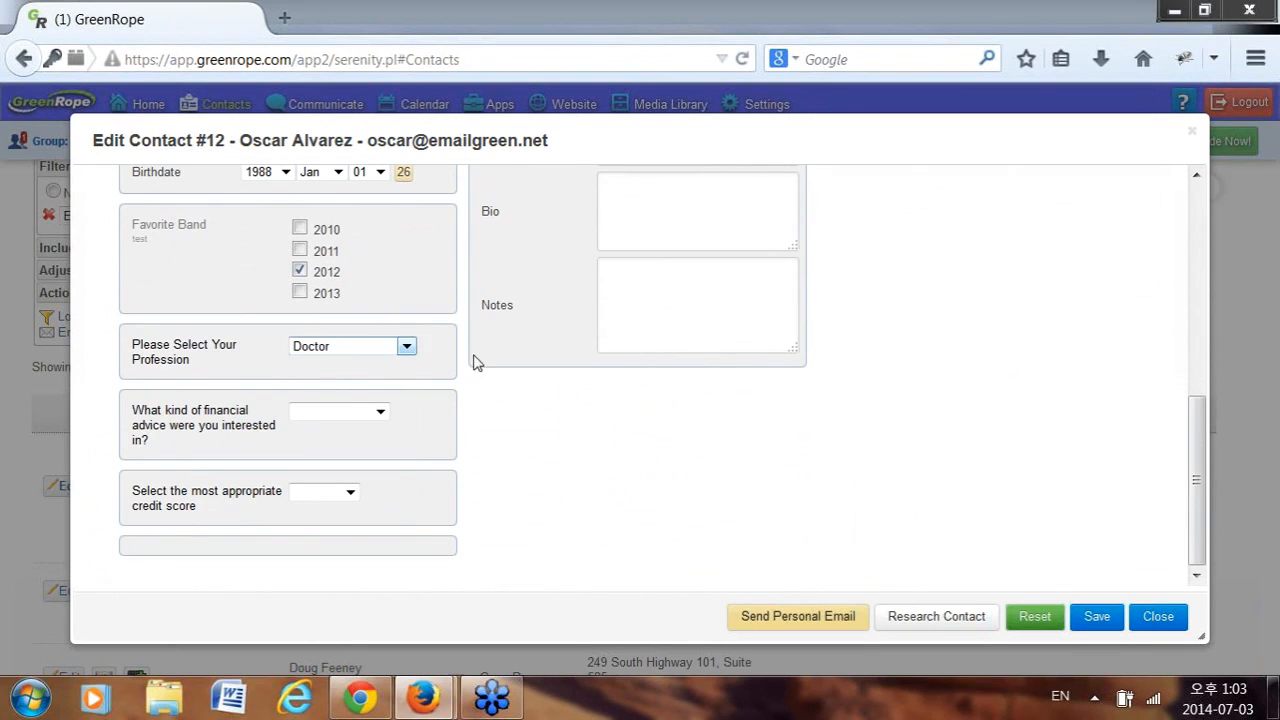
pyautogui.click(378, 349)
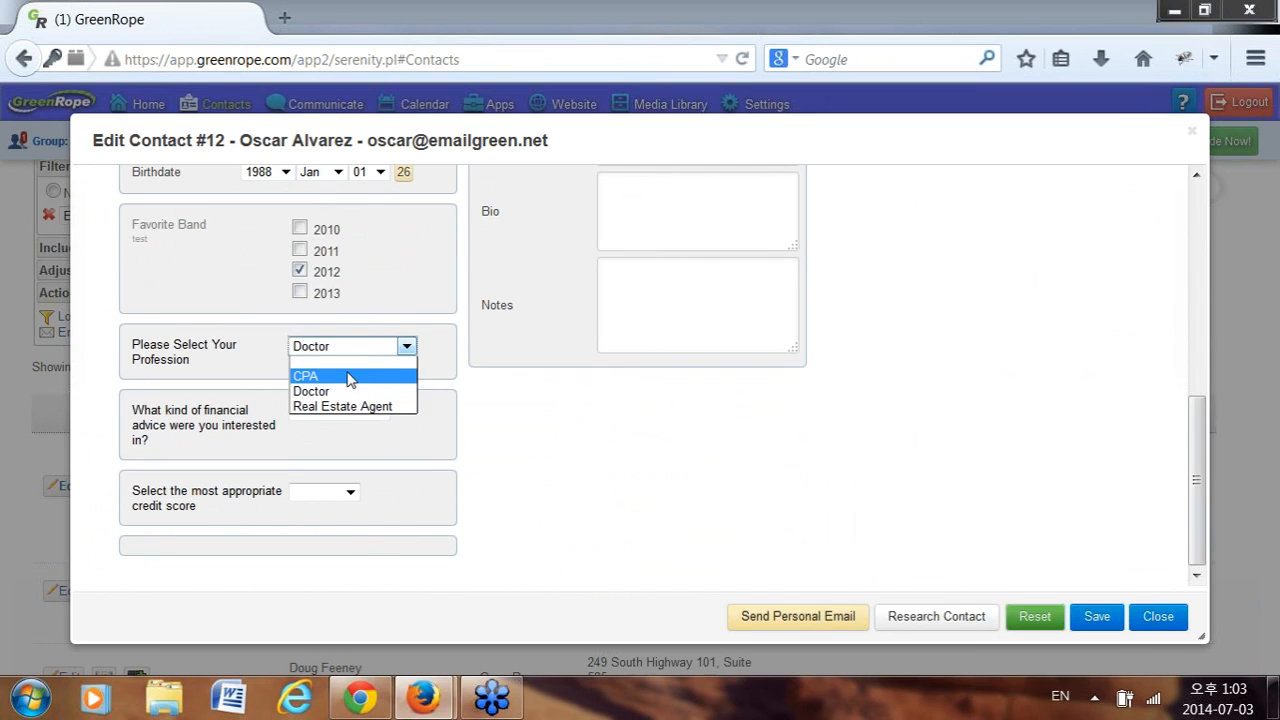
pyautogui.click(360, 362)
pyautogui.click(1100, 620)
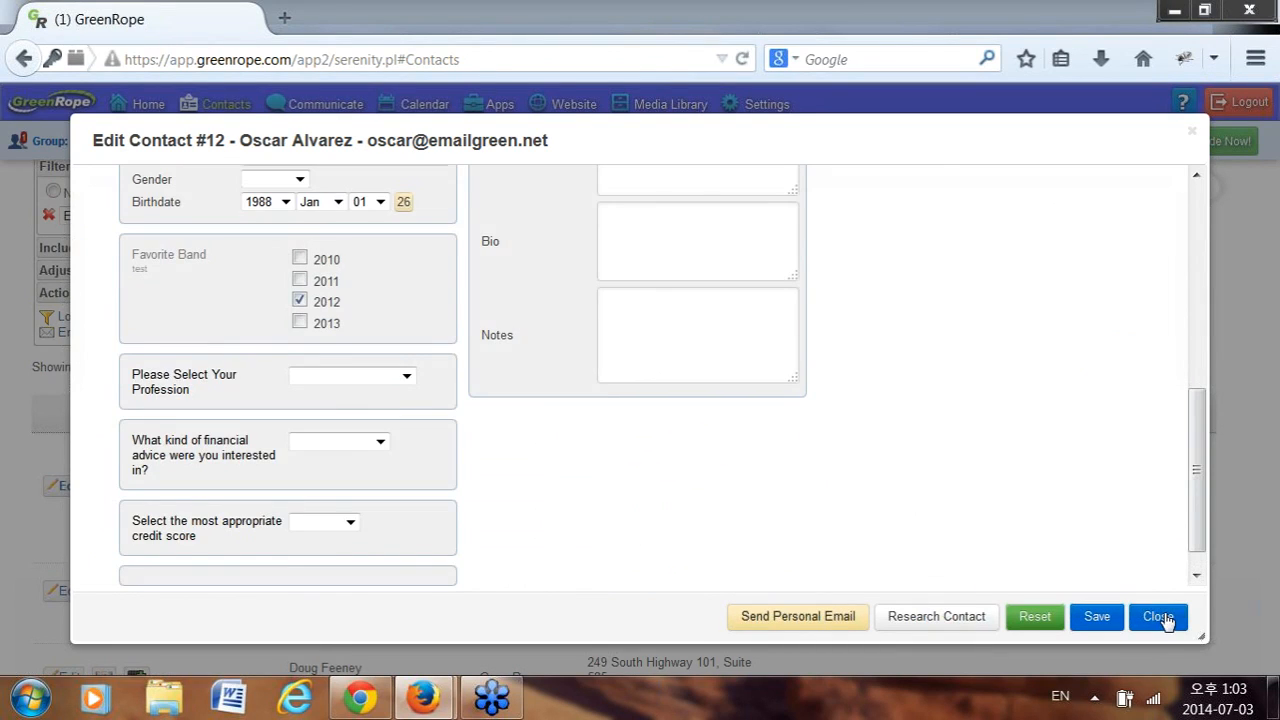
pyautogui.click(1163, 618)
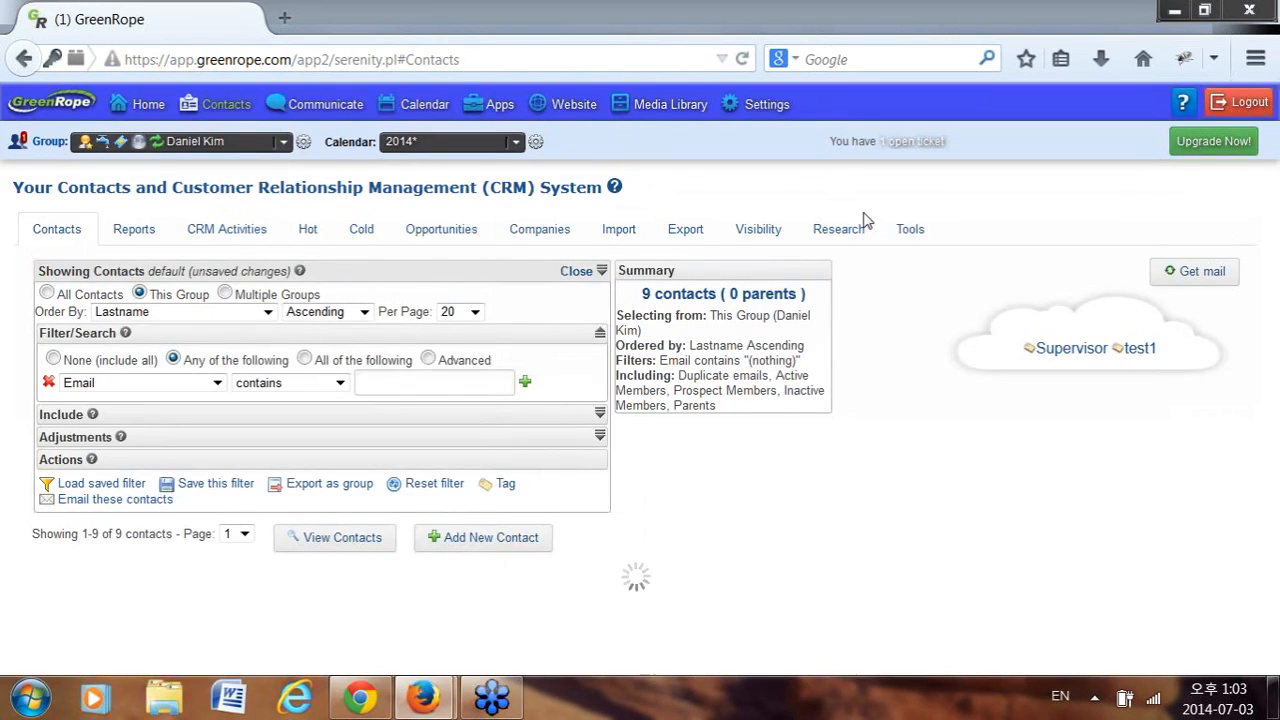
pyautogui.click(304, 141)
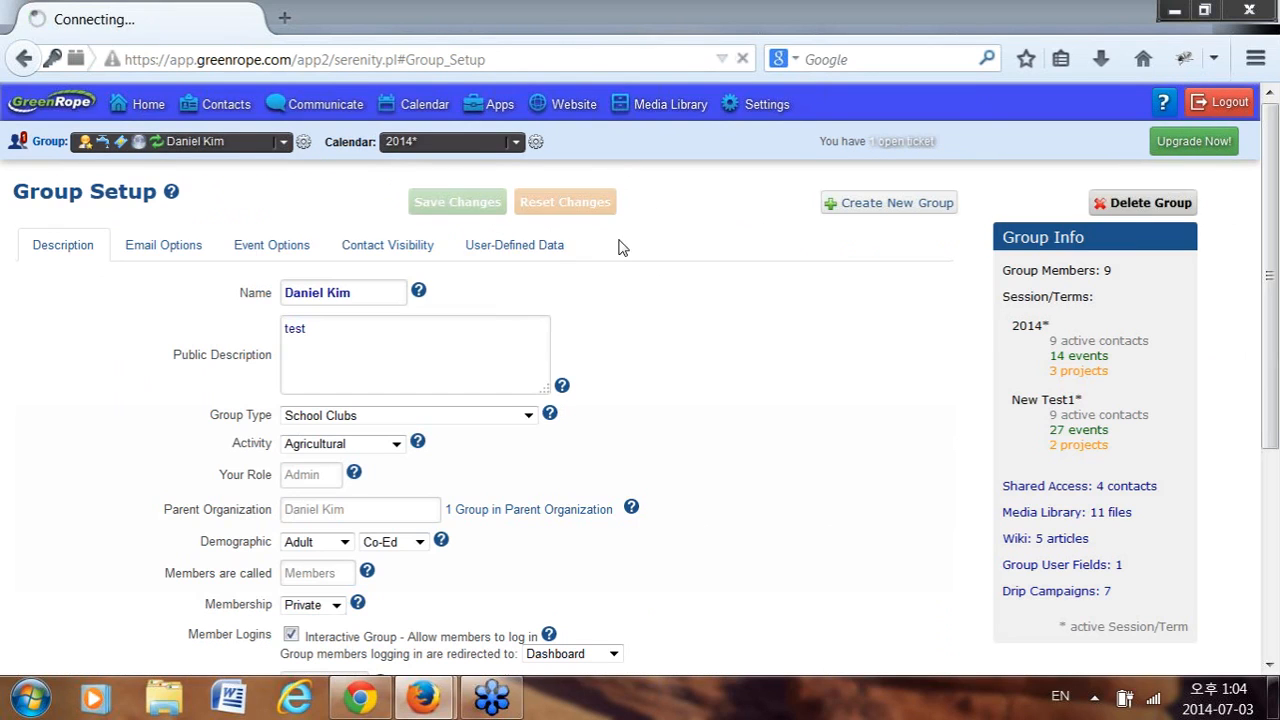
# Set User11's profession field type to Select Multiple (Checkboxes) on the User-Defined Data tab.
pyautogui.click(533, 256)
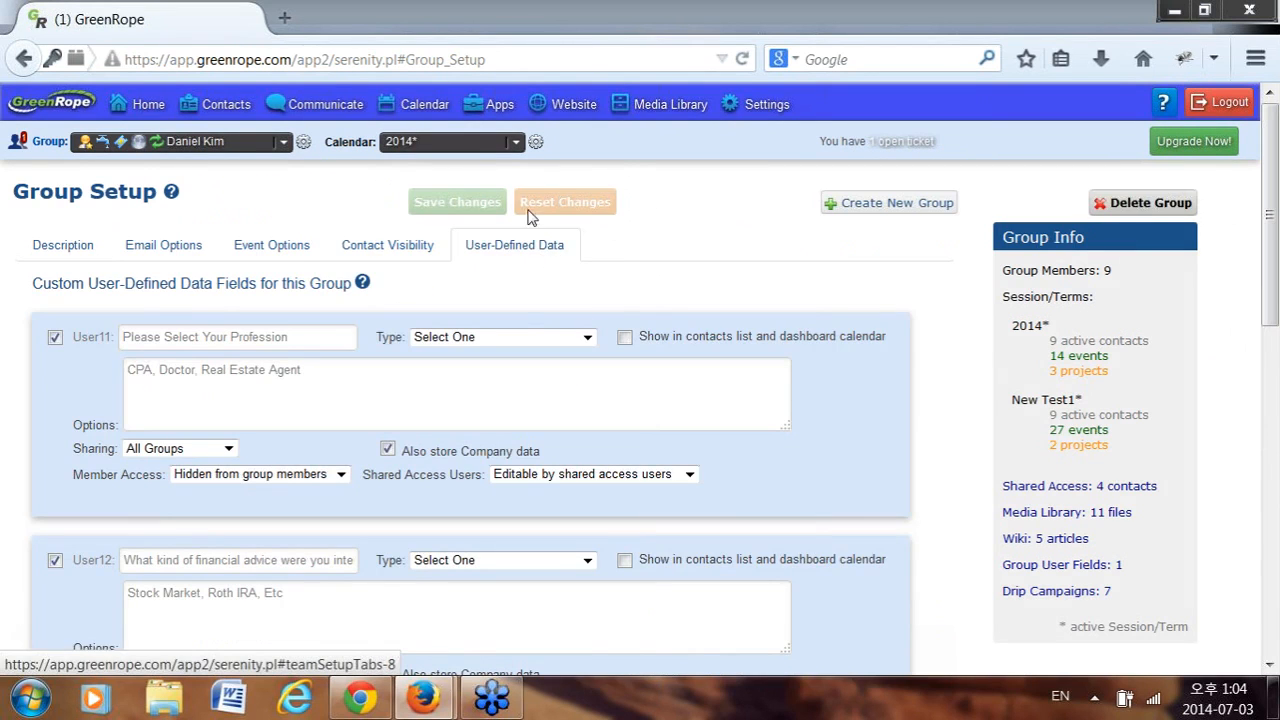
pyautogui.click(530, 342)
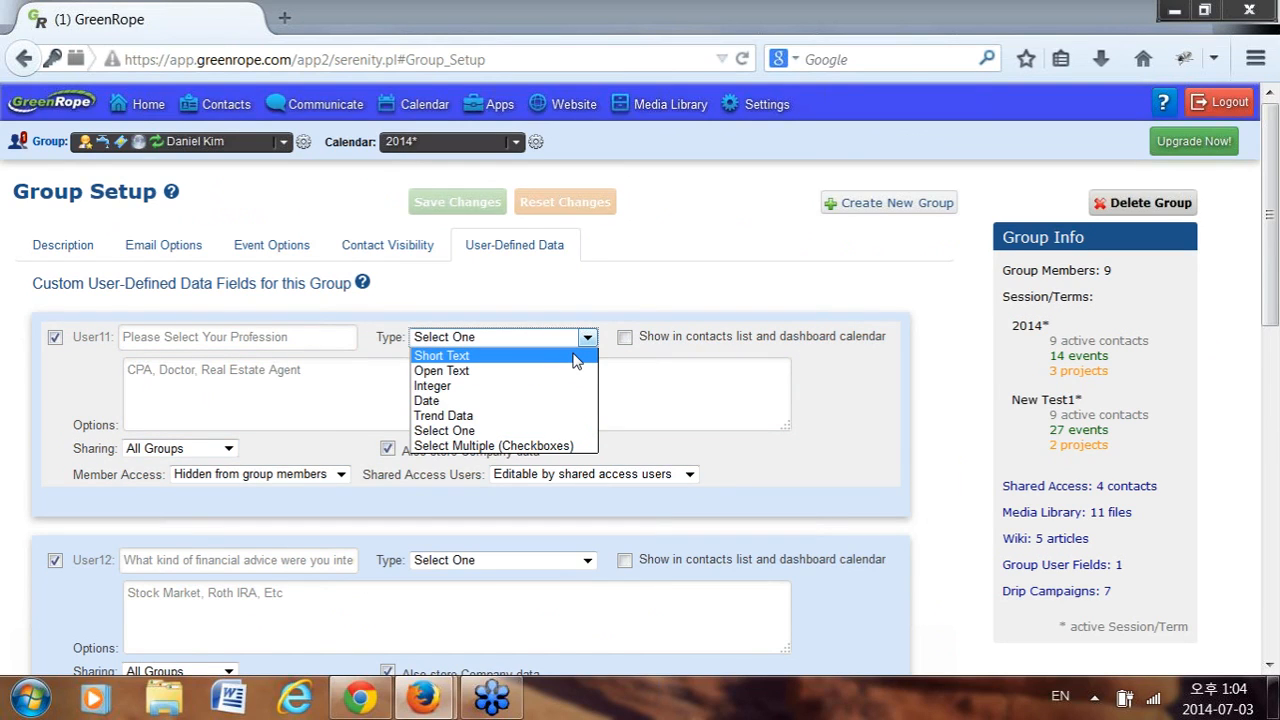
pyautogui.click(530, 446)
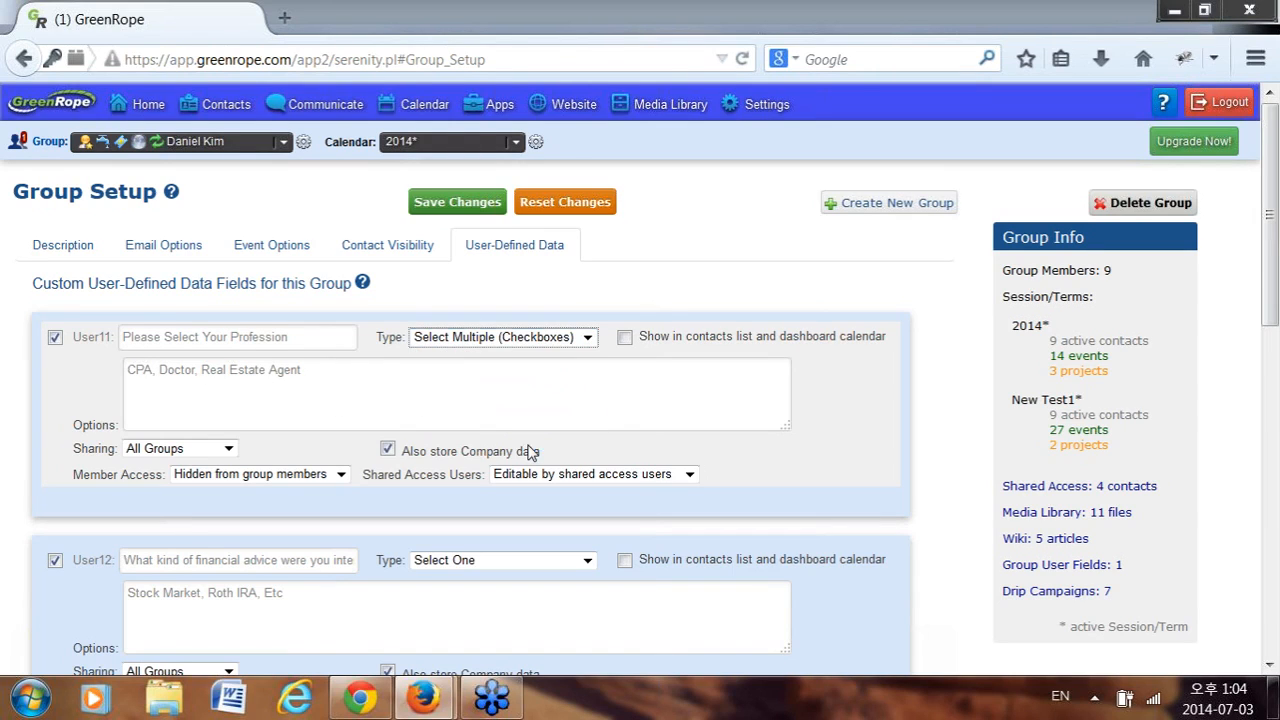
pyautogui.click(129, 369)
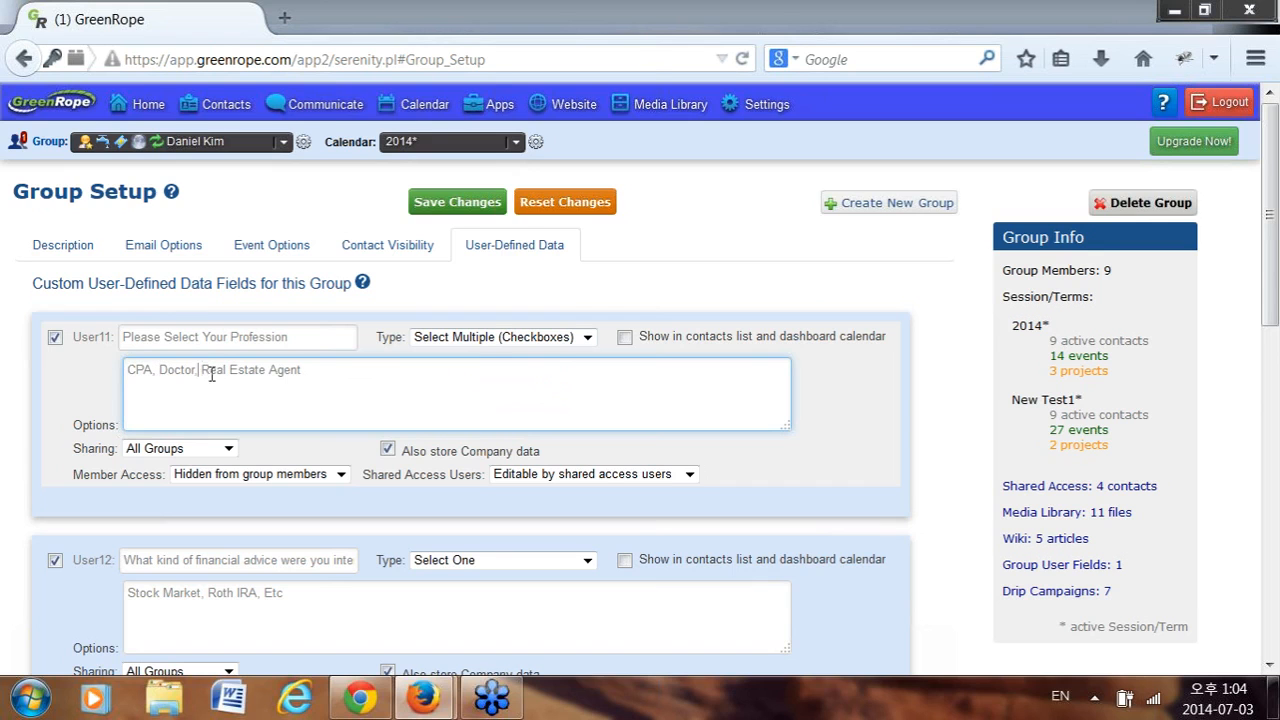
pyautogui.scroll(-1, 387, 406)
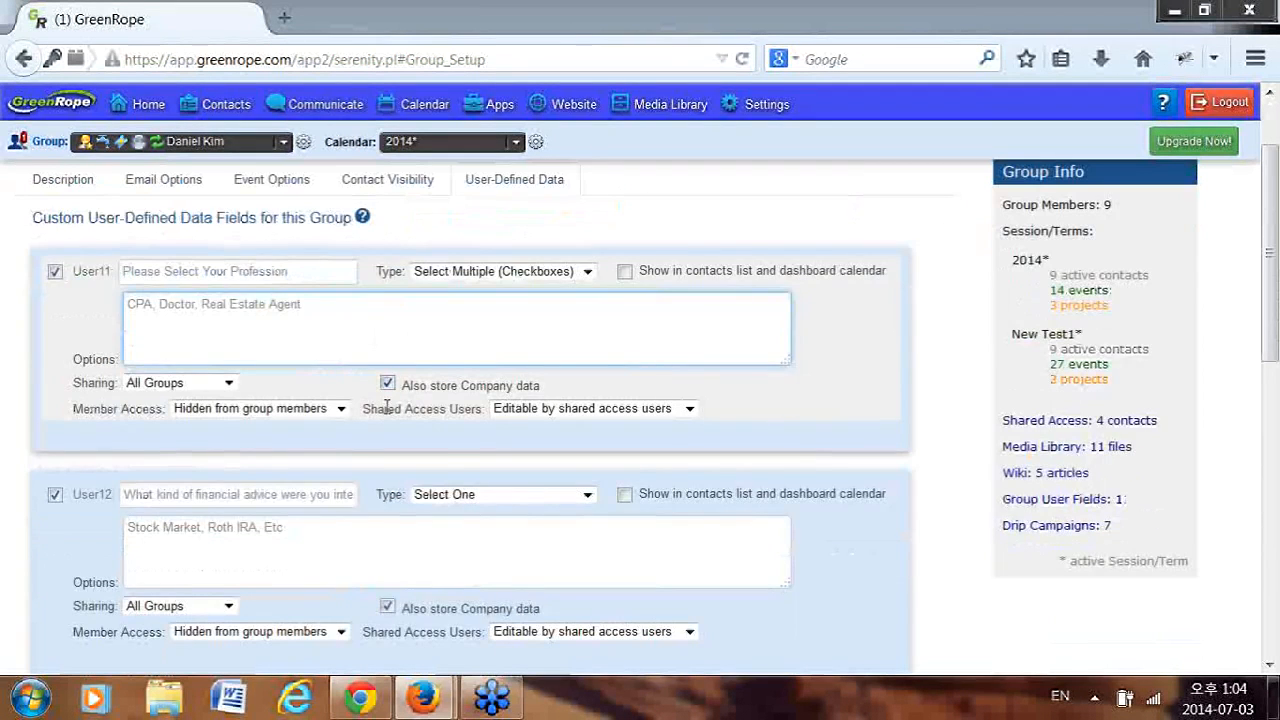
pyautogui.scroll(1, 390, 410)
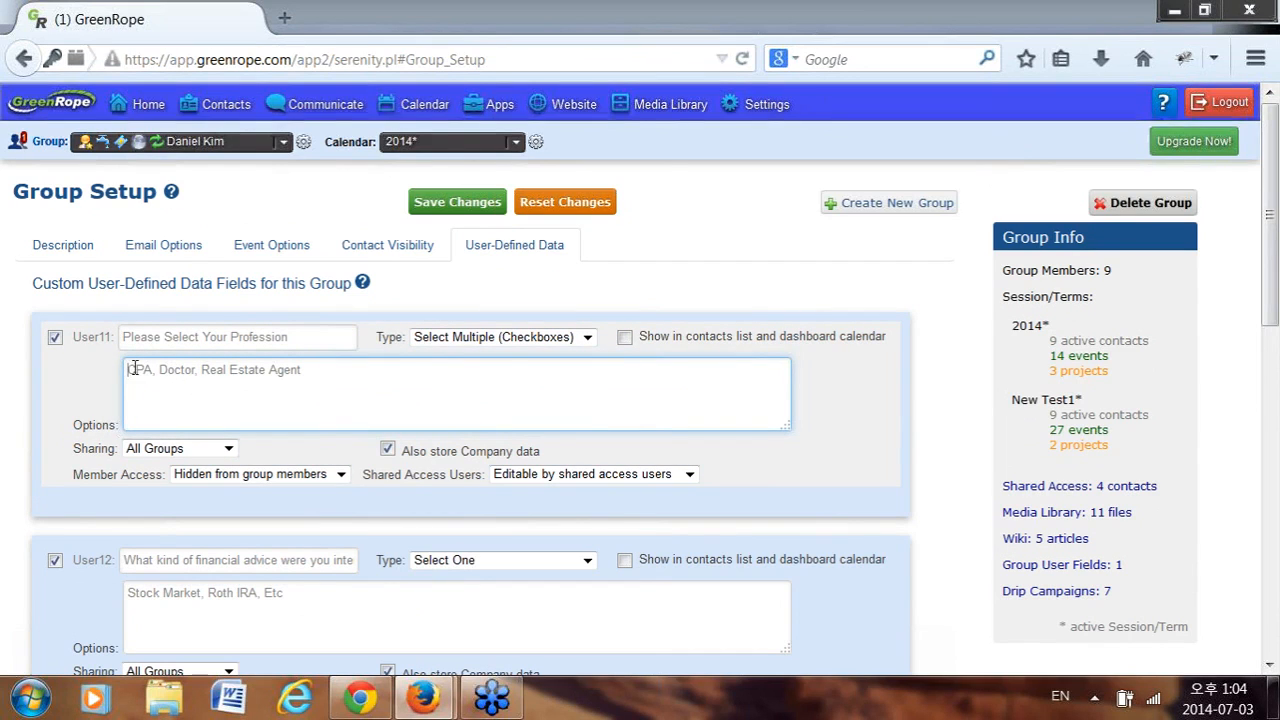
pyautogui.click(527, 340)
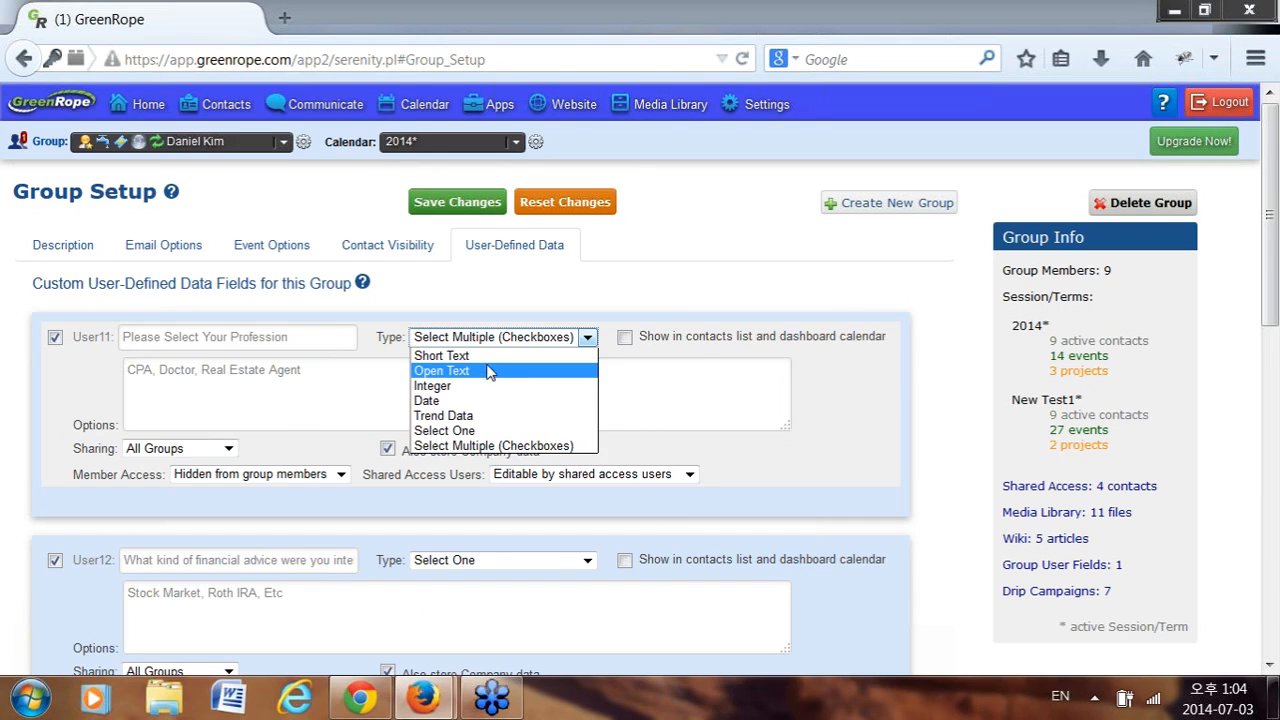
# Switch User11 to Short Text and delete all its profession option values.
pyautogui.click(488, 356)
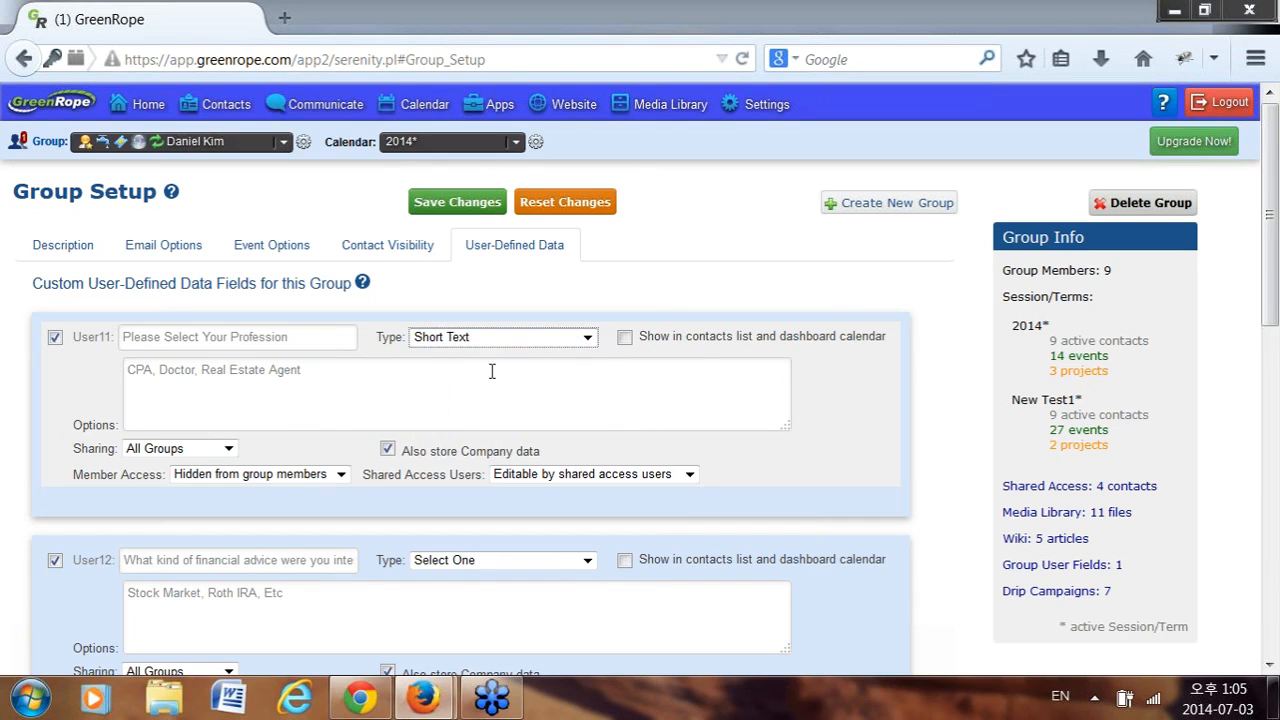
pyautogui.tripleClick(366, 377)
pyautogui.press('BackSpace')
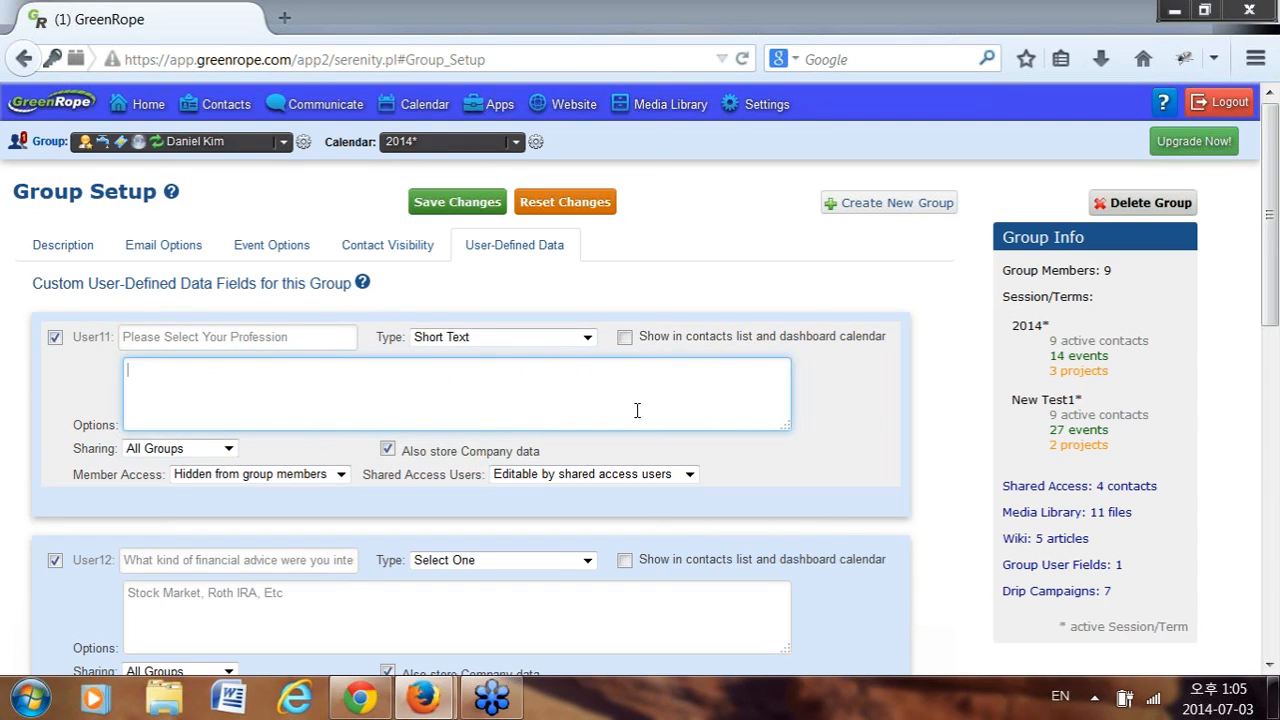
# Try Open Text, then settle on Date as User11's field type.
pyautogui.click(543, 337)
pyautogui.click(509, 354)
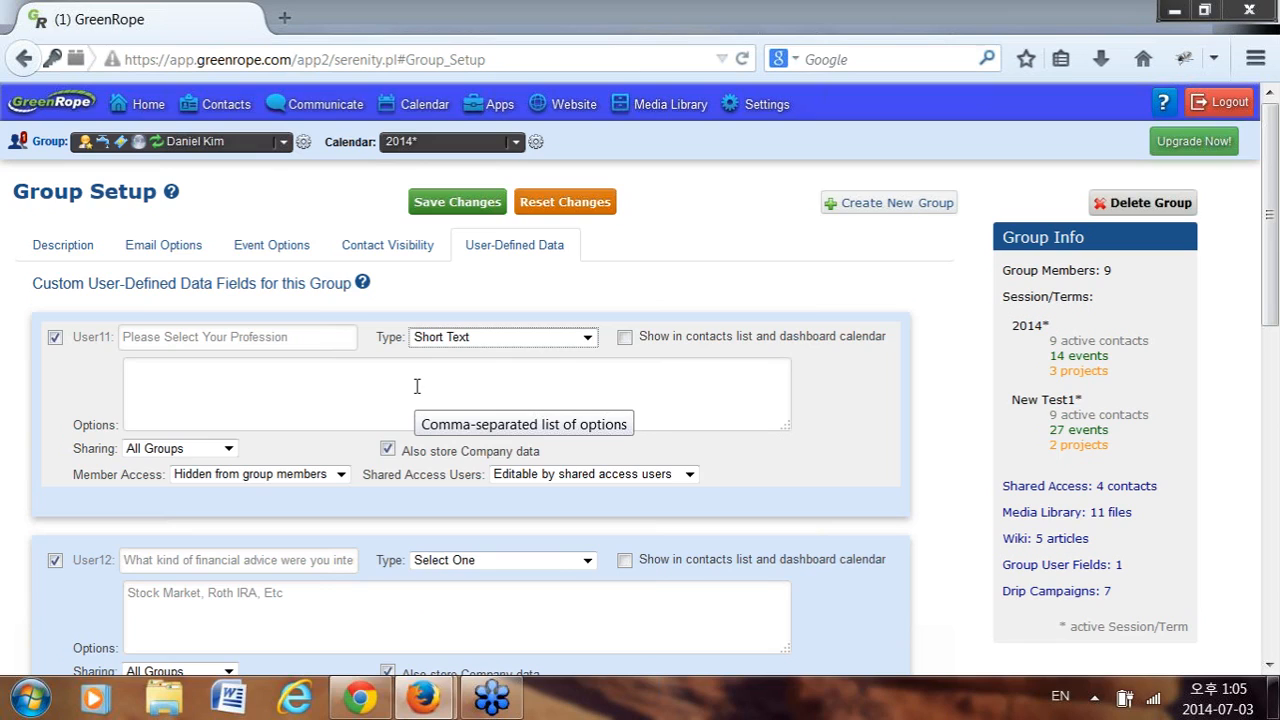
pyautogui.click(485, 341)
pyautogui.click(488, 370)
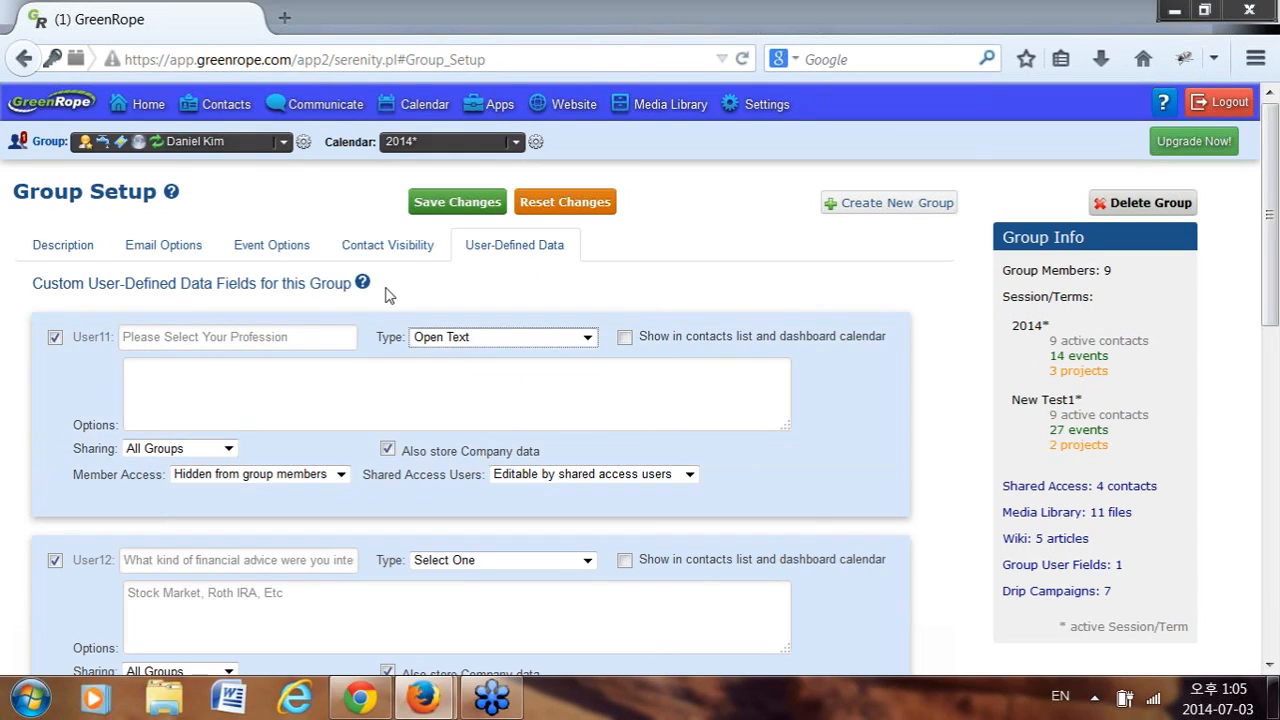
pyautogui.click(586, 337)
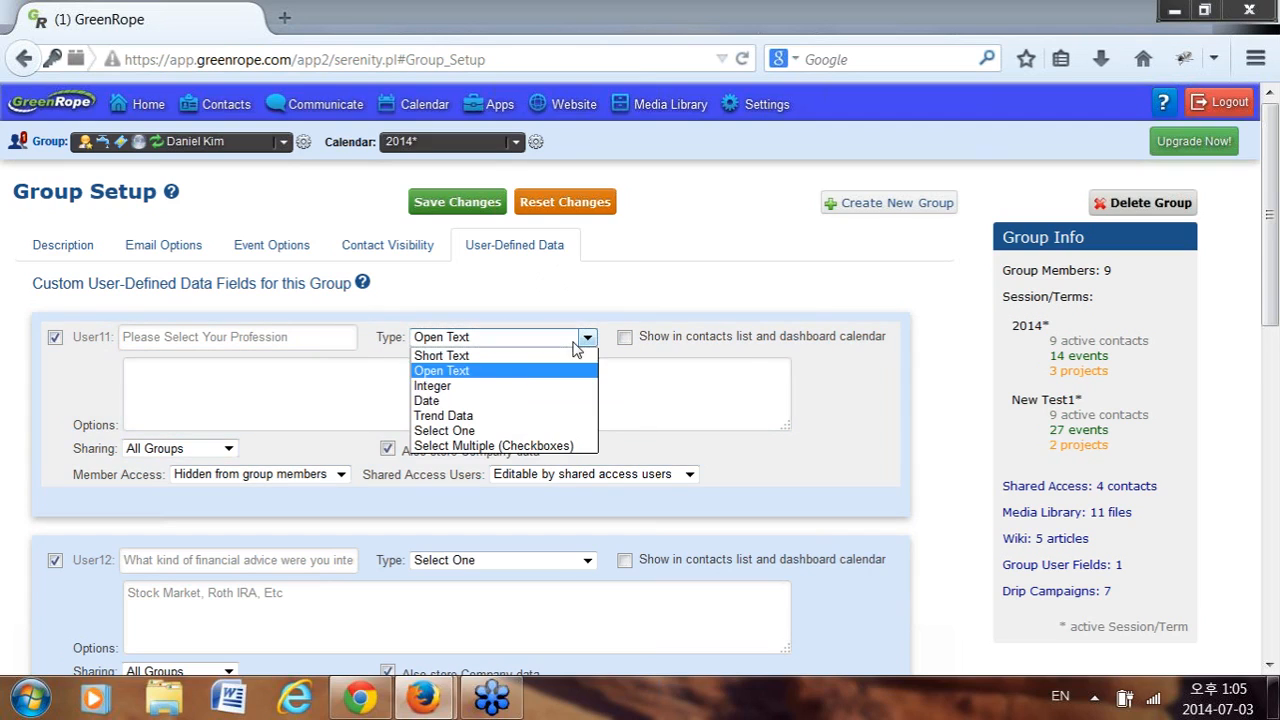
pyautogui.click(501, 405)
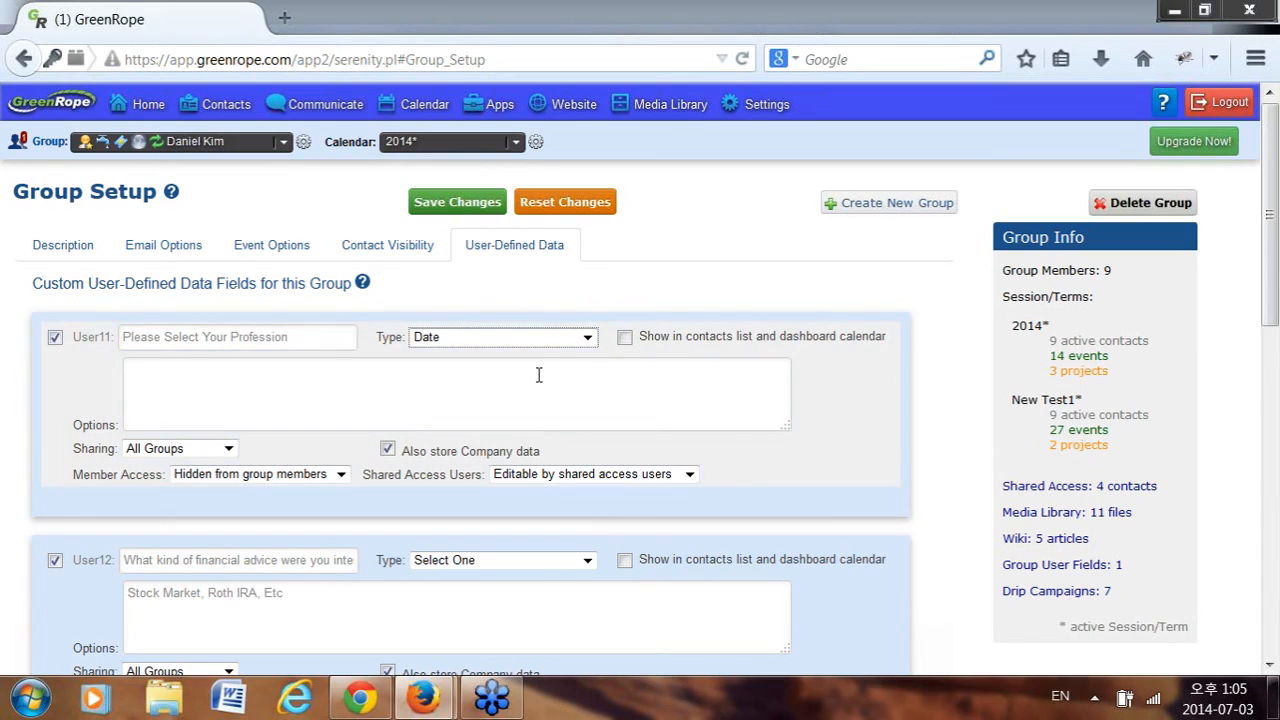
pyautogui.click(503, 389)
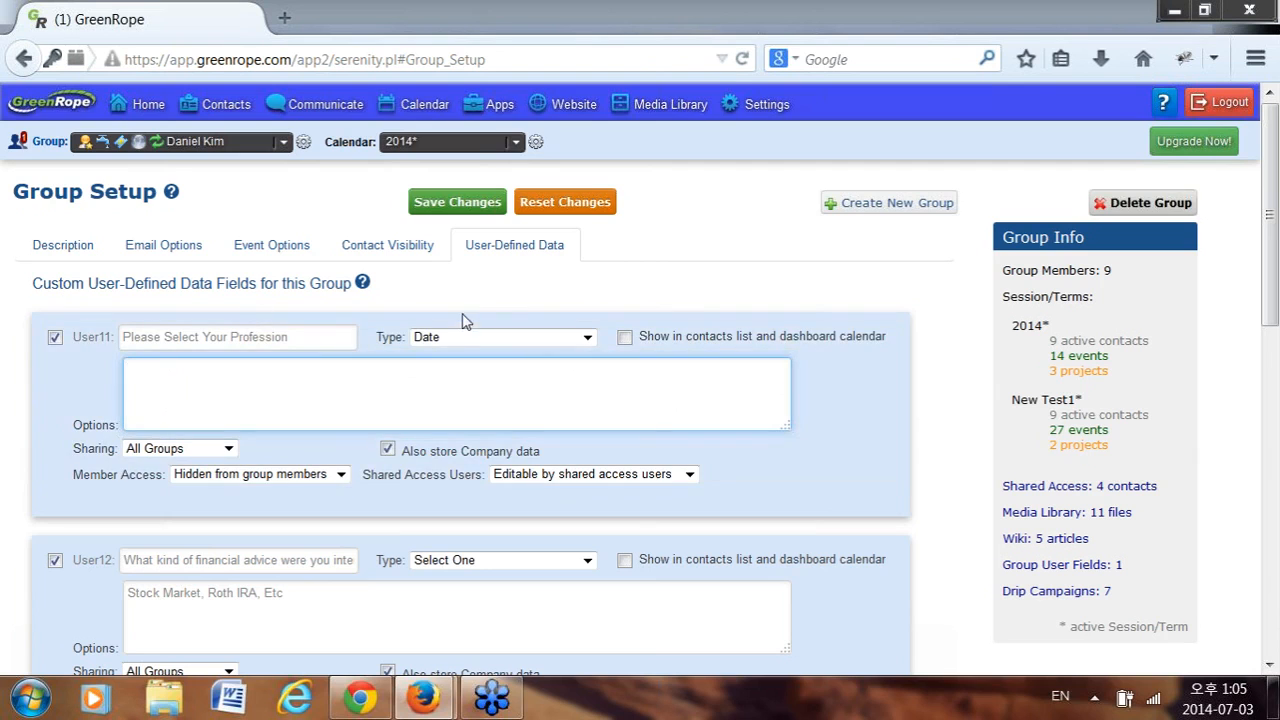
pyautogui.moveTo(363, 283)
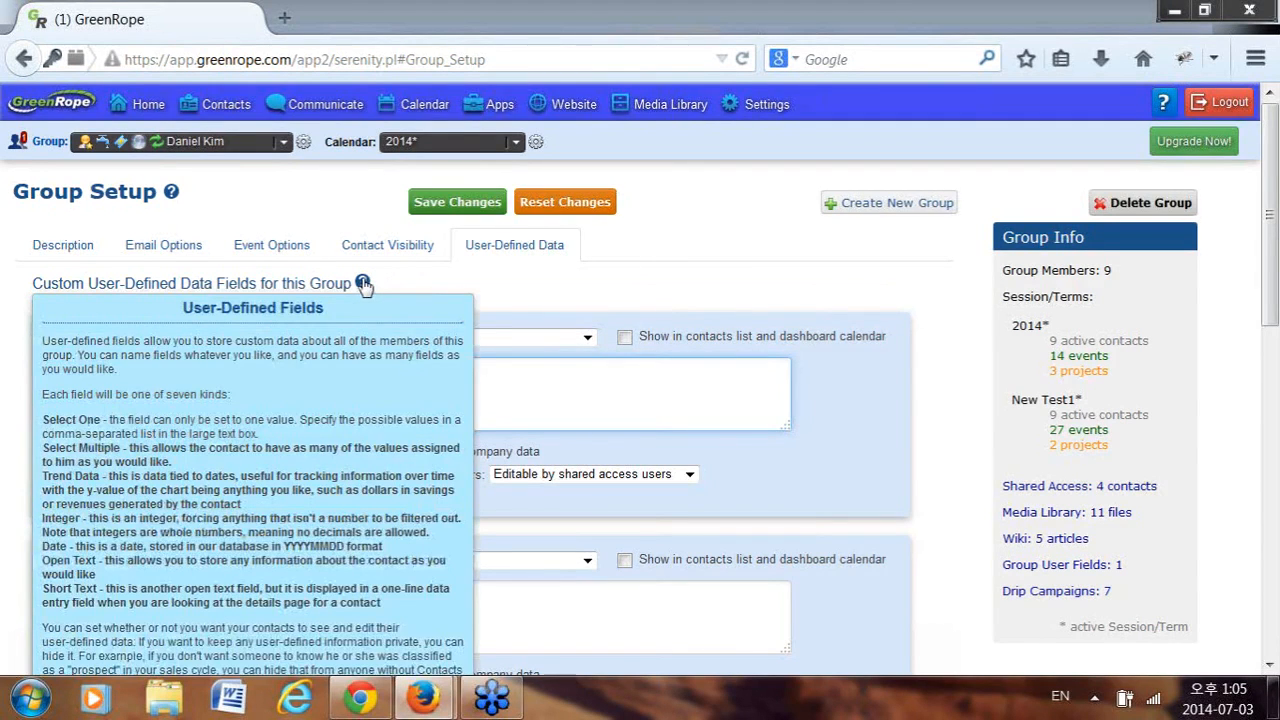
pyautogui.scroll(-1, 214, 370)
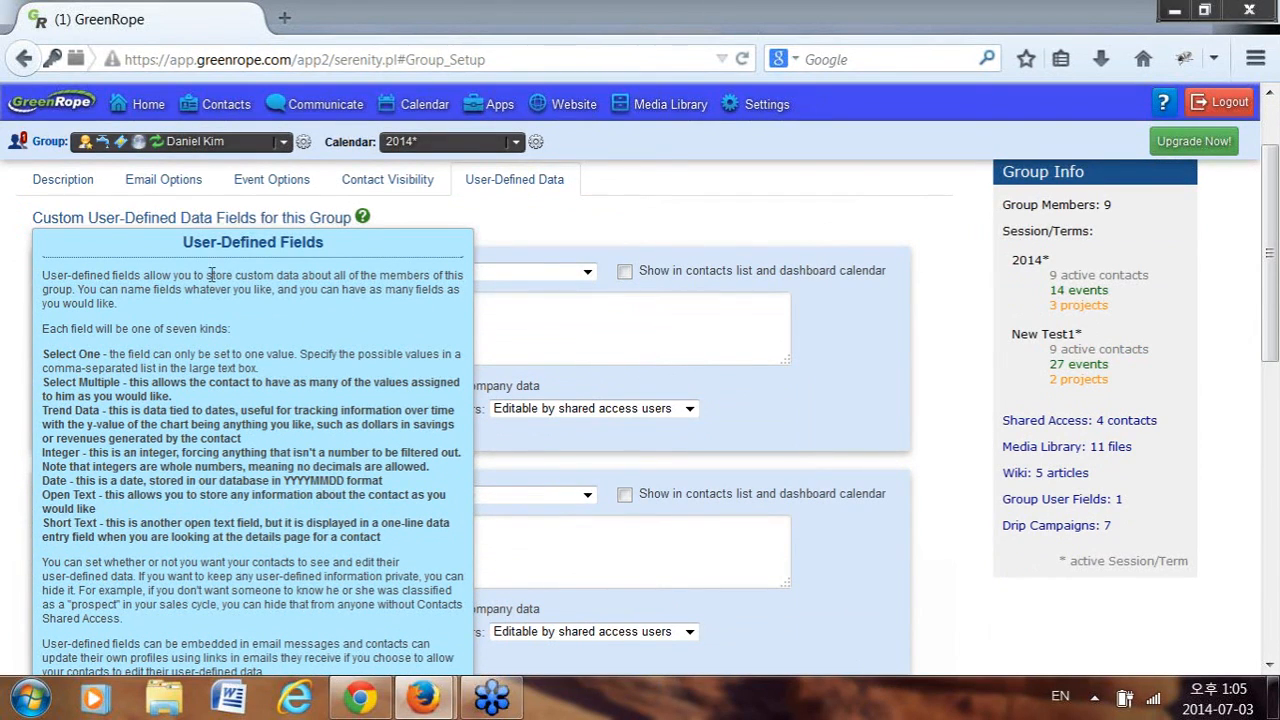
pyautogui.click(360, 219)
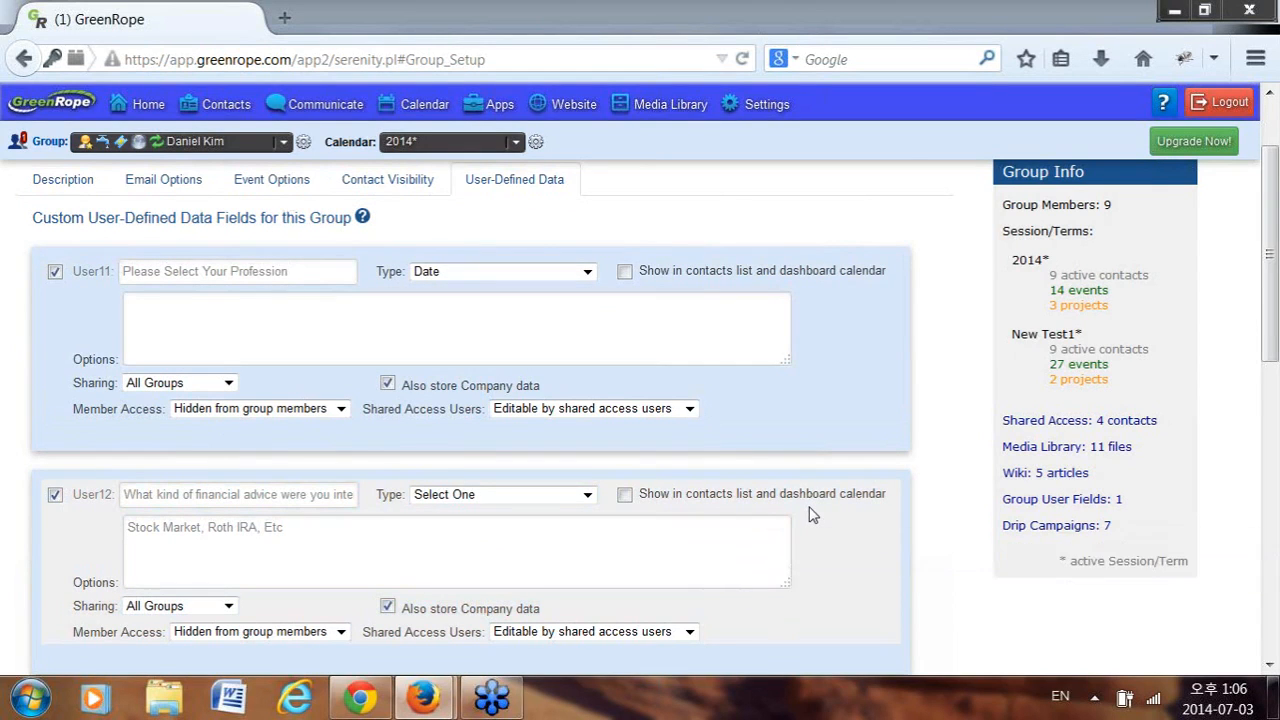
pyautogui.scroll(-2, 812, 513)
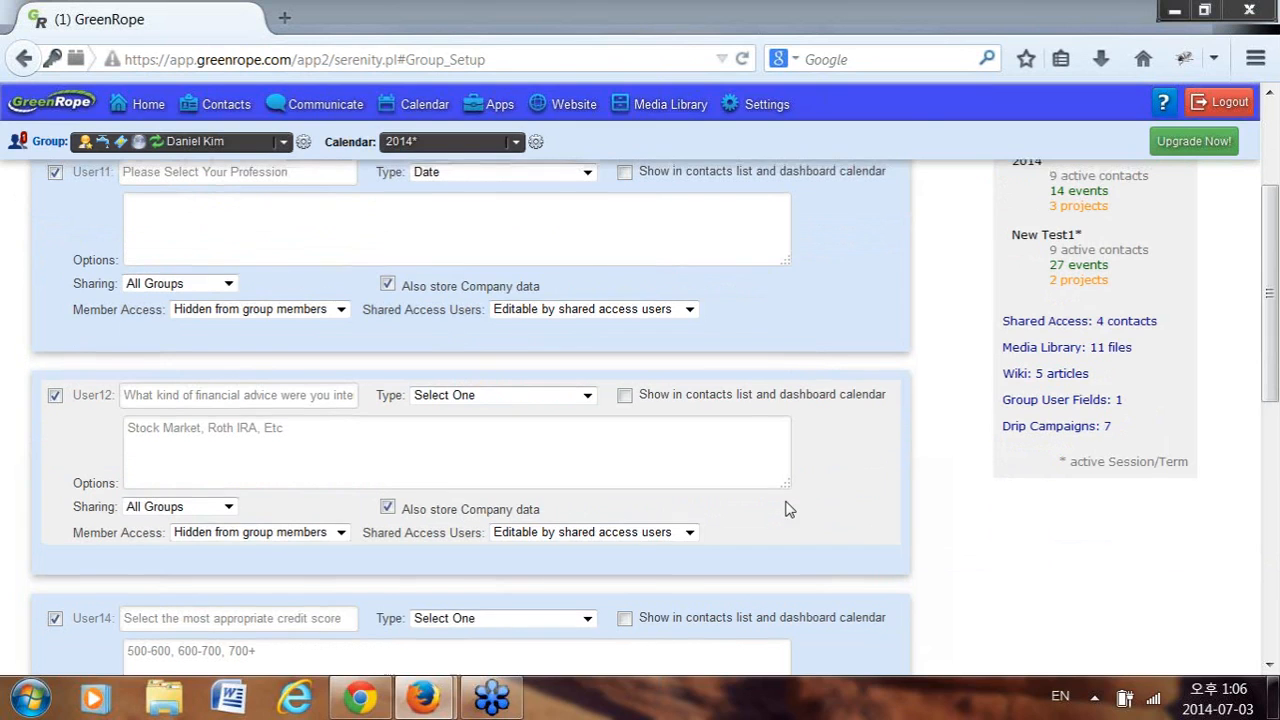
pyautogui.scroll(3, 789, 509)
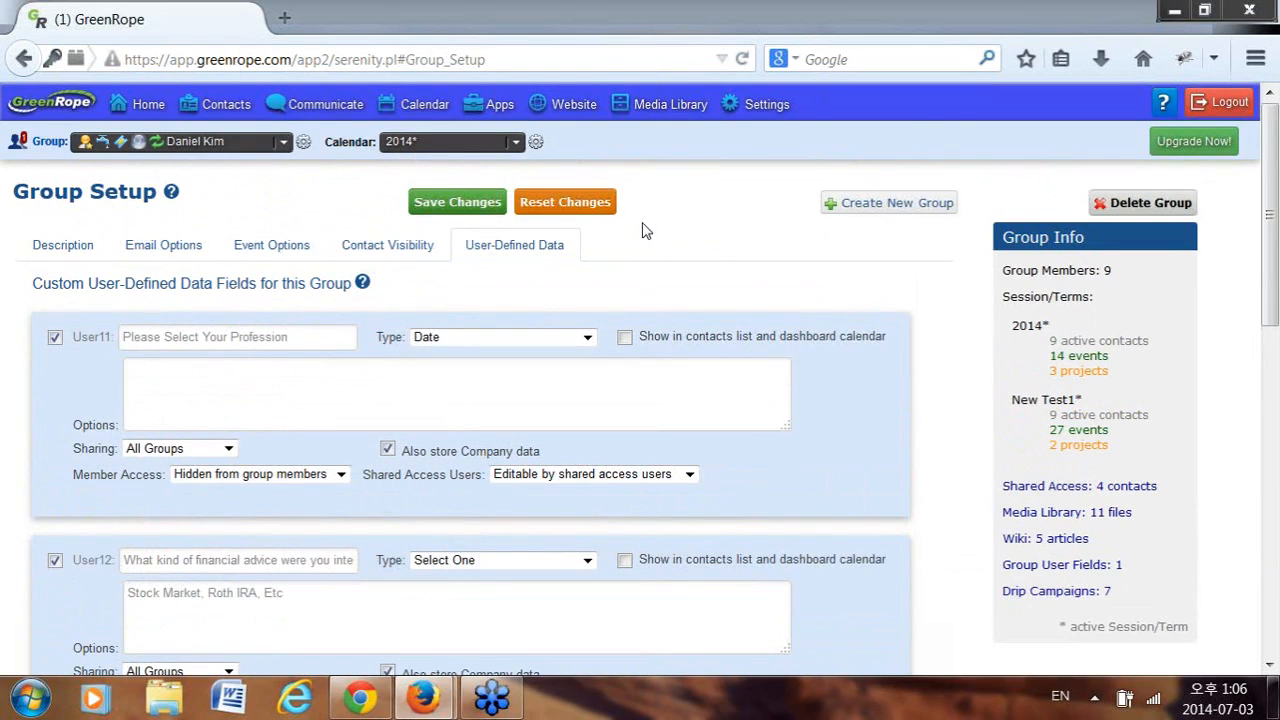
# Go to the Media Library, discarding the unsaved field edits.
pyautogui.moveTo(698, 118)
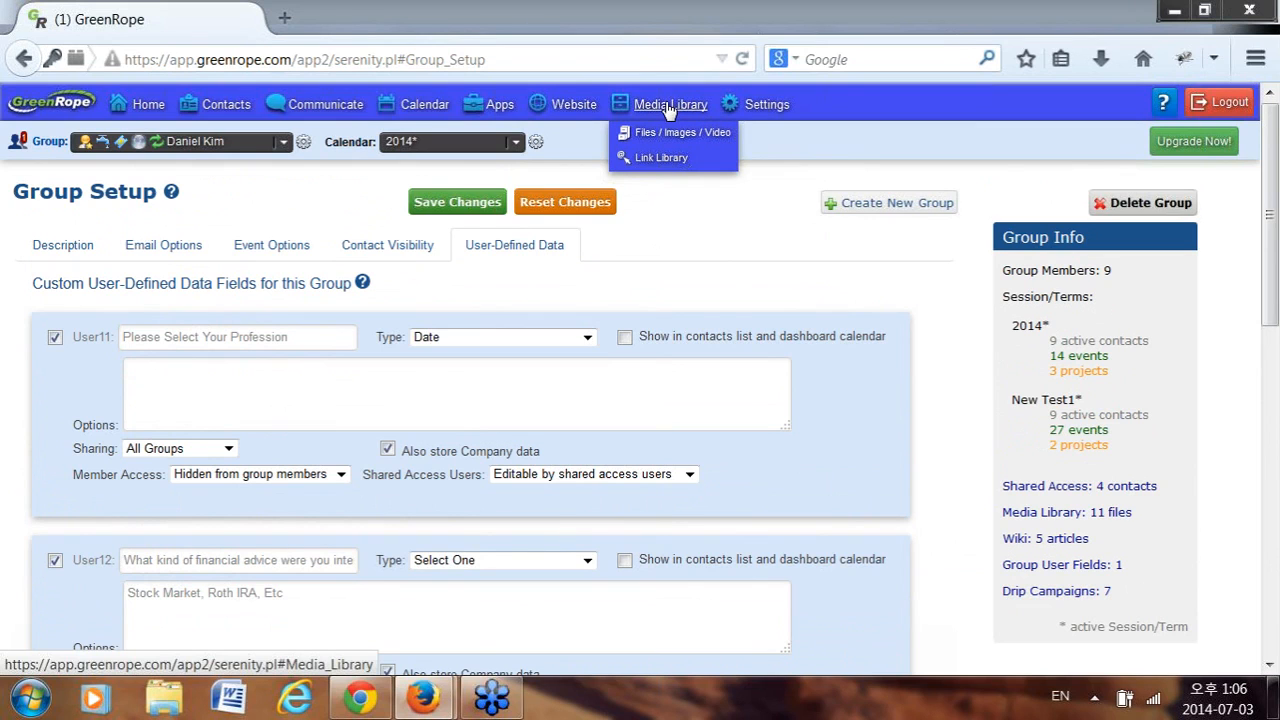
pyautogui.click(666, 104)
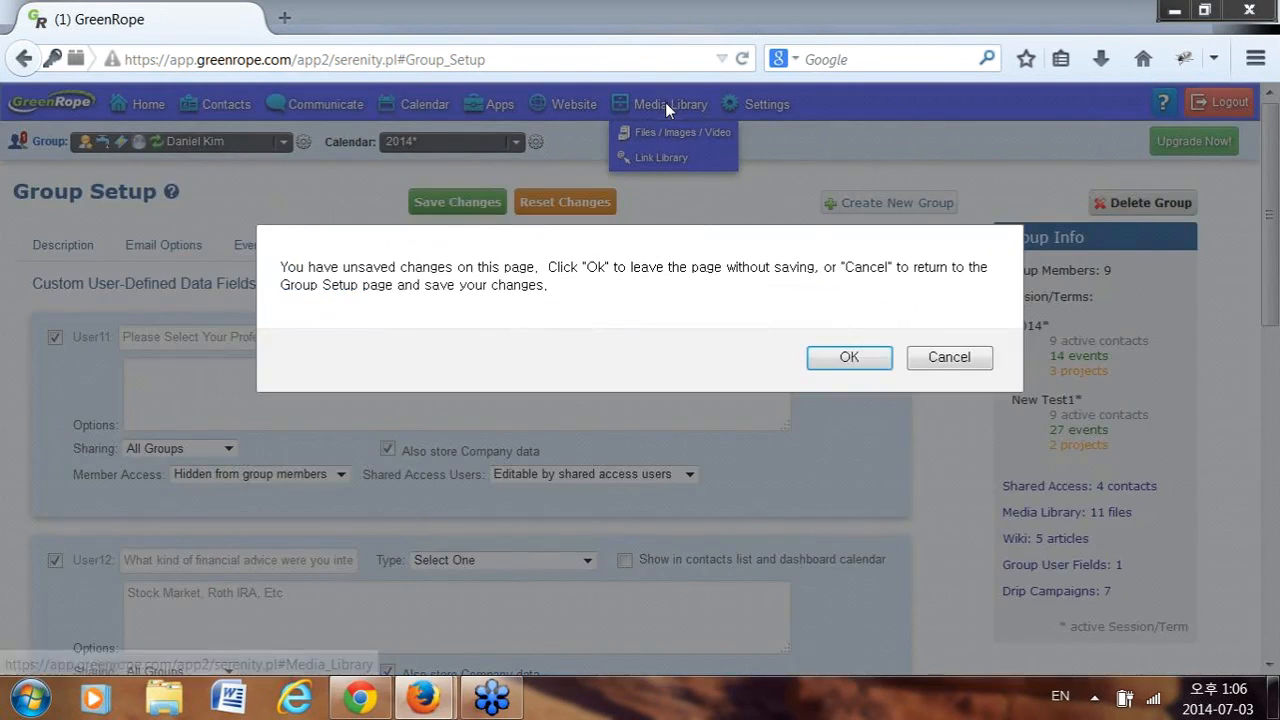
pyautogui.click(848, 362)
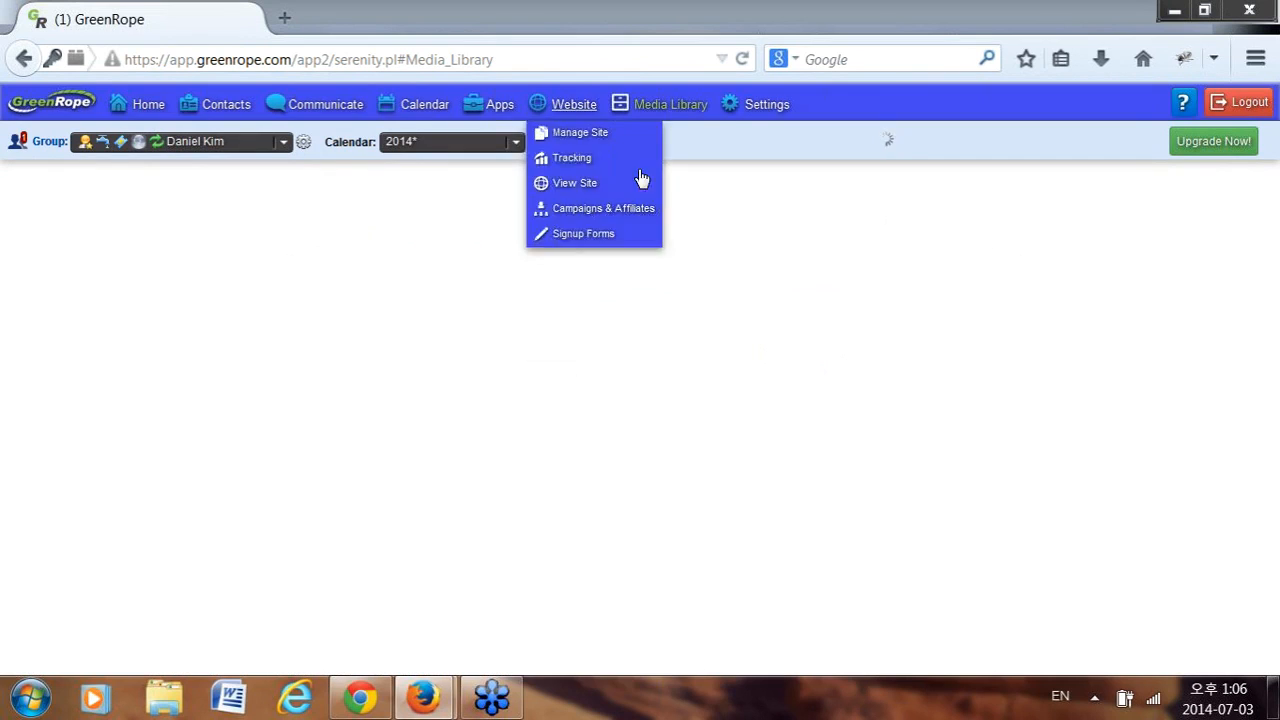
# Open Media1937.csv from the Shared: Resources files in Excel.
pyautogui.moveTo(684, 112)
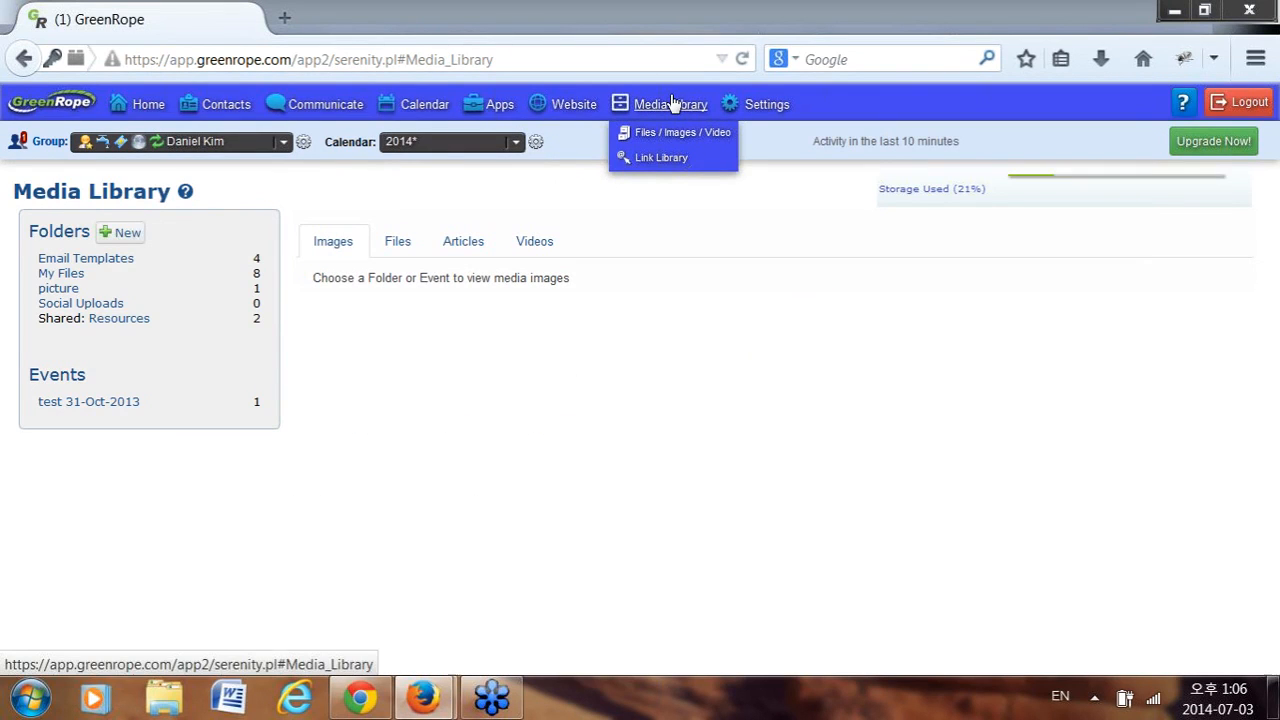
pyautogui.click(127, 322)
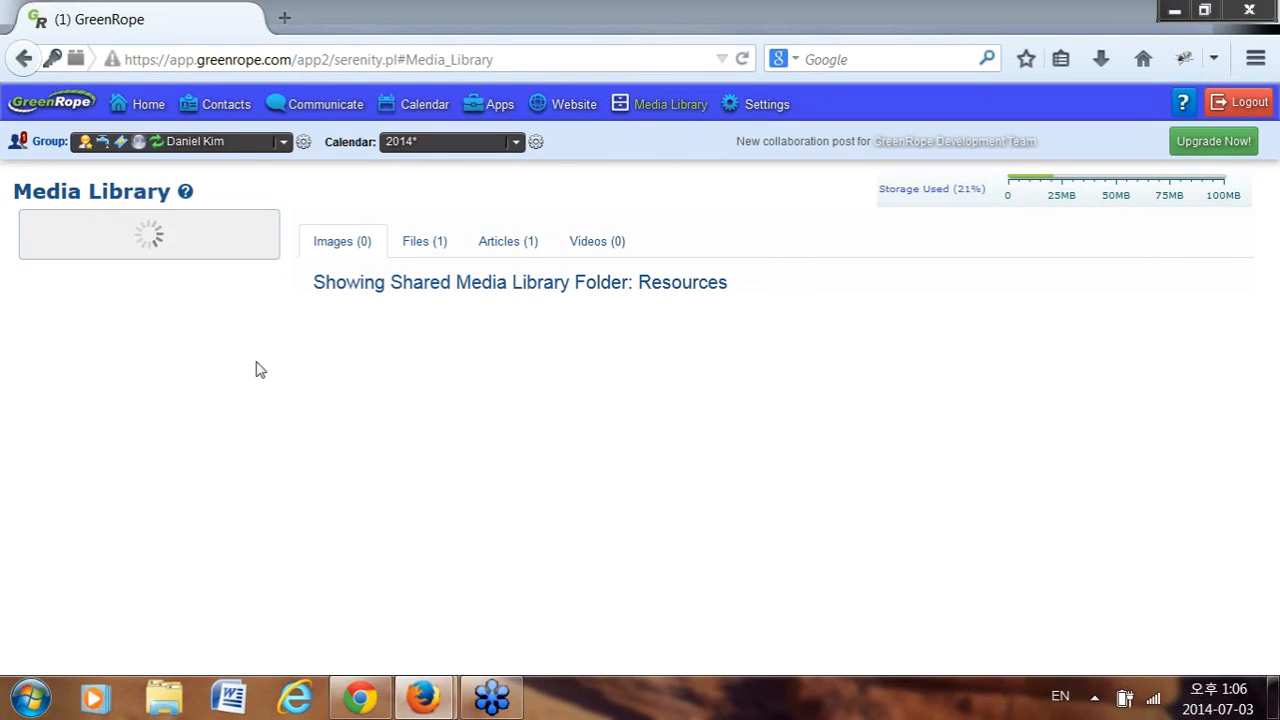
pyautogui.click(419, 245)
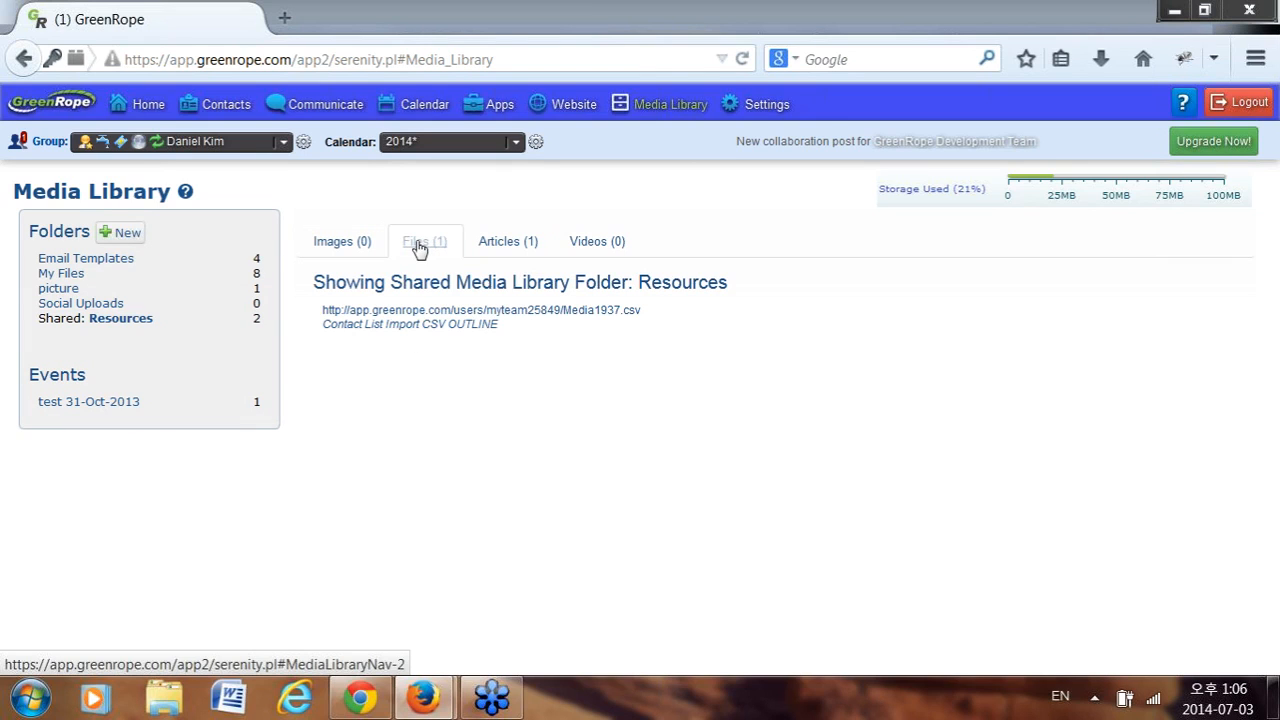
pyautogui.click(586, 321)
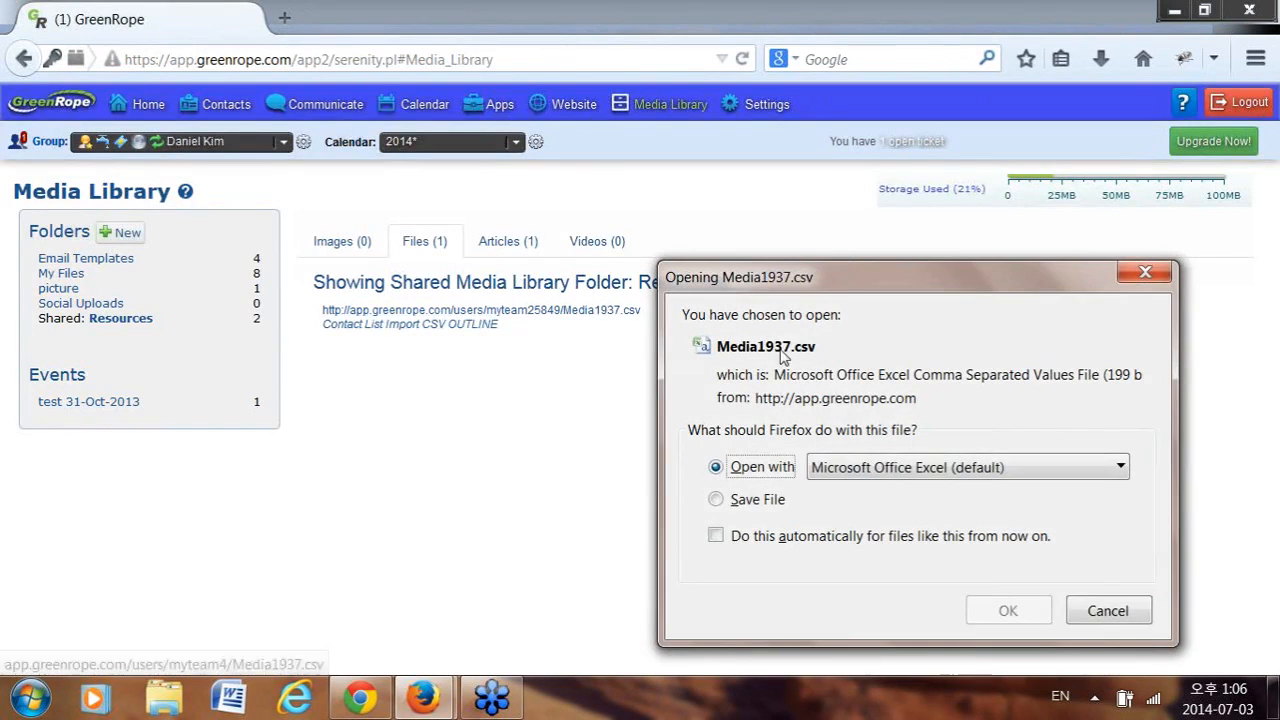
pyautogui.click(1008, 610)
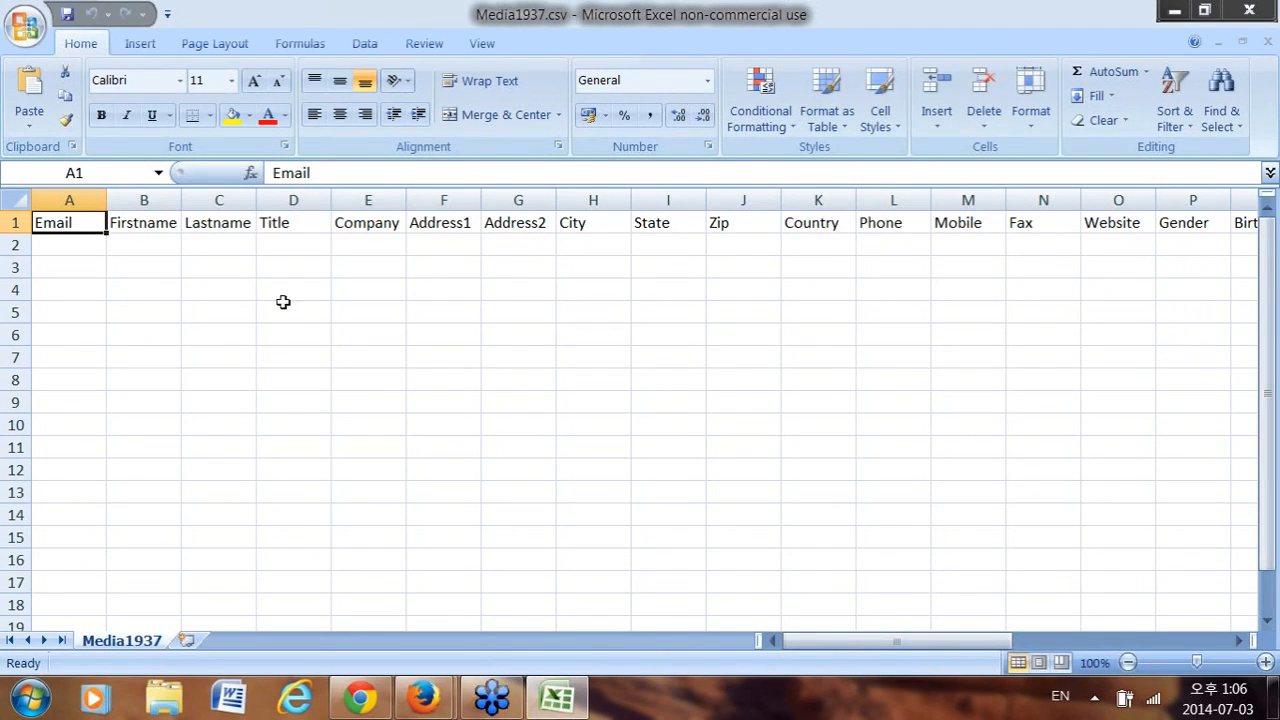
# Enter the header 'Select your profession' in cell AF1, just after Notes.
pyautogui.click(63, 249)
pyautogui.moveTo(838, 647)
pyautogui.mouseDown()
pyautogui.moveTo(1060, 645)
pyautogui.moveTo(848, 642)
pyautogui.mouseUp()
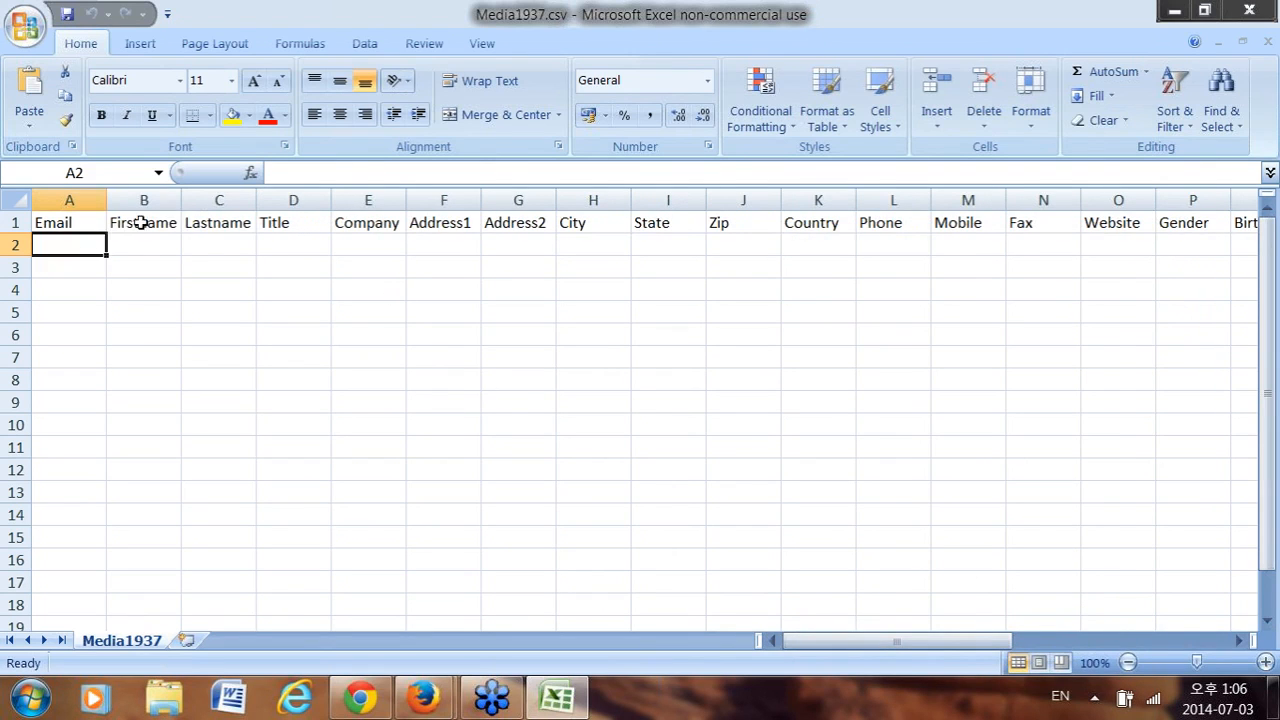
pyautogui.click(206, 222)
pyautogui.click(297, 222)
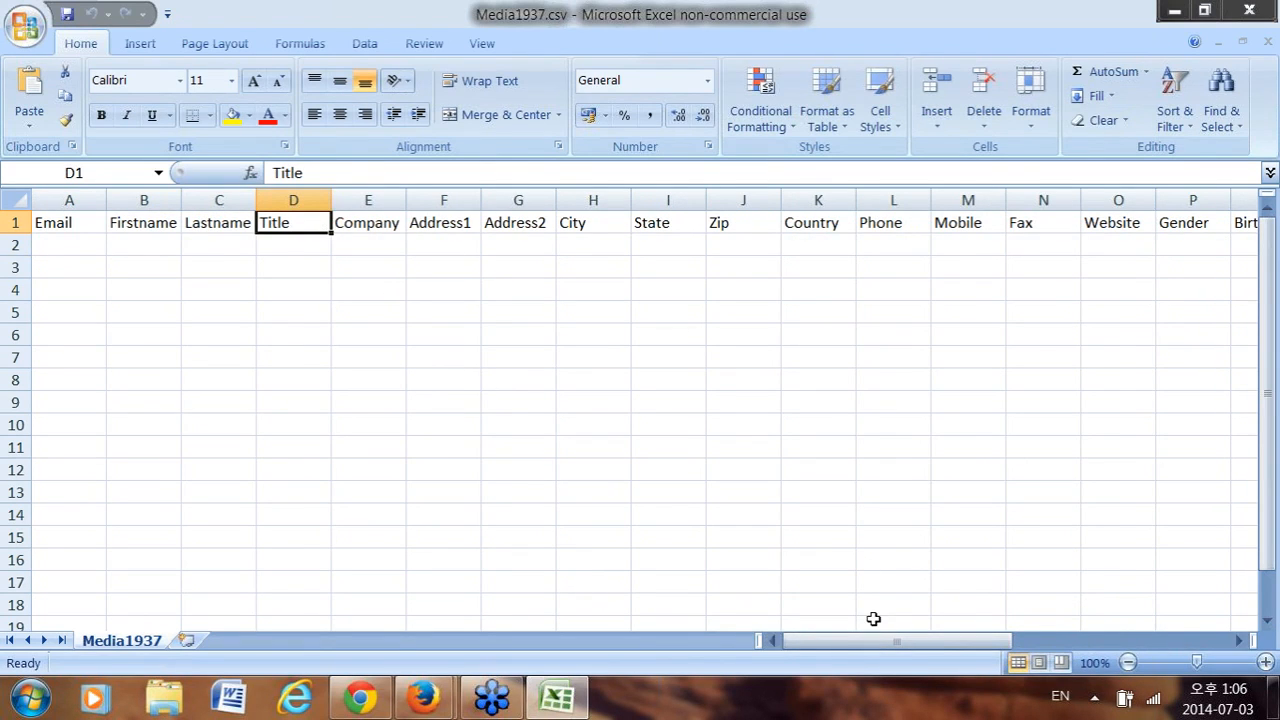
pyautogui.moveTo(895, 642); pyautogui.dragTo(1108, 645)
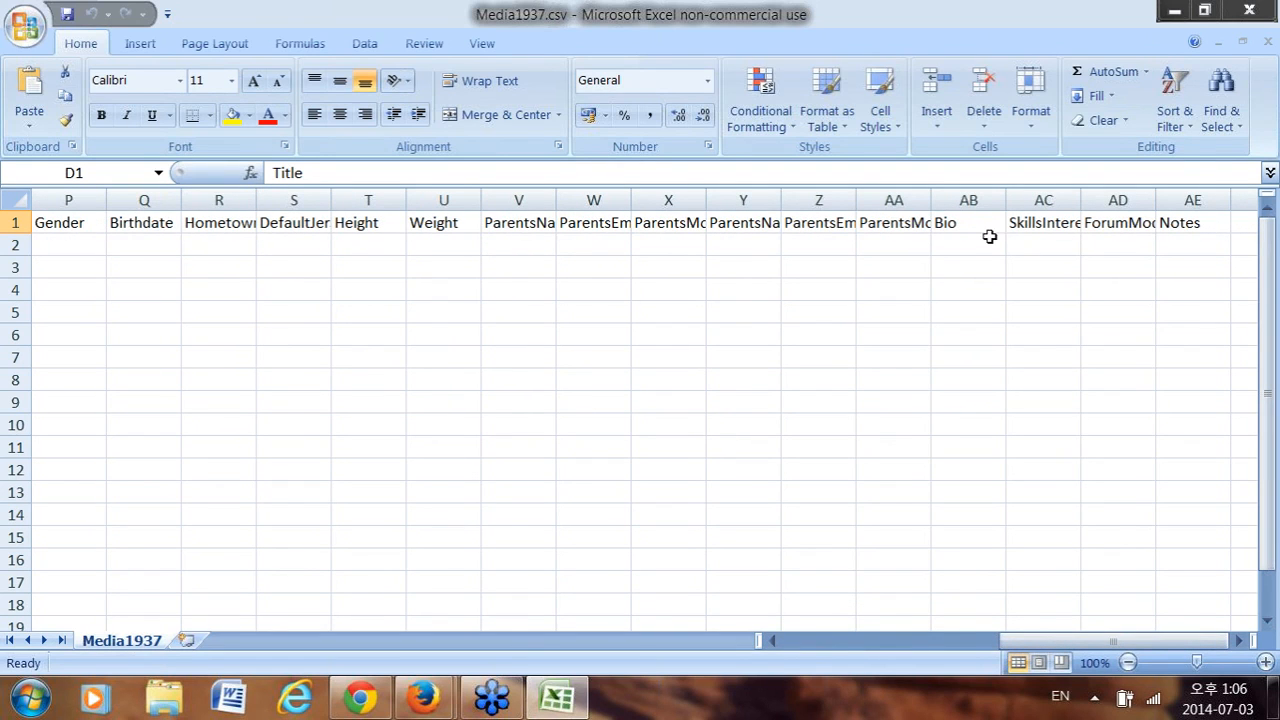
pyautogui.click(1237, 223)
pyautogui.click(520, 175)
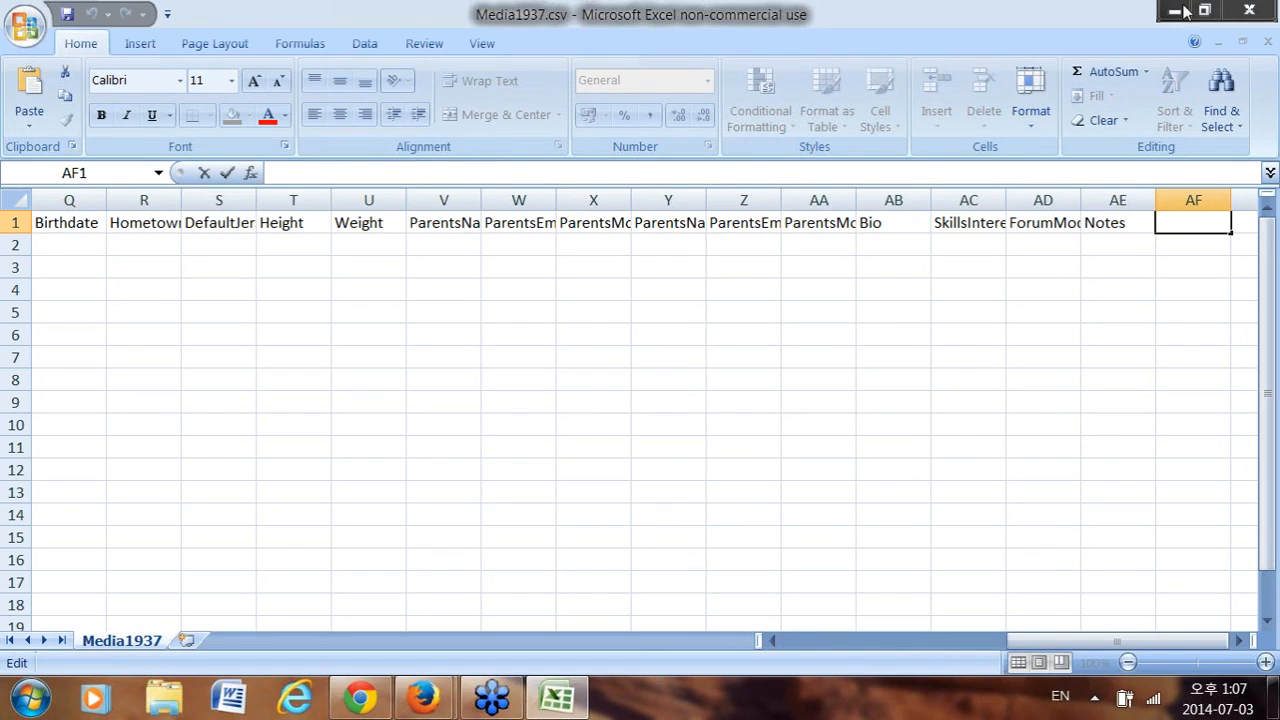
pyautogui.write('Select you')
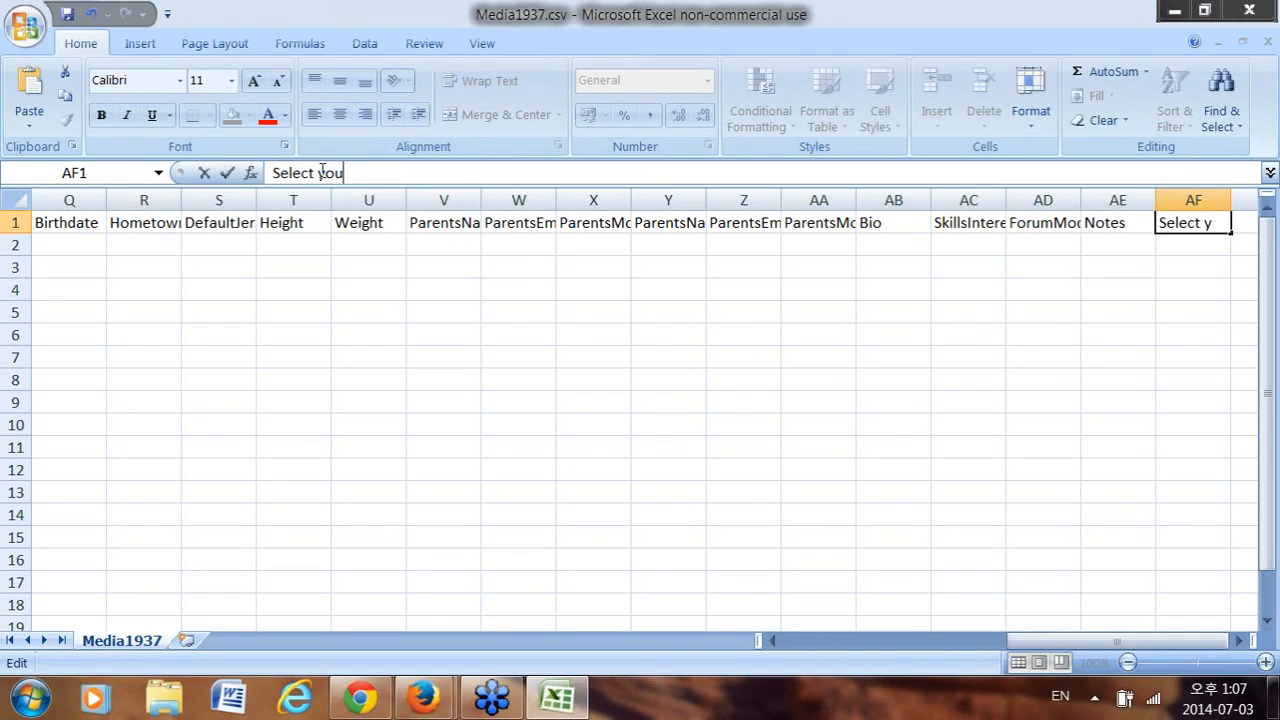
pyautogui.write('r profession')
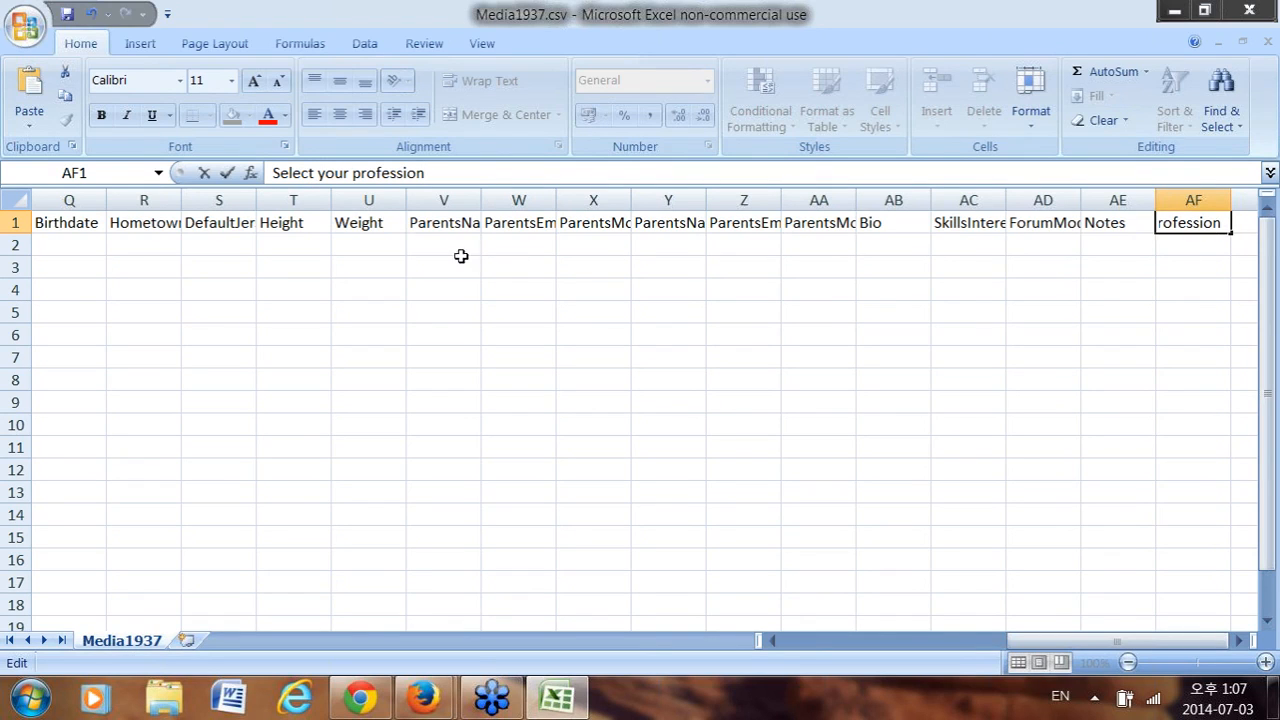
pyautogui.click(455, 225)
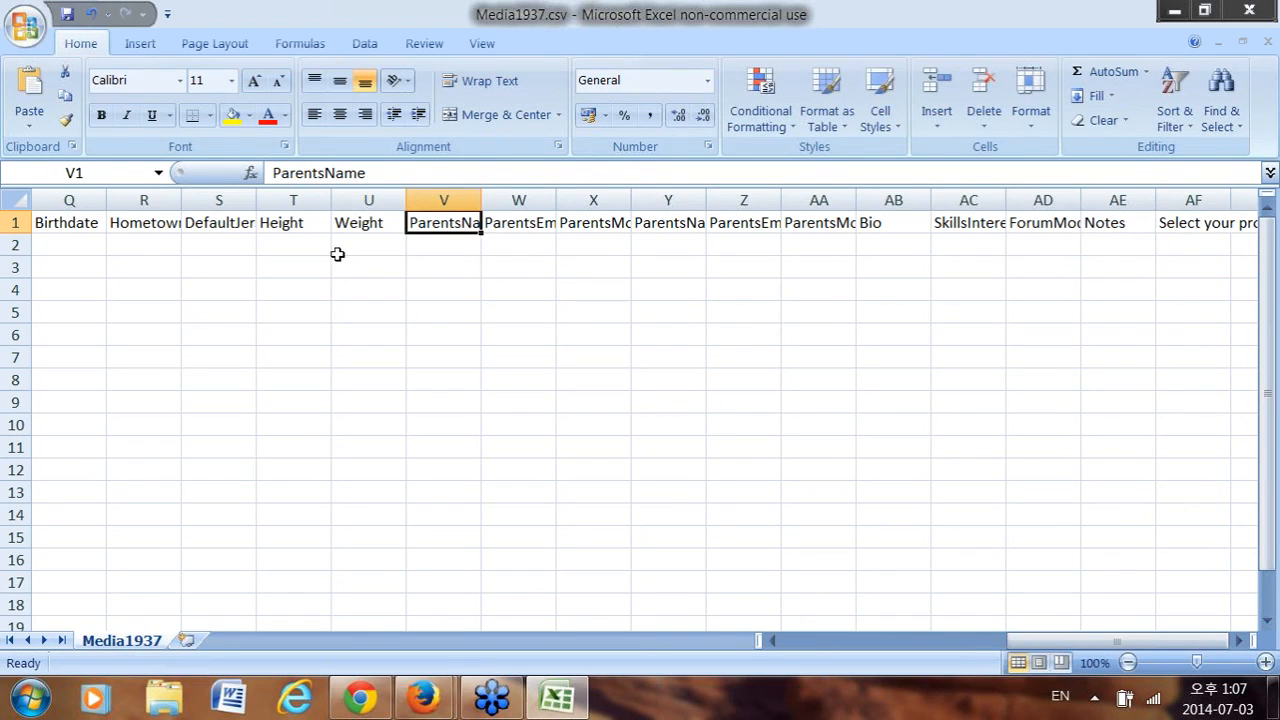
# Delete the ParentsName, ParentsEmail and ParentsMobile header cells, shifting cells left.
pyautogui.moveTo(1087, 638); pyautogui.dragTo(999, 640)
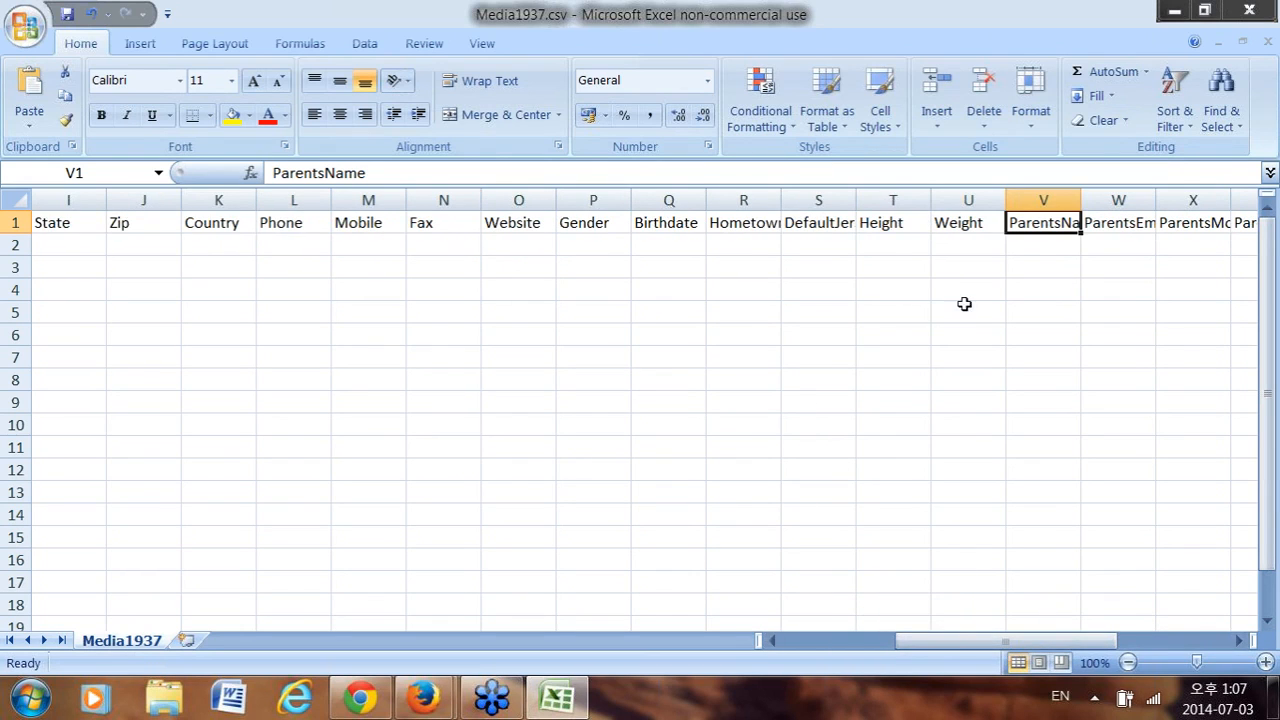
pyautogui.rightClick(1043, 225)
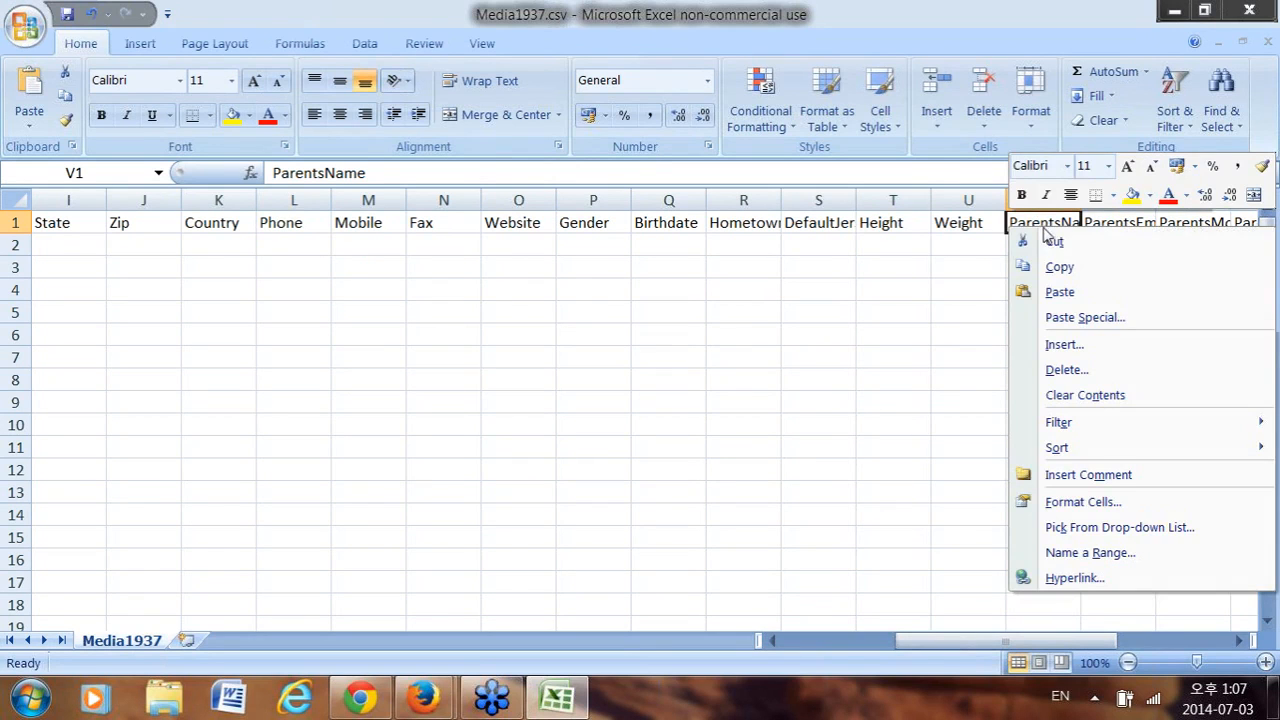
pyautogui.click(1068, 370)
pyautogui.click(1038, 432)
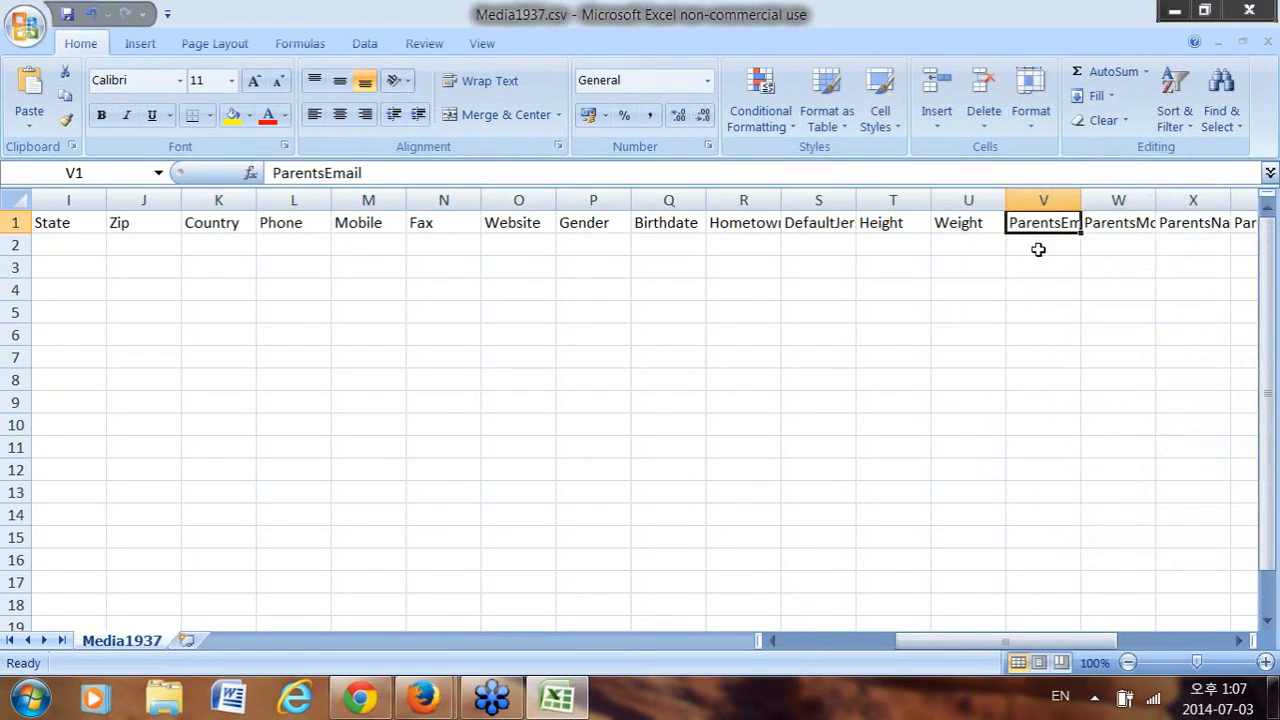
pyautogui.rightClick(1047, 243)
pyautogui.click(1067, 373)
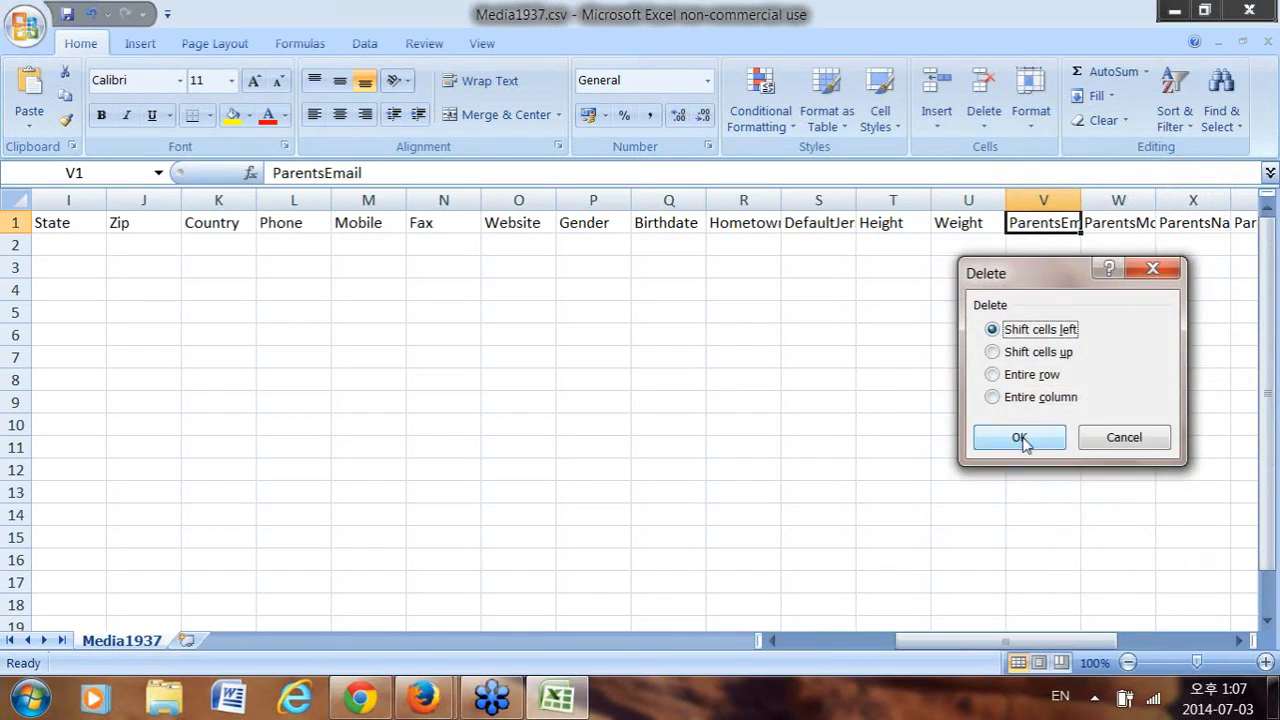
pyautogui.click(1020, 434)
pyautogui.rightClick(1033, 222)
pyautogui.click(1051, 364)
pyautogui.click(1030, 429)
# Delete the remaining parent header cells starting at V1, shifting cells left.
pyautogui.moveTo(1047, 222); pyautogui.dragTo(1234, 223)
pyautogui.rightClick(1046, 226)
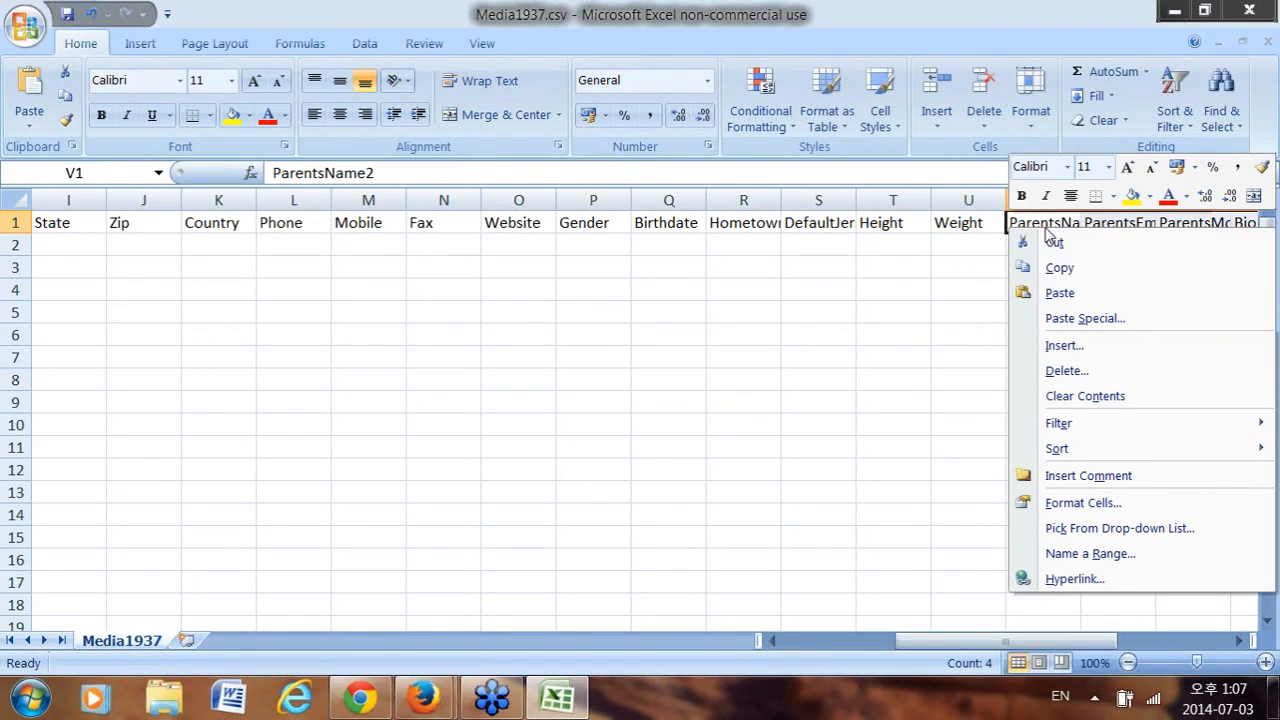
pyautogui.click(1066, 370)
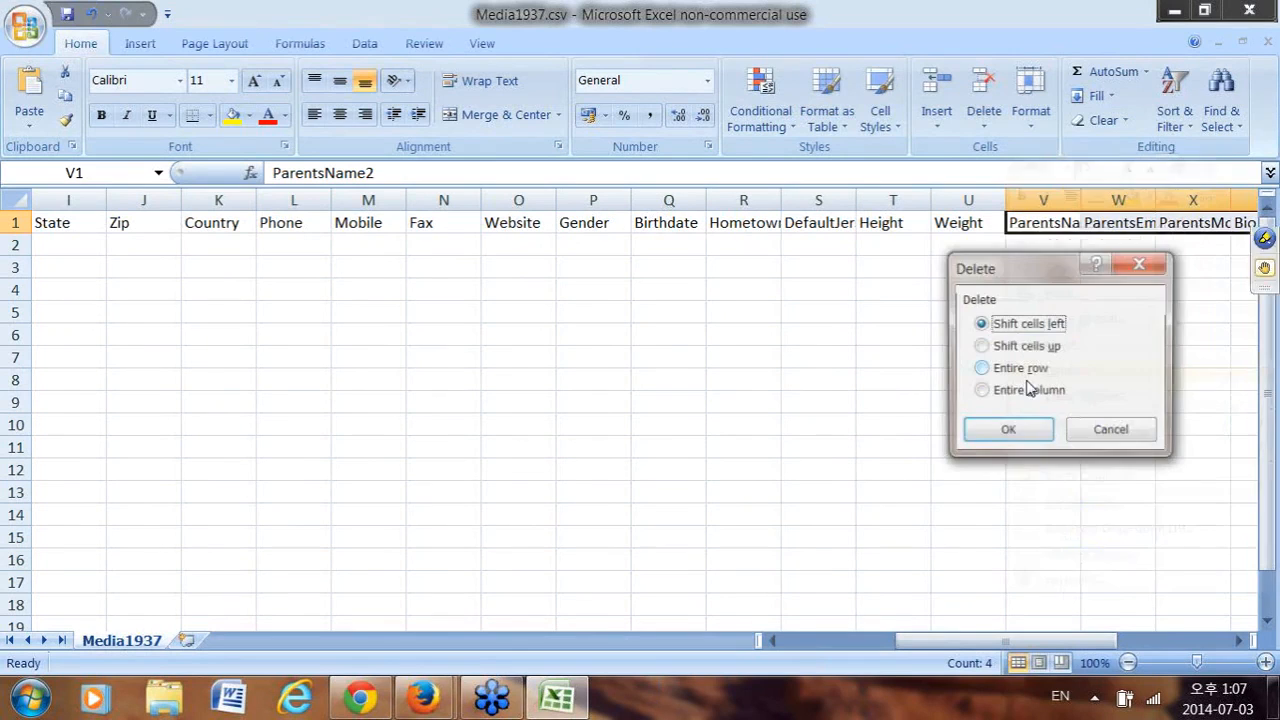
pyautogui.click(1011, 431)
# Delete the Height and Weight header cells, shifting cells left.
pyautogui.moveTo(1005, 641); pyautogui.dragTo(1060, 641)
pyautogui.click(904, 220)
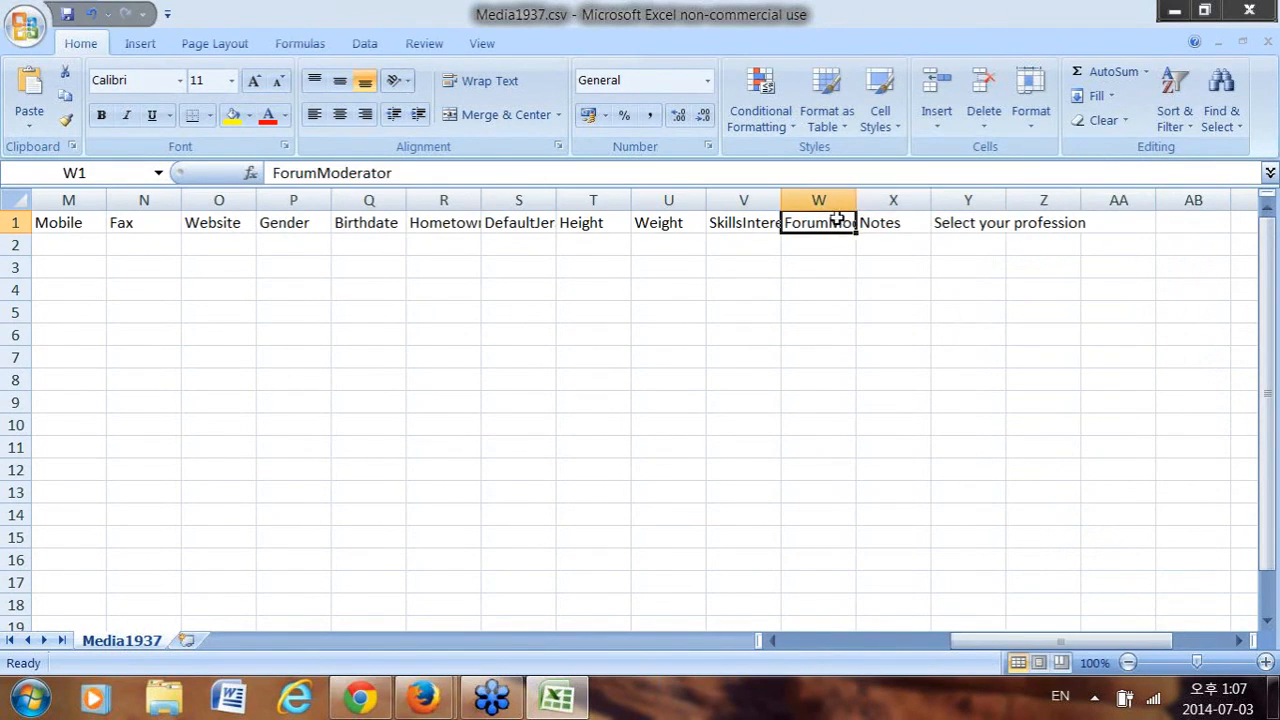
pyautogui.click(668, 203)
pyautogui.click(660, 224)
pyautogui.moveTo(598, 224); pyautogui.dragTo(650, 224)
pyautogui.rightClick(650, 225)
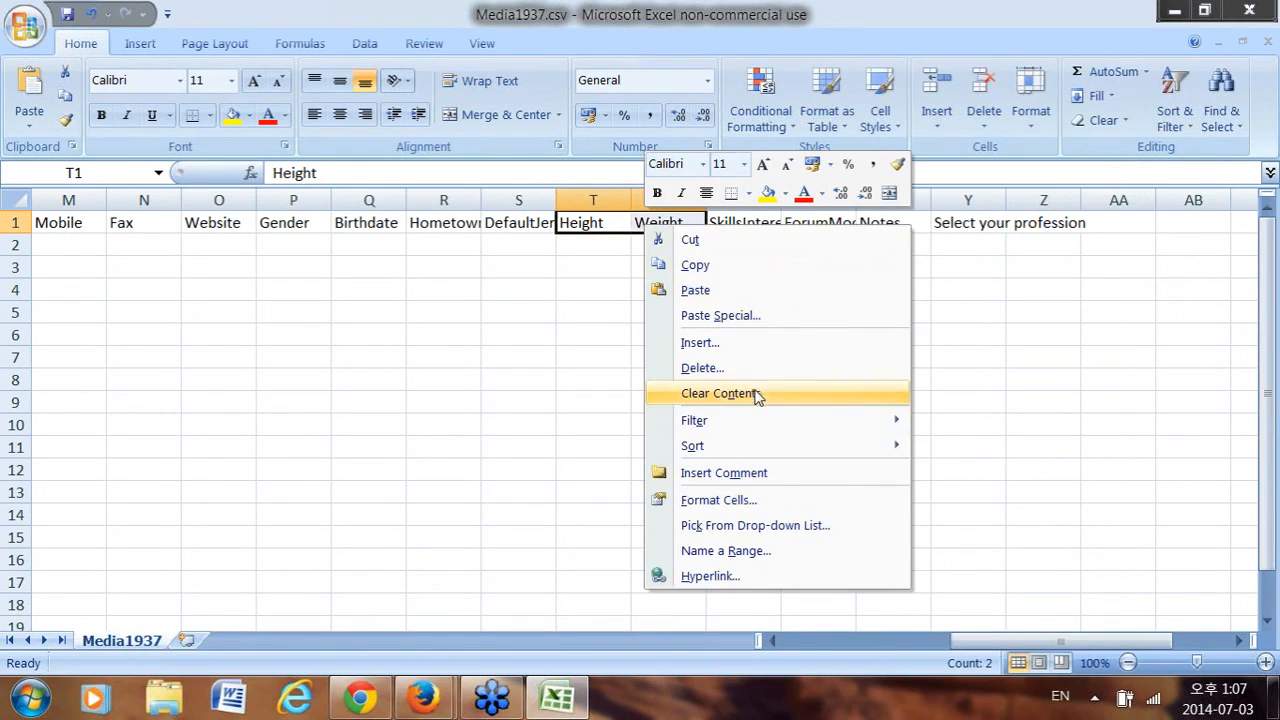
pyautogui.click(760, 370)
pyautogui.click(735, 436)
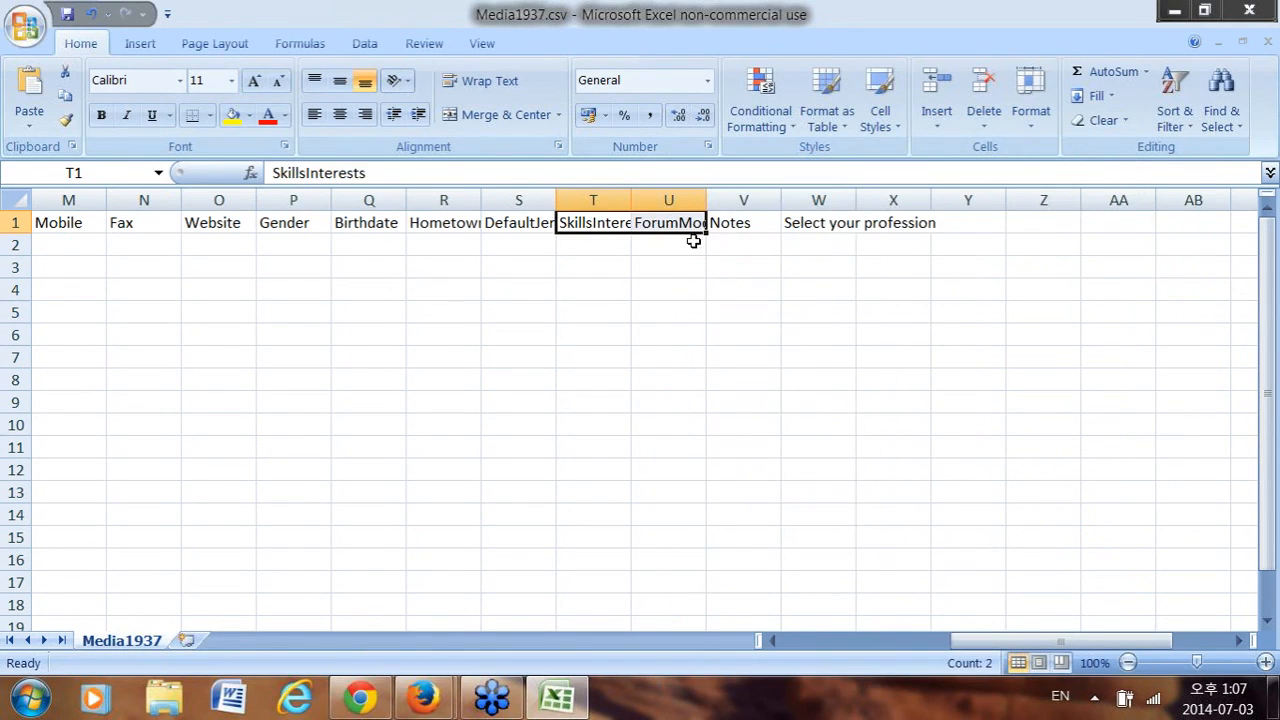
# Delete the DefaultJerseyNum, SkillsInterests and ForumModerator header cells, shifting cells left.
pyautogui.click(666, 224)
pyautogui.click(526, 222)
pyautogui.click(369, 224)
pyautogui.moveTo(1012, 643); pyautogui.dragTo(952, 648)
pyautogui.click(814, 222)
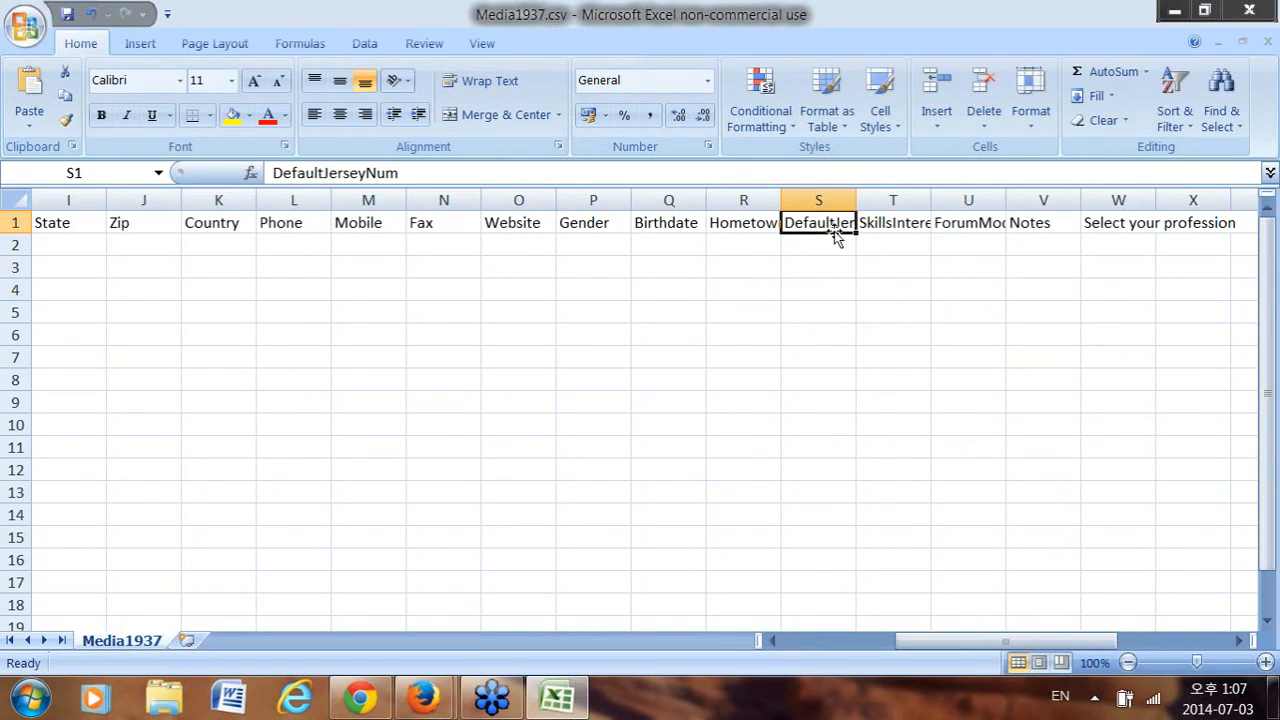
pyautogui.moveTo(763, 229); pyautogui.dragTo(669, 225)
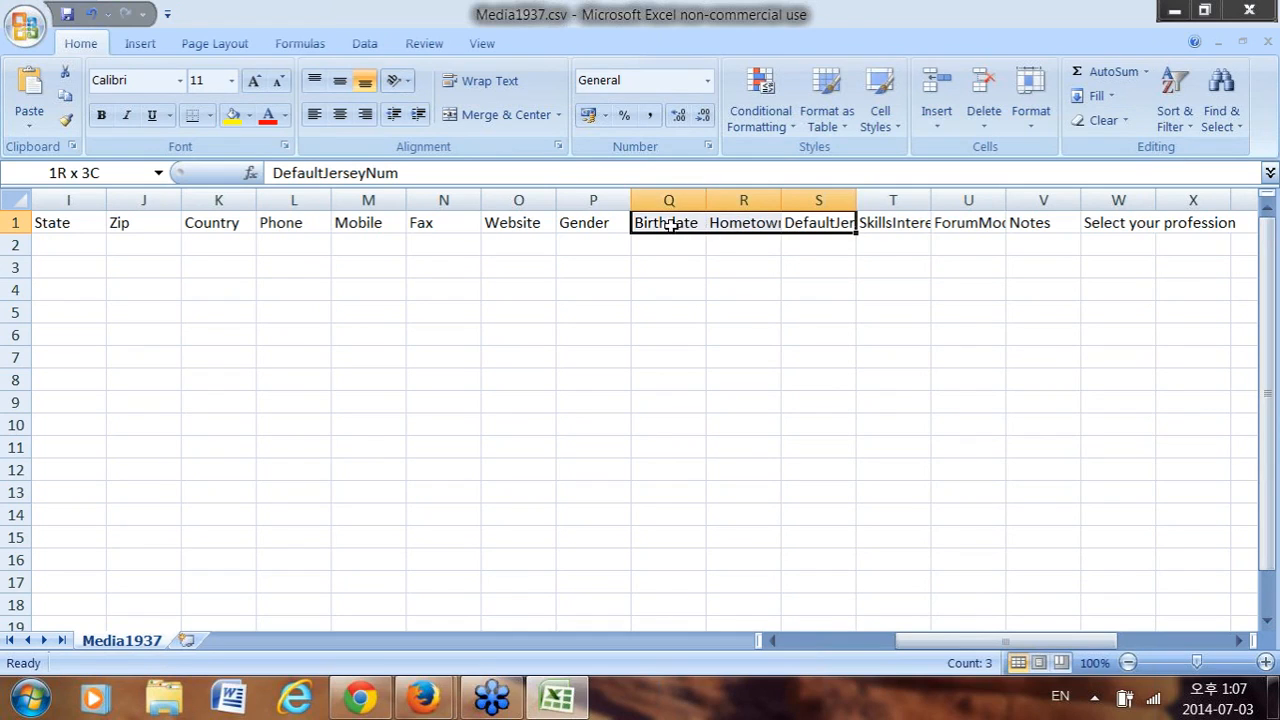
pyautogui.moveTo(984, 225); pyautogui.dragTo(980, 223)
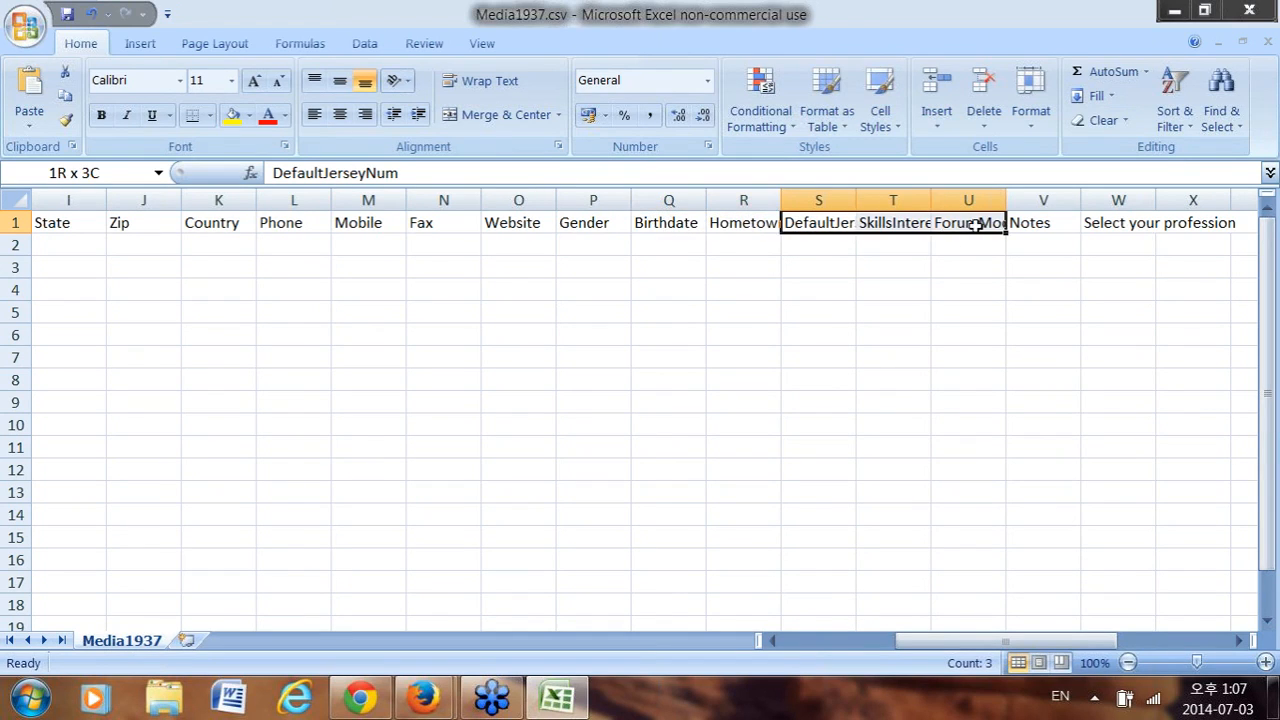
pyautogui.rightClick(870, 228)
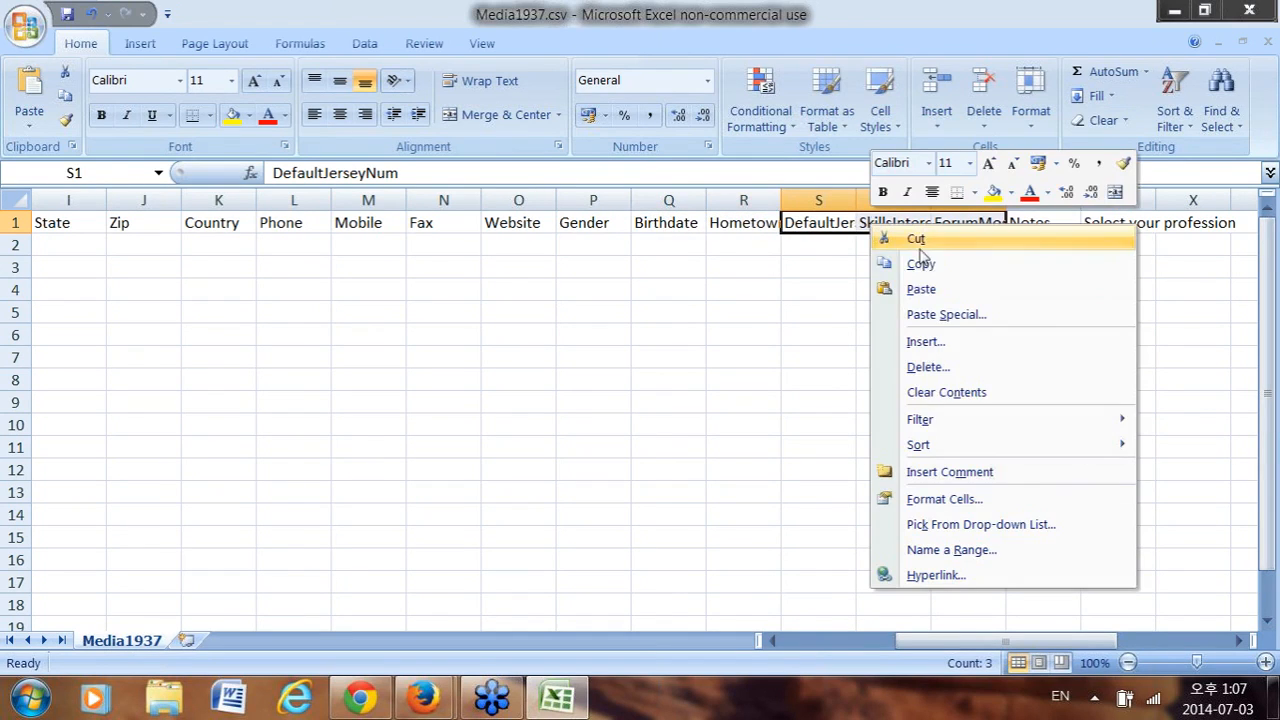
pyautogui.click(971, 367)
pyautogui.click(915, 422)
# Check the profession header text and select the empty header cell V1.
pyautogui.click(934, 225)
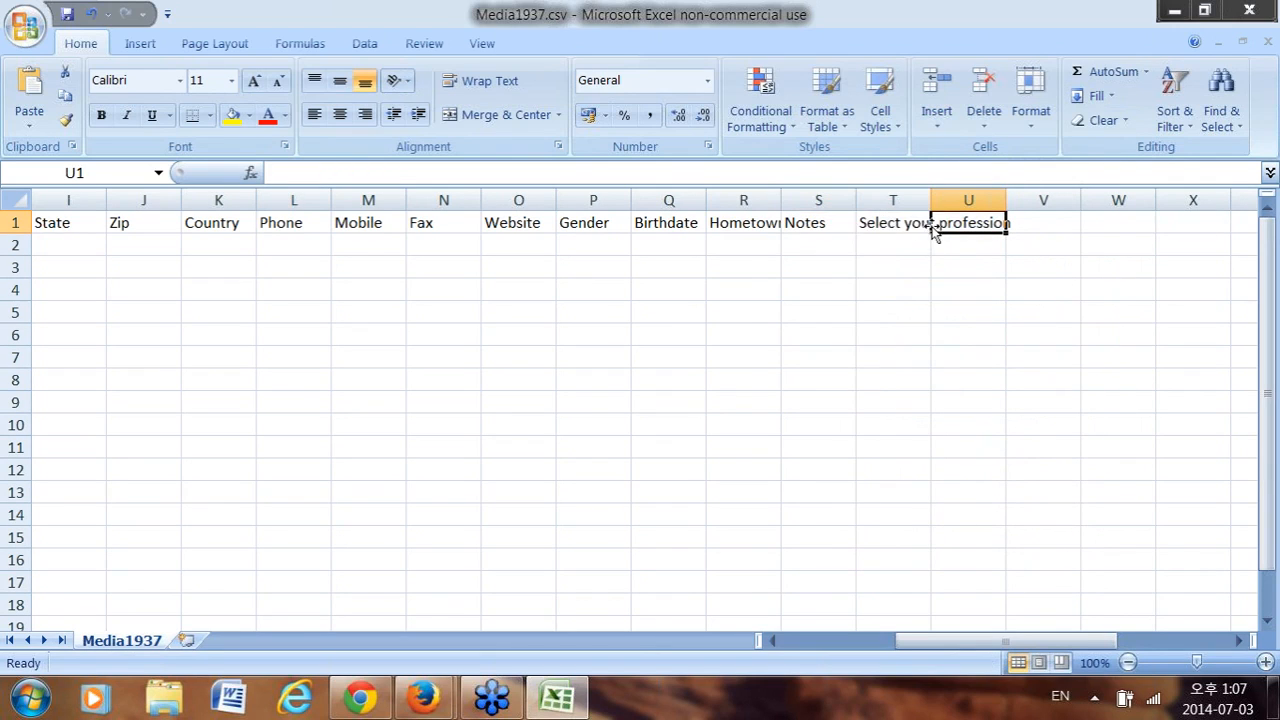
pyautogui.click(905, 226)
pyautogui.click(966, 222)
pyautogui.click(1010, 230)
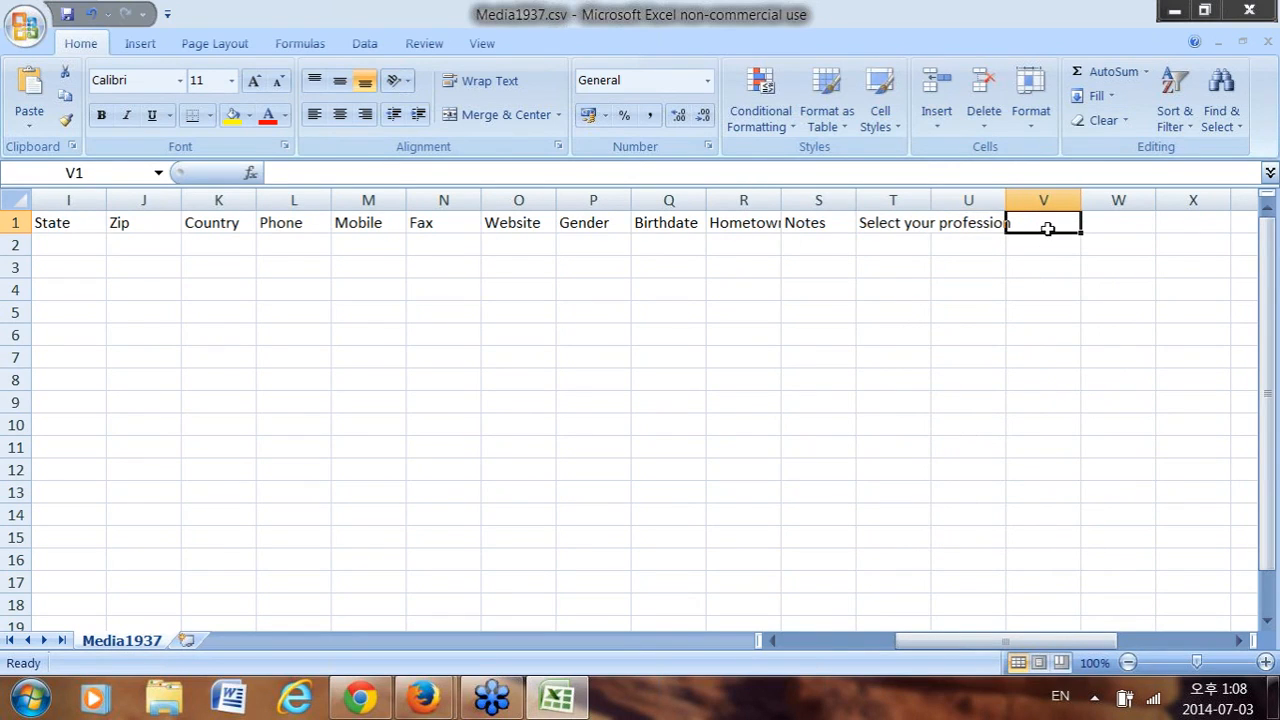
# Copy the User12 question label from GreenRope's custom group fields into Excel cell V1.
pyautogui.click(422, 697)
pyautogui.click(267, 586)
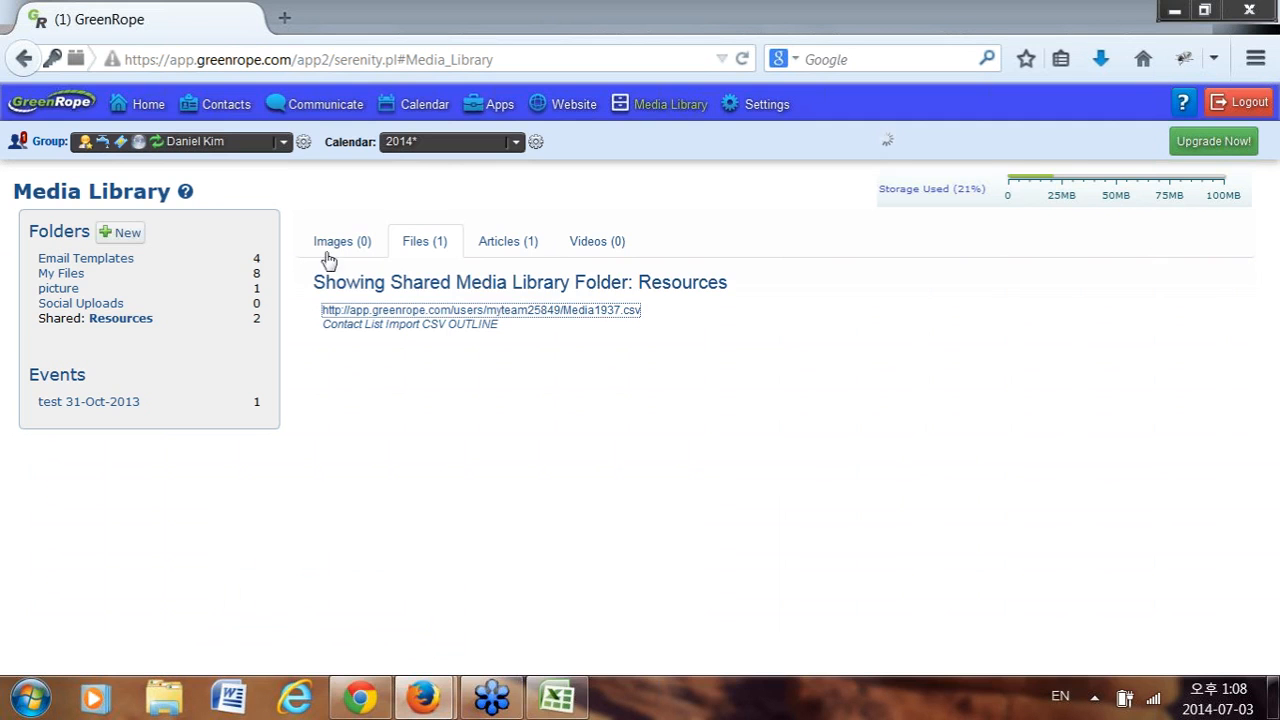
pyautogui.click(304, 143)
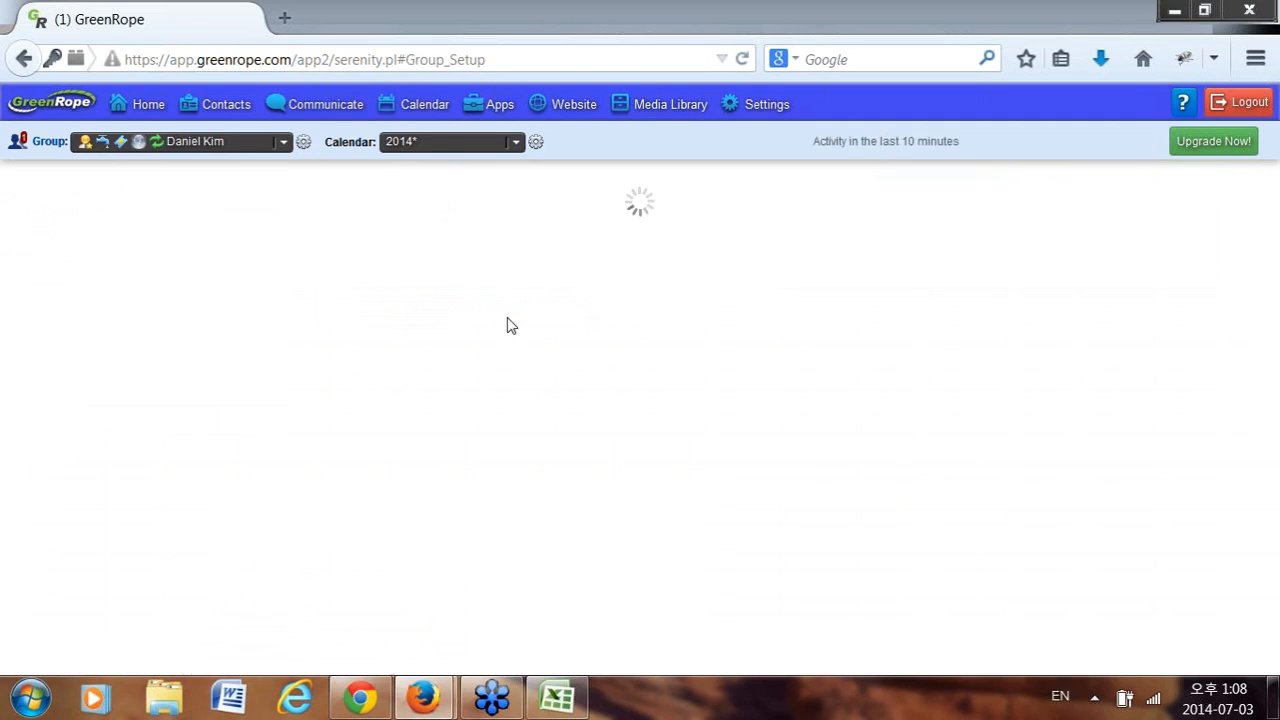
pyautogui.click(540, 245)
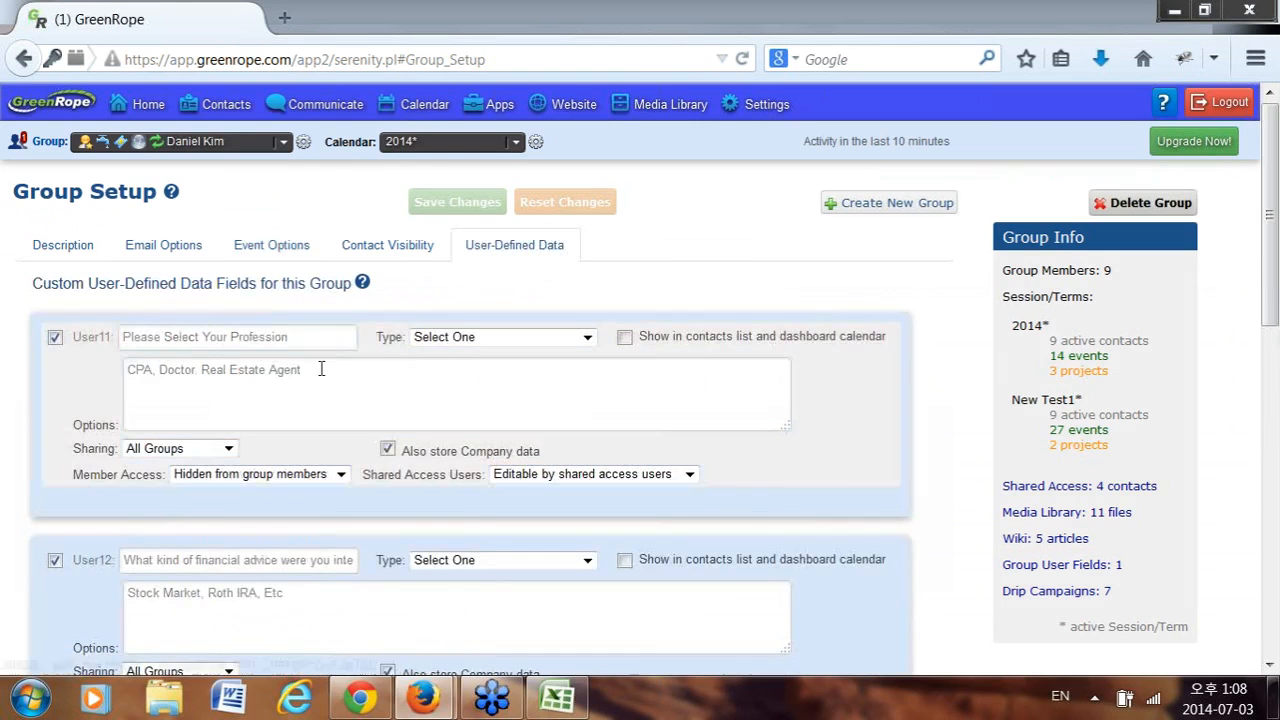
pyautogui.scroll(-3, 198, 430)
pyautogui.click(128, 392)
pyautogui.moveTo(169, 393); pyautogui.dragTo(456, 395)
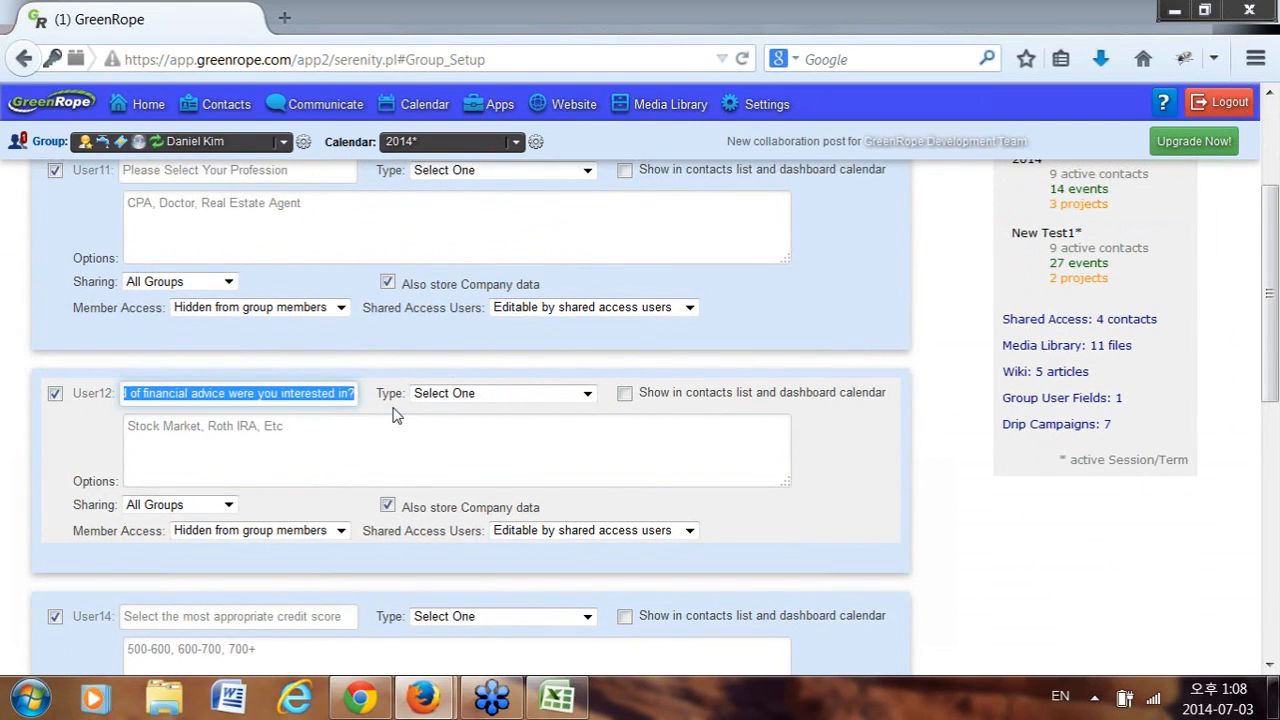
pyautogui.hotkey('alt', 'Tab')
pyautogui.click(599, 173)
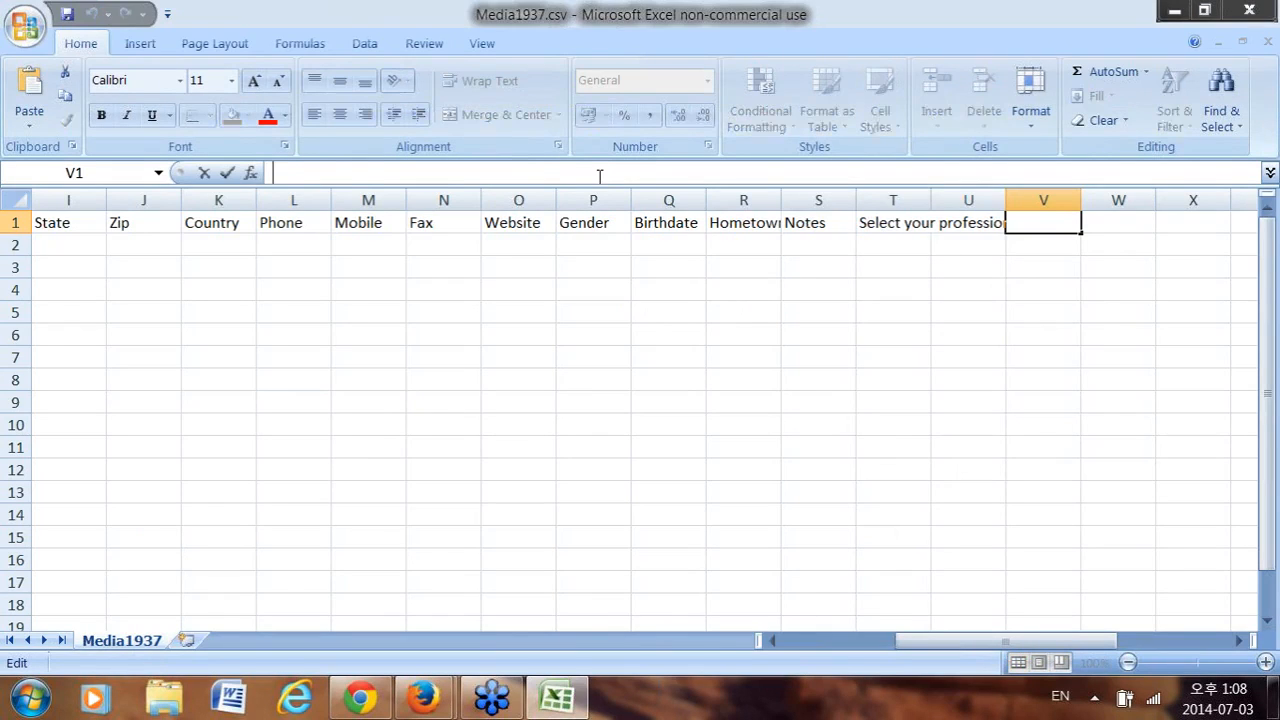
pyautogui.write('What kind of financial advice were you interested in?')
pyautogui.click(1123, 226)
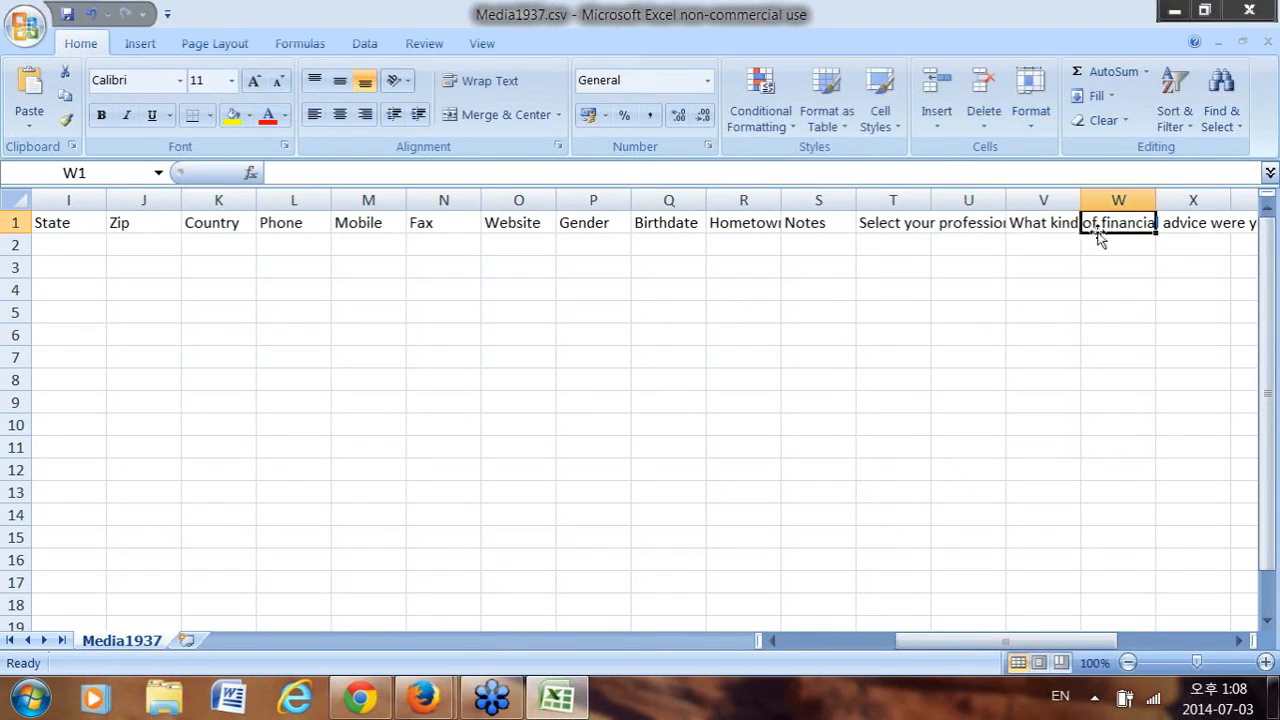
# Copy the User14 credit-score question from GreenRope and paste it into cell X1.
pyautogui.hotkey('alt', 'Tab')
pyautogui.scroll(-3, 126, 413)
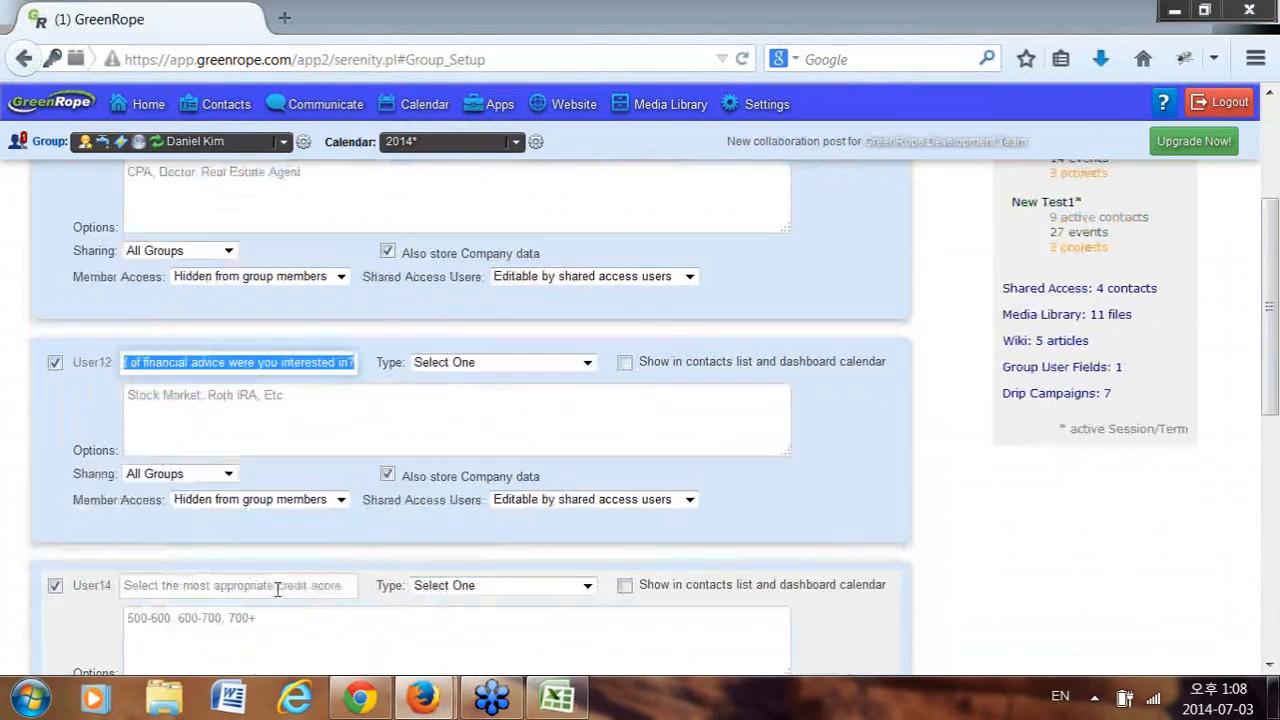
pyautogui.moveTo(124, 413); pyautogui.dragTo(377, 413)
pyautogui.hotkey('ctrl', 'c')
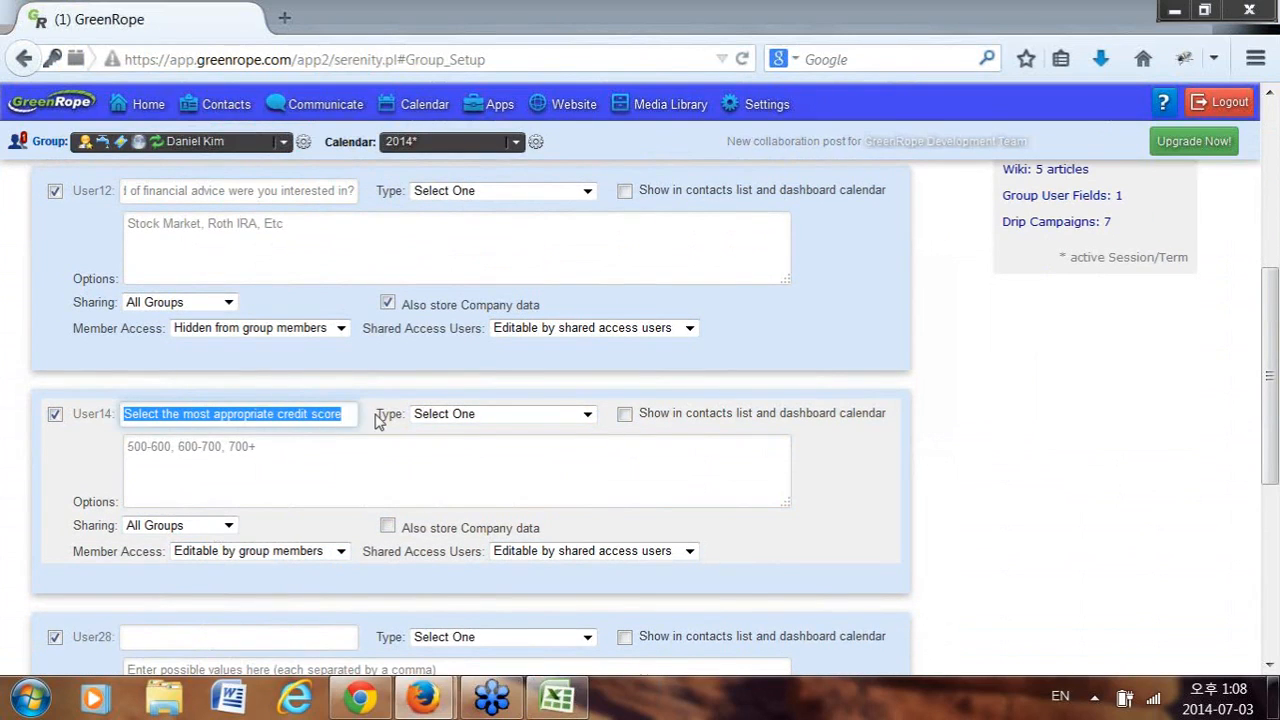
pyautogui.hotkey('alt', 'Tab')
pyautogui.moveTo(945, 641); pyautogui.dragTo(1054, 566)
pyautogui.click(598, 224)
pyautogui.hotkey('ctrl', 'v')
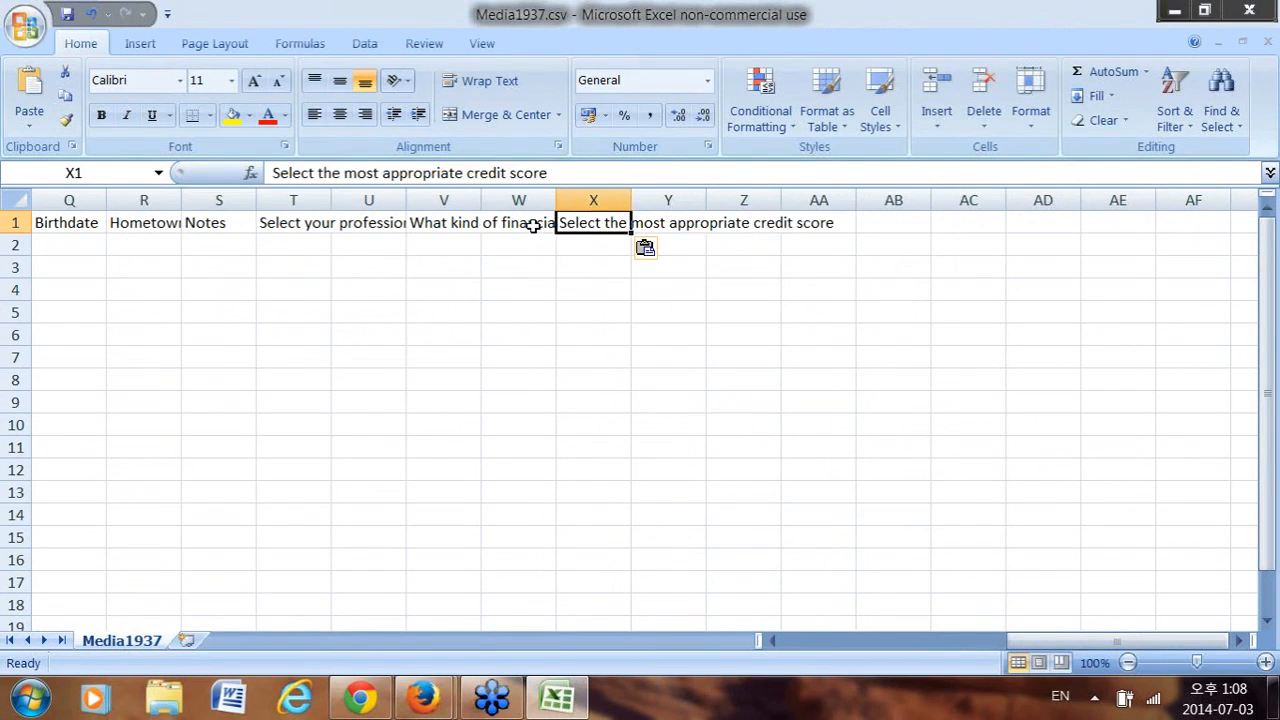
# Delete the empty cell W1, shifting cells left so the credit-score question lands in W1.
pyautogui.click(512, 226)
pyautogui.click(430, 224)
pyautogui.click(517, 222)
pyautogui.click(586, 223)
pyautogui.click(611, 200)
pyautogui.moveTo(611, 200); pyautogui.dragTo(523, 199)
pyautogui.click(606, 222)
pyautogui.click(518, 222)
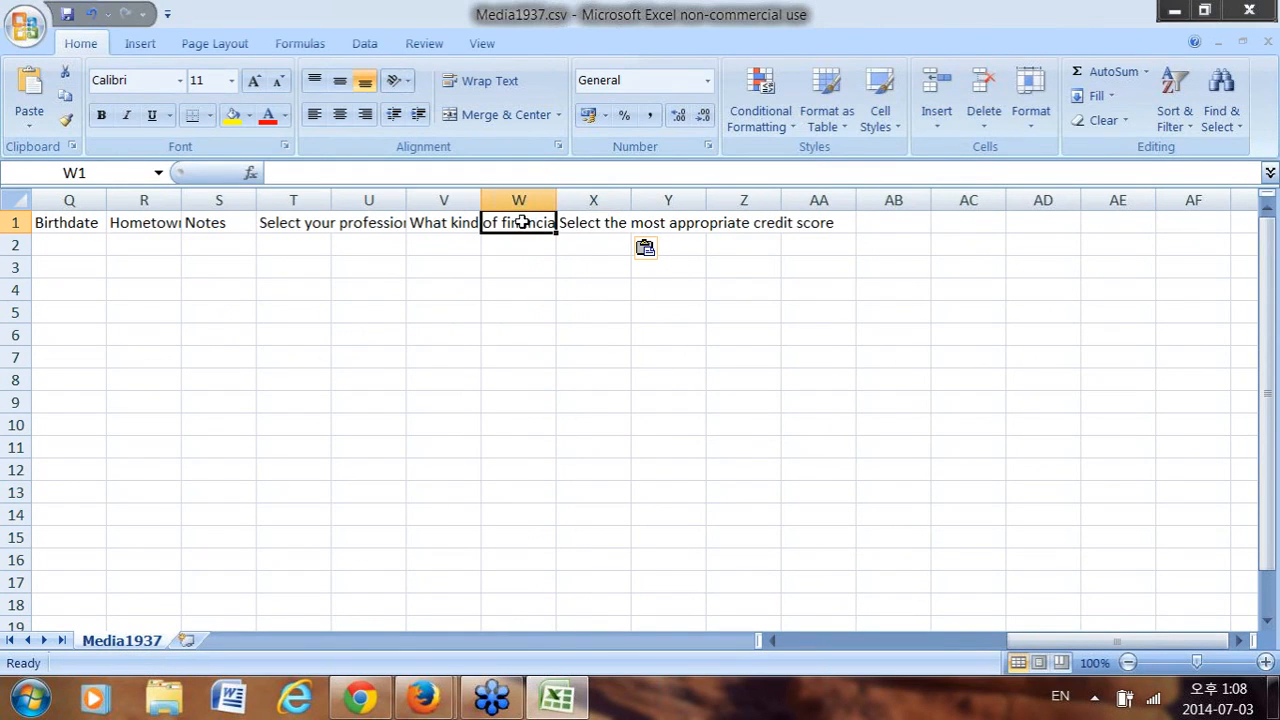
pyautogui.rightClick(523, 222)
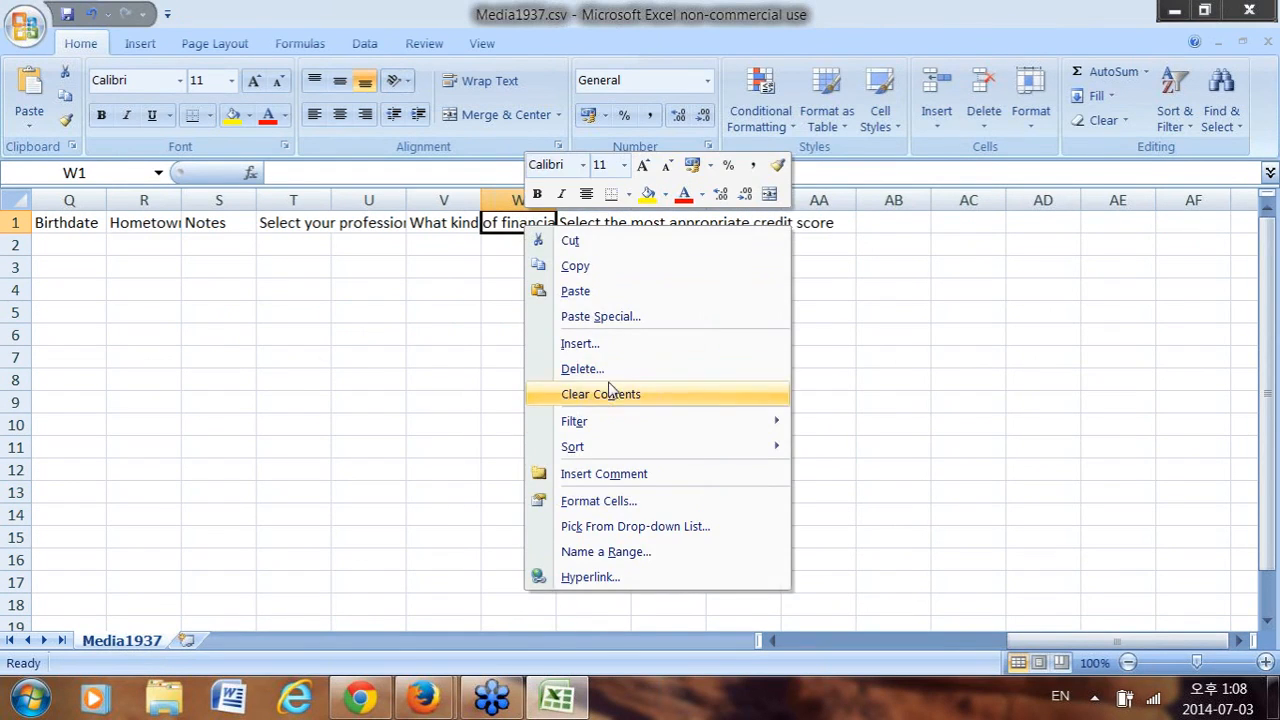
pyautogui.click(613, 371)
pyautogui.click(558, 434)
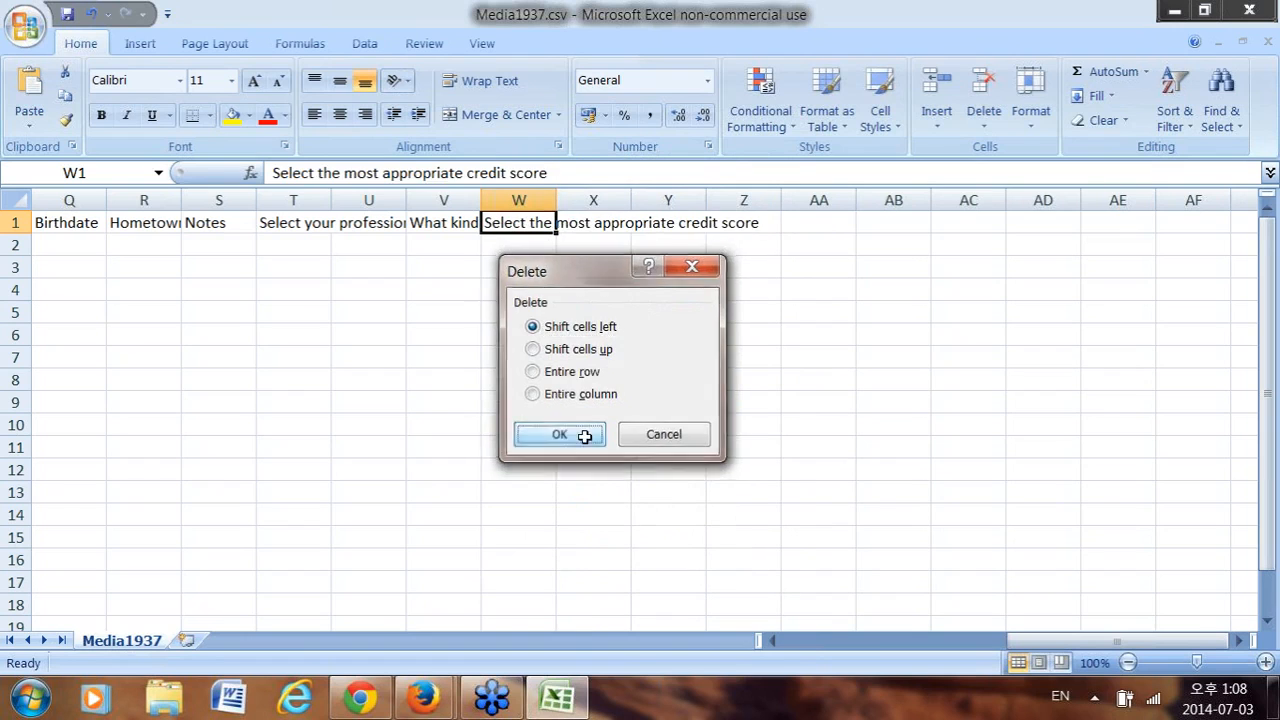
pyautogui.moveTo(1070, 641); pyautogui.dragTo(823, 645)
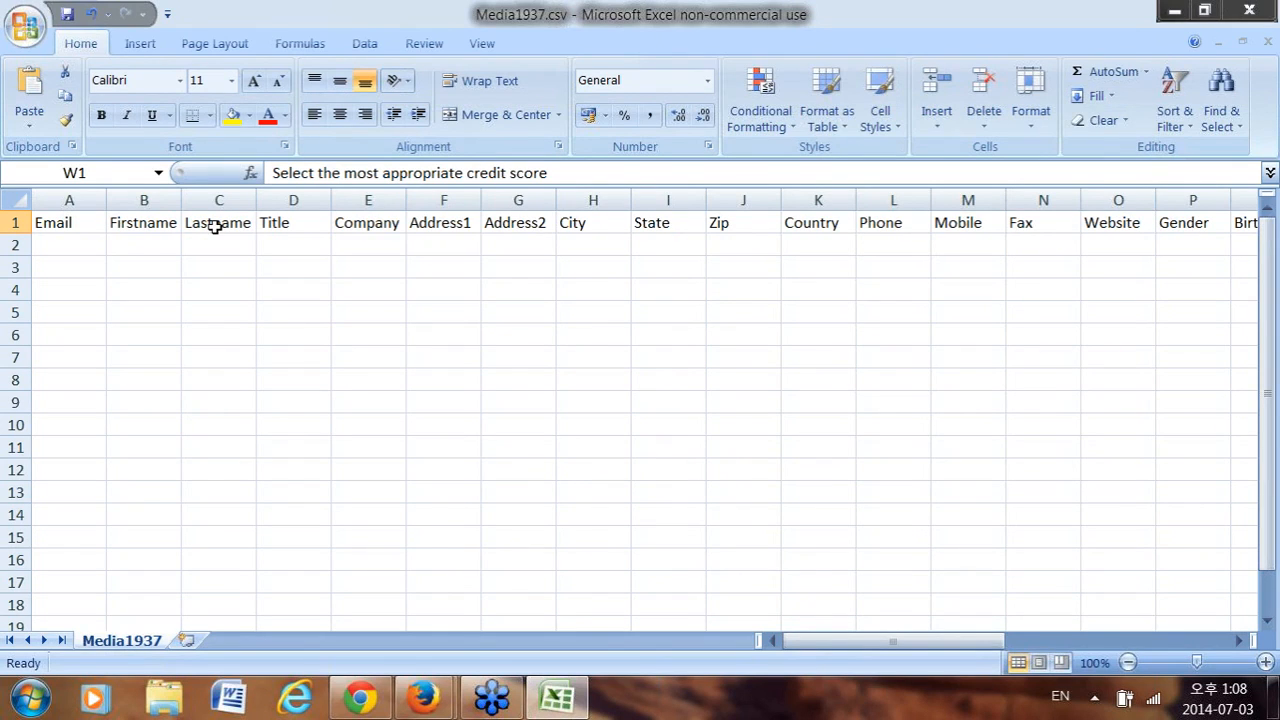
# Fill A2–D2 with the sample contact's e-mail, first name, last name and title Client Services Manager.
pyautogui.click(84, 256)
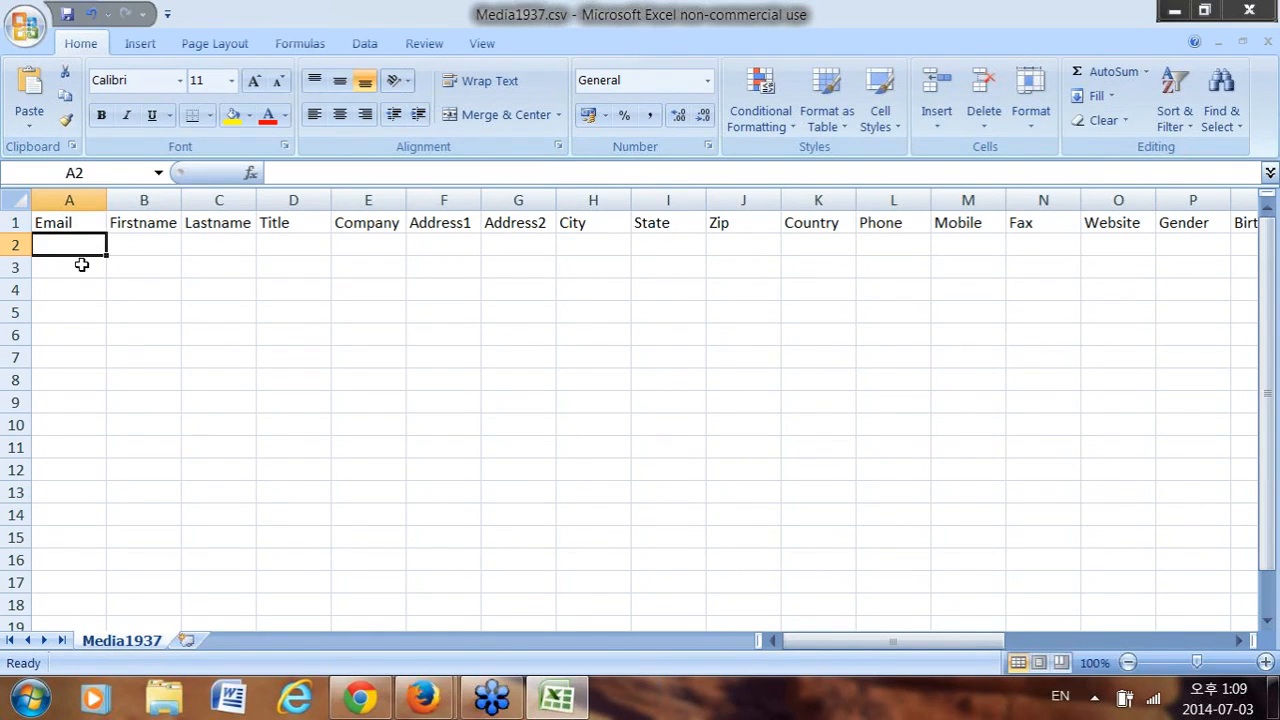
pyautogui.click(142, 245)
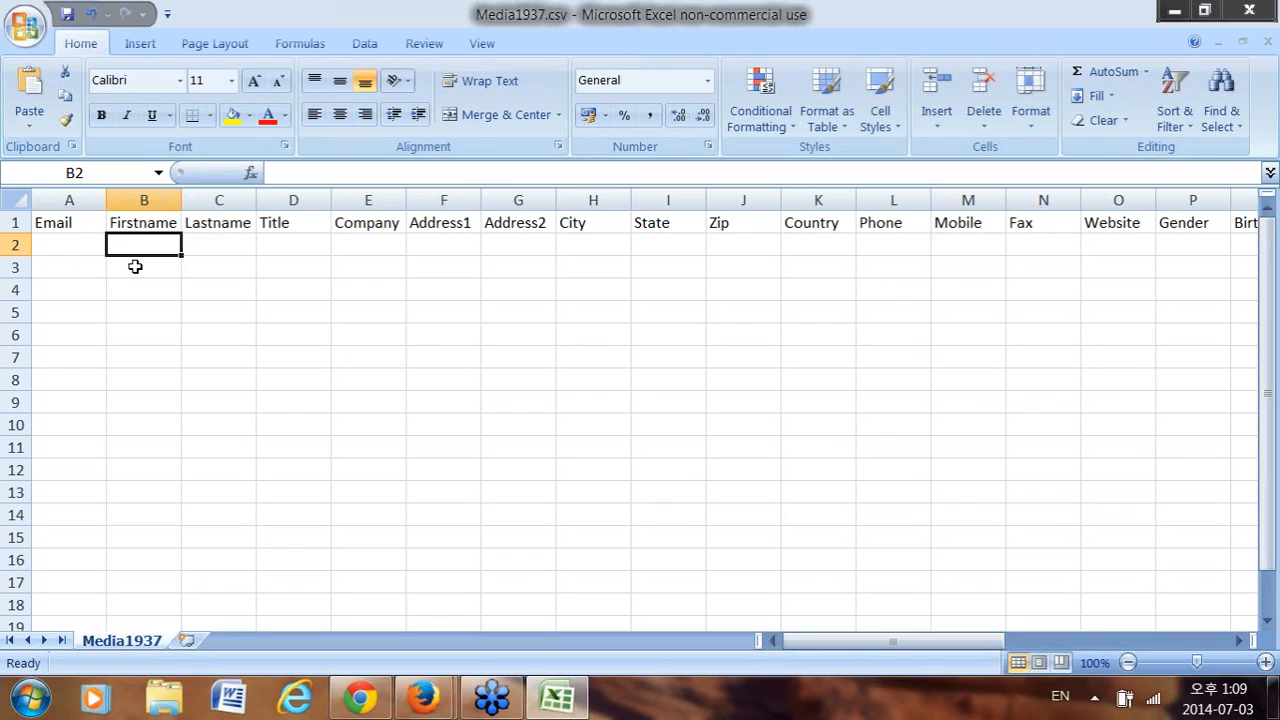
pyautogui.click(93, 250)
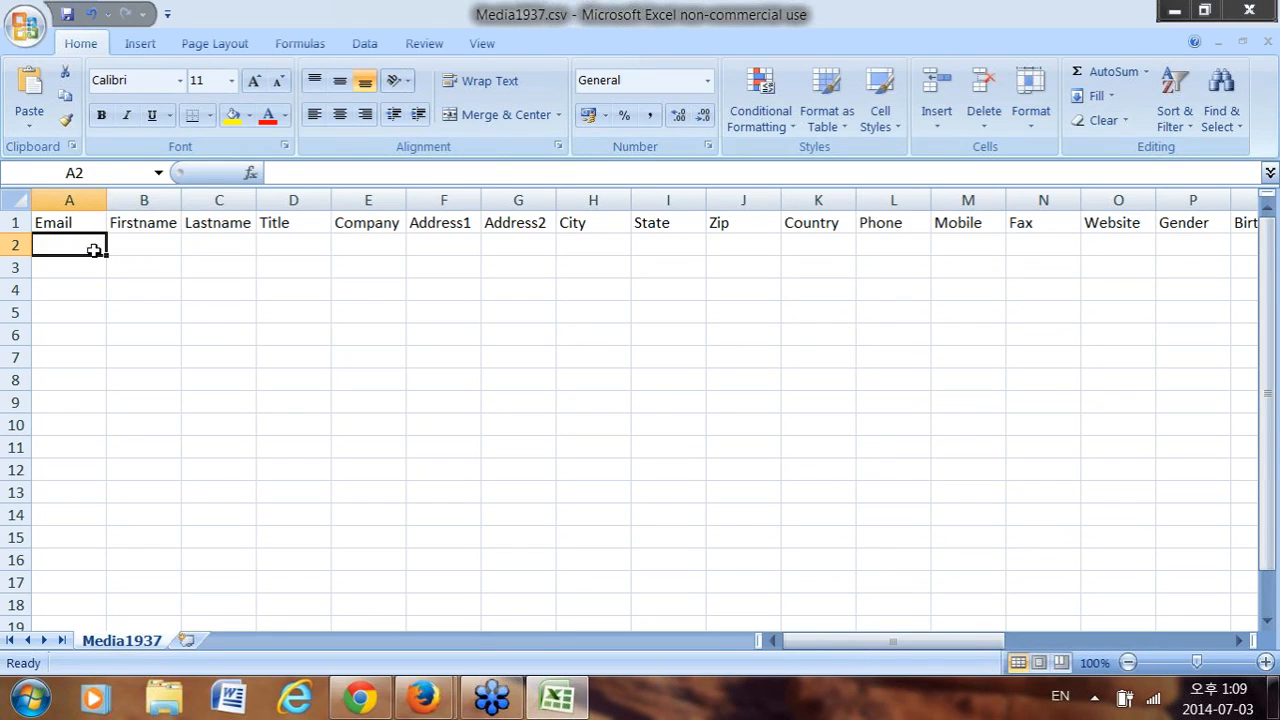
pyautogui.press('Tab')
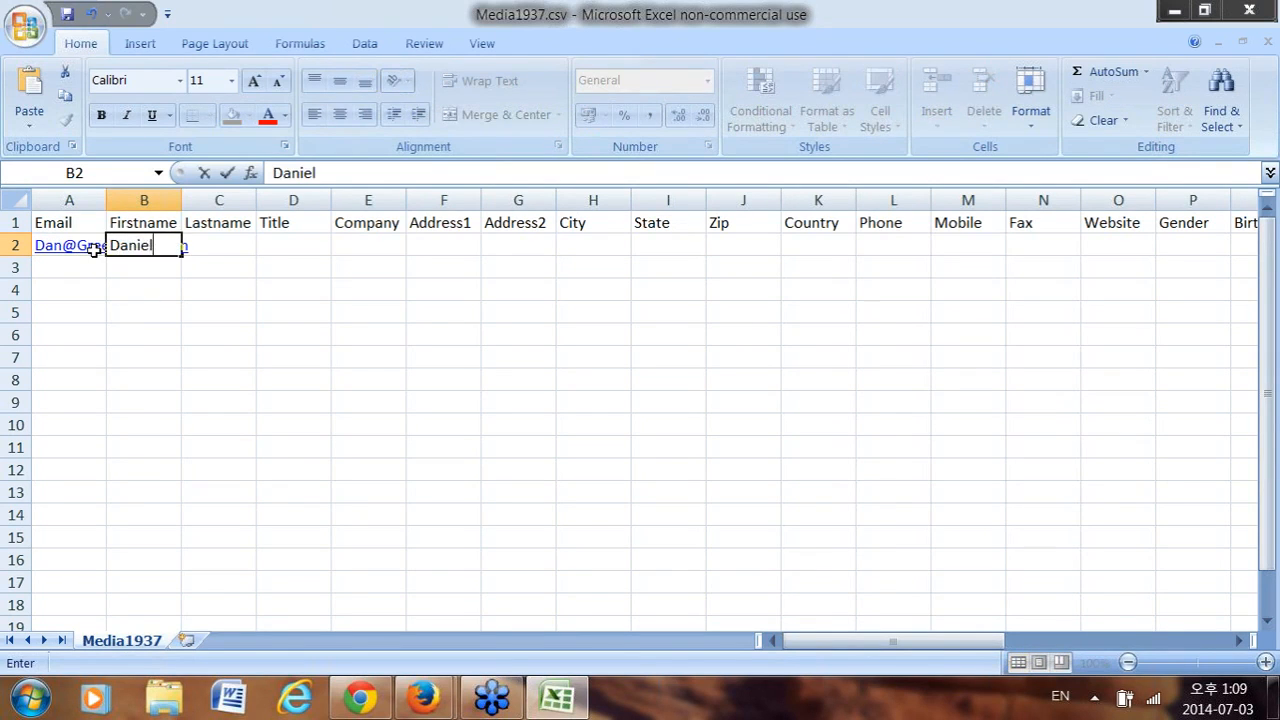
pyautogui.press('Tab')
pyautogui.press('Tab')
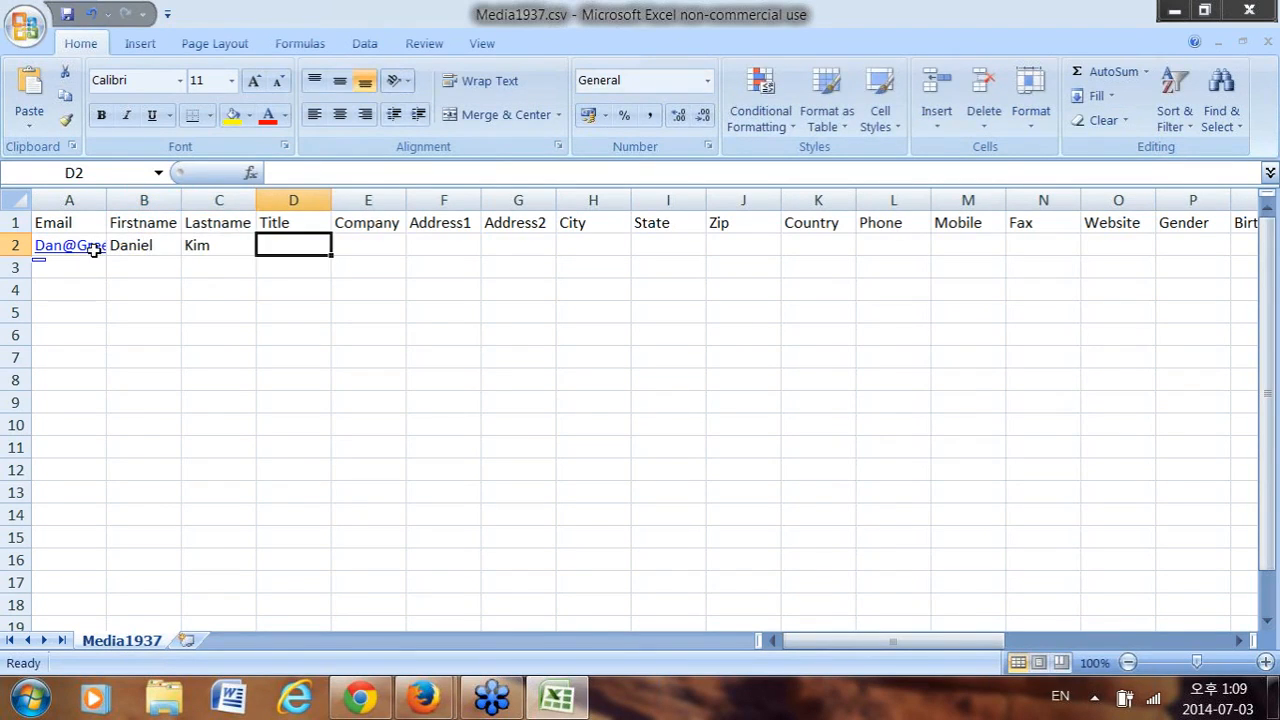
pyautogui.write('Client Services Manager')
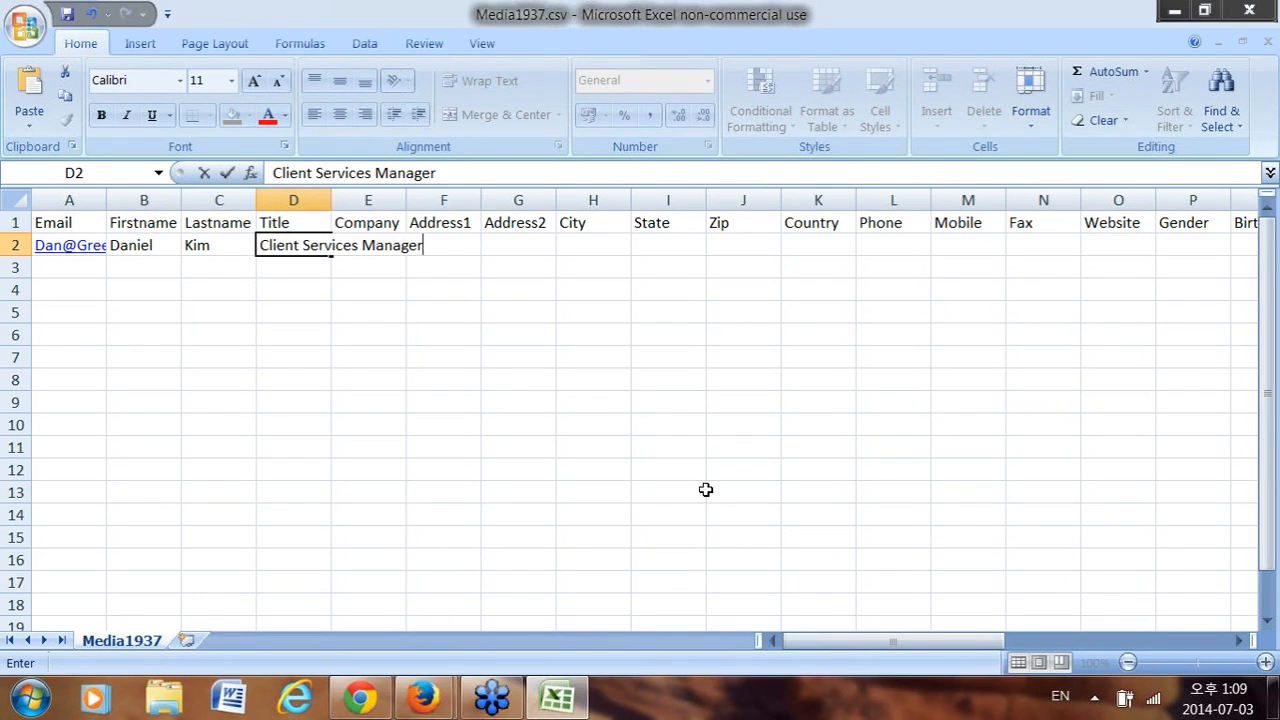
pyautogui.moveTo(876, 641); pyautogui.dragTo(1070, 643)
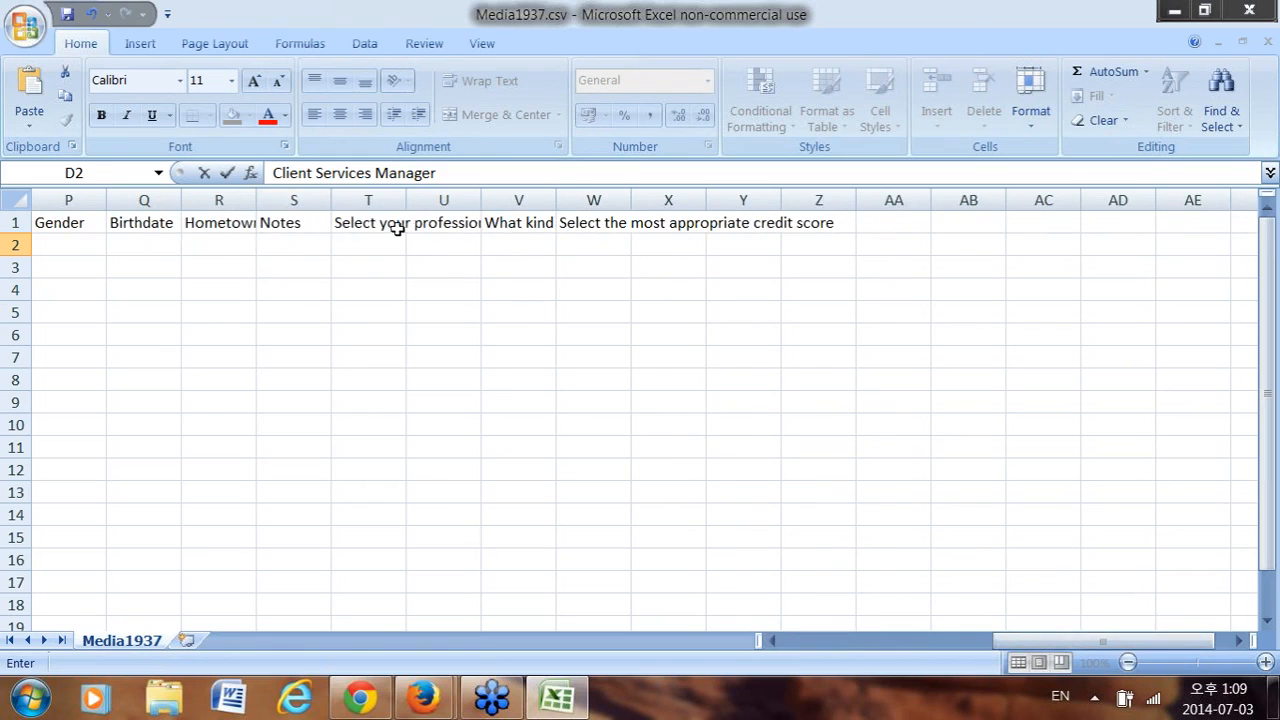
pyautogui.click(355, 223)
pyautogui.click(354, 243)
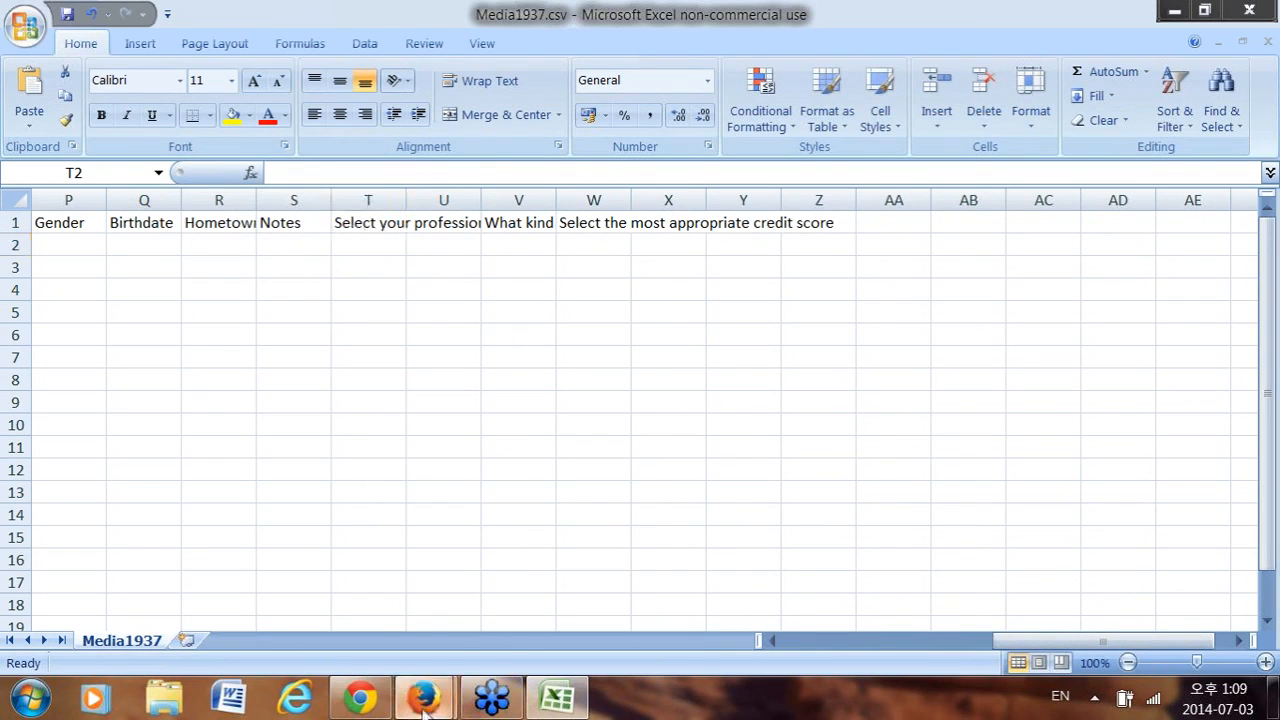
# Enter CPA as the profession answer in cell T2.
pyautogui.moveTo(421, 697)
pyautogui.click(237, 606)
pyautogui.scroll(5, 269, 303)
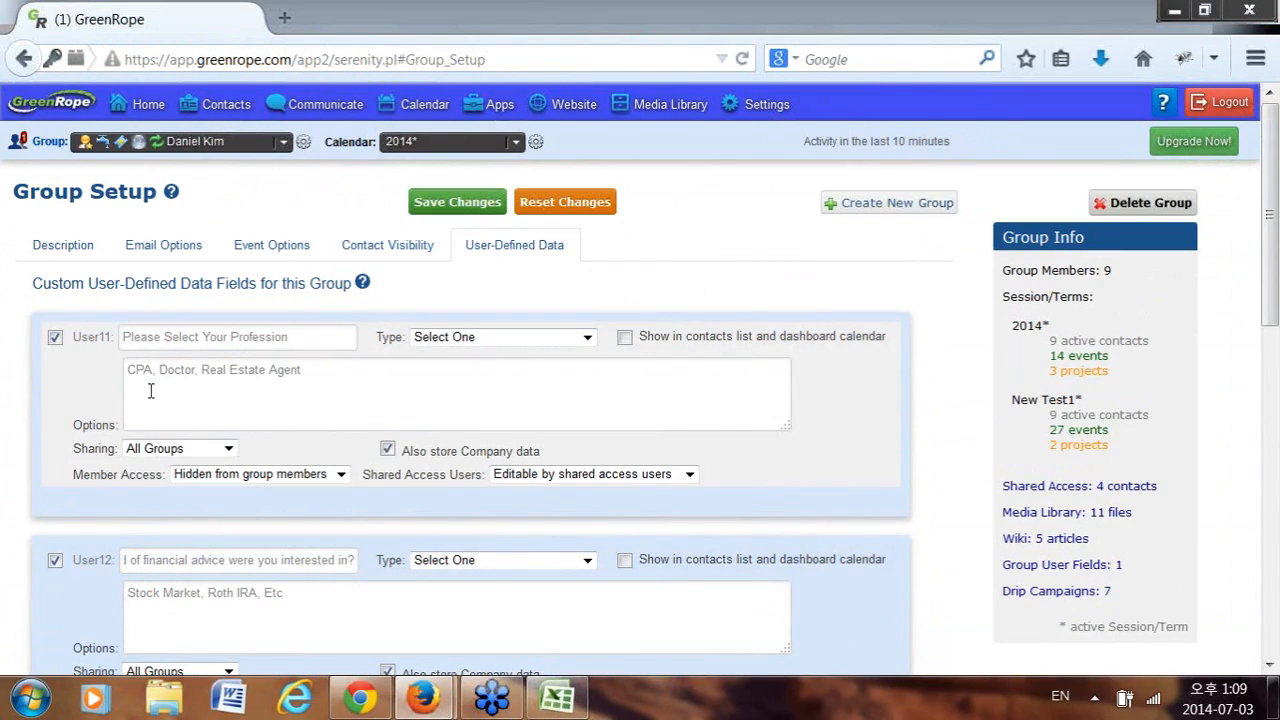
pyautogui.hotkey('alt', 'Tab')
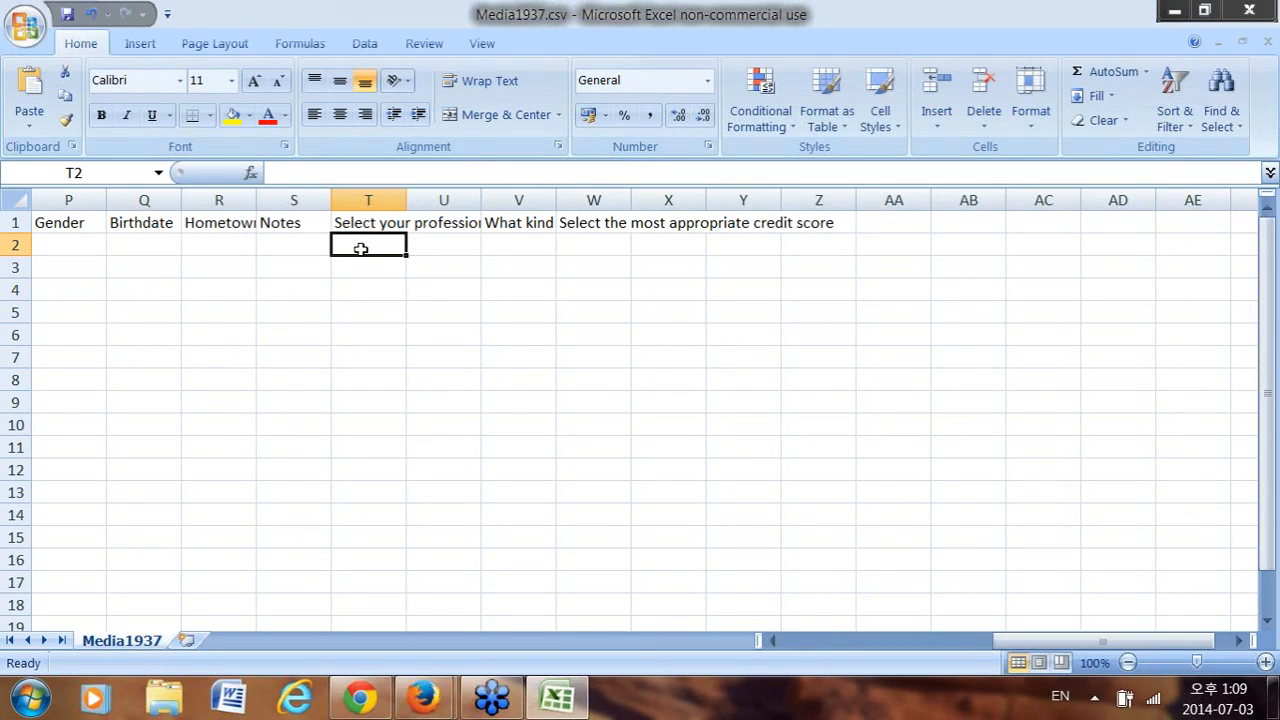
pyautogui.write('CPA')
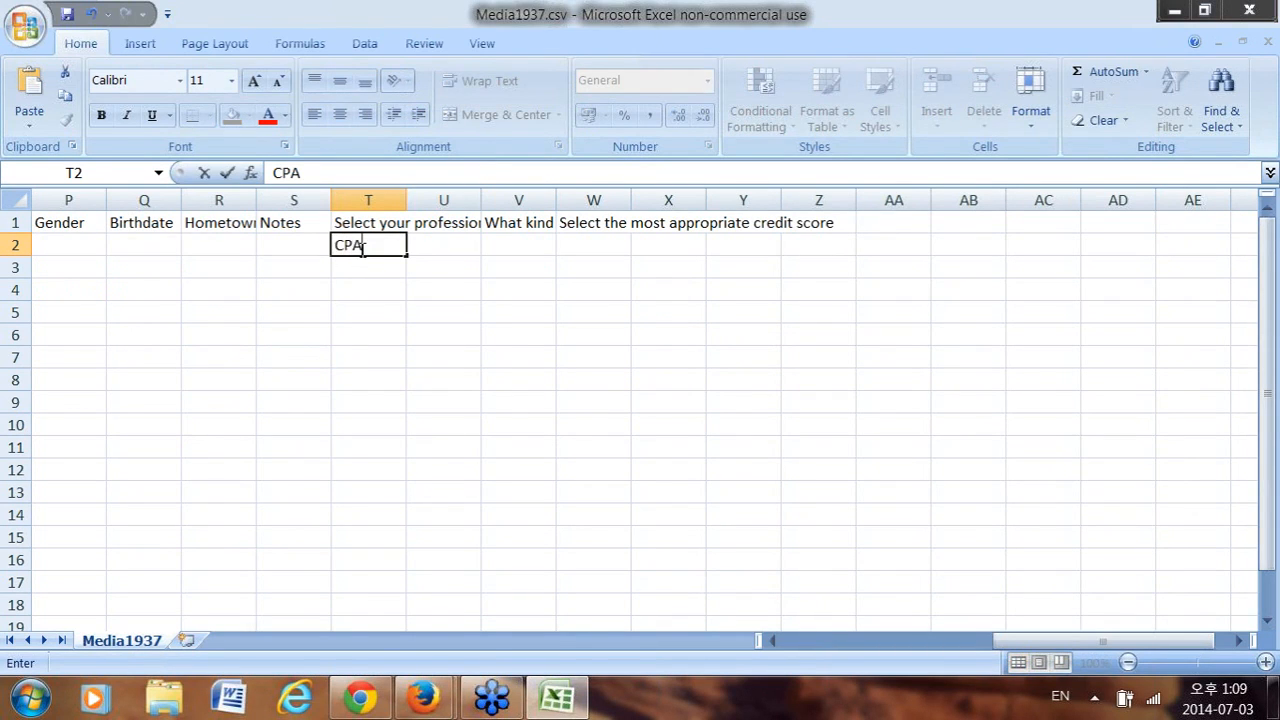
pyautogui.click(423, 241)
# Delete the empty cell U1, shifting cells left so the financial-advice heading closes the gap.
pyautogui.click(447, 226)
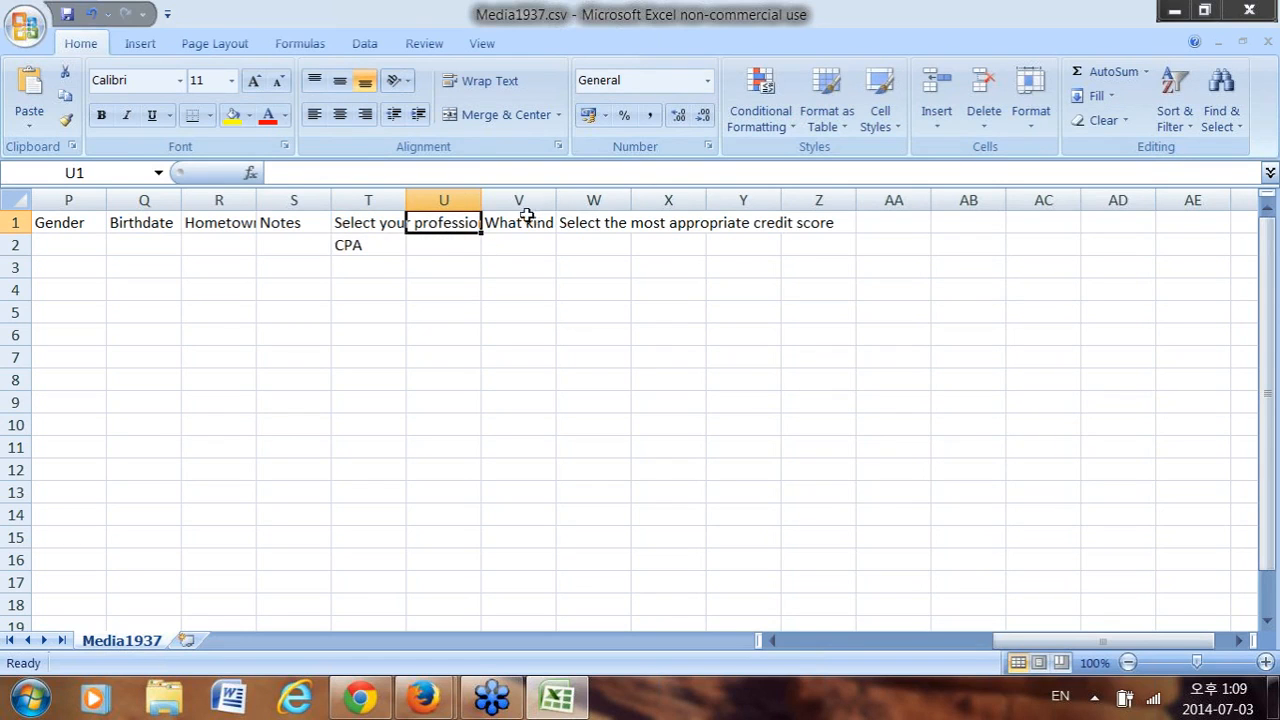
pyautogui.rightClick(430, 224)
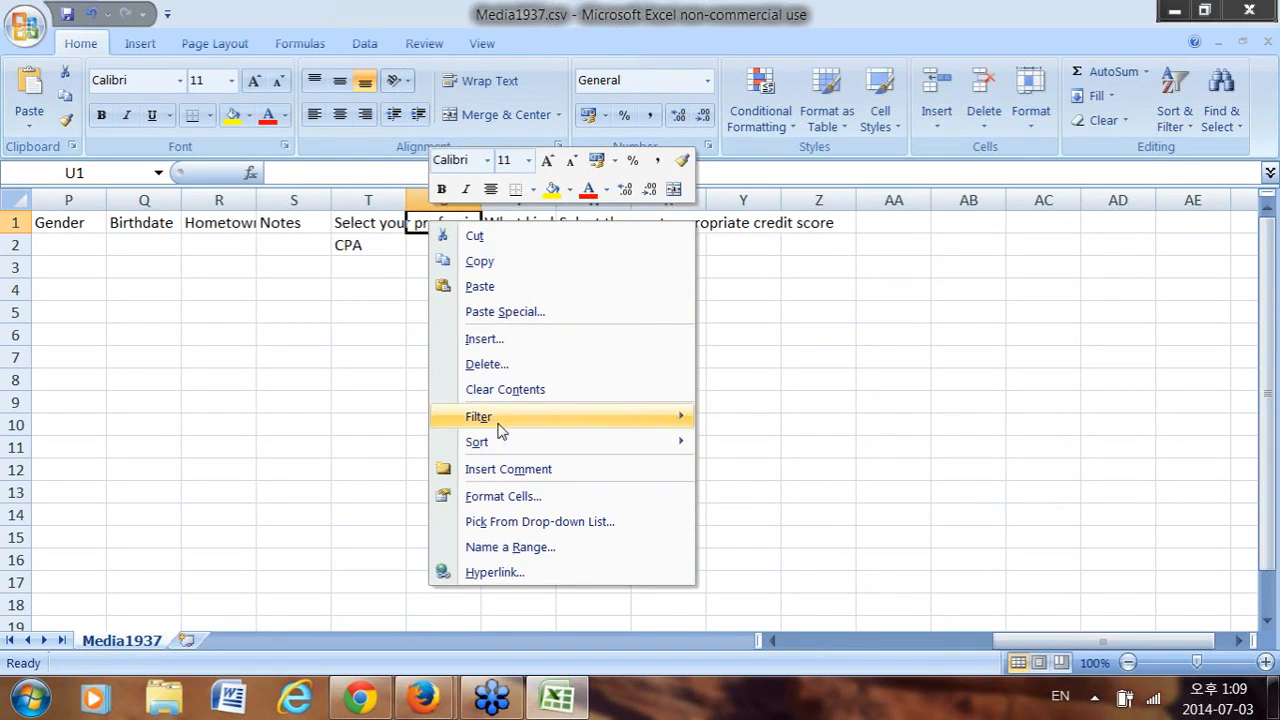
pyautogui.click(510, 364)
pyautogui.click(445, 422)
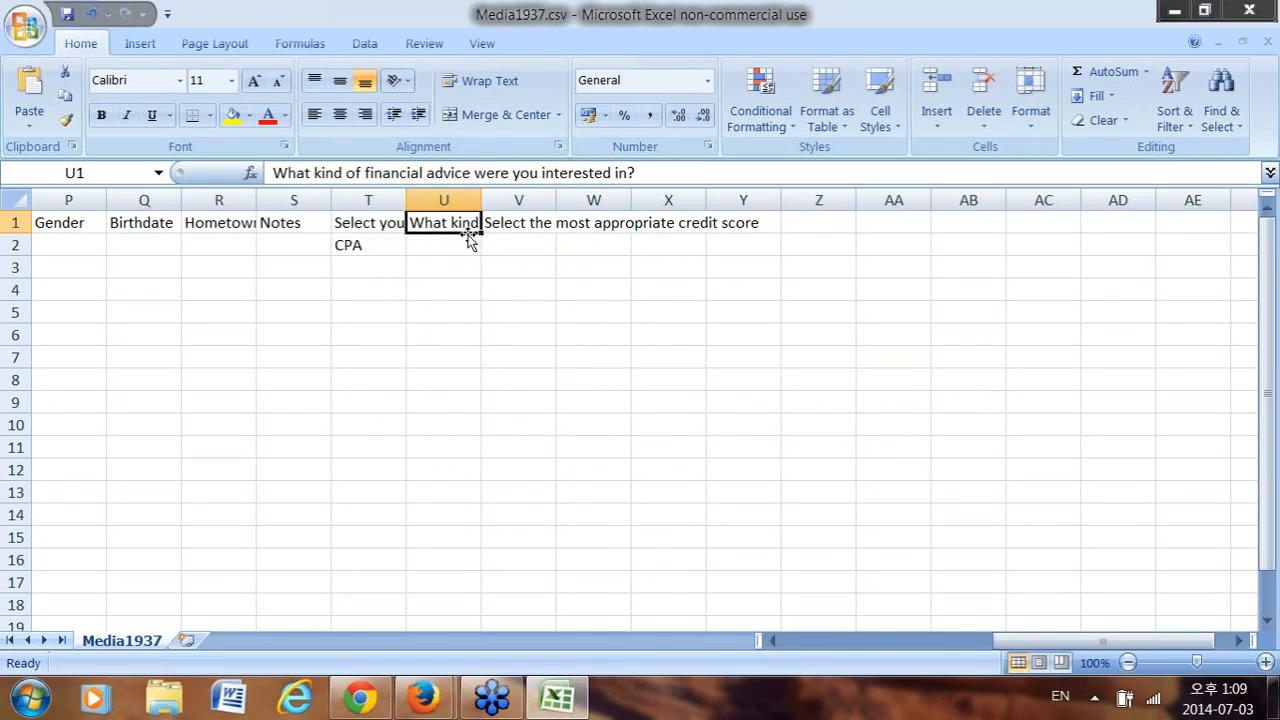
pyautogui.click(447, 250)
pyautogui.click(447, 224)
# Check the GreenRope answer options and enter Roth IRA in cell U2.
pyautogui.hotkey('alt', 'Tab')
pyautogui.scroll(-3, 300, 470)
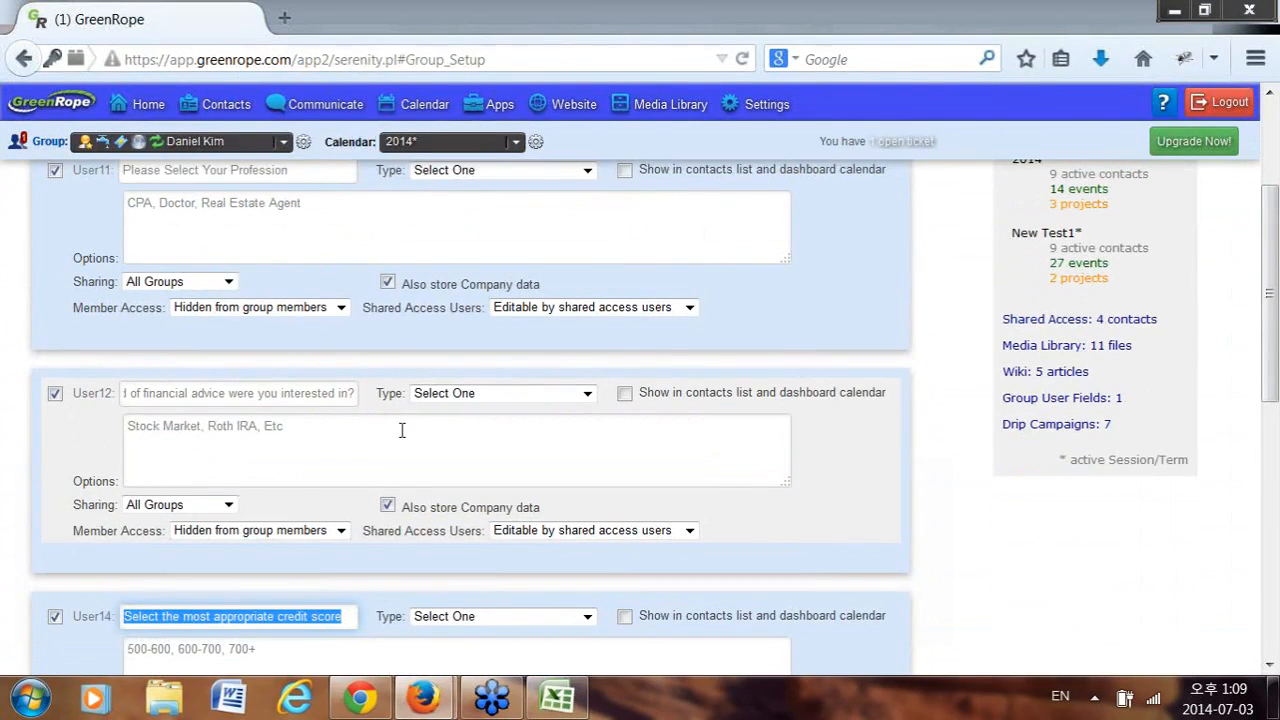
pyautogui.hotkey('alt', 'Tab')
pyautogui.click(449, 243)
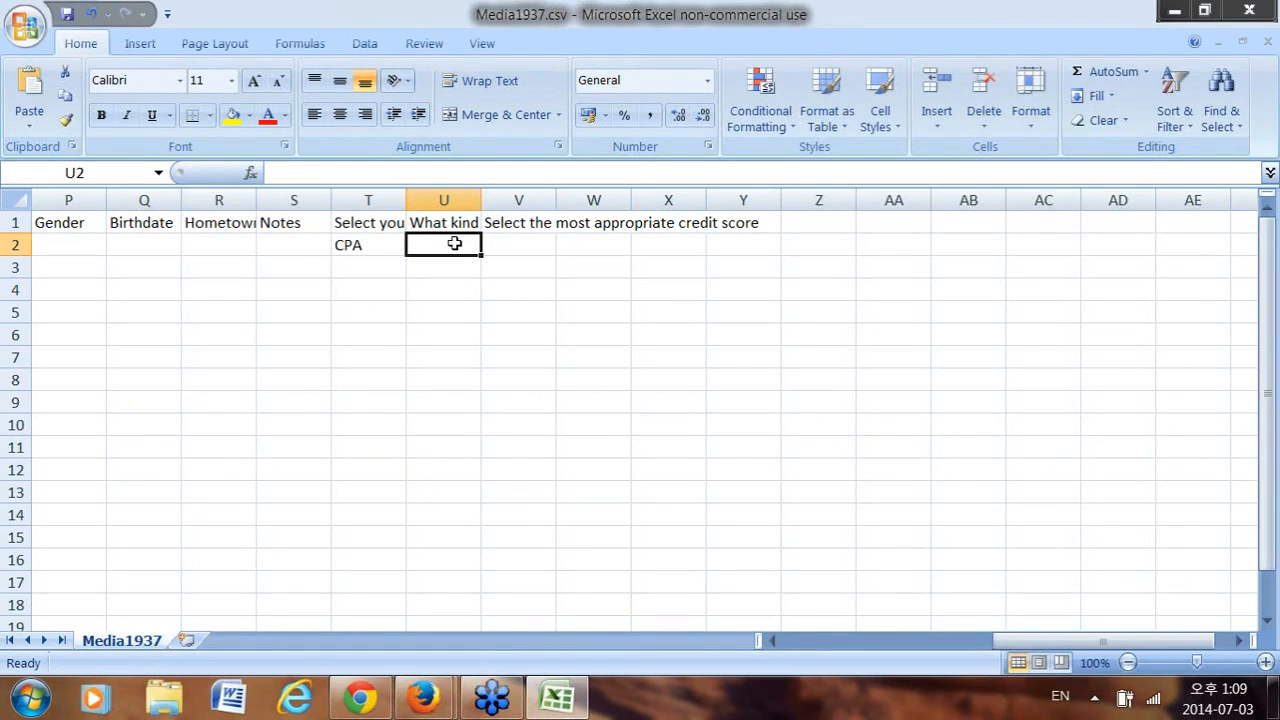
pyautogui.write('Roth IRA')
pyautogui.click(514, 246)
# Enter the credit-score answer 600-700 in cell V2.
pyautogui.hotkey('alt', 'Tab')
pyautogui.scroll(-3, 388, 545)
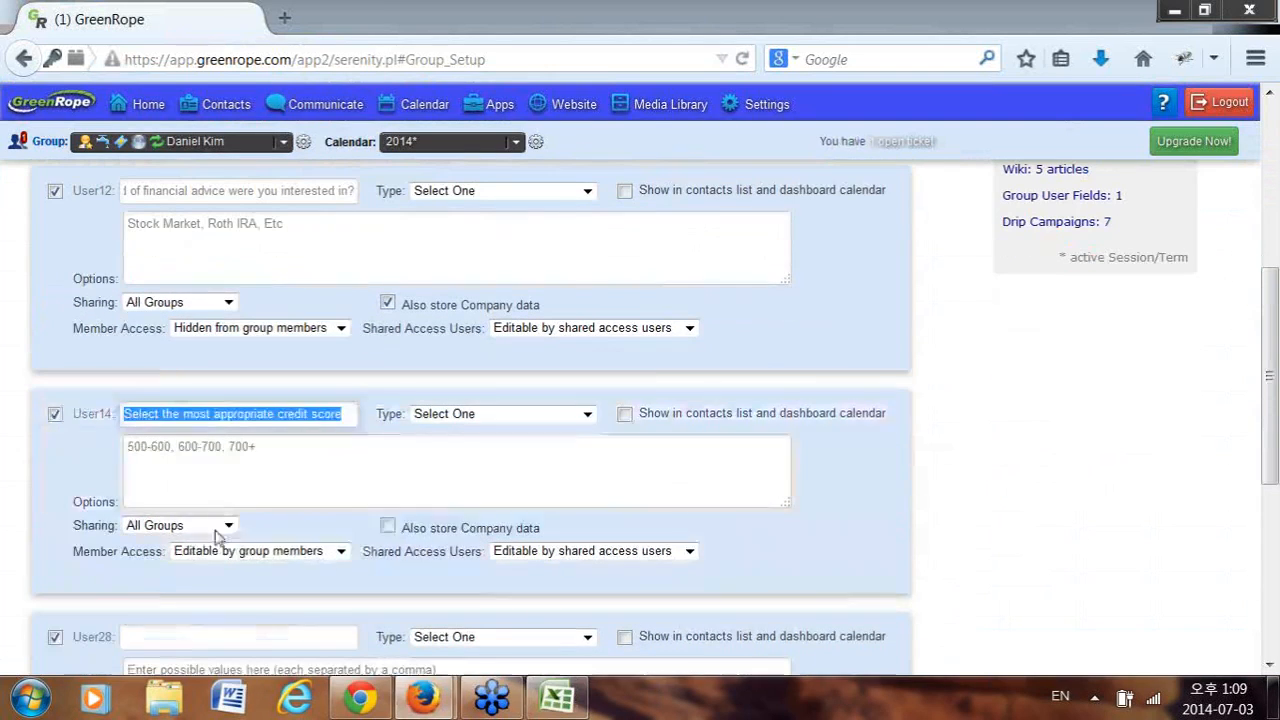
pyautogui.moveTo(178, 446); pyautogui.dragTo(220, 446)
pyautogui.hotkey('alt', 'Tab')
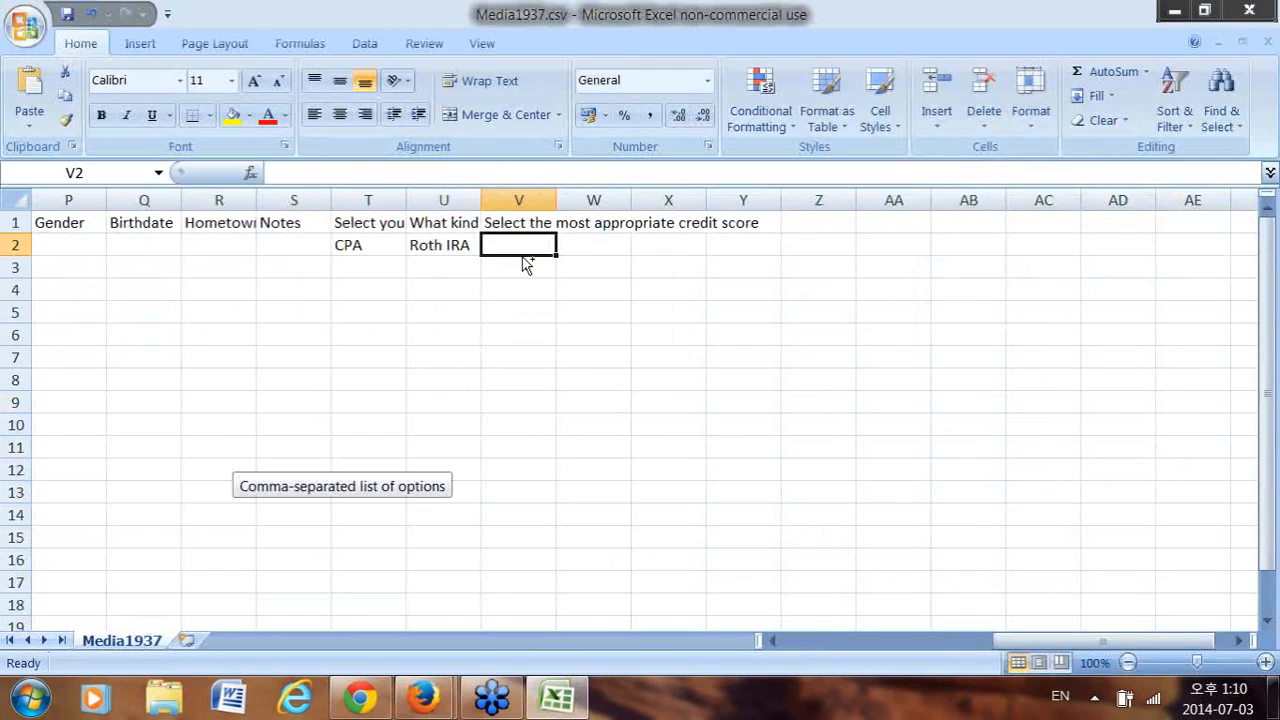
pyautogui.write('Select the most appropriate credit score')
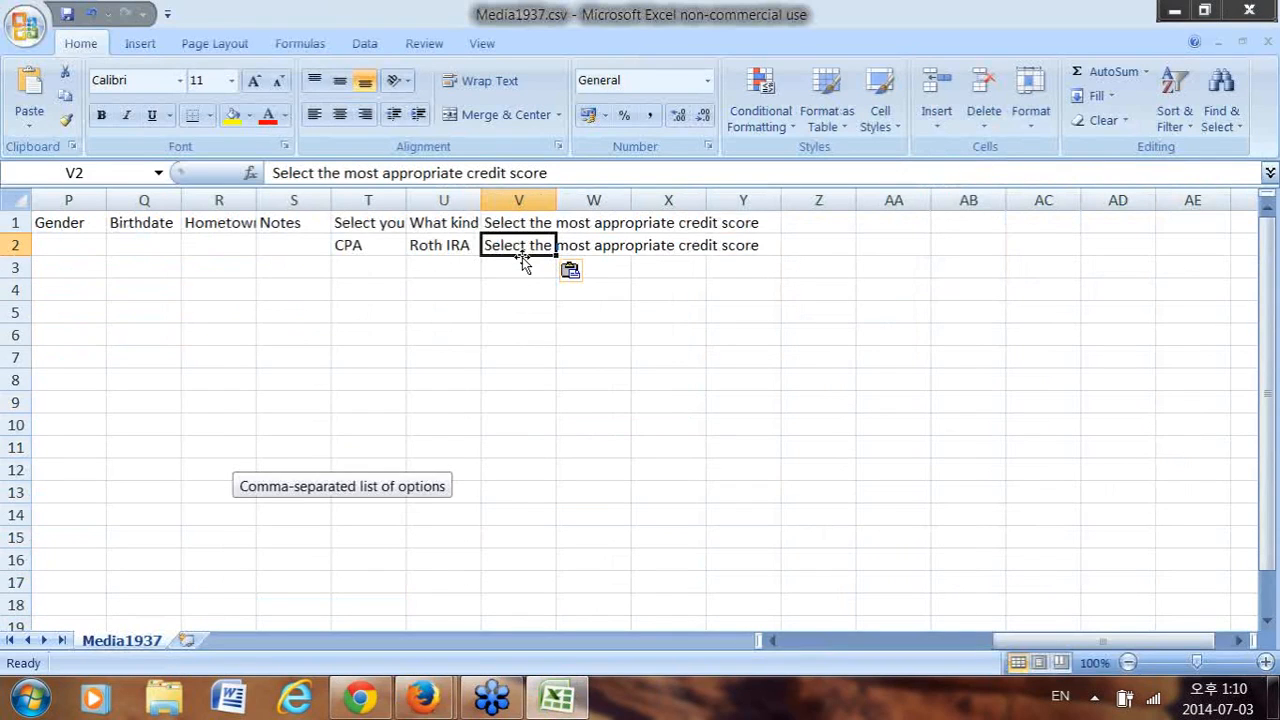
pyautogui.press('Delete')
pyautogui.write('600-700')
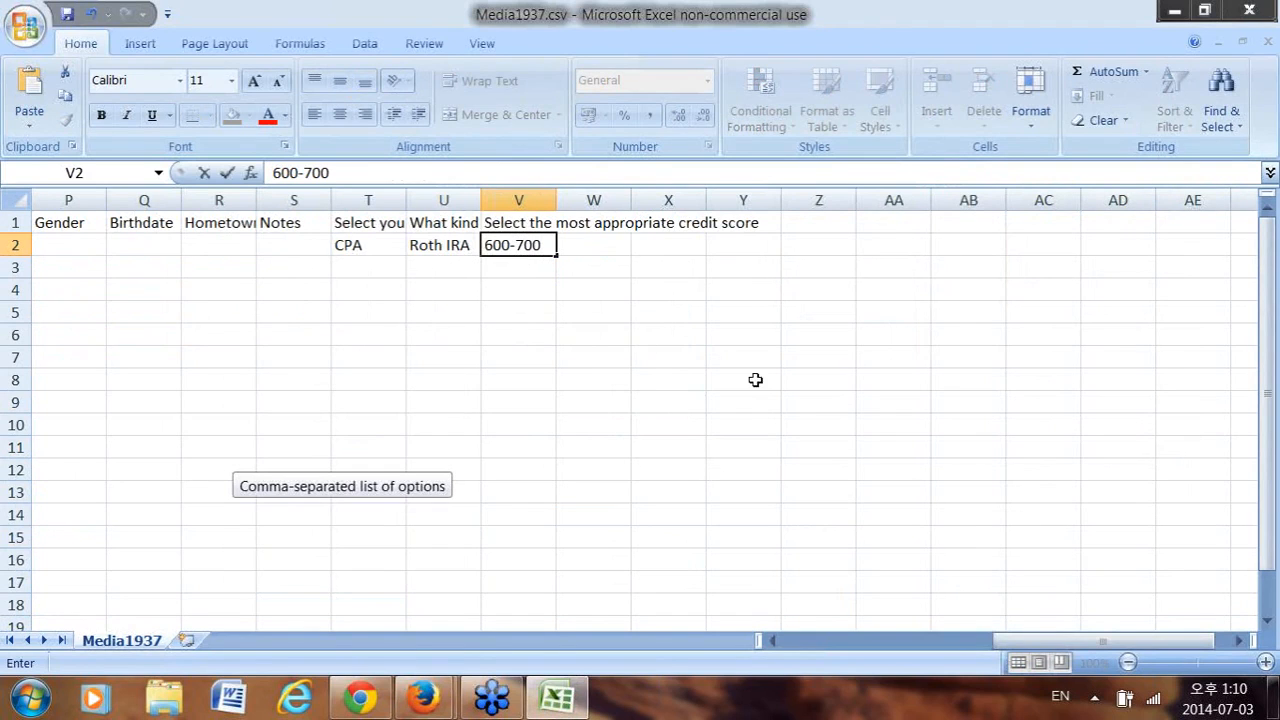
pyautogui.moveTo(1055, 638); pyautogui.dragTo(829, 657)
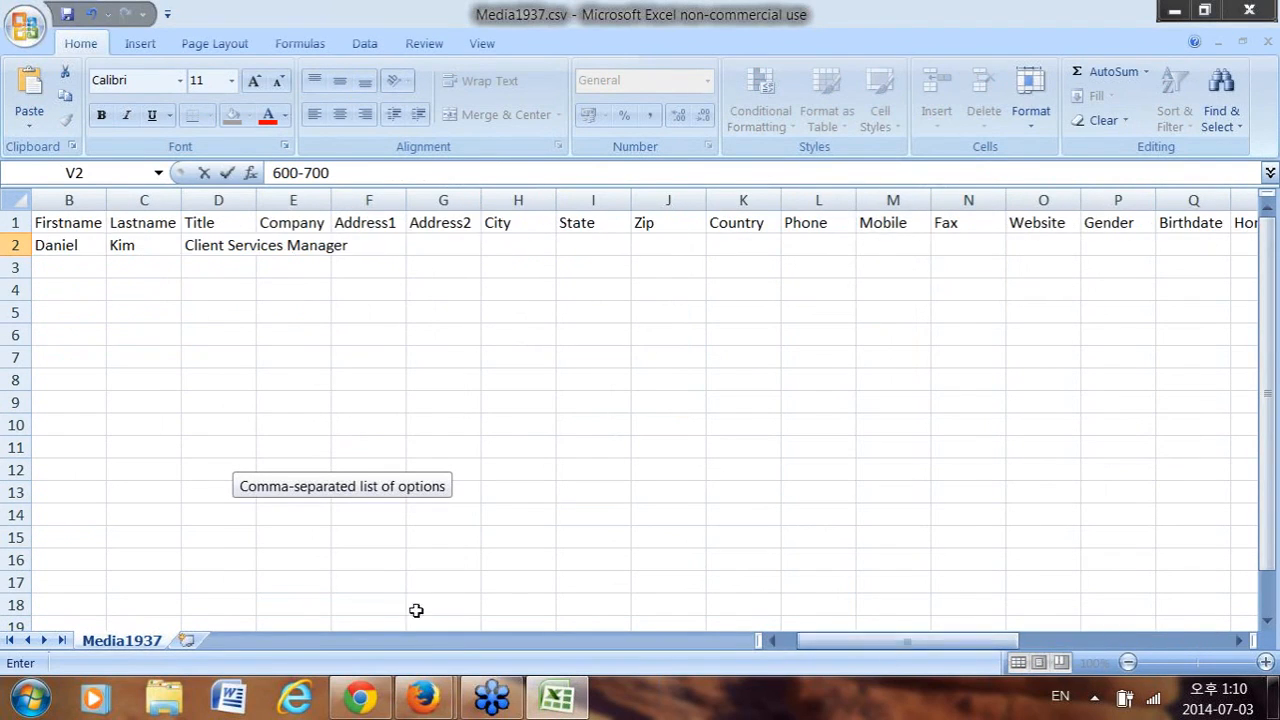
pyautogui.moveTo(980, 641); pyautogui.dragTo(935, 643)
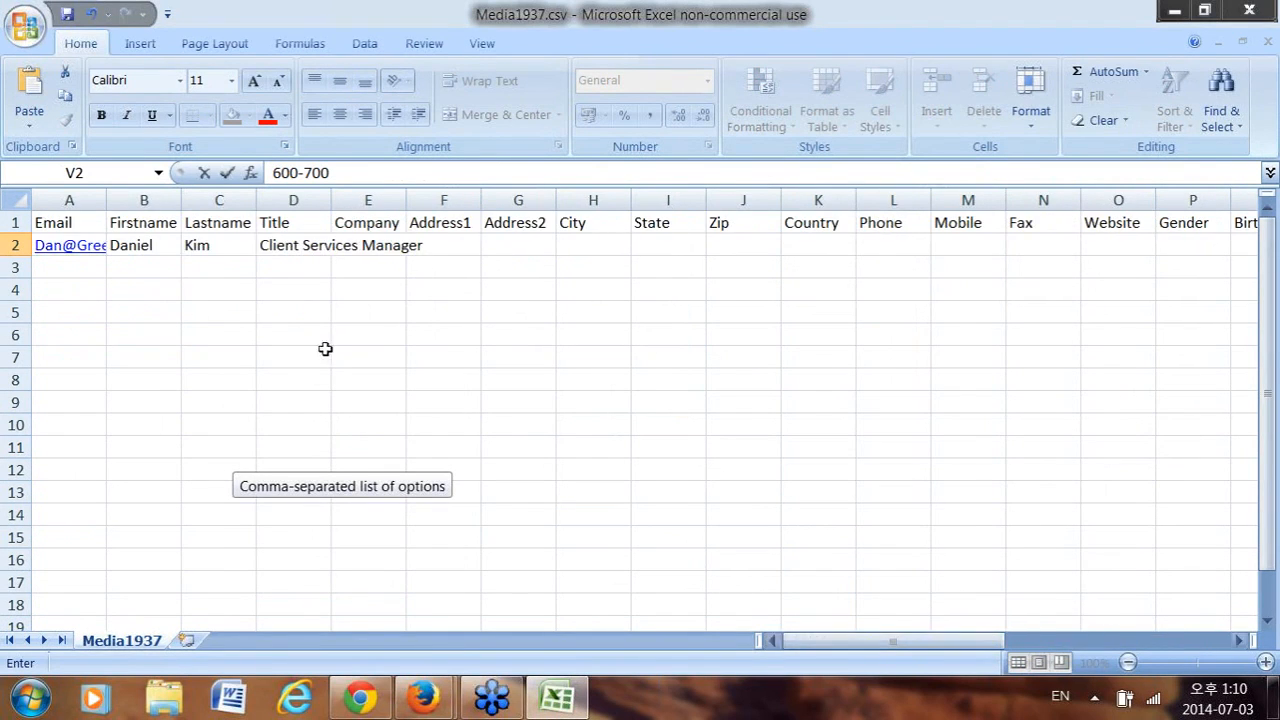
# Close the stray mail tab and hide the browser to return to the spreadsheet.
pyautogui.click(62, 245)
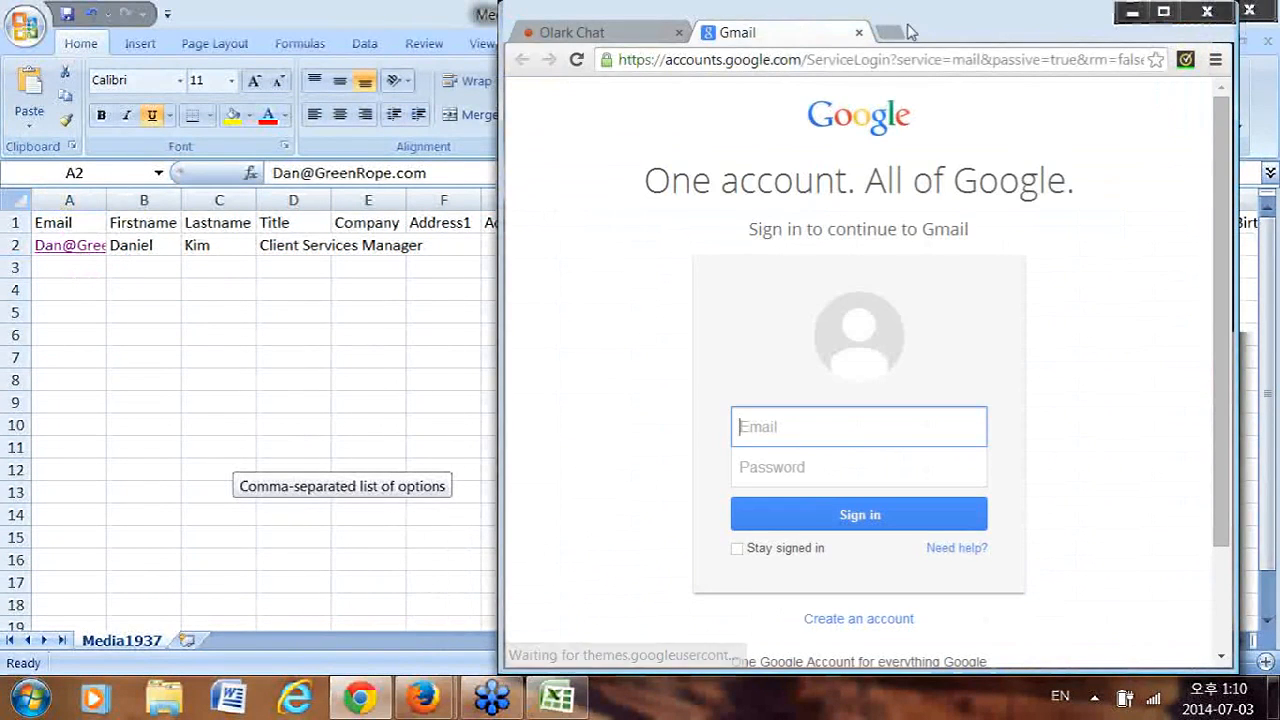
pyautogui.click(858, 32)
pyautogui.click(1132, 16)
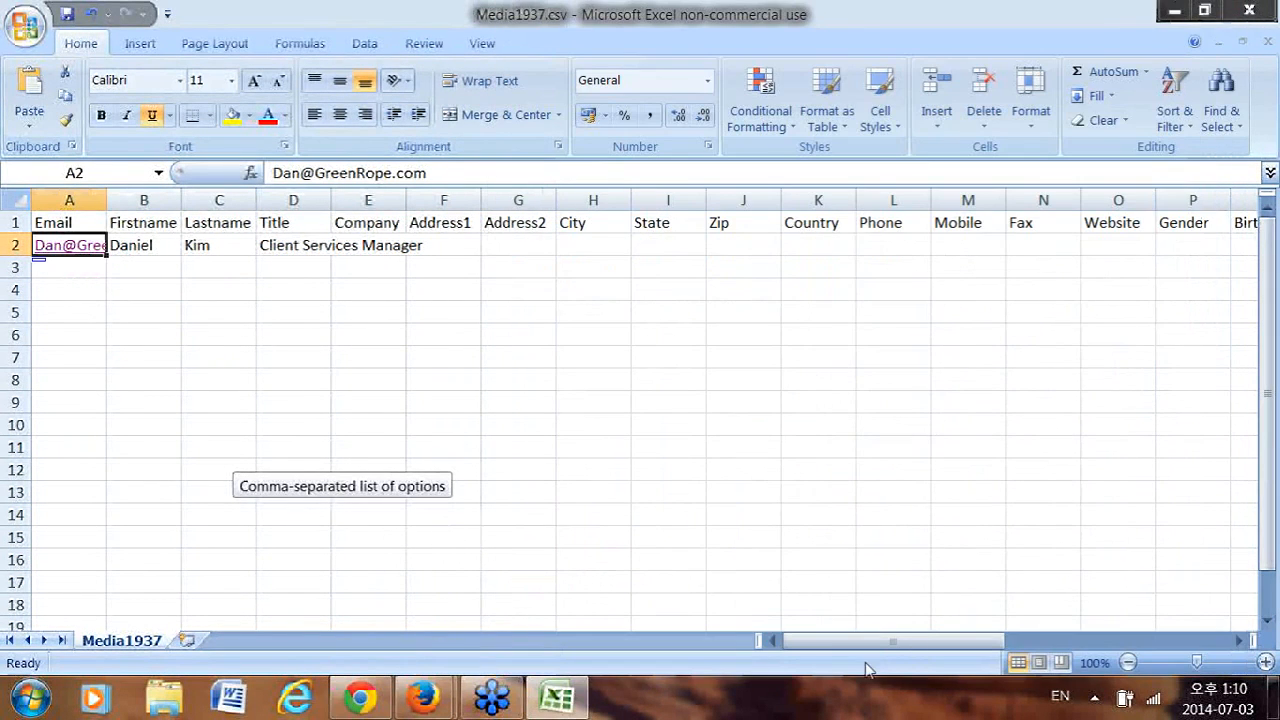
pyautogui.moveTo(886, 642); pyautogui.dragTo(1085, 645)
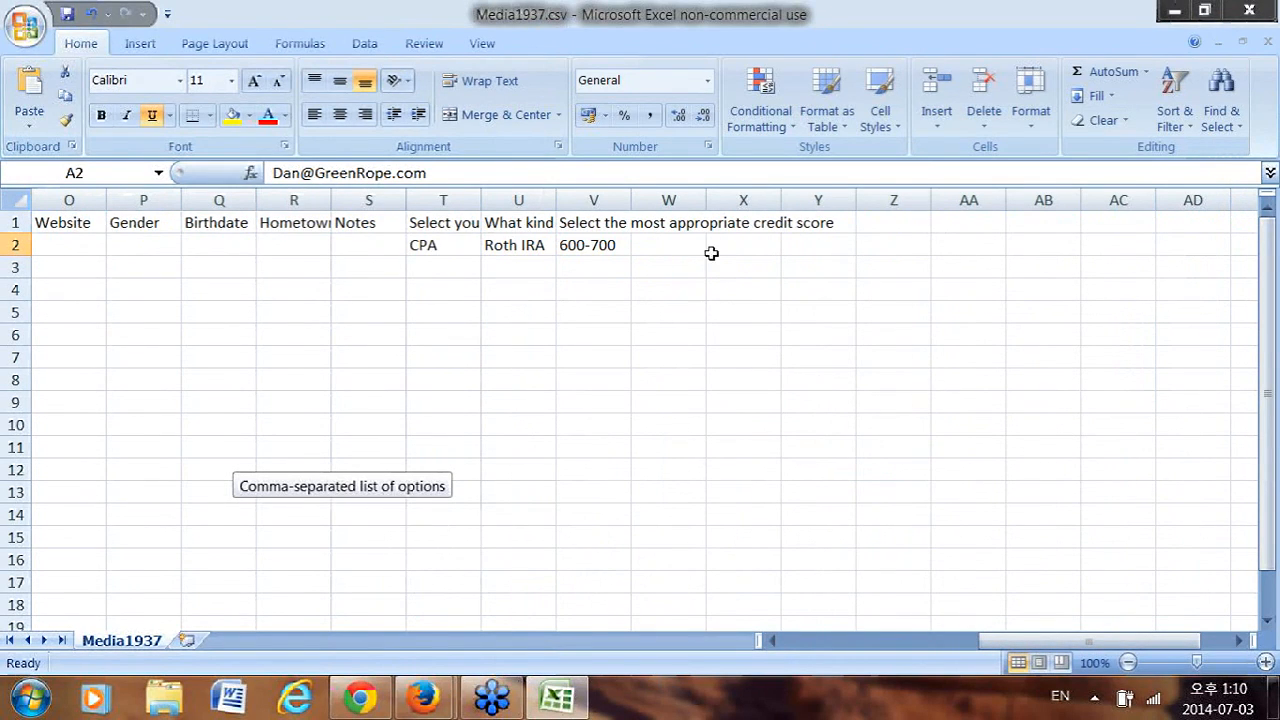
# Add the header 'Groups' in cell W1.
pyautogui.click(648, 226)
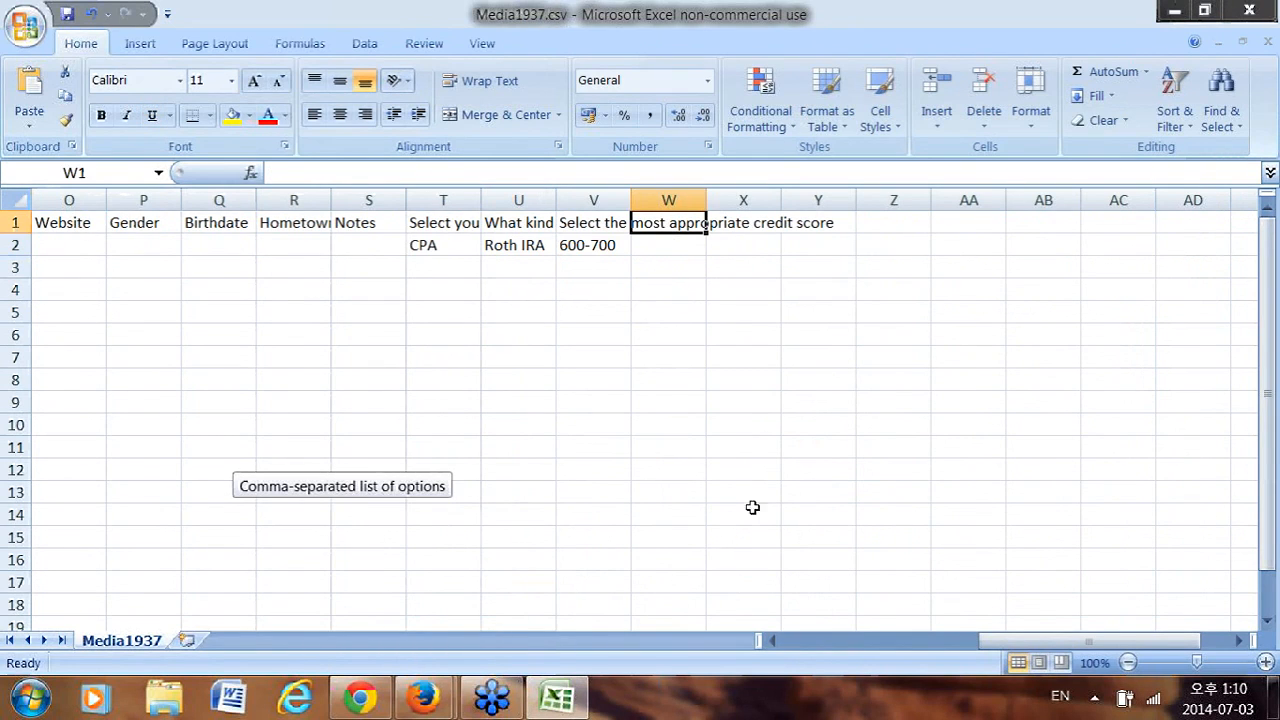
pyautogui.write('Groups')
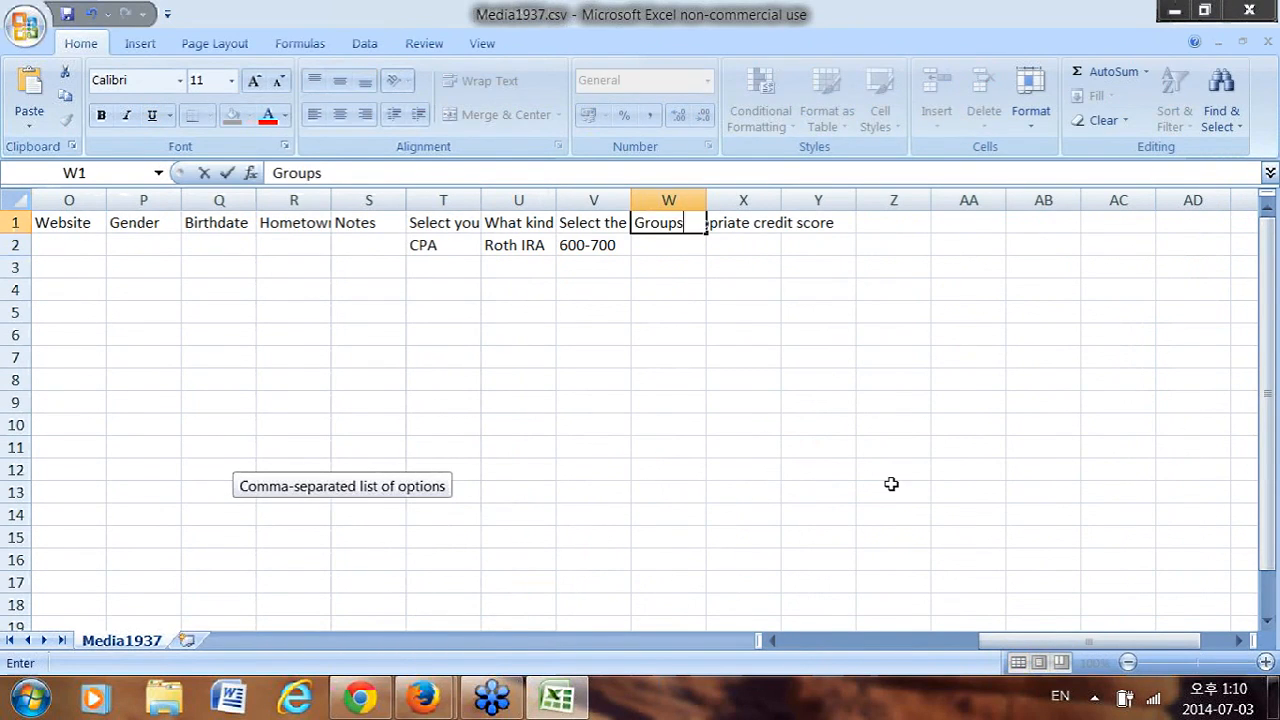
pyautogui.click(674, 243)
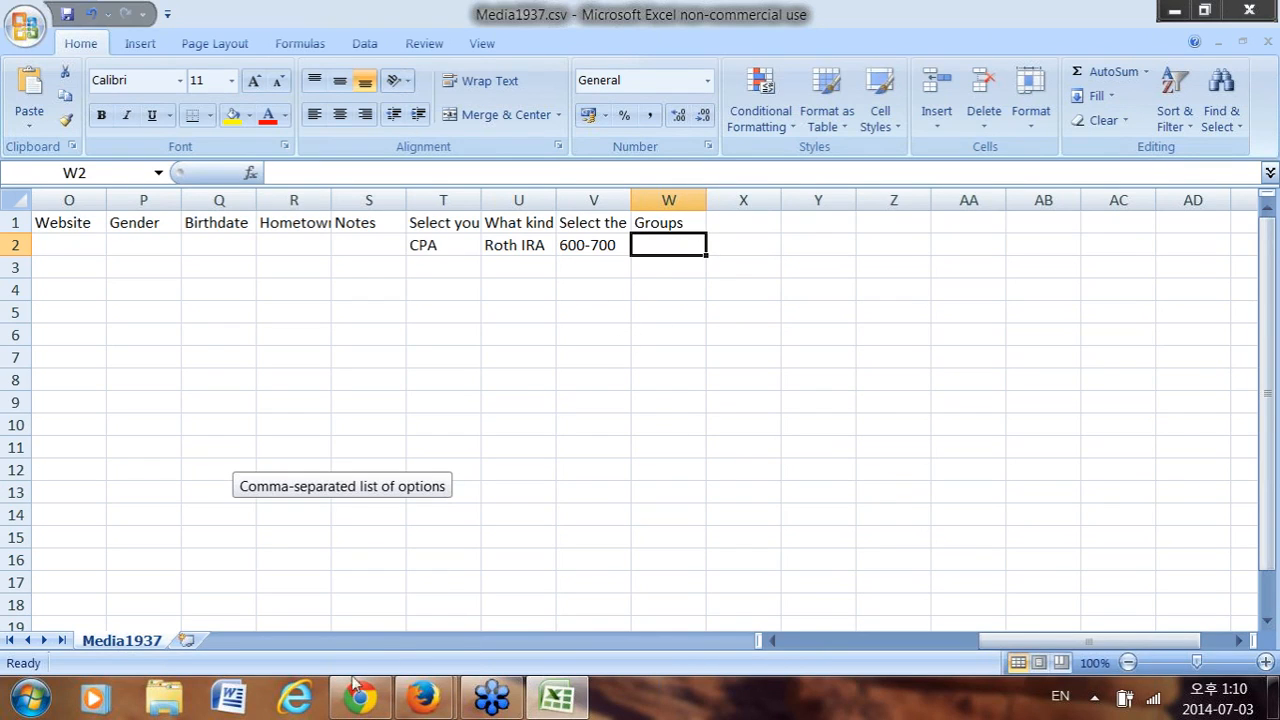
# Look up the available group names on the GreenRope page.
pyautogui.moveTo(422, 697)
pyautogui.click(366, 586)
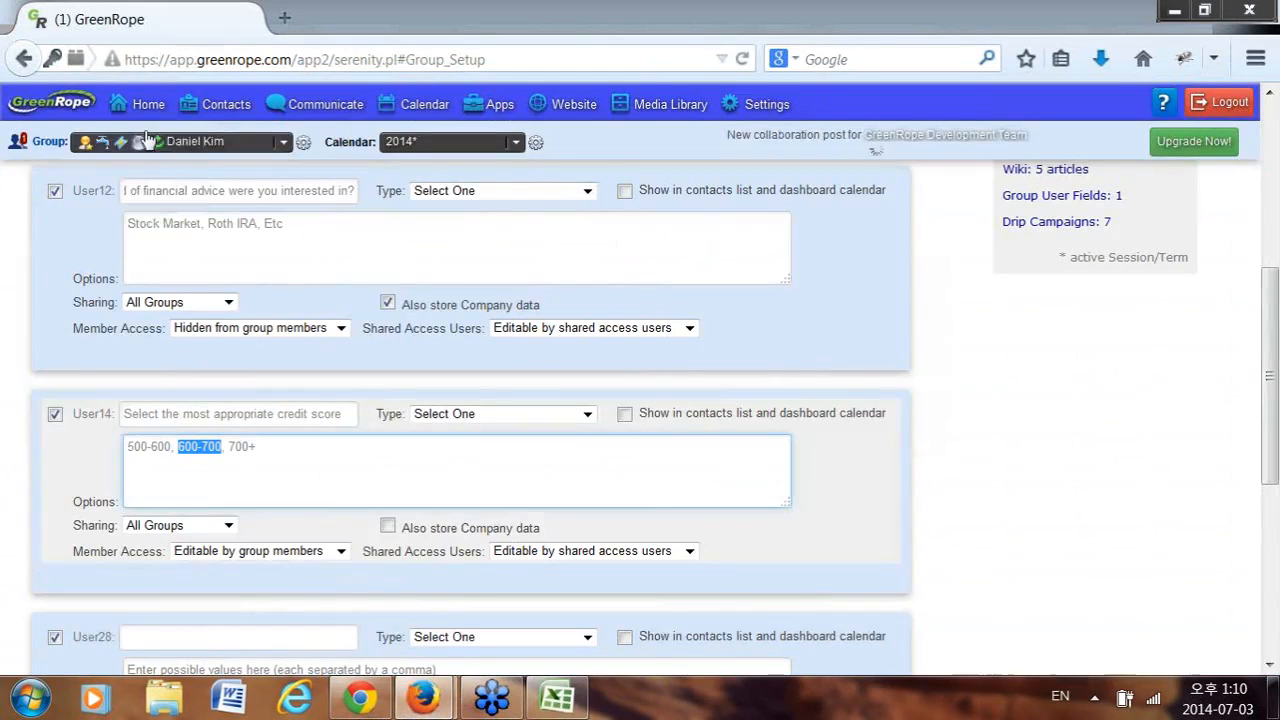
pyautogui.moveTo(146, 108)
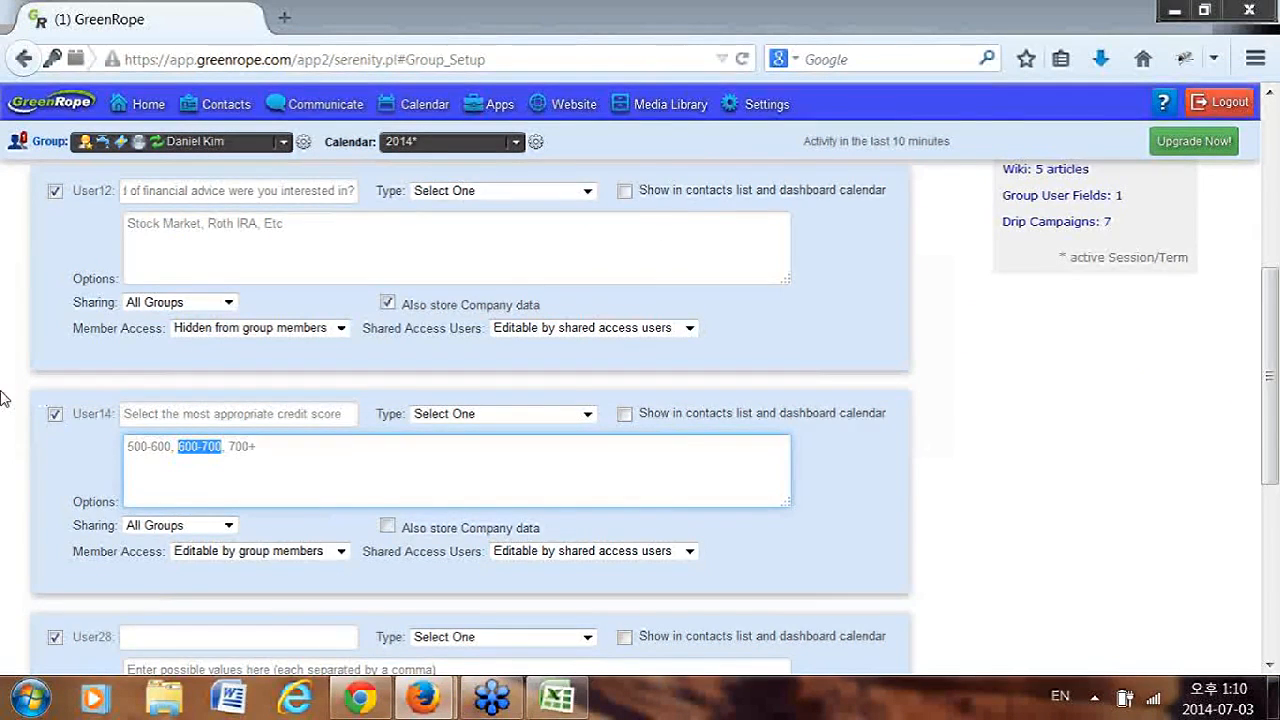
pyautogui.scroll(3, 5, 397)
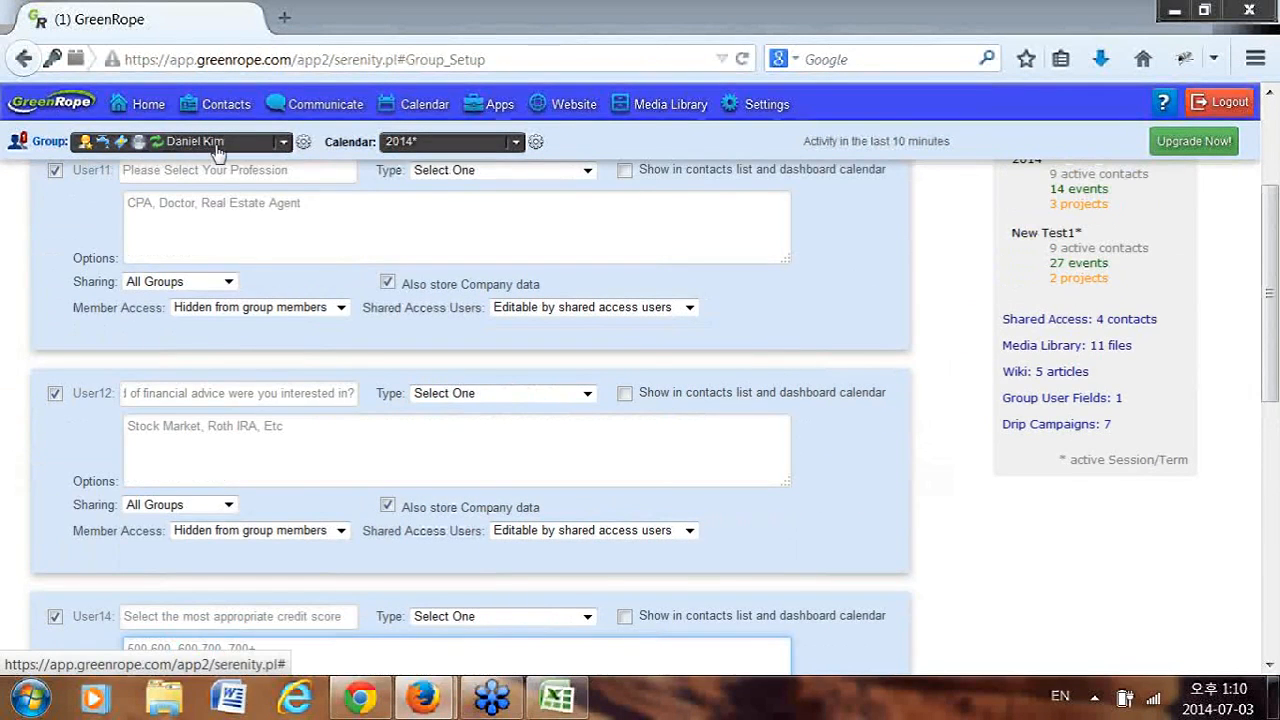
pyautogui.click(212, 141)
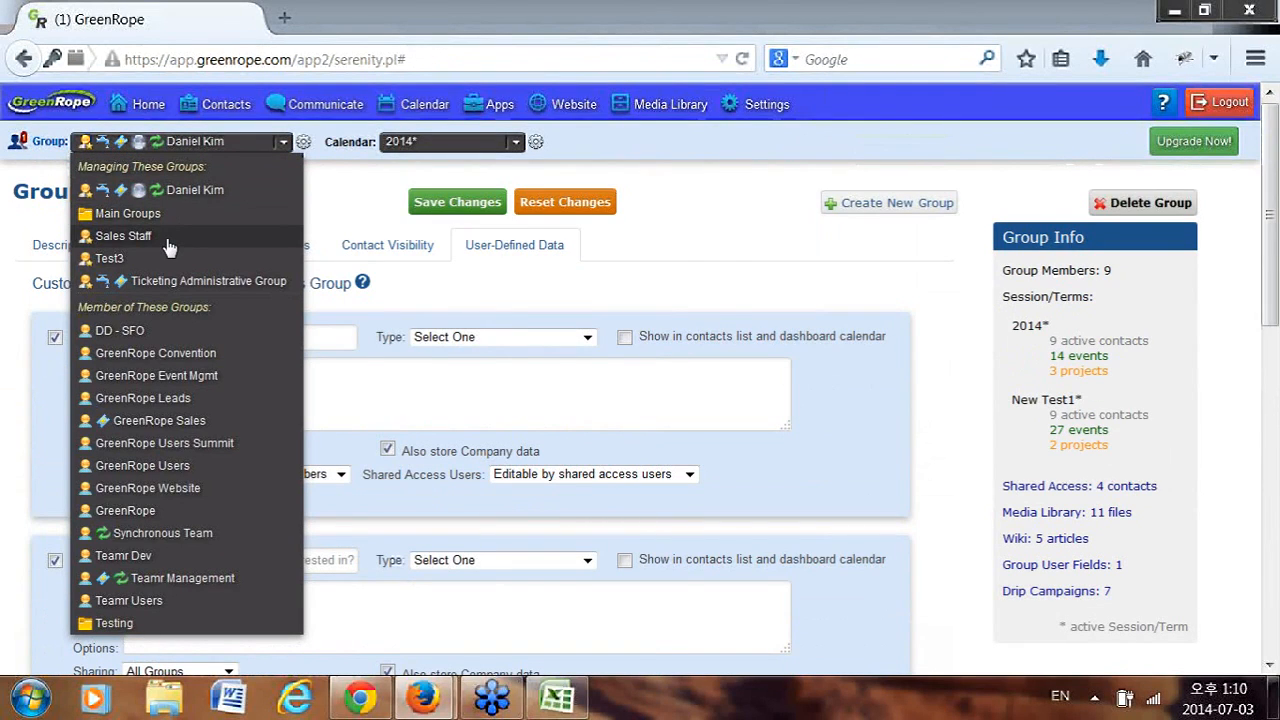
# Enter the contact's two groups in W2, the first group followed by ', Sales Staff'.
pyautogui.hotkey('alt', 'Tab')
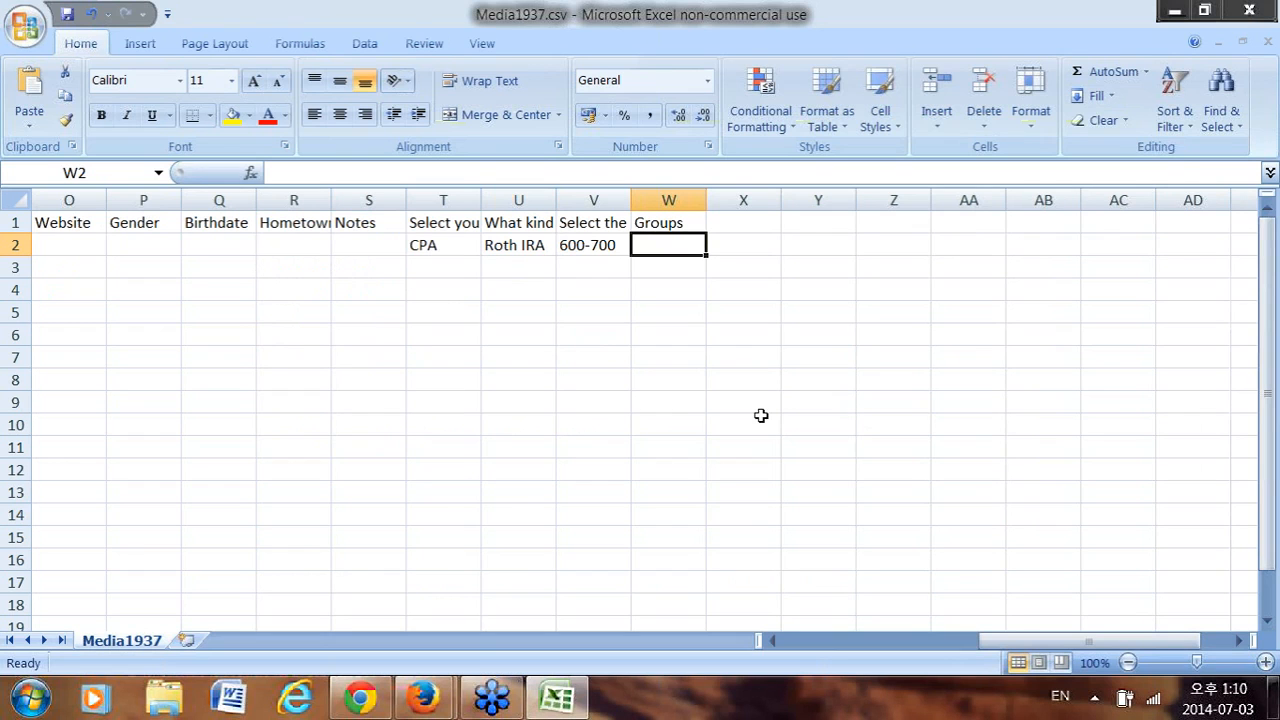
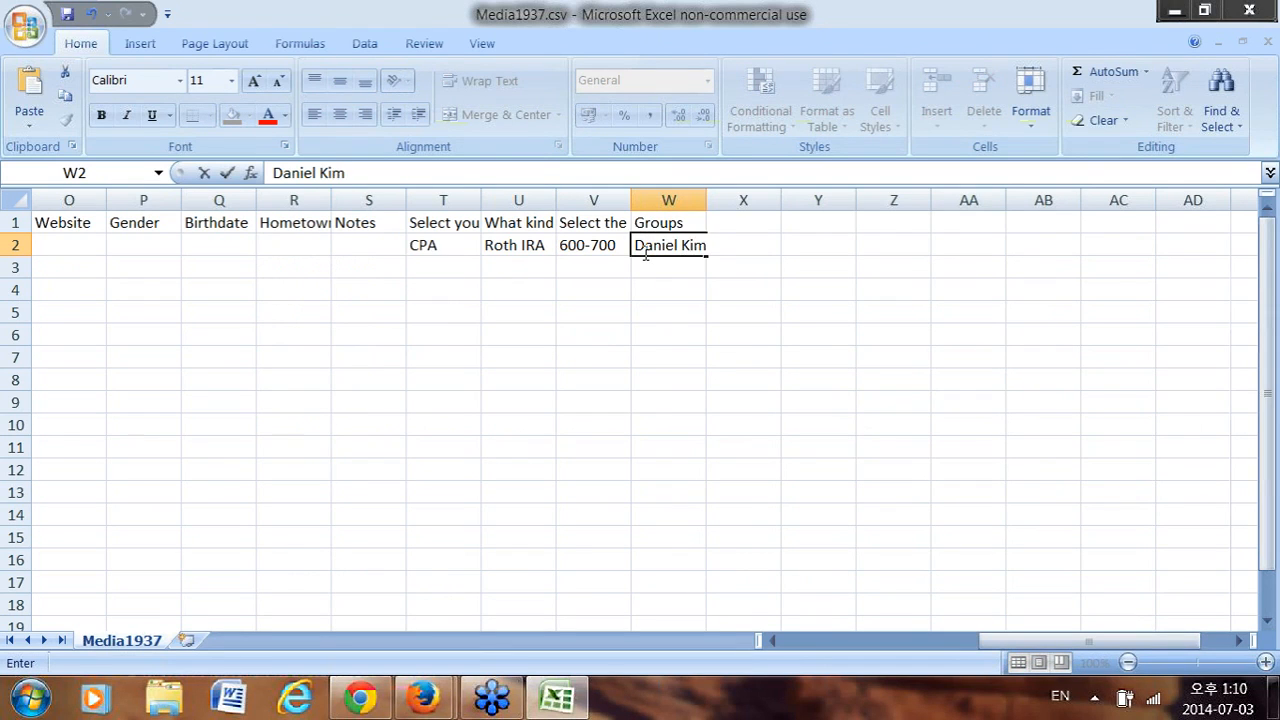
pyautogui.hotkey('alt', 'Tab')
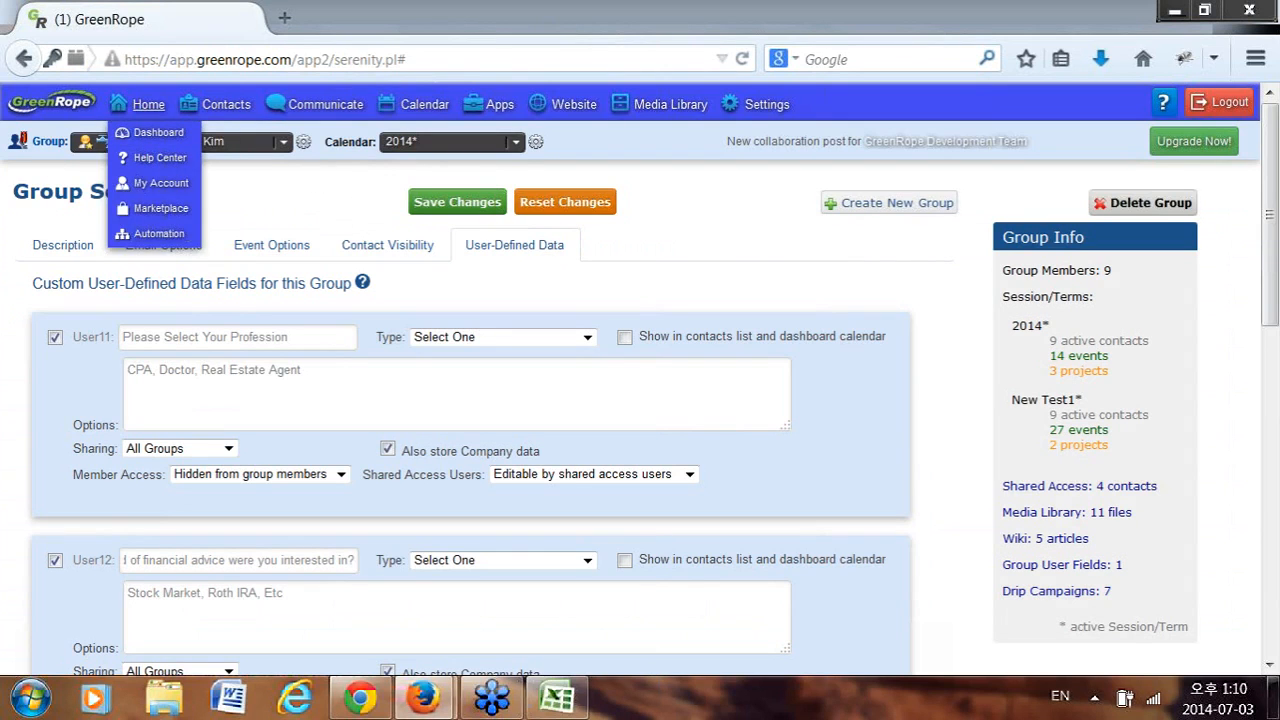
pyautogui.hotkey('alt', 'Tab')
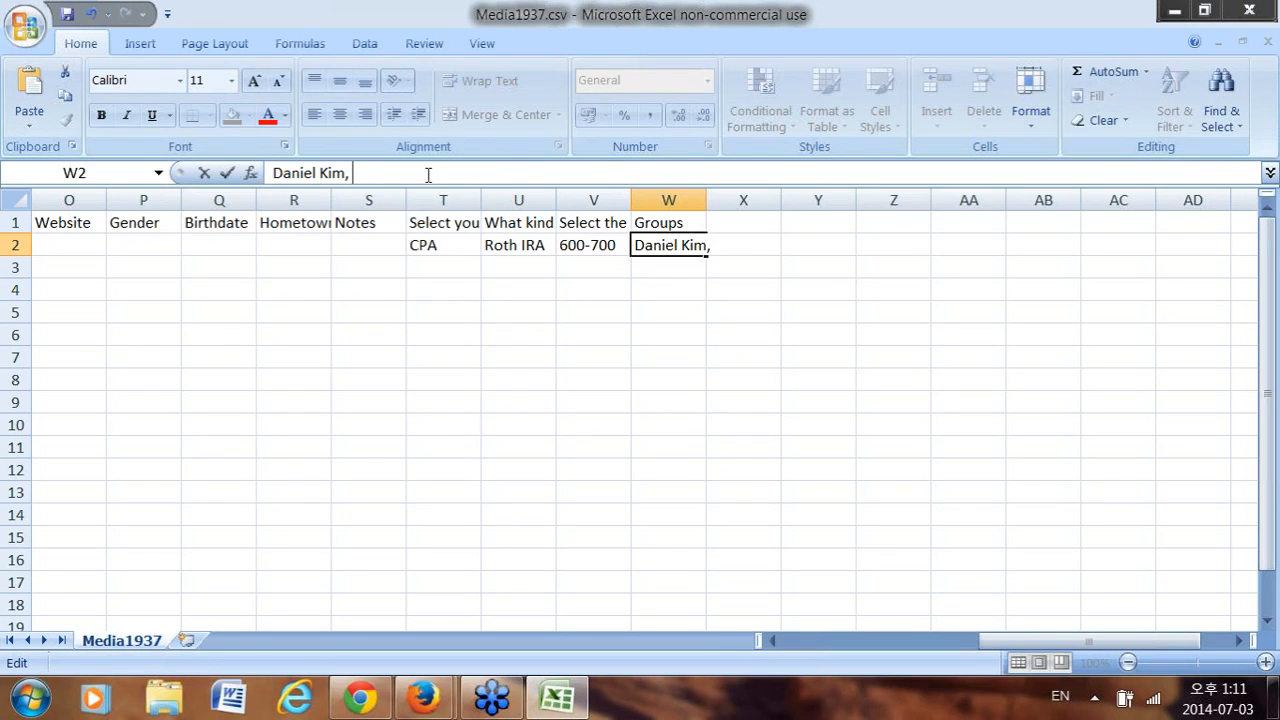
pyautogui.write(', Sales Staff')
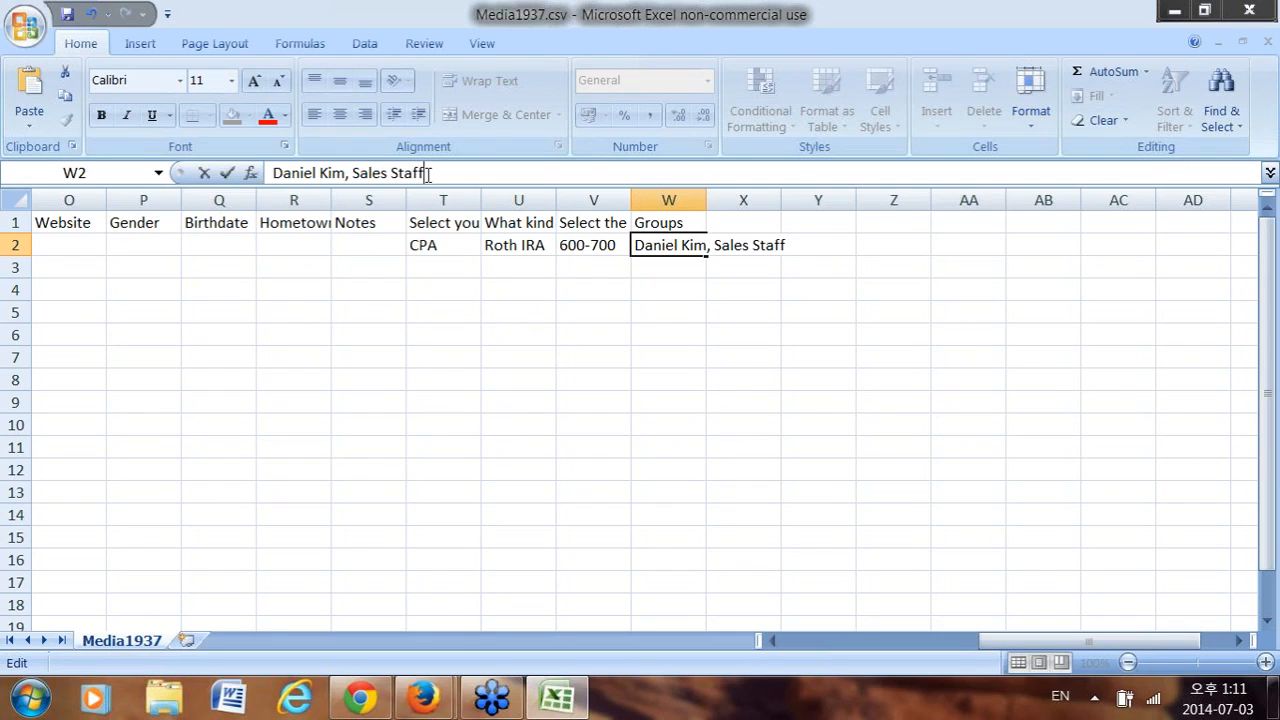
# Add the header 'Tag' in cell X1.
pyautogui.click(737, 225)
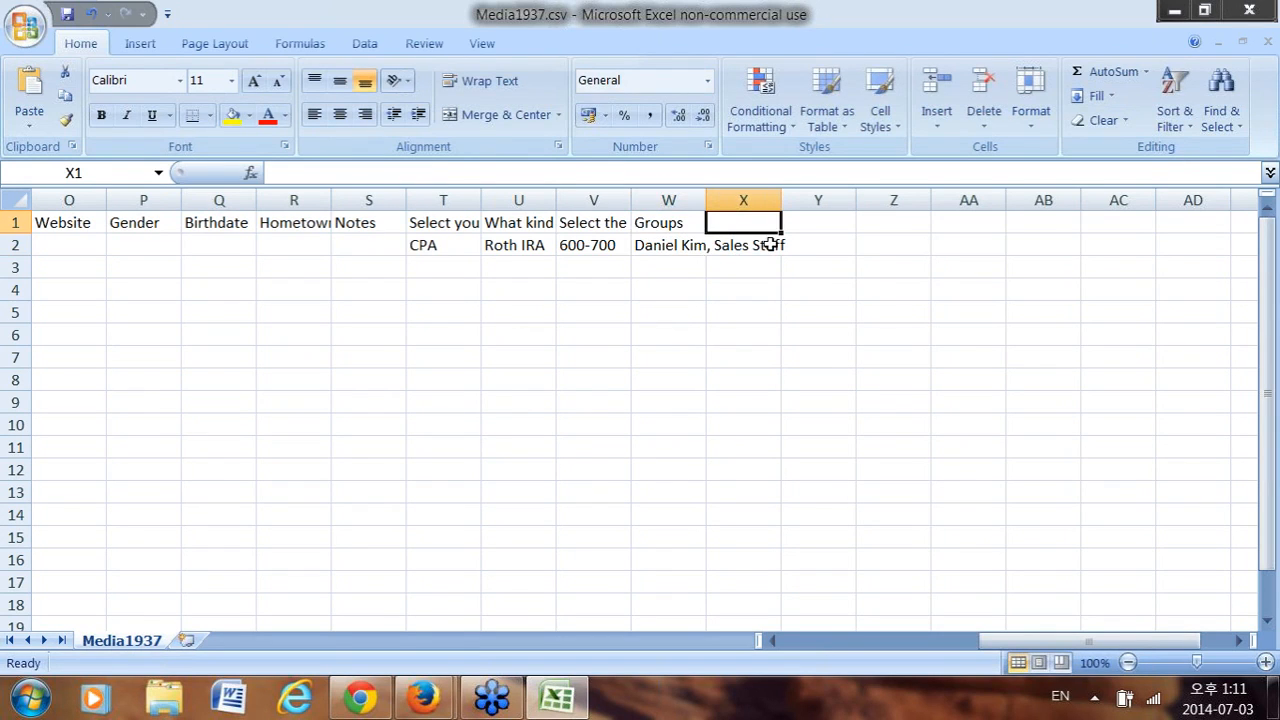
pyautogui.write('Tags')
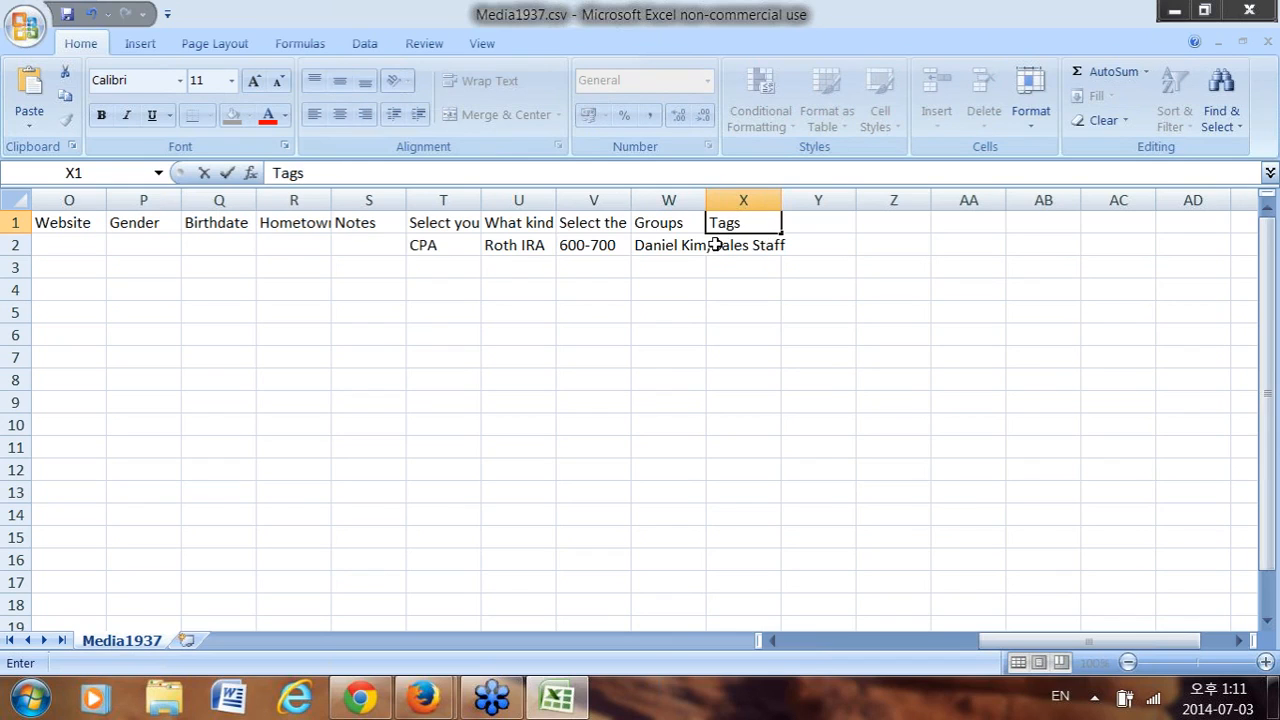
pyautogui.click(728, 245)
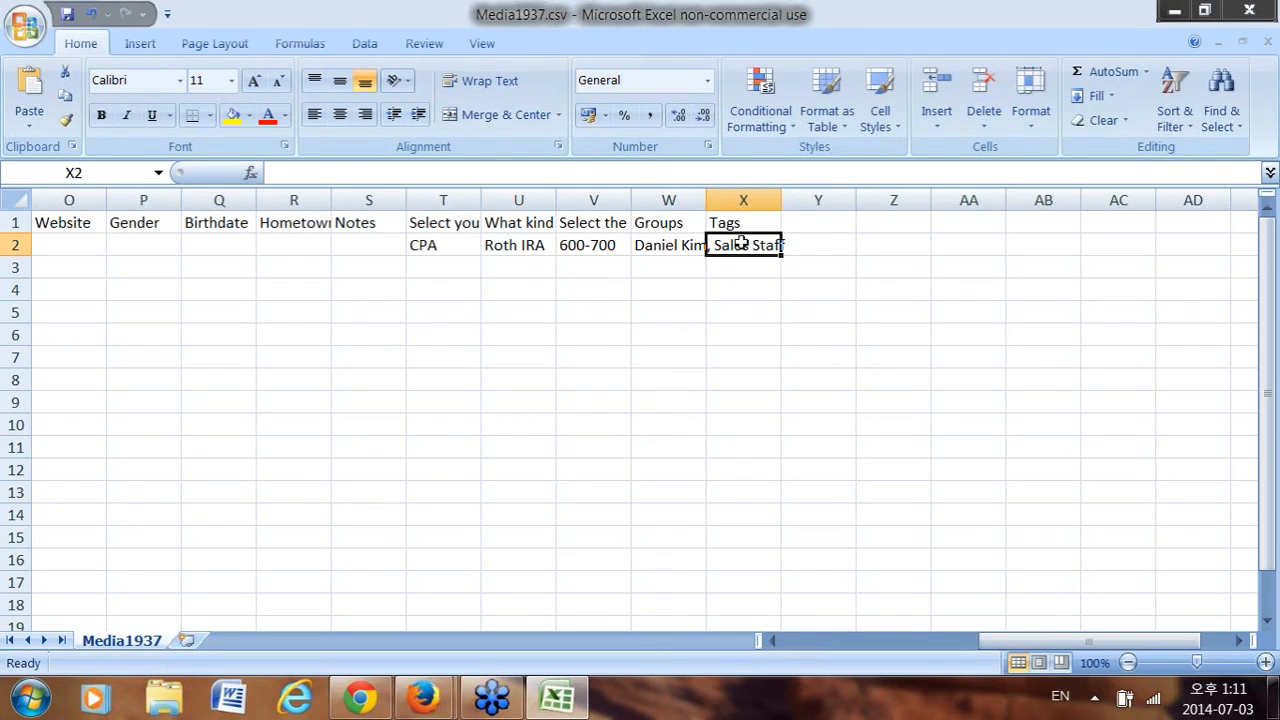
# Review the full Groups entry in W2 and scroll back toward column A.
pyautogui.moveTo(1064, 648); pyautogui.dragTo(1036, 678)
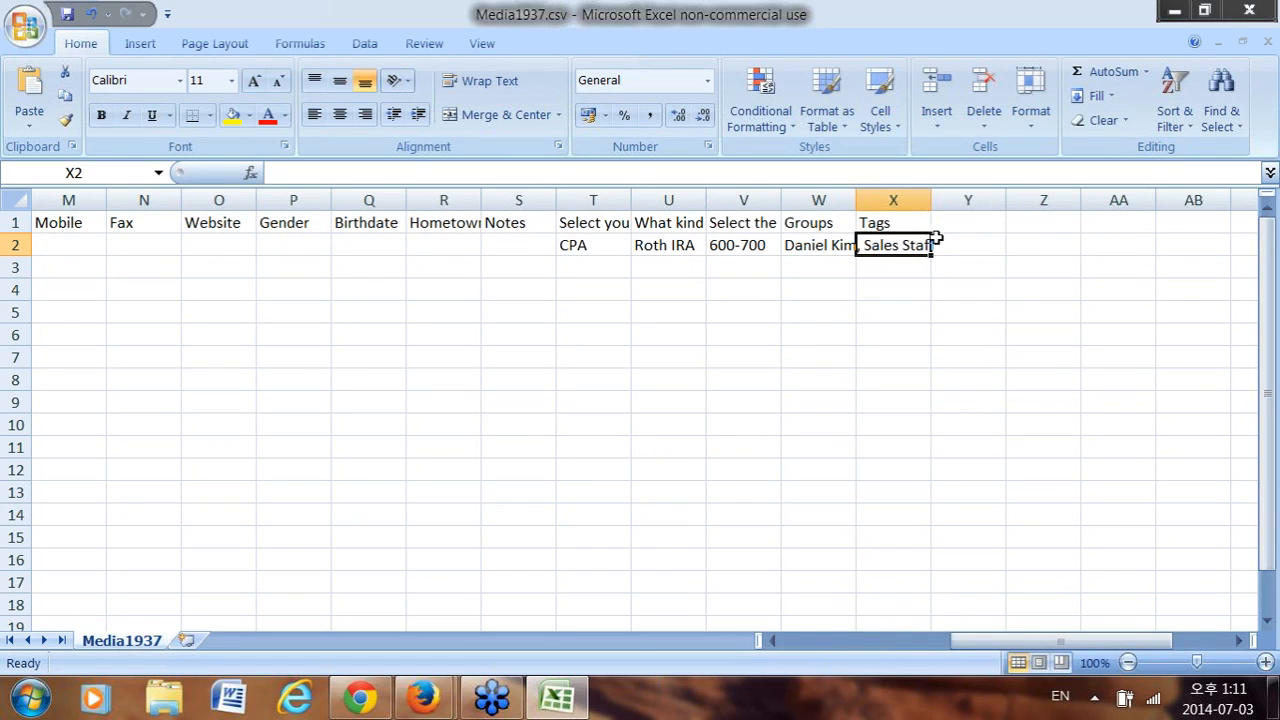
pyautogui.click(838, 246)
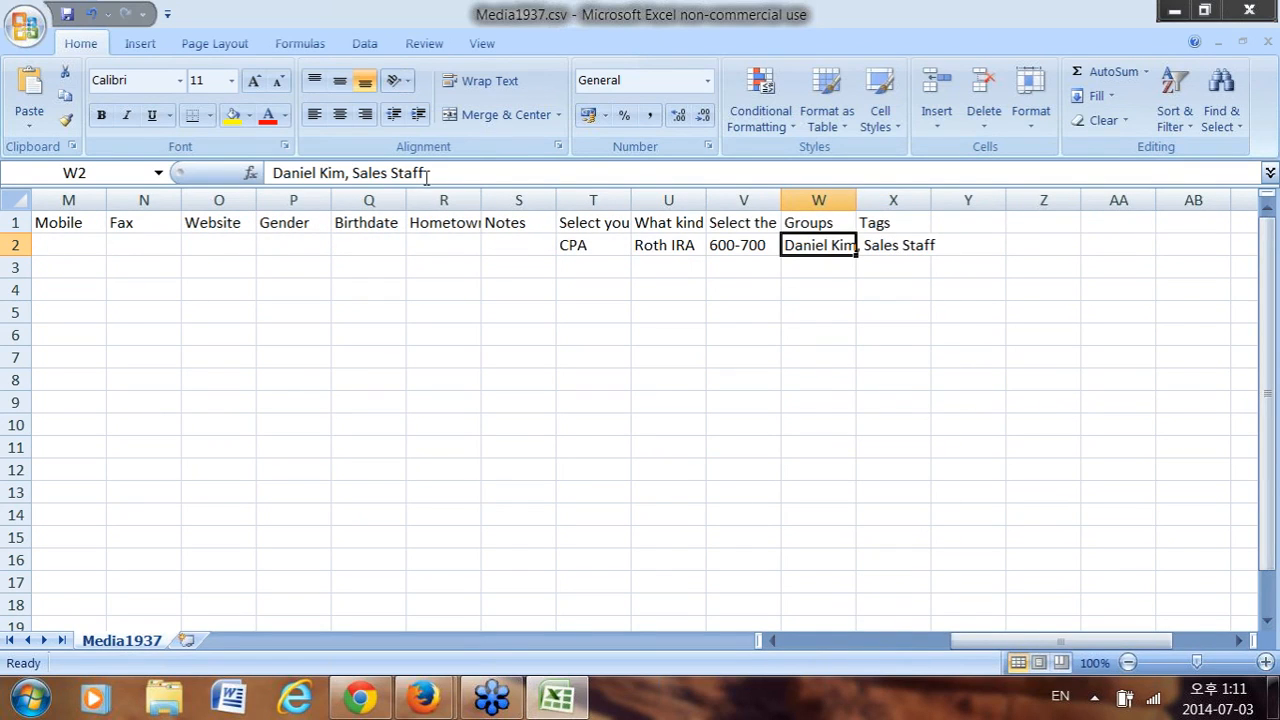
pyautogui.moveTo(1052, 645); pyautogui.dragTo(990, 645)
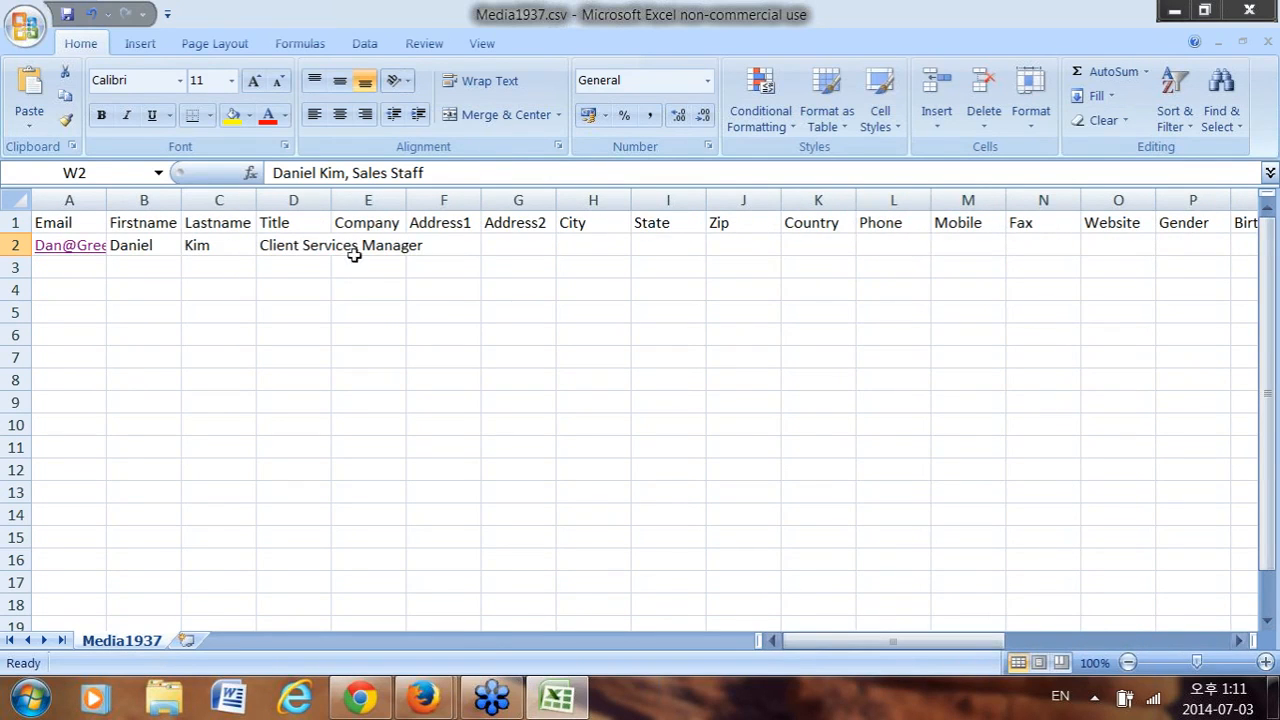
pyautogui.click(465, 245)
pyautogui.click(524, 245)
pyautogui.click(593, 245)
pyautogui.click(668, 245)
pyautogui.click(788, 246)
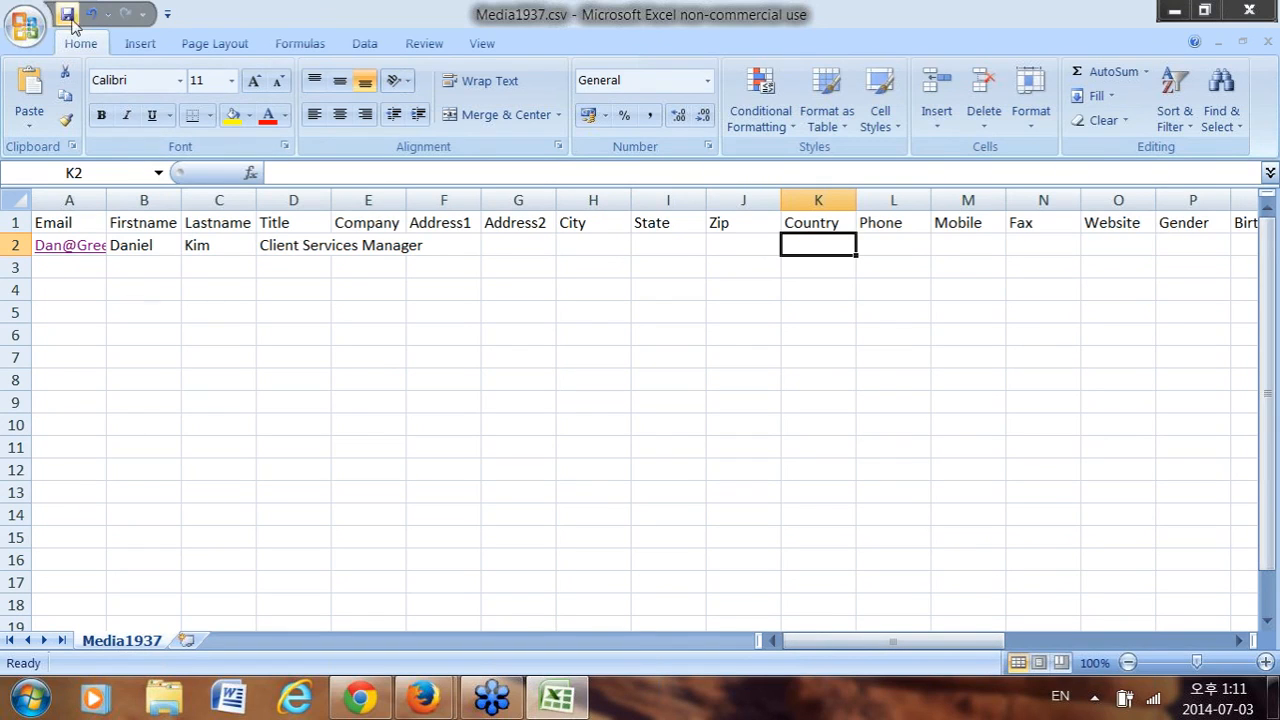
# Save a copy as CSV (MS-DOS) named Testupload on the Desktop.
pyautogui.click(26, 28)
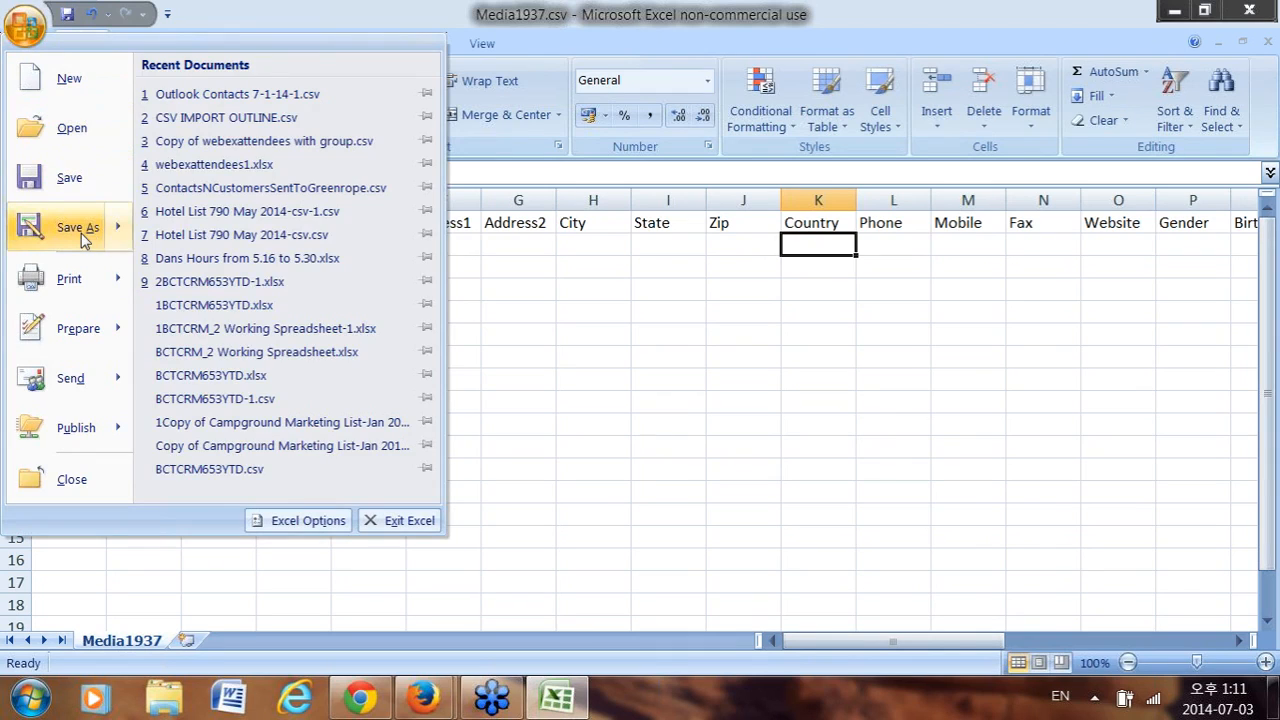
pyautogui.moveTo(82, 238)
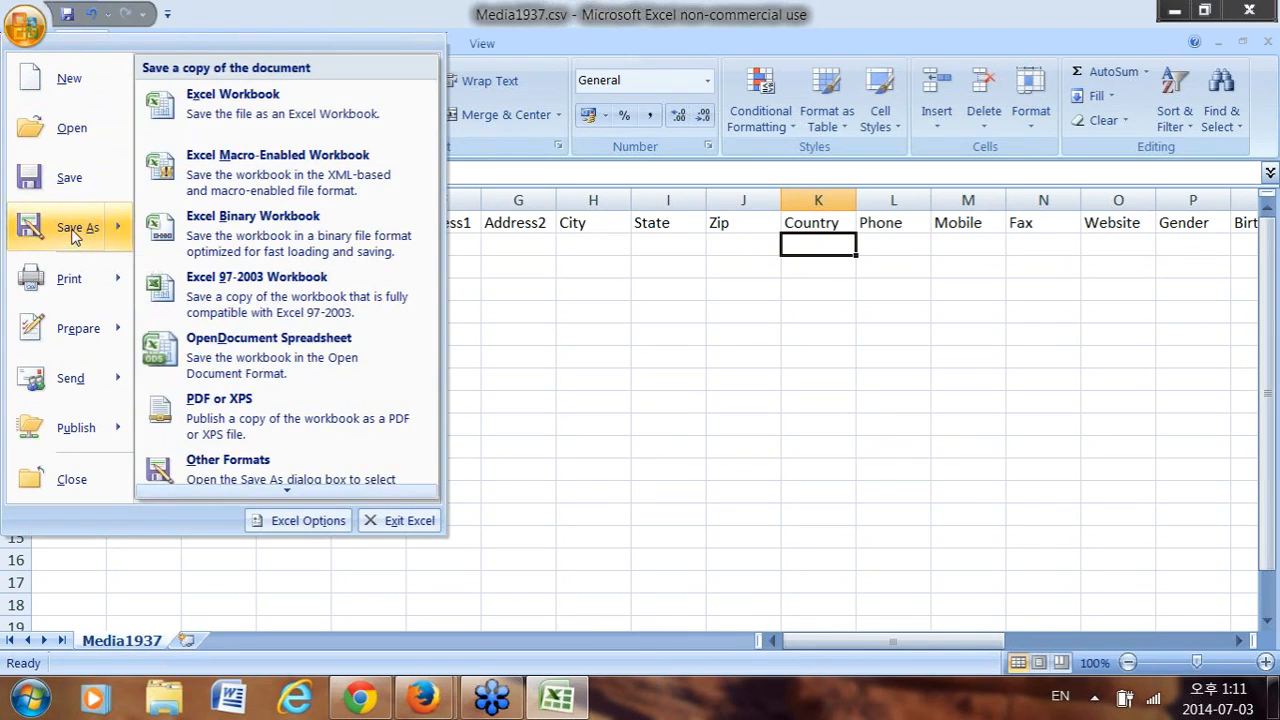
pyautogui.click(75, 236)
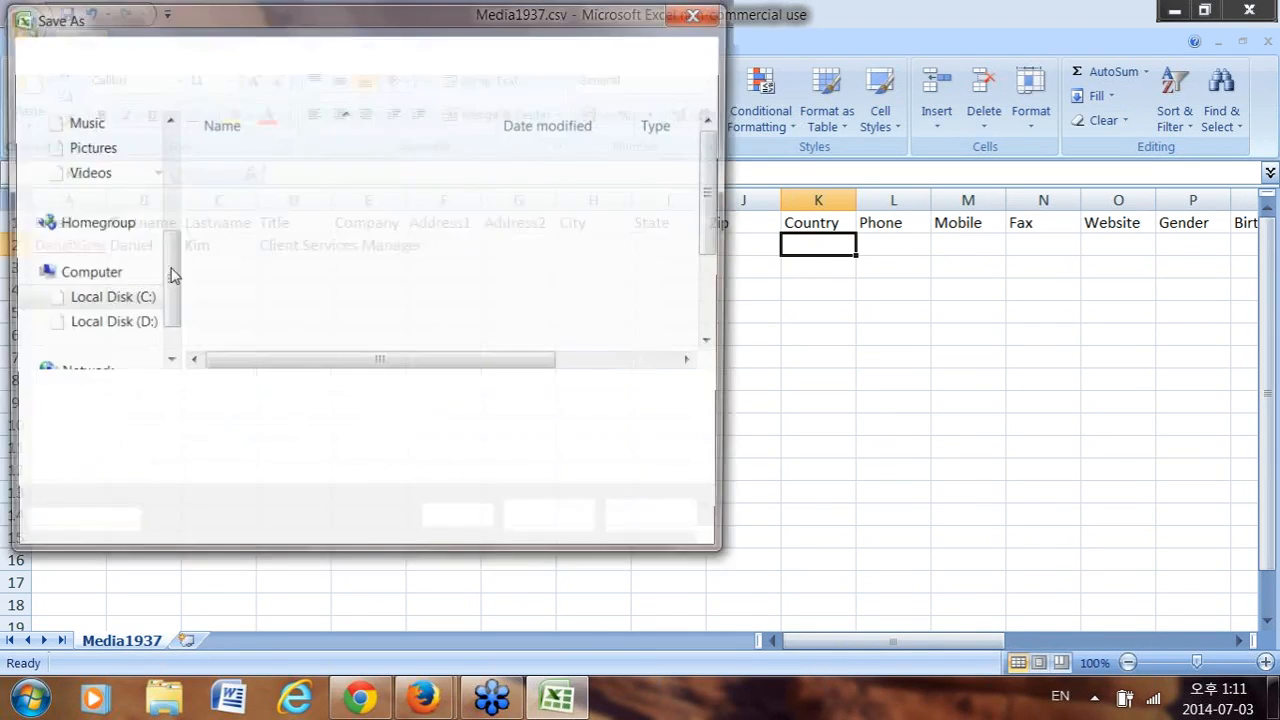
pyautogui.click(328, 437)
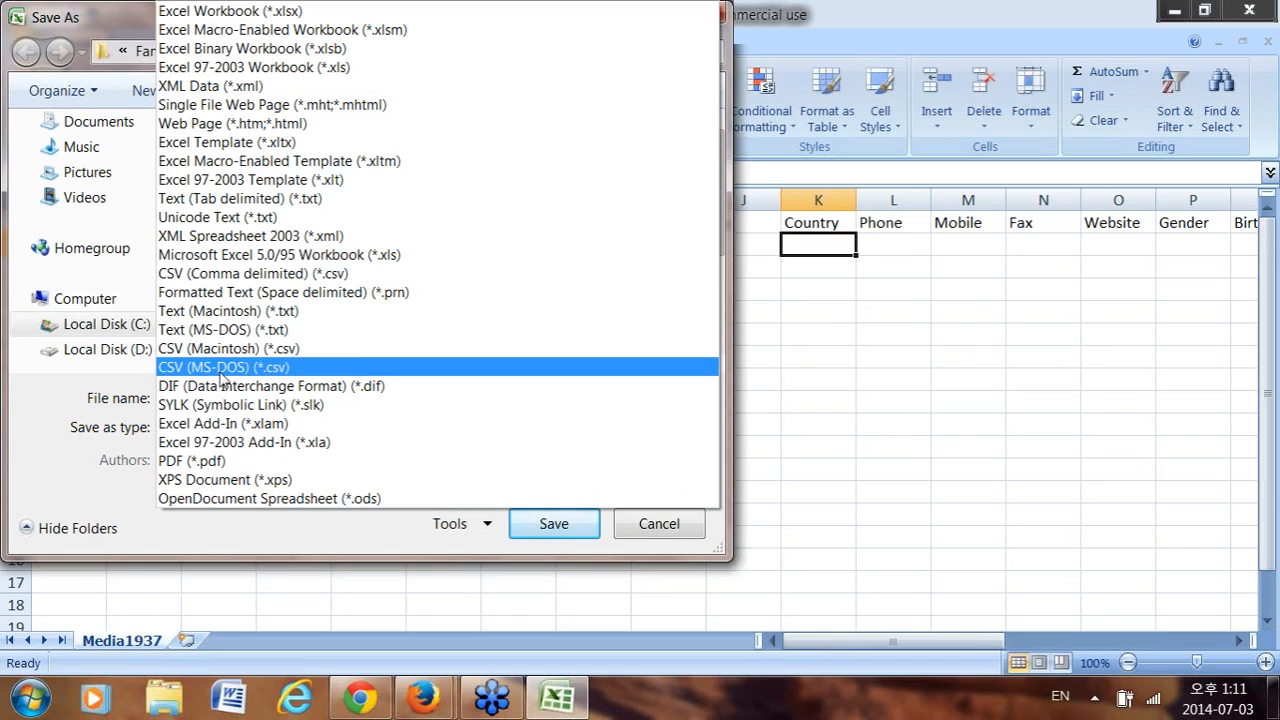
pyautogui.click(268, 370)
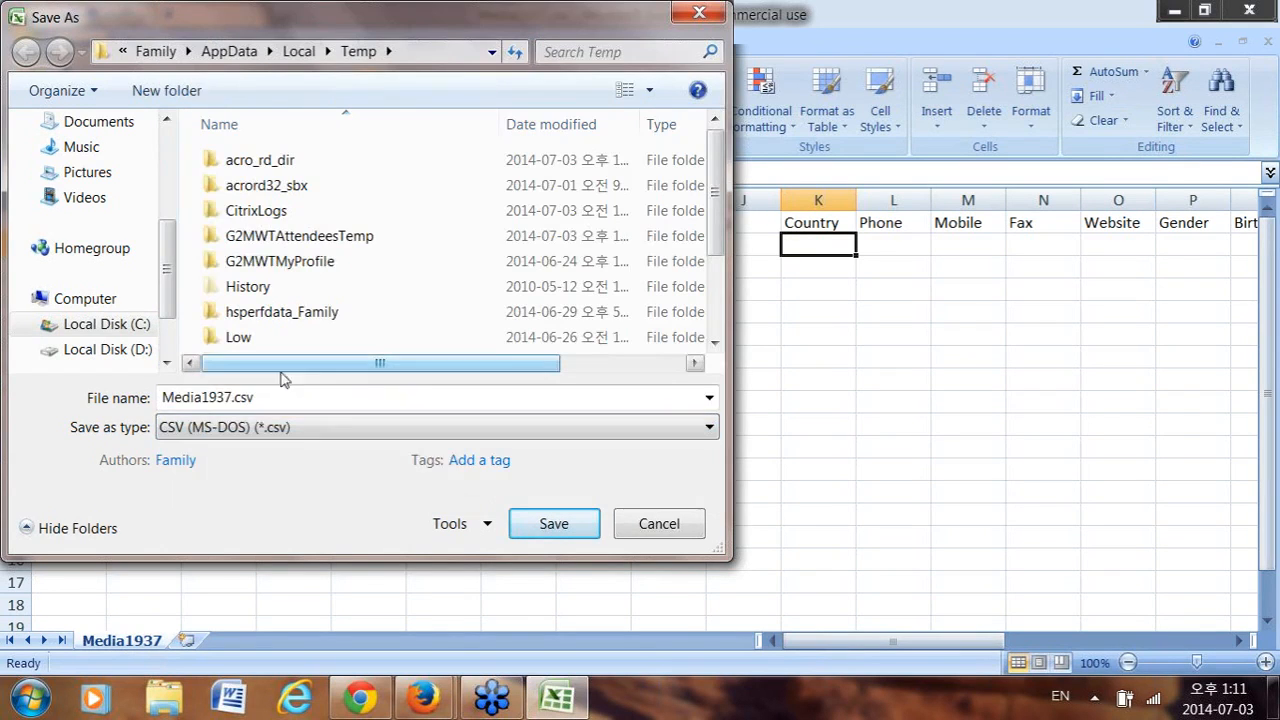
pyautogui.scroll(2, 170, 210)
pyautogui.scroll(3, 168, 210)
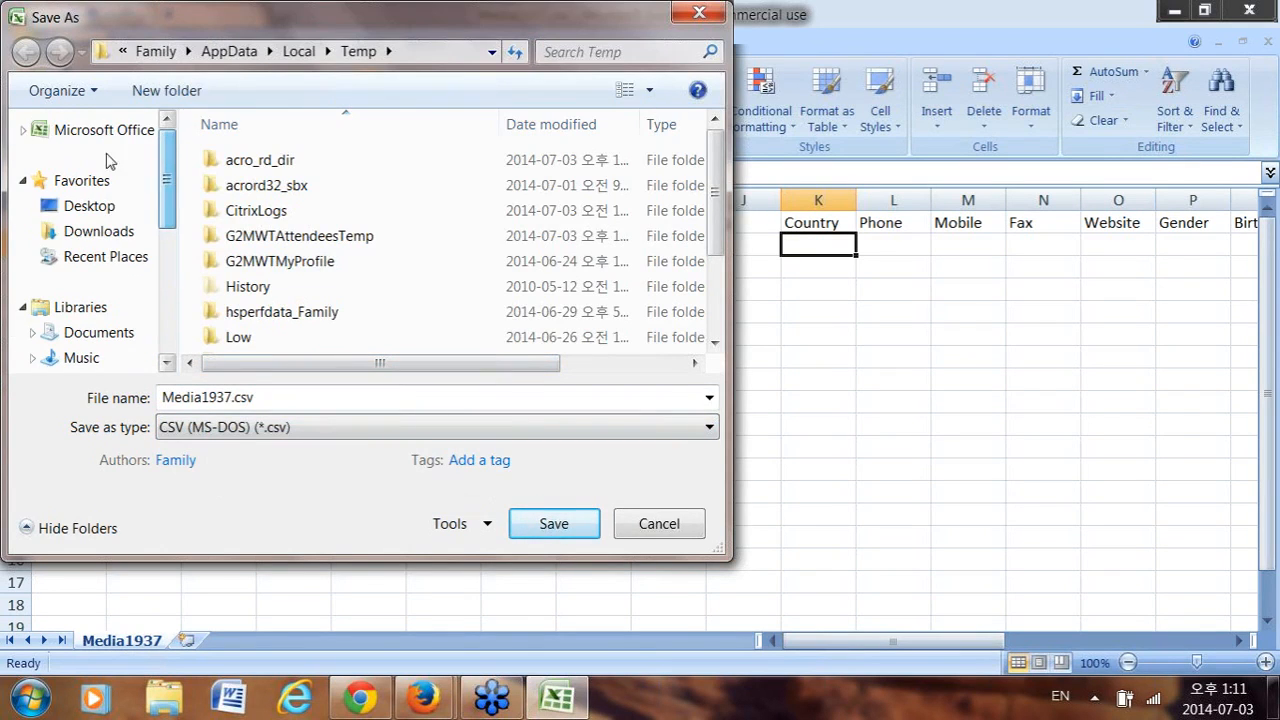
pyautogui.click(92, 206)
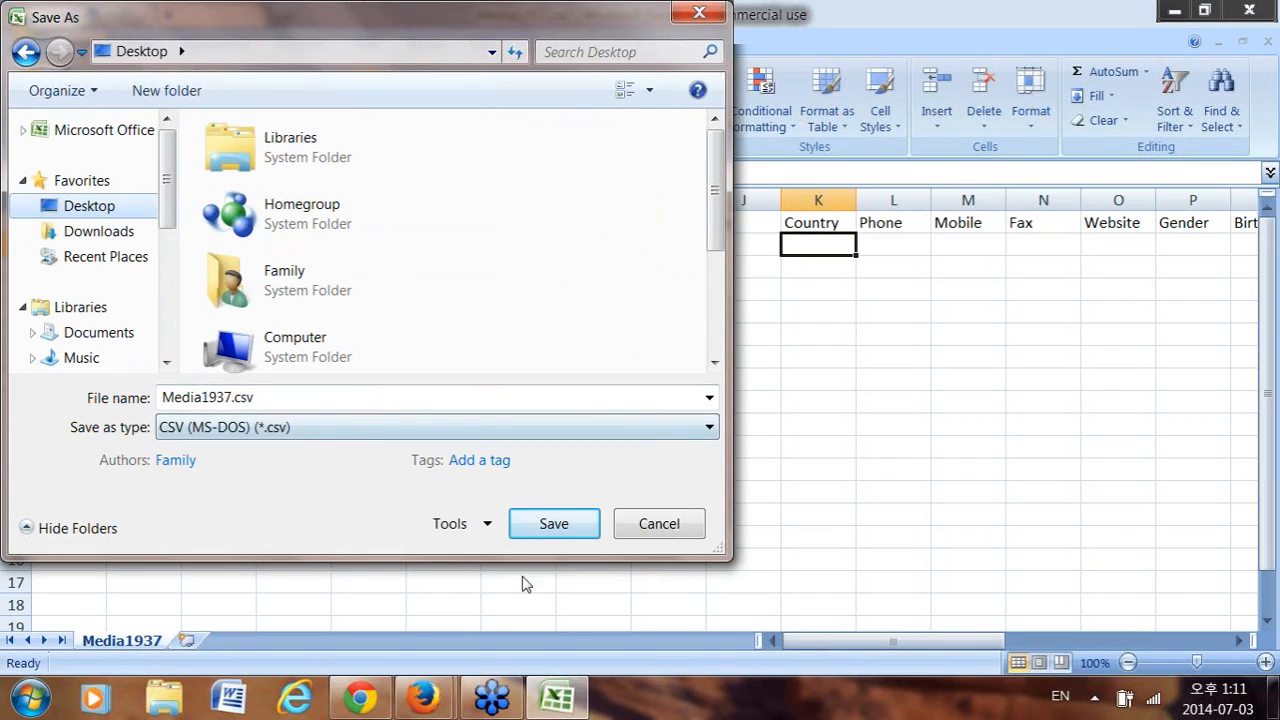
pyautogui.click(233, 397)
pyautogui.click(233, 397)
pyautogui.moveTo(233, 397); pyautogui.dragTo(80, 401)
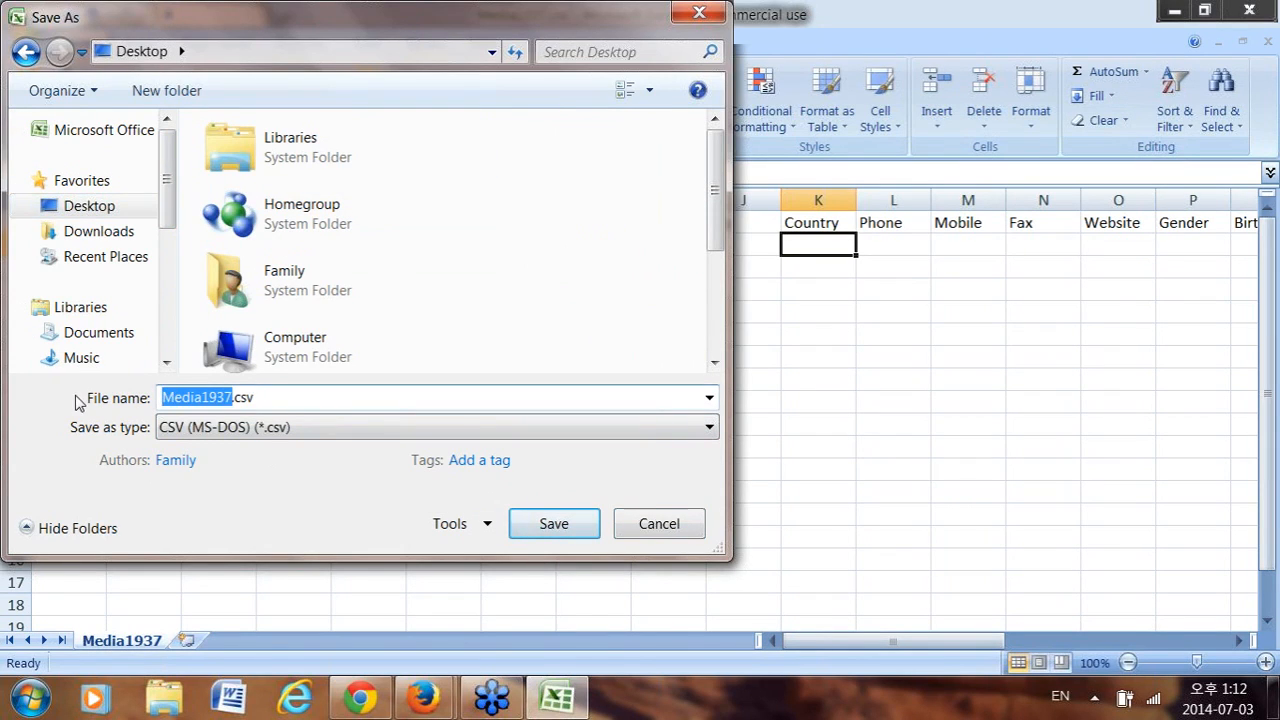
pyautogui.write('Testupload')
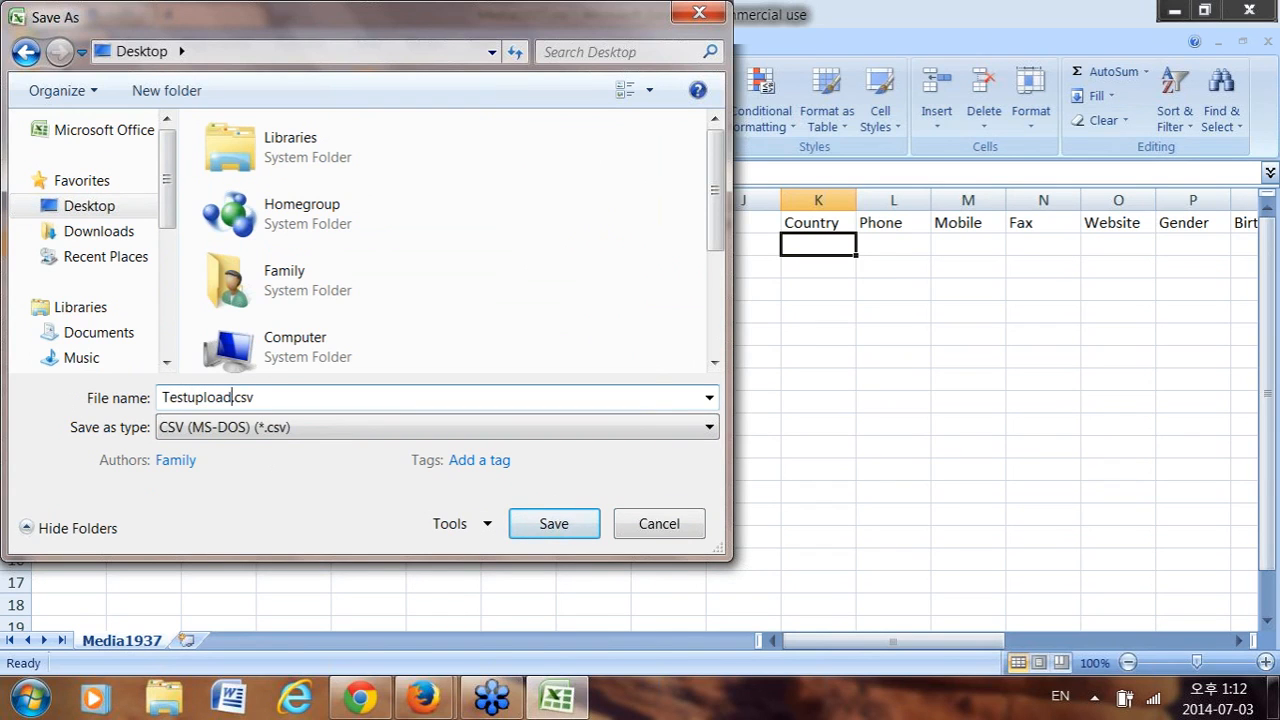
pyautogui.click(588, 524)
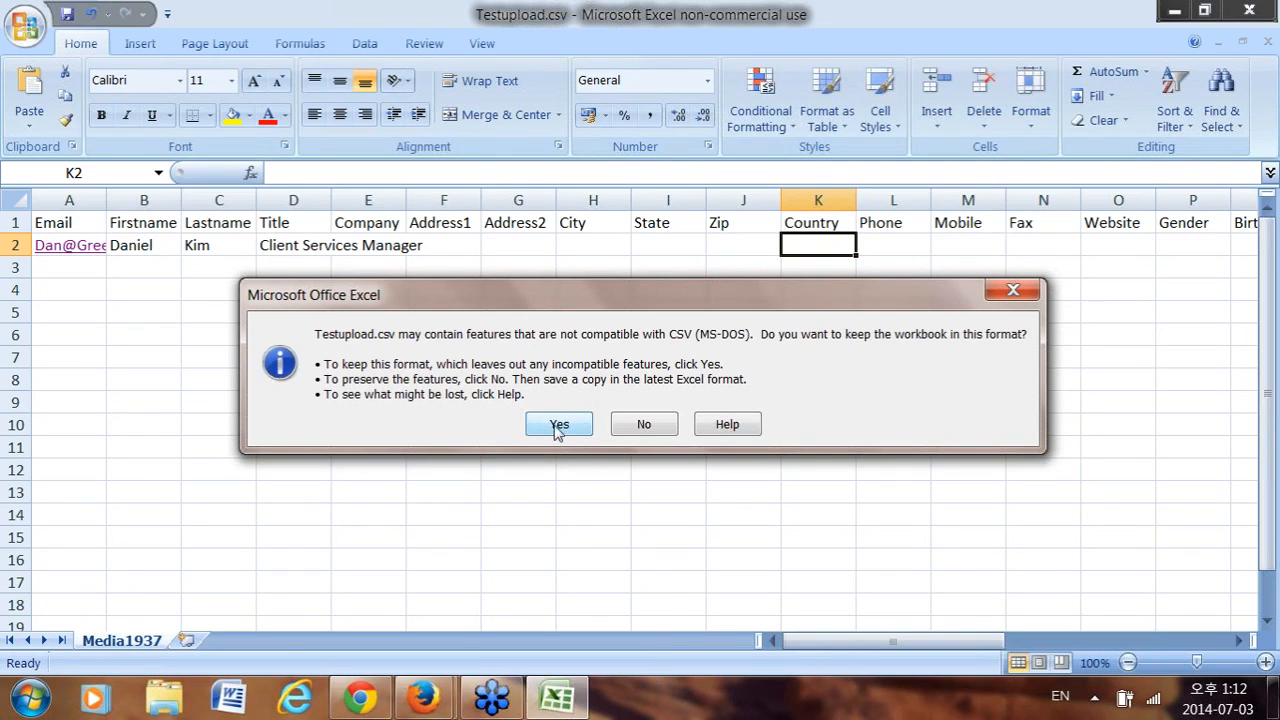
# Keep CSV format, close Excel, and overwrite the existing Testupload.csv.
pyautogui.click(556, 428)
pyautogui.click(1260, 7)
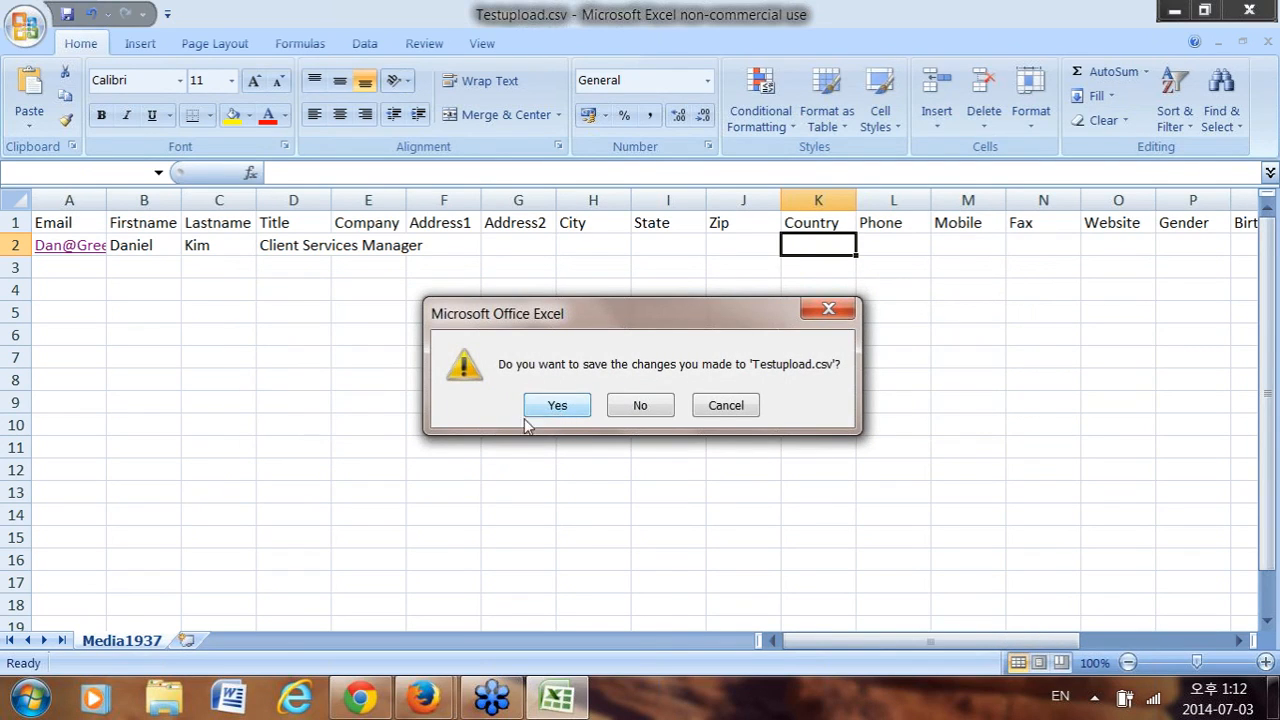
pyautogui.click(556, 406)
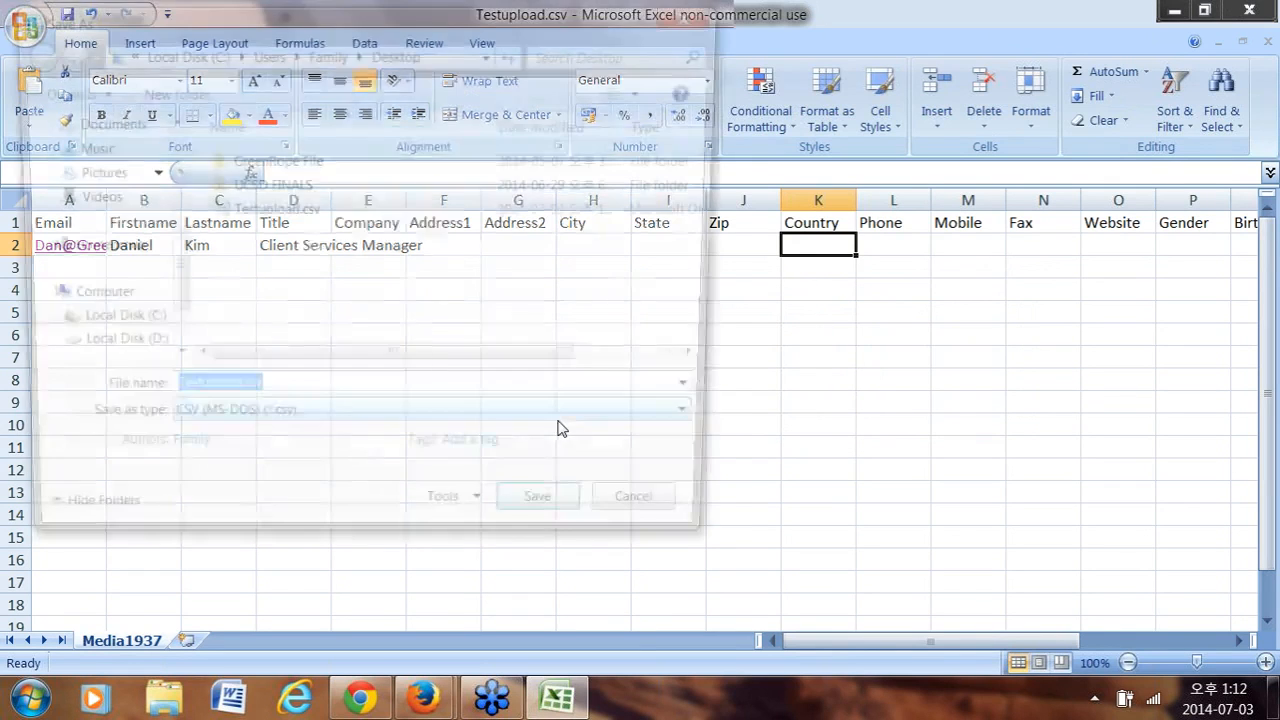
pyautogui.click(566, 527)
pyautogui.click(715, 358)
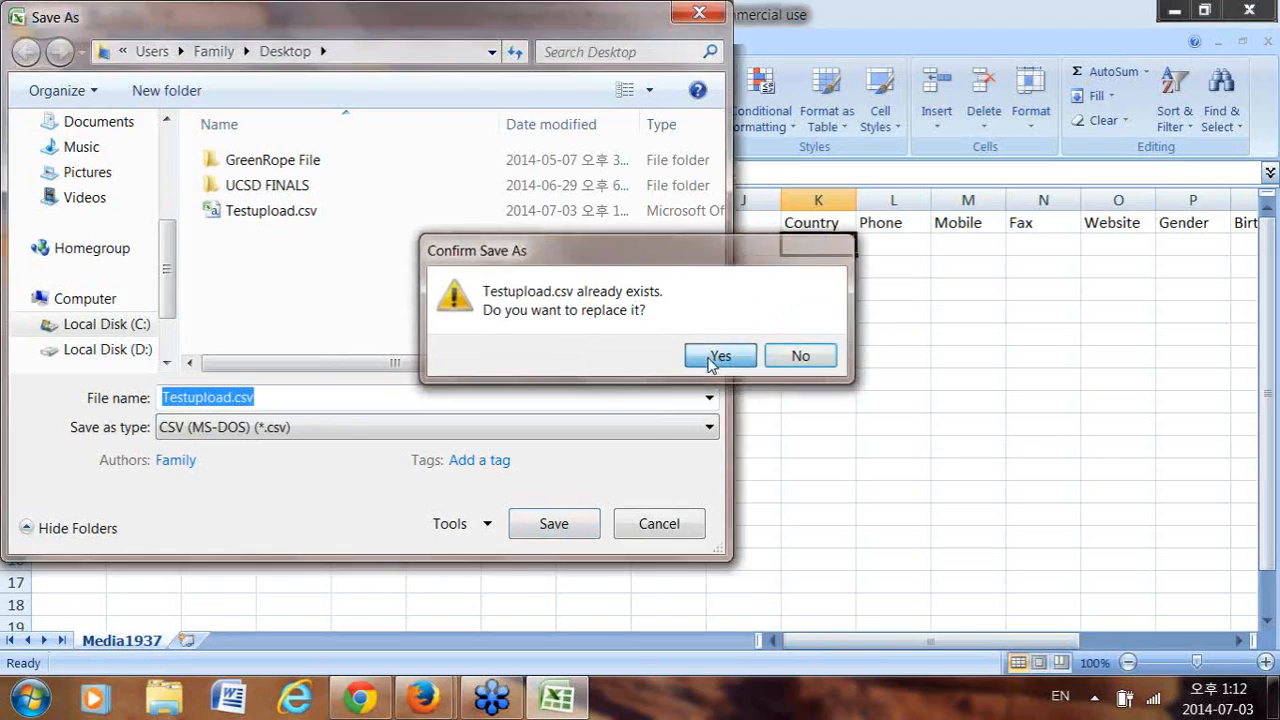
pyautogui.click(555, 433)
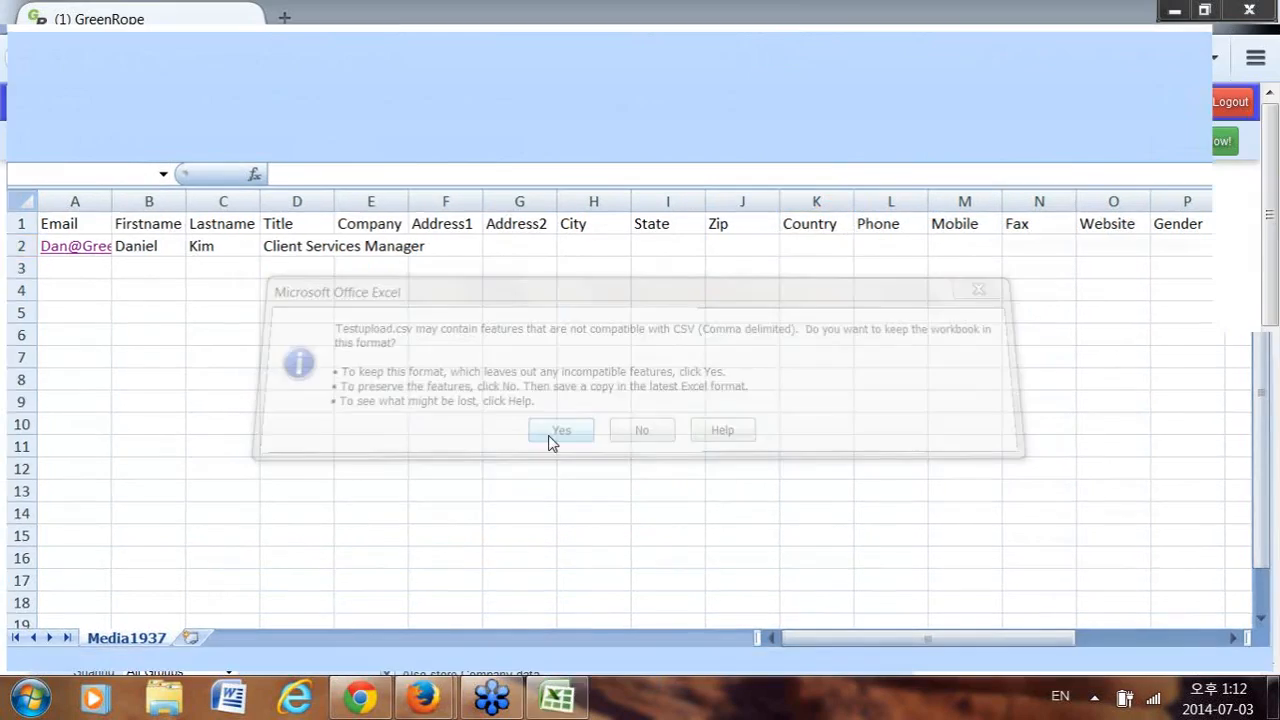
# Minimize the browser and reposition the Testupload.csv icon on the desktop.
pyautogui.click(1172, 11)
pyautogui.moveTo(128, 565); pyautogui.dragTo(546, 430)
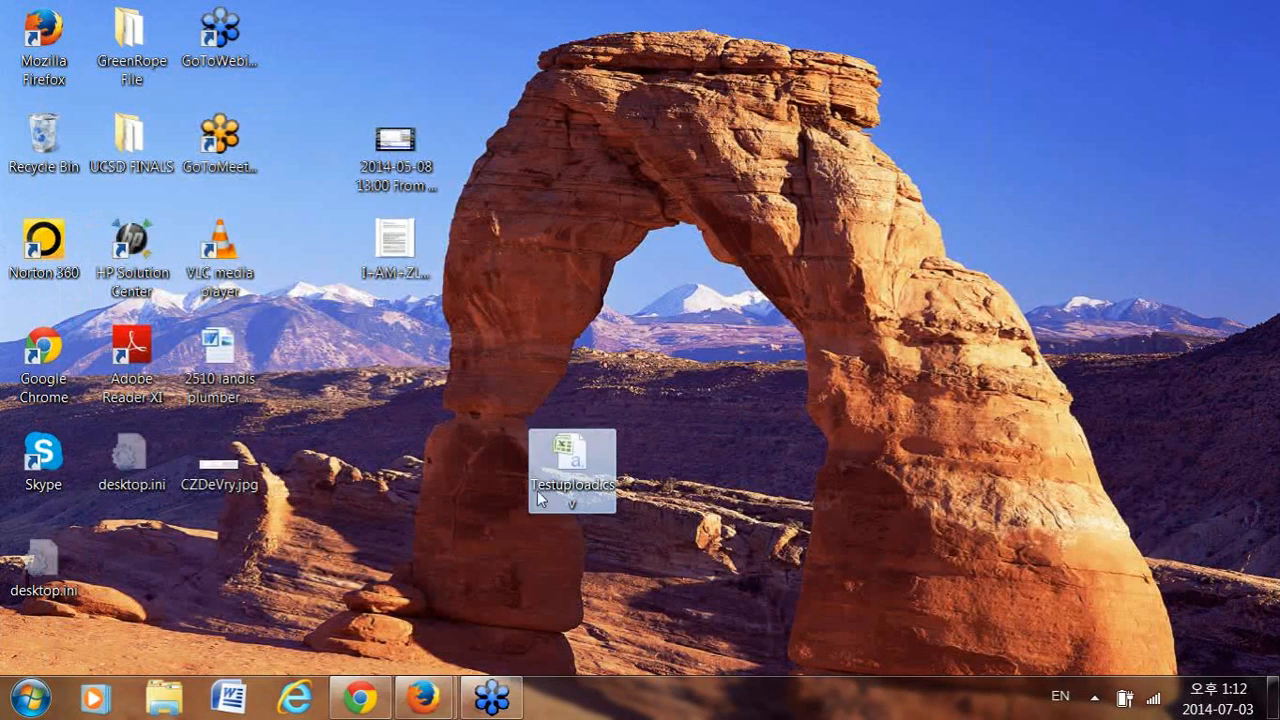
pyautogui.moveTo(167, 586); pyautogui.dragTo(165, 585)
# Go to Contacts > Import, discard unsaved changes, and scroll to the File Upload section.
pyautogui.hotkey('alt', 'Tab')
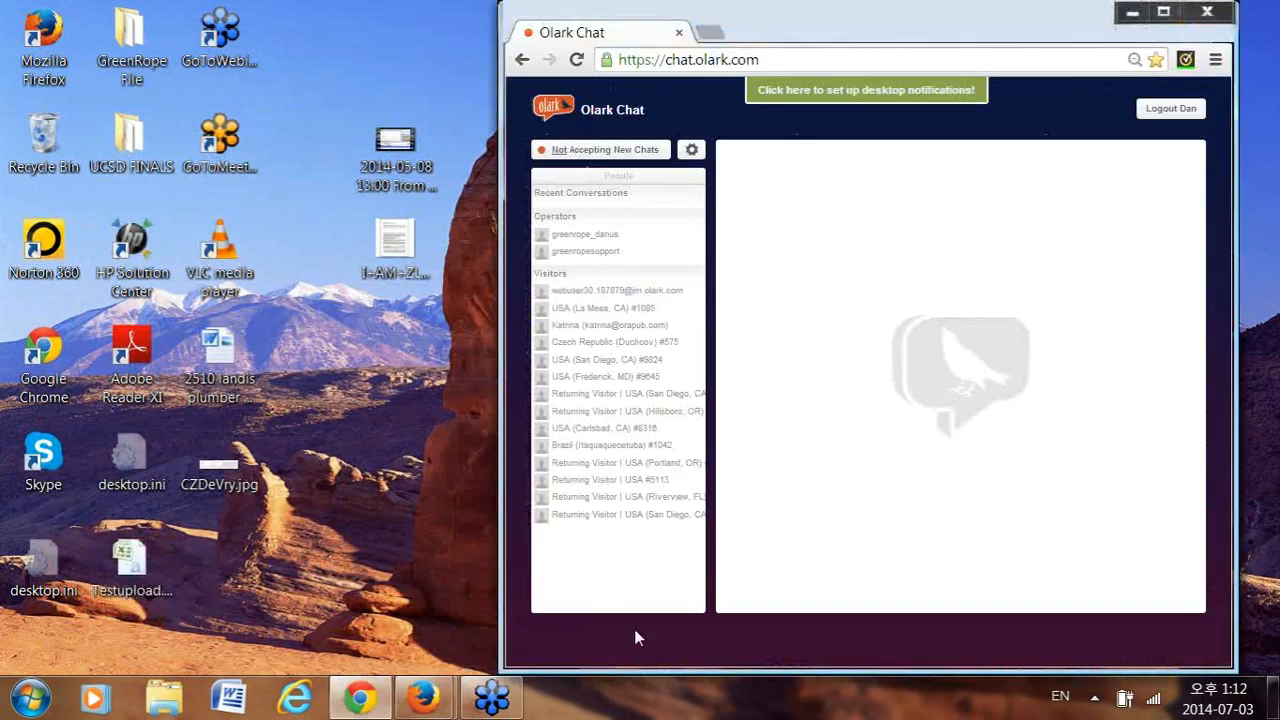
pyautogui.hotkey('alt', 'Tab')
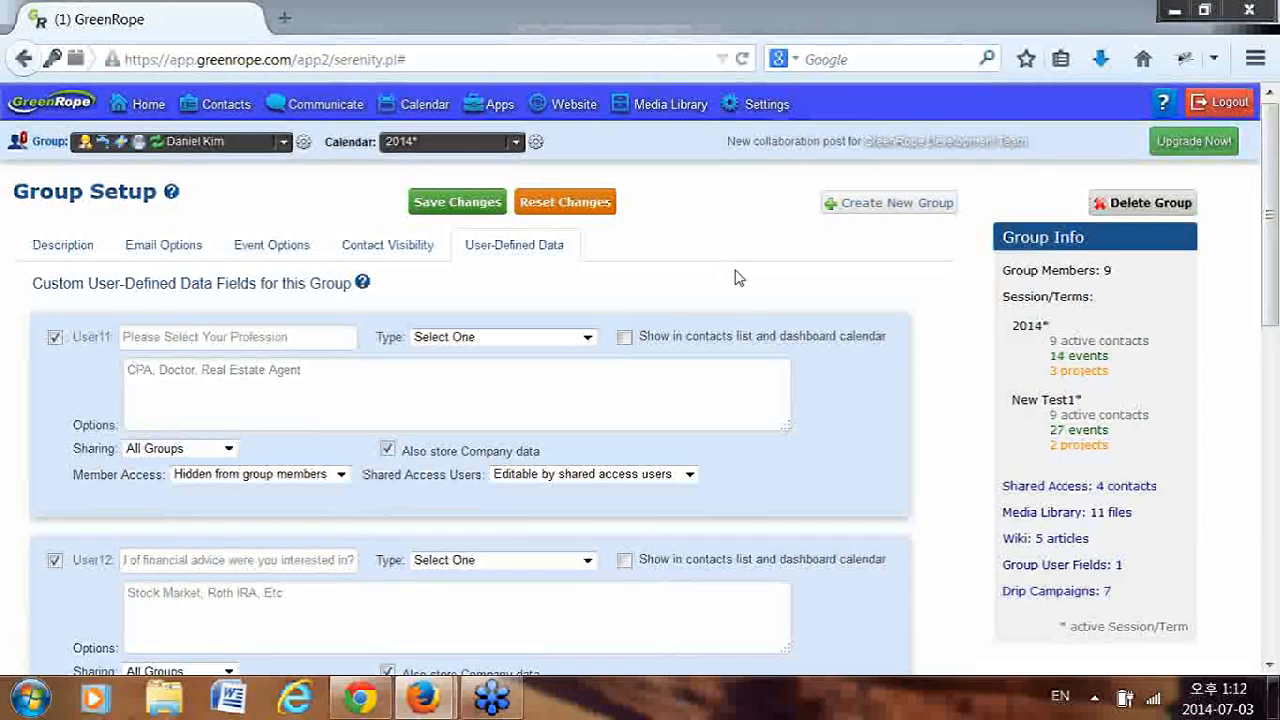
pyautogui.moveTo(226, 120)
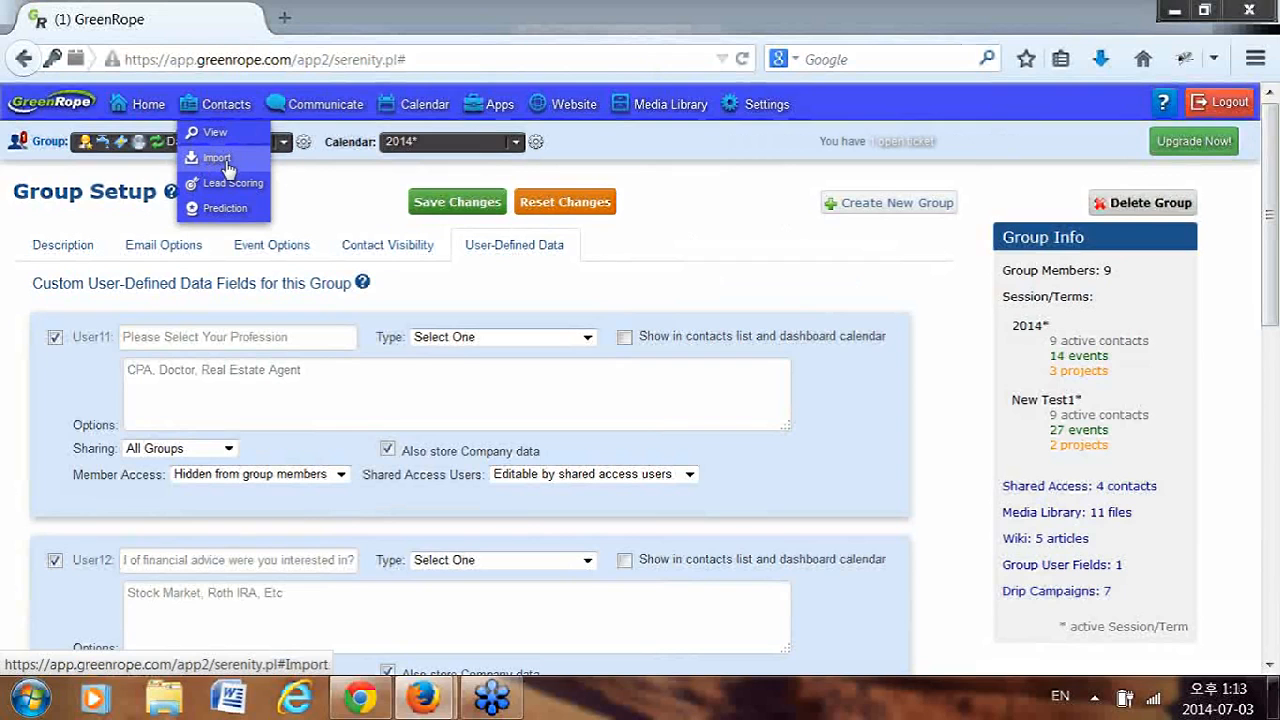
pyautogui.click(227, 165)
pyautogui.click(846, 358)
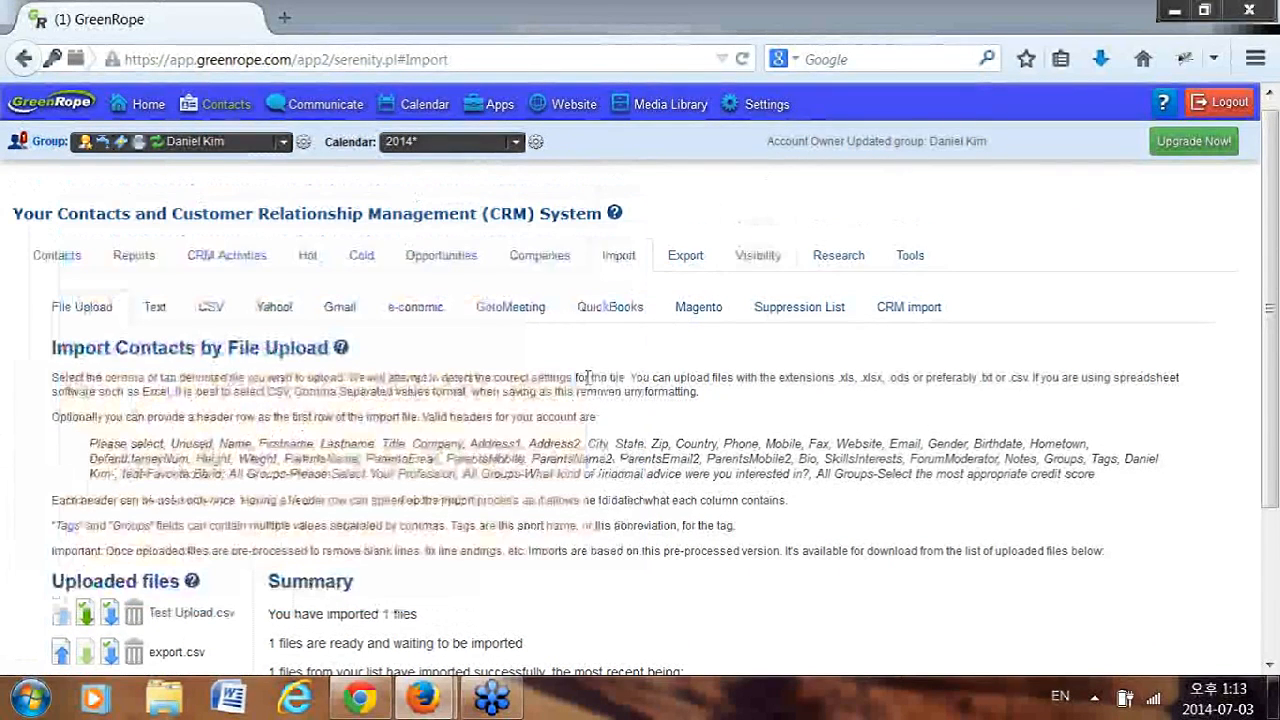
pyautogui.scroll(-3, 590, 372)
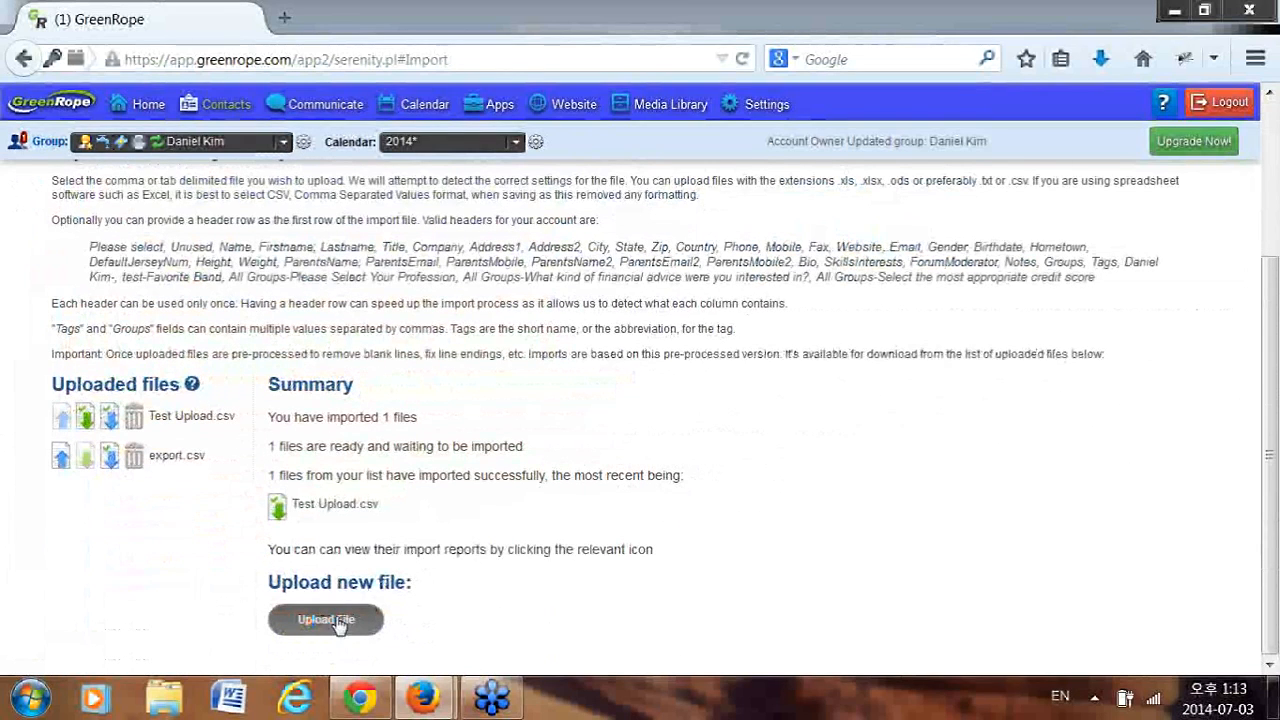
# Upload Testupload.csv via Upload File to load its import options.
pyautogui.click(322, 624)
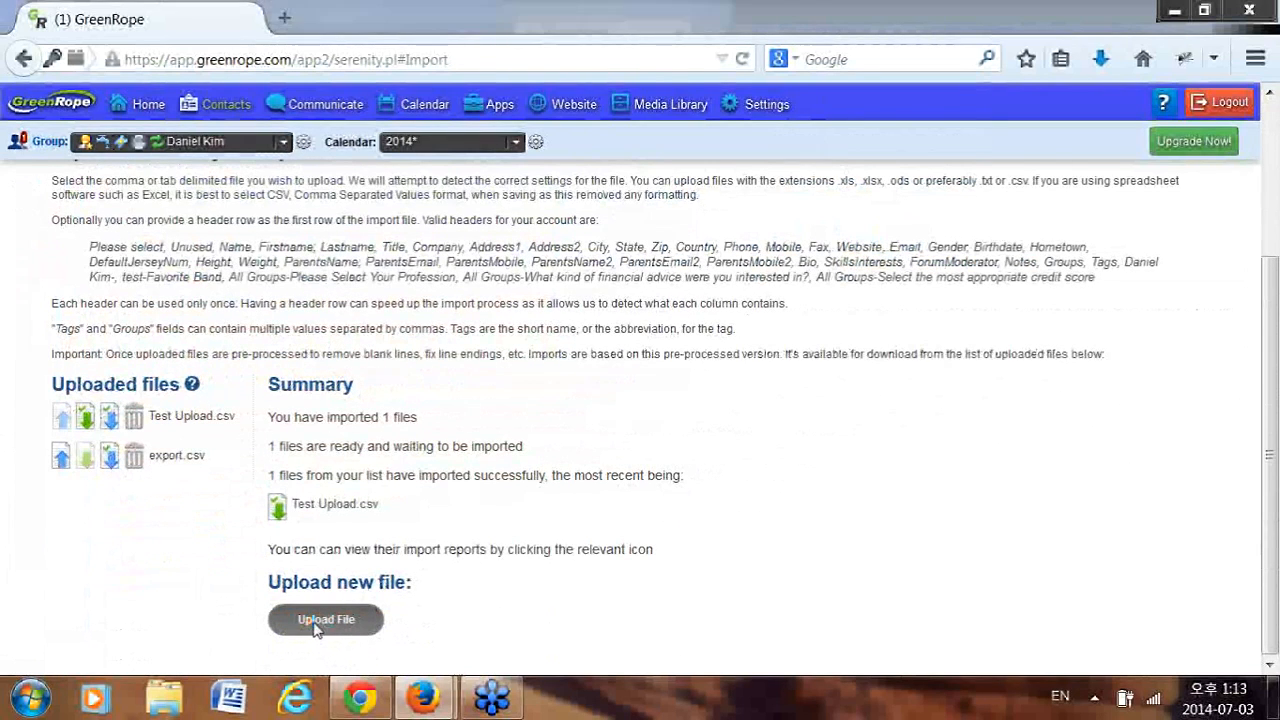
pyautogui.moveTo(715, 144); pyautogui.dragTo(715, 249)
pyautogui.doubleClick(297, 437)
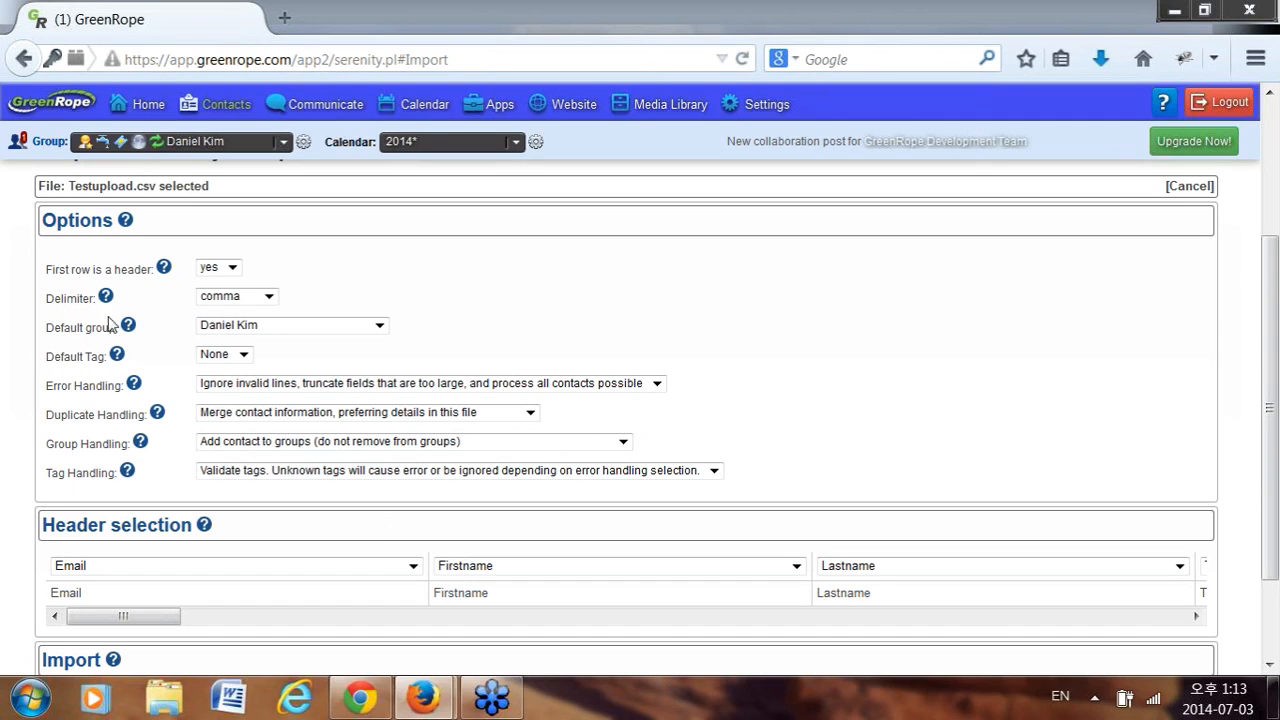
# Review Default group, Default Tag and Error Handling, keeping their current values.
pyautogui.click(299, 330)
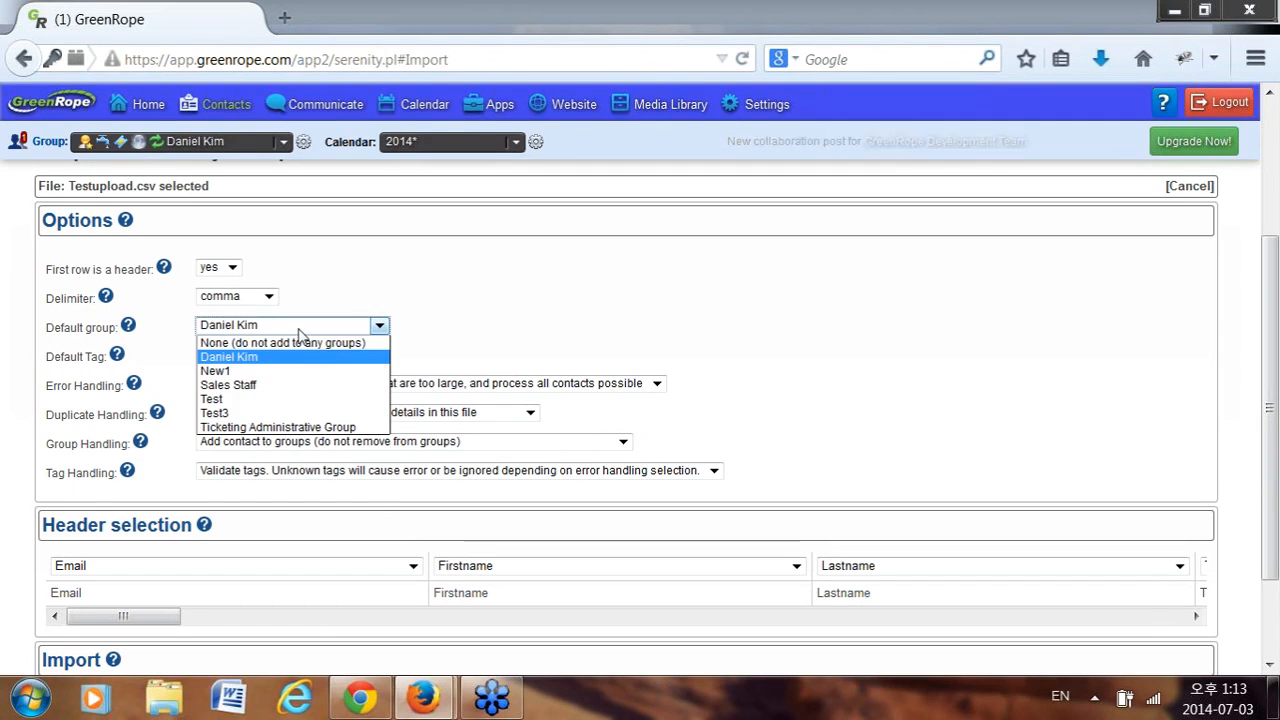
pyautogui.click(280, 360)
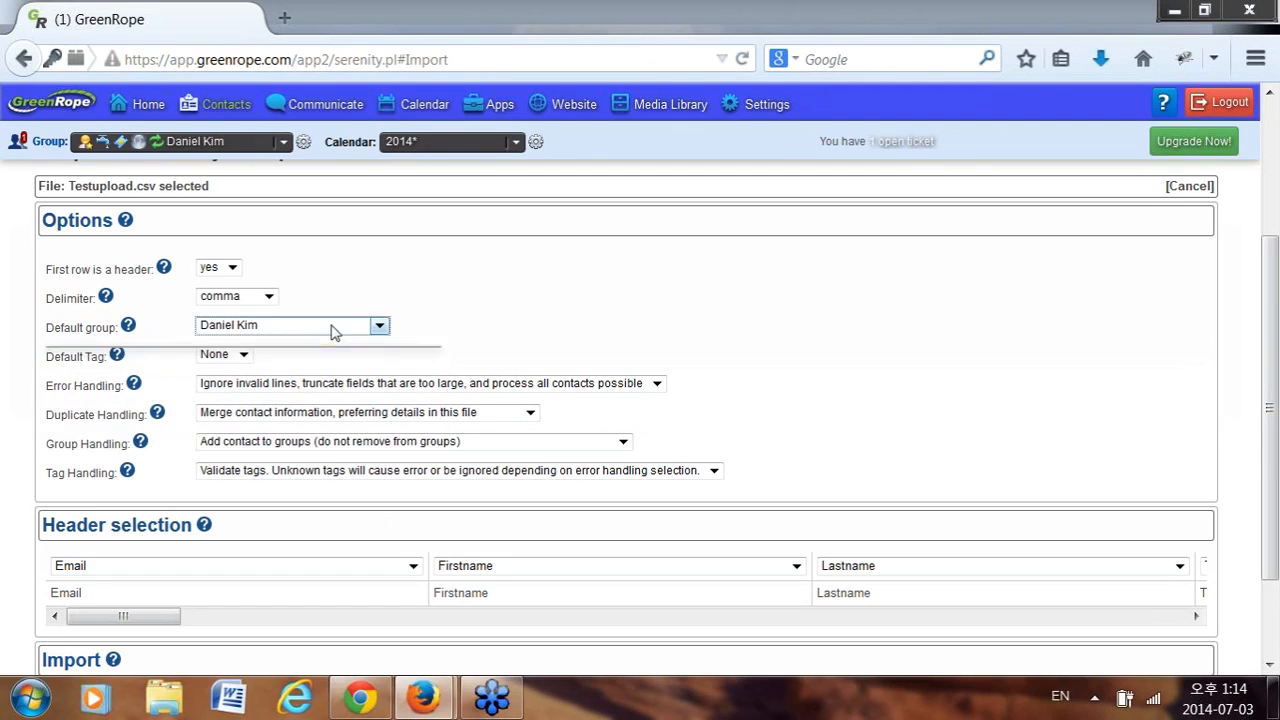
pyautogui.click(193, 142)
pyautogui.click(193, 149)
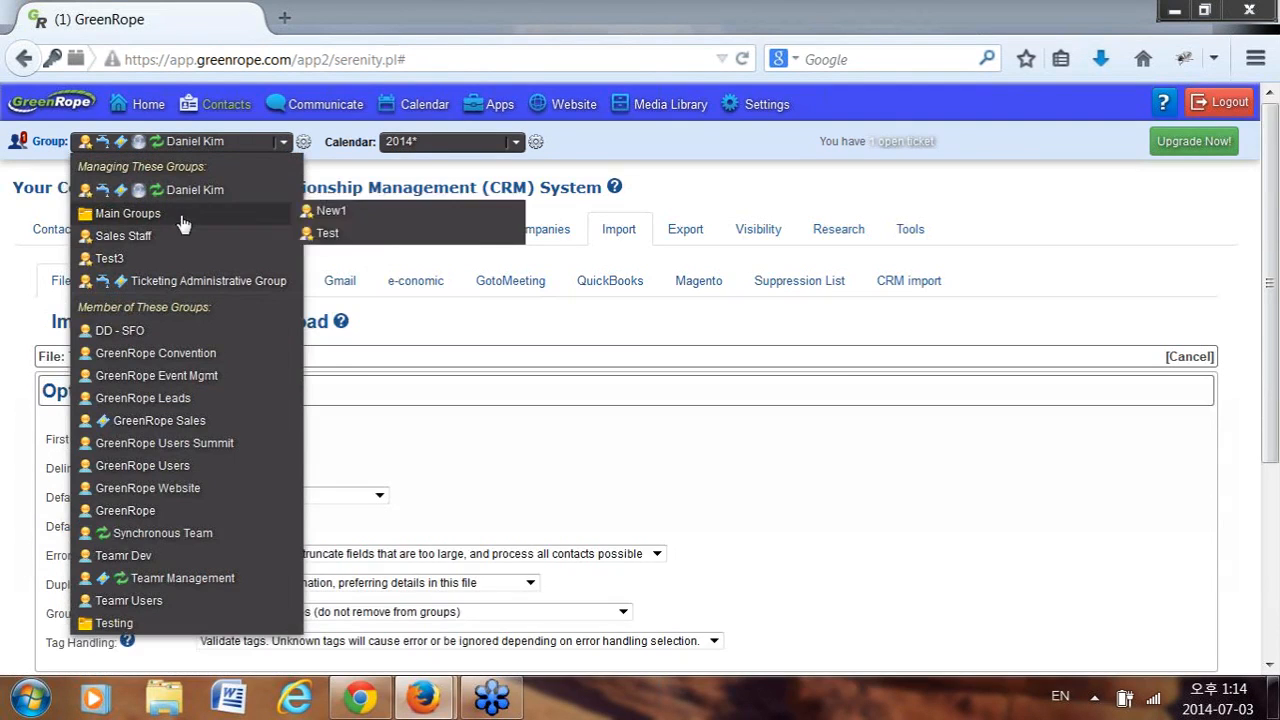
pyautogui.scroll(-1, 704, 474)
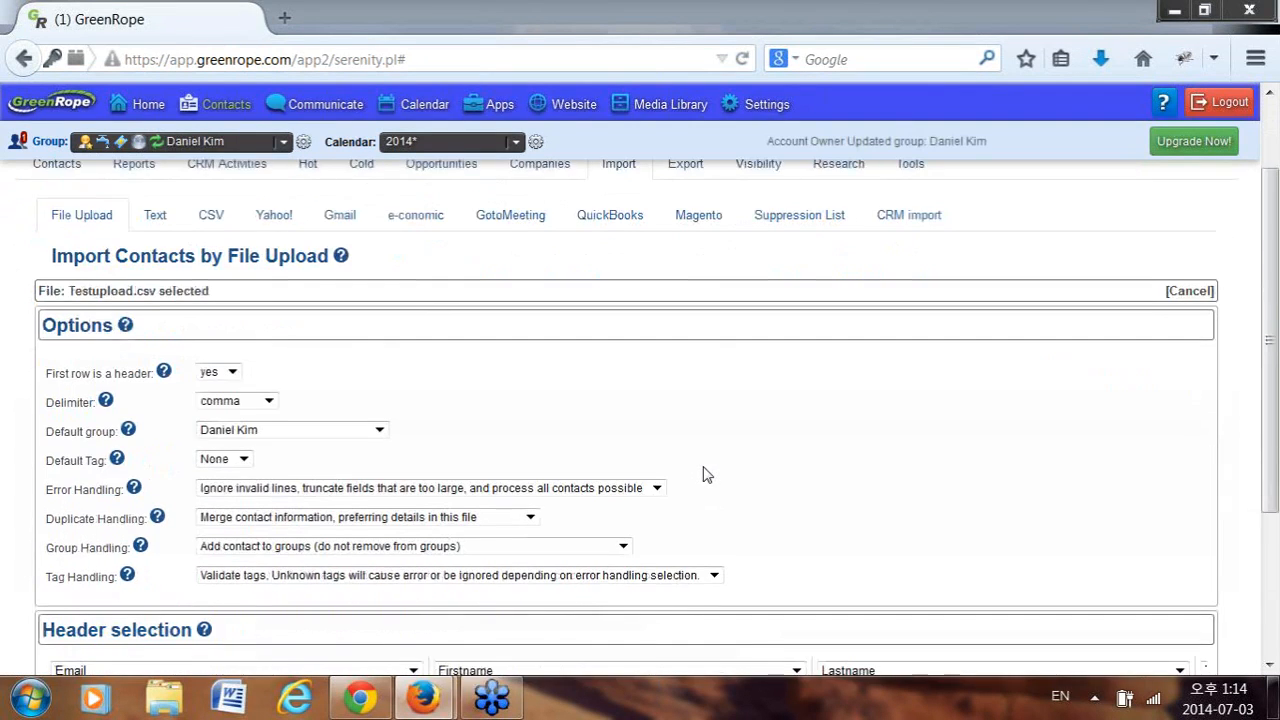
pyautogui.scroll(-1, 523, 457)
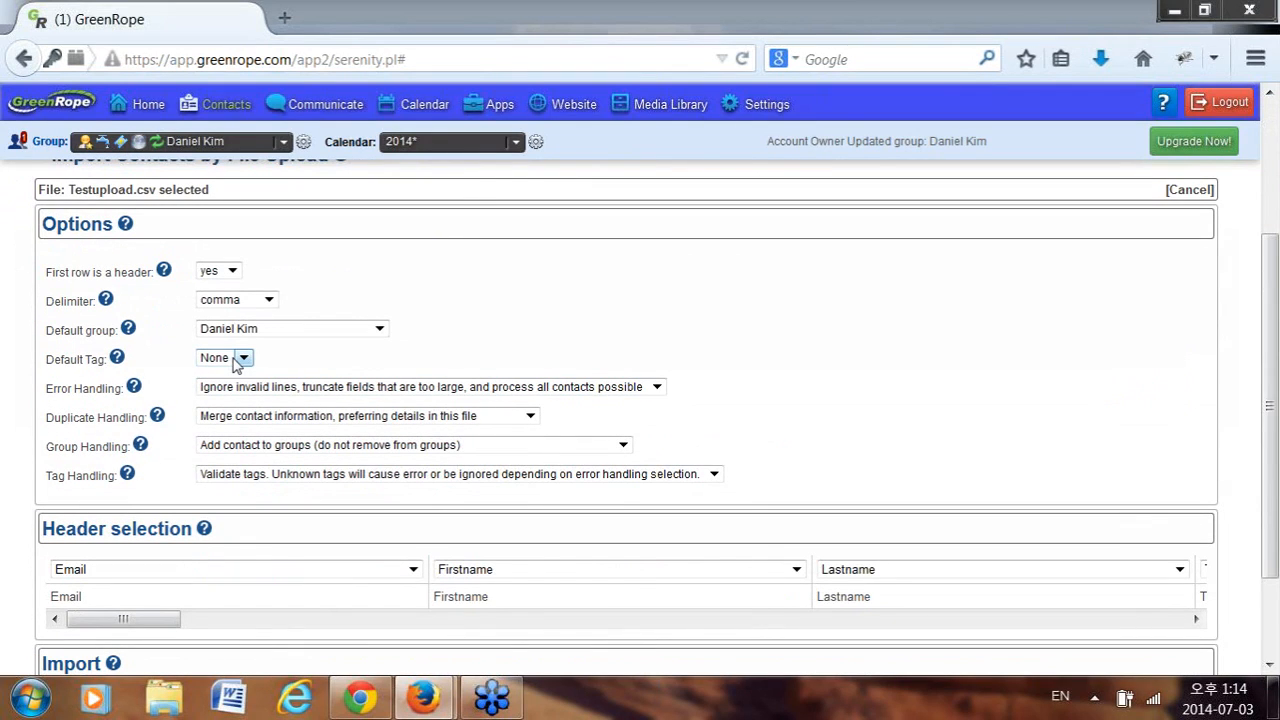
pyautogui.click(238, 360)
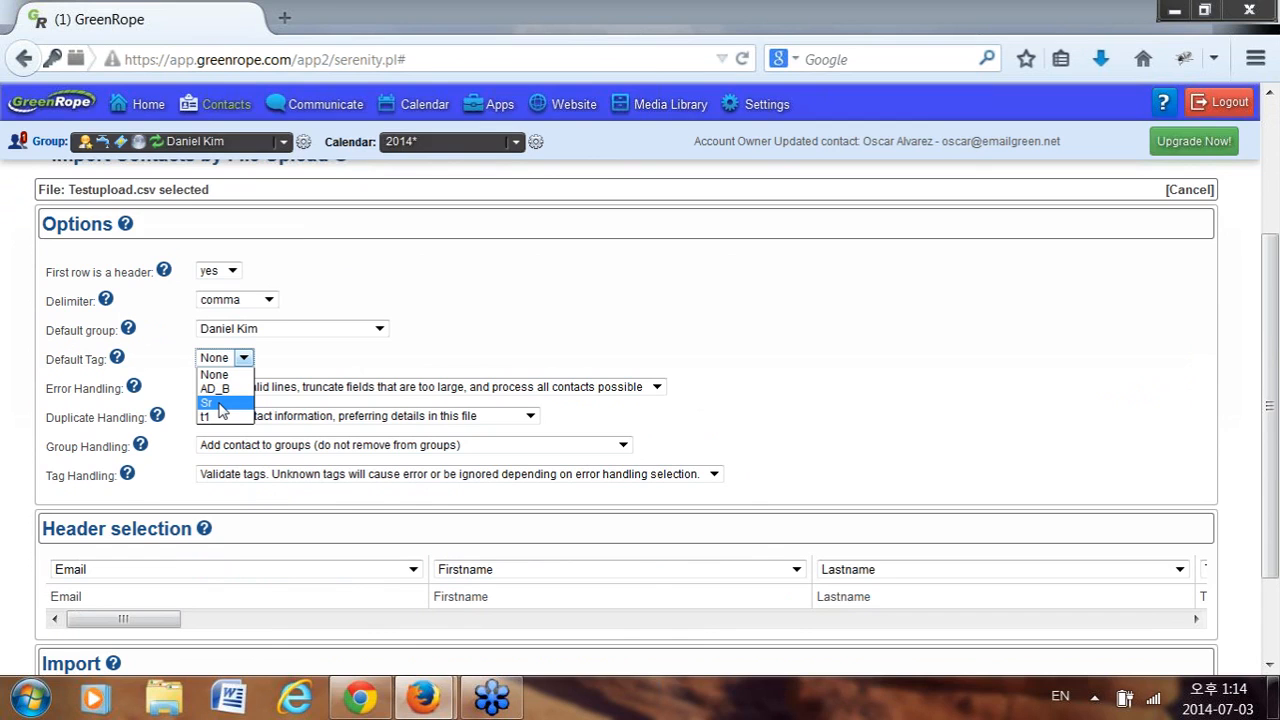
pyautogui.click(487, 331)
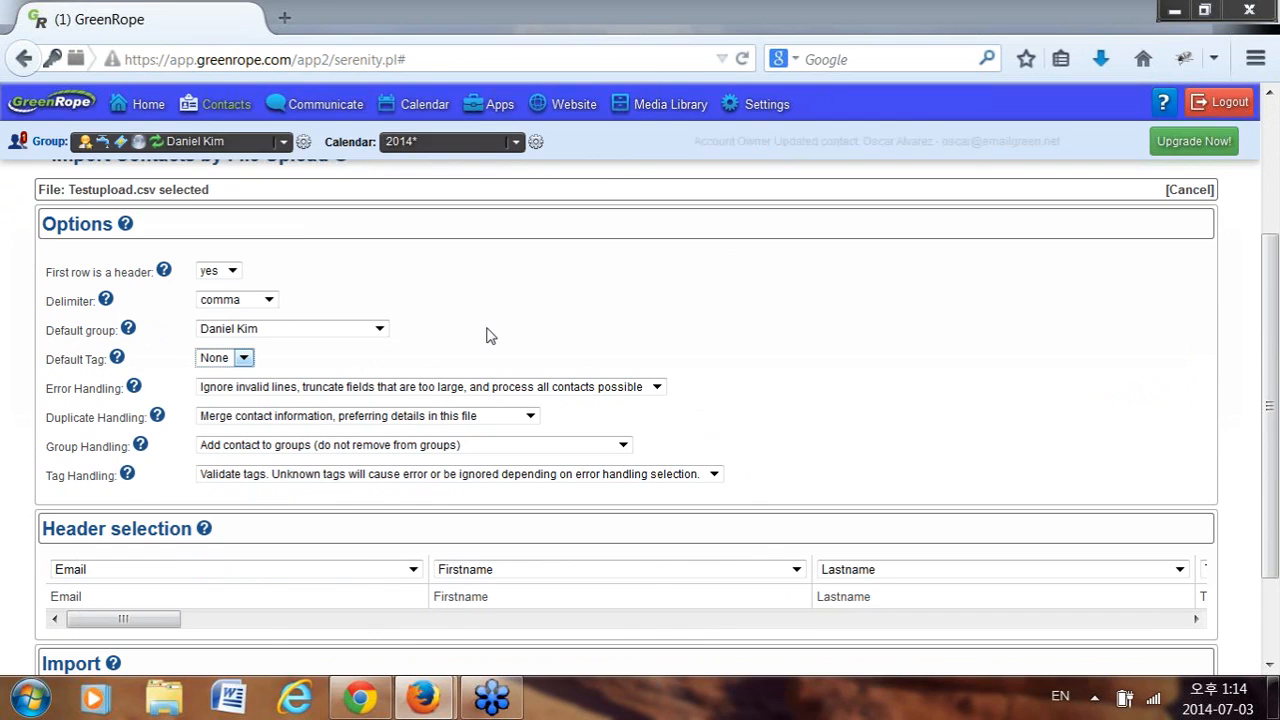
pyautogui.click(318, 390)
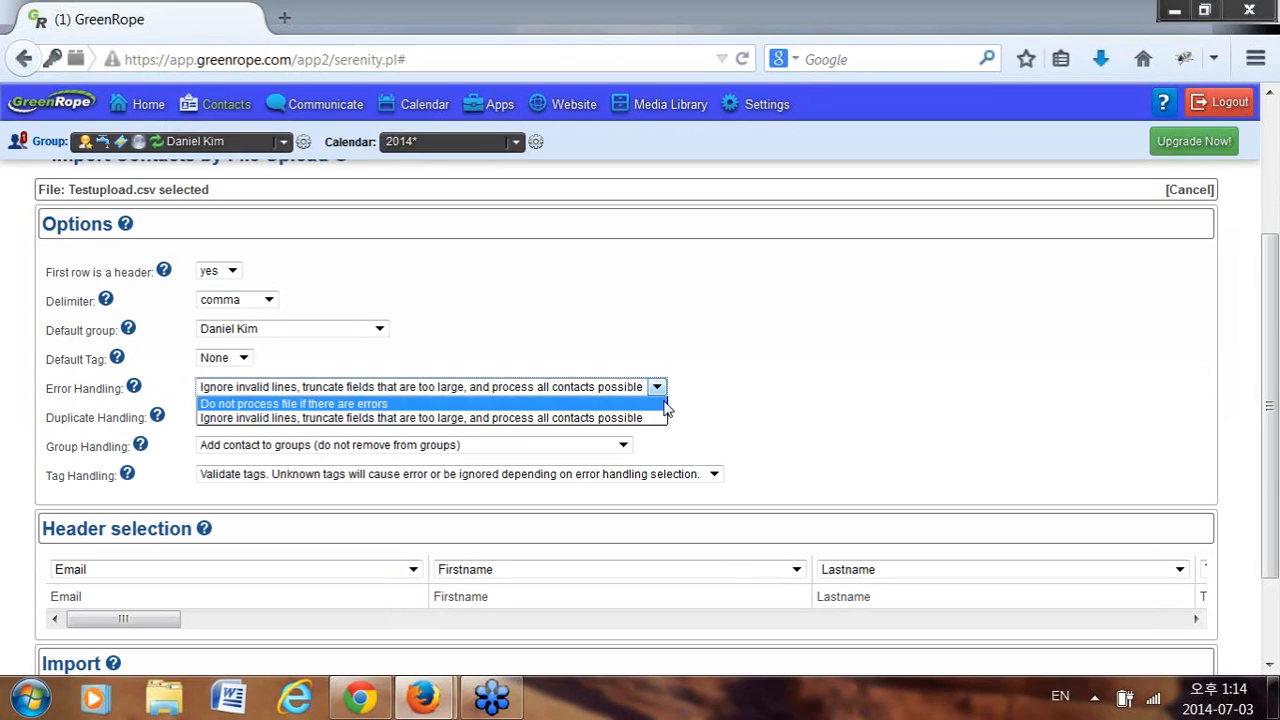
pyautogui.click(624, 418)
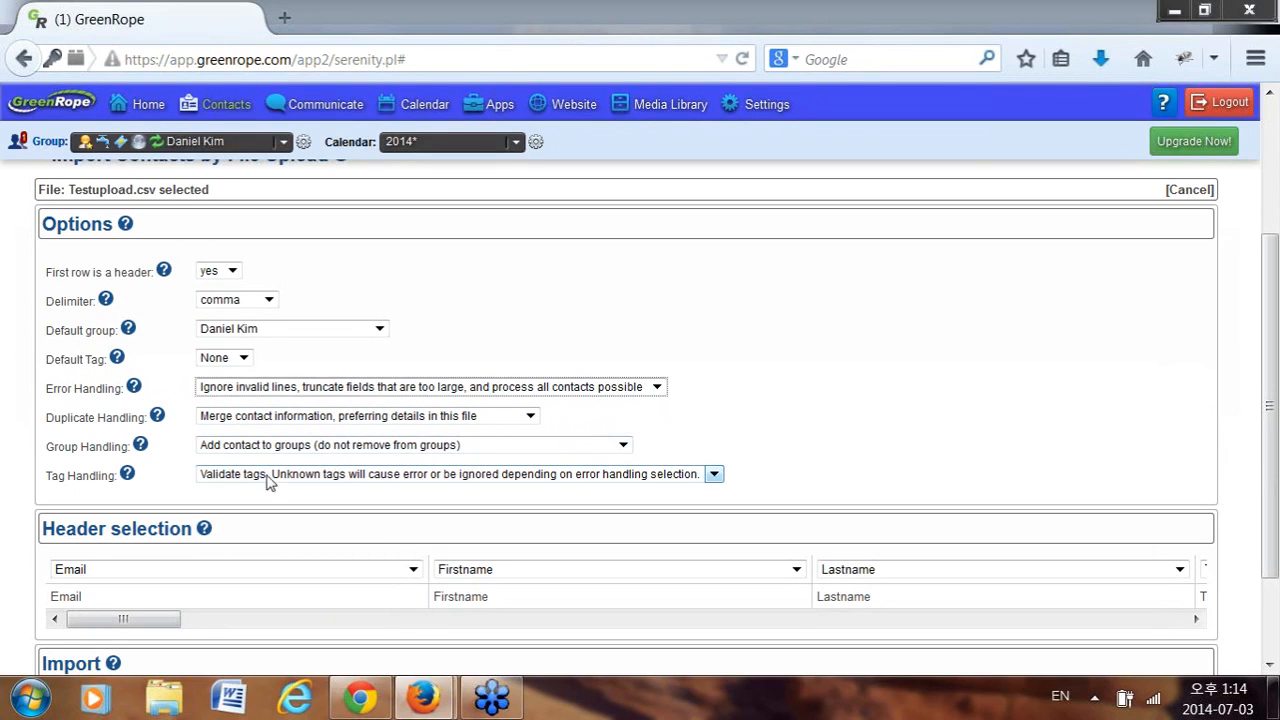
# Set Tag Handling to Create unknown tags and minimize both browser windows.
pyautogui.click(223, 482)
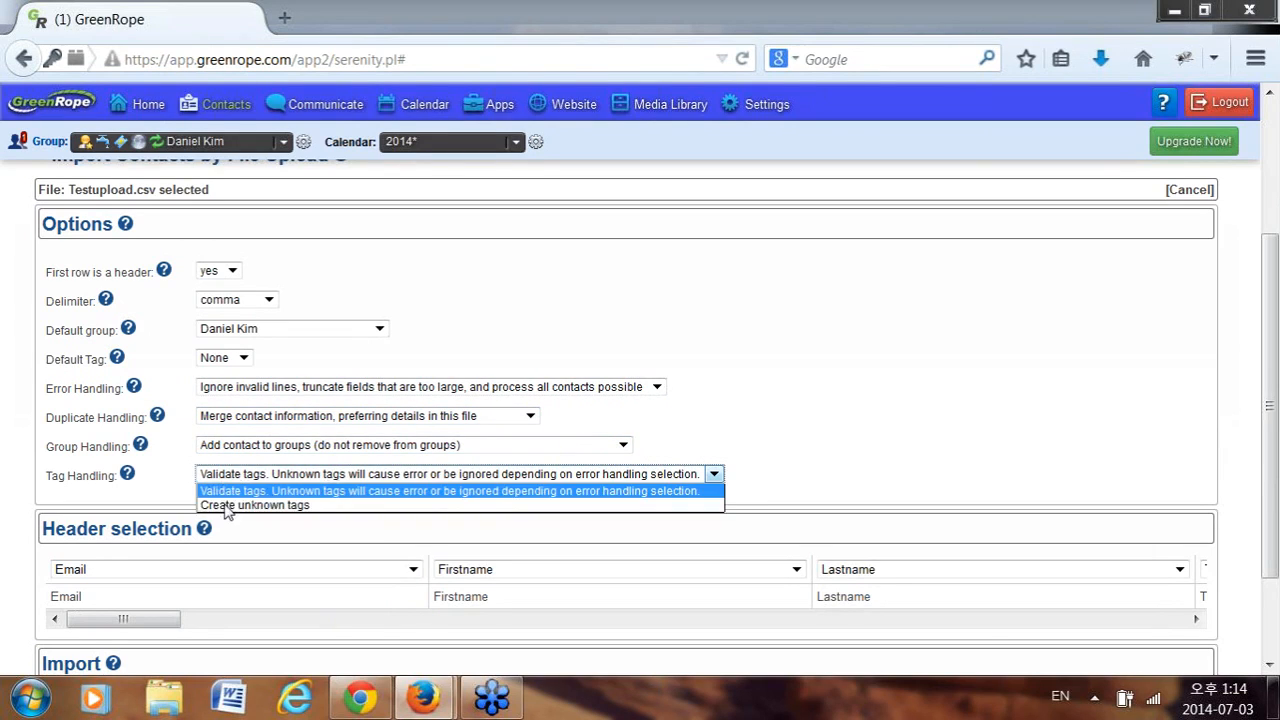
pyautogui.click(224, 510)
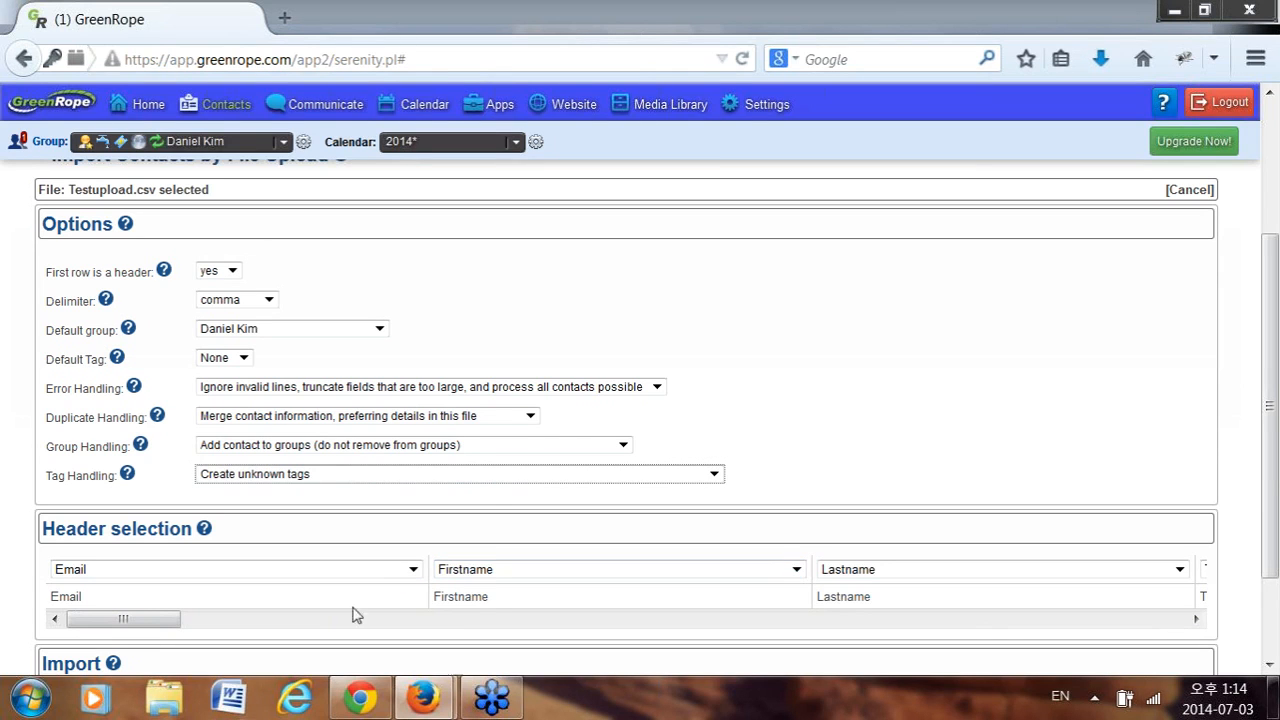
pyautogui.click(1176, 10)
pyautogui.click(1131, 13)
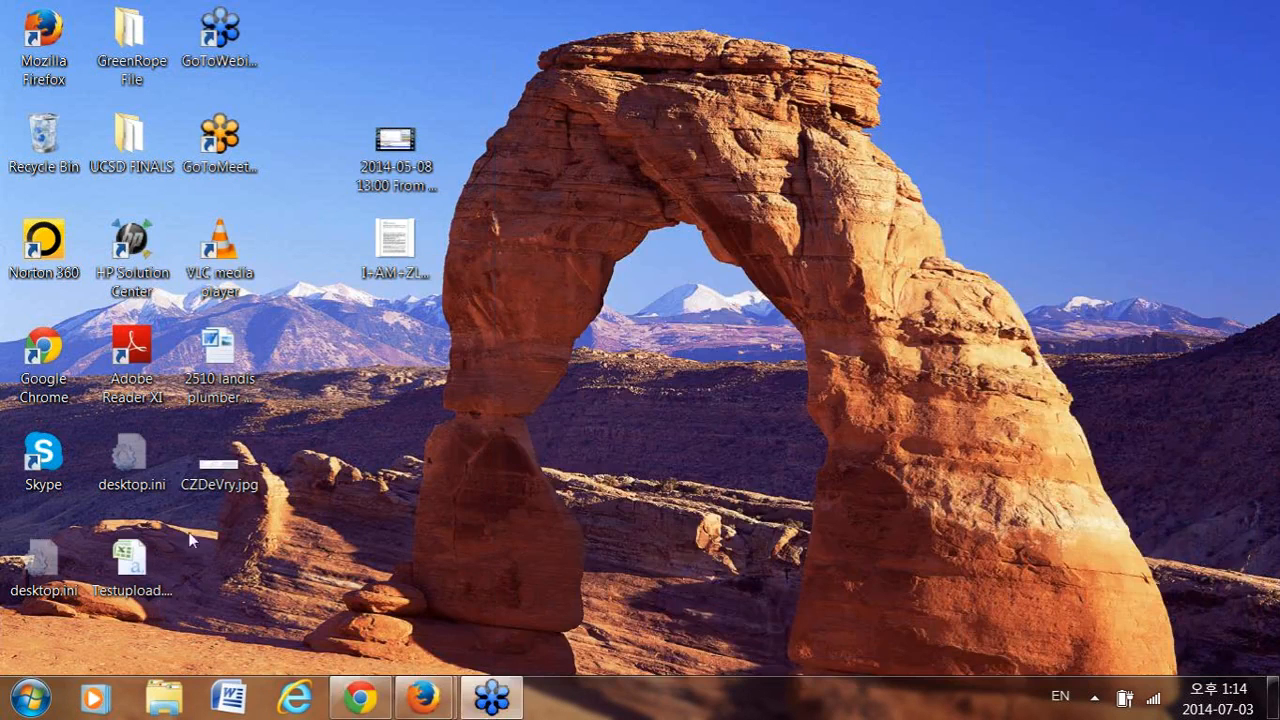
# Reopen Testupload.csv in Excel, check the Tags header and row-2 values, then return to A2.
pyautogui.doubleClick(145, 571)
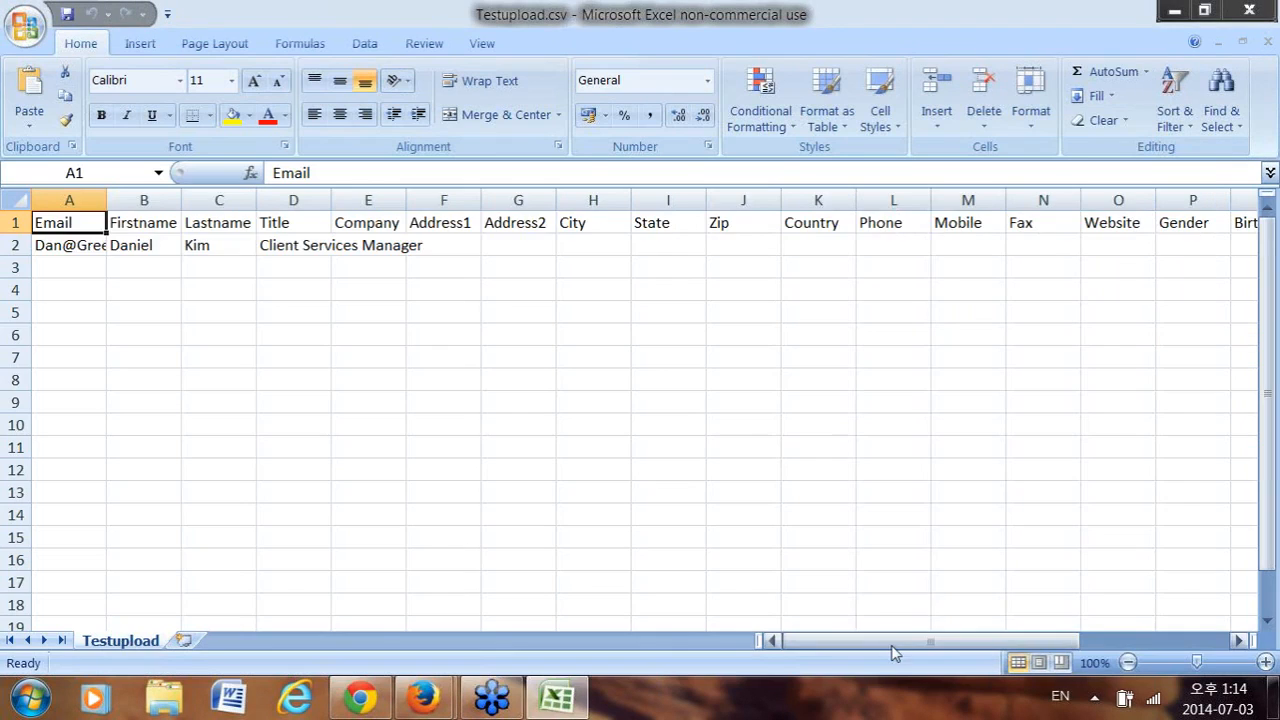
pyautogui.moveTo(894, 651); pyautogui.dragTo(1045, 652)
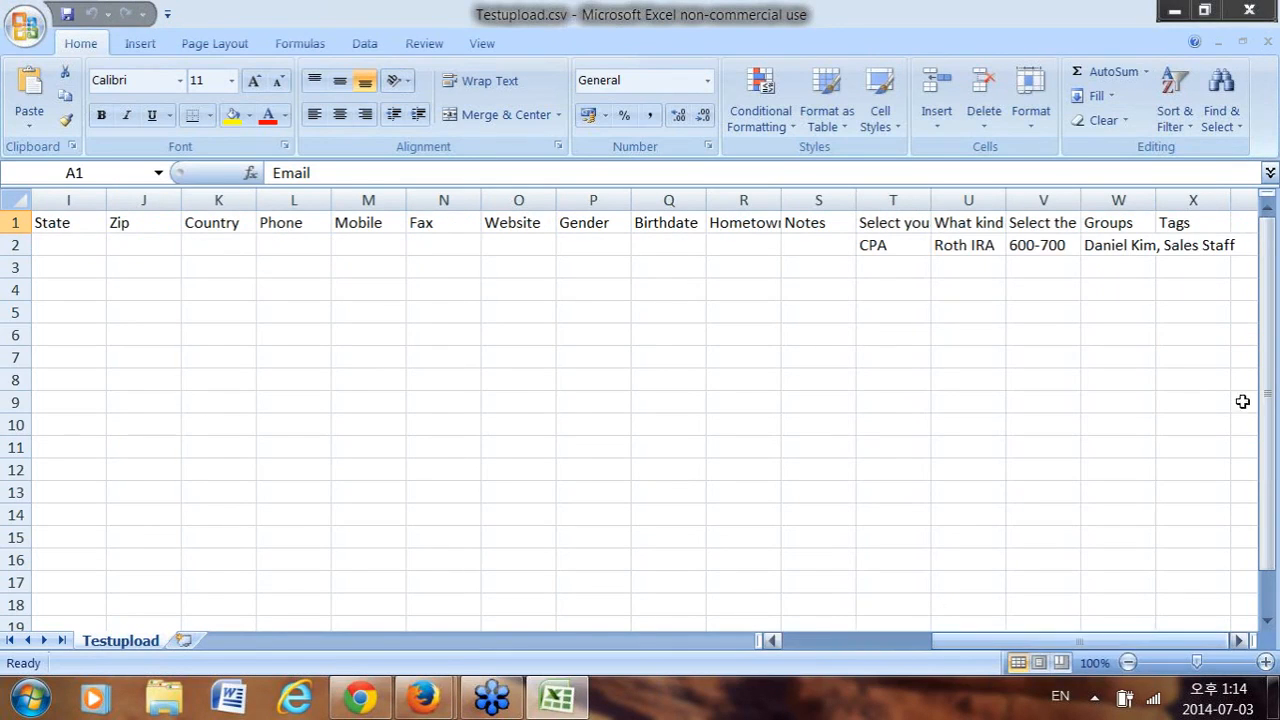
pyautogui.click(1194, 223)
pyautogui.click(1196, 248)
pyautogui.click(1188, 224)
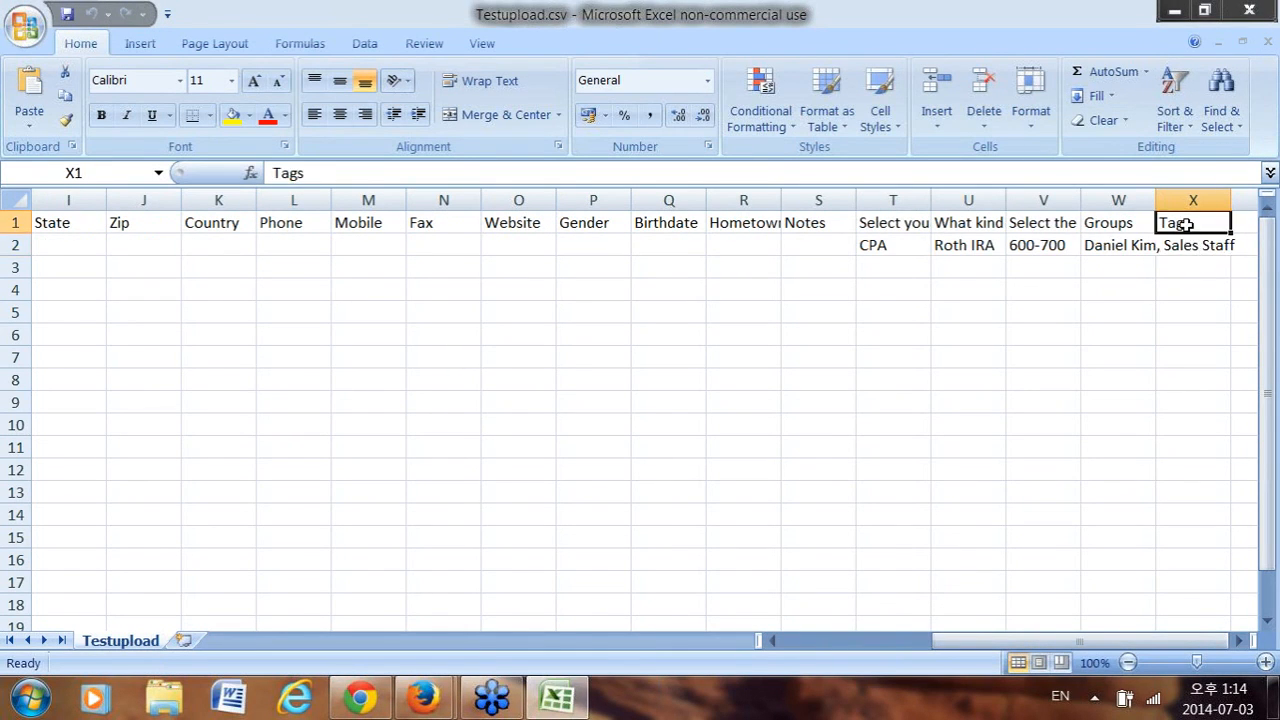
pyautogui.click(1185, 245)
pyautogui.moveTo(1022, 643); pyautogui.dragTo(874, 643)
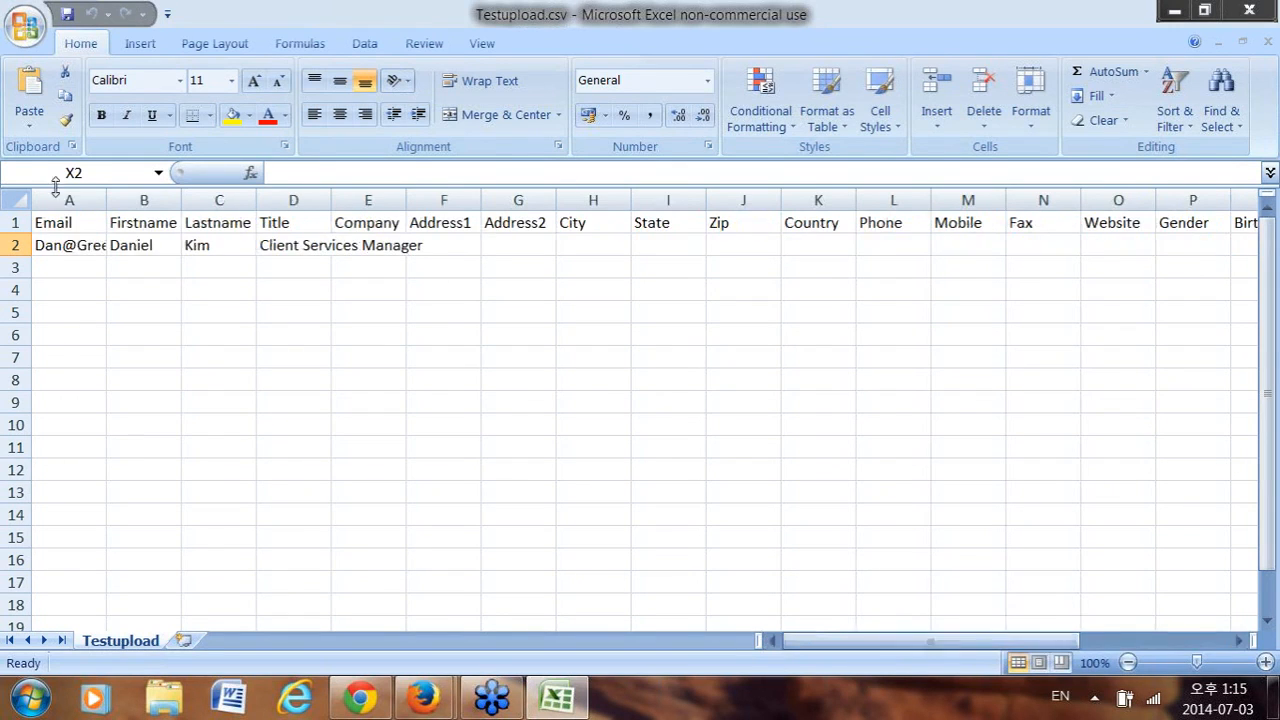
pyautogui.click(67, 249)
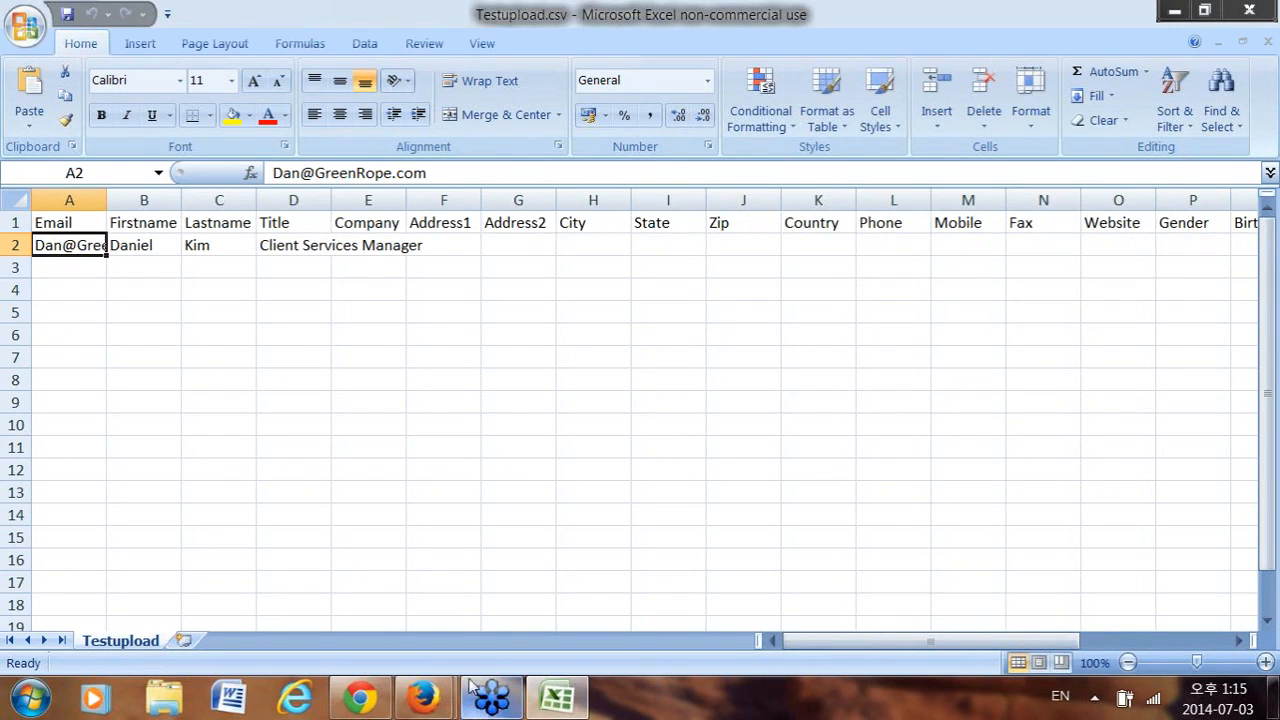
# Back in GreenRope, change Tag Handling to Validate tags.
pyautogui.moveTo(427, 710)
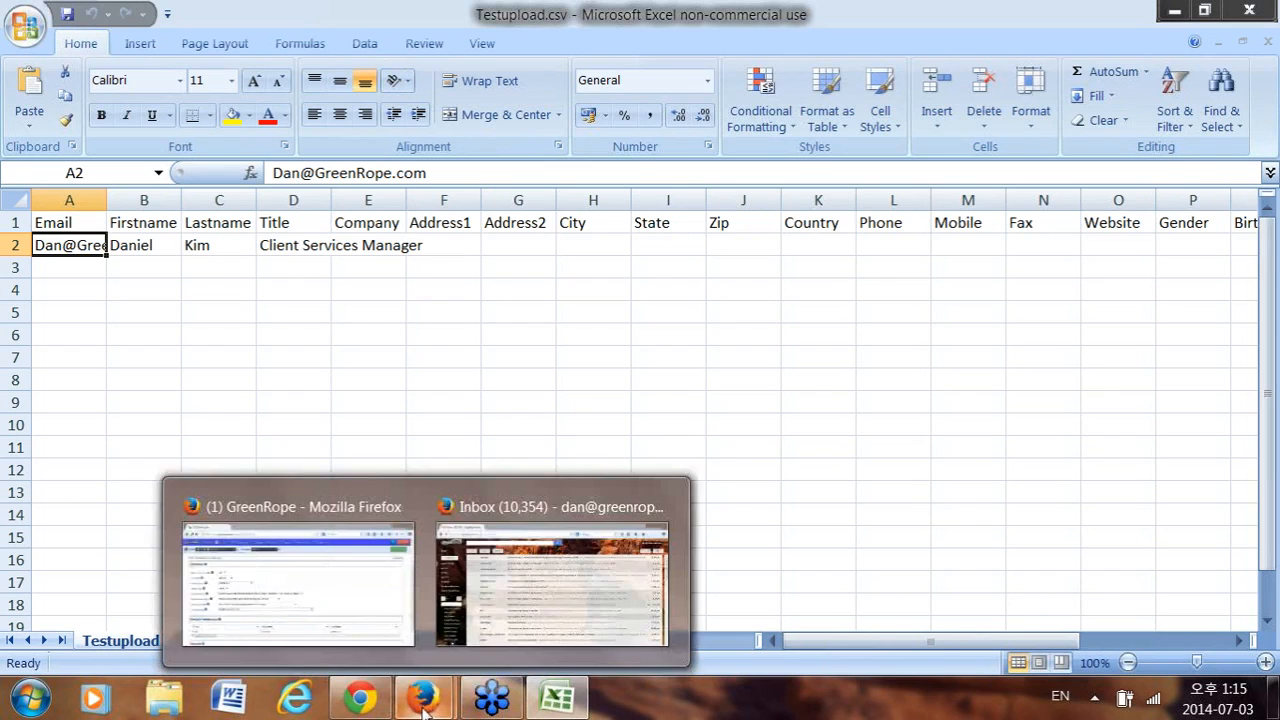
pyautogui.click(275, 598)
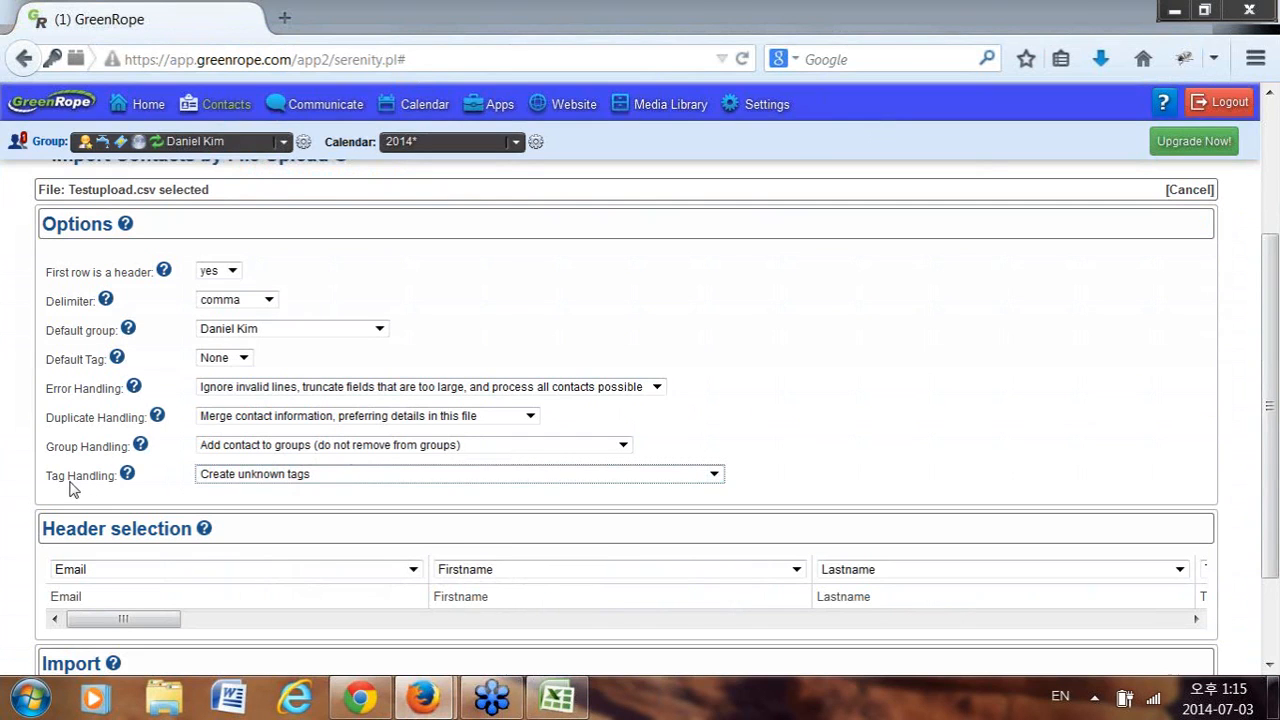
pyautogui.click(306, 474)
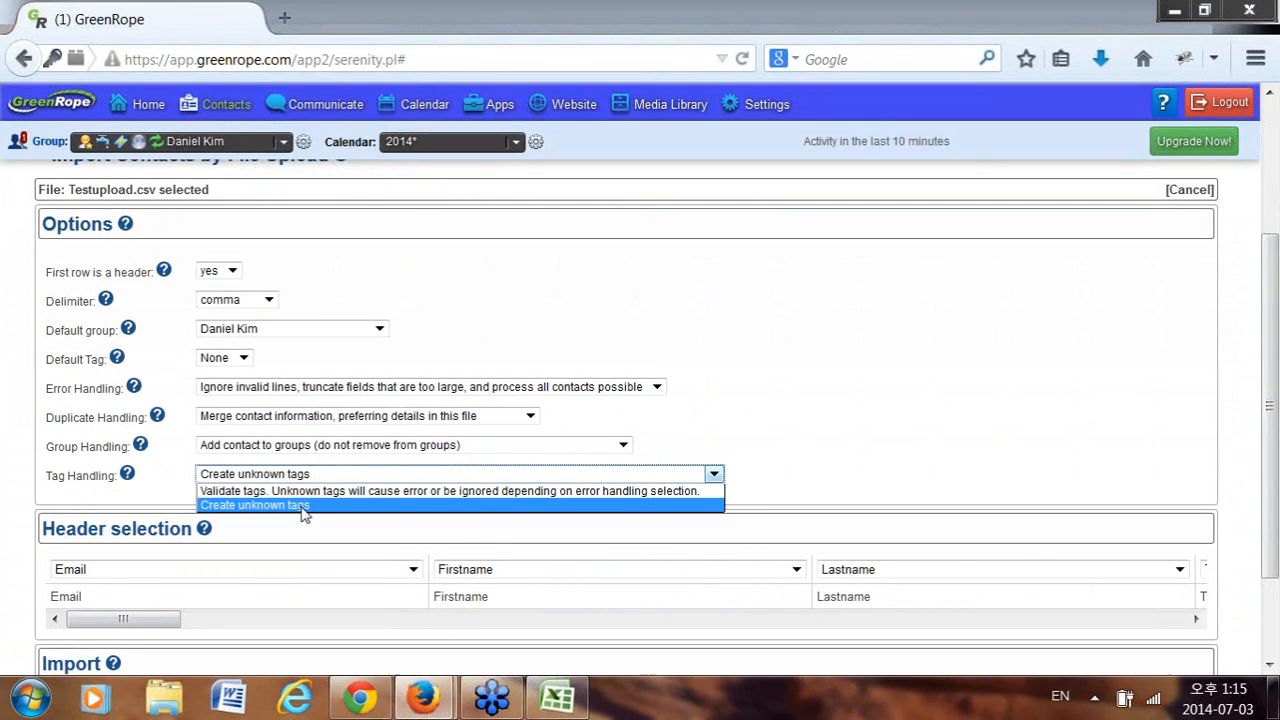
pyautogui.click(318, 491)
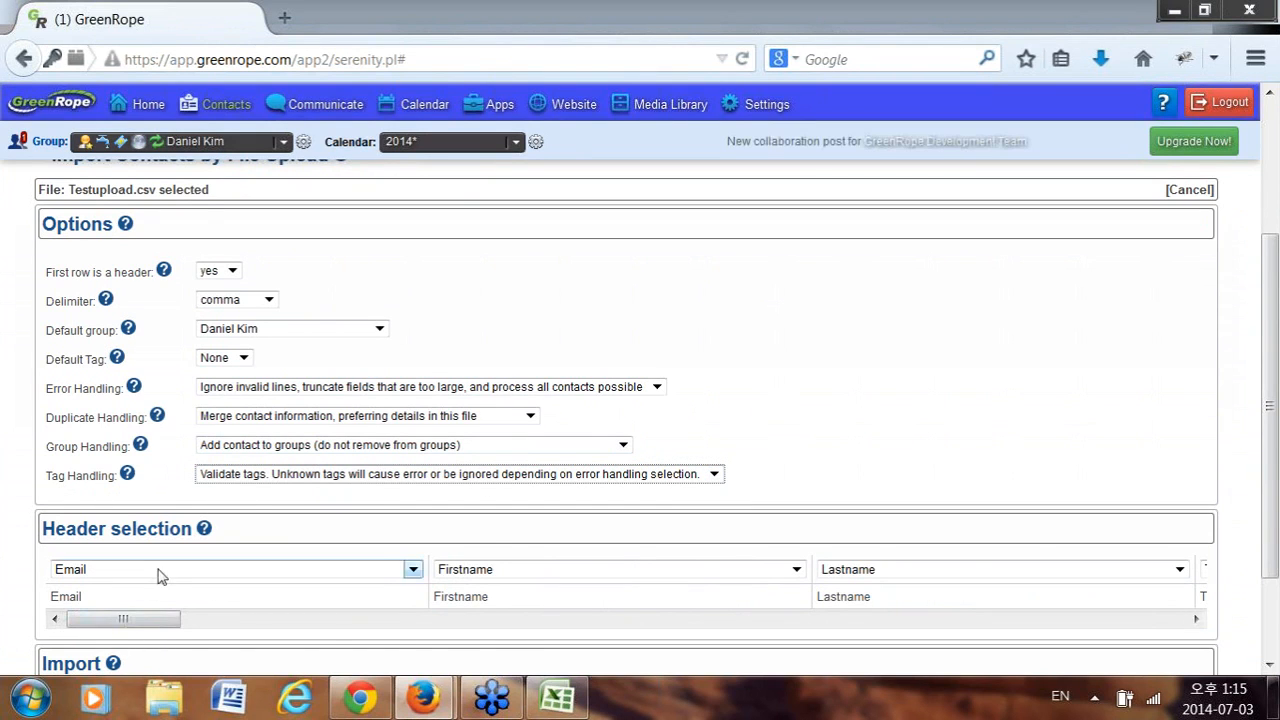
pyautogui.scroll(-2, 157, 576)
pyautogui.scroll(2, 340, 308)
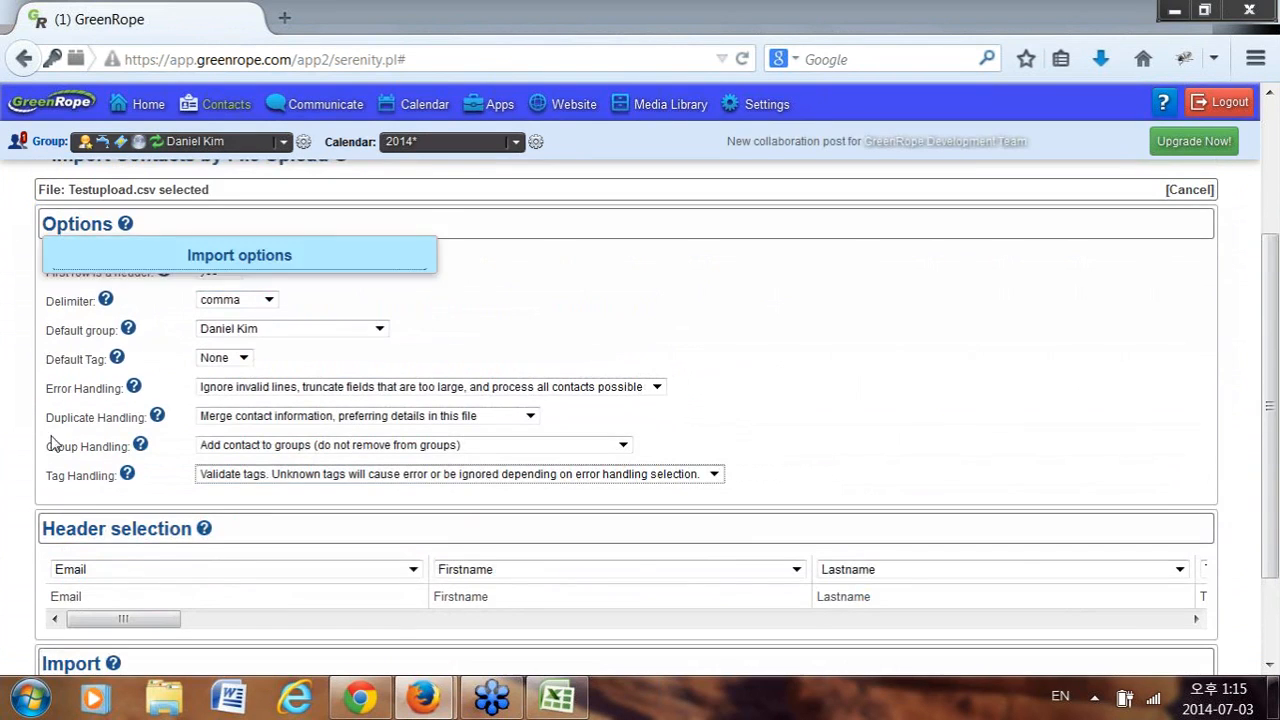
pyautogui.scroll(-1, 15, 445)
pyautogui.scroll(-1, 15, 445)
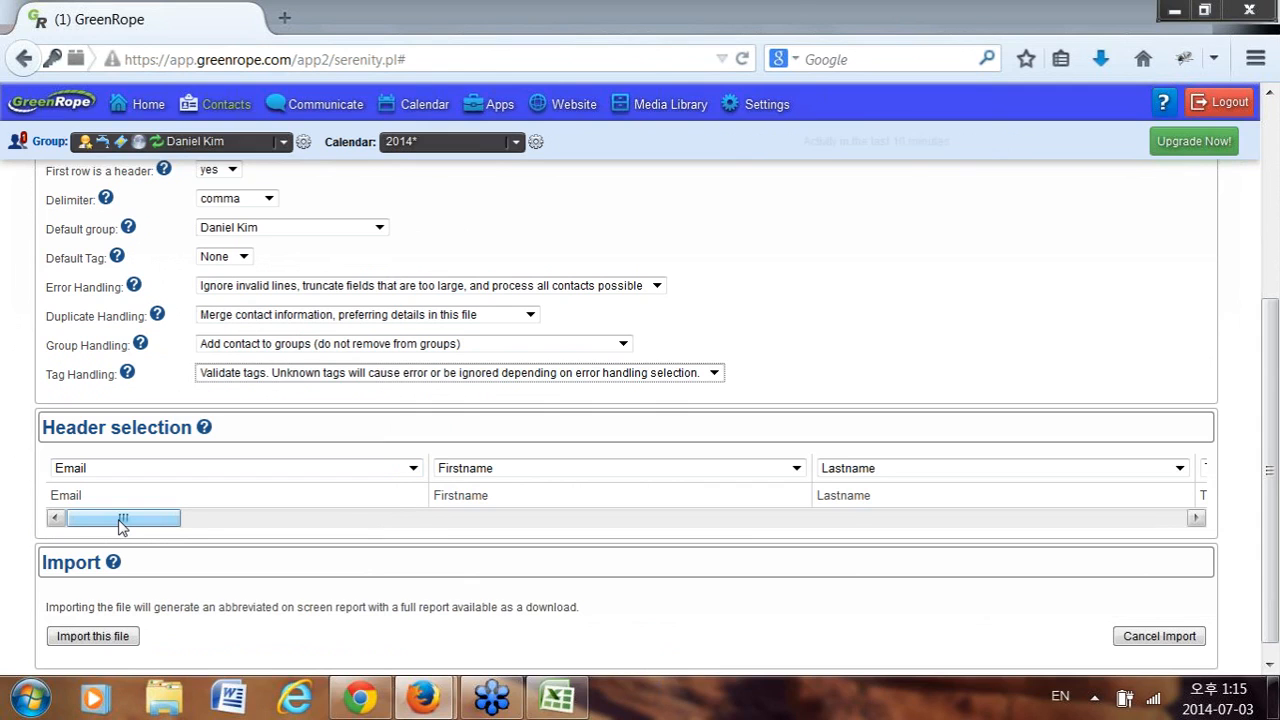
# Map the profession and financial advice columns to their All Groups fields.
pyautogui.moveTo(123, 522); pyautogui.dragTo(990, 516)
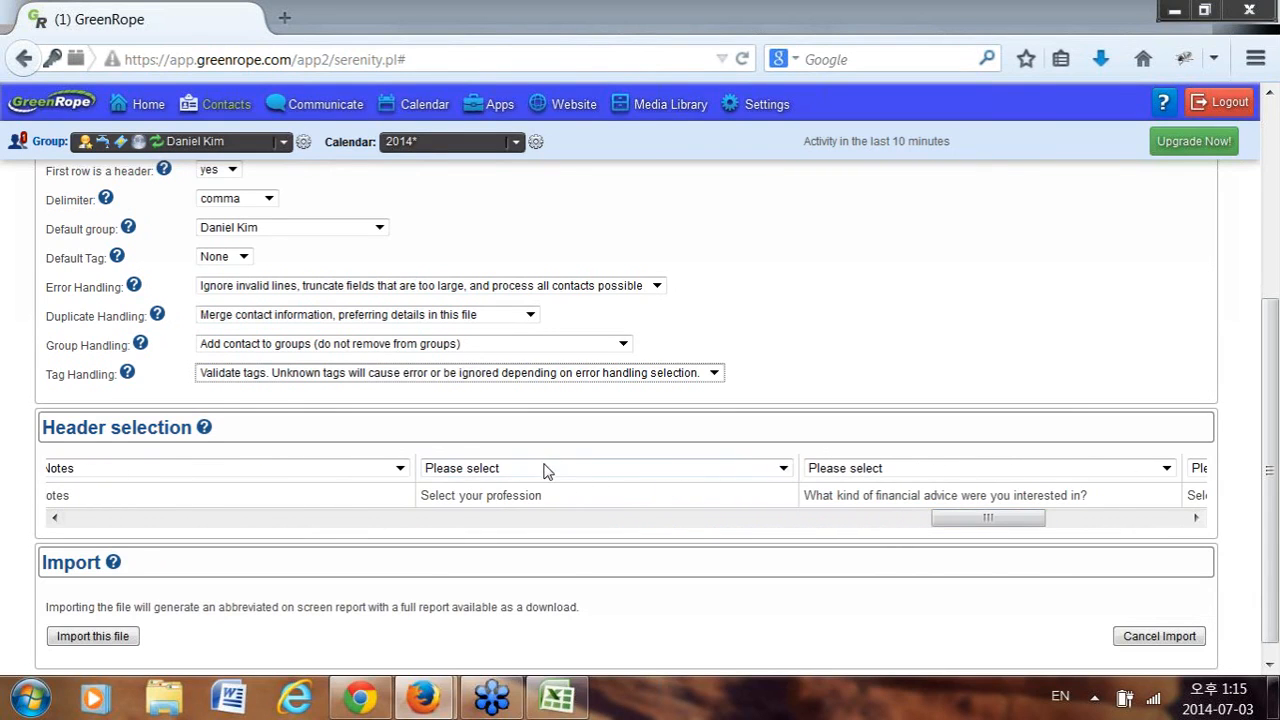
pyautogui.click(529, 505)
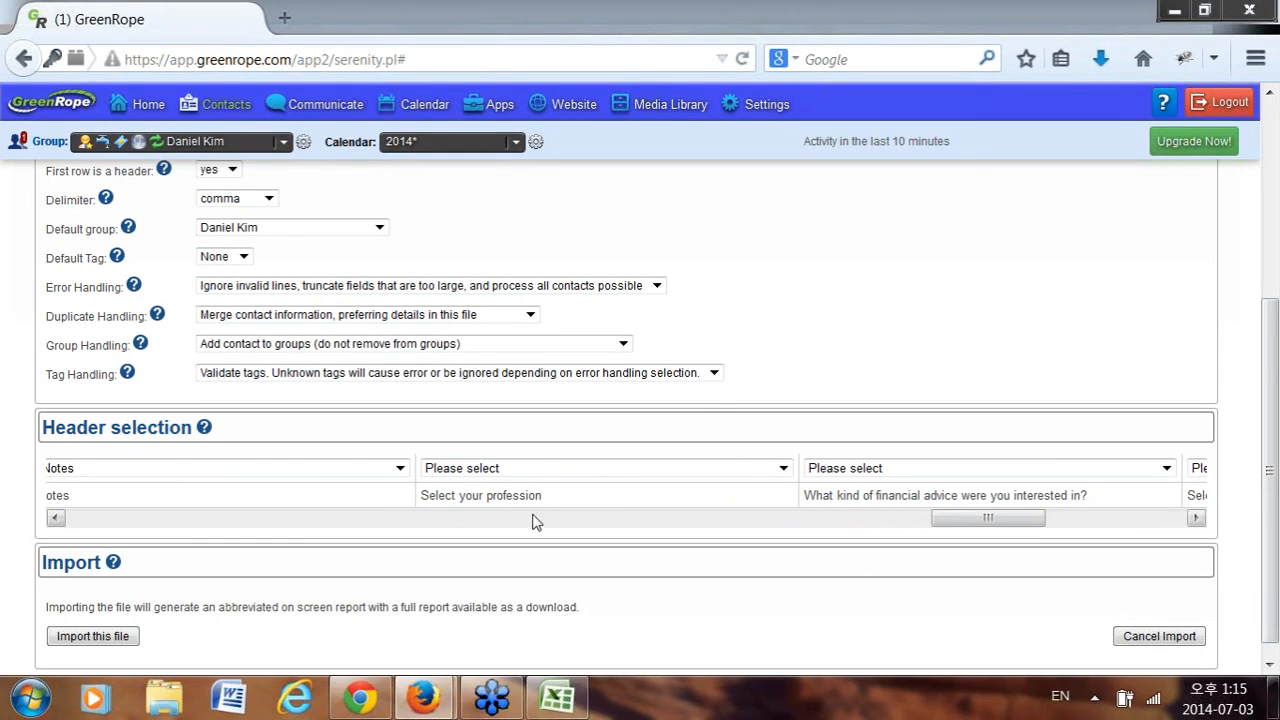
pyautogui.click(623, 470)
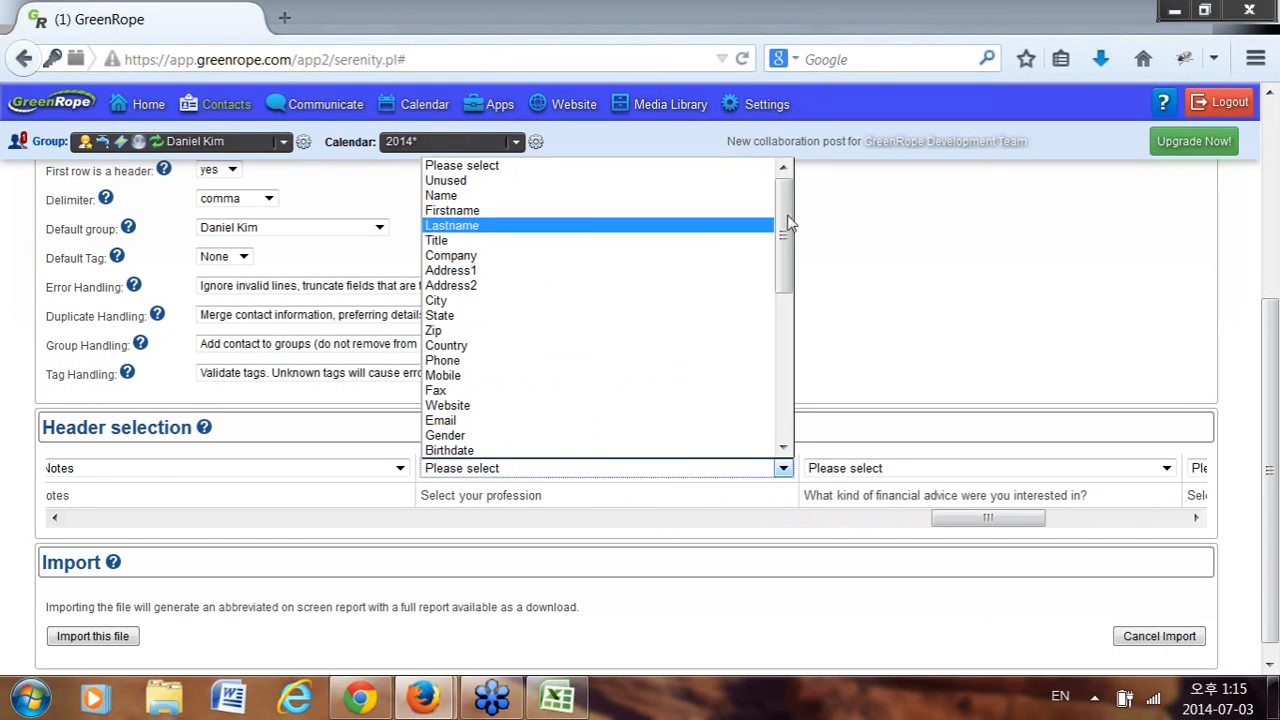
pyautogui.moveTo(785, 203); pyautogui.dragTo(785, 368)
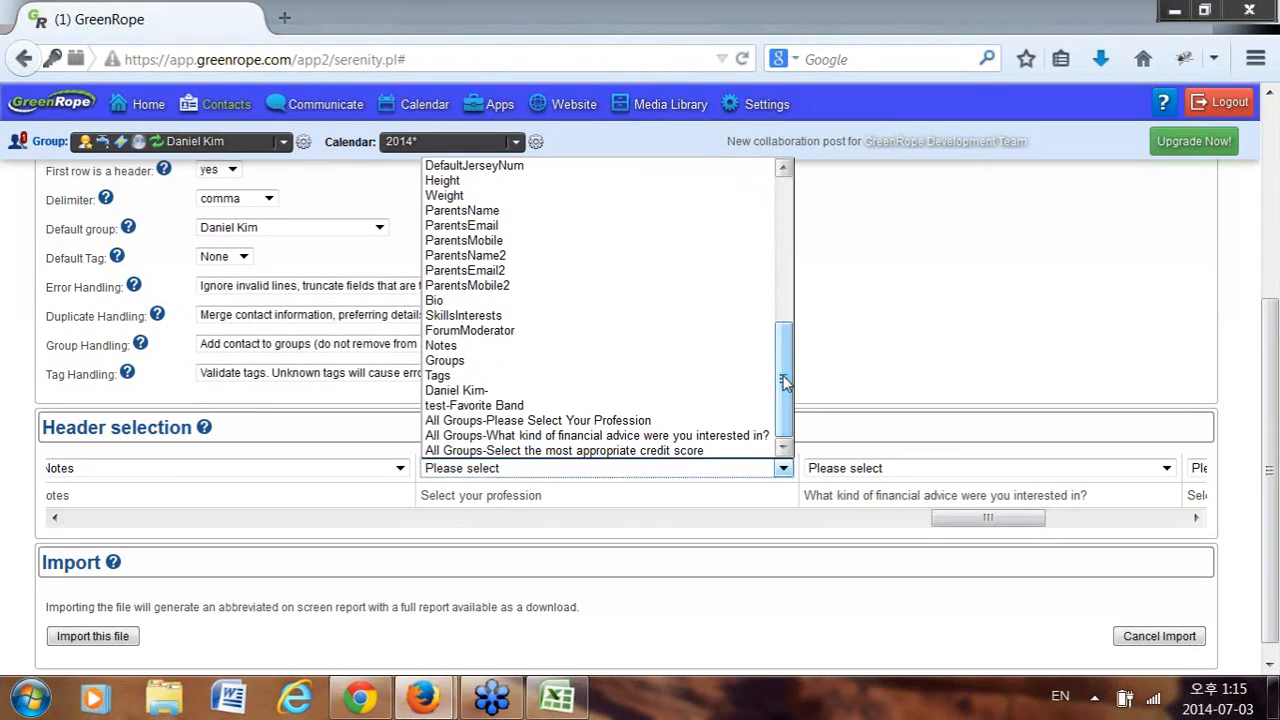
pyautogui.click(603, 421)
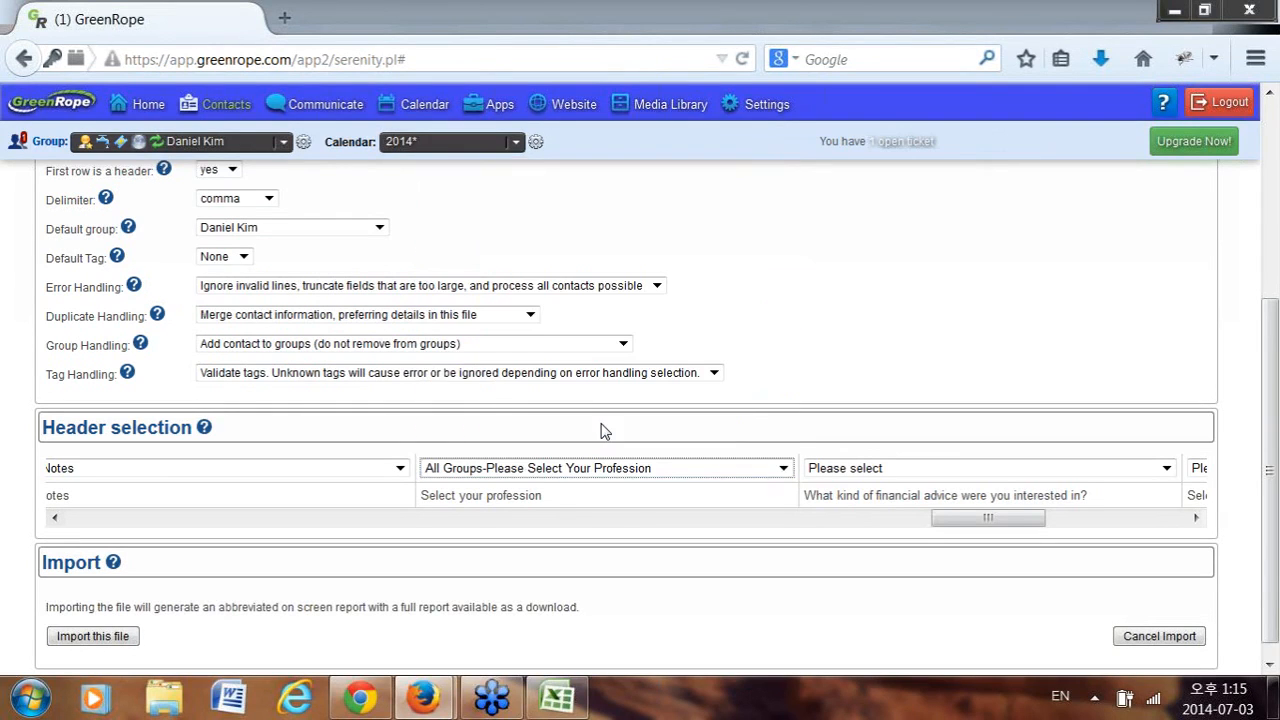
pyautogui.click(968, 470)
pyautogui.scroll(-7, 990, 410)
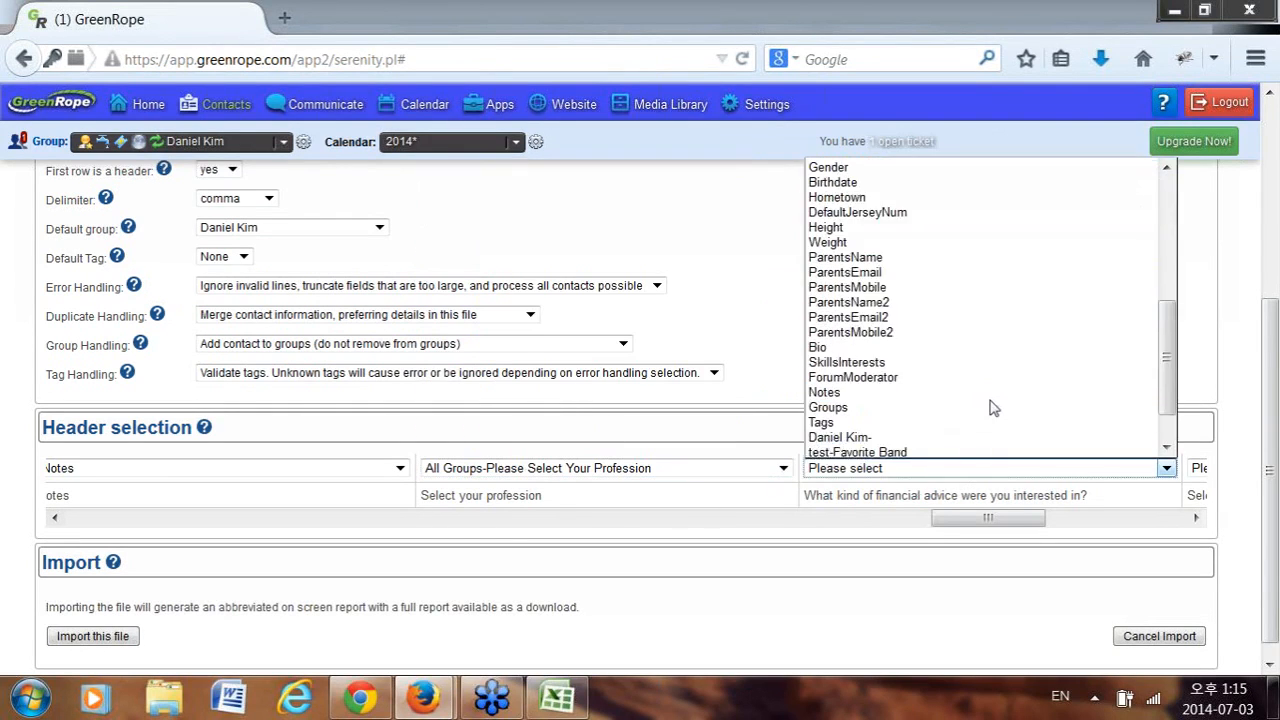
pyautogui.click(982, 439)
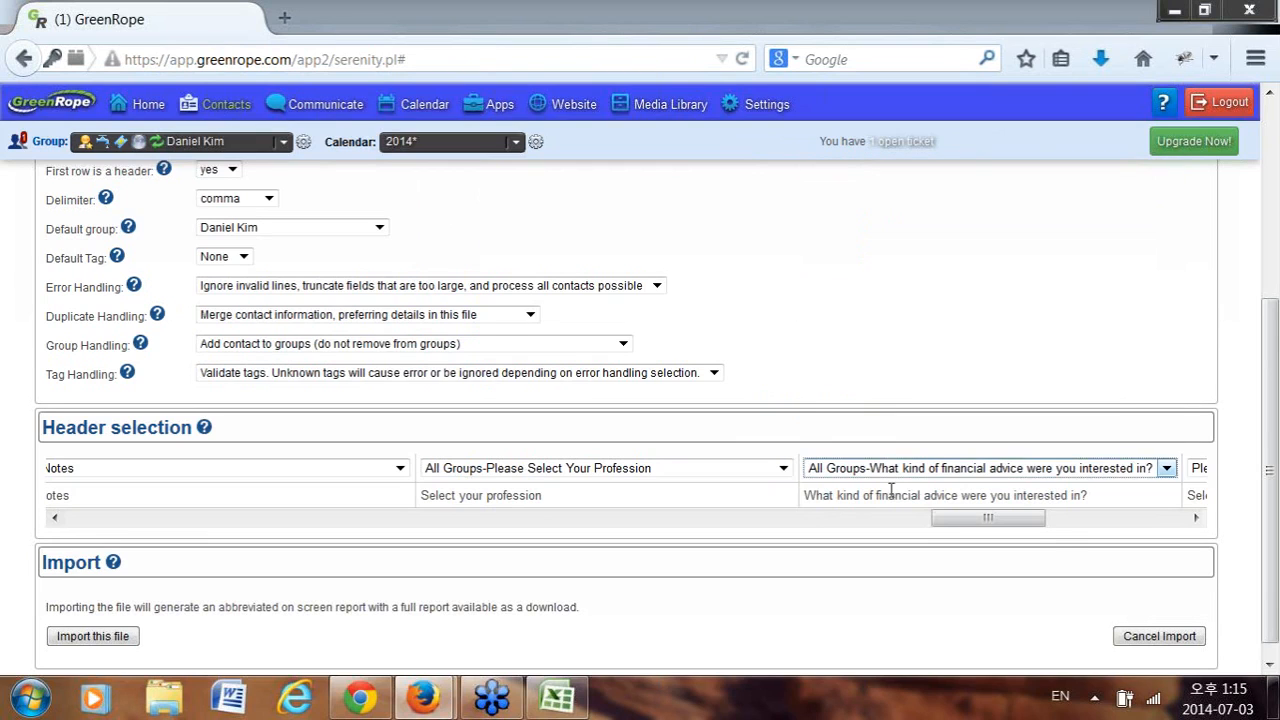
# Map the credit score column to its All Groups field.
pyautogui.moveTo(991, 517); pyautogui.dragTo(1082, 522)
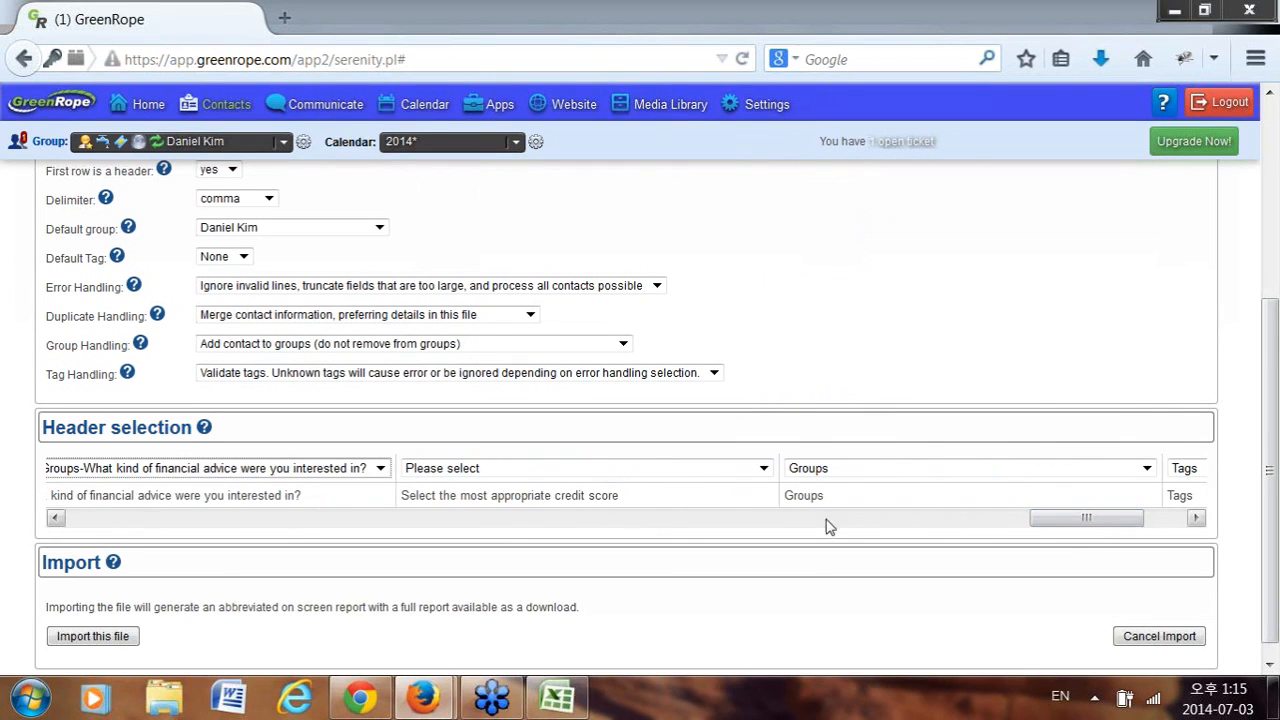
pyautogui.click(666, 470)
pyautogui.scroll(-2, 645, 421)
pyautogui.scroll(-5, 645, 421)
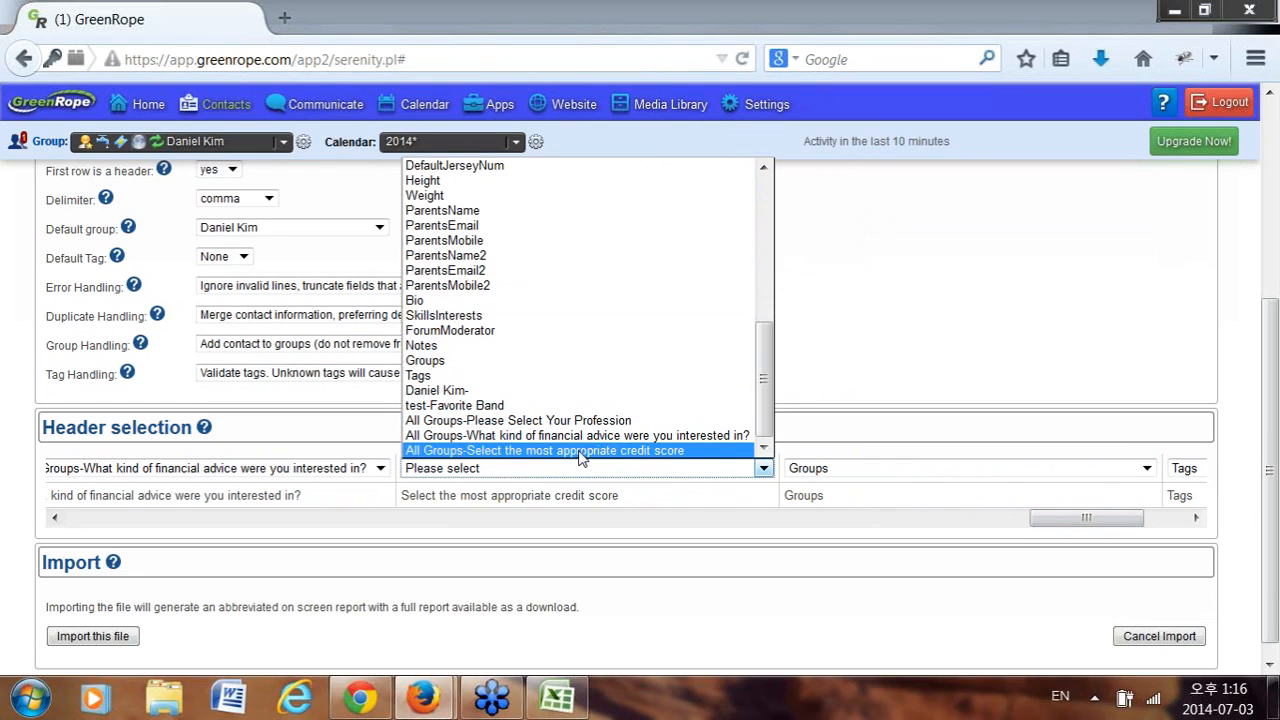
pyautogui.click(598, 452)
# Scroll across the header selection to review the remaining column mappings.
pyautogui.moveTo(1075, 533); pyautogui.dragTo(1105, 531)
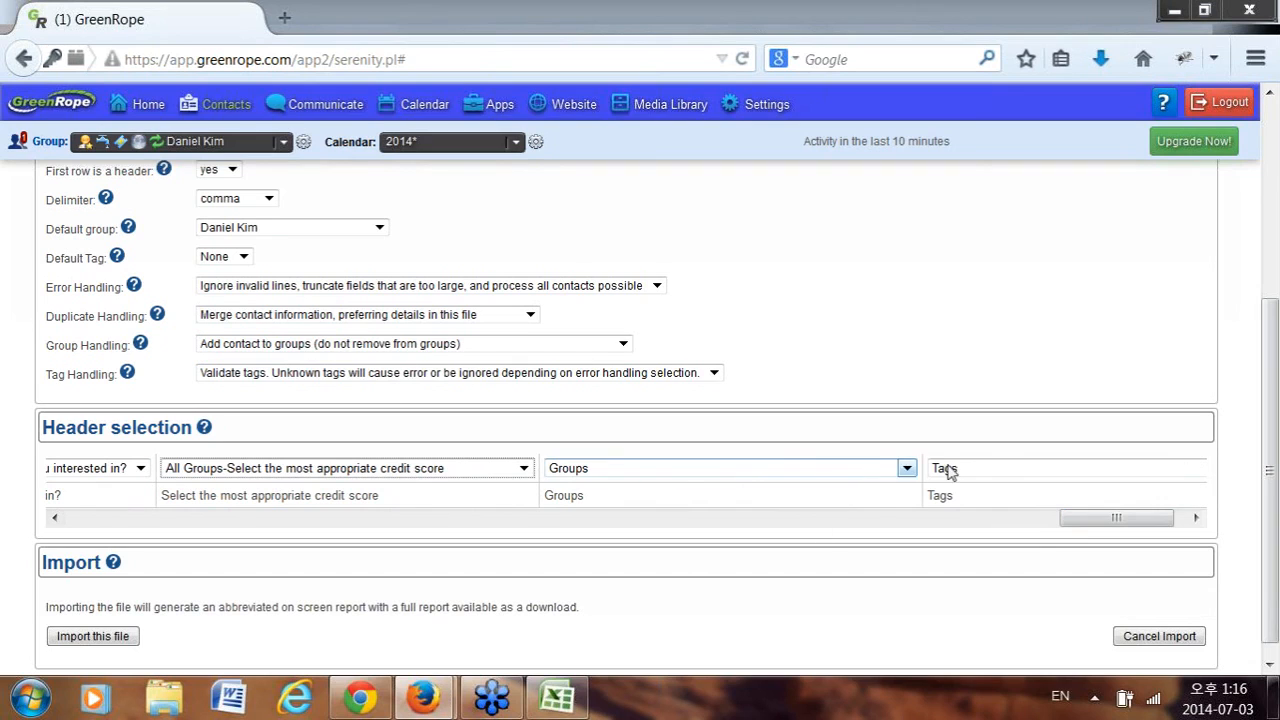
pyautogui.click(1198, 517)
pyautogui.moveTo(1170, 520); pyautogui.dragTo(1004, 519)
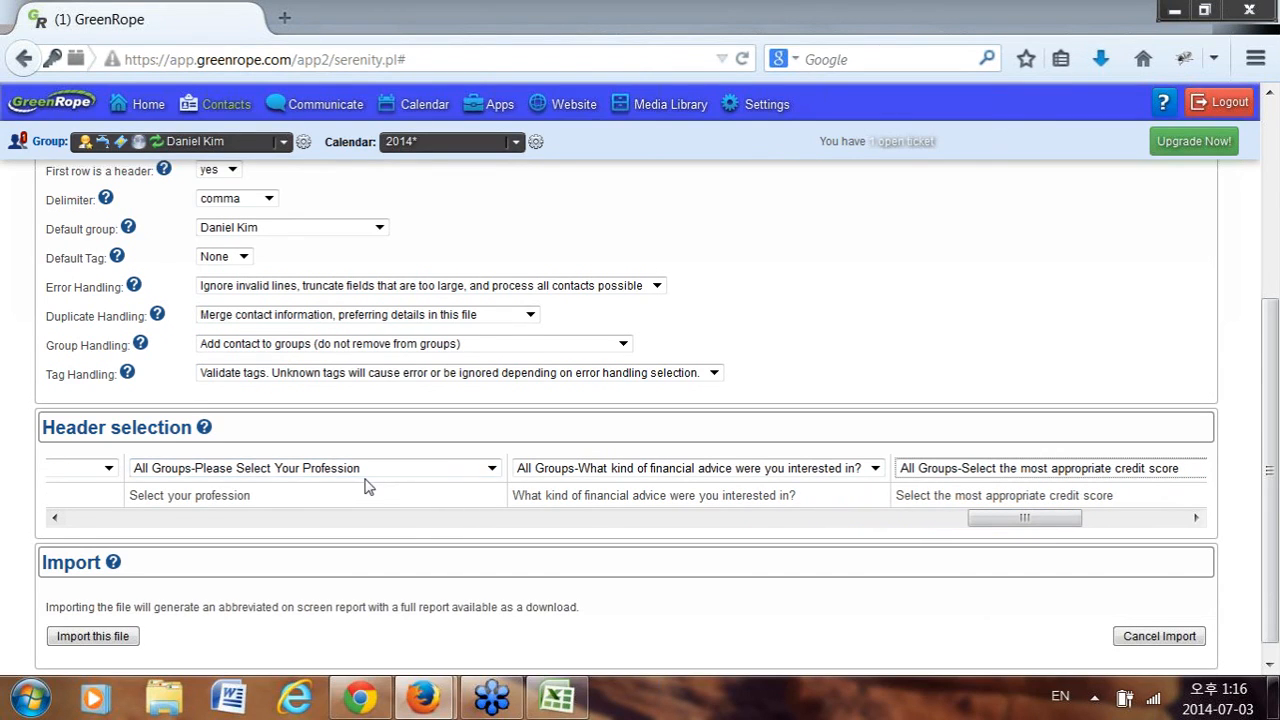
pyautogui.moveTo(1029, 517); pyautogui.dragTo(1065, 527)
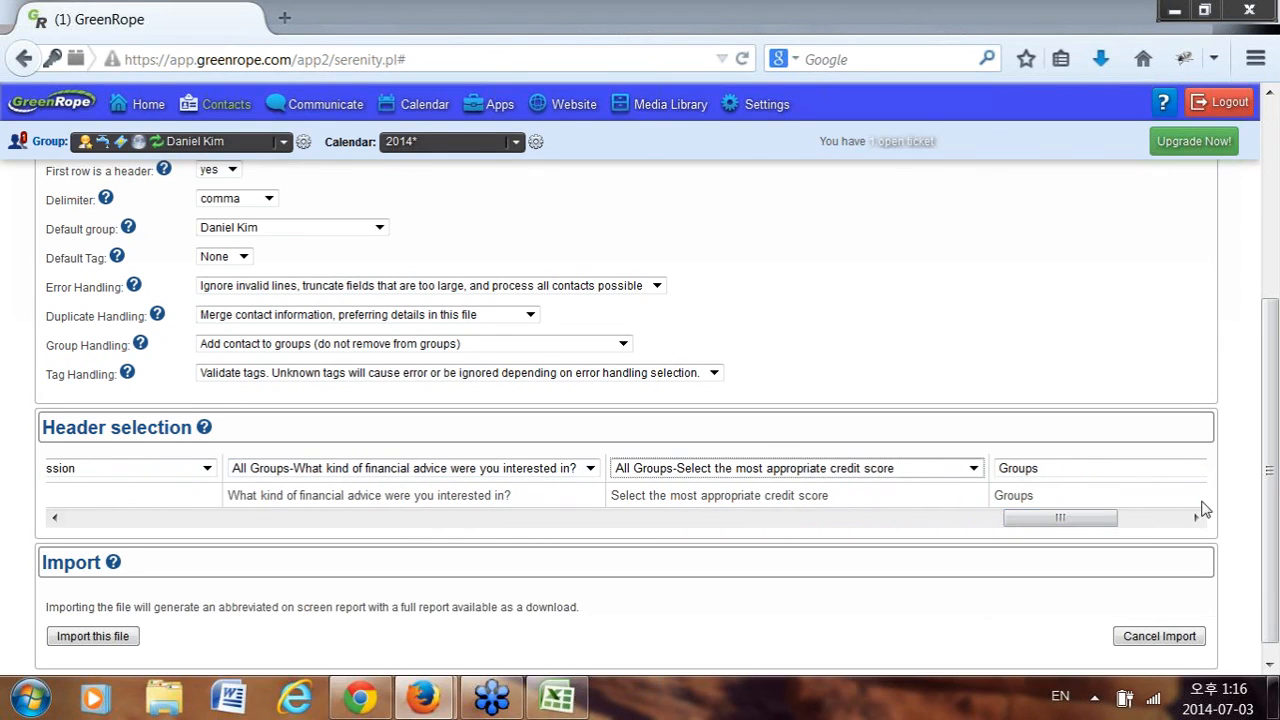
pyautogui.click(1166, 523)
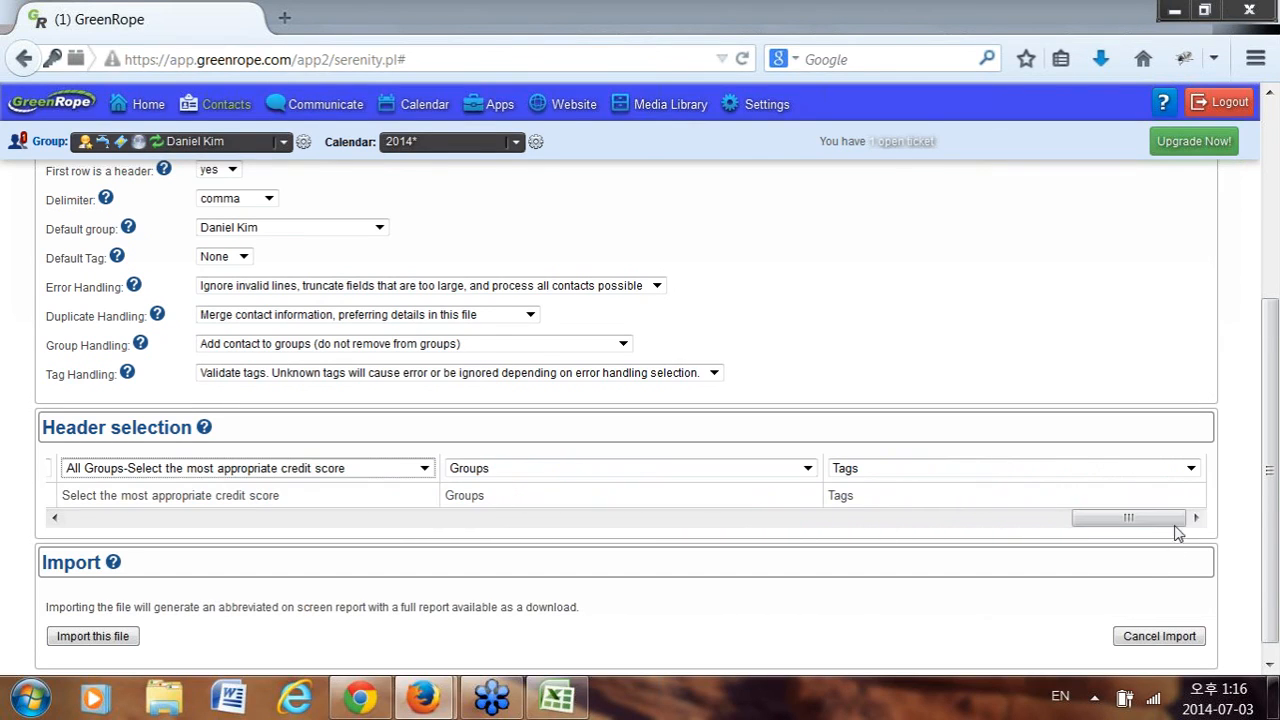
pyautogui.moveTo(1108, 527); pyautogui.dragTo(3, 543)
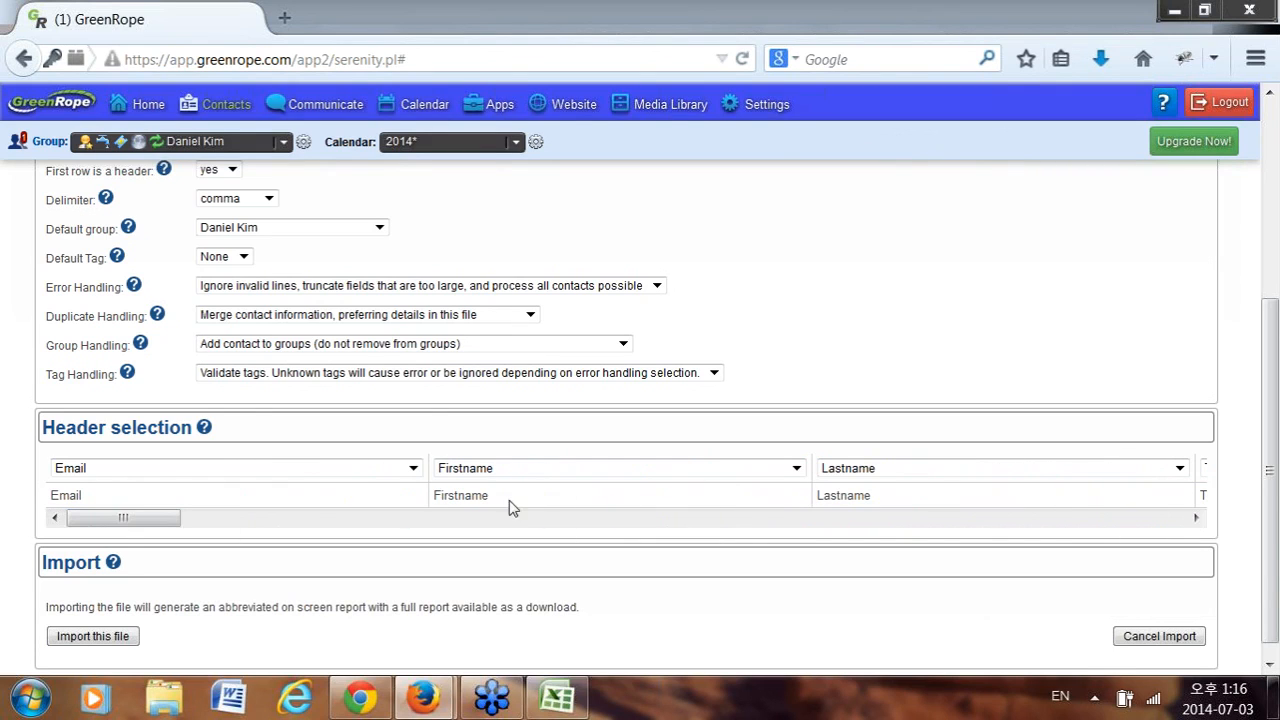
# Import Testupload.csv and open its report showing one duplicate contact merged.
pyautogui.click(104, 642)
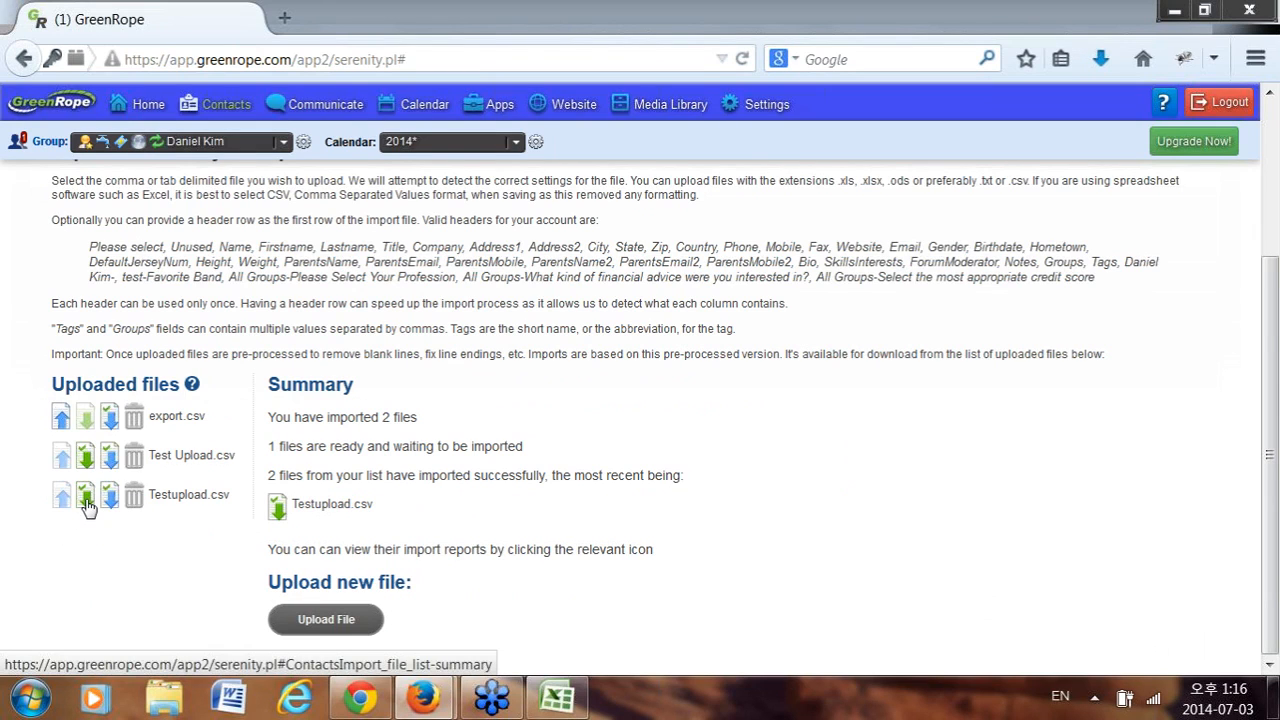
pyautogui.click(87, 505)
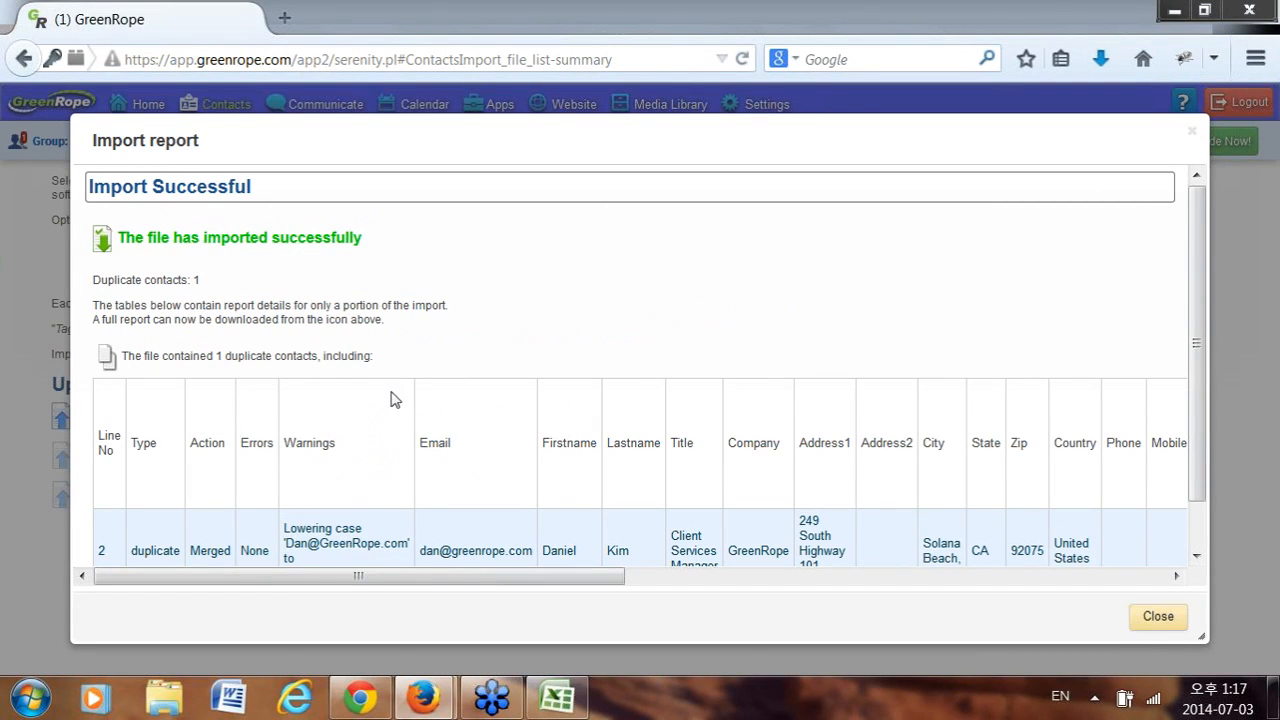
pyautogui.scroll(-1, 475, 500)
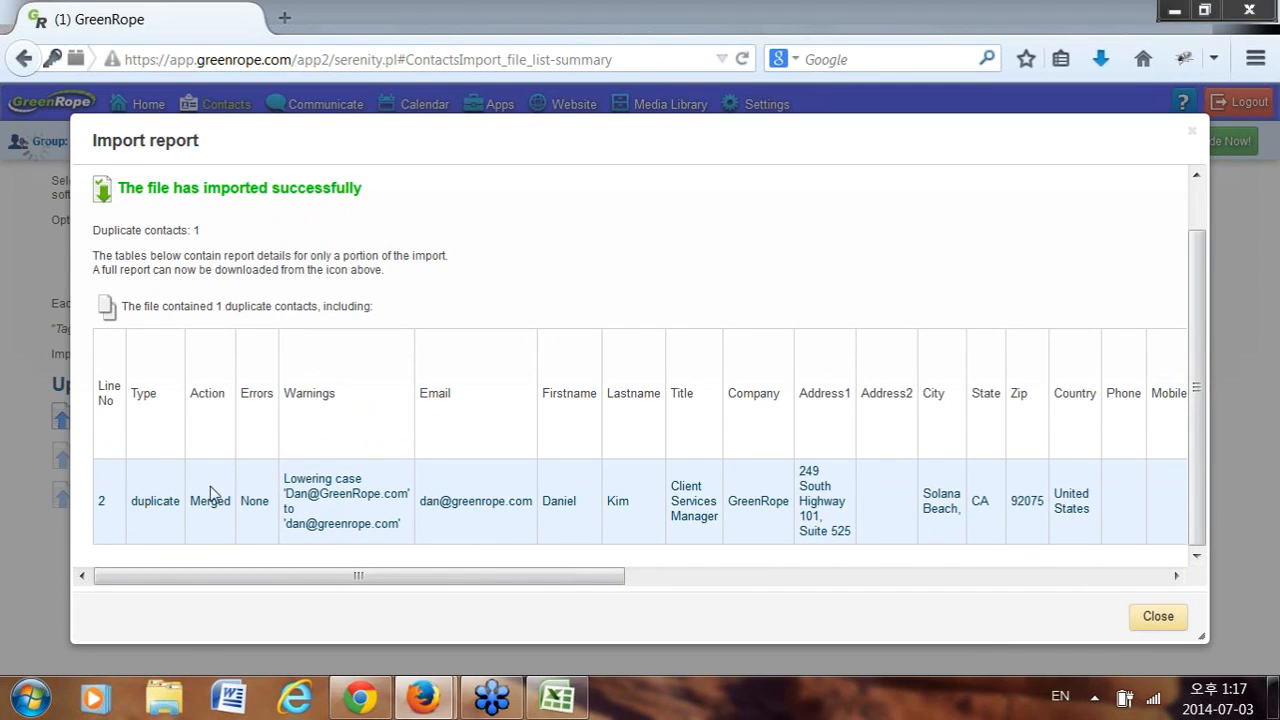
pyautogui.moveTo(470, 580); pyautogui.dragTo(320, 583)
# Close the import report and bring up Testupload.csv in Excel.
pyautogui.click(1158, 618)
pyautogui.click(172, 494)
pyautogui.click(557, 699)
pyautogui.moveTo(930, 641); pyautogui.dragTo(850, 645)
pyautogui.moveTo(948, 650); pyautogui.dragTo(1062, 650)
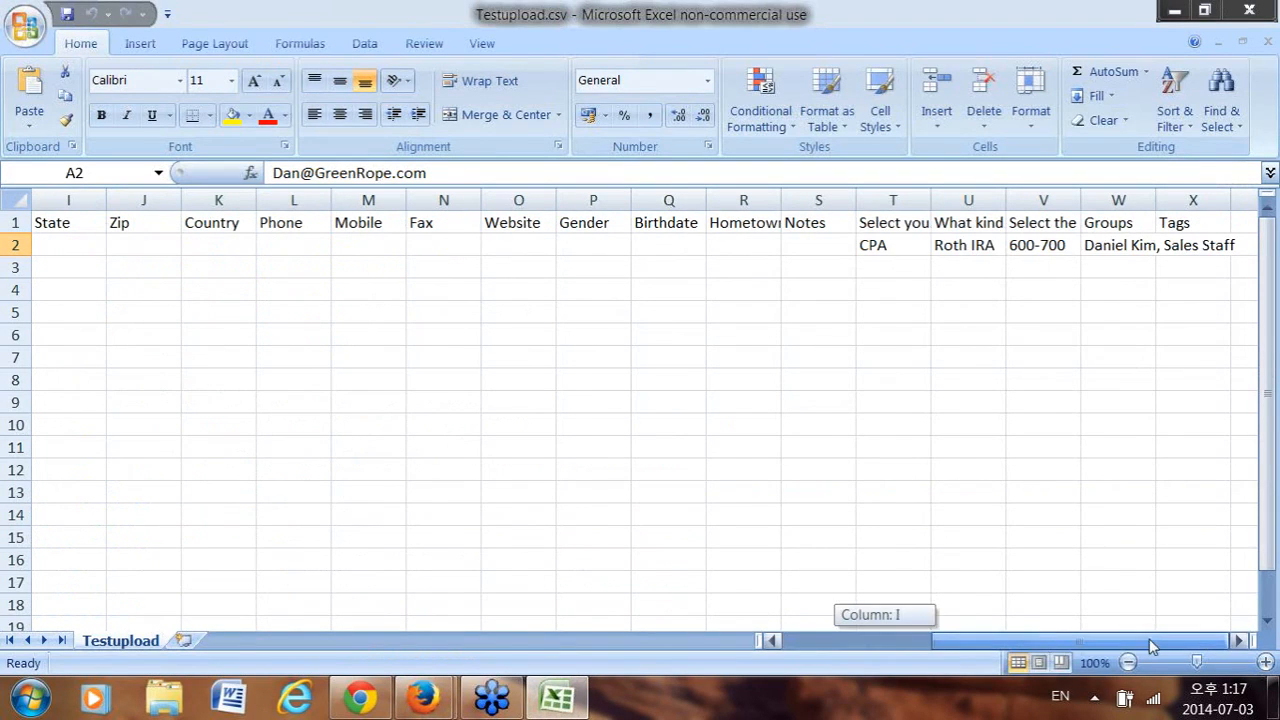
# Check the Groups (W2) and Tags (X2) values, then minimize Excel back to GreenRope.
pyautogui.click(1143, 249)
pyautogui.click(1218, 247)
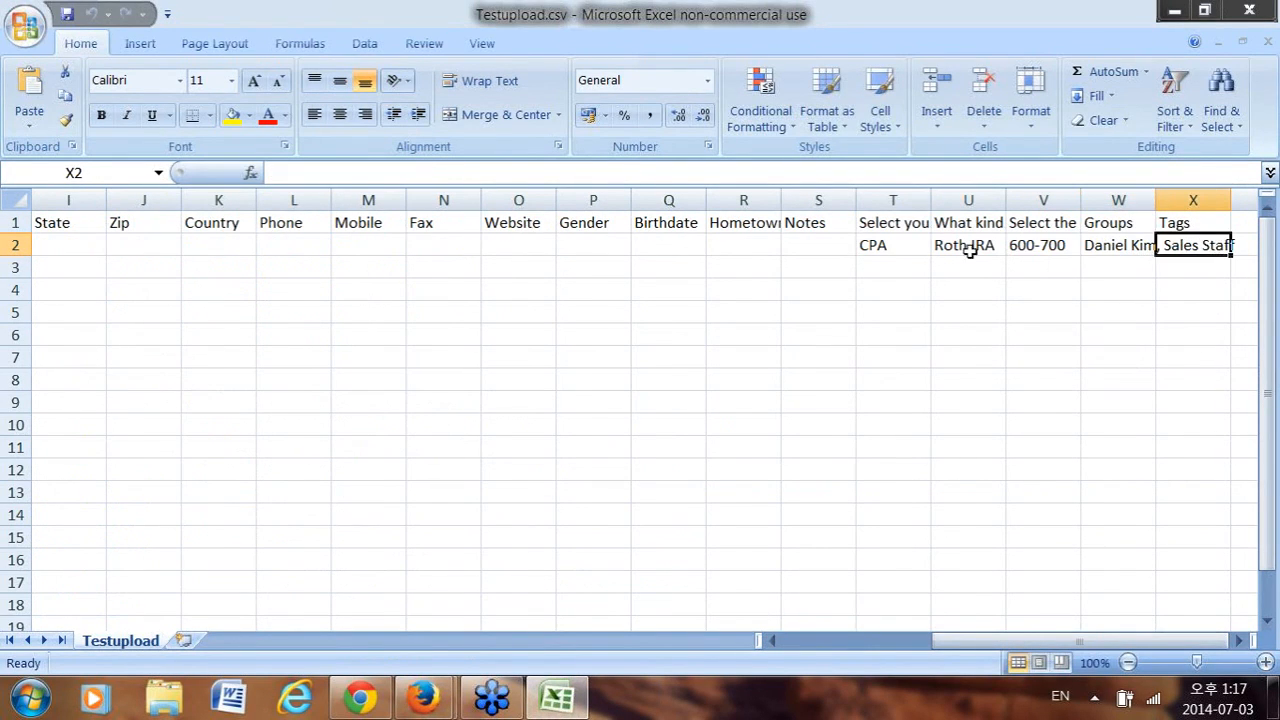
pyautogui.click(1111, 250)
pyautogui.click(434, 173)
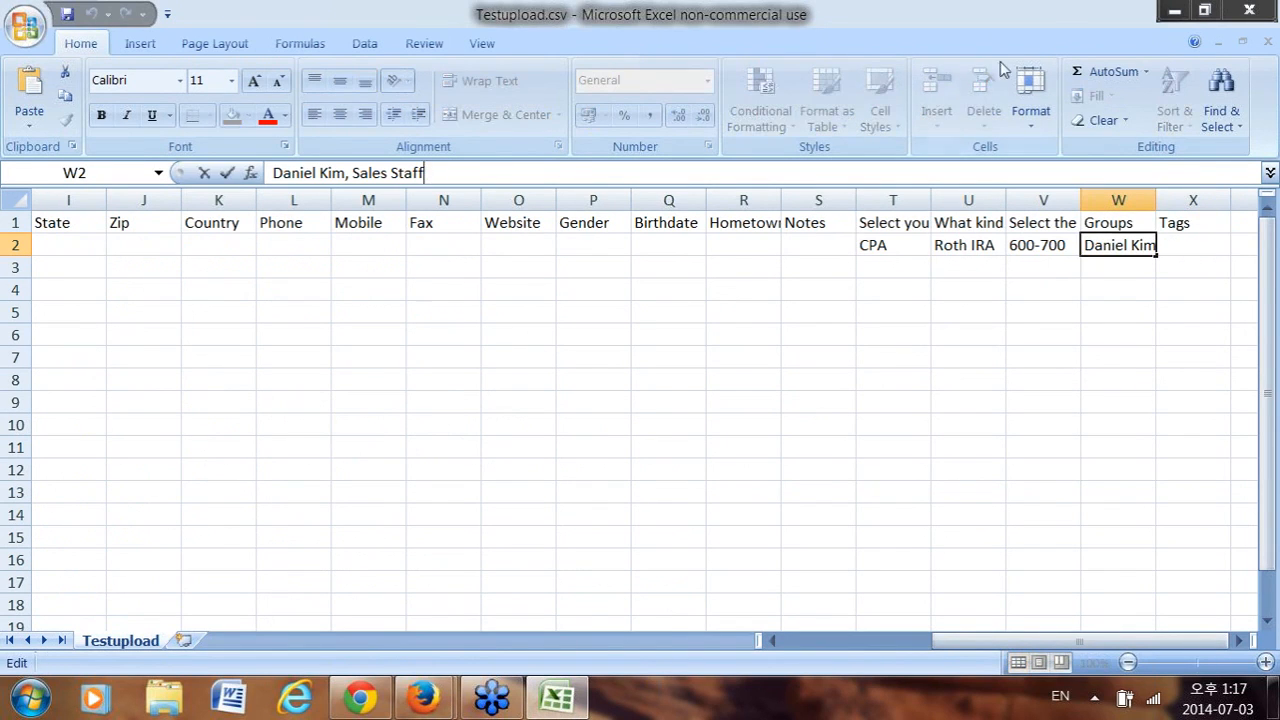
pyautogui.click(1178, 11)
pyautogui.scroll(1, 240, 375)
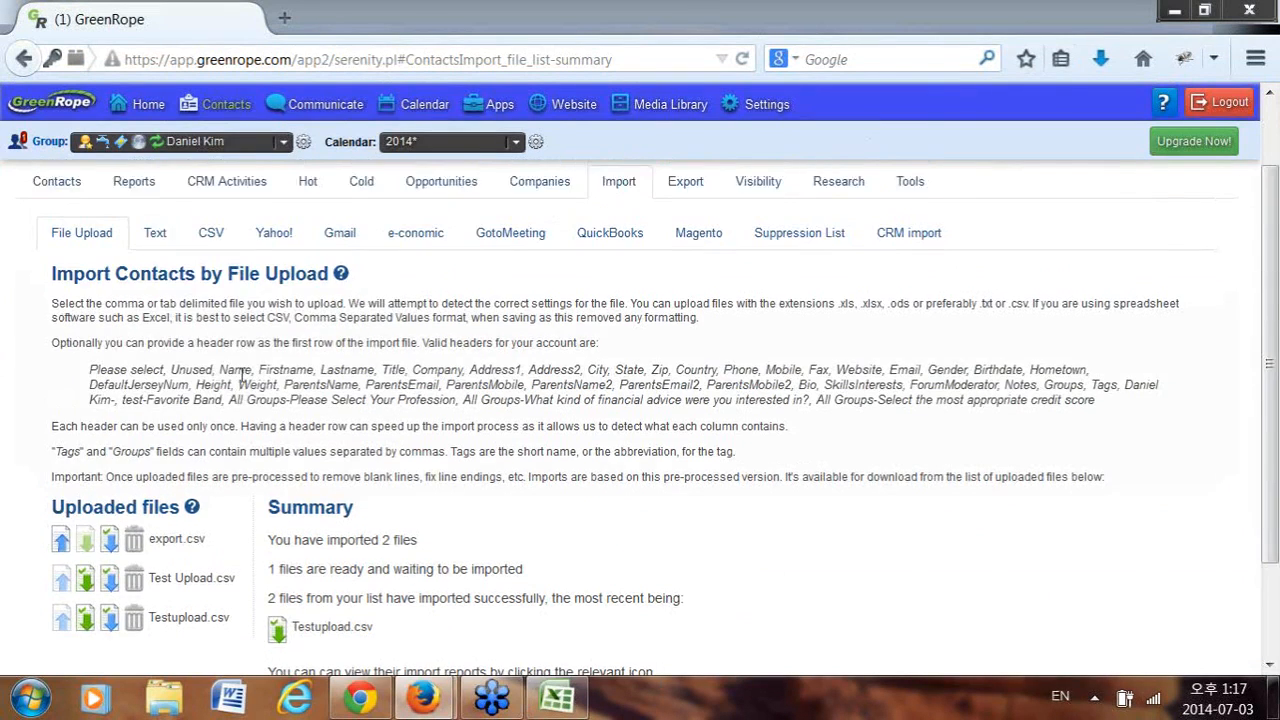
# Switch the working group to Sales Staff and go to its contacts list.
pyautogui.click(230, 141)
pyautogui.click(136, 241)
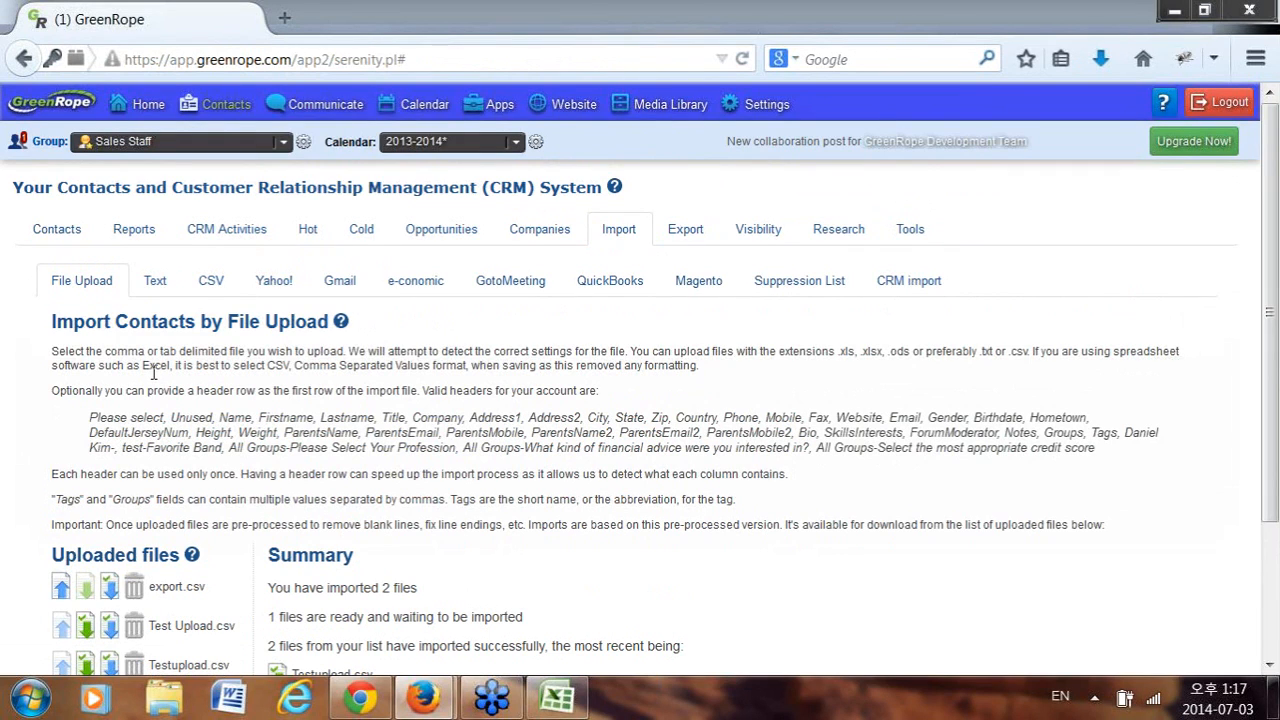
pyautogui.click(85, 233)
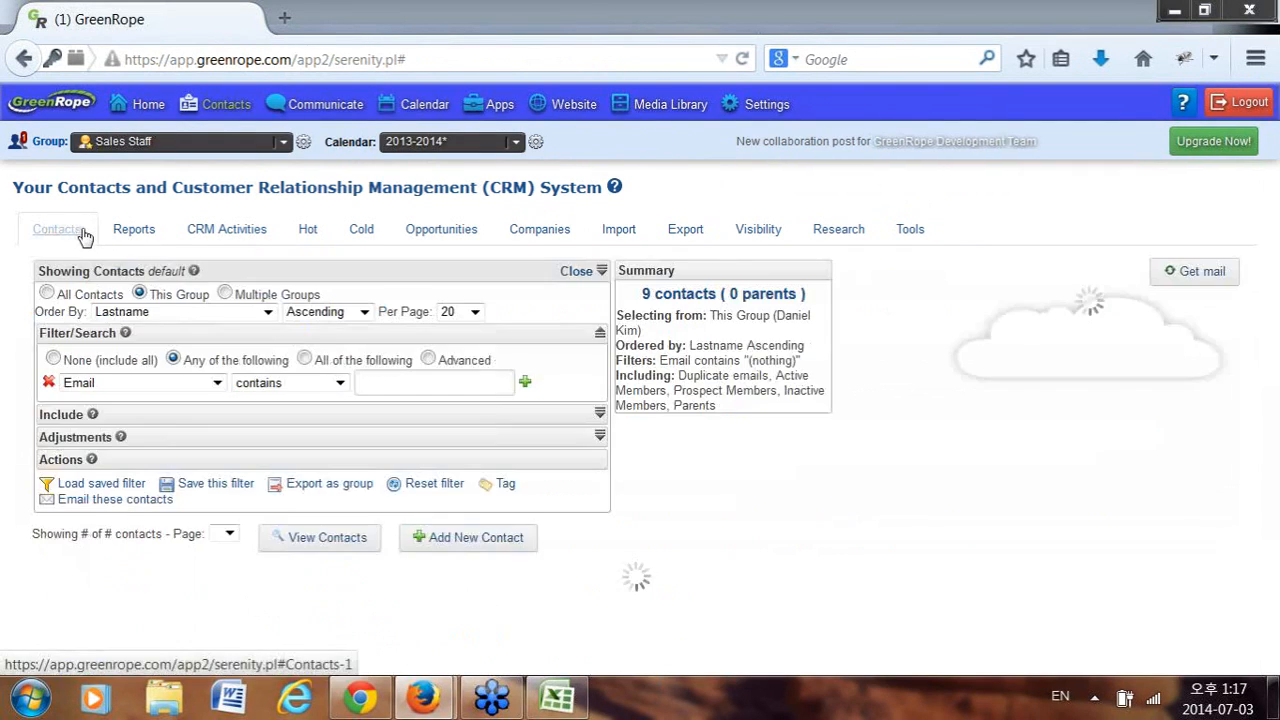
# Make Main Groups > New1 the working group, then go to Account settings, leaving the page.
pyautogui.click(247, 145)
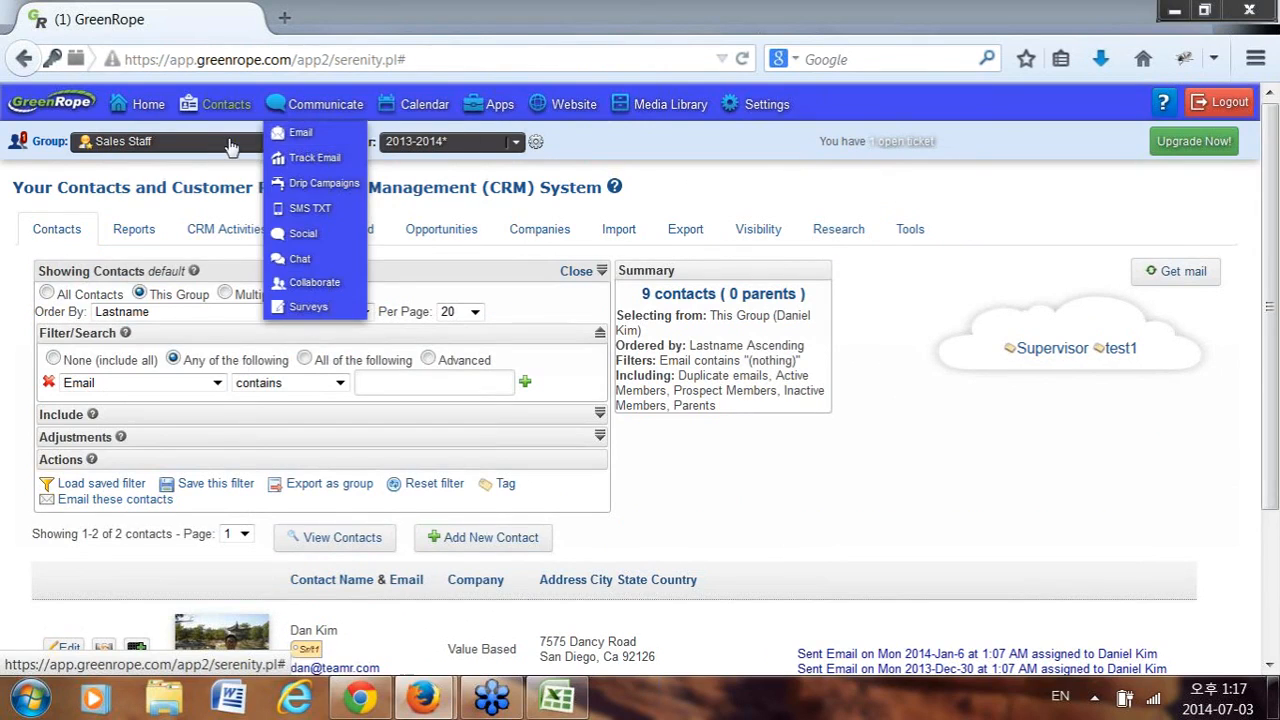
pyautogui.click(226, 143)
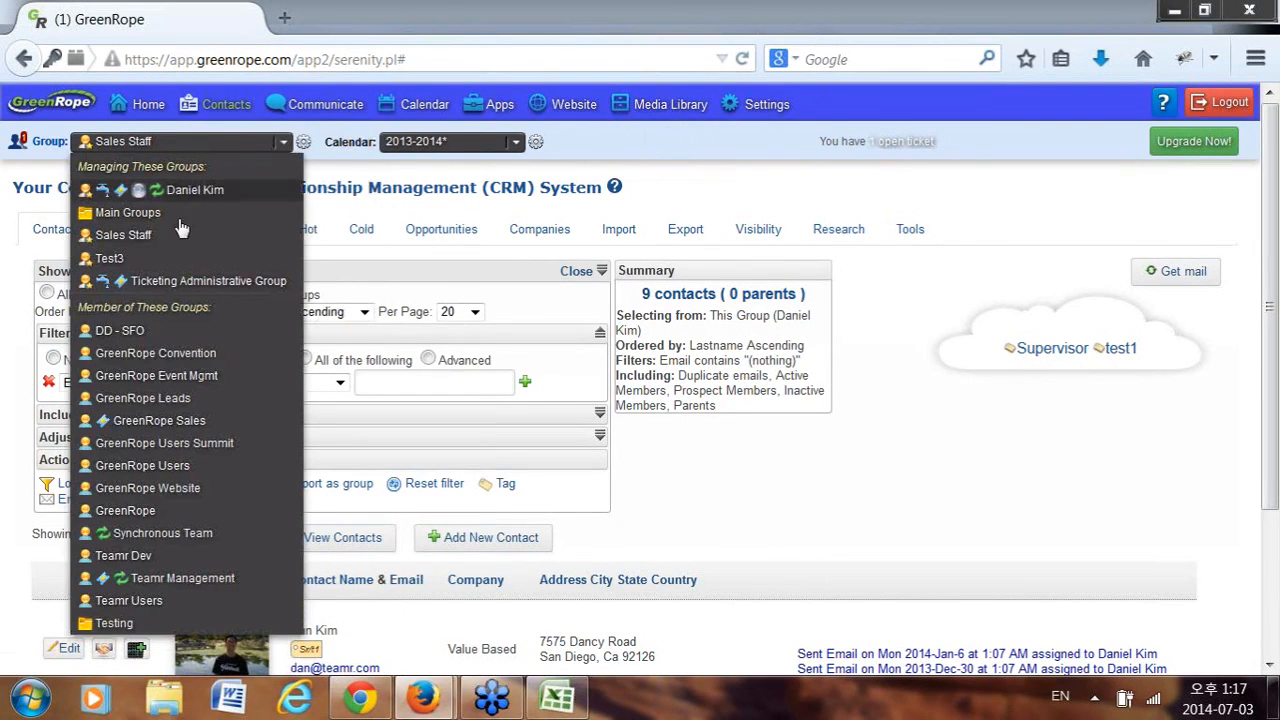
pyautogui.moveTo(176, 220)
pyautogui.click(350, 214)
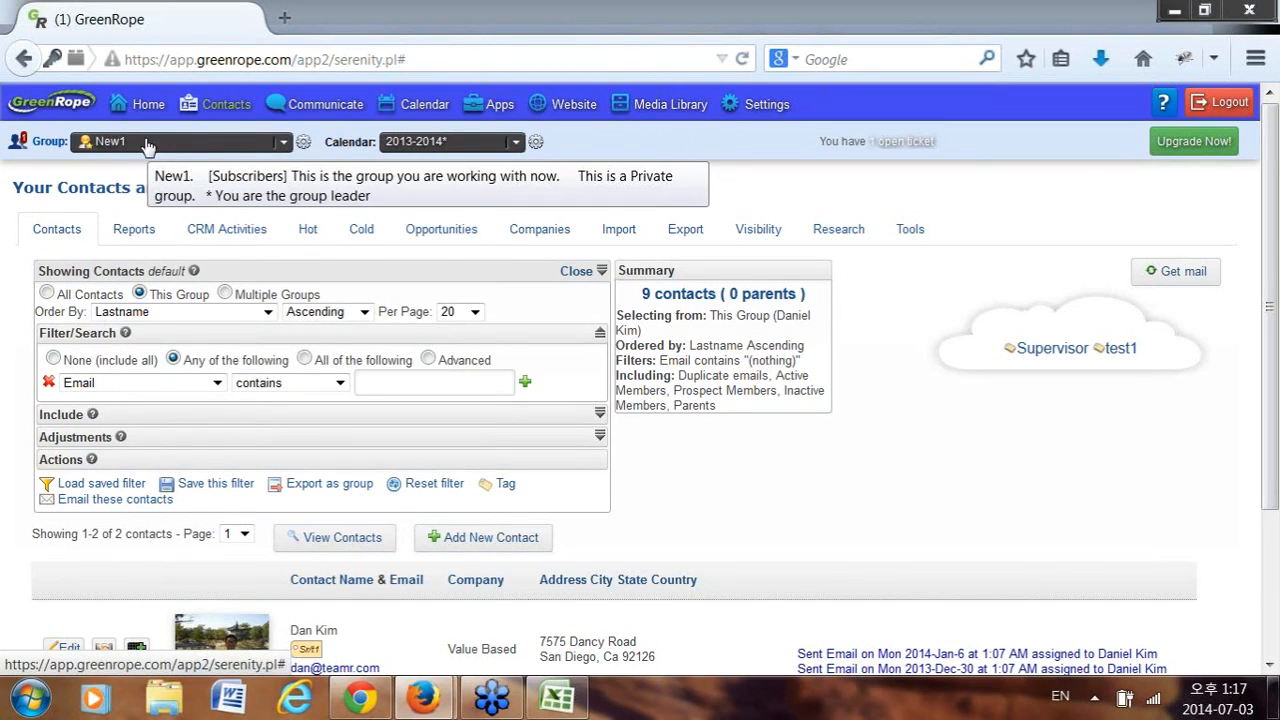
pyautogui.moveTo(767, 104)
pyautogui.click(765, 130)
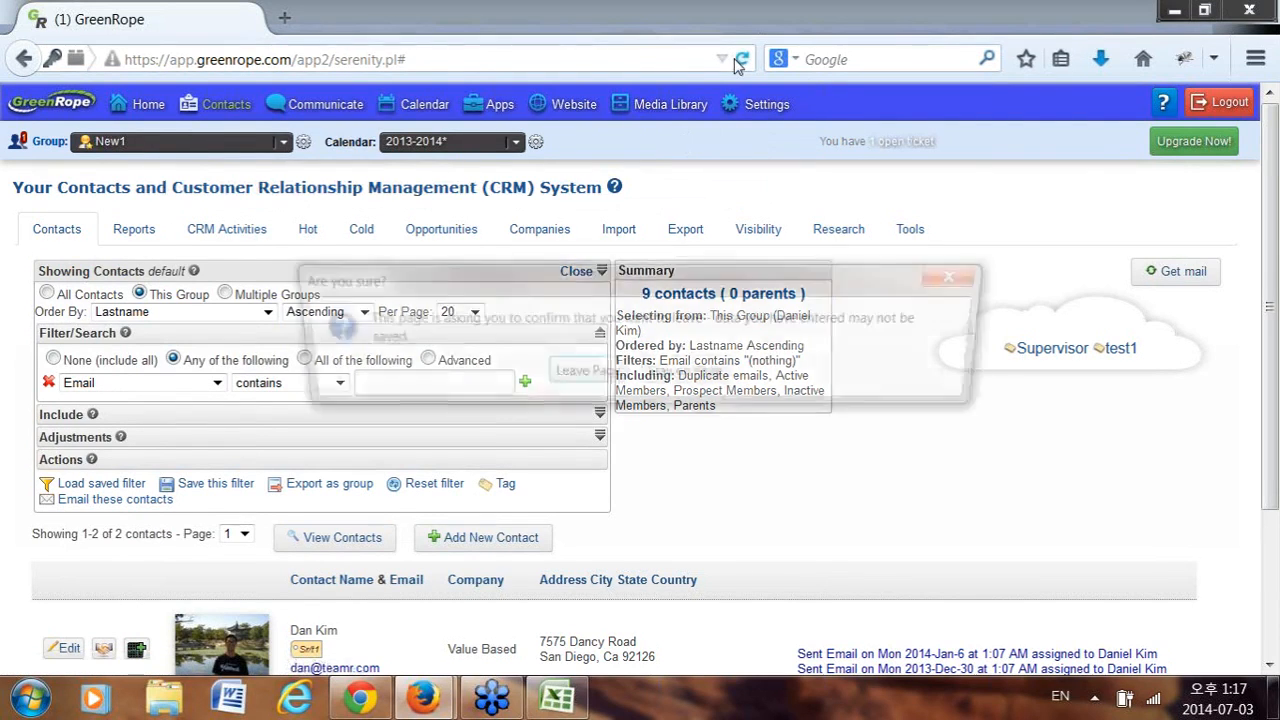
pyautogui.click(584, 375)
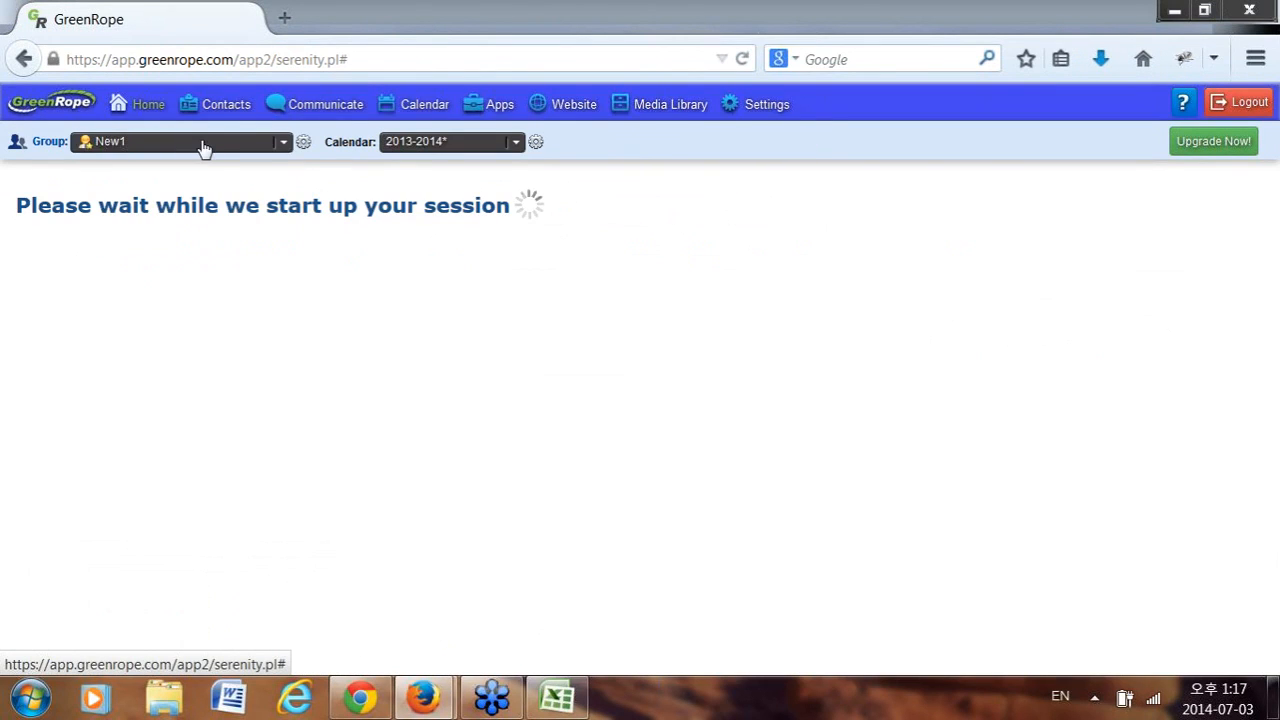
# Switch back to Sales Staff, review its 2 contacts, then bring Testupload.csv forward in Excel.
pyautogui.click(203, 146)
pyautogui.click(155, 237)
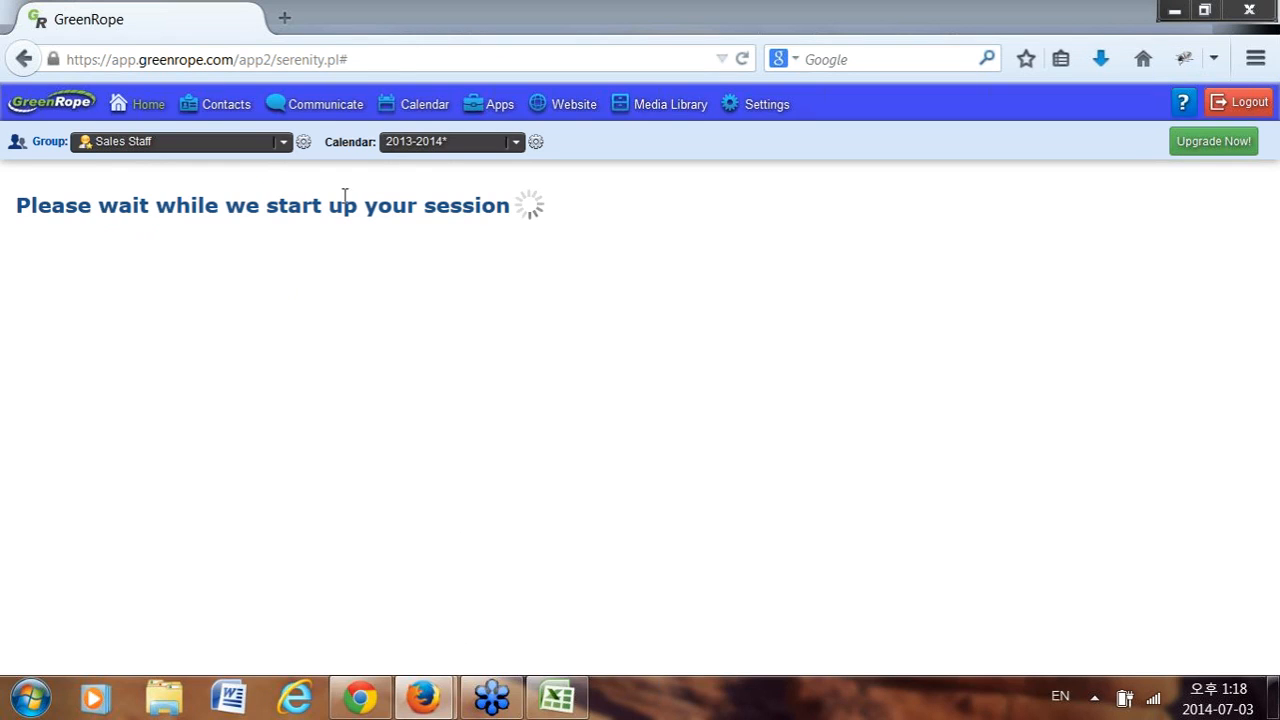
pyautogui.click(227, 106)
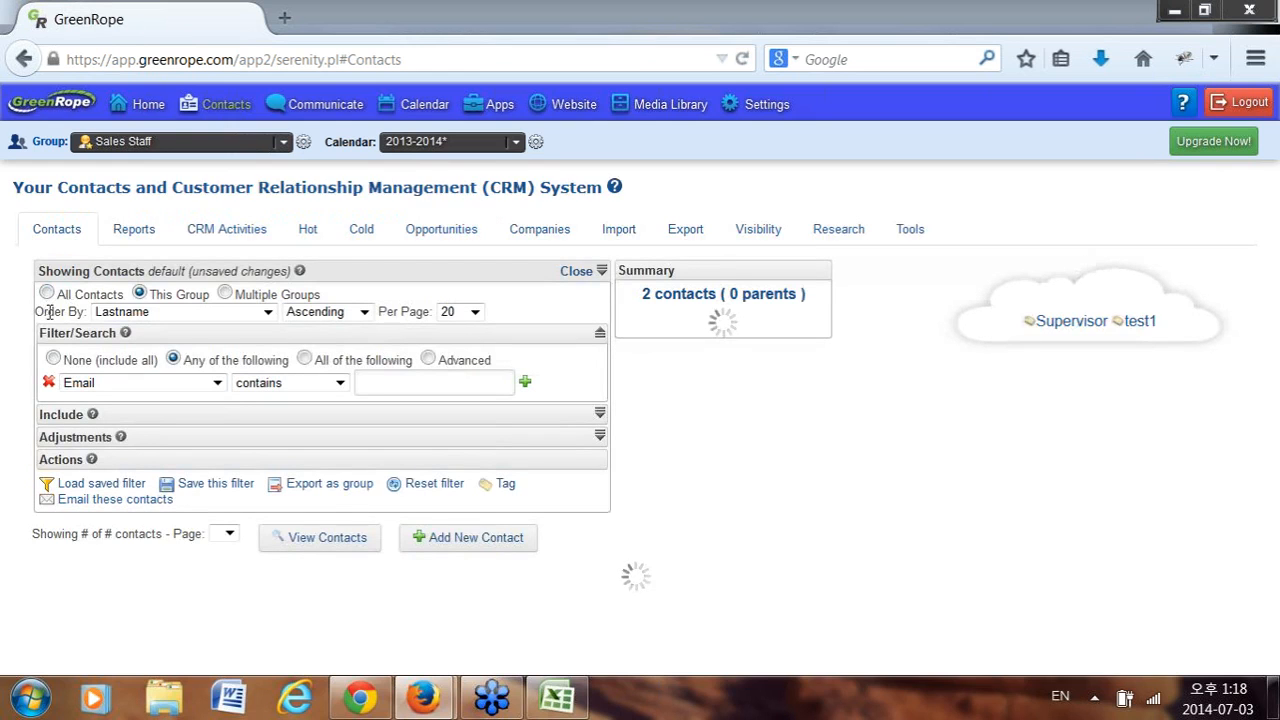
pyautogui.scroll(-3, 97, 450)
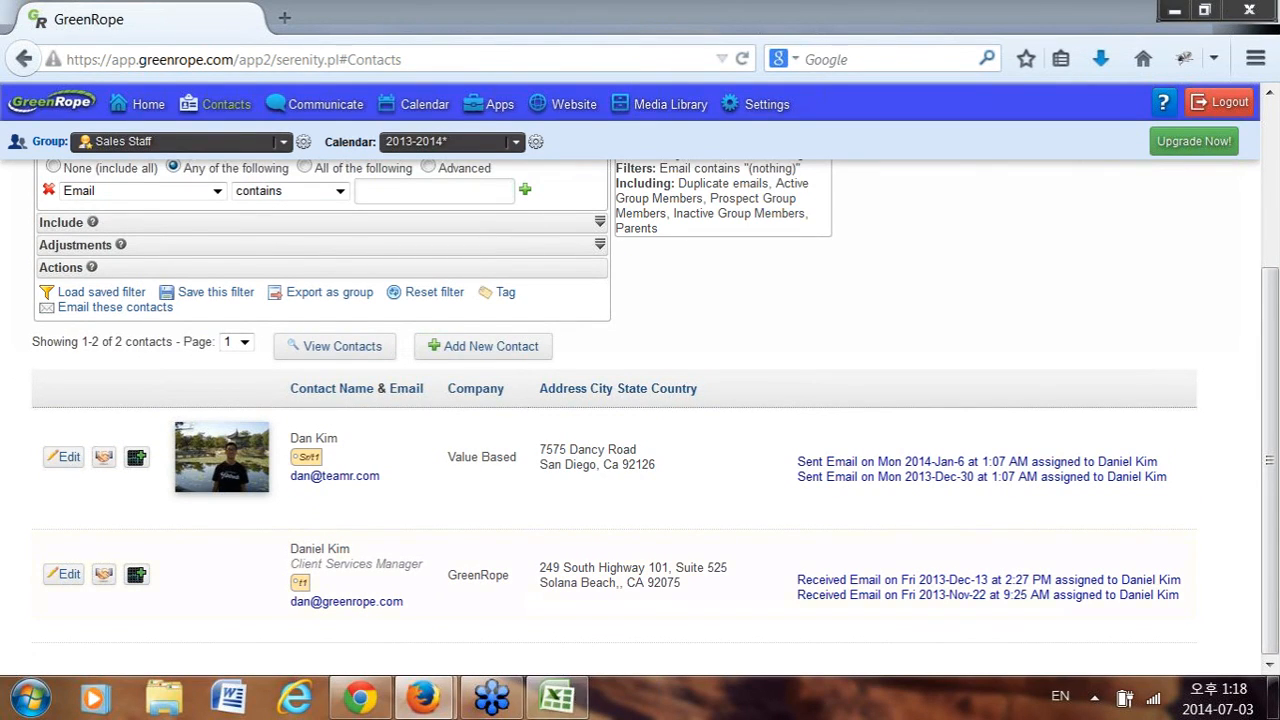
pyautogui.scroll(3, 455, 525)
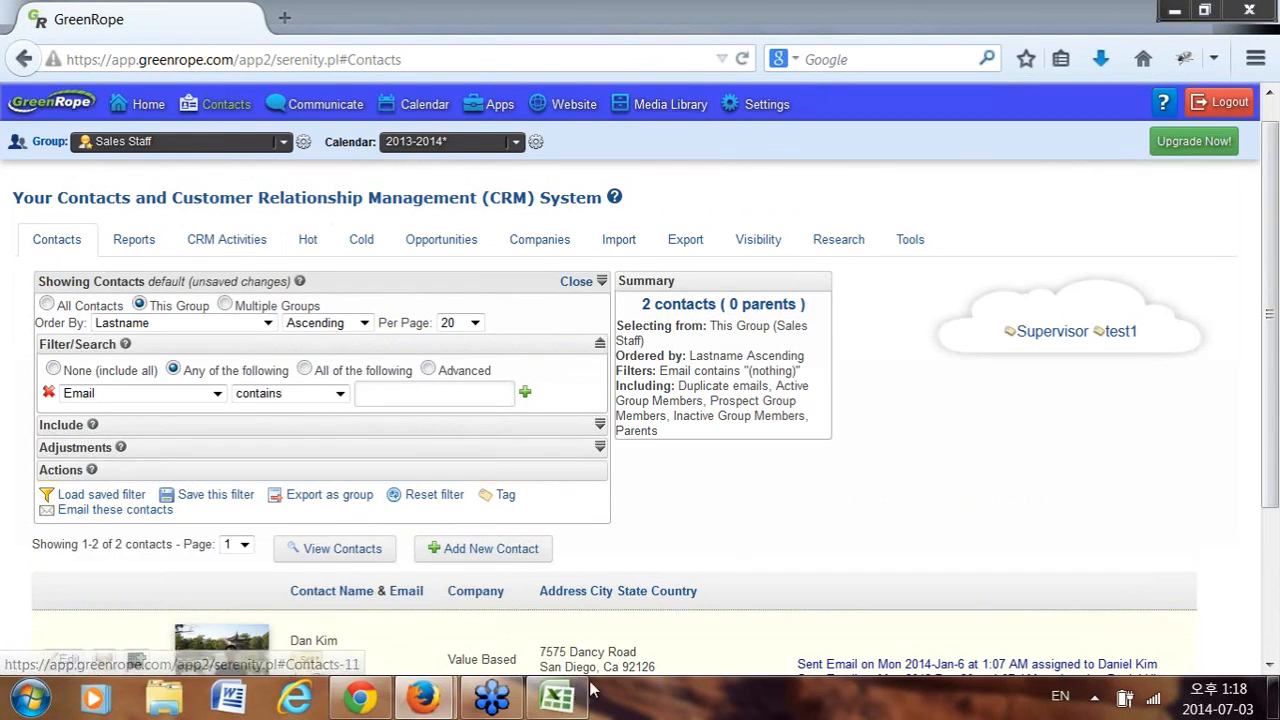
pyautogui.click(557, 697)
pyautogui.moveTo(945, 641); pyautogui.dragTo(742, 651)
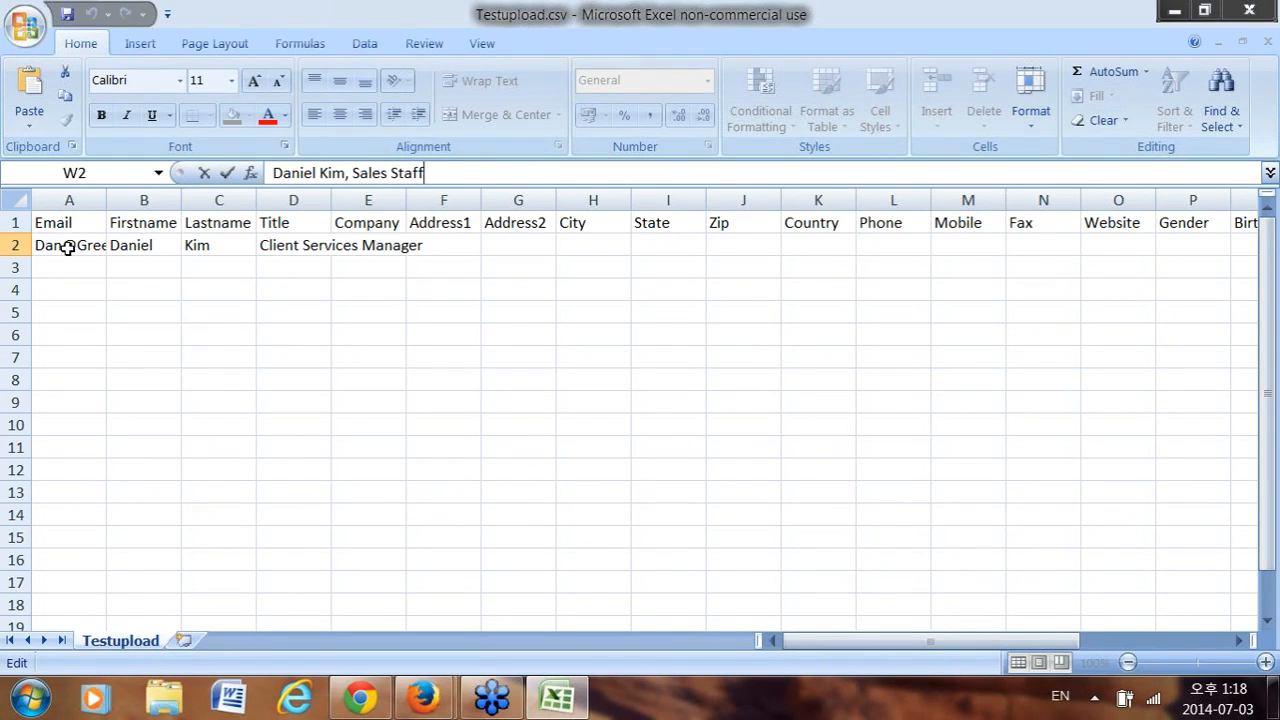
# Copy the email address from cell A2, minimize Excel, and focus GreenRope's email filter field.
pyautogui.click(66, 248)
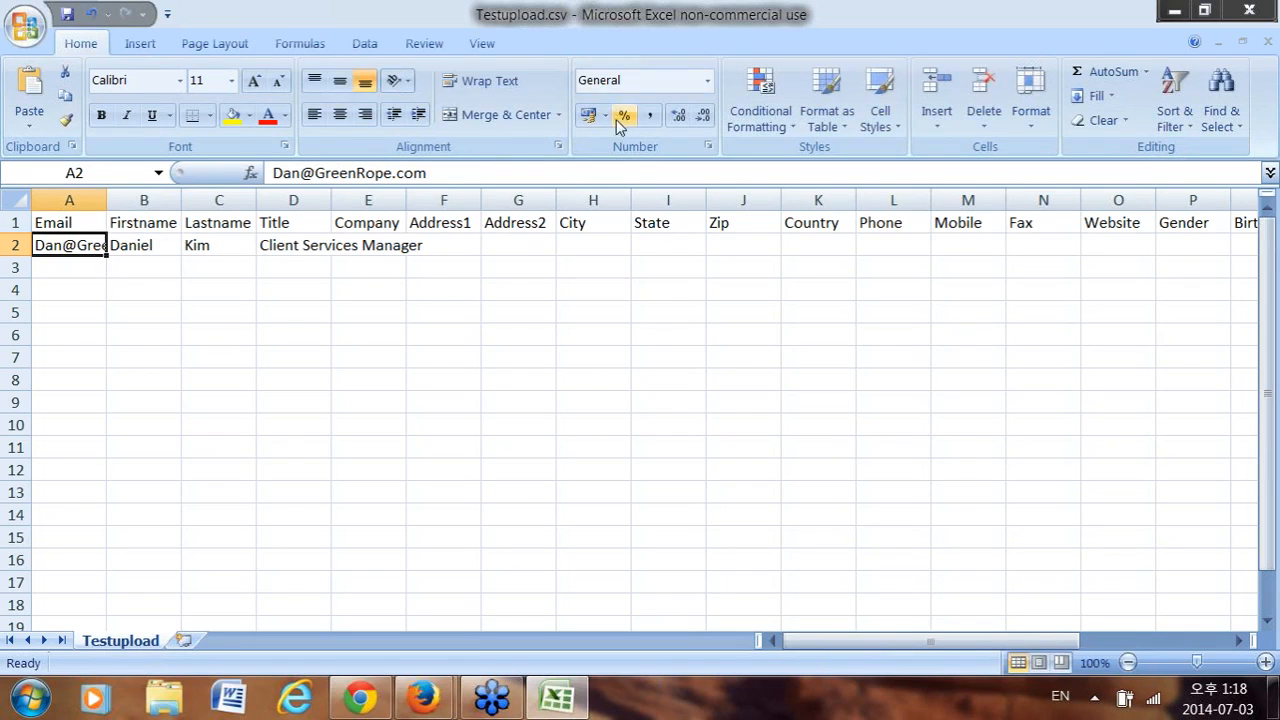
pyautogui.click(484, 172)
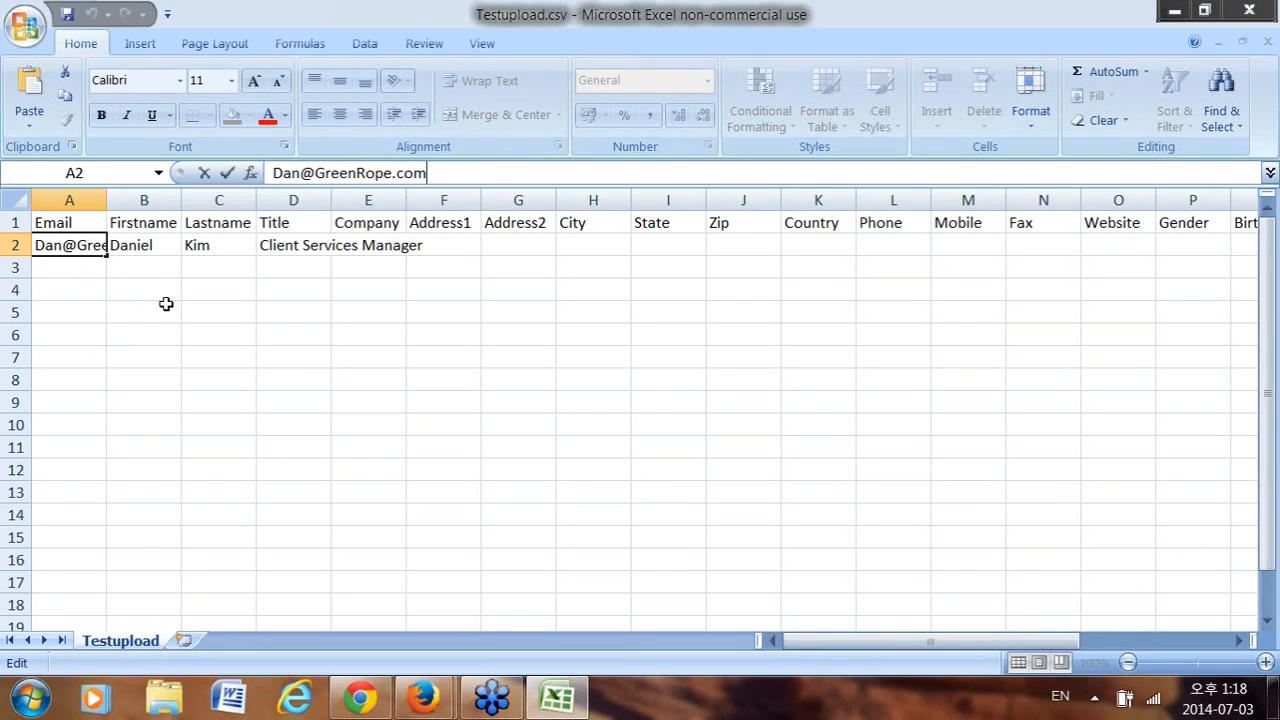
pyautogui.tripleClick(445, 170)
pyautogui.hotkey('ctrl', 'c')
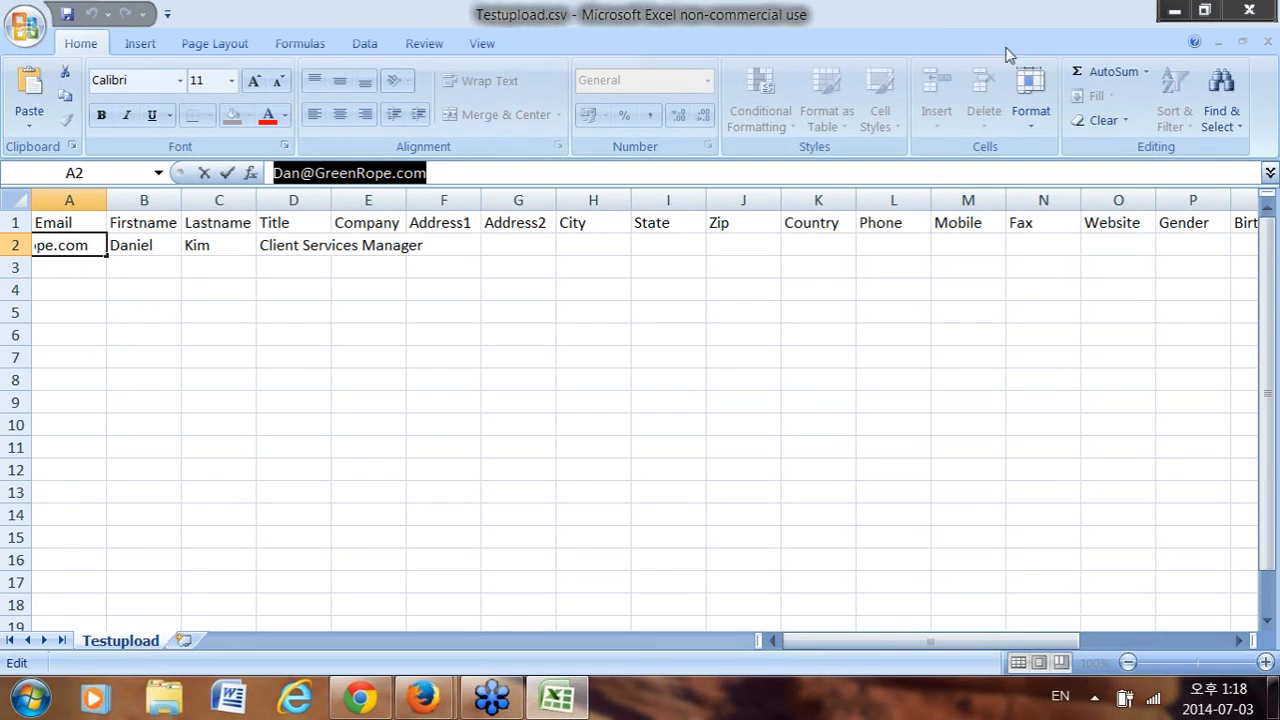
pyautogui.click(1175, 12)
pyautogui.click(409, 397)
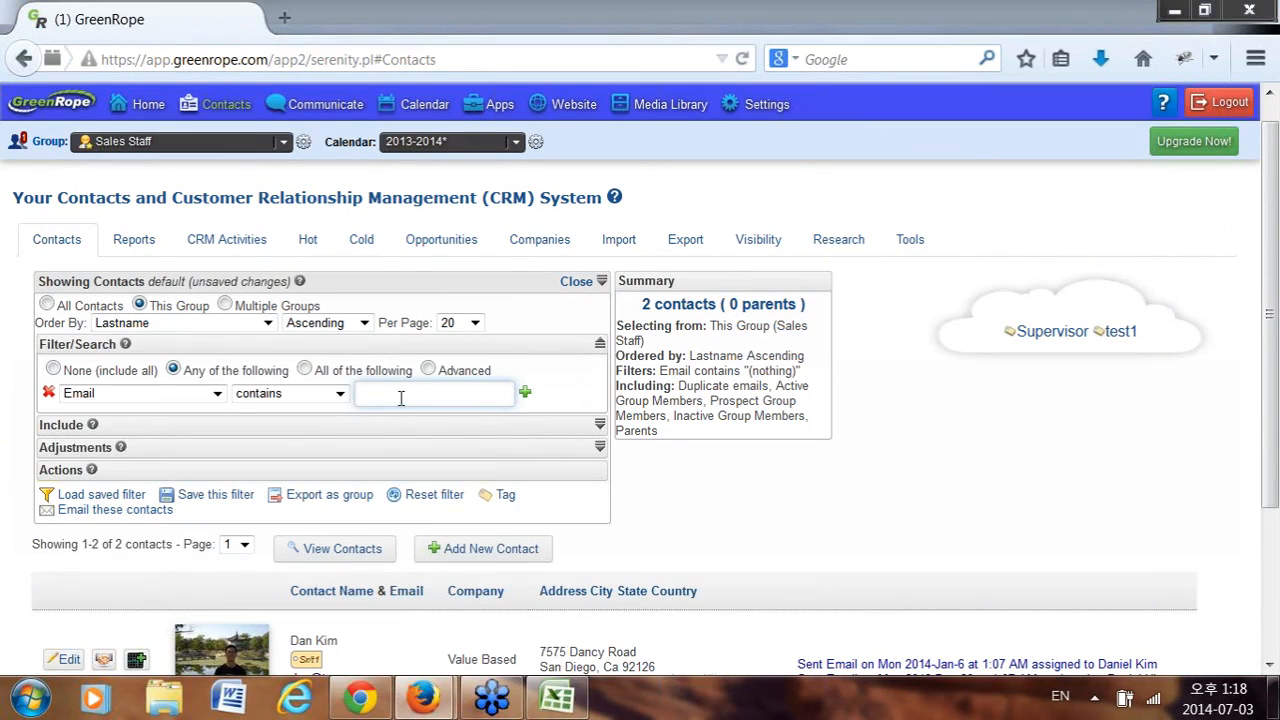
# Paste the copied address into the Email contains filter and apply it, leaving 1 contact.
pyautogui.click(413, 397)
pyautogui.hotkey('ctrl', 'v')
pyautogui.press('Return')
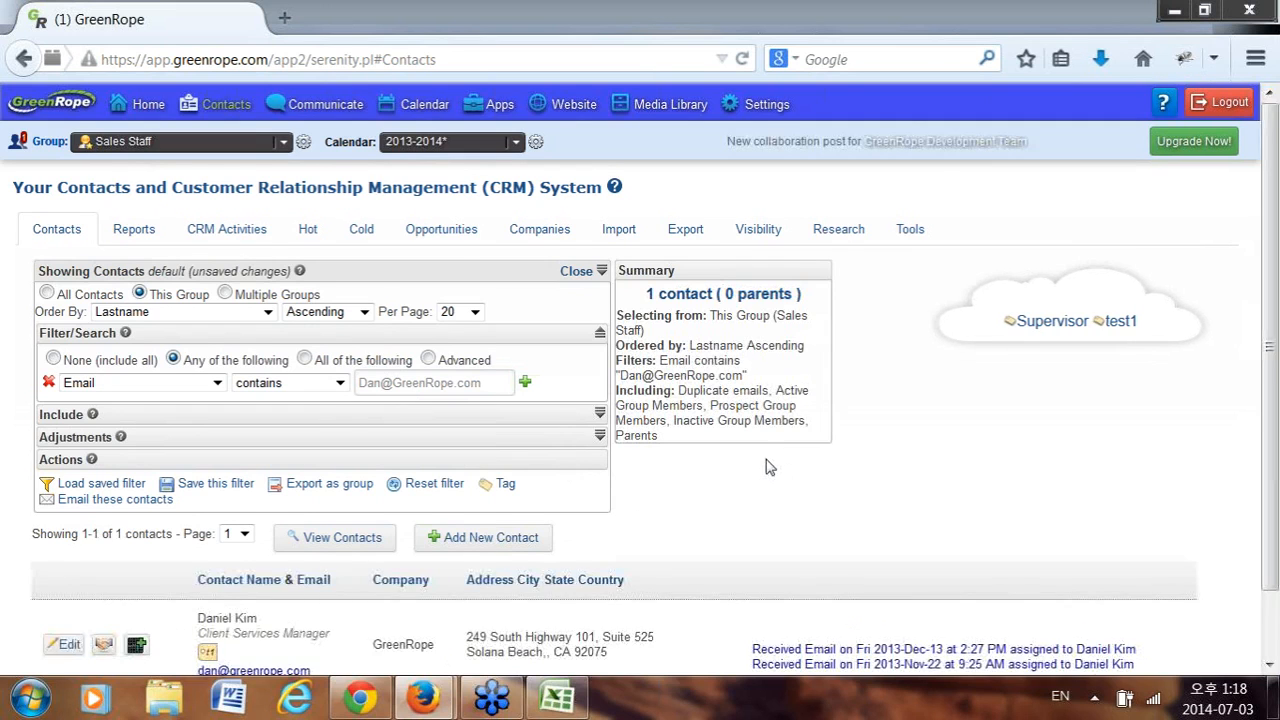
pyautogui.scroll(-1, 634, 508)
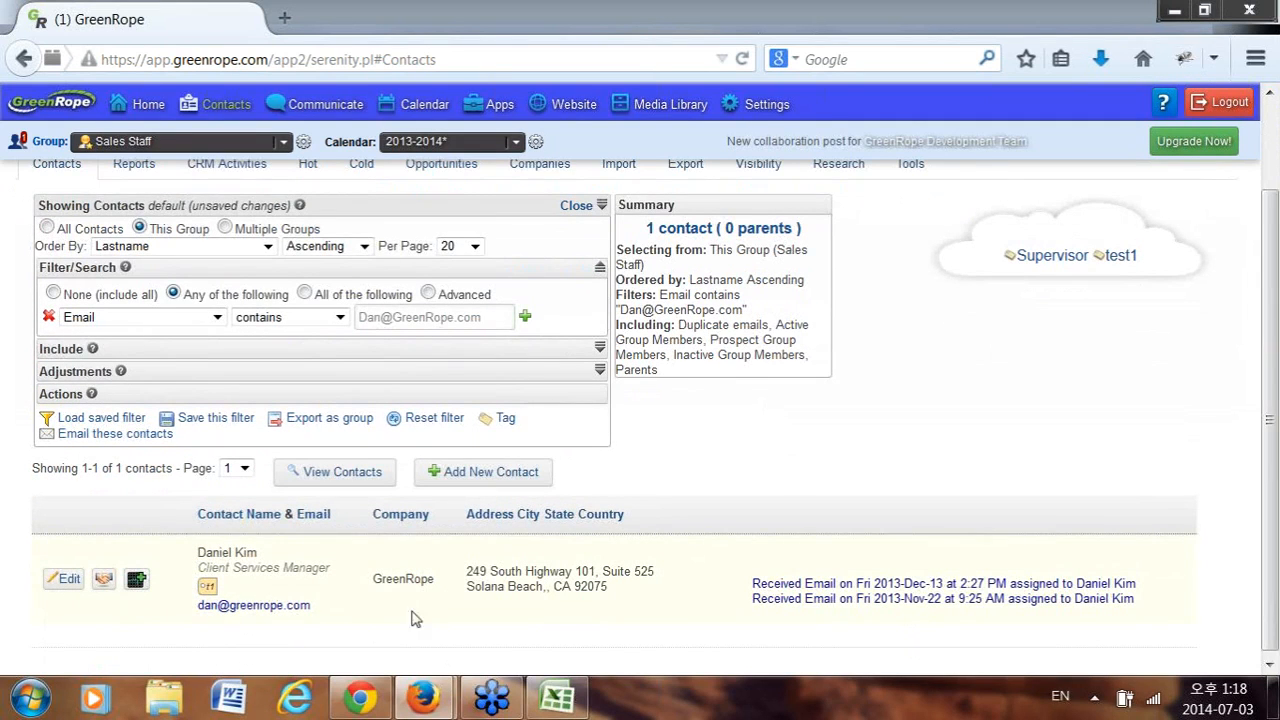
pyautogui.scroll(1, 828, 484)
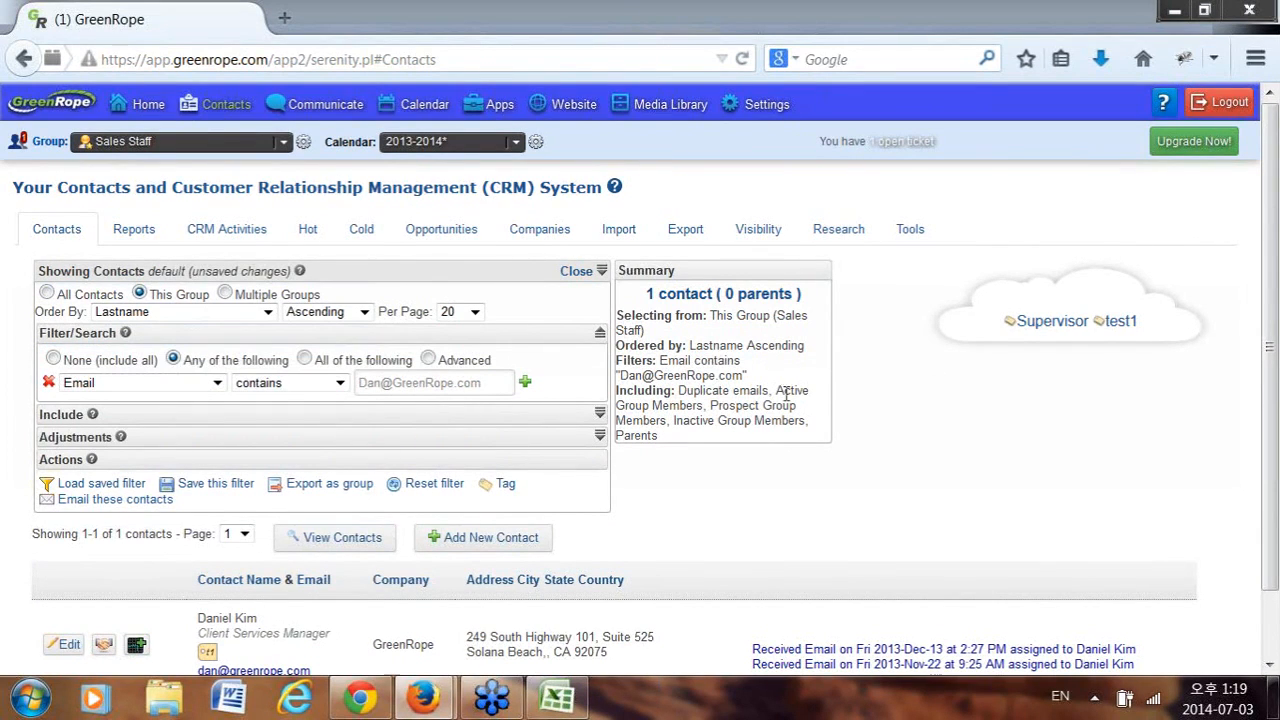
# Go to Tools > Clean, start the no-names-or-emails check, then return to Testupload.csv in Excel.
pyautogui.click(910, 231)
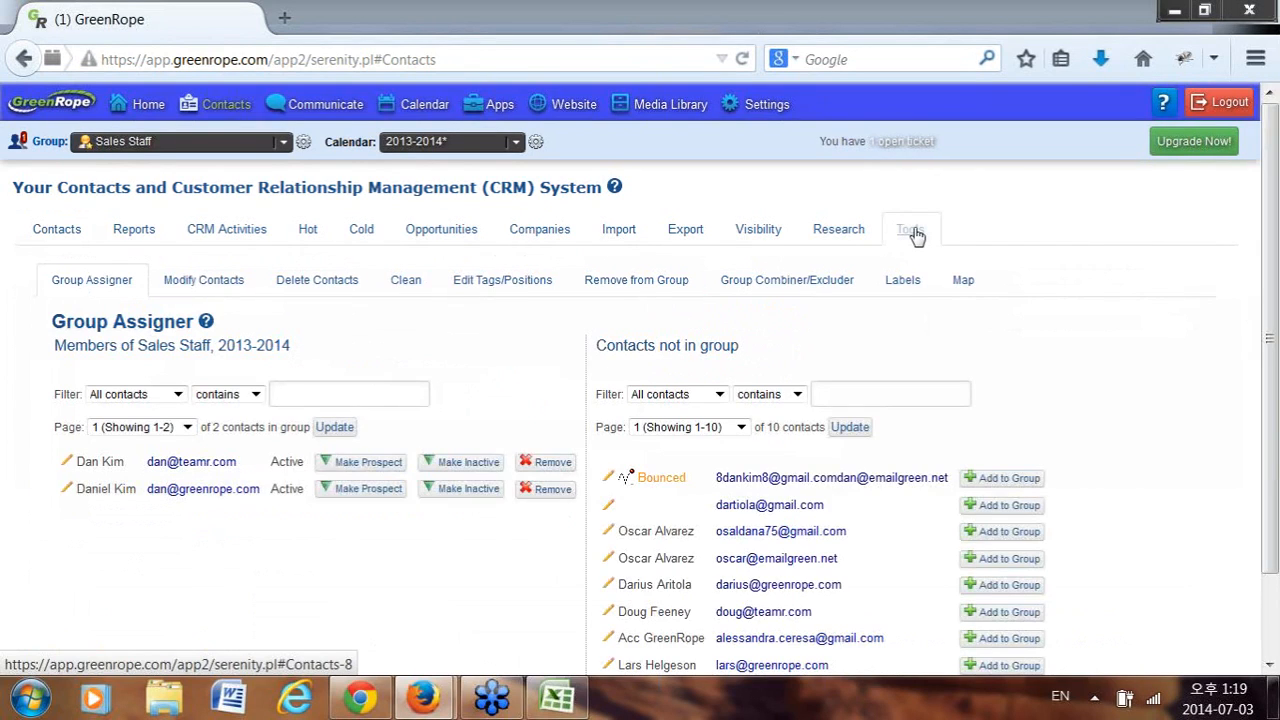
pyautogui.click(405, 282)
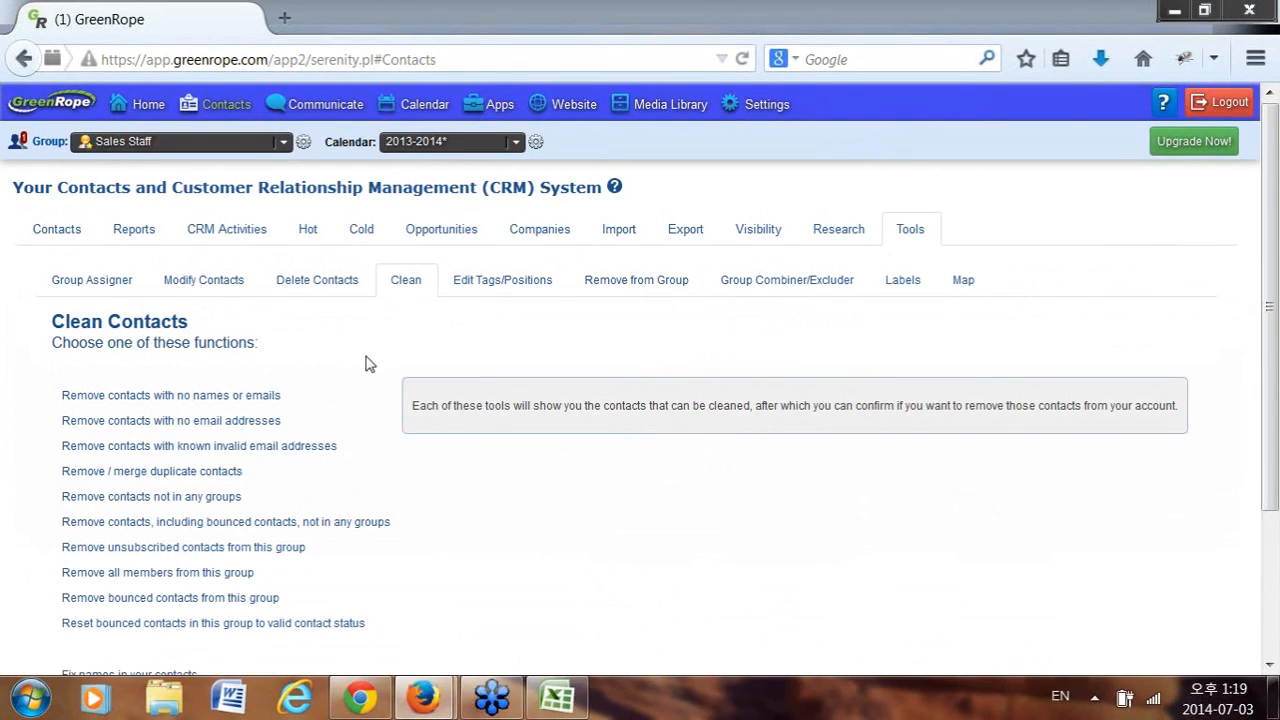
pyautogui.click(278, 398)
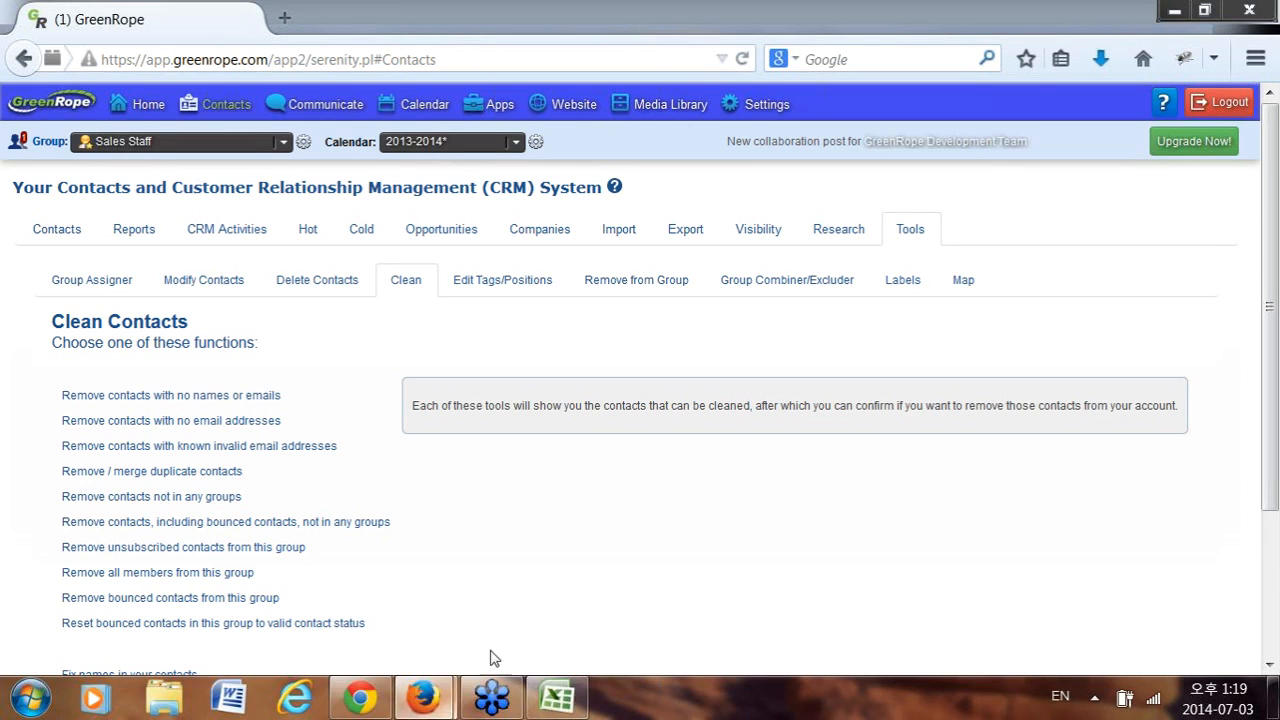
pyautogui.click(556, 697)
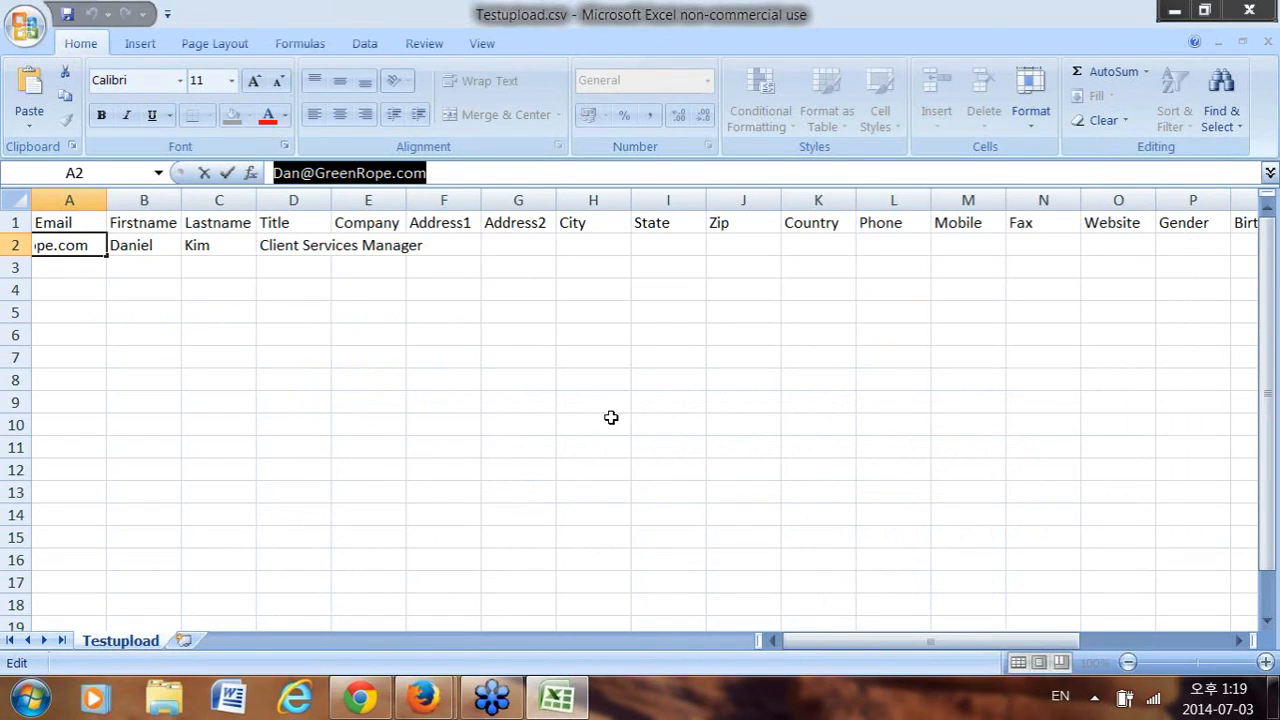
# Commit the cell A2 edit, select header cells B1 through E1, then minimize Excel.
pyautogui.click(72, 229)
pyautogui.click(172, 222)
pyautogui.click(310, 222)
pyautogui.click(395, 222)
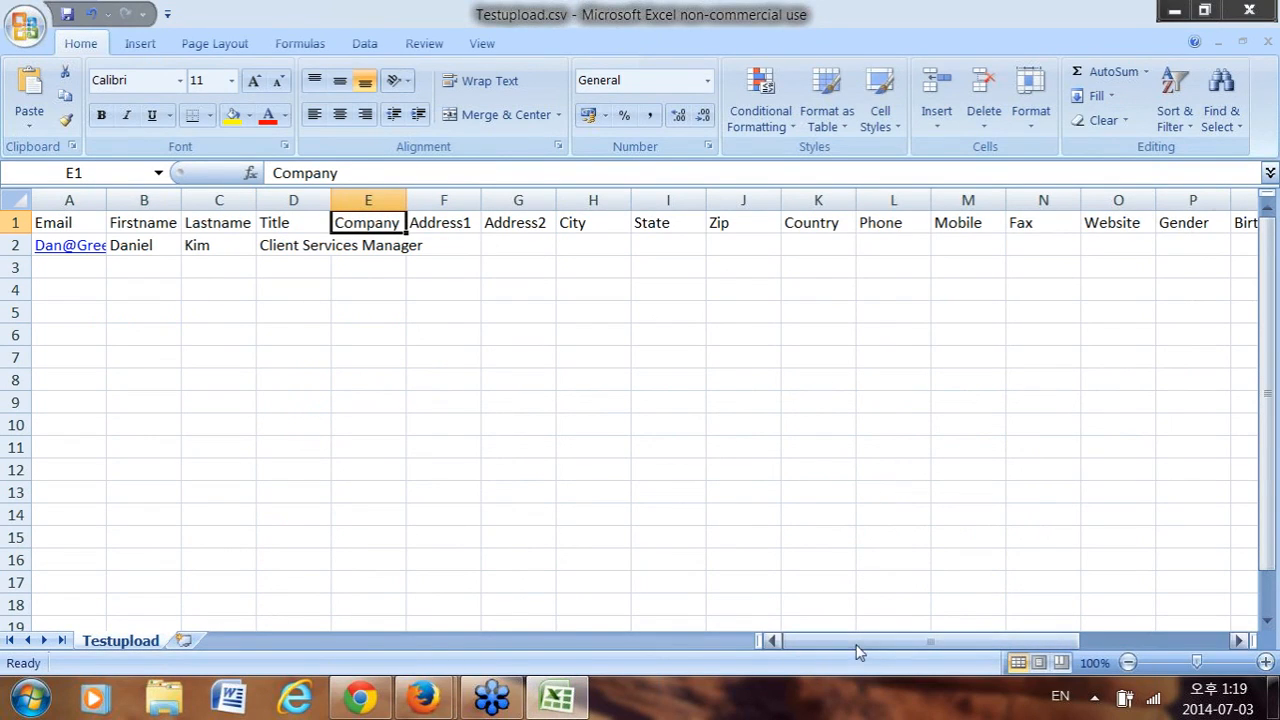
pyautogui.click(1174, 12)
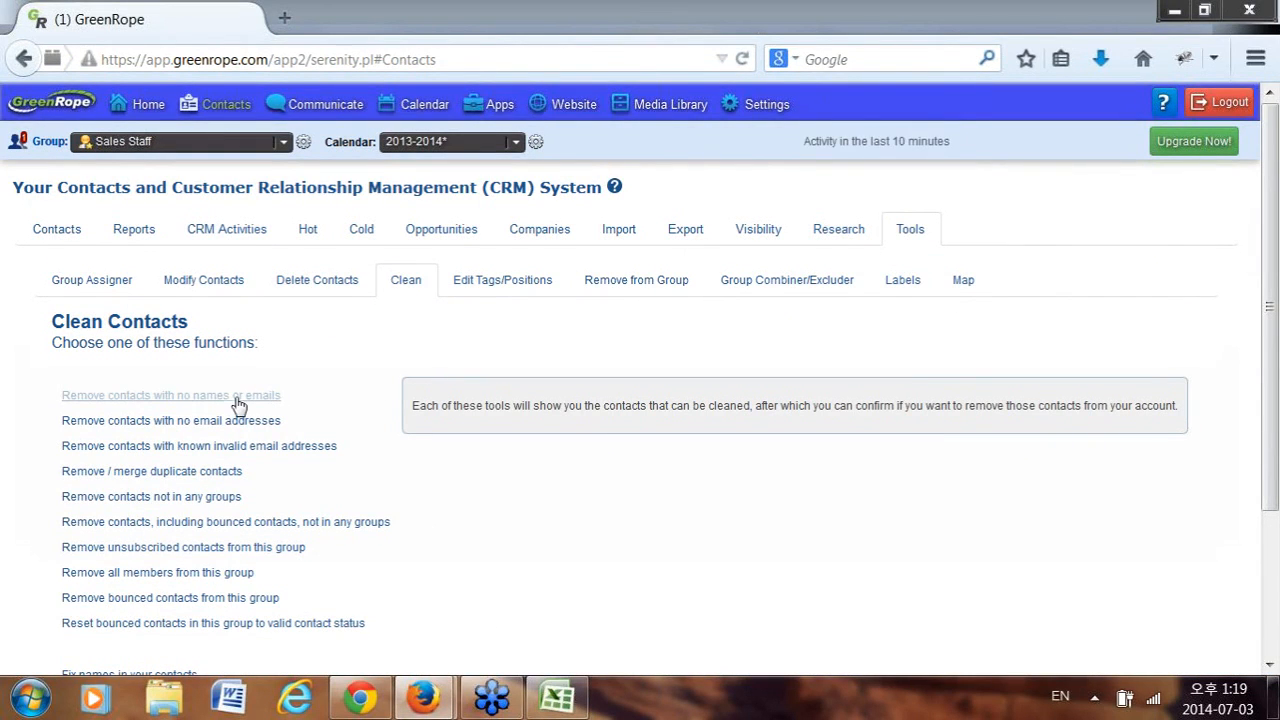
# Run 'Remove contacts with no names or emails' and confirm all contacts have names or emails.
pyautogui.click(243, 401)
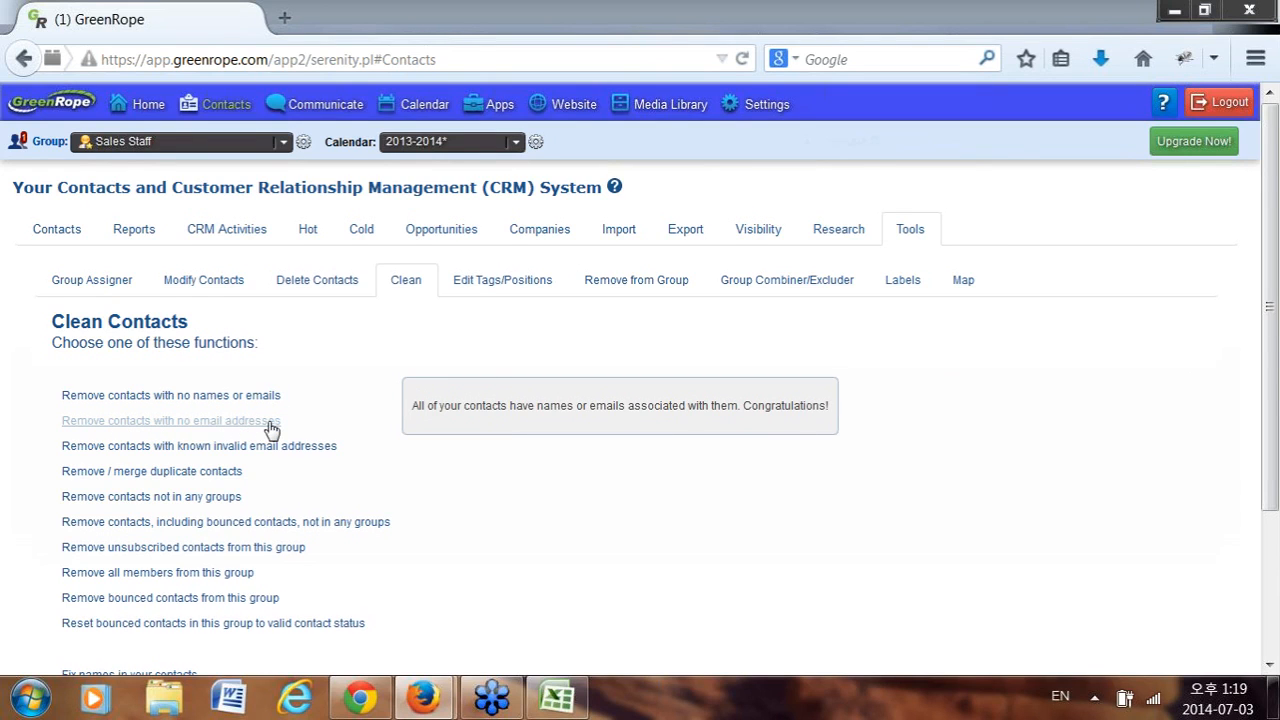
pyautogui.scroll(-3, 272, 428)
pyautogui.scroll(3, 280, 428)
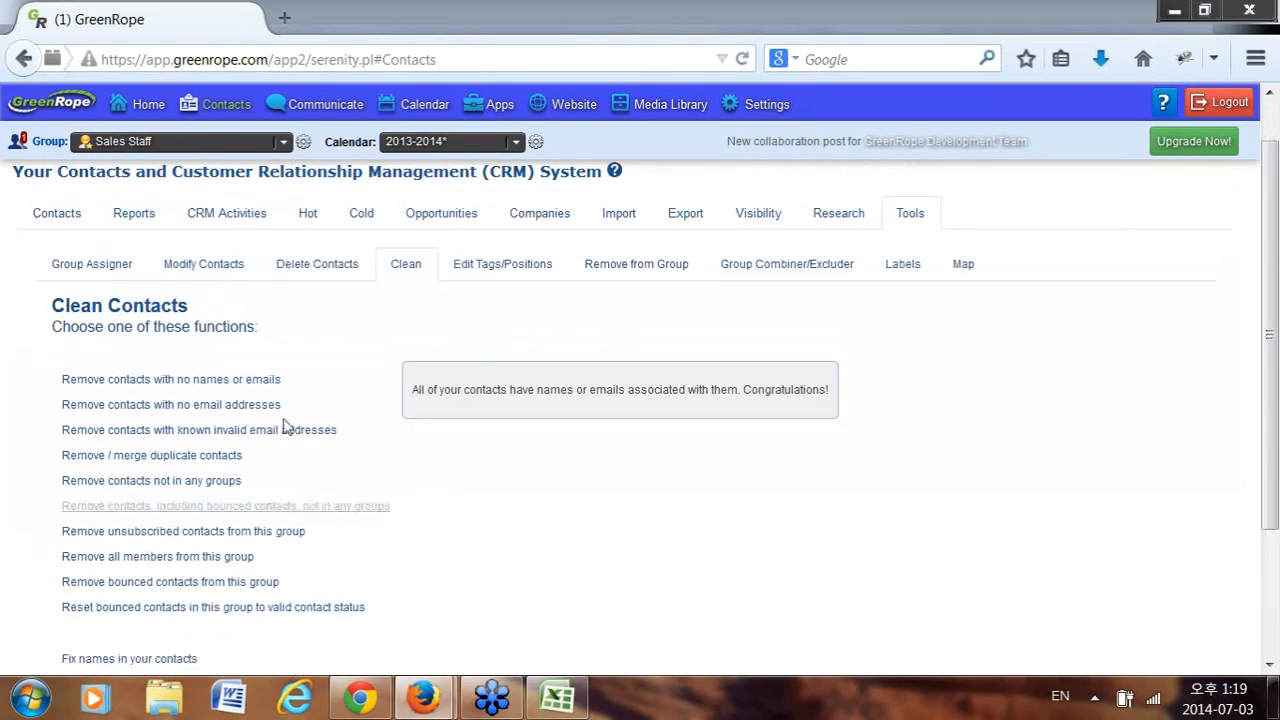
# In the Modify contacts tool, match contacts whose profession is CPA.
pyautogui.click(205, 292)
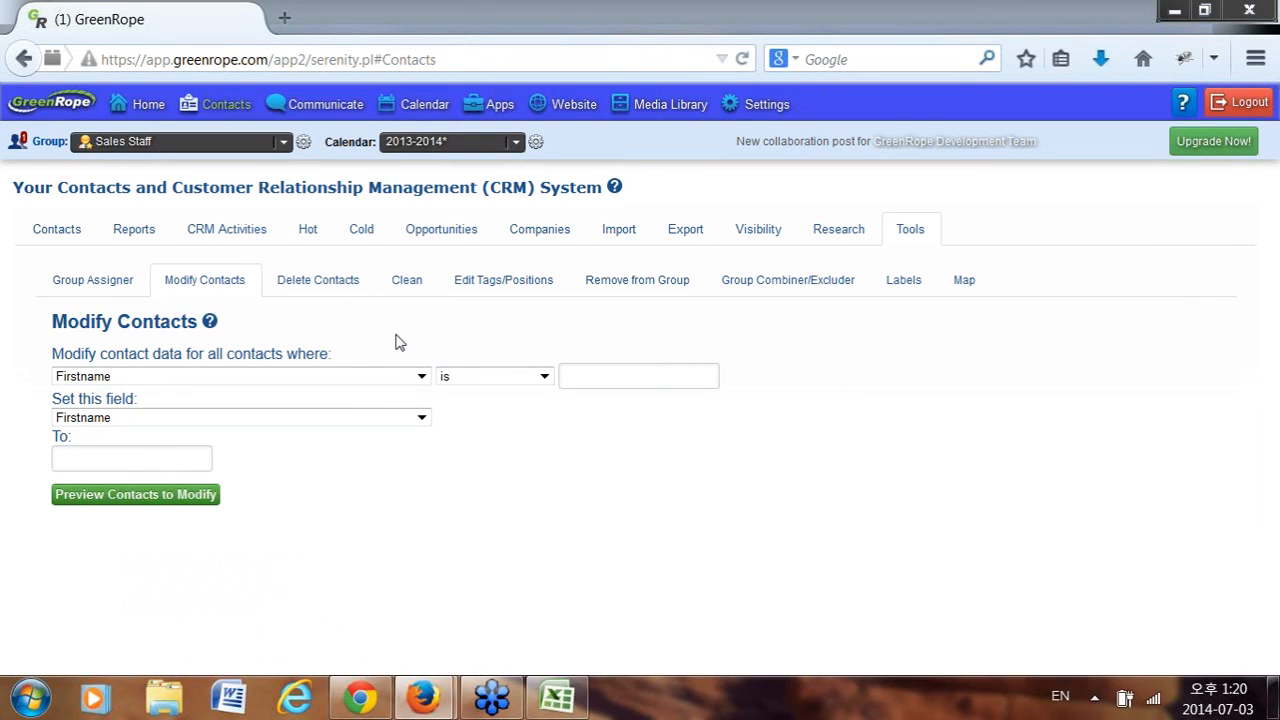
pyautogui.click(197, 378)
pyautogui.scroll(-5, 166, 545)
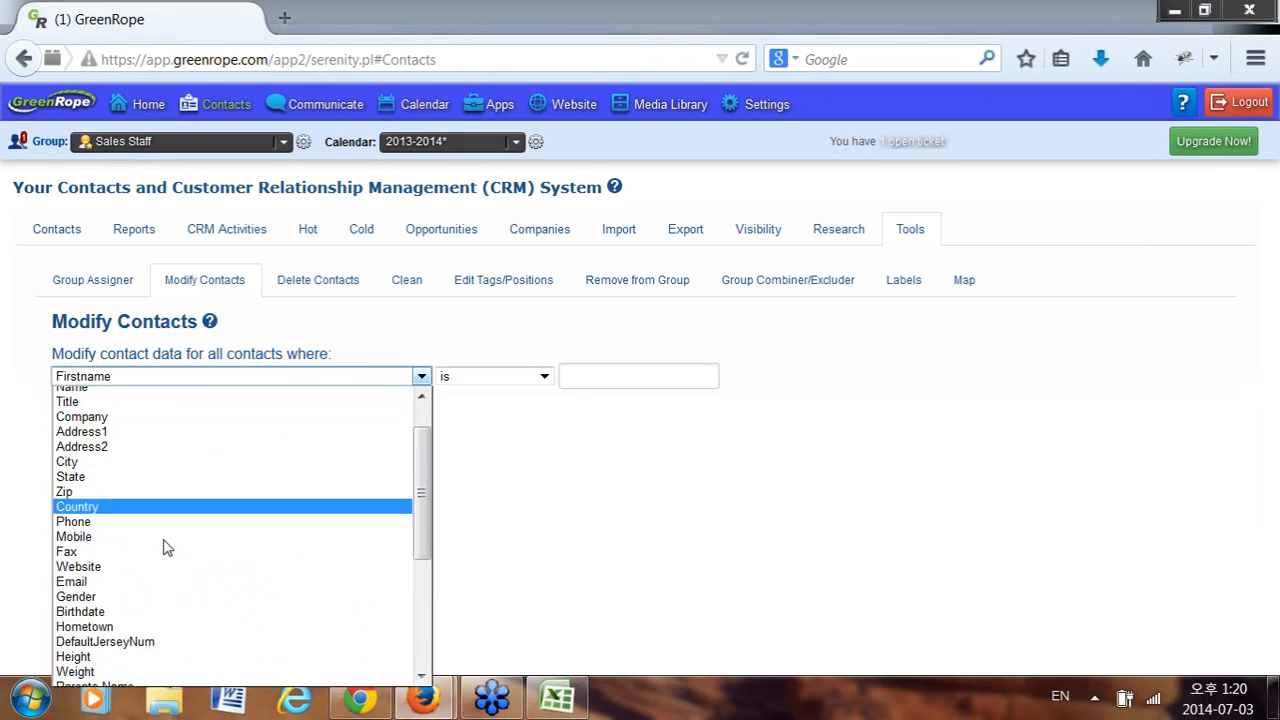
pyautogui.click(190, 620)
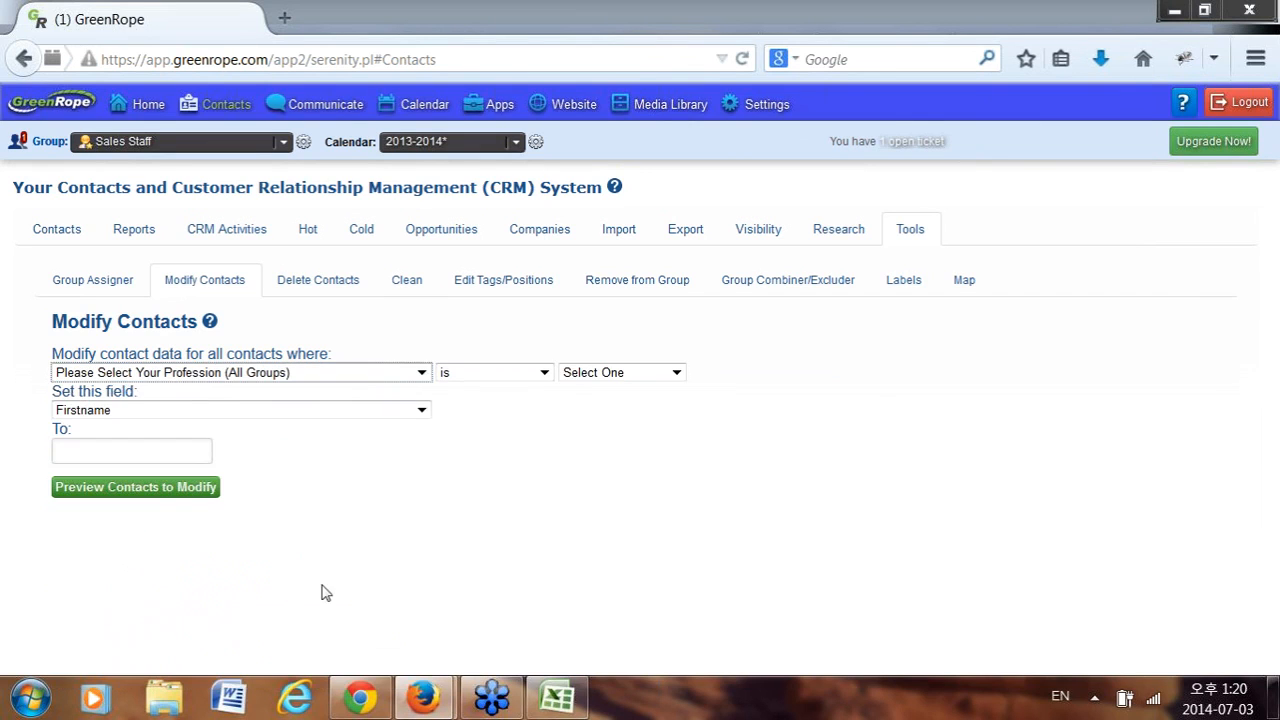
pyautogui.click(580, 374)
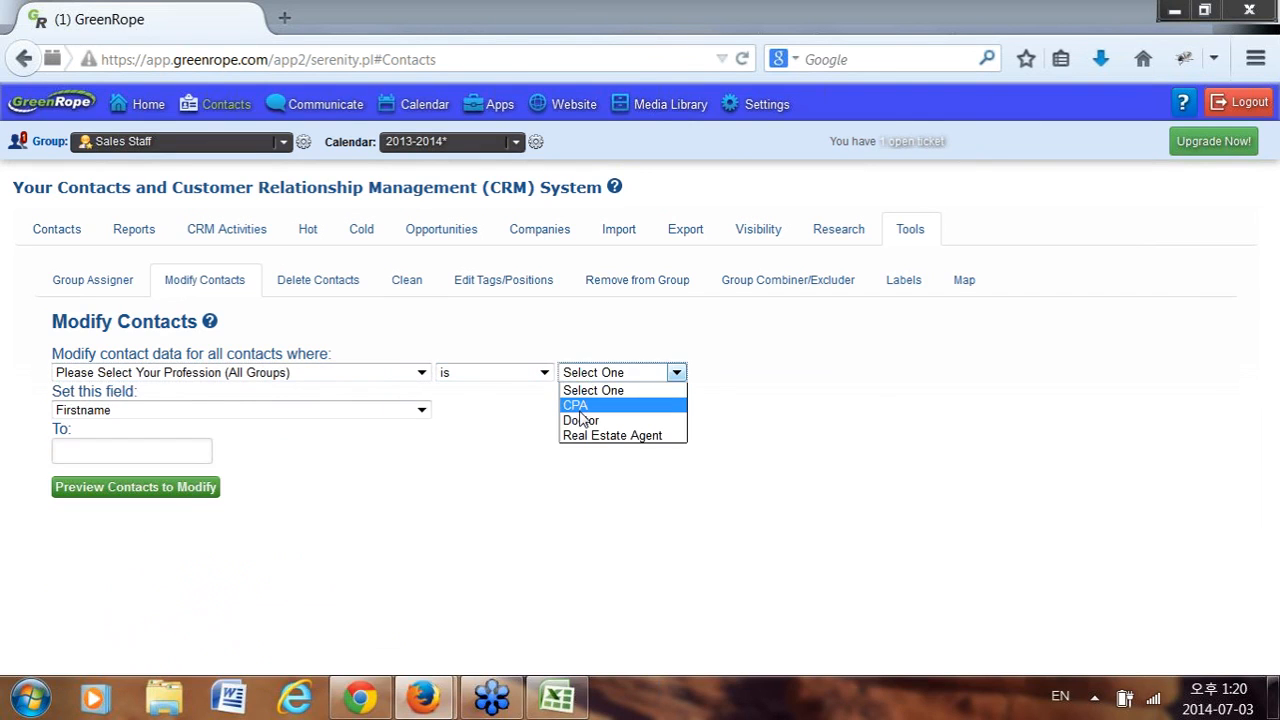
pyautogui.click(585, 405)
# Set the matched contacts' profession to Doctor, then return to the filtered contacts list.
pyautogui.click(215, 414)
pyautogui.click(371, 477)
pyautogui.click(220, 415)
pyautogui.scroll(-5, 246, 345)
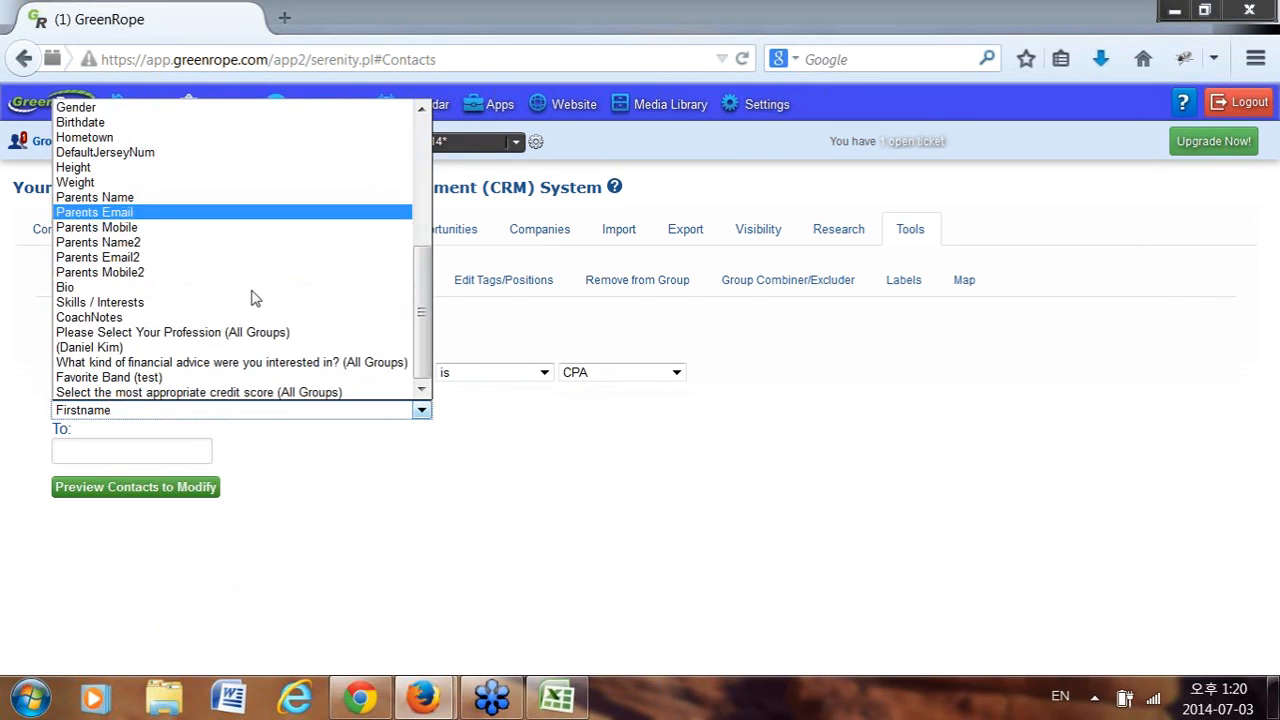
pyautogui.click(230, 340)
pyautogui.click(165, 449)
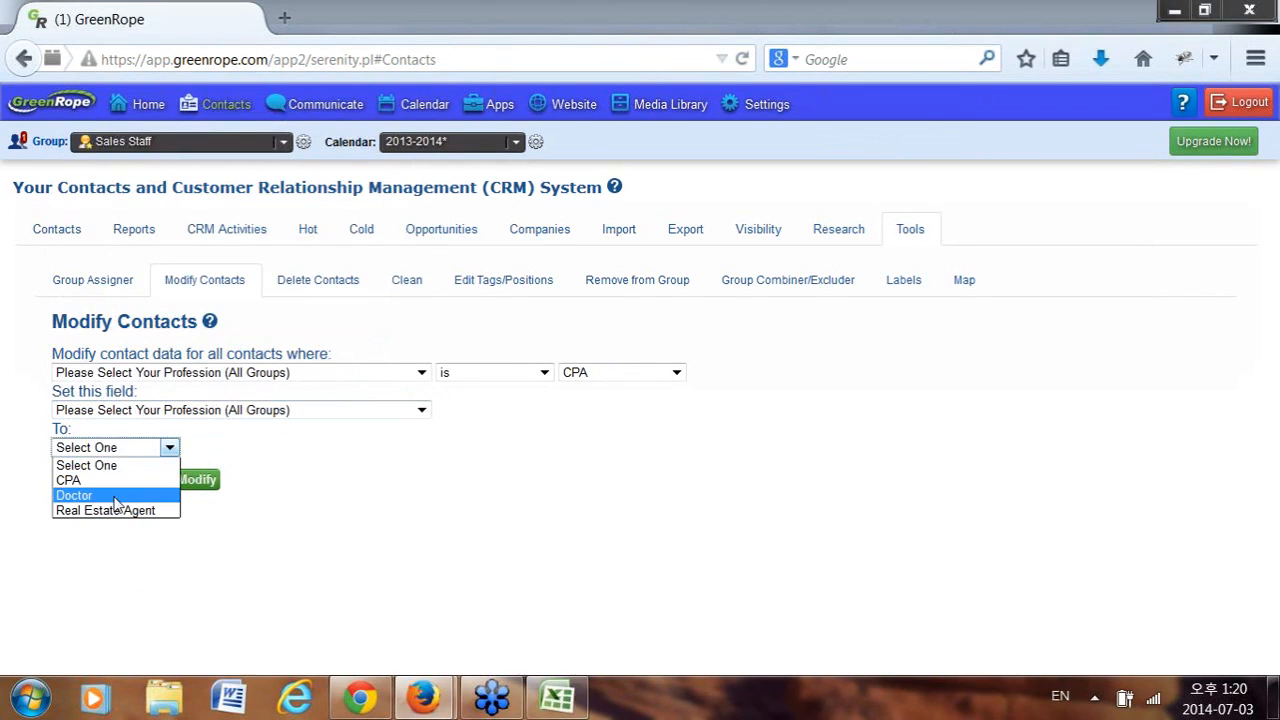
pyautogui.click(80, 494)
pyautogui.click(565, 481)
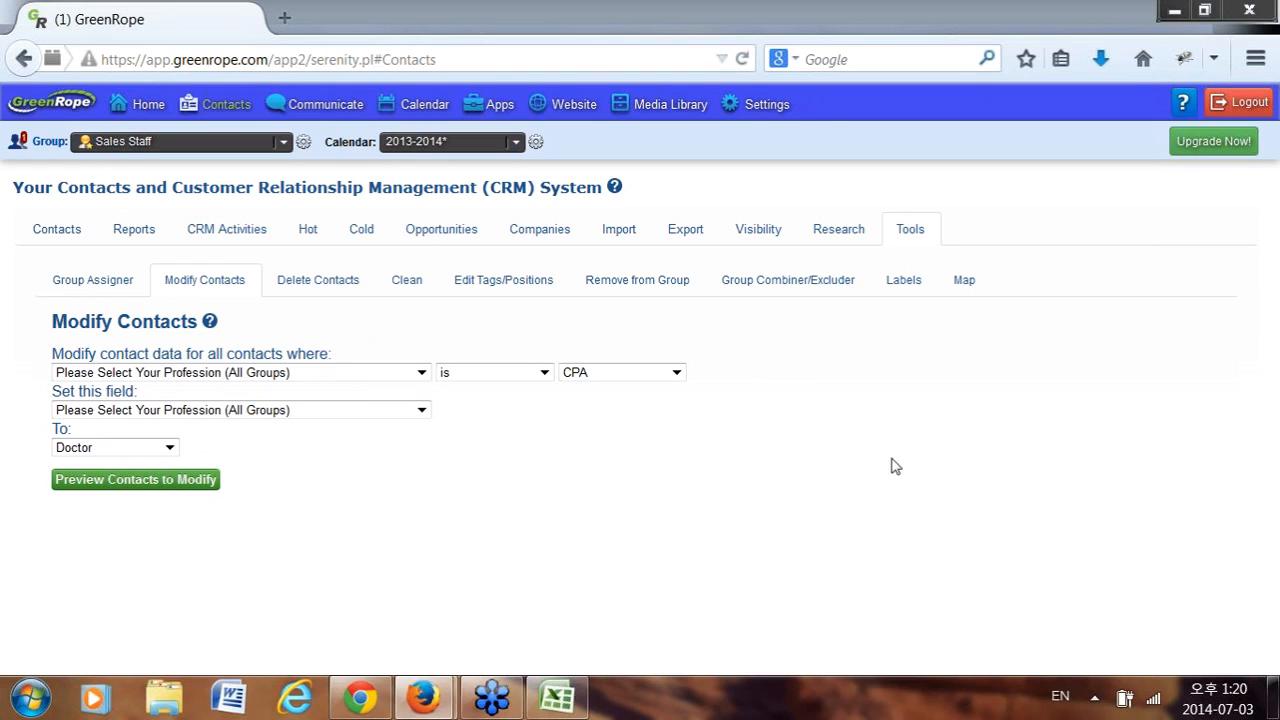
pyautogui.click(55, 230)
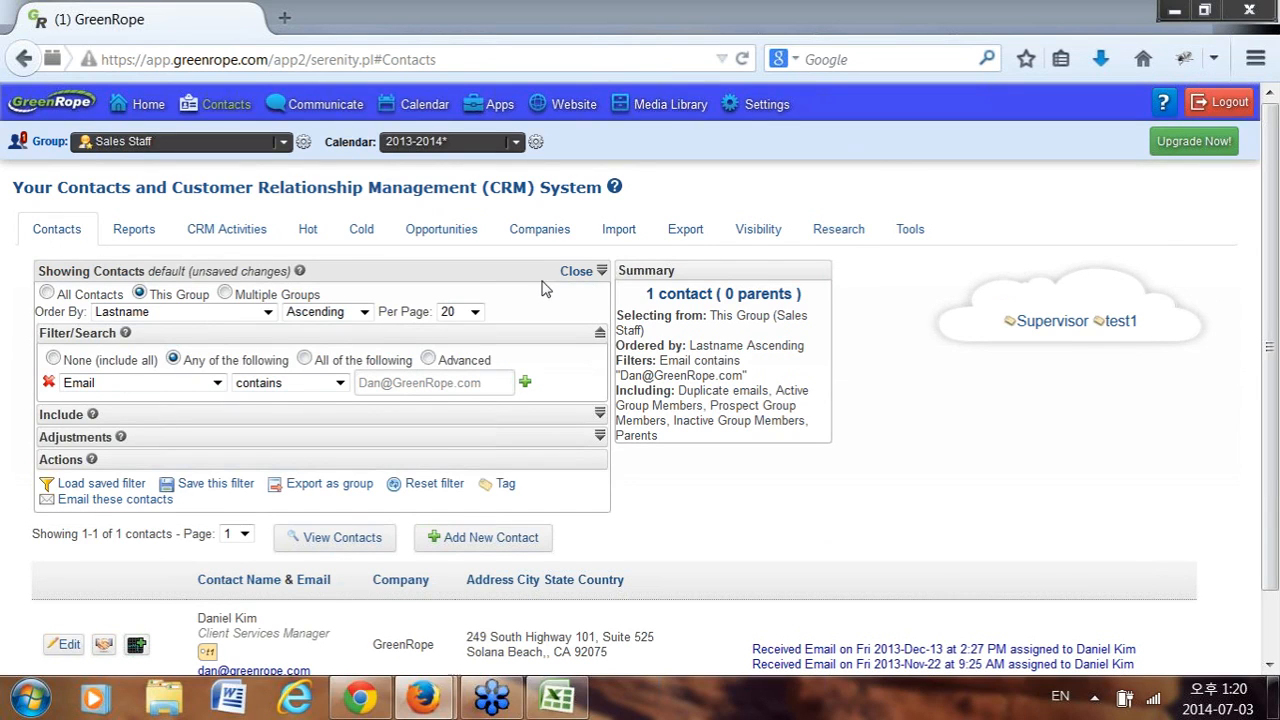
# List the files in the Media Library's Shared: Resources folder, then bring Testupload forward in Excel.
pyautogui.moveTo(684, 110)
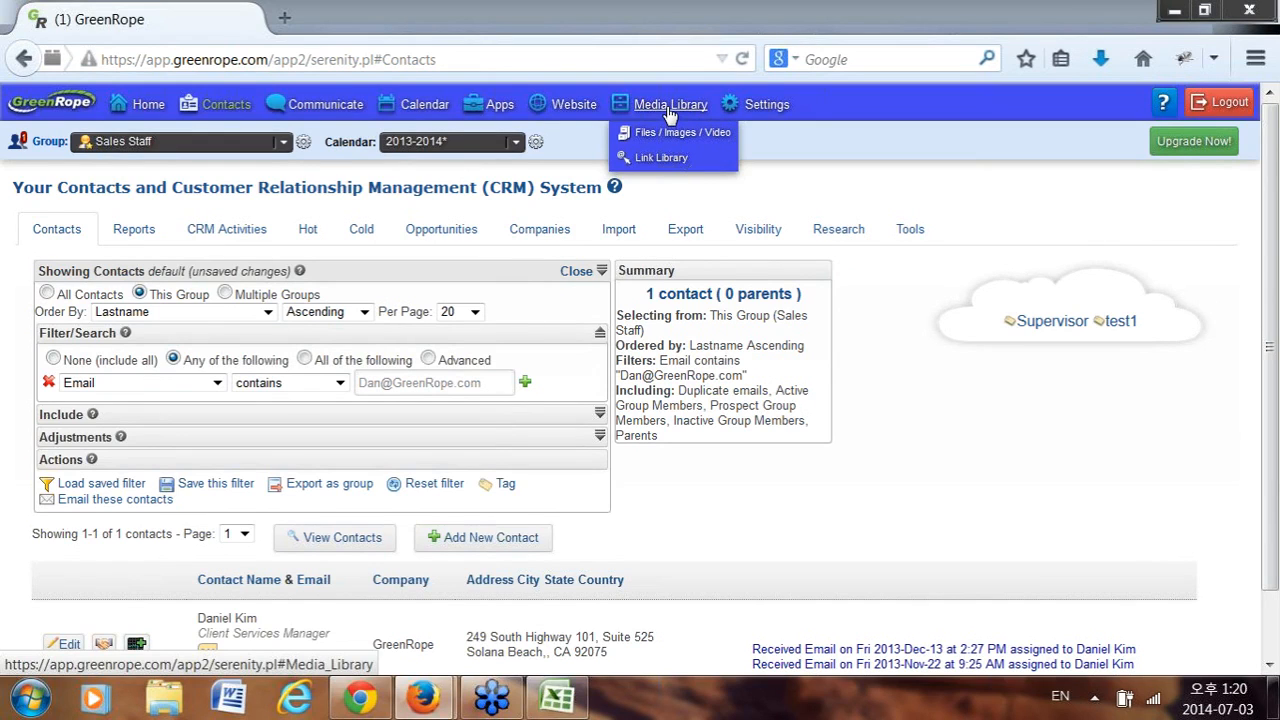
pyautogui.click(668, 110)
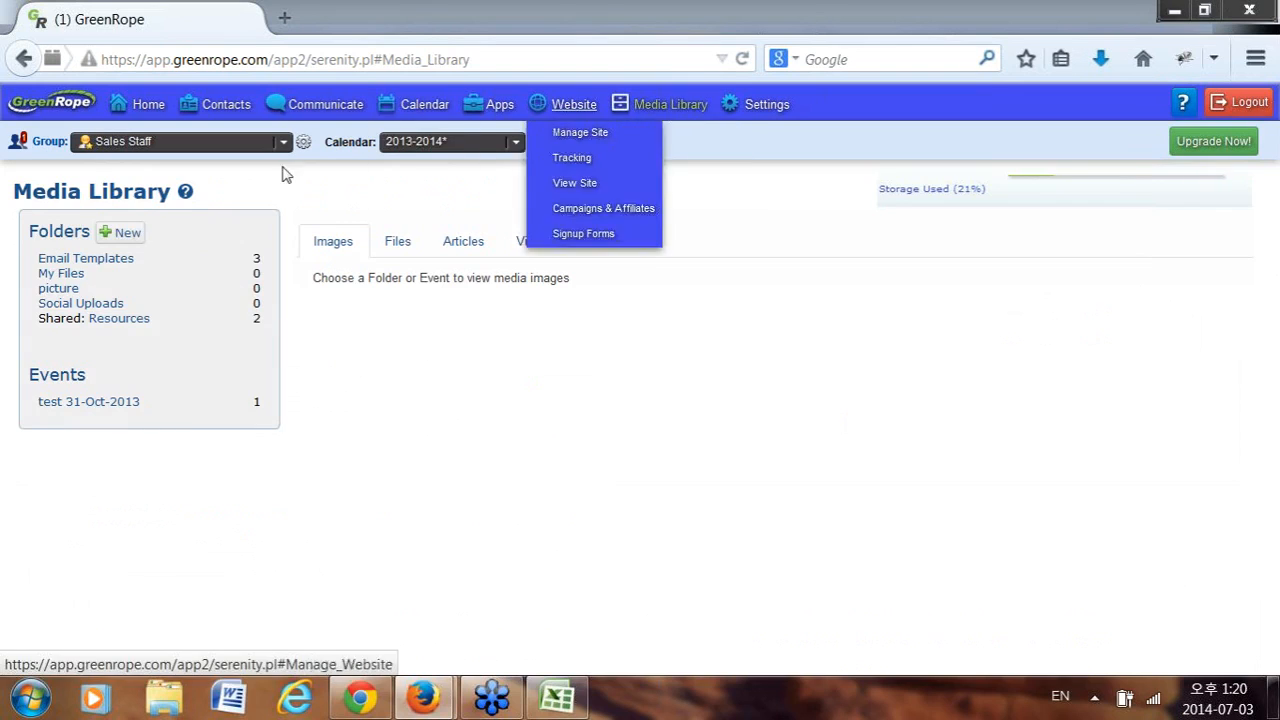
pyautogui.click(128, 322)
pyautogui.click(424, 252)
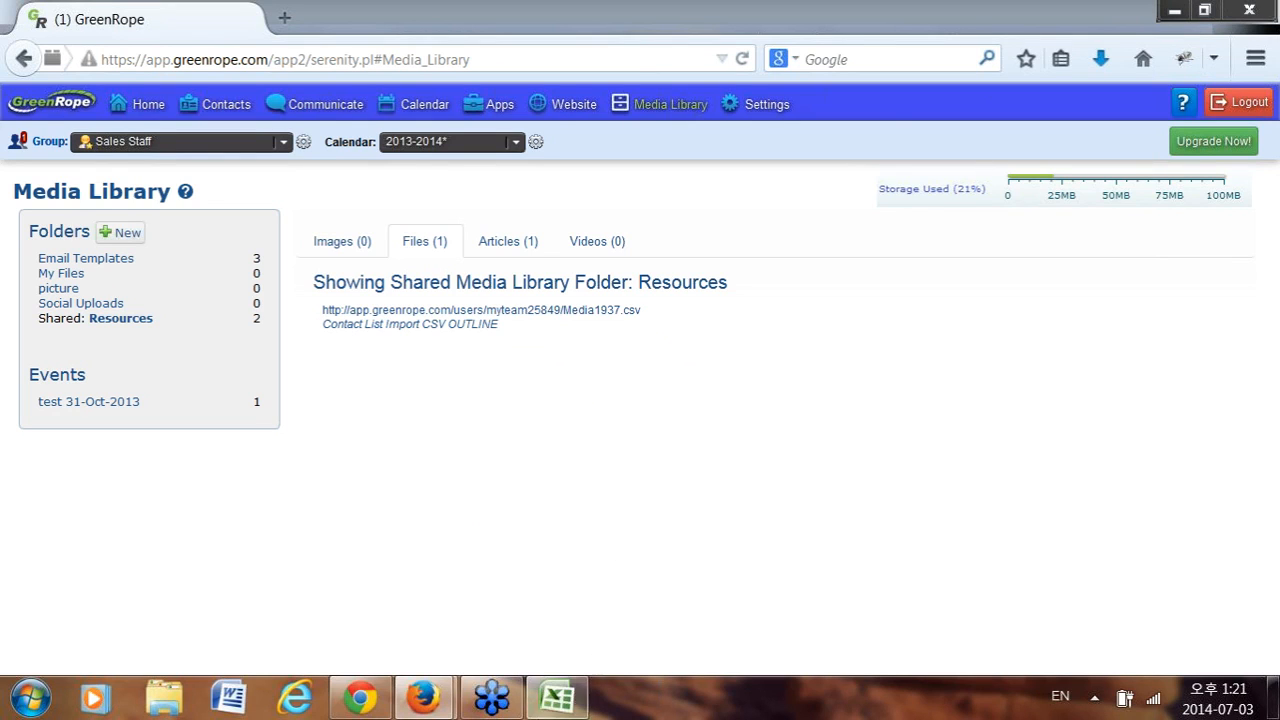
pyautogui.click(556, 697)
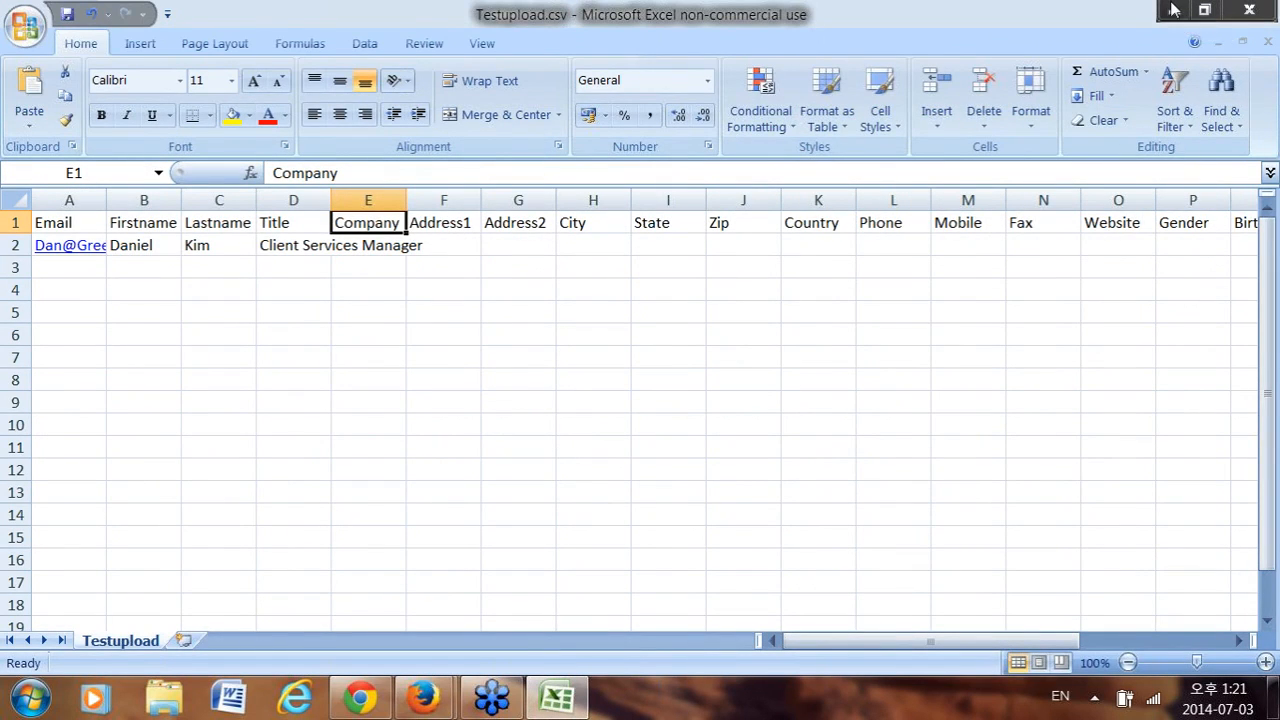
# Minimize Excel, view Group Setup for Sales Staff, then bring back the Testupload spreadsheet.
pyautogui.click(1174, 9)
pyautogui.click(303, 144)
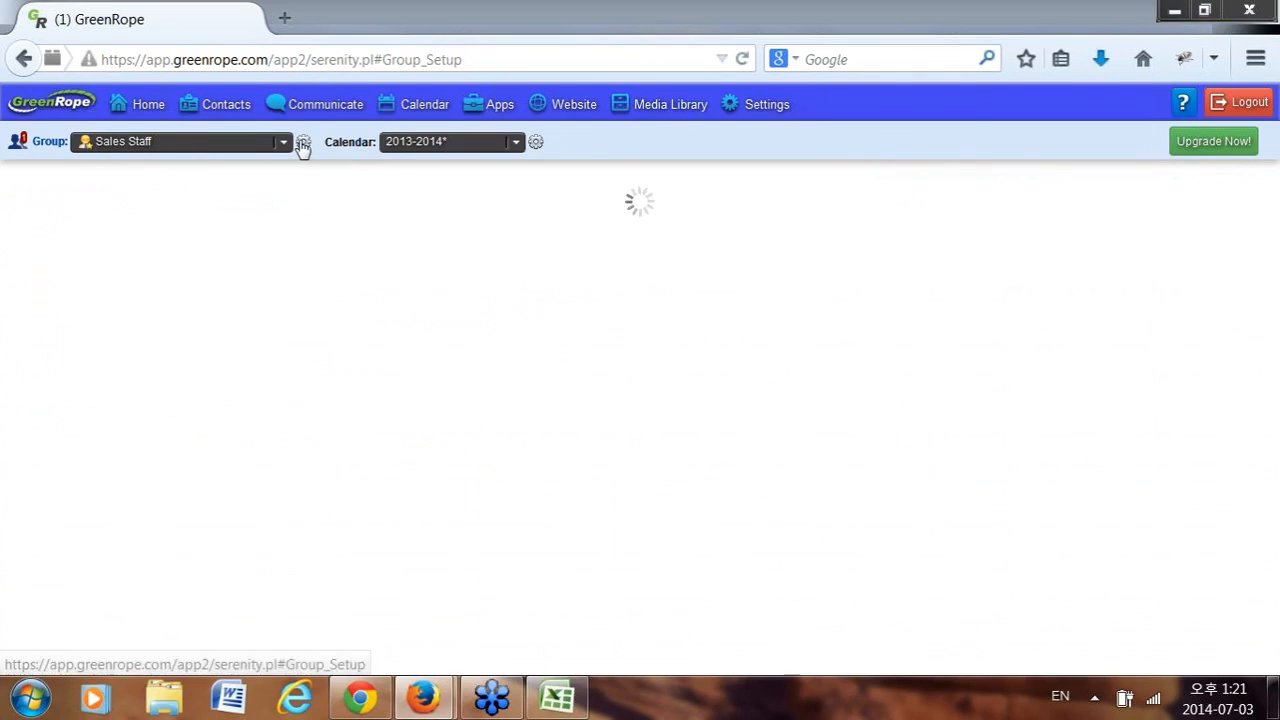
pyautogui.moveTo(760, 111)
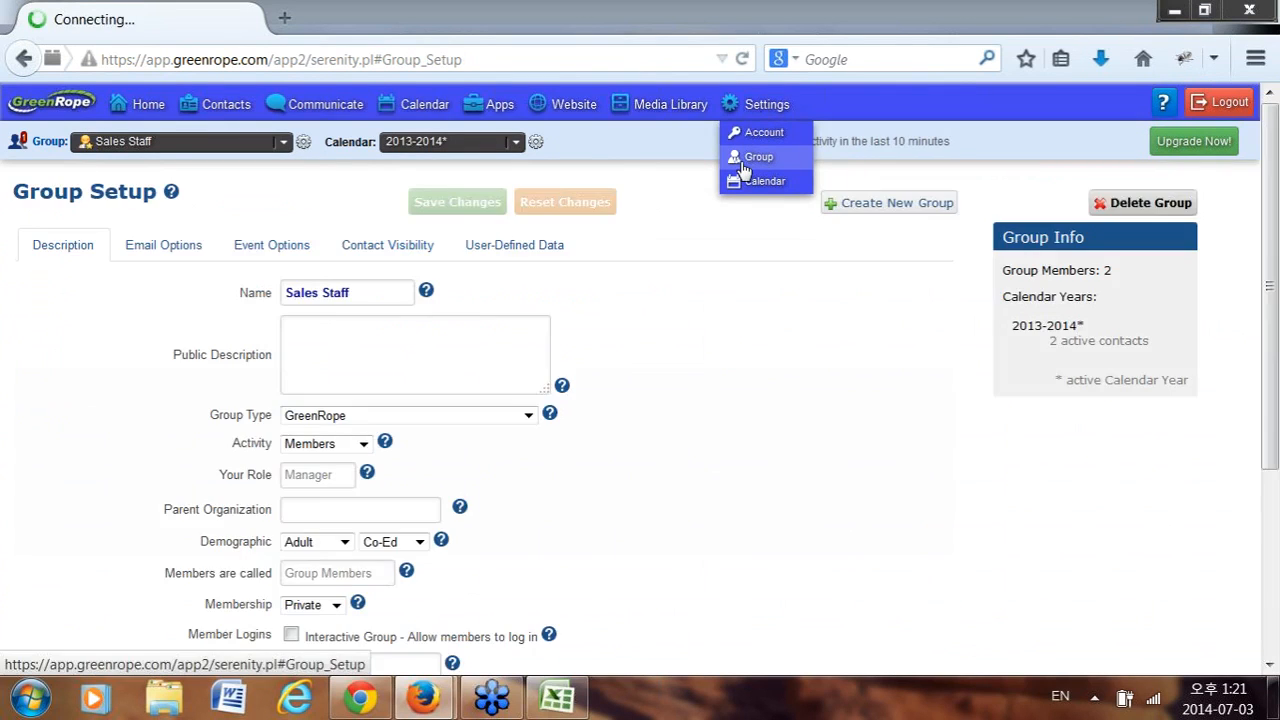
pyautogui.click(742, 166)
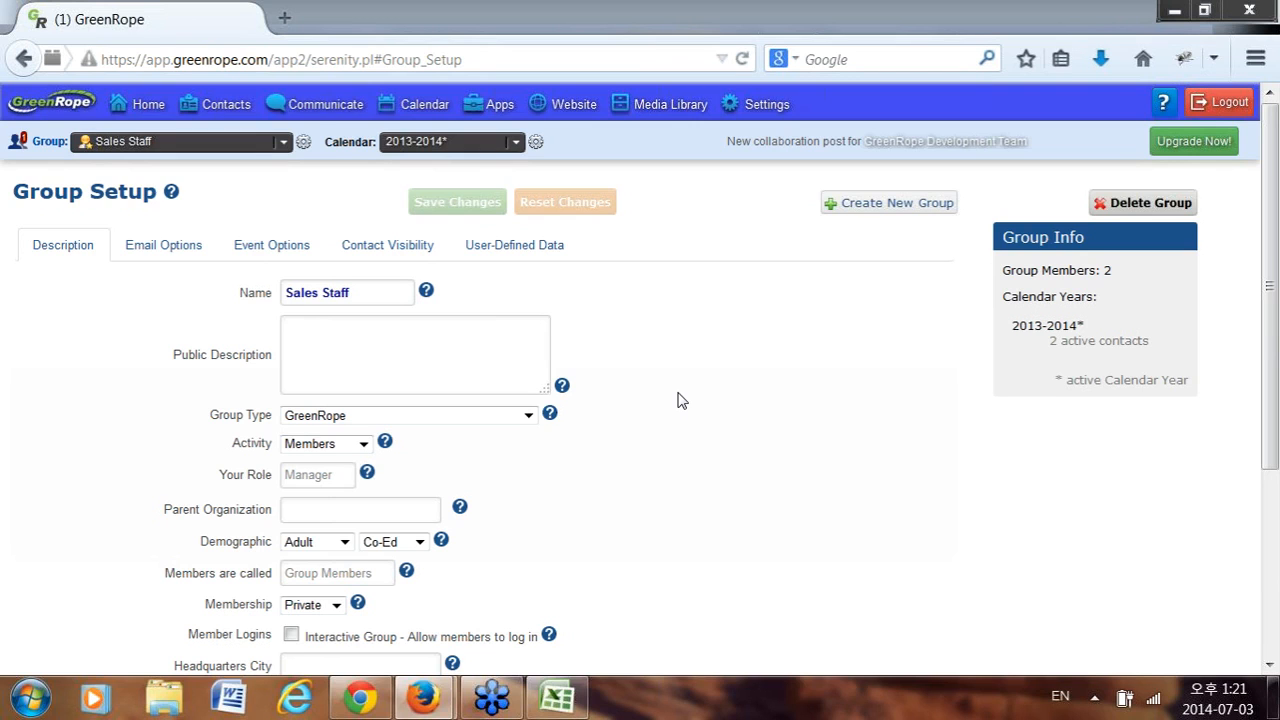
pyautogui.click(556, 697)
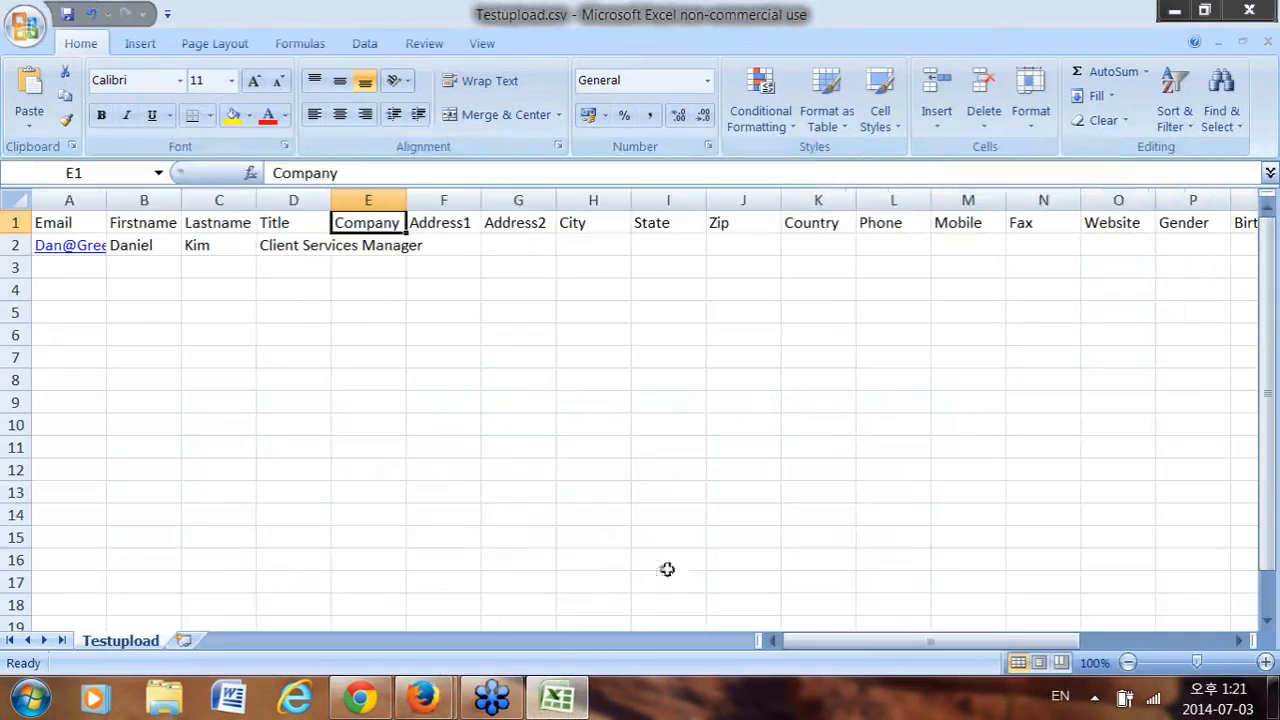
# Check the contact's Groups (column W) and Tags (column X) entries, then minimize Excel.
pyautogui.moveTo(868, 647); pyautogui.dragTo(1016, 647)
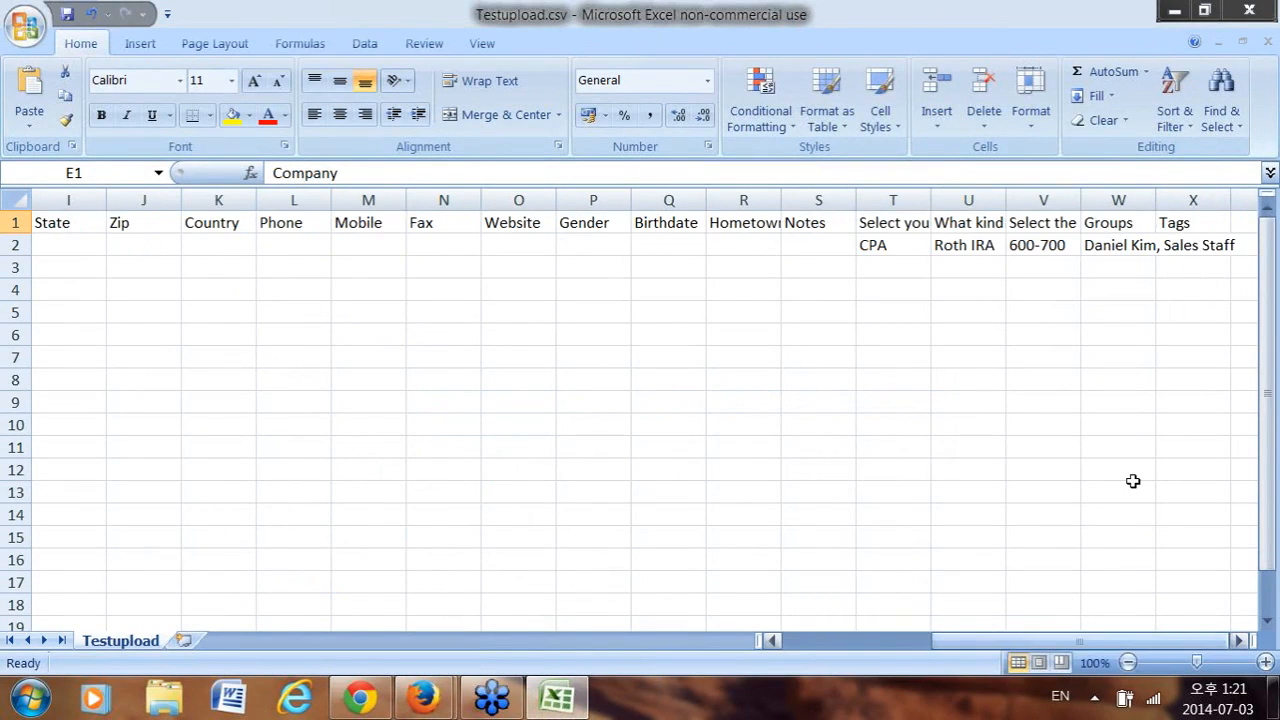
pyautogui.click(1127, 243)
pyautogui.click(1190, 248)
pyautogui.click(1120, 247)
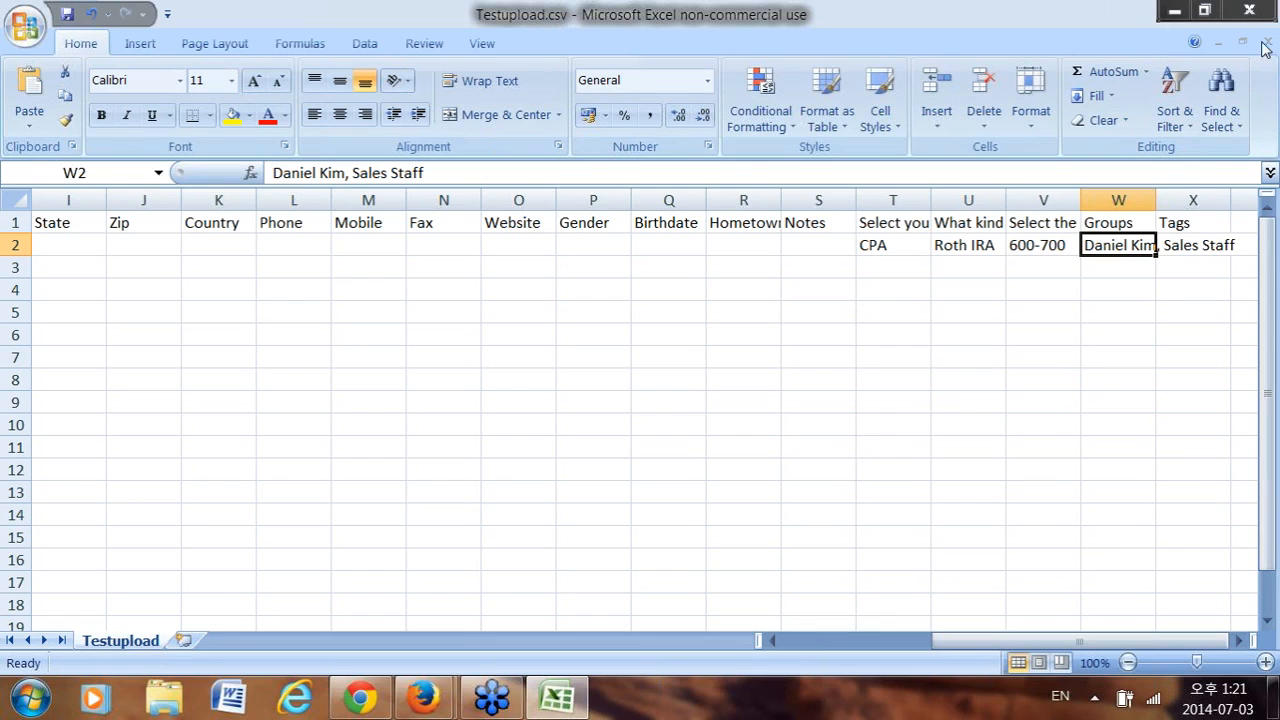
pyautogui.click(1172, 12)
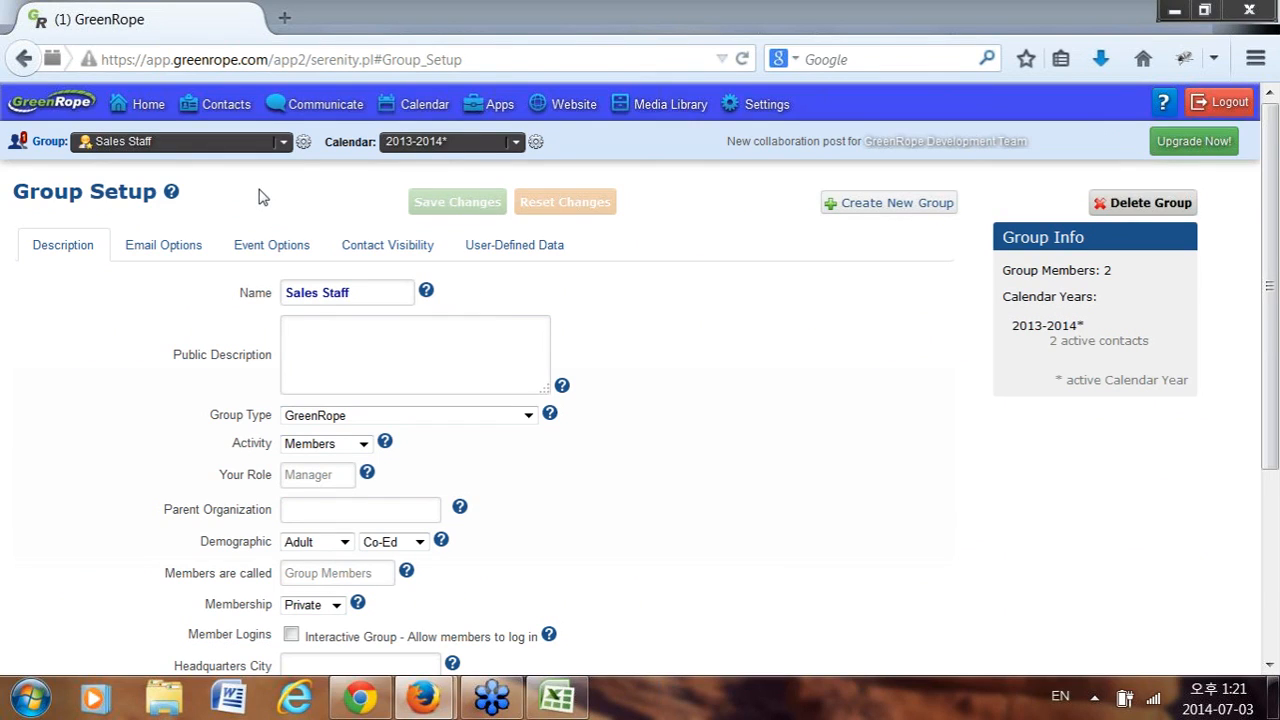
# Open the Suppression List upload section under Contacts > Import.
pyautogui.moveTo(222, 117)
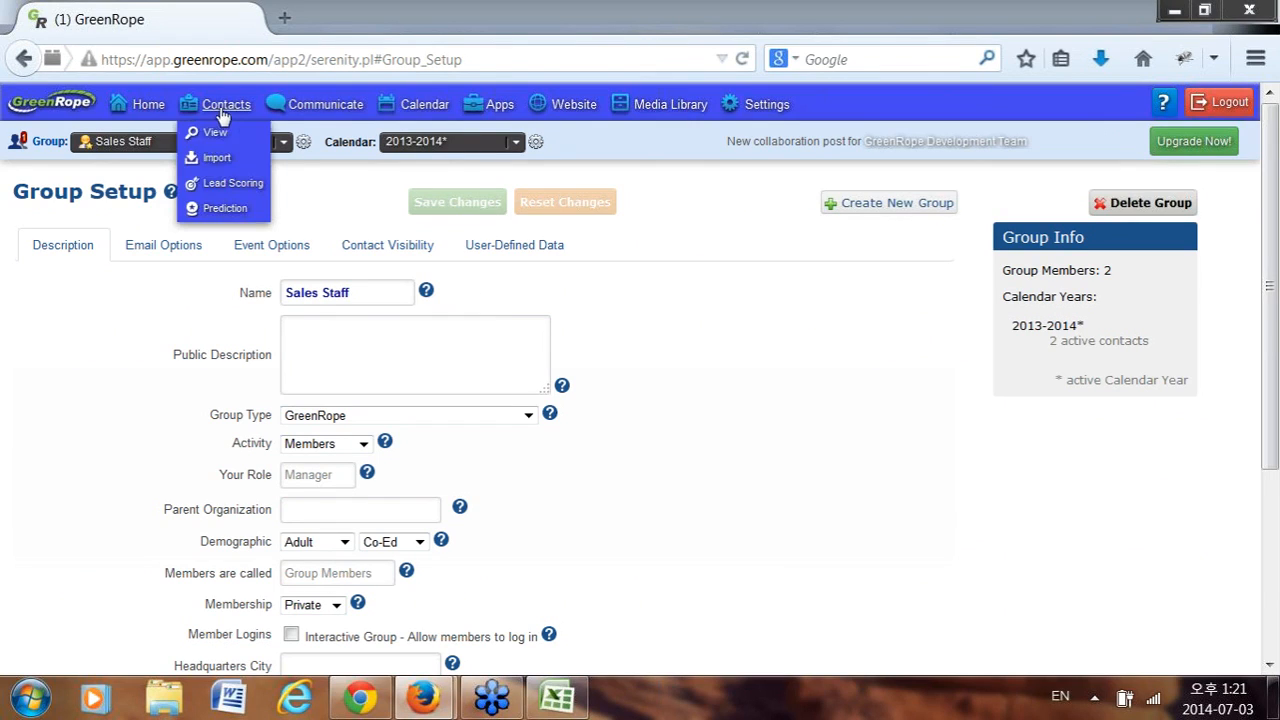
pyautogui.click(212, 157)
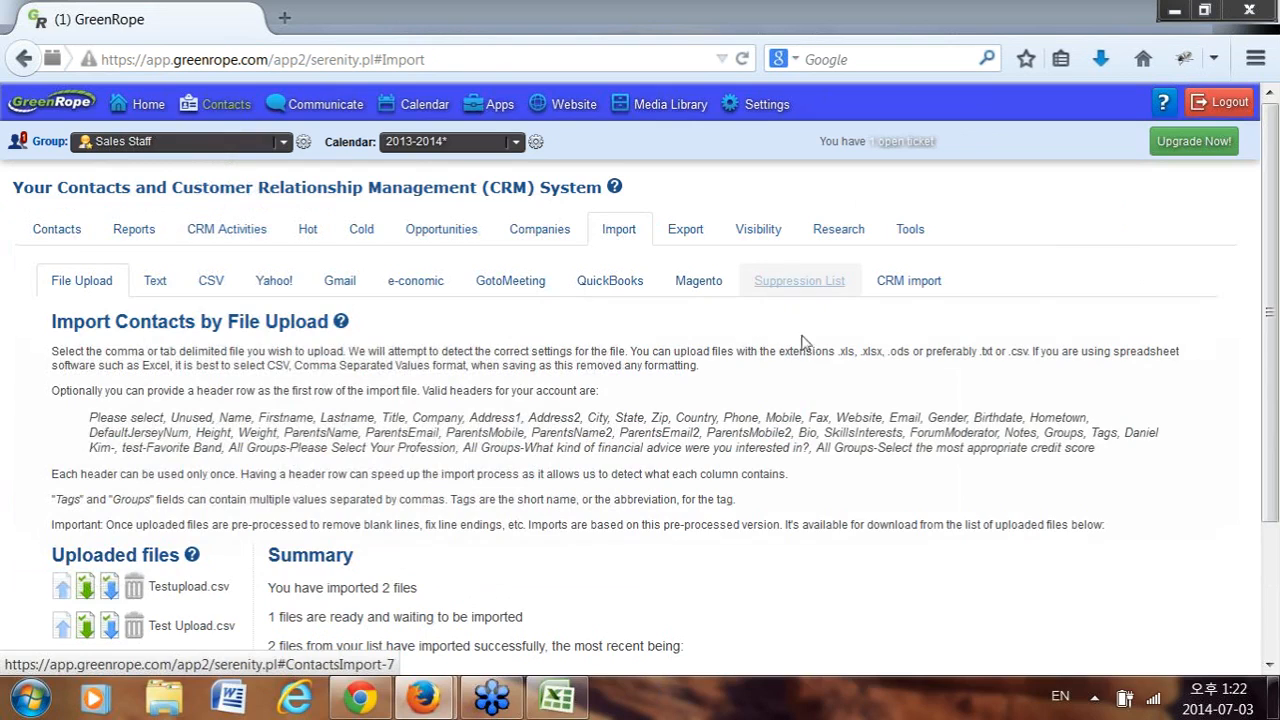
pyautogui.click(806, 286)
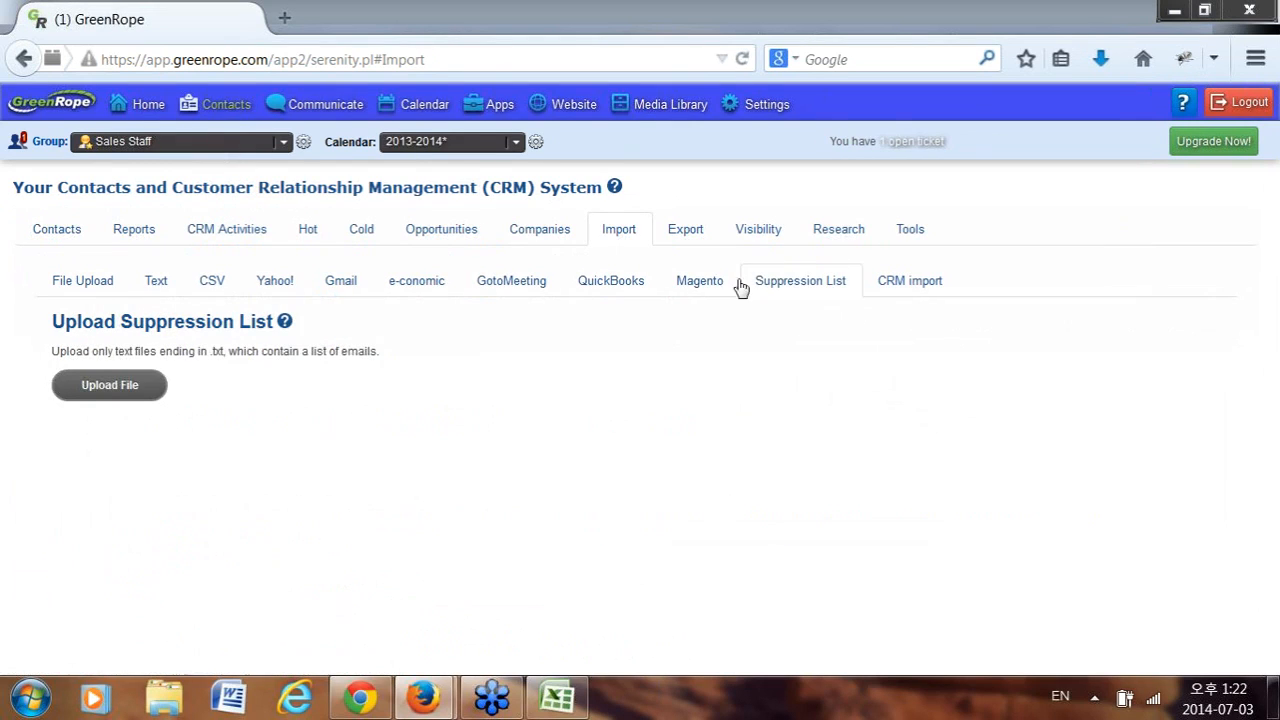
# Launch Notepad from the Start menu and resize it beside the browser.
pyautogui.click(18, 704)
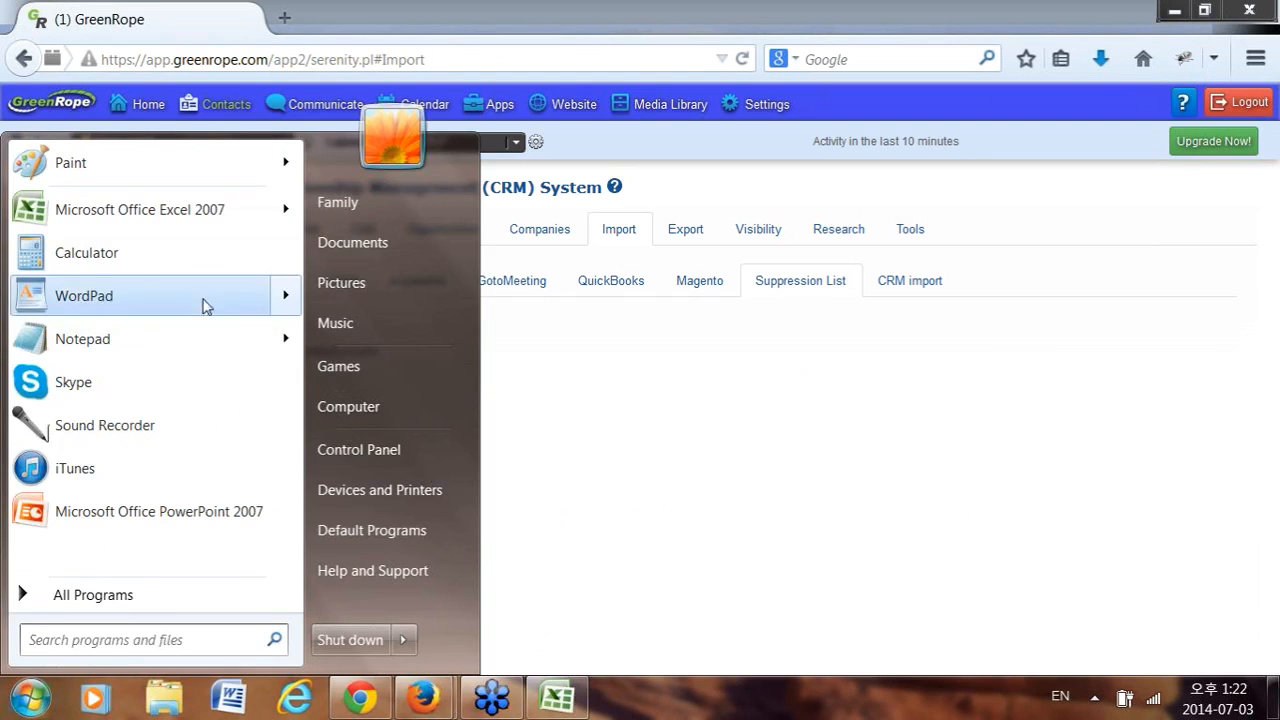
pyautogui.click(154, 342)
pyautogui.moveTo(706, 72); pyautogui.dragTo(851, 58)
pyautogui.moveTo(325, 522); pyautogui.dragTo(598, 498)
pyautogui.moveTo(853, 58); pyautogui.dragTo(832, 99)
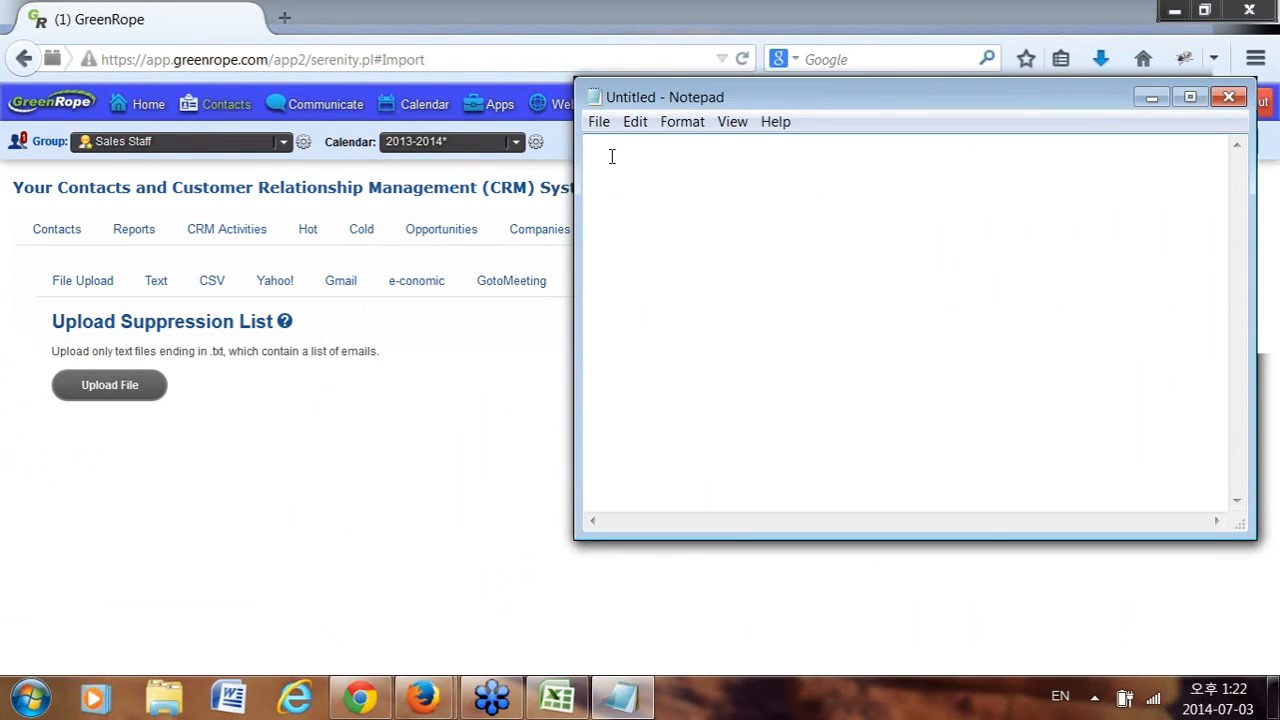
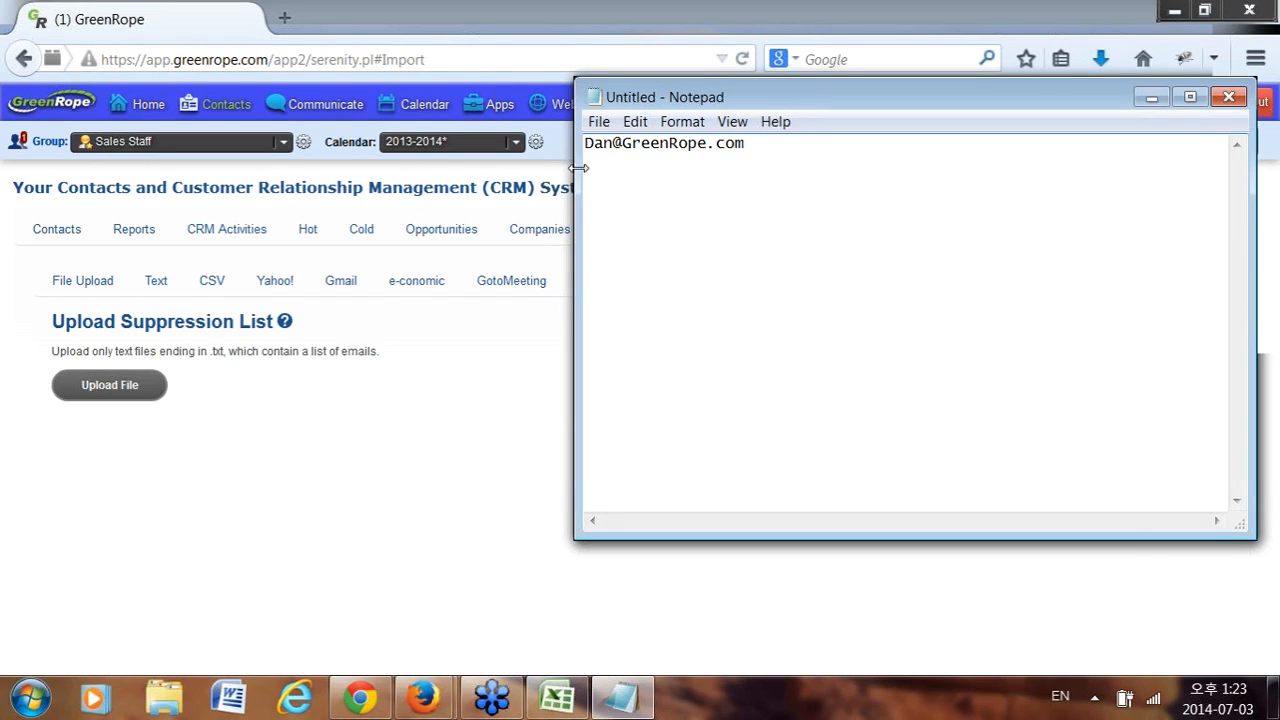
# Type three contact e-mail addresses into Notepad, one per line.
pyautogui.press('Return')
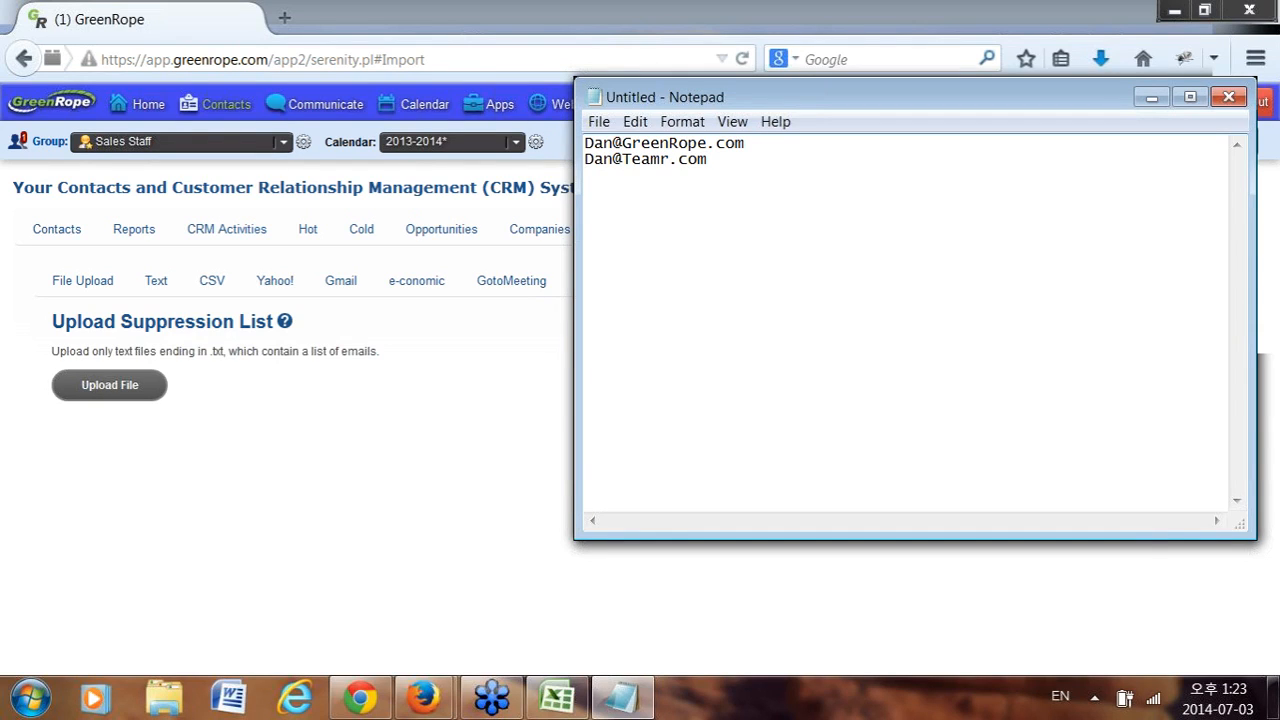
pyautogui.press('Return')
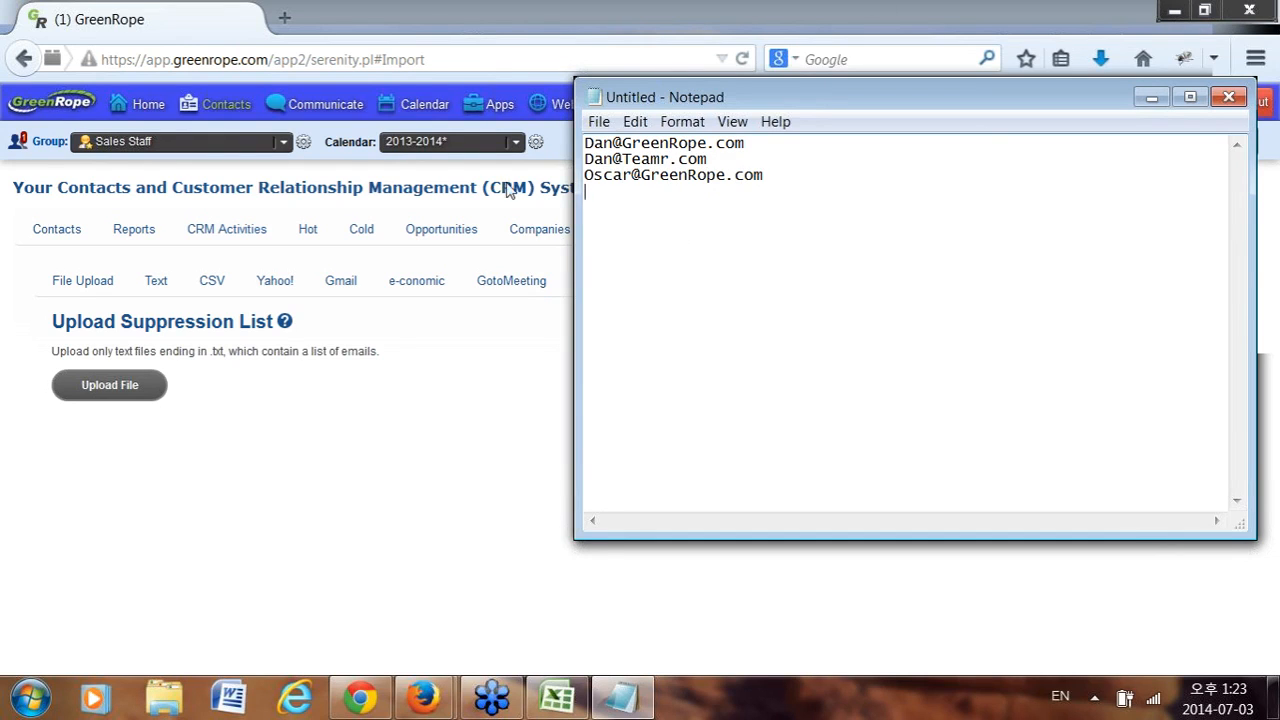
# Close Notepad and discard the notes without saving.
pyautogui.click(598, 121)
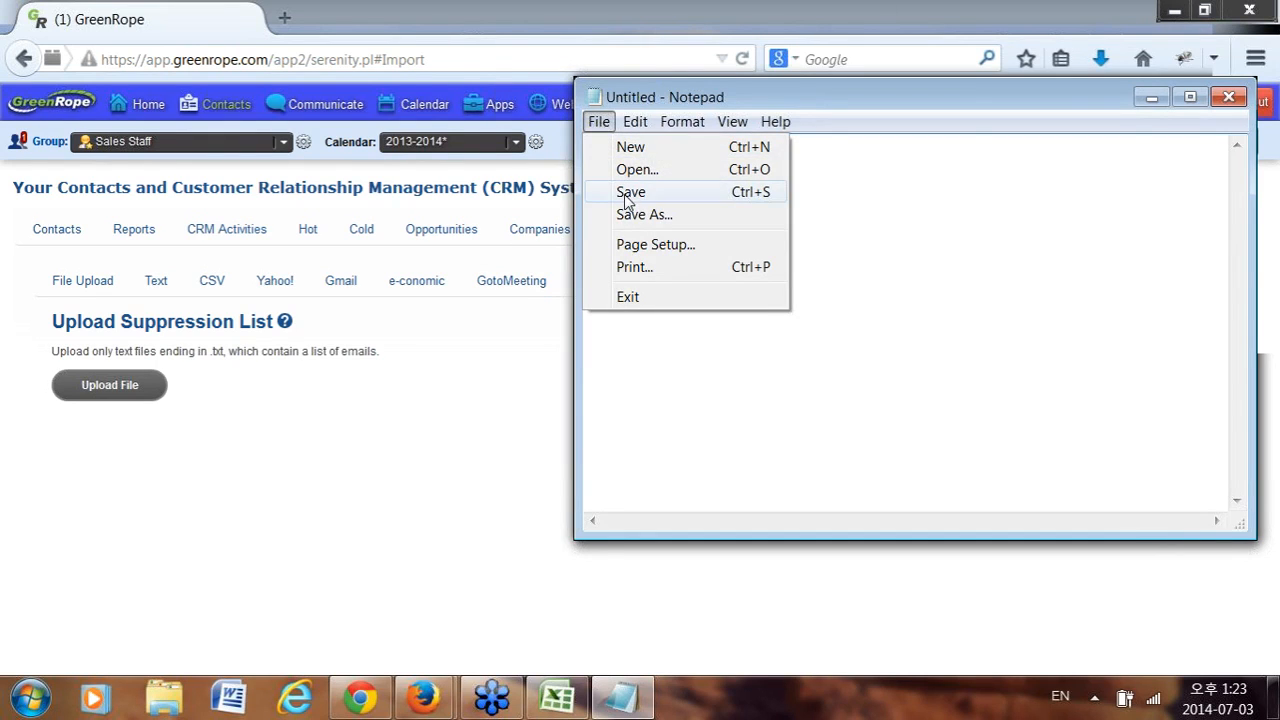
pyautogui.click(1230, 94)
pyautogui.click(1230, 94)
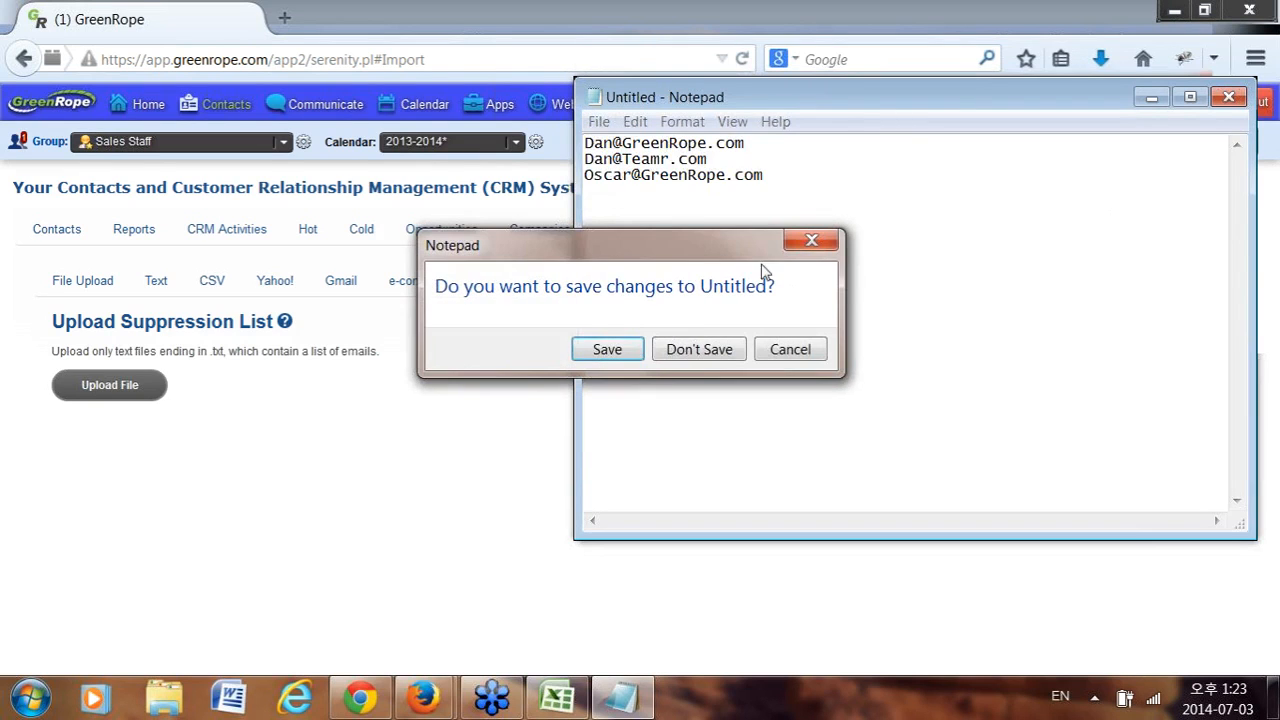
pyautogui.click(703, 348)
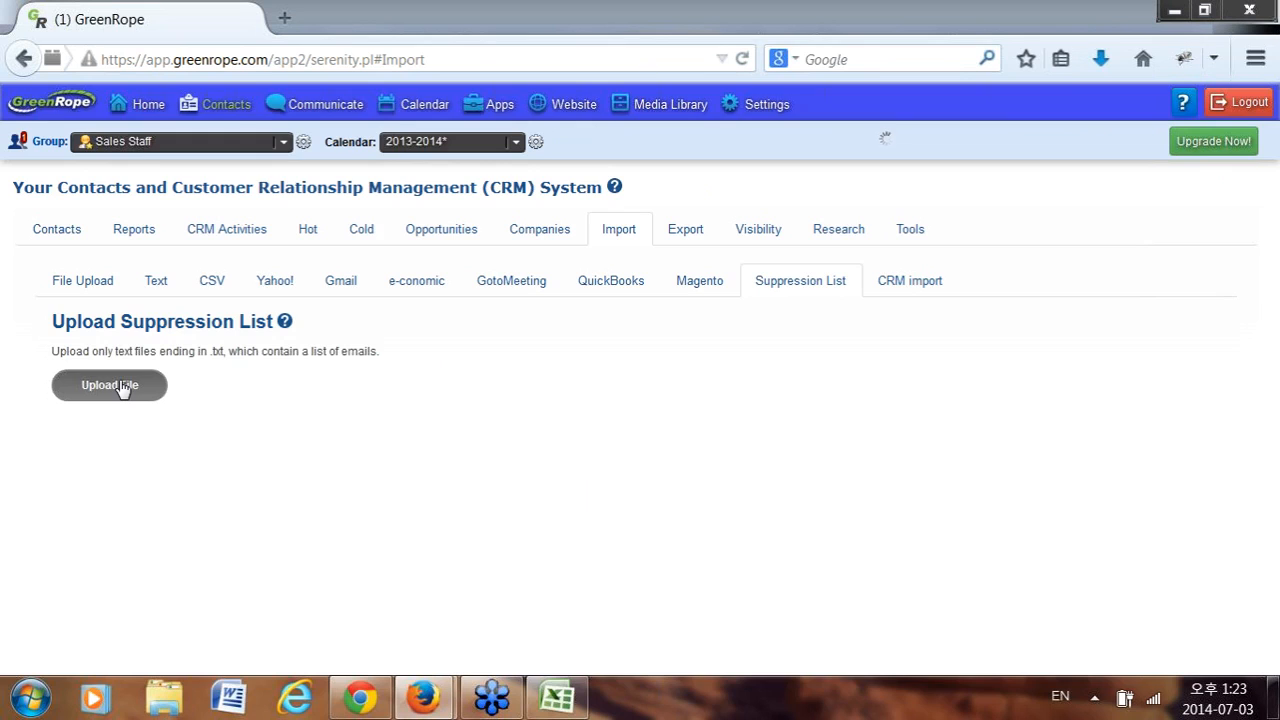
pyautogui.moveTo(288, 326)
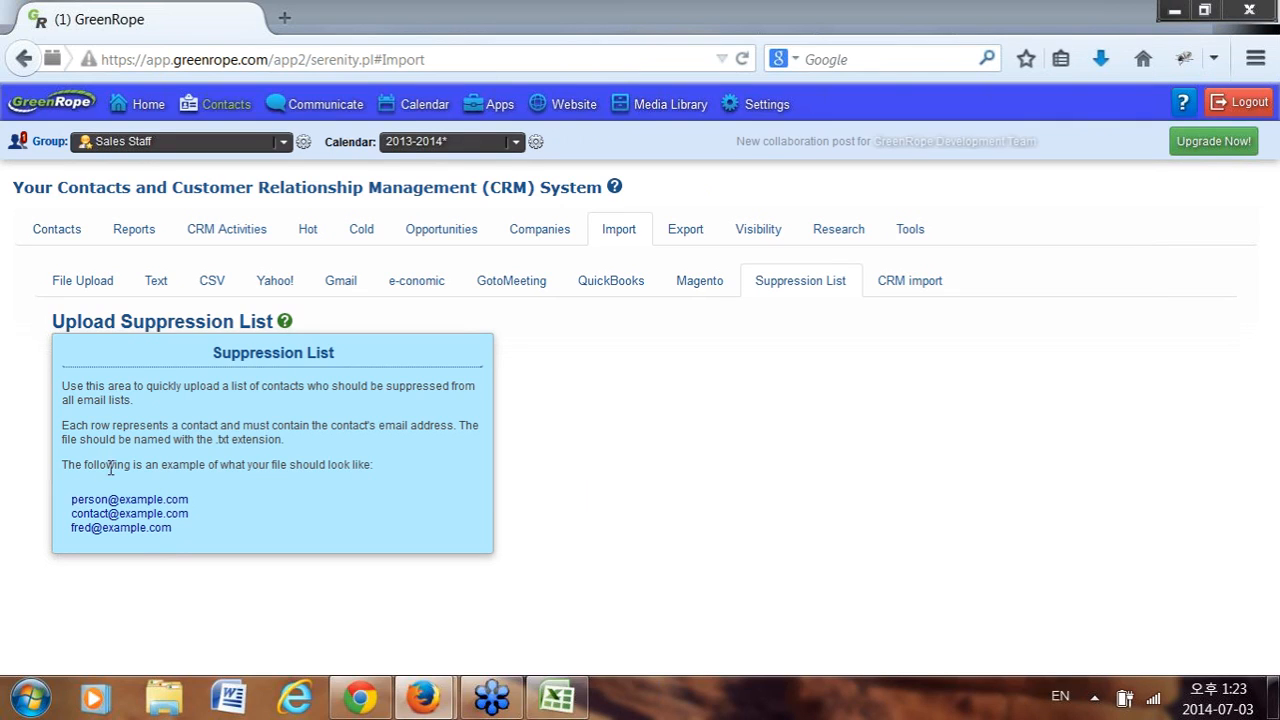
pyautogui.moveTo(71, 499); pyautogui.dragTo(200, 502)
pyautogui.click(74, 523)
pyautogui.moveTo(71, 515); pyautogui.dragTo(191, 515)
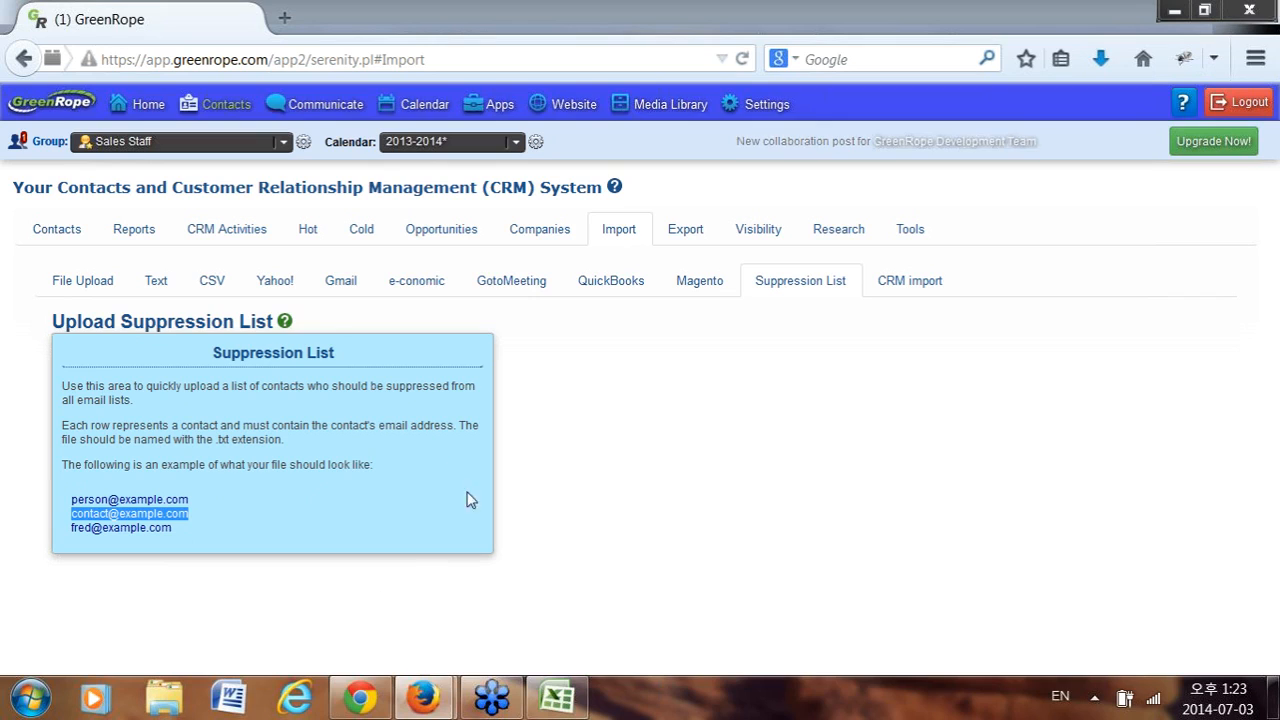
pyautogui.click(285, 321)
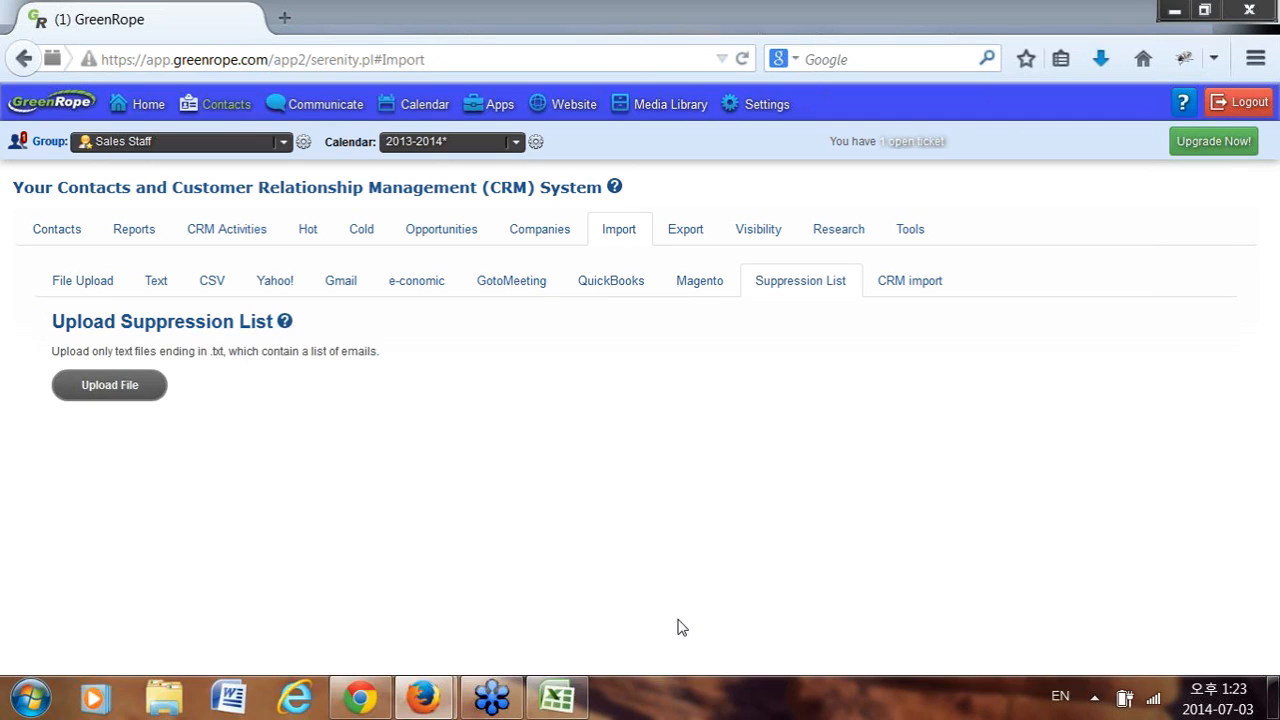
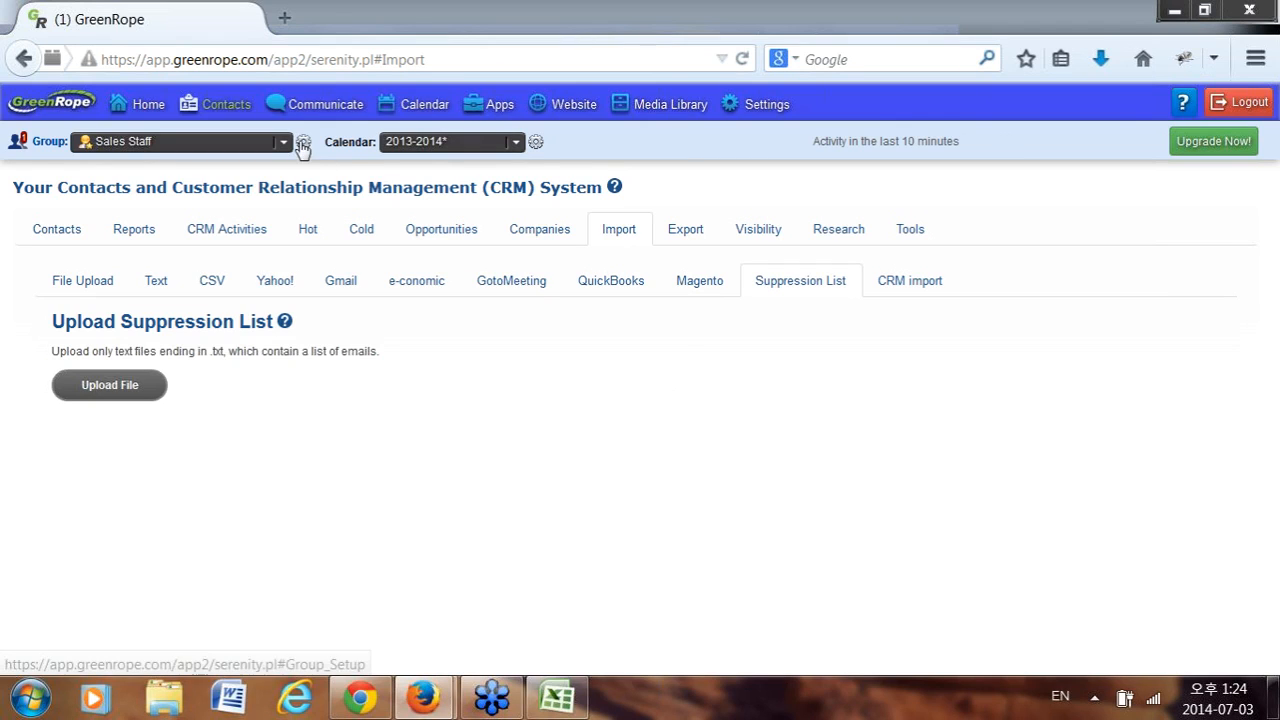
# Open the Sales Staff group's setup page using the gear icon beside the Group selector.
pyautogui.click(328, 170)
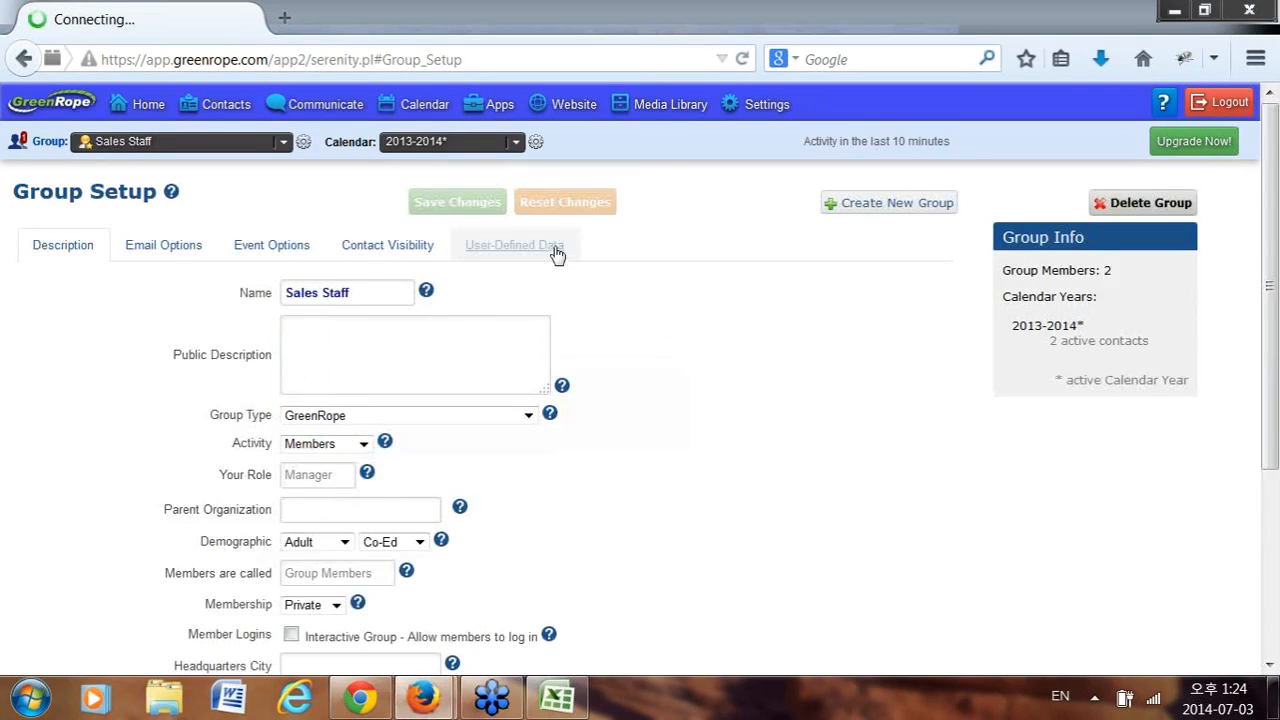
# Add a new custom field of type Short Text under the group's User-Defined Data.
pyautogui.click(540, 248)
pyautogui.scroll(-5, 378, 372)
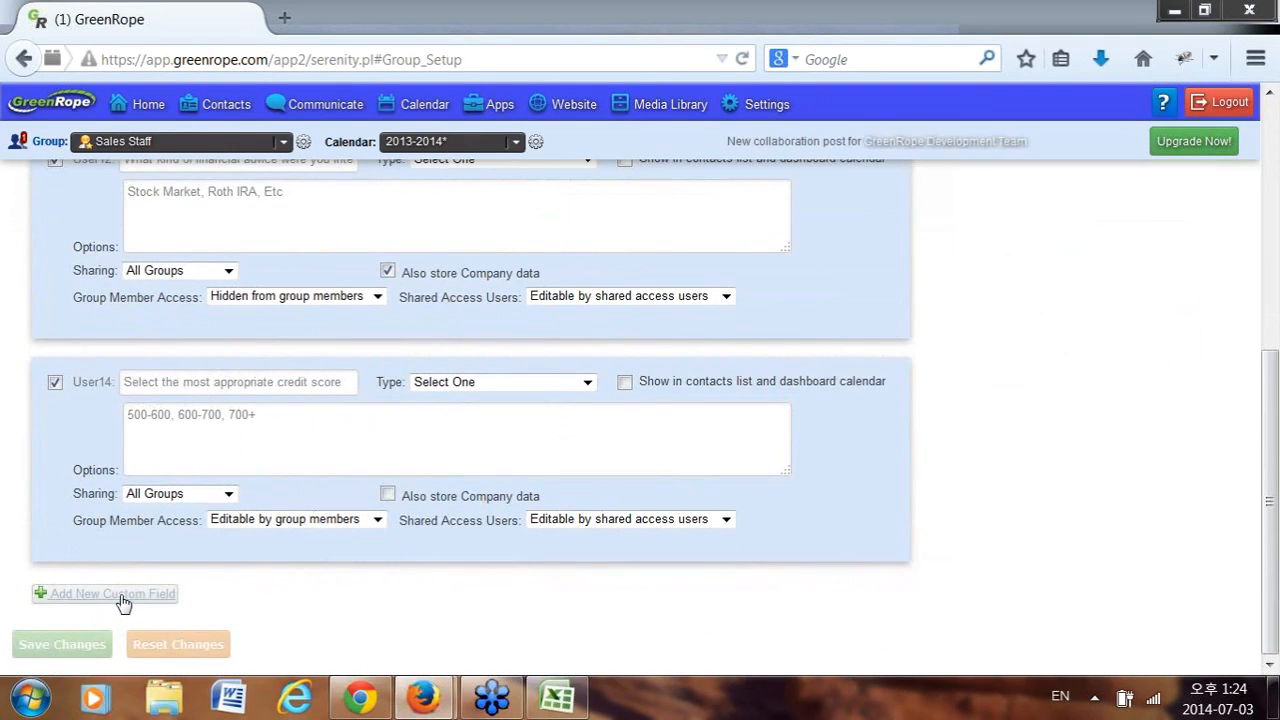
pyautogui.click(123, 598)
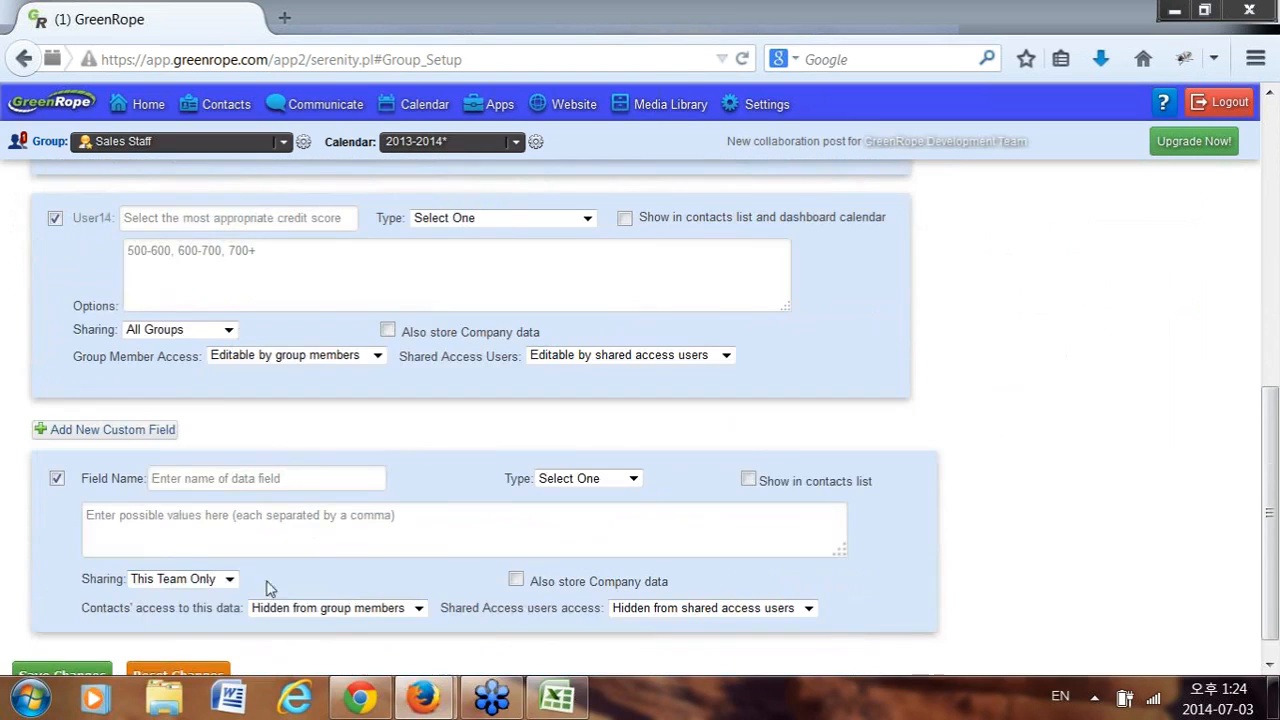
pyautogui.click(240, 474)
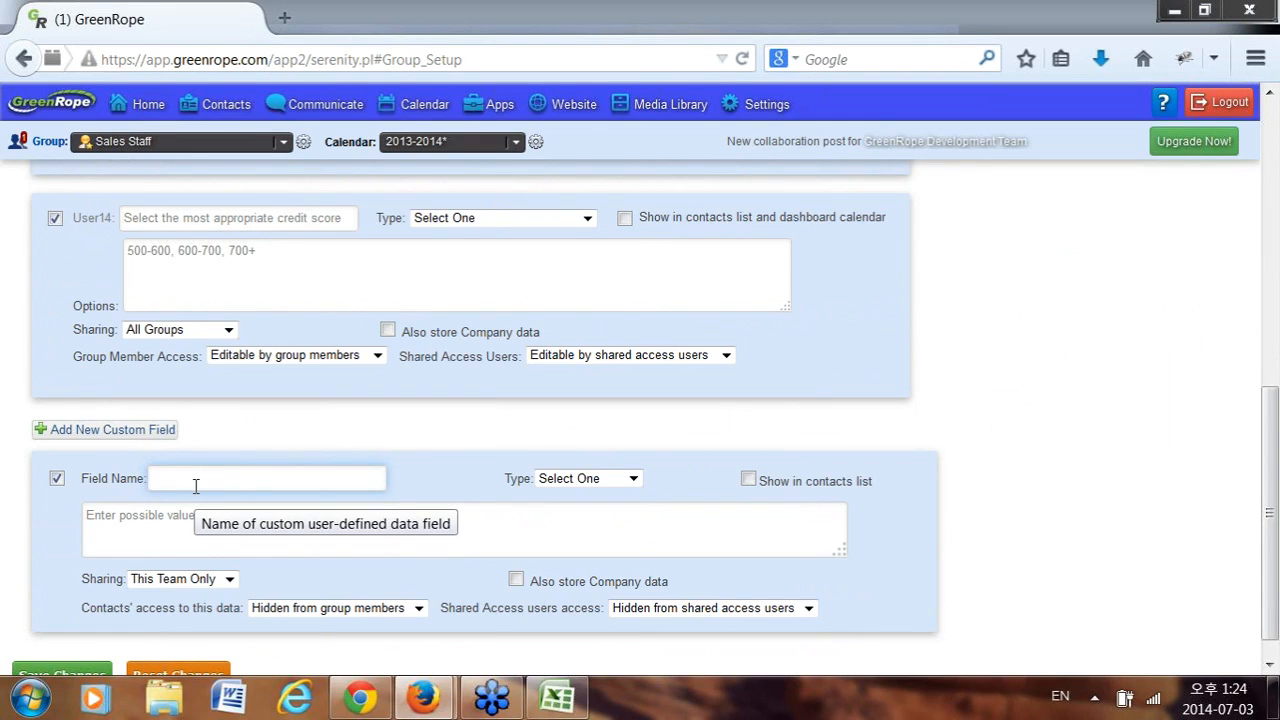
pyautogui.click(575, 479)
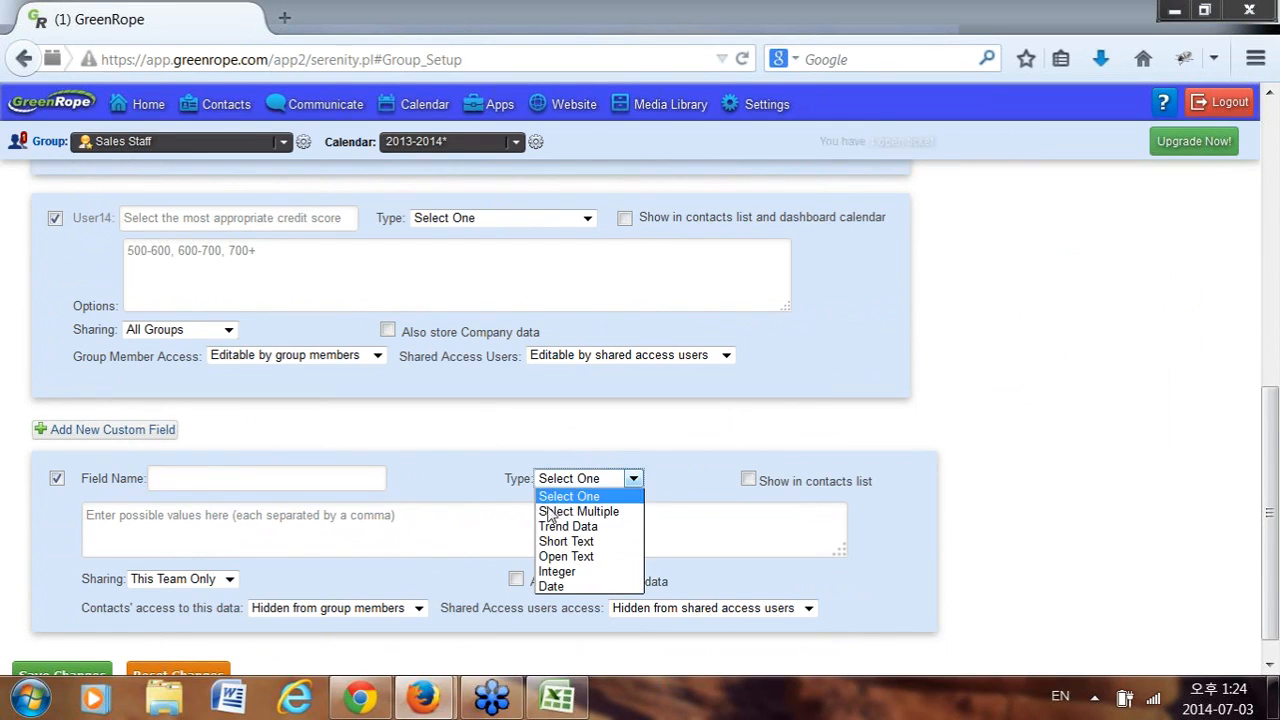
pyautogui.click(568, 542)
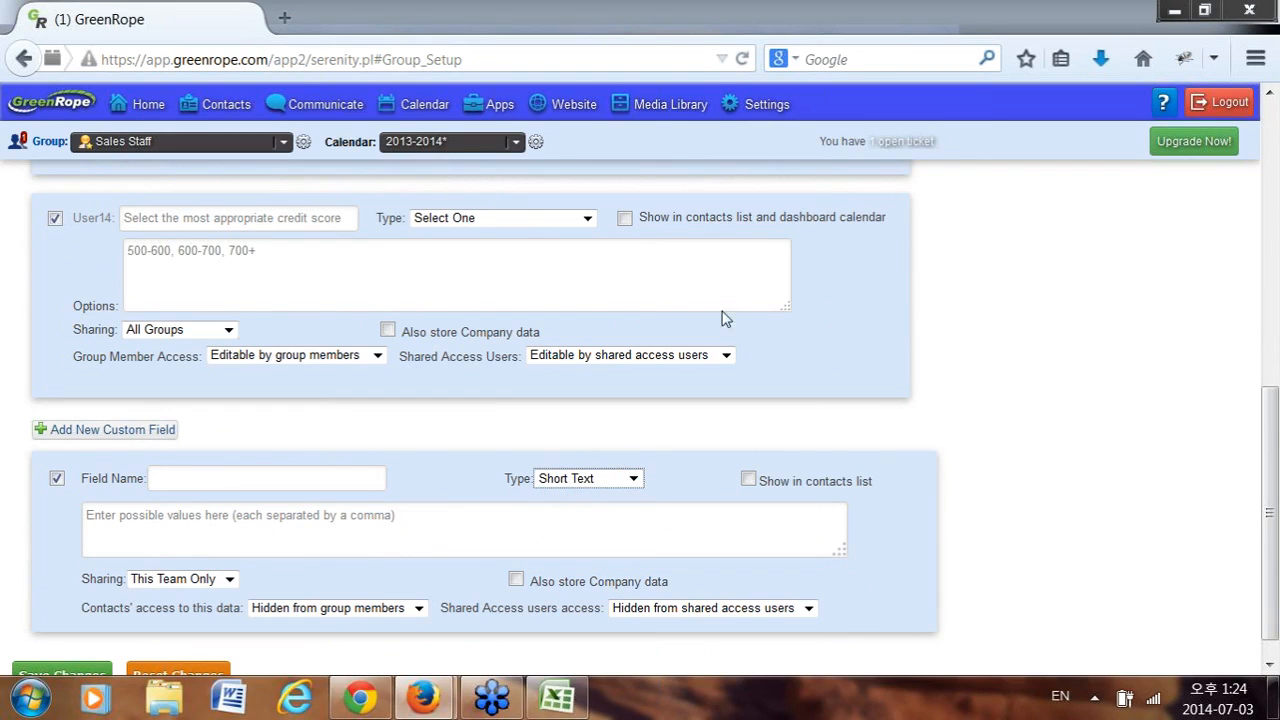
pyautogui.click(605, 432)
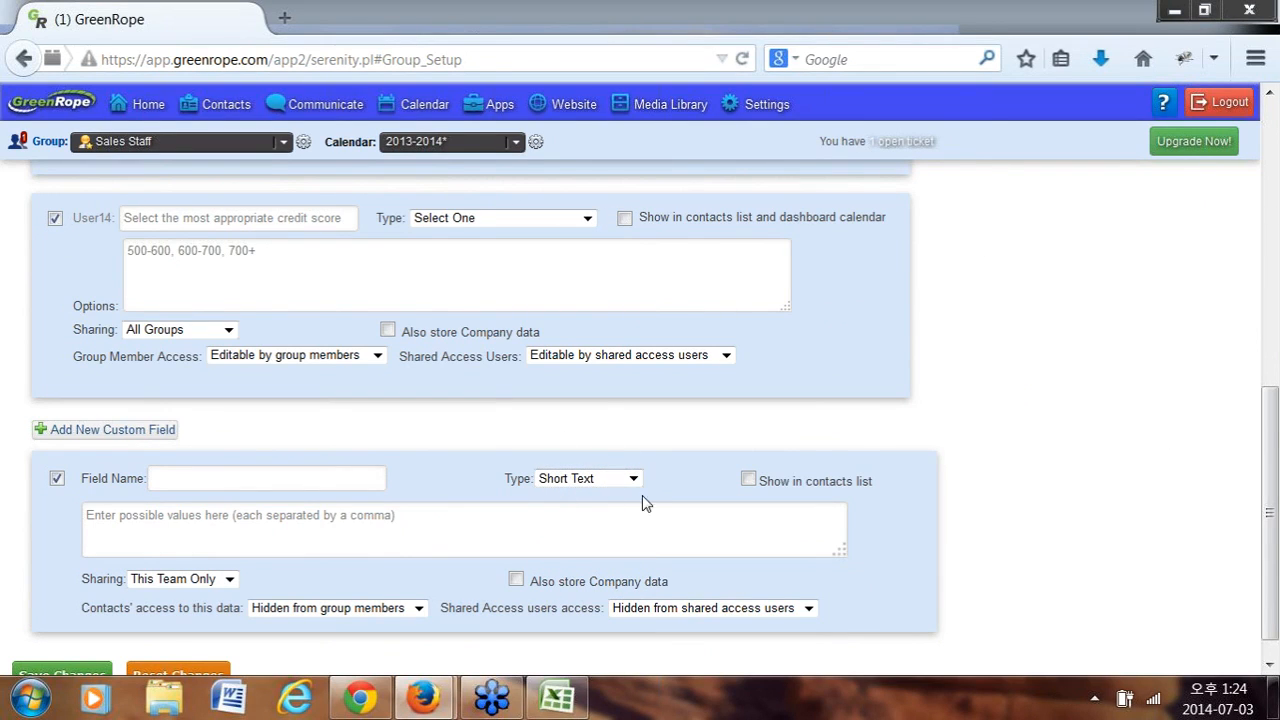
pyautogui.click(248, 479)
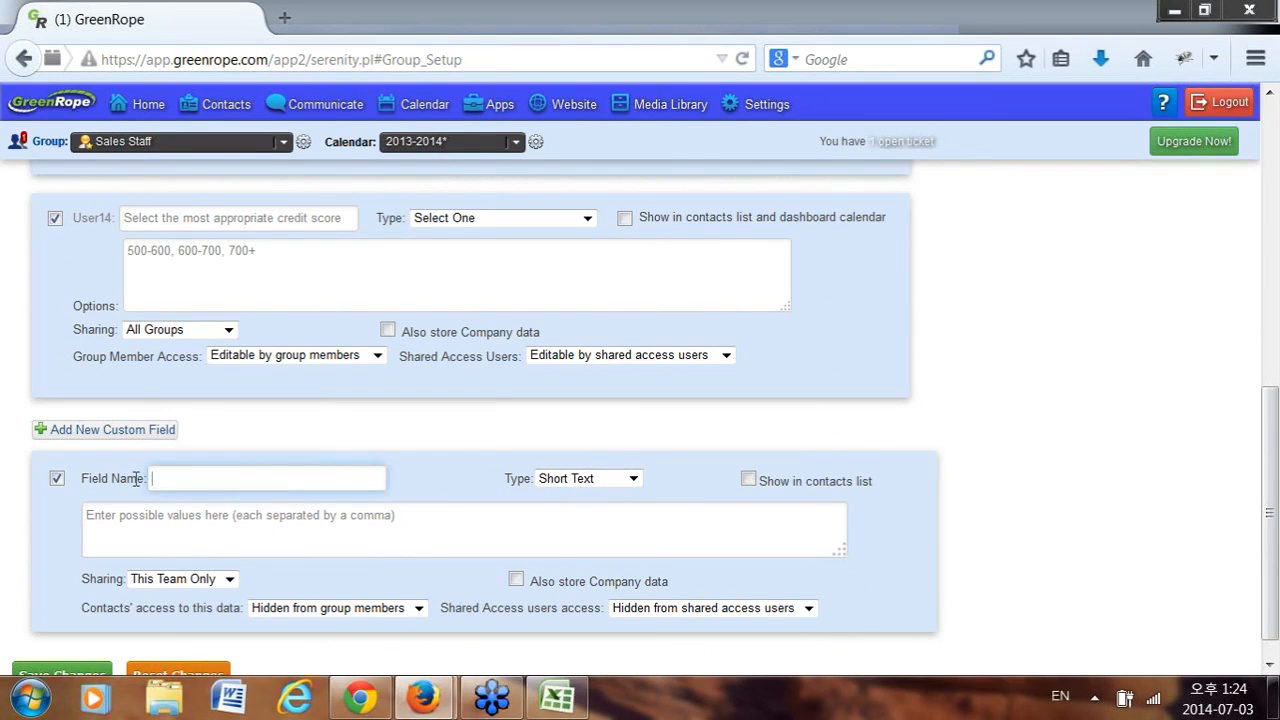
pyautogui.click(88, 548)
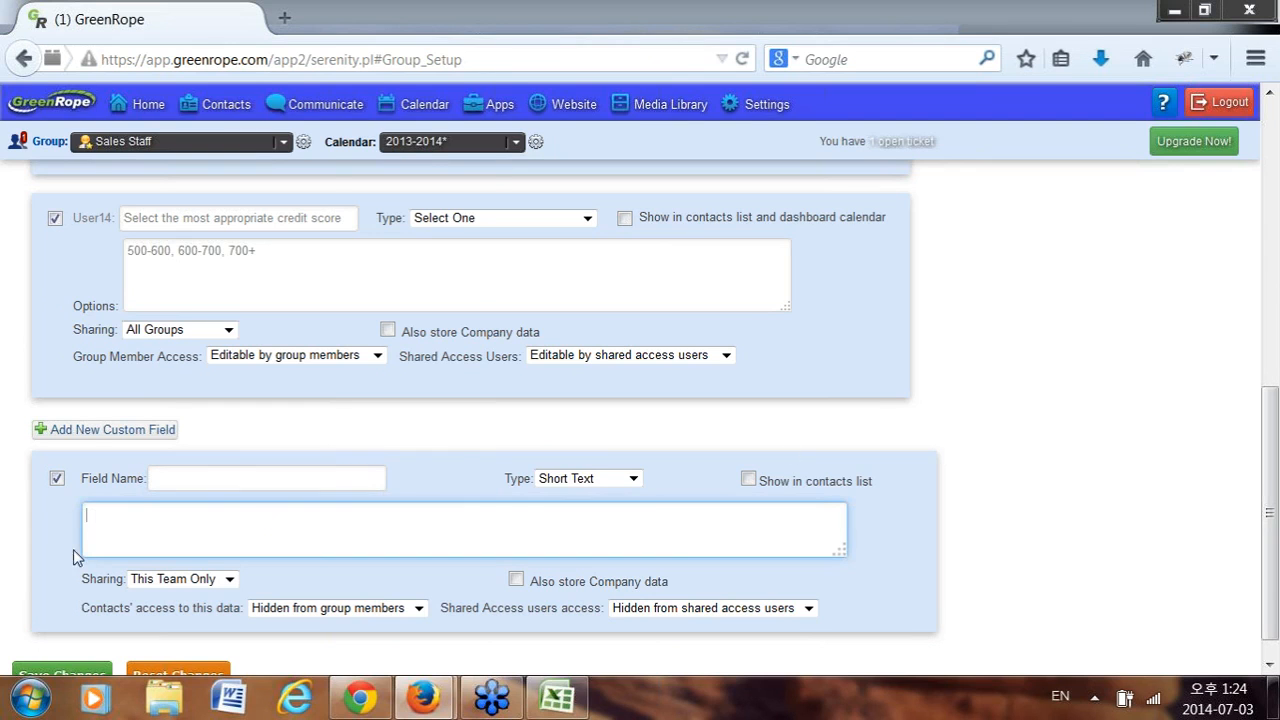
# Bring the Testupload.csv spreadsheet up in Excel.
pyautogui.click(556, 700)
pyautogui.scroll(-1, 886, 240)
pyautogui.scroll(1, 886, 245)
# Enter the header 'name of the user-defined data field' in cell Y1 of Testupload.csv.
pyautogui.hotkey('alt', 'Tab')
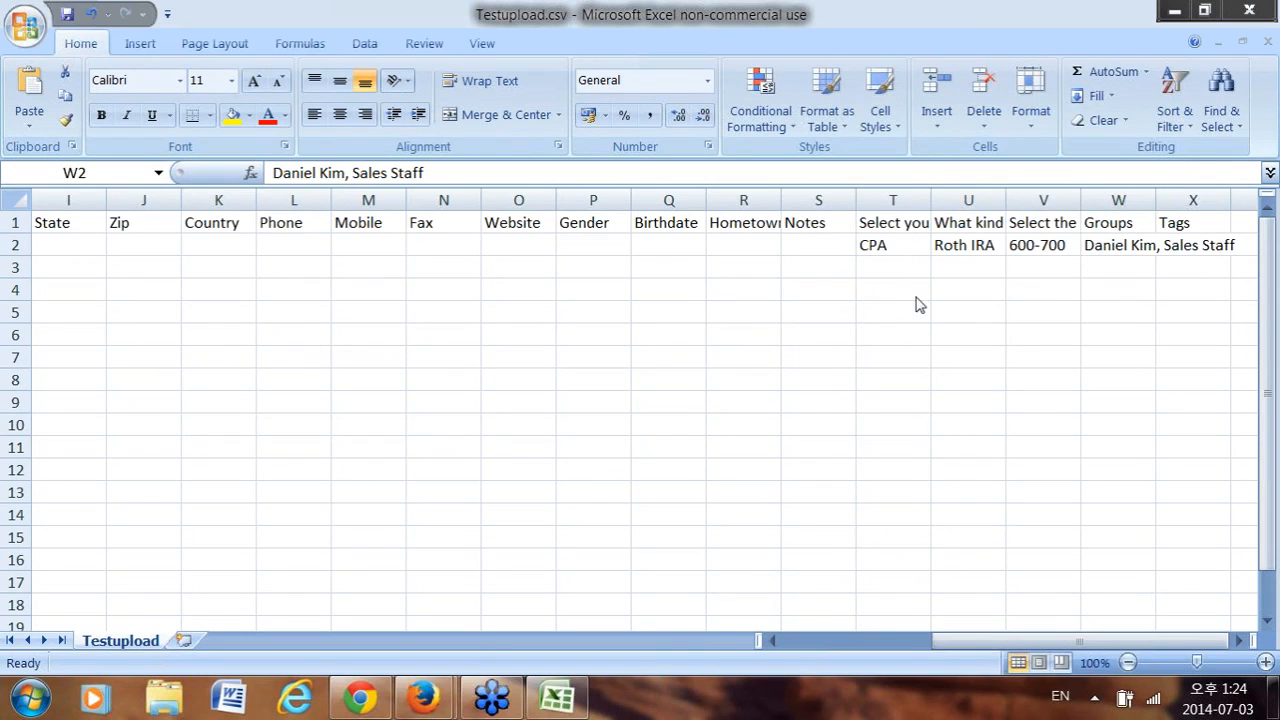
pyautogui.click(930, 649)
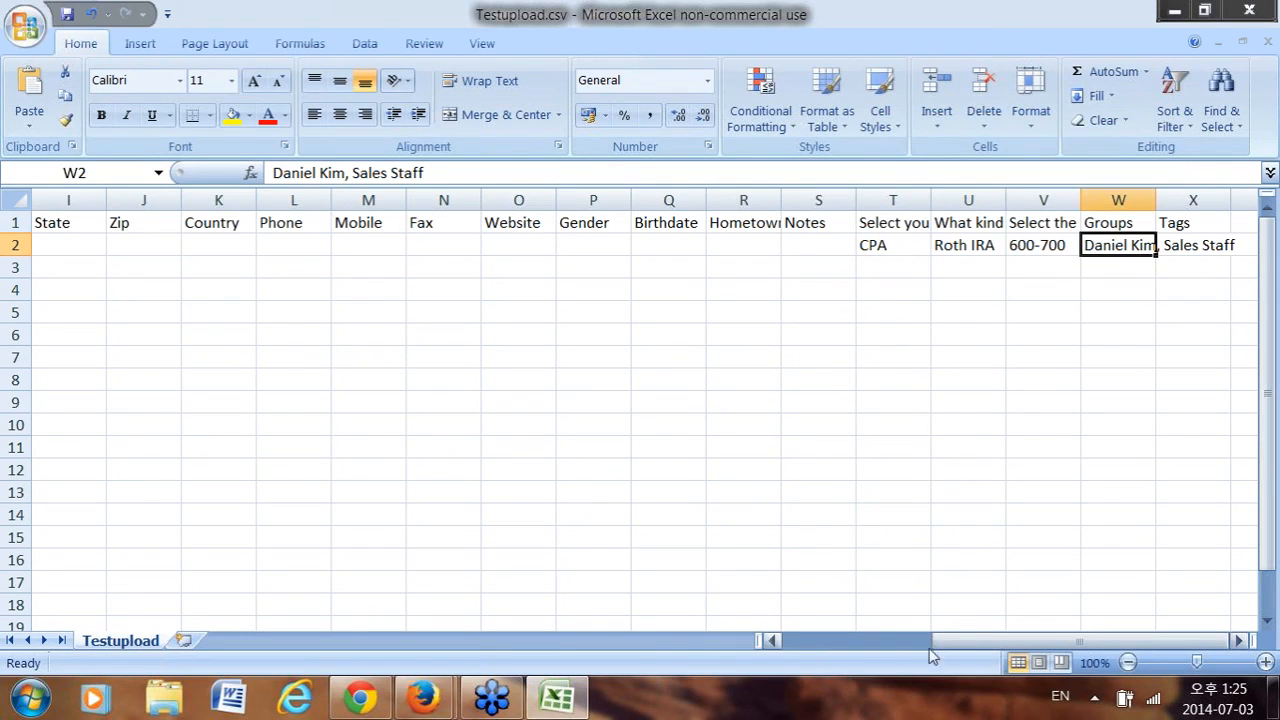
pyautogui.click(1002, 31)
pyautogui.click(1241, 224)
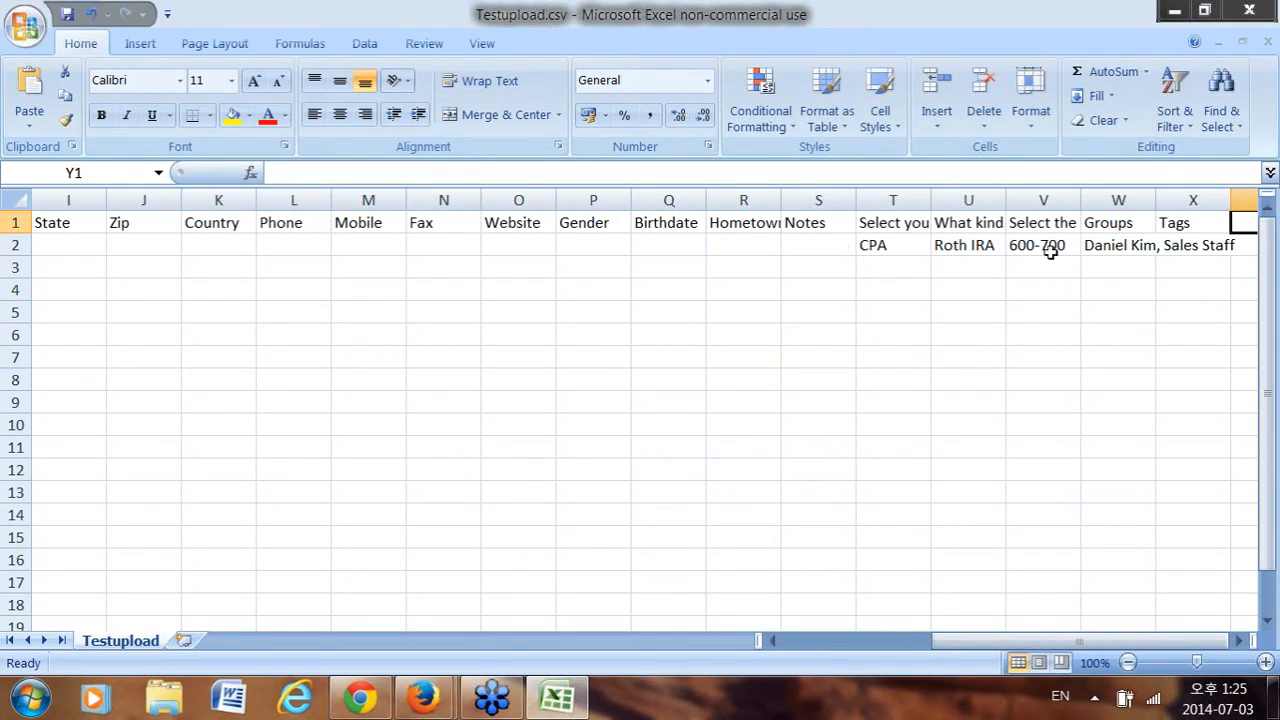
pyautogui.write('nam')
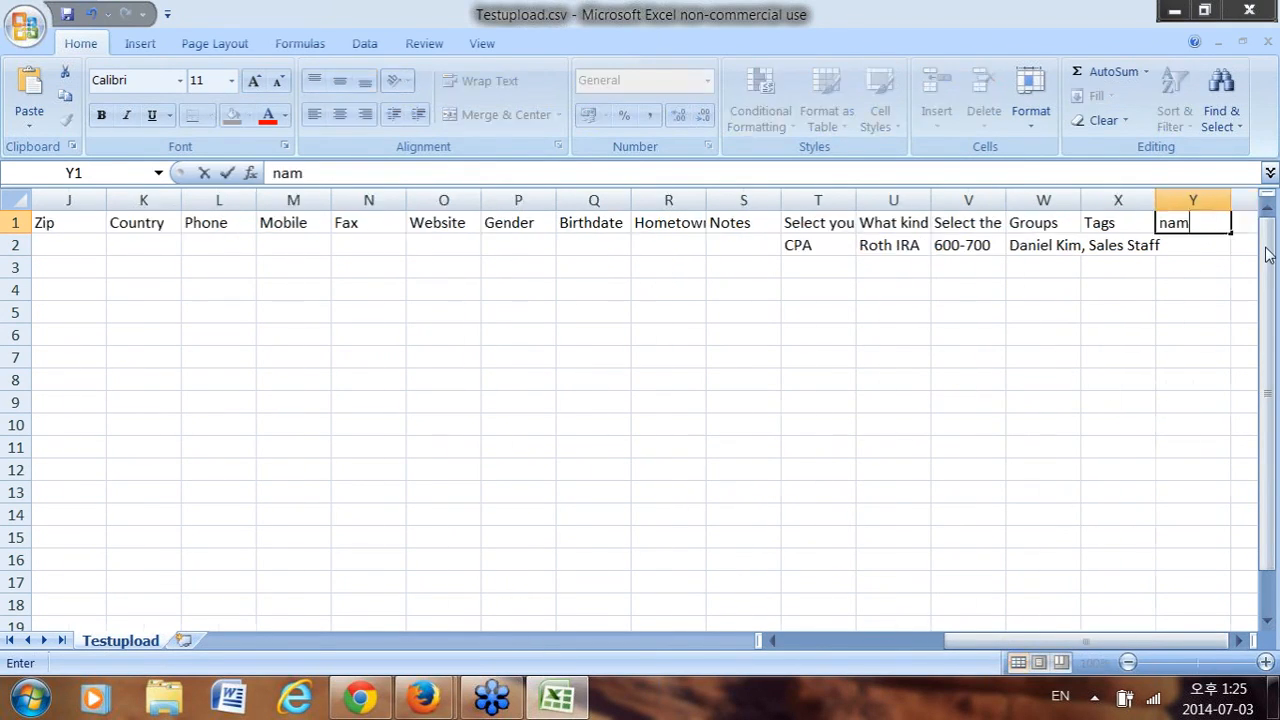
pyautogui.write('e of the user-de')
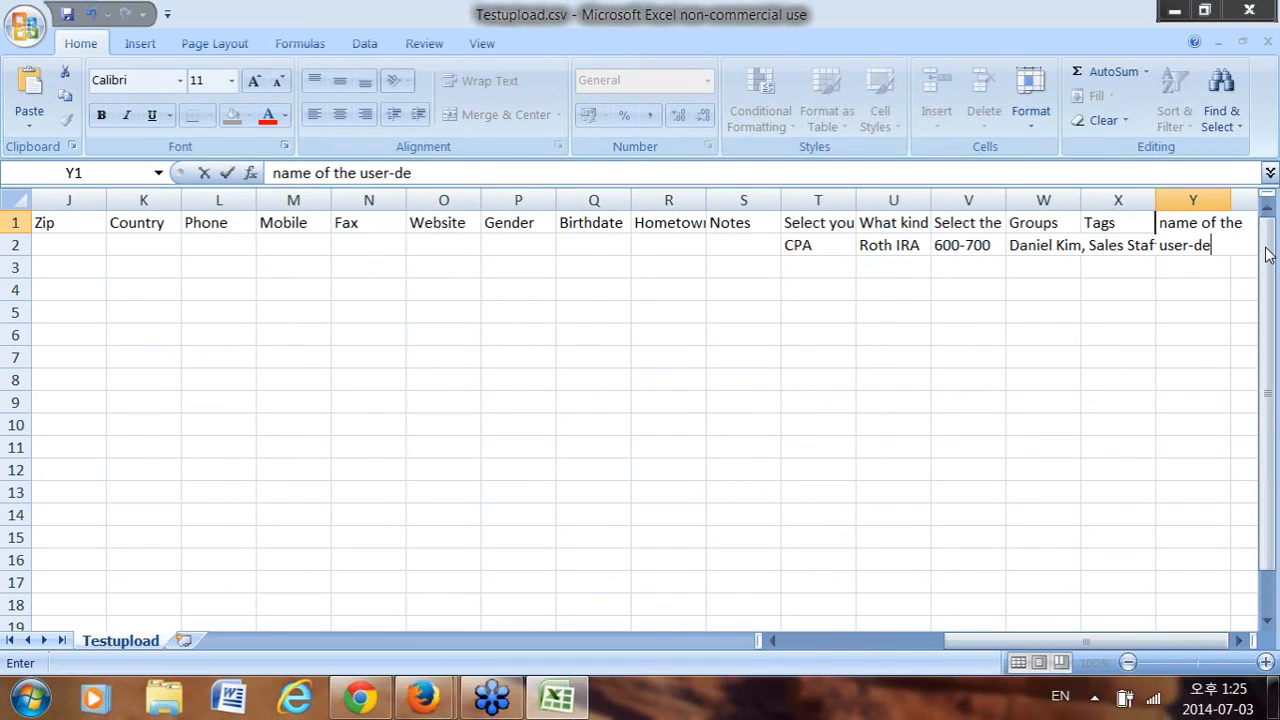
pyautogui.write('fined data field')
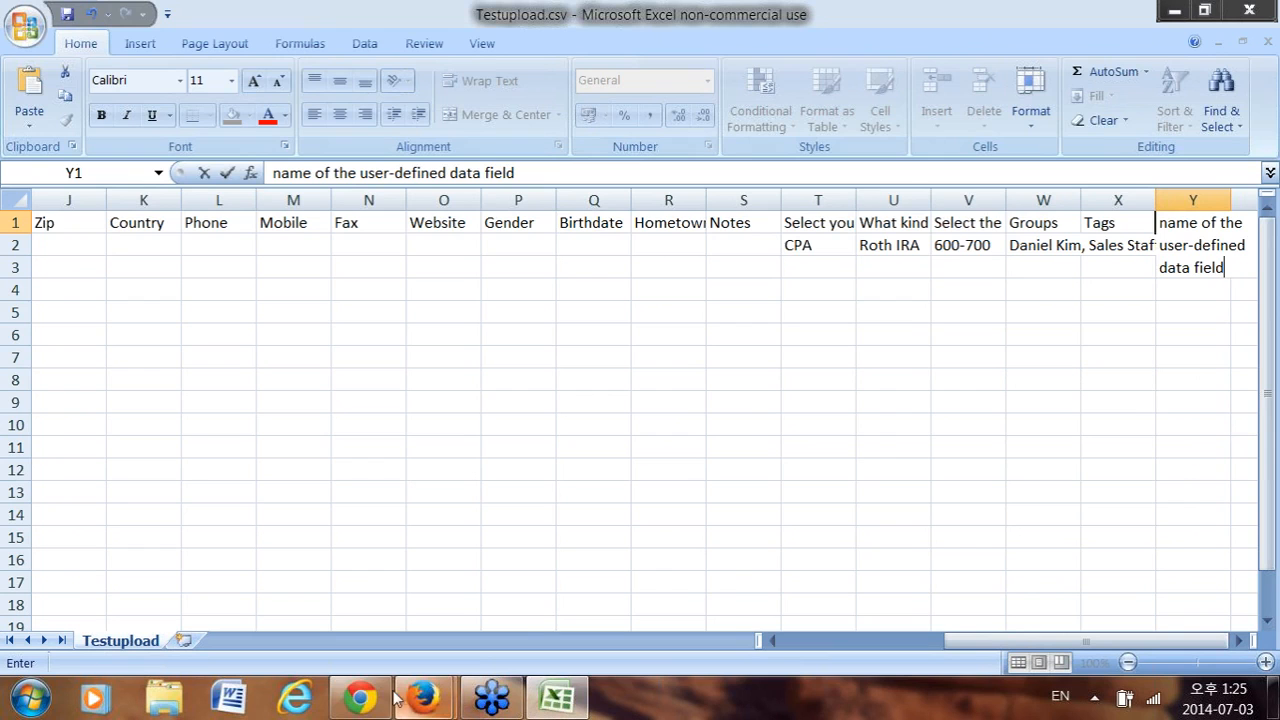
pyautogui.moveTo(420, 700)
pyautogui.click(370, 613)
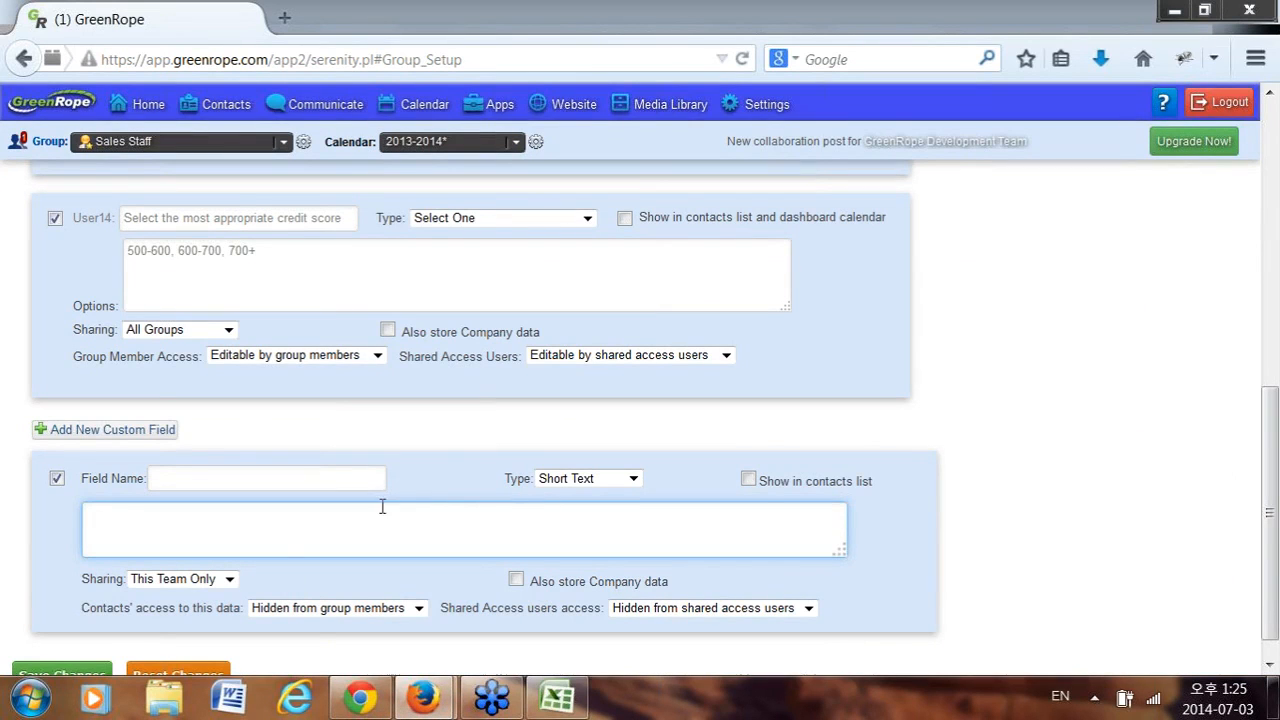
pyautogui.click(557, 697)
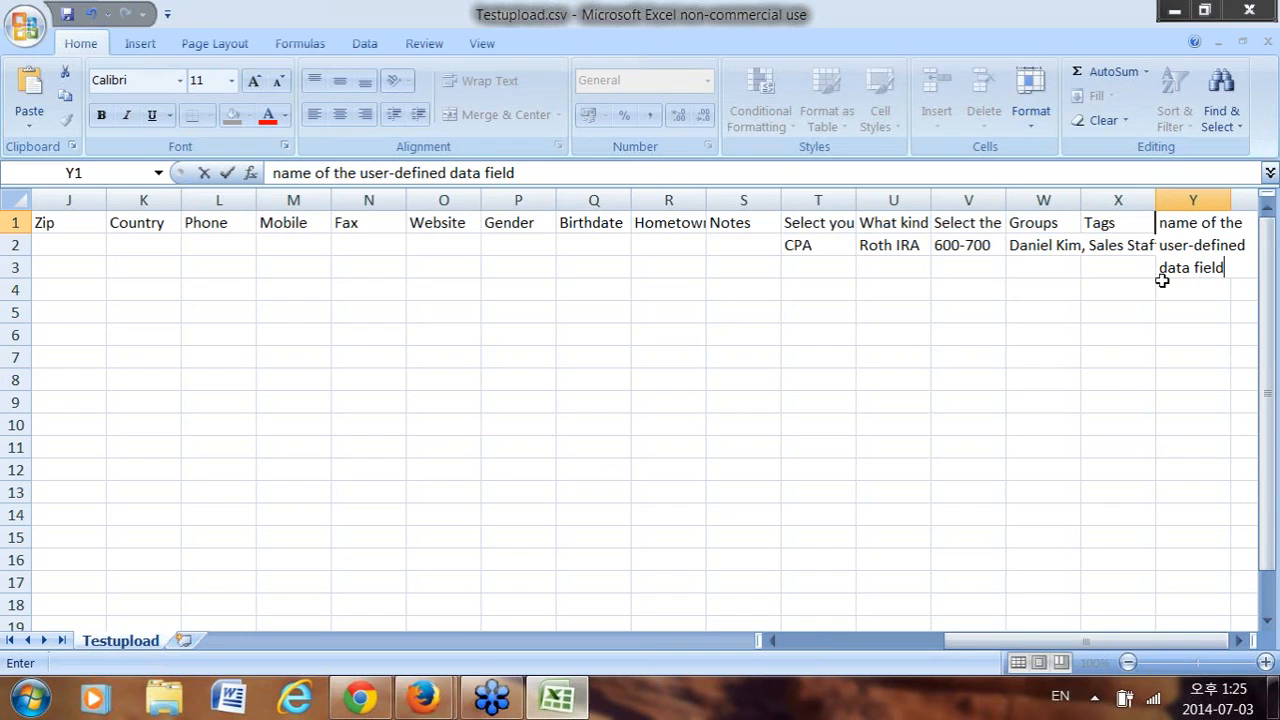
pyautogui.click(1188, 292)
pyautogui.click(1203, 255)
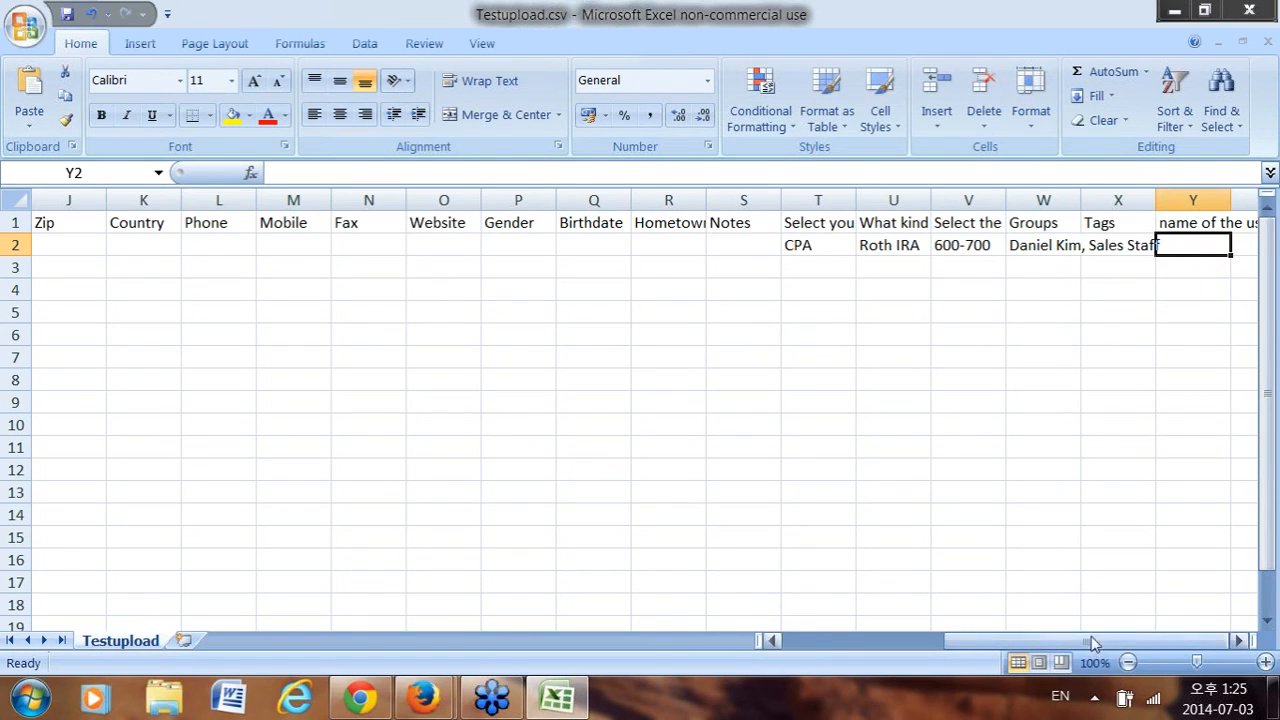
pyautogui.moveTo(1091, 638); pyautogui.dragTo(862, 668)
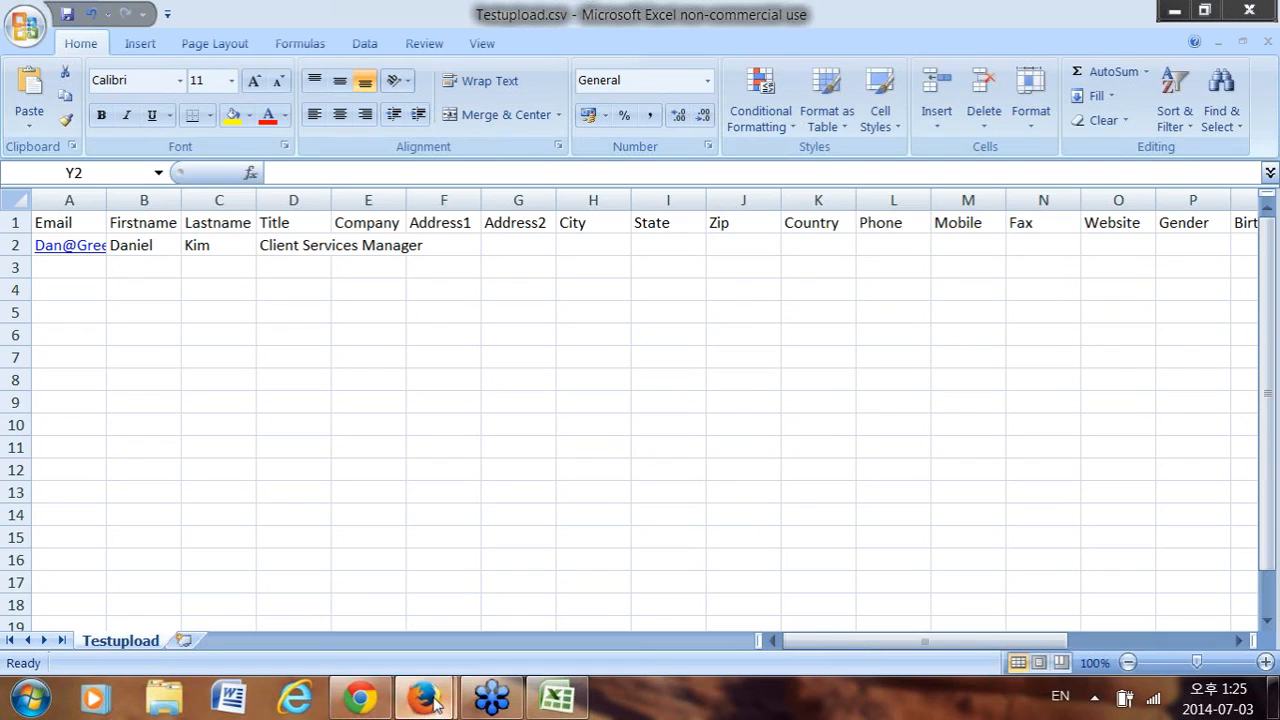
# Go to Contacts > Import and show the CRM import page's accepted header list.
pyautogui.moveTo(422, 697)
pyautogui.click(289, 600)
pyautogui.scroll(6, 368, 346)
pyautogui.moveTo(208, 114)
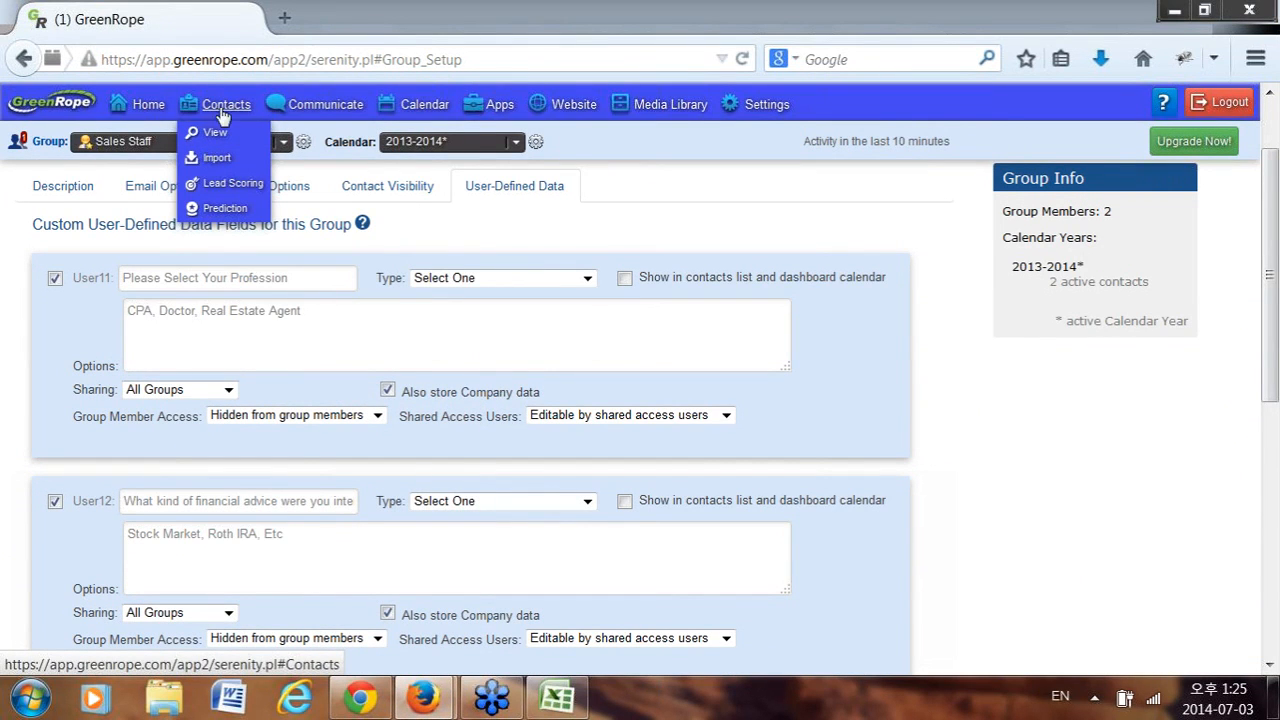
pyautogui.click(212, 162)
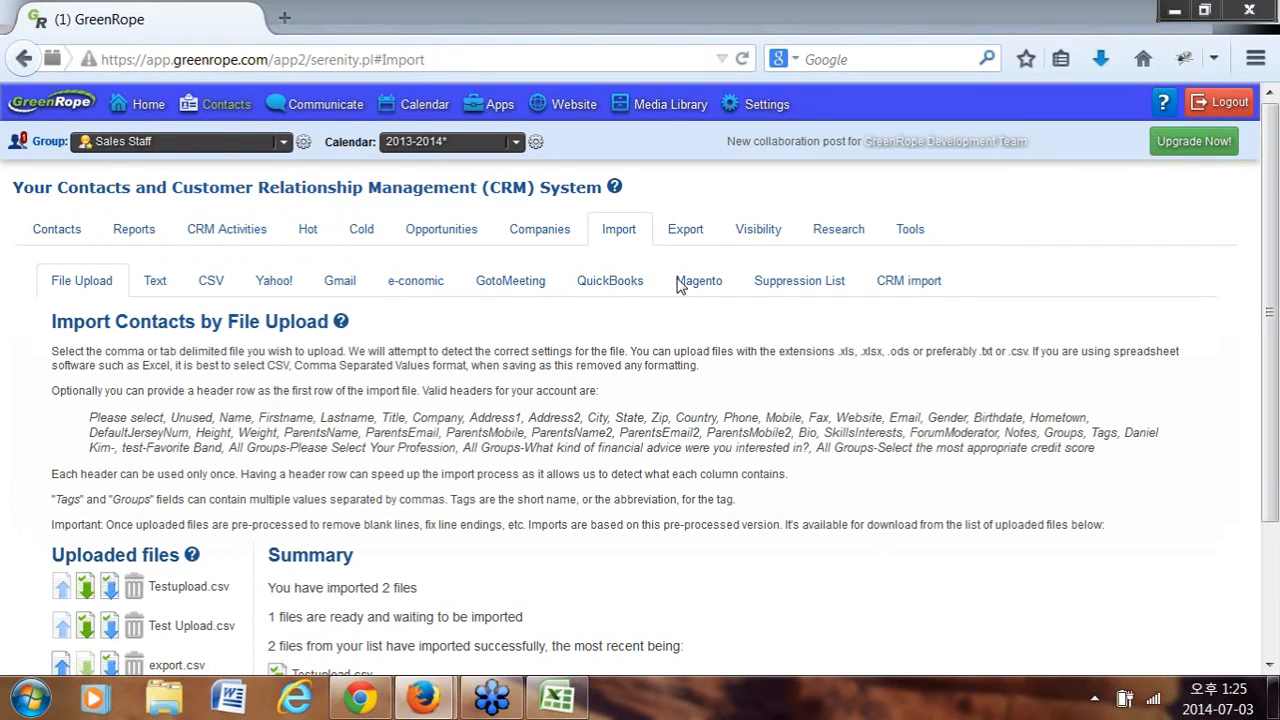
pyautogui.click(908, 281)
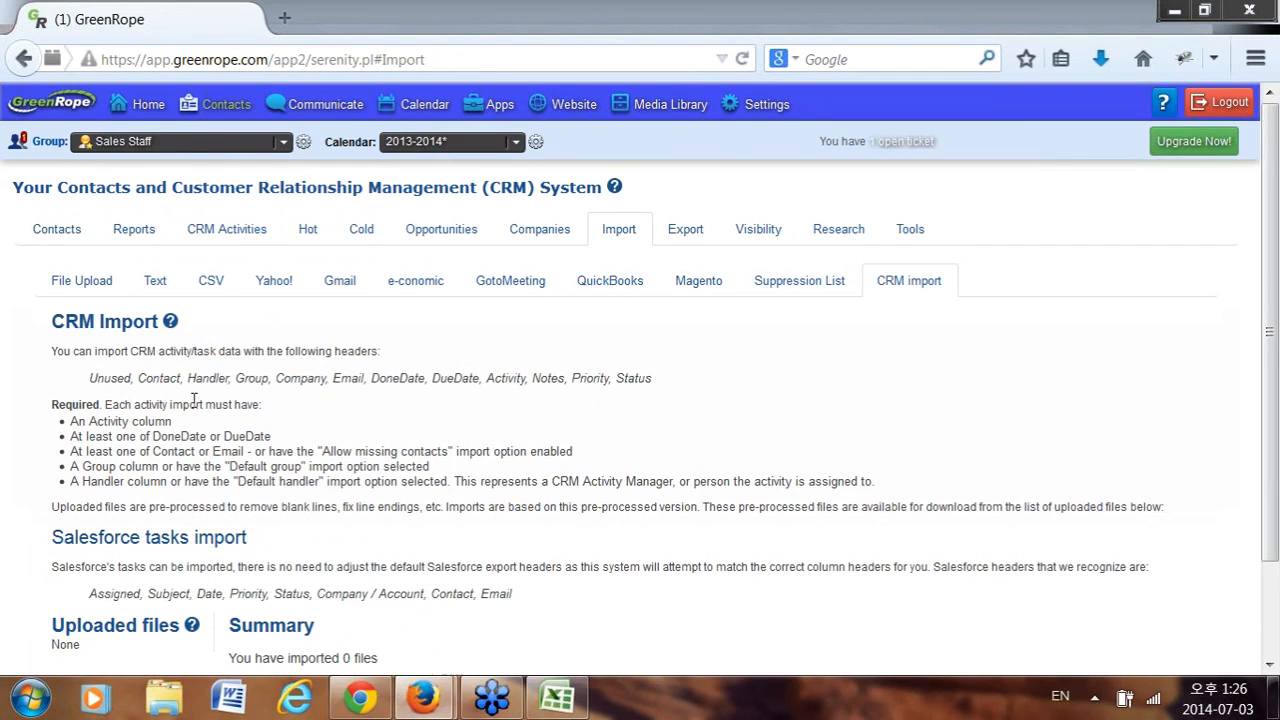
pyautogui.moveTo(88, 383); pyautogui.dragTo(660, 386)
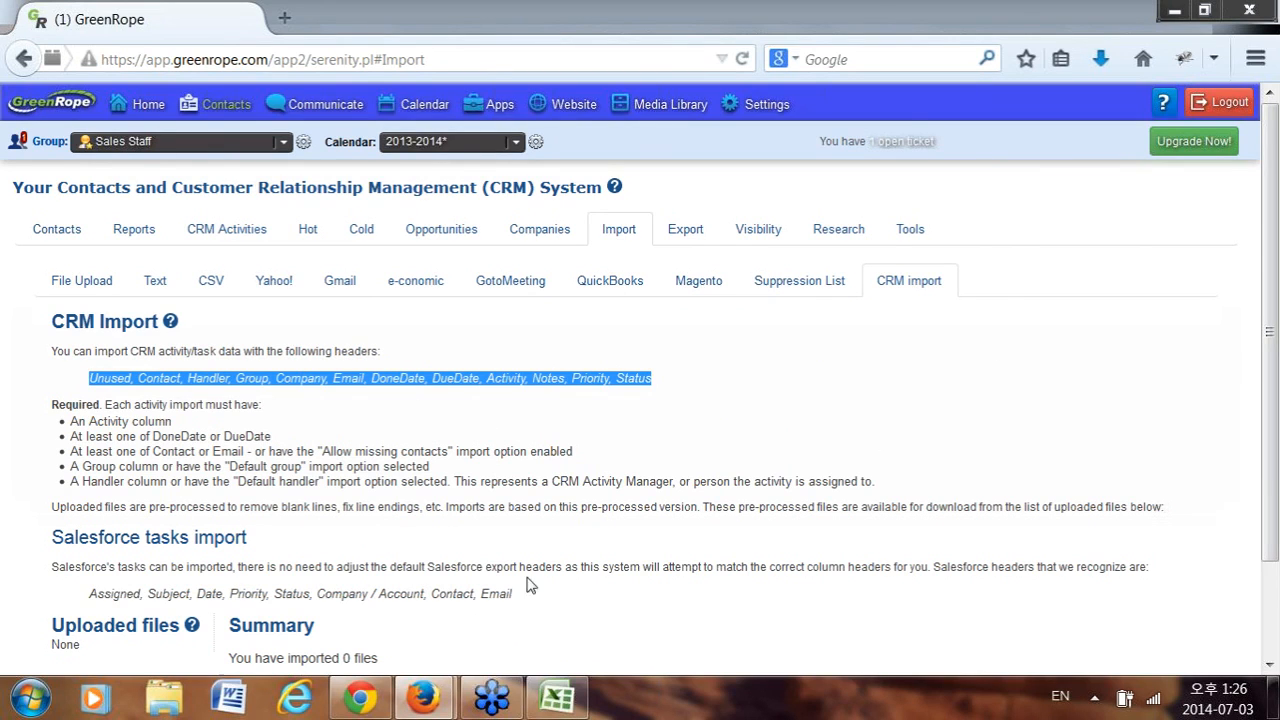
# Highlight the word Email in the CRM import header list.
pyautogui.click(557, 697)
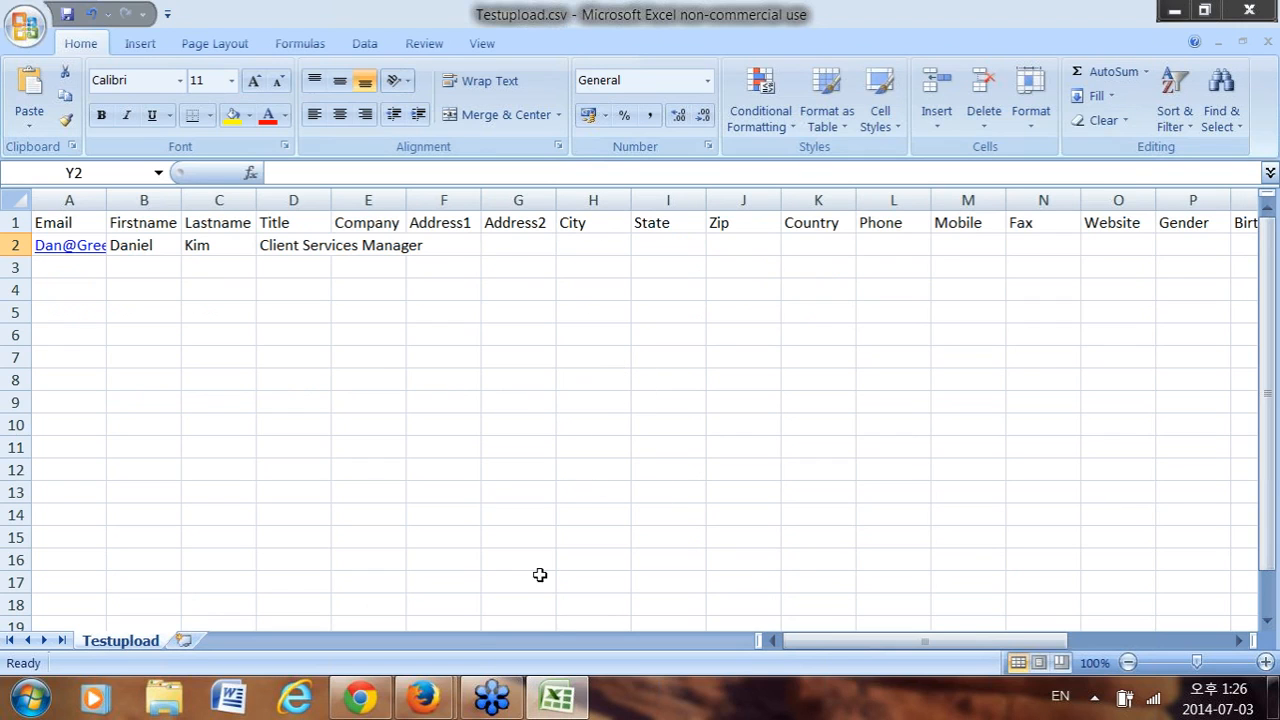
pyautogui.click(1175, 11)
pyautogui.click(323, 387)
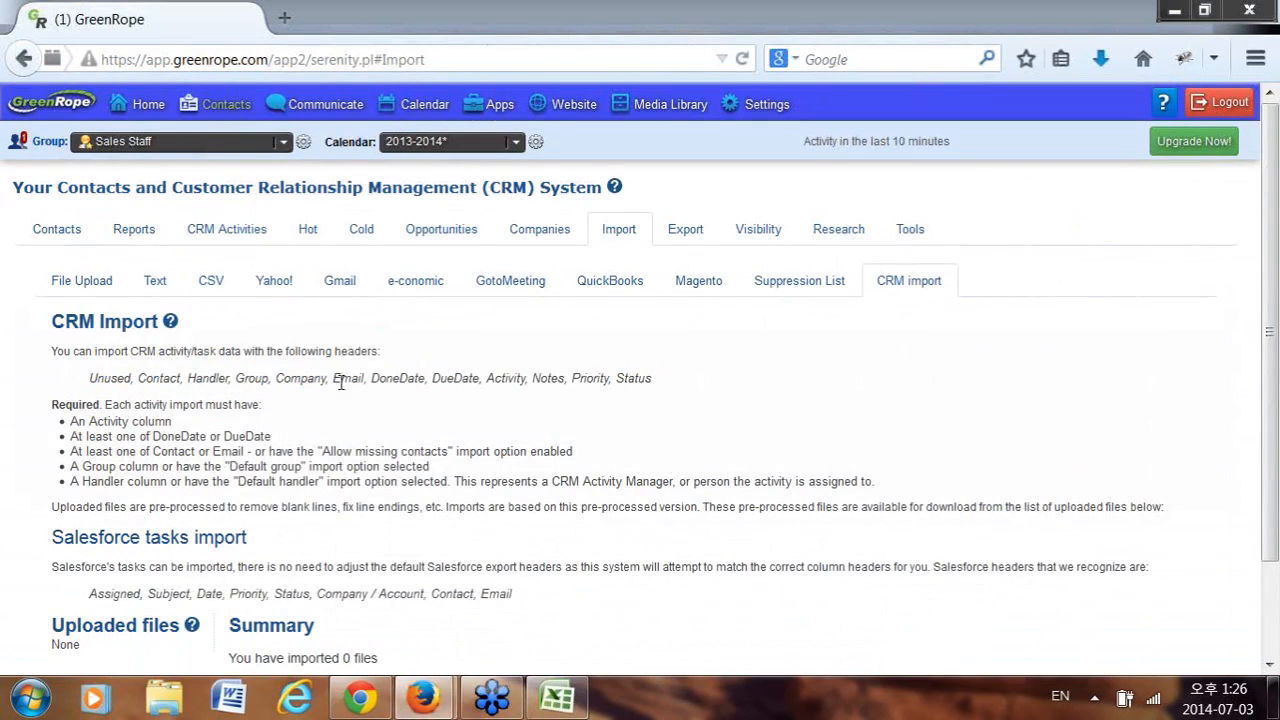
pyautogui.moveTo(334, 378); pyautogui.dragTo(359, 376)
pyautogui.scroll(-2, 451, 530)
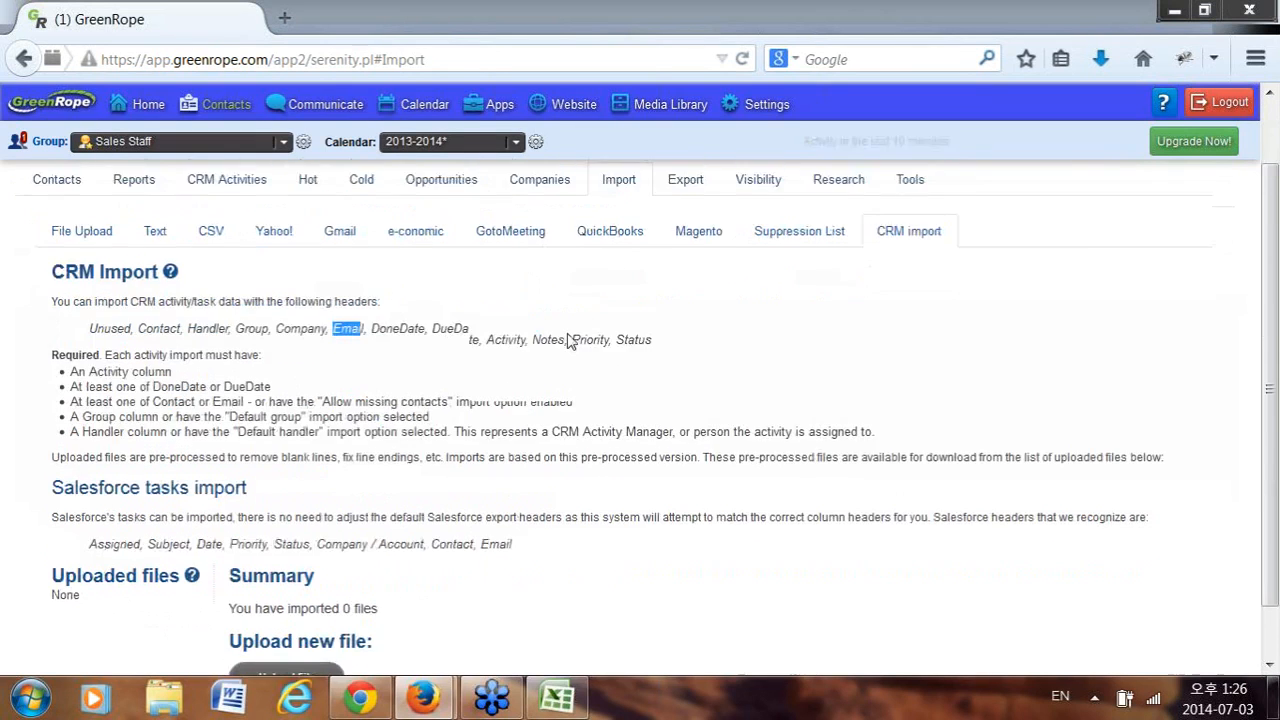
pyautogui.scroll(2, 894, 378)
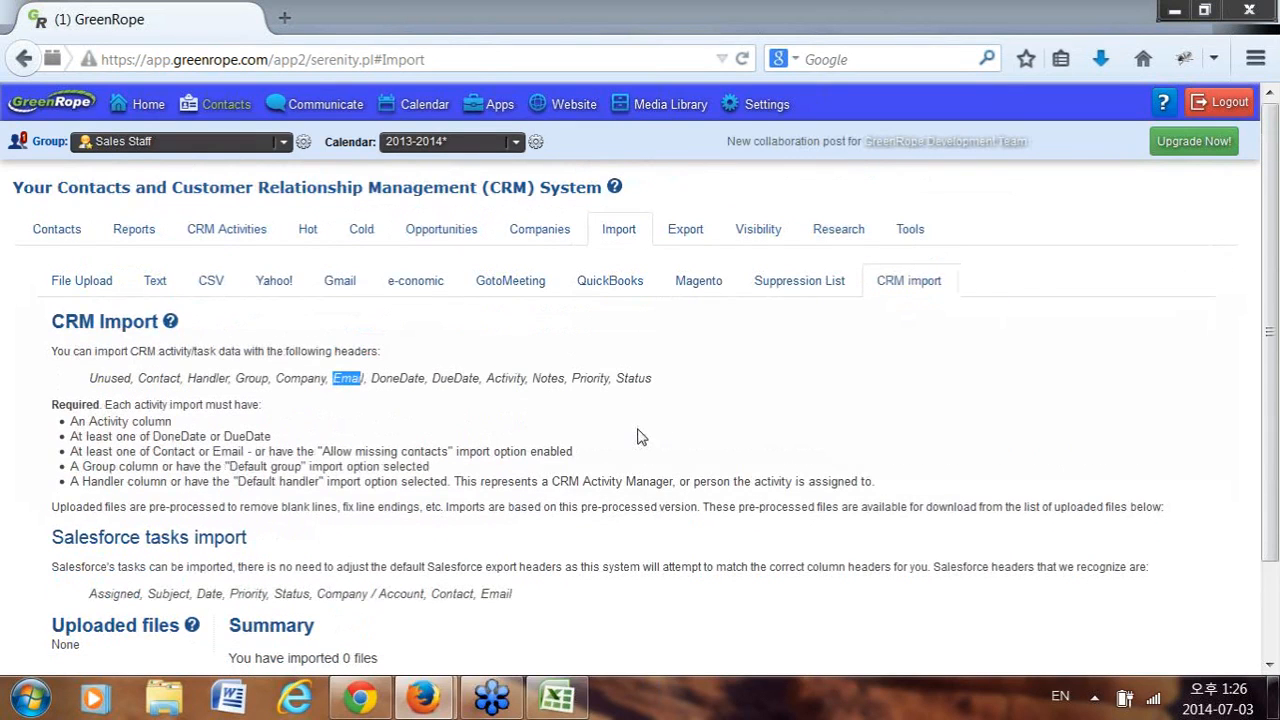
pyautogui.scroll(-2, 470, 550)
pyautogui.scroll(-1, 303, 675)
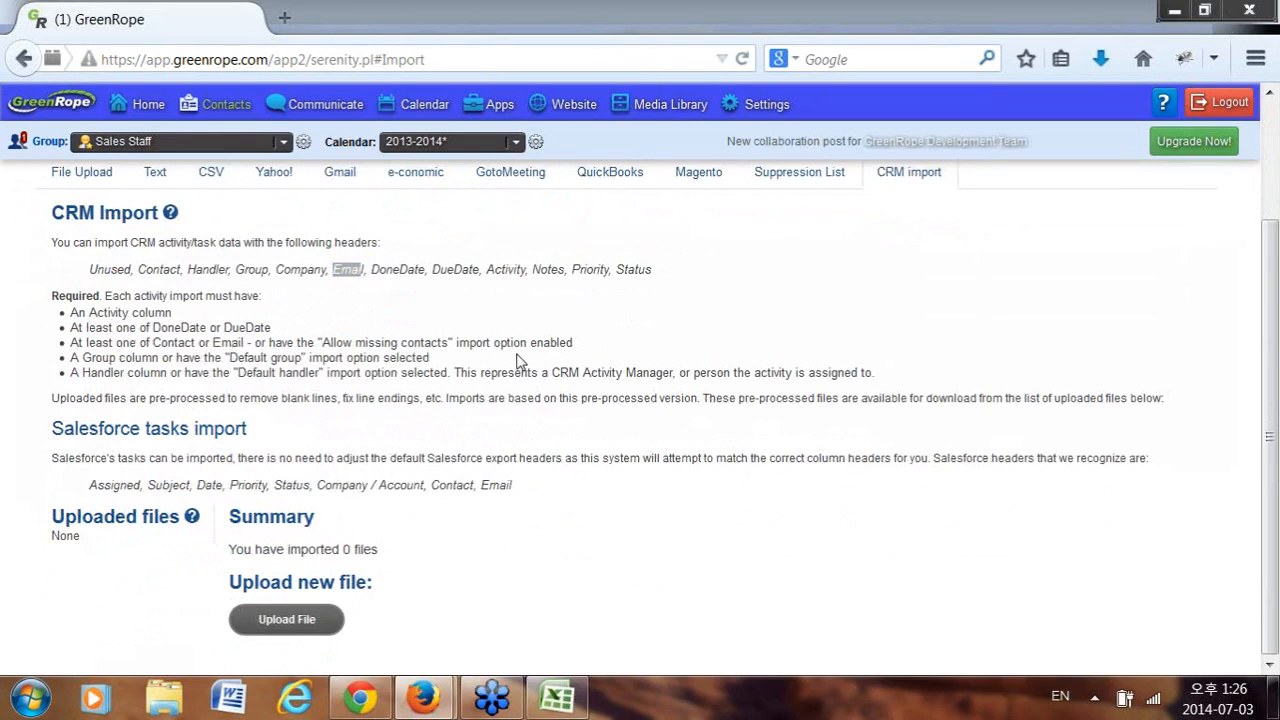
pyautogui.hotkey('alt', 'Tab')
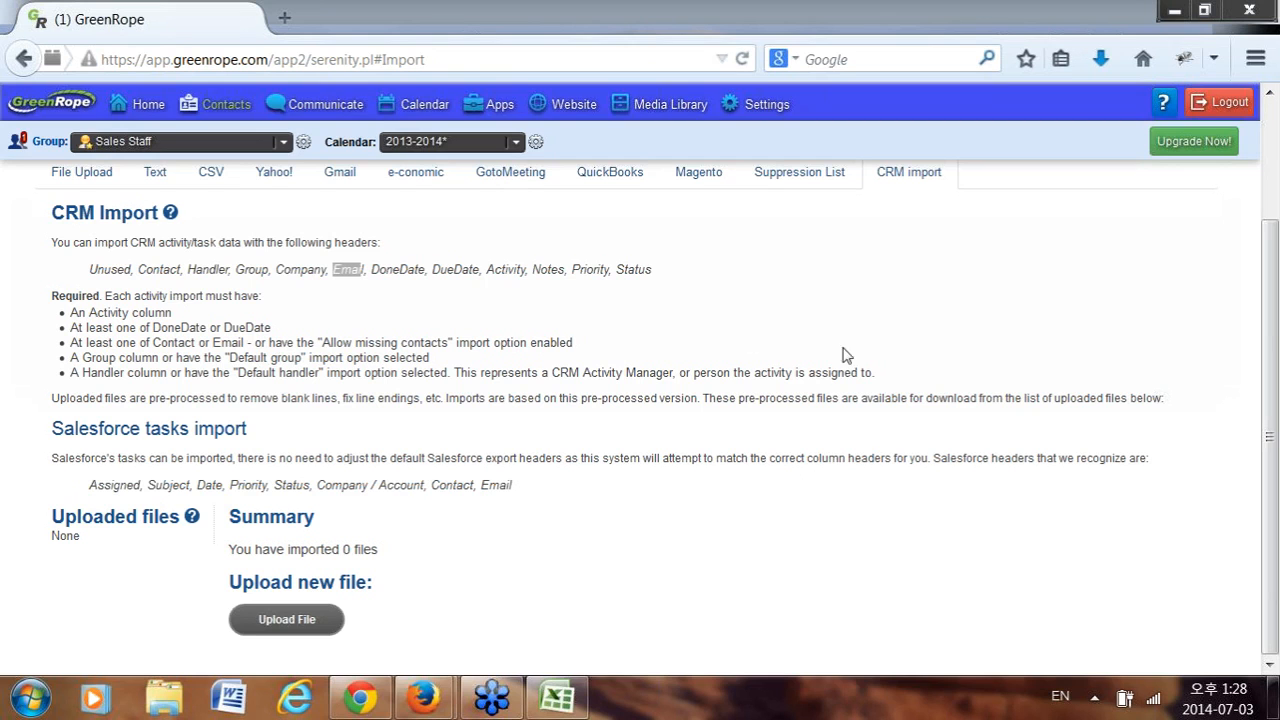
# Open the contacts overview and try the profession and credit score filter fields.
pyautogui.click(304, 227)
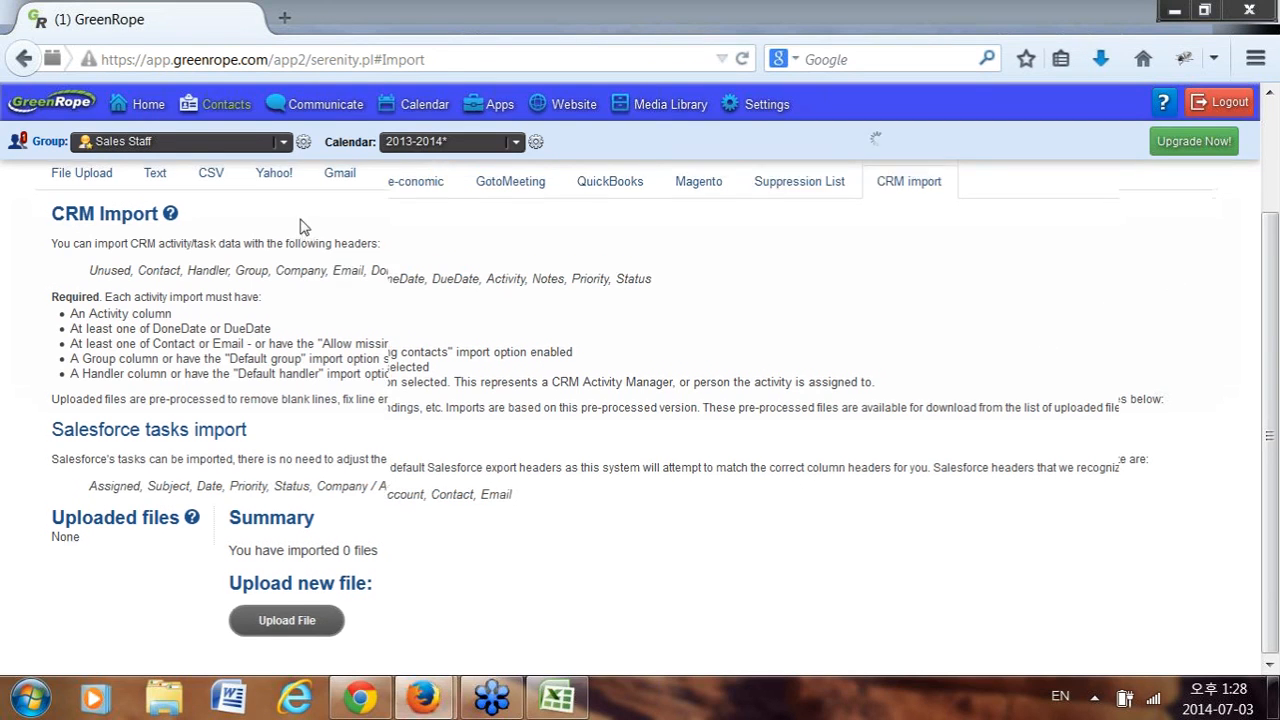
pyautogui.click(72, 236)
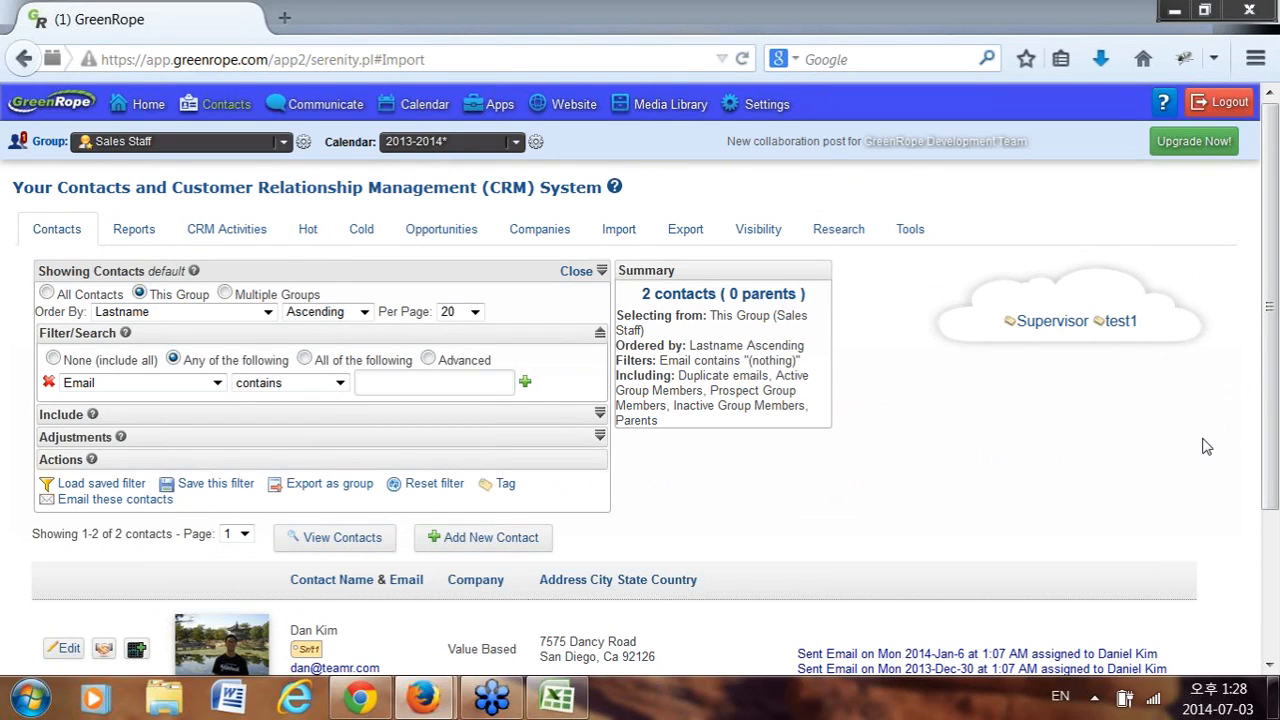
pyautogui.click(192, 385)
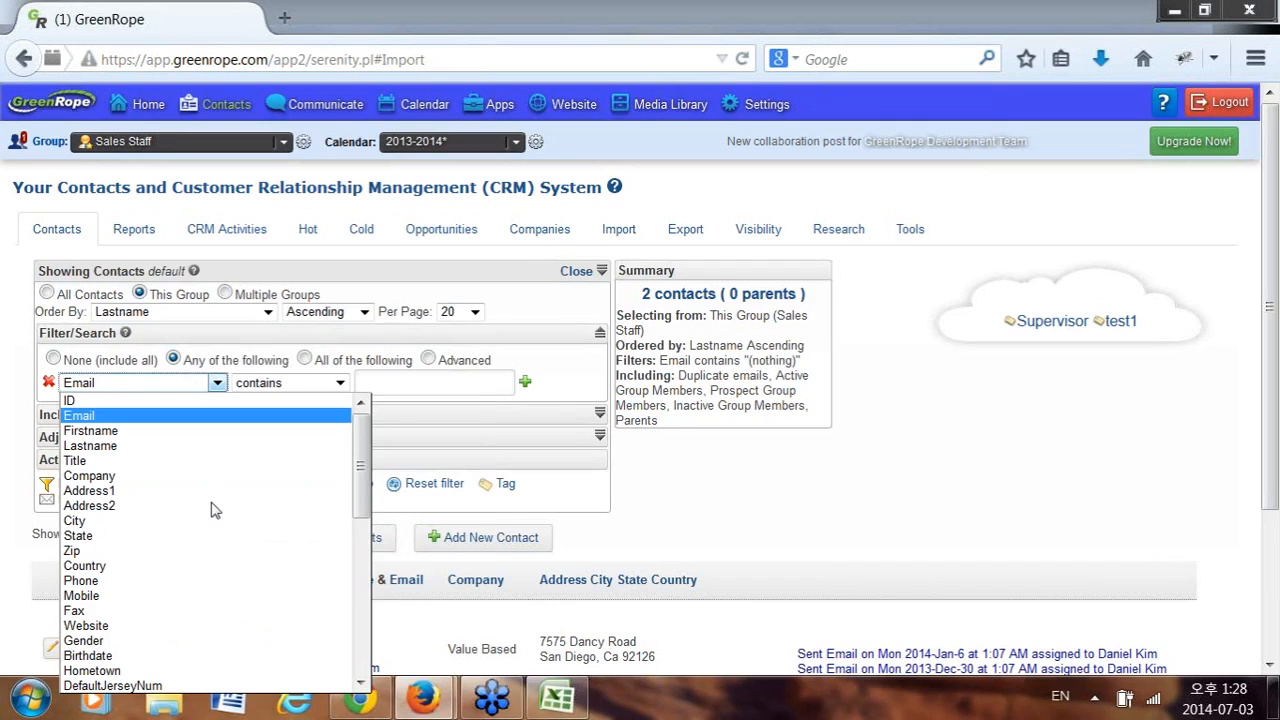
pyautogui.scroll(-5, 300, 440)
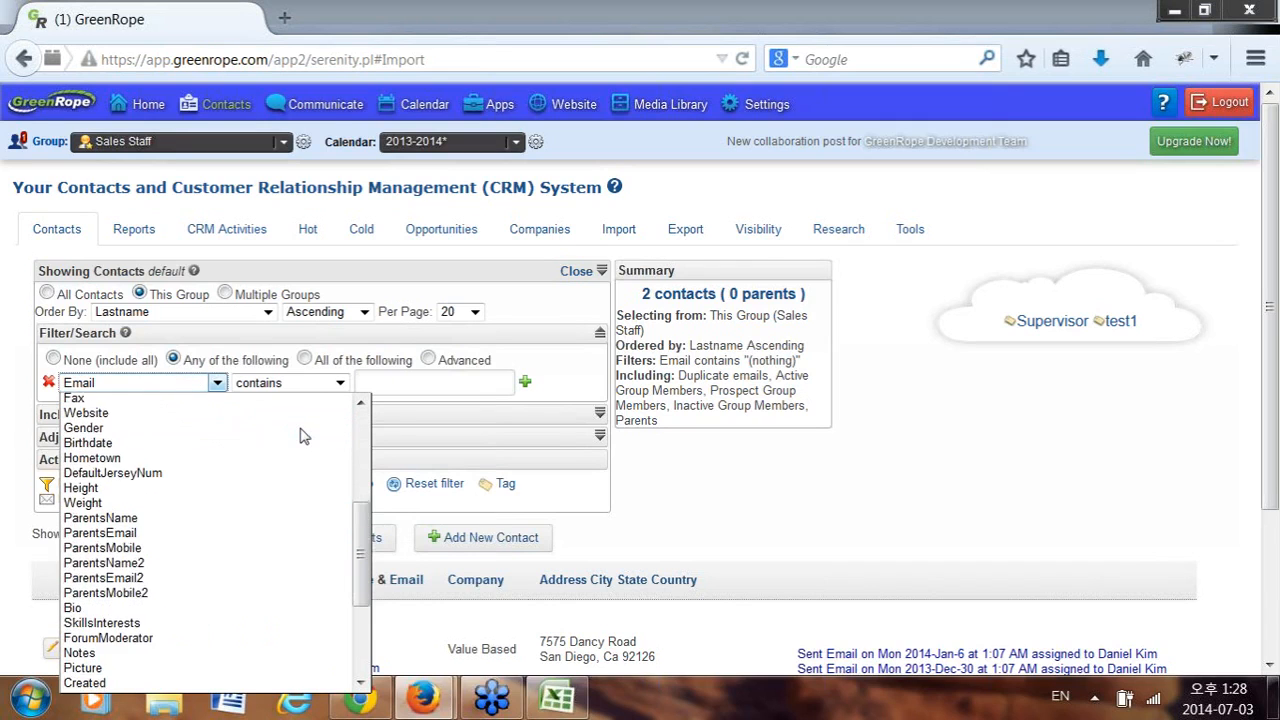
pyautogui.scroll(-4, 304, 436)
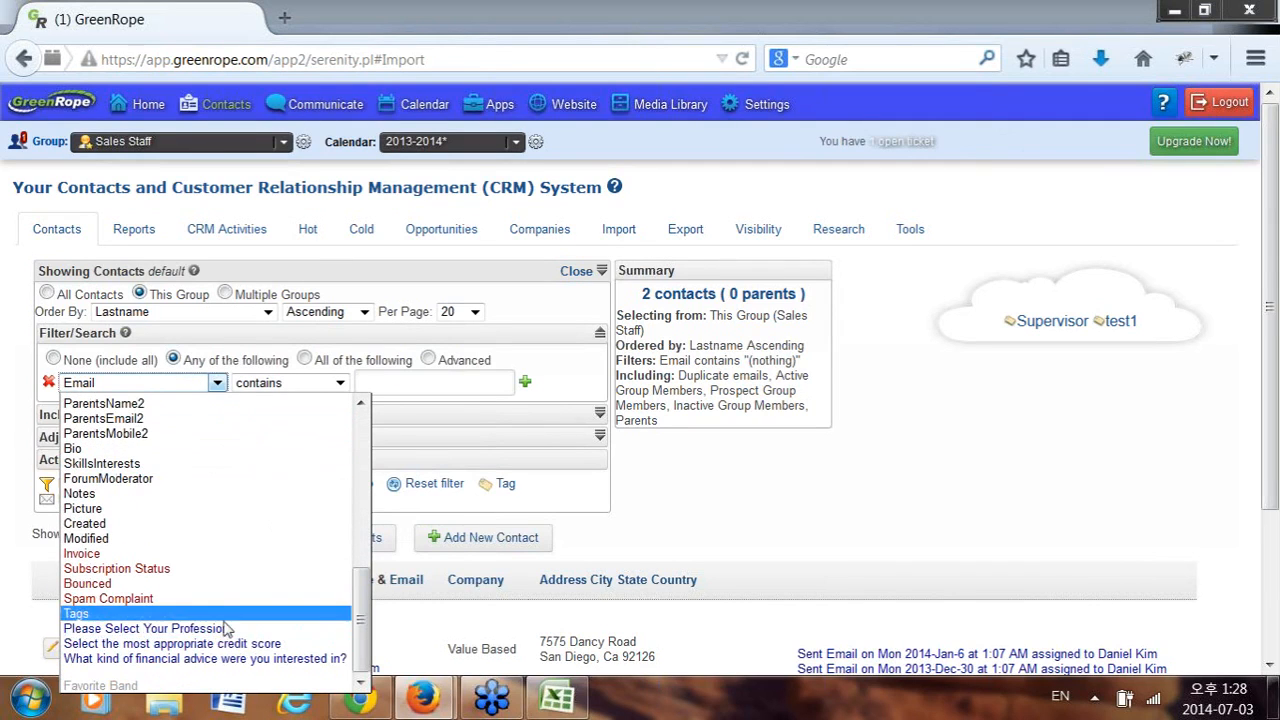
pyautogui.click(222, 629)
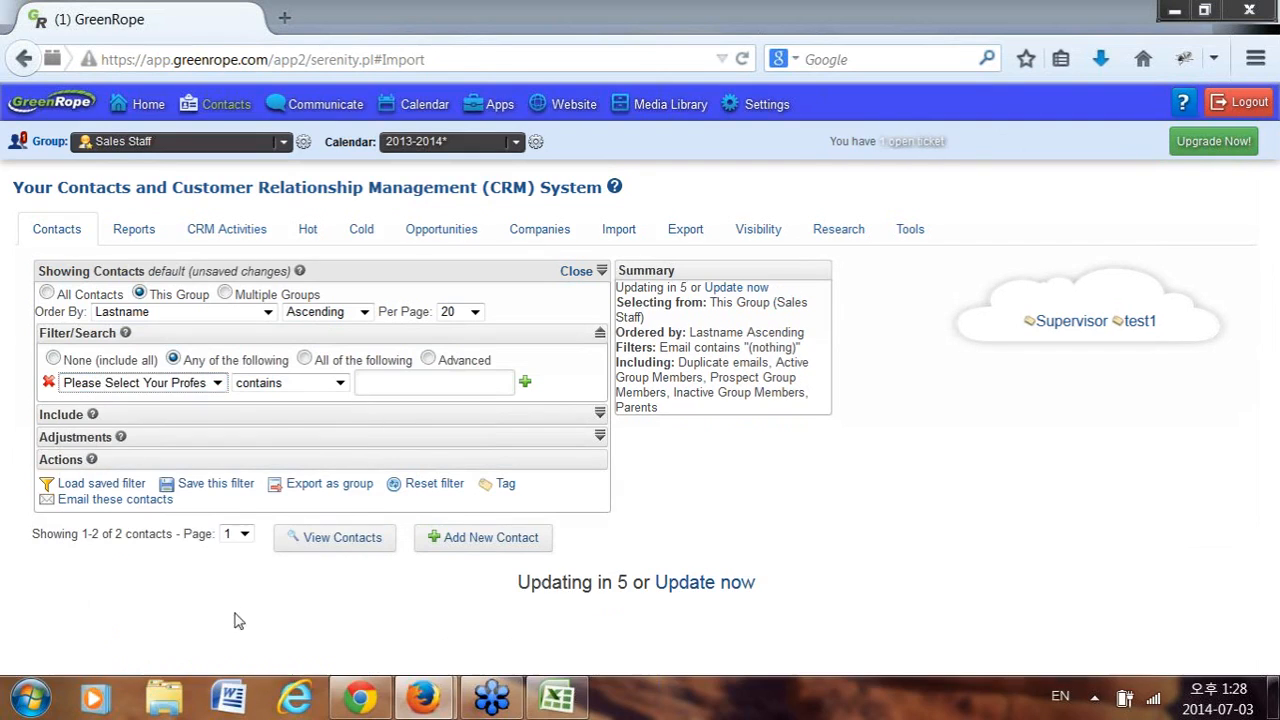
pyautogui.click(188, 383)
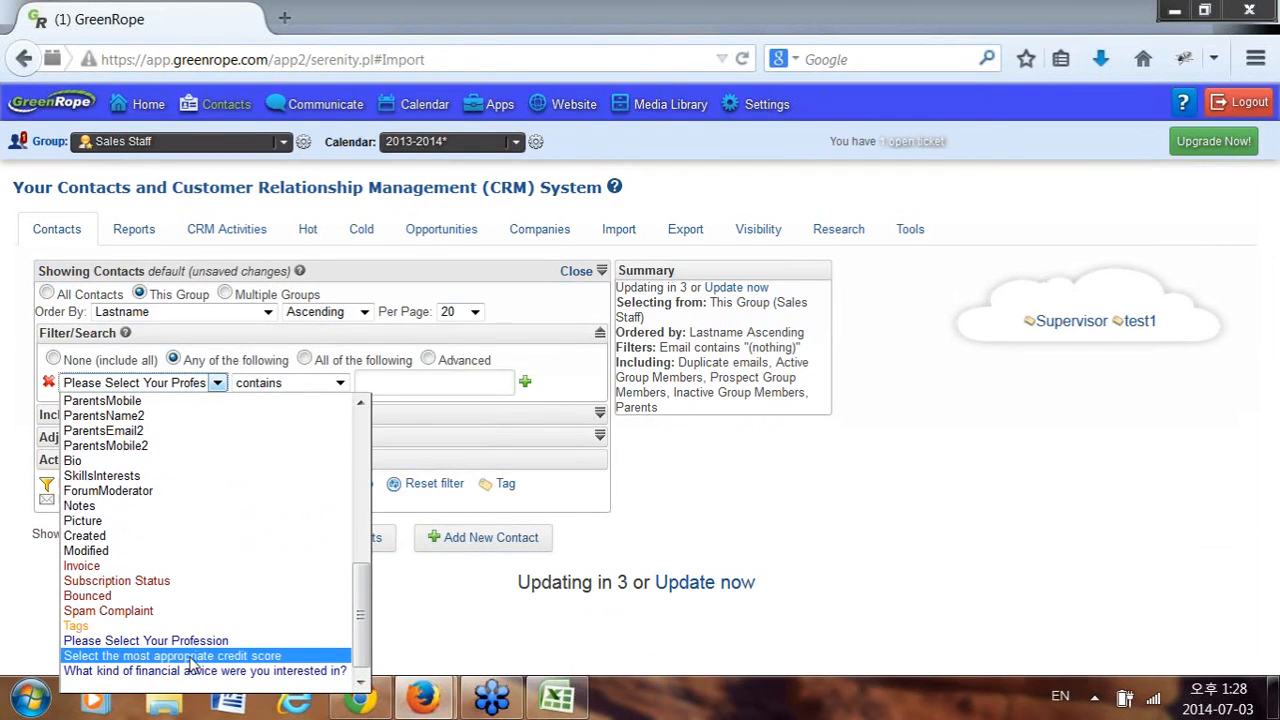
pyautogui.click(188, 658)
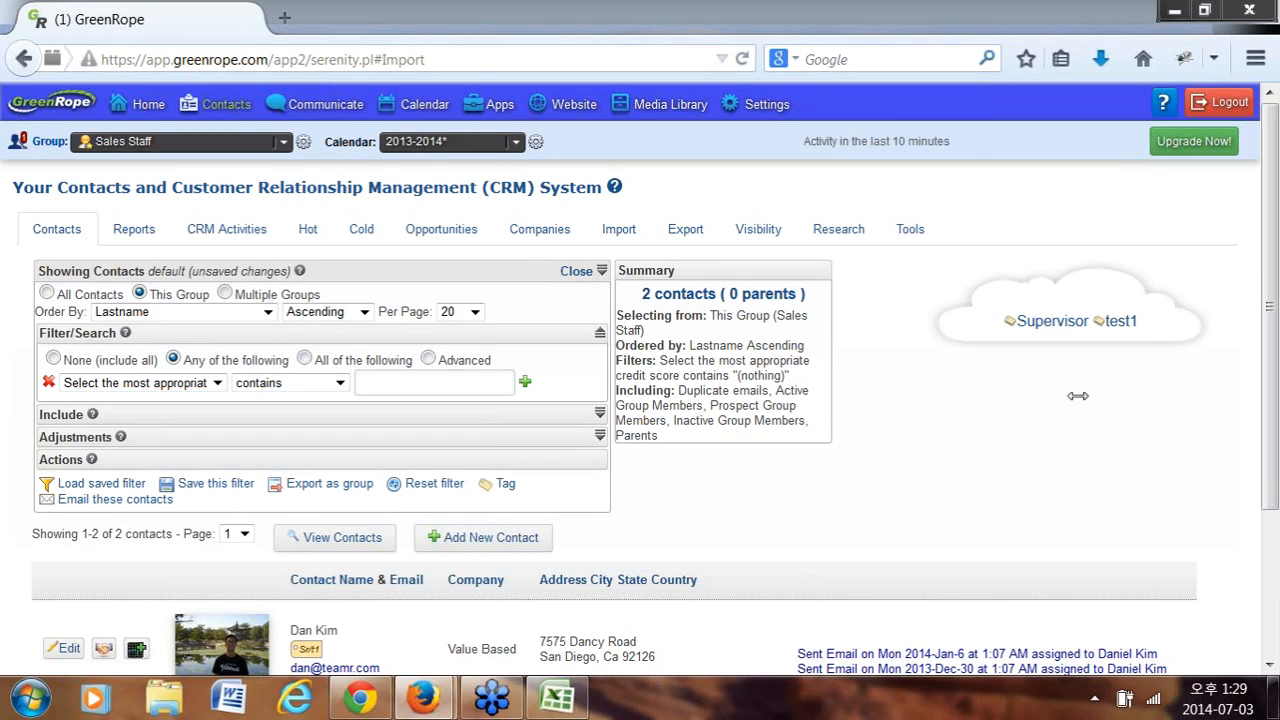
# Switch the contact filter to Tags with the 'is' comparison.
pyautogui.click(149, 391)
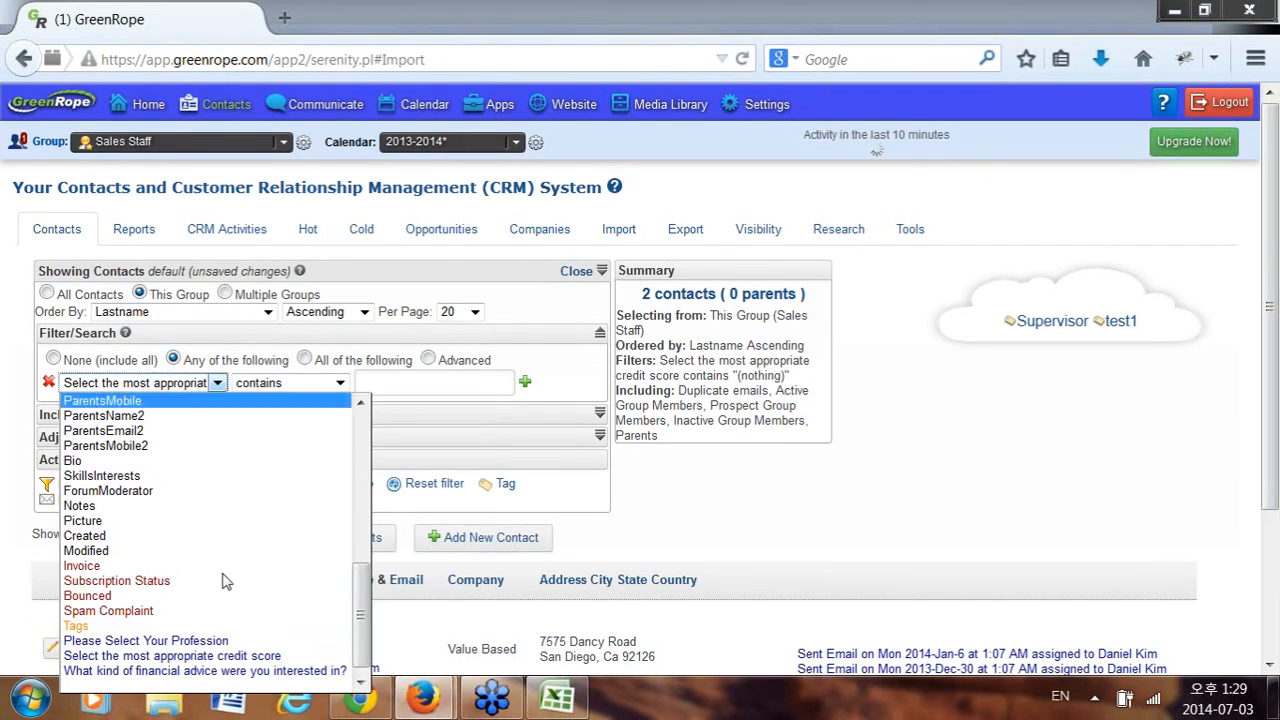
pyautogui.click(196, 626)
pyautogui.click(327, 388)
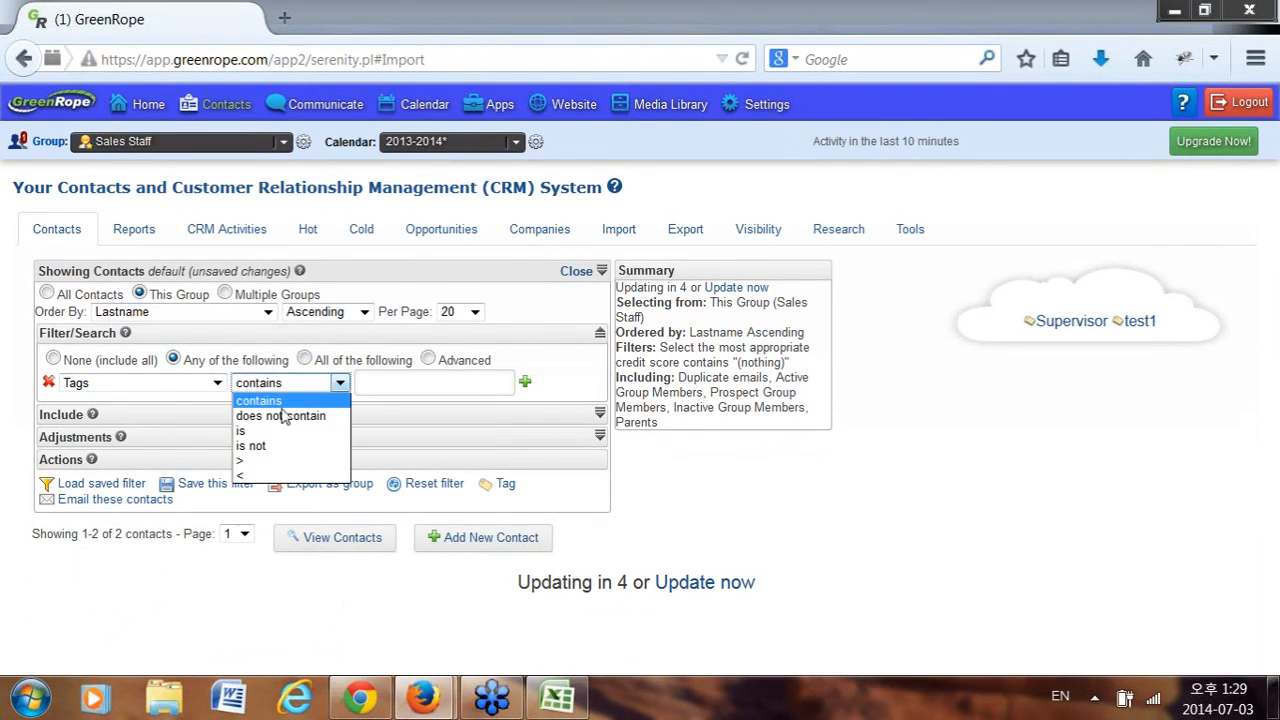
pyautogui.click(251, 445)
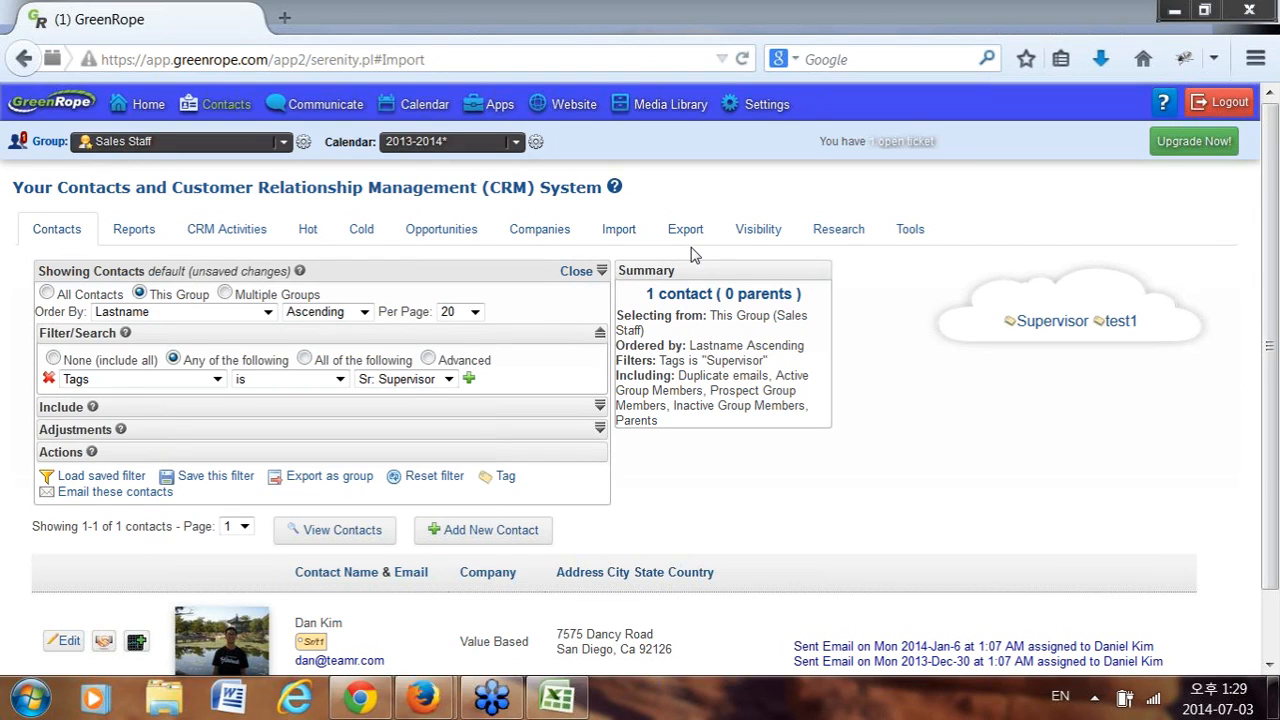
pyautogui.moveTo(557, 697)
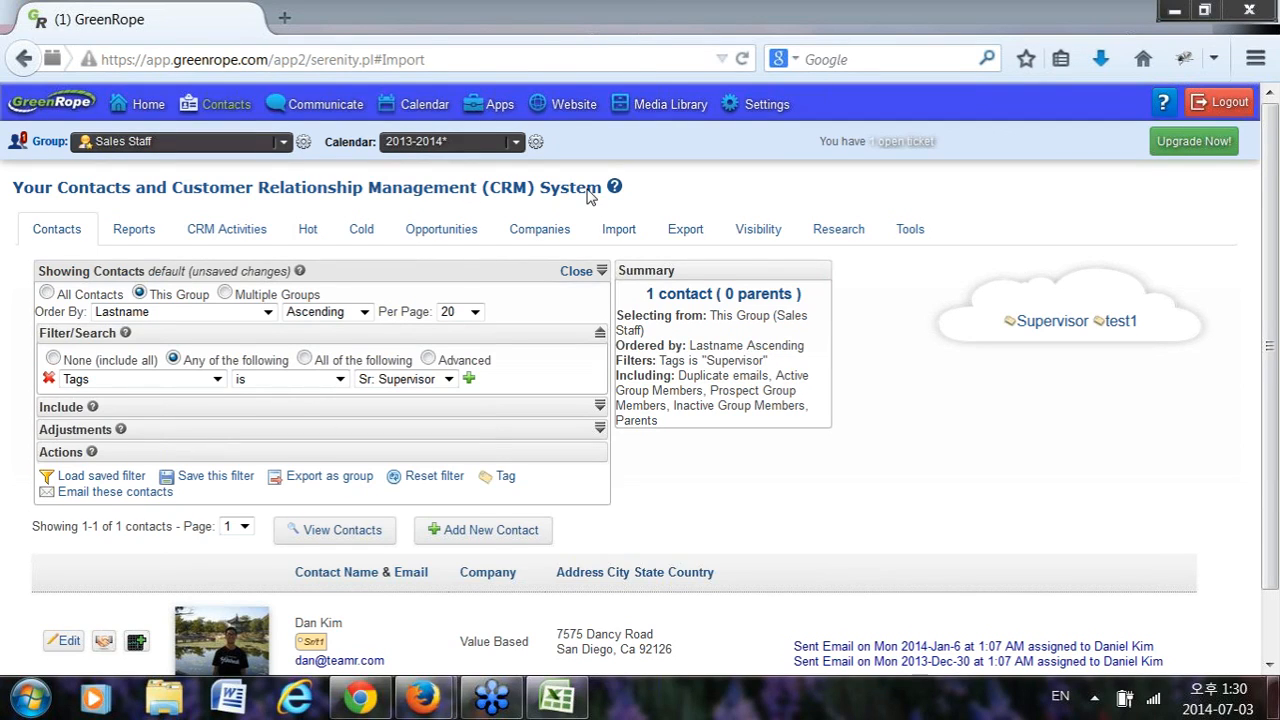
# Open Sales Staff's Group Setup and review its info: 2 members, 2 active contacts.
pyautogui.click(305, 143)
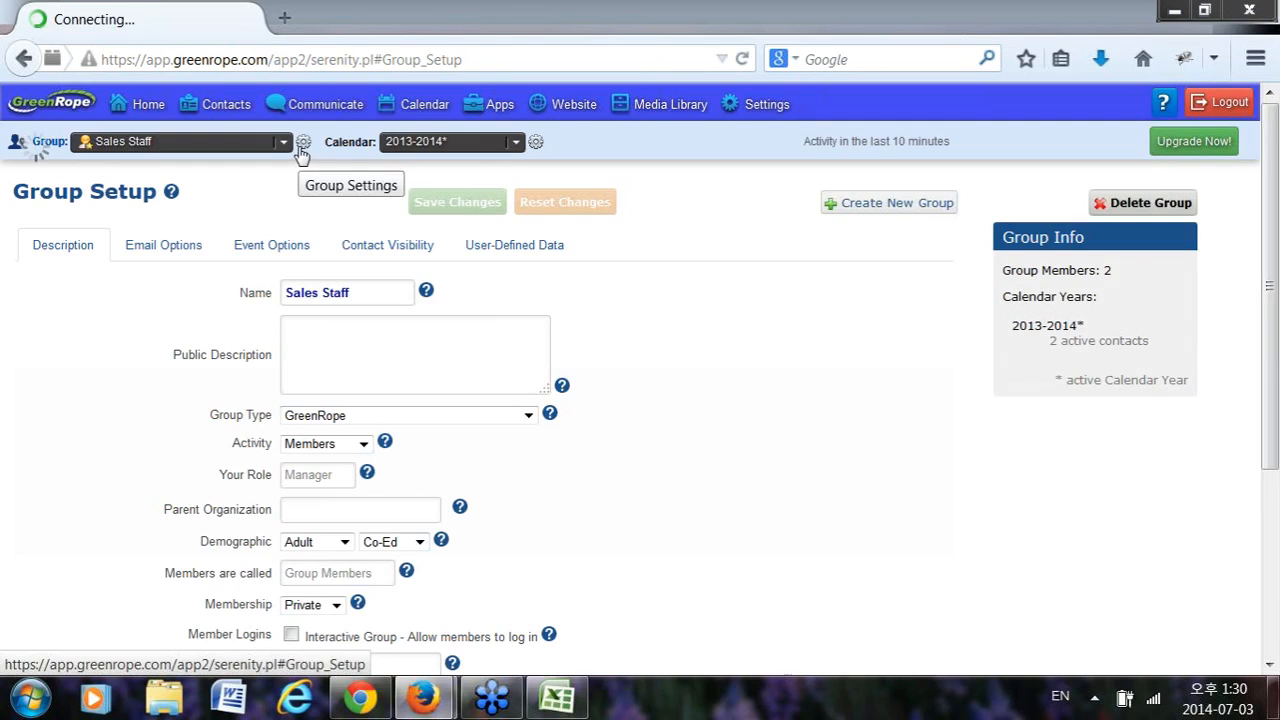
pyautogui.moveTo(755, 115)
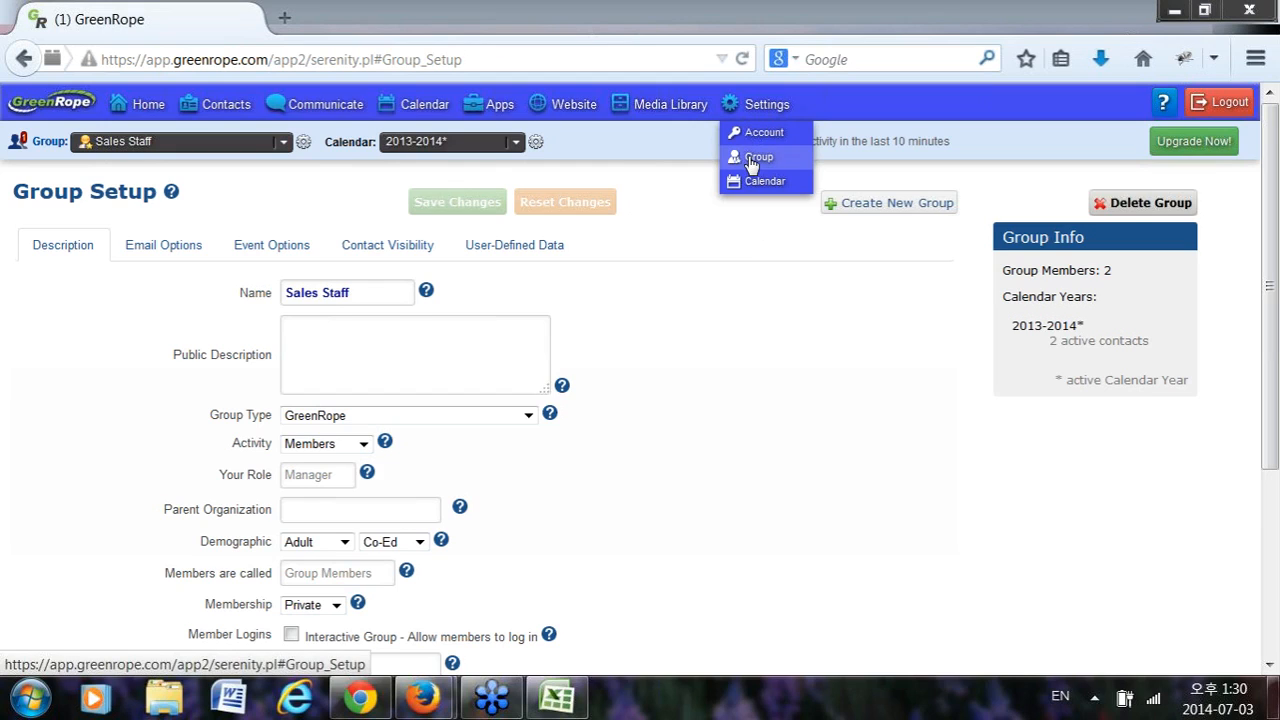
pyautogui.tripleClick(113, 190)
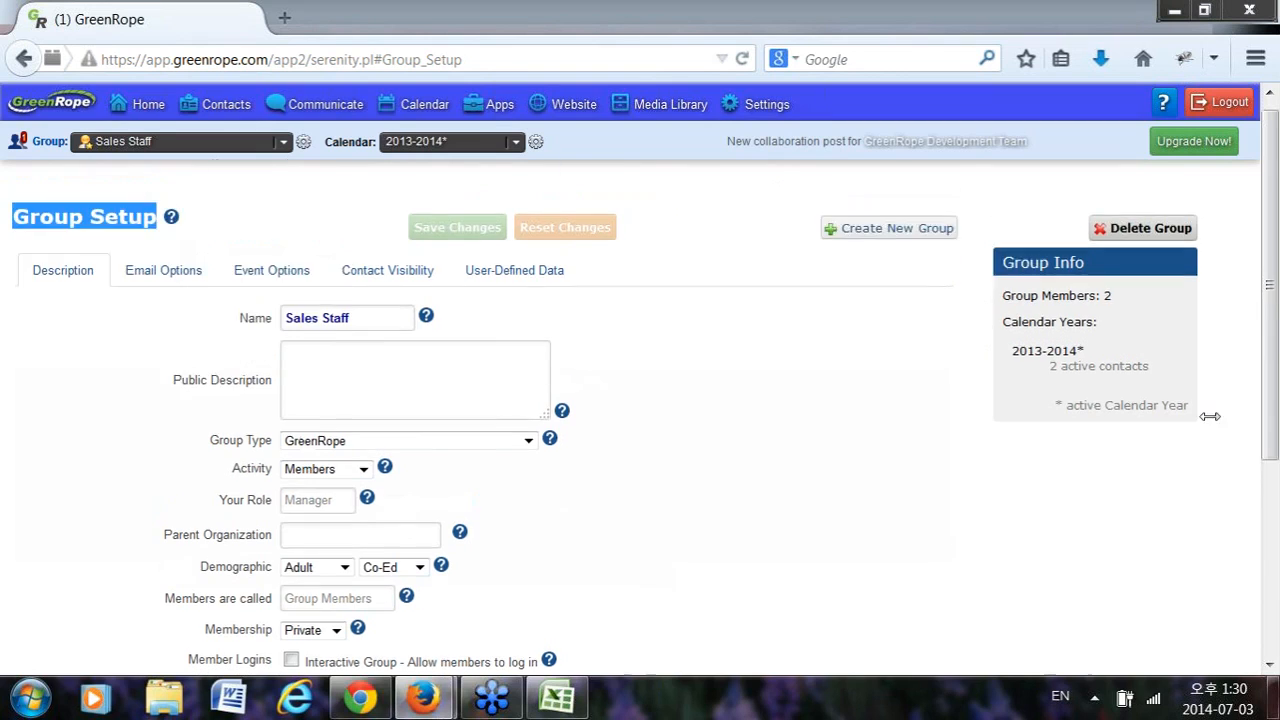
pyautogui.scroll(-3, 1113, 385)
pyautogui.scroll(2, 805, 217)
pyautogui.scroll(3, 805, 217)
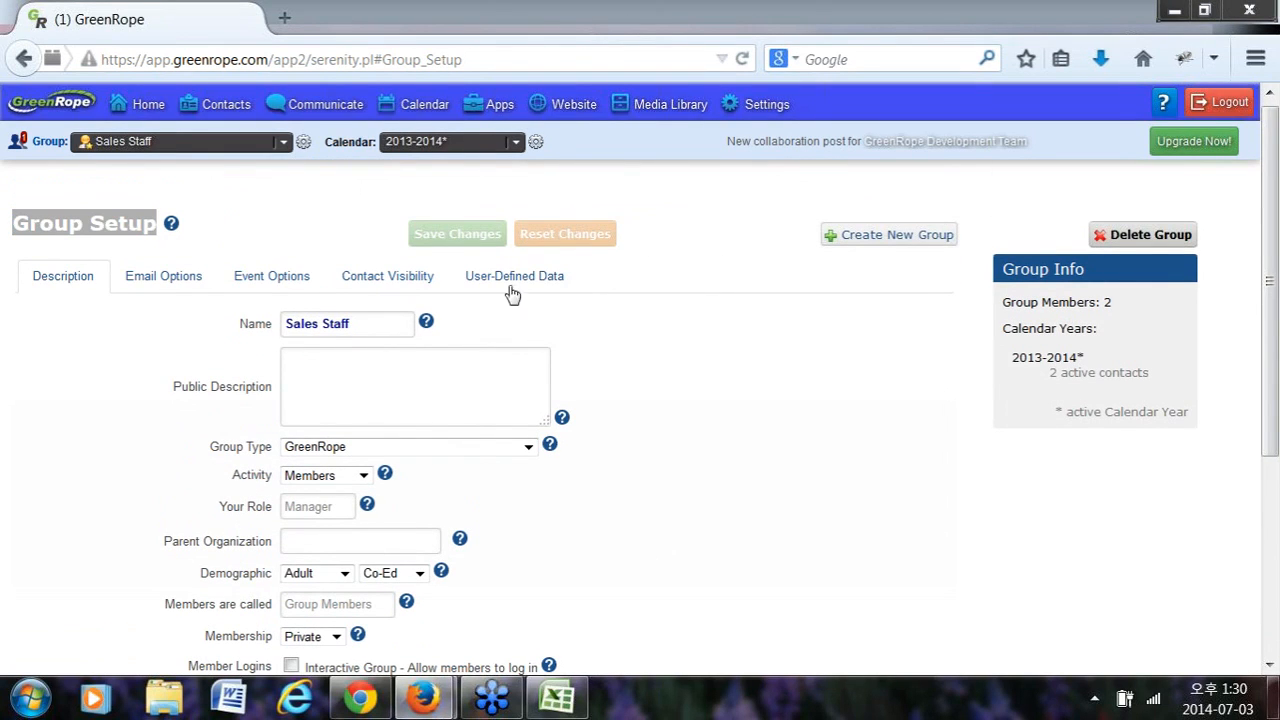
pyautogui.moveTo(212, 104)
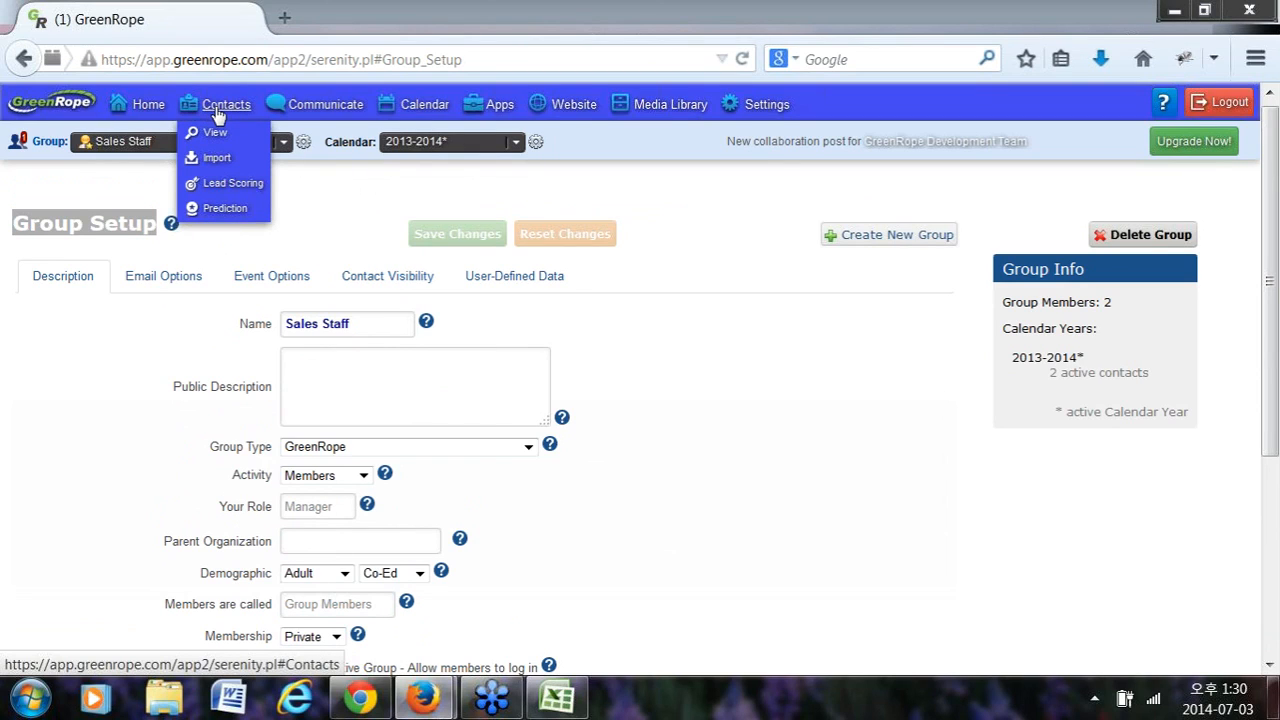
# Edit contact #8 and view its profession choices: CPA, Doctor, Real Estate Agent.
pyautogui.click(218, 116)
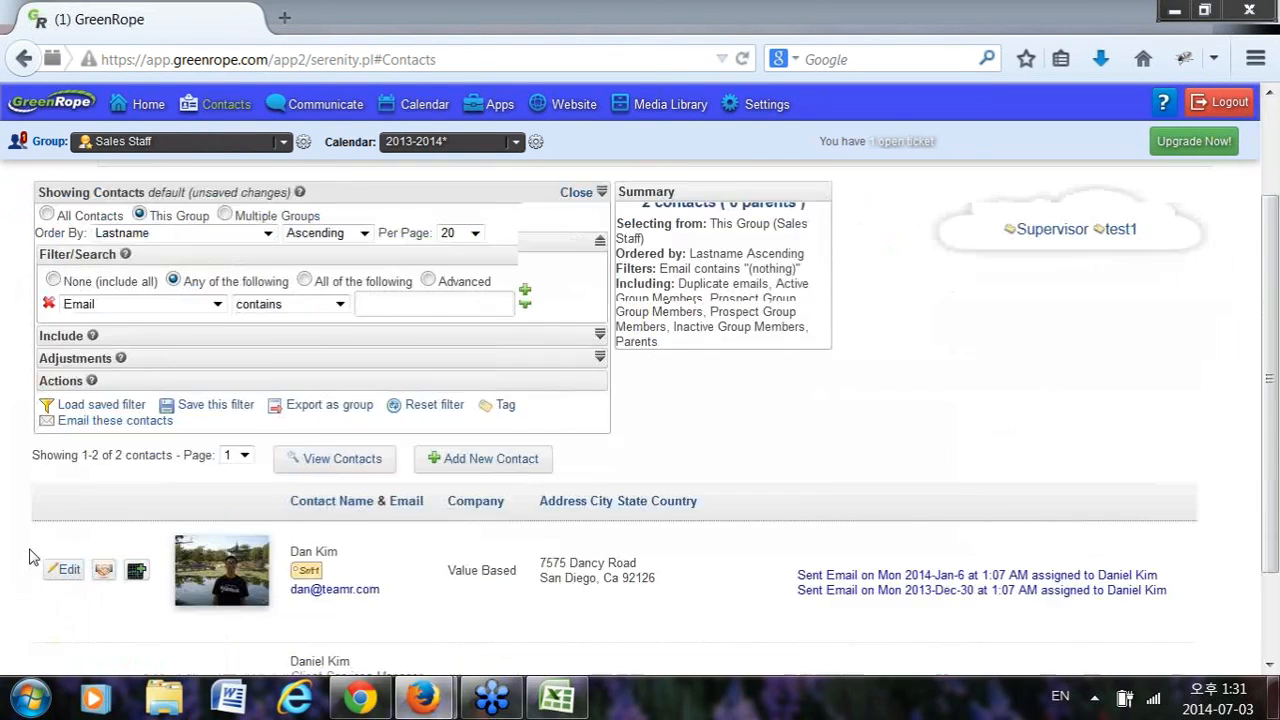
pyautogui.scroll(-3, 34, 557)
pyautogui.click(60, 485)
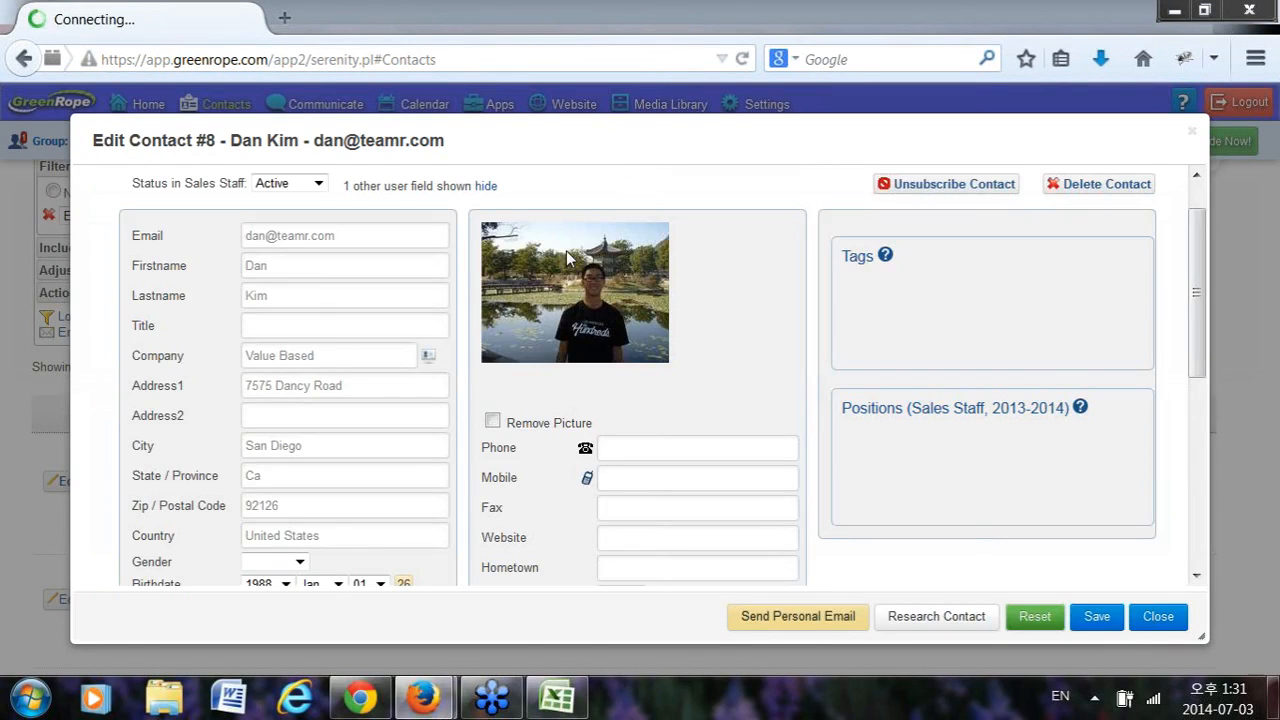
pyautogui.scroll(-3, 272, 440)
pyautogui.scroll(-4, 300, 460)
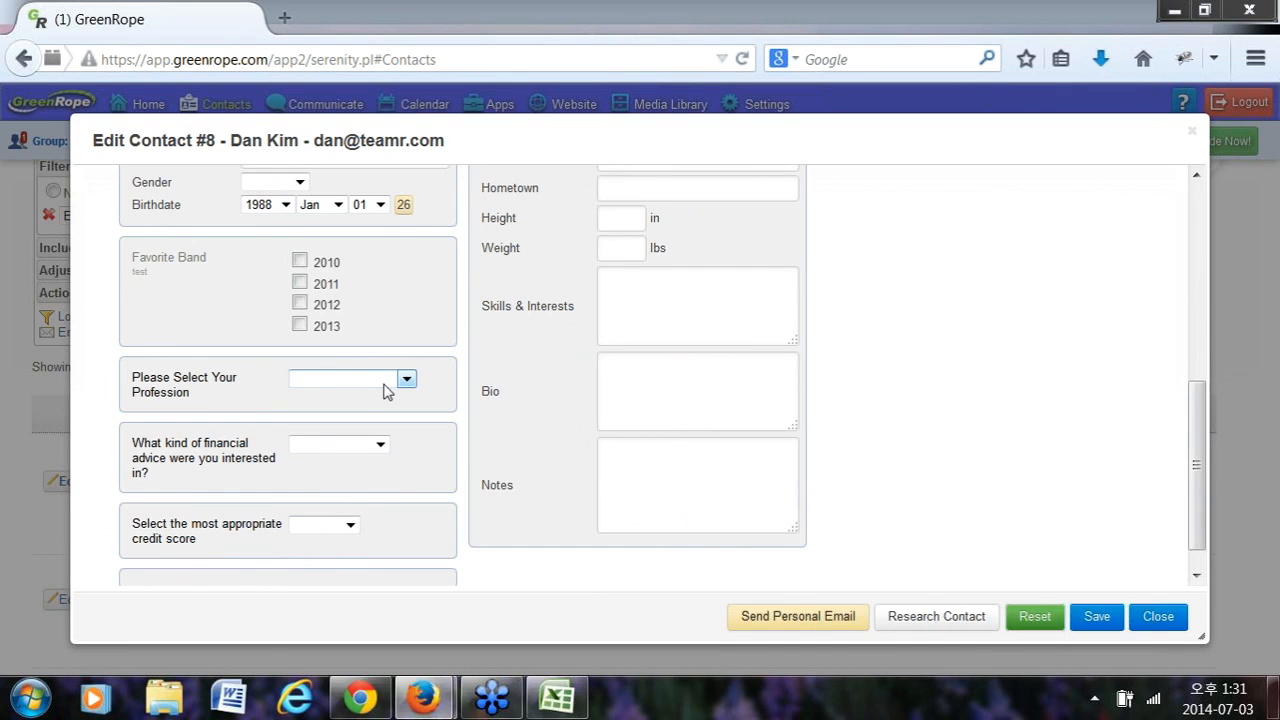
pyautogui.click(349, 386)
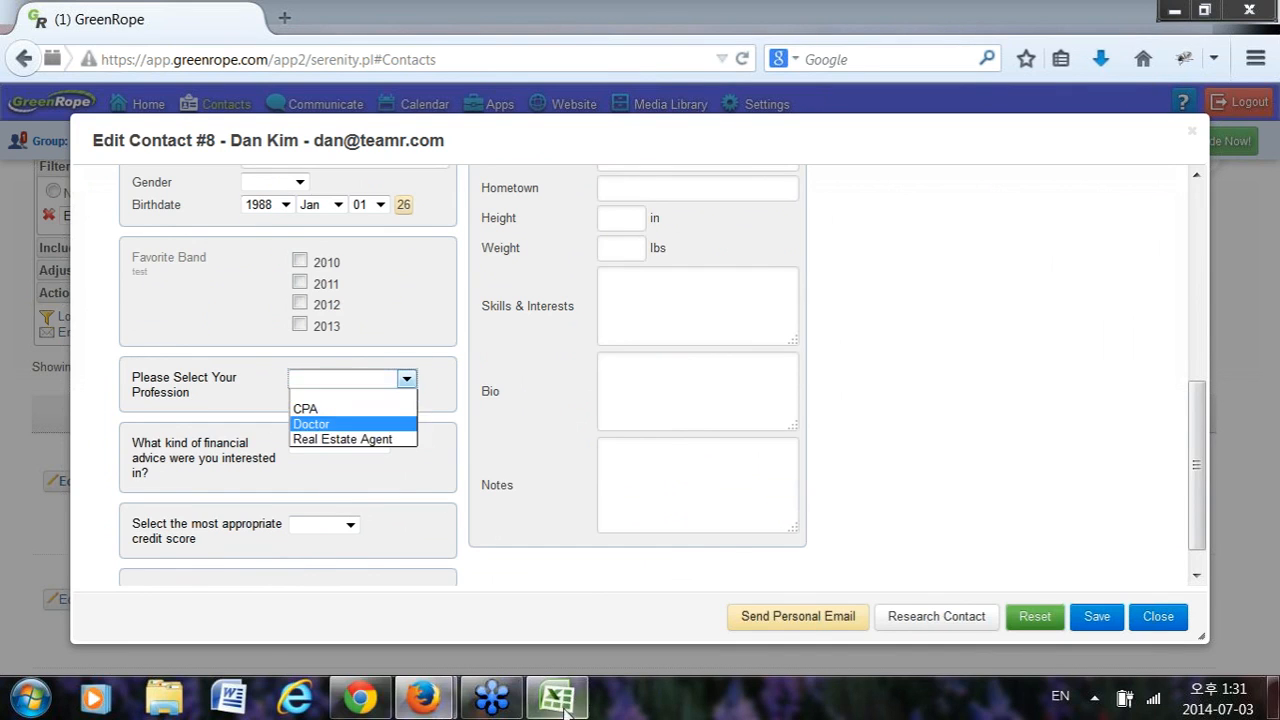
pyautogui.click(560, 700)
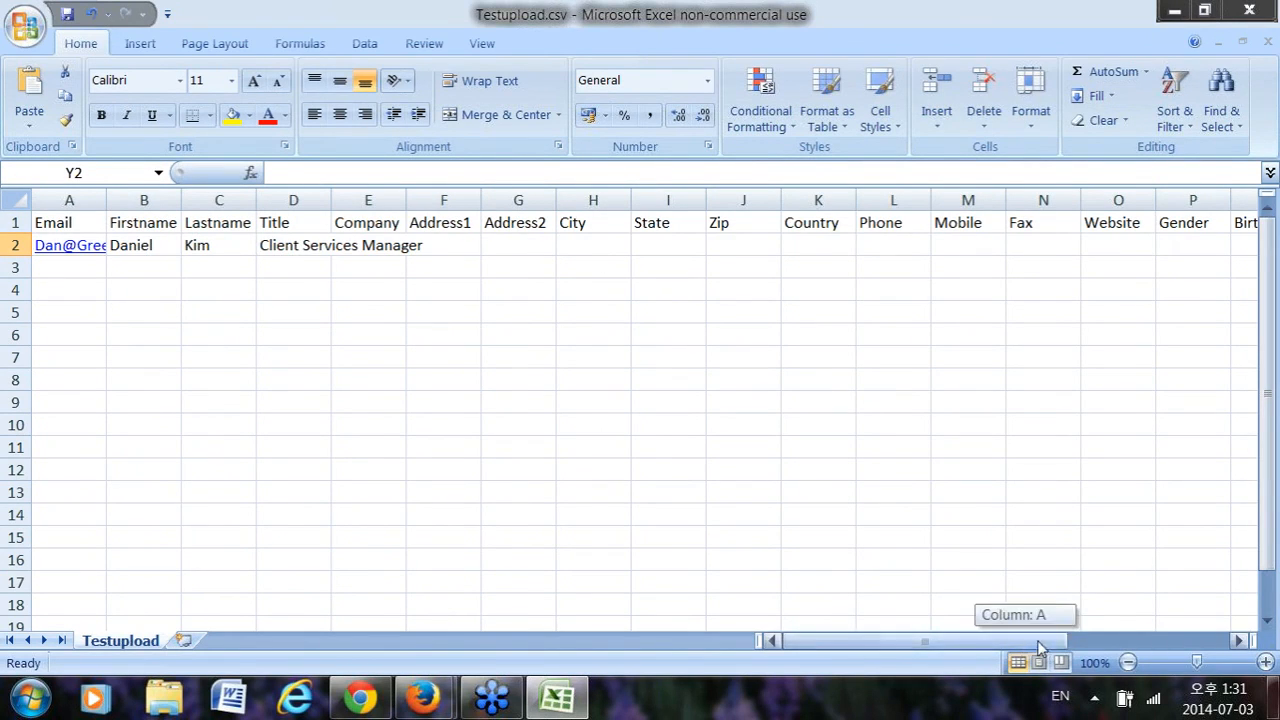
# Check Testupload's profession, financial advice and credit score values: CPA, Roth IRA, 600-700.
pyautogui.moveTo(1027, 648); pyautogui.dragTo(1195, 646)
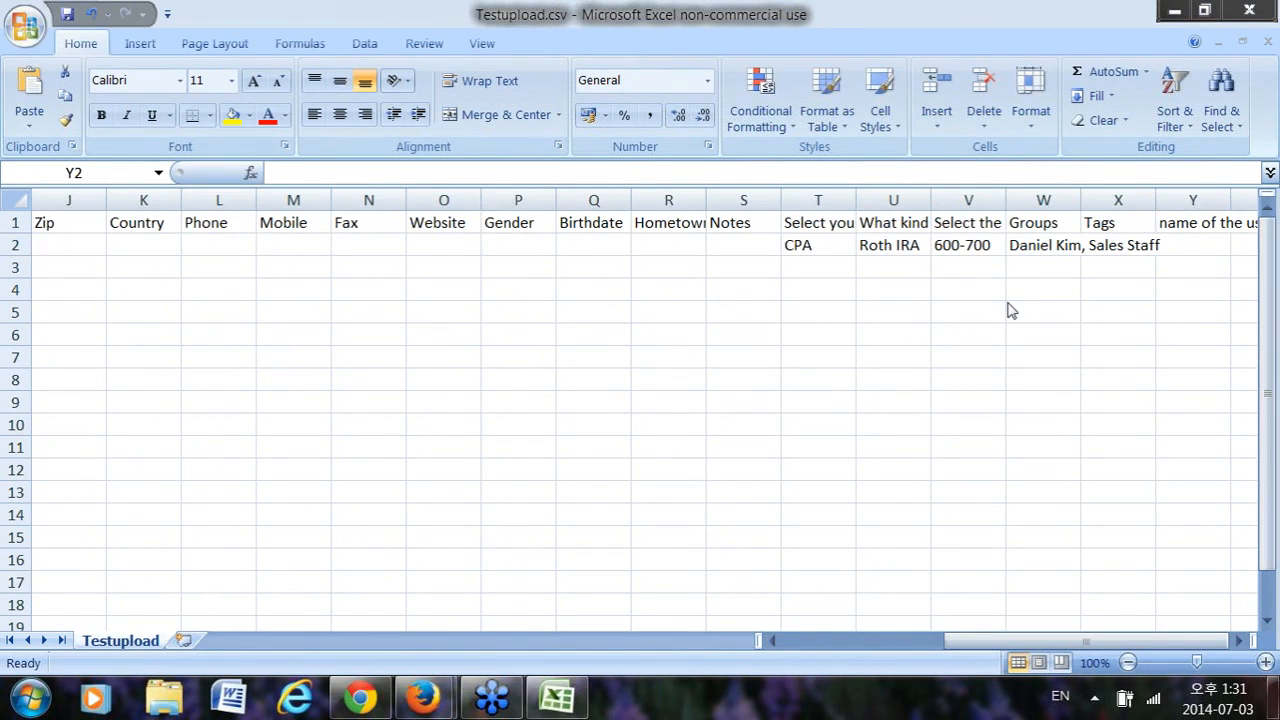
pyautogui.click(815, 226)
pyautogui.click(822, 250)
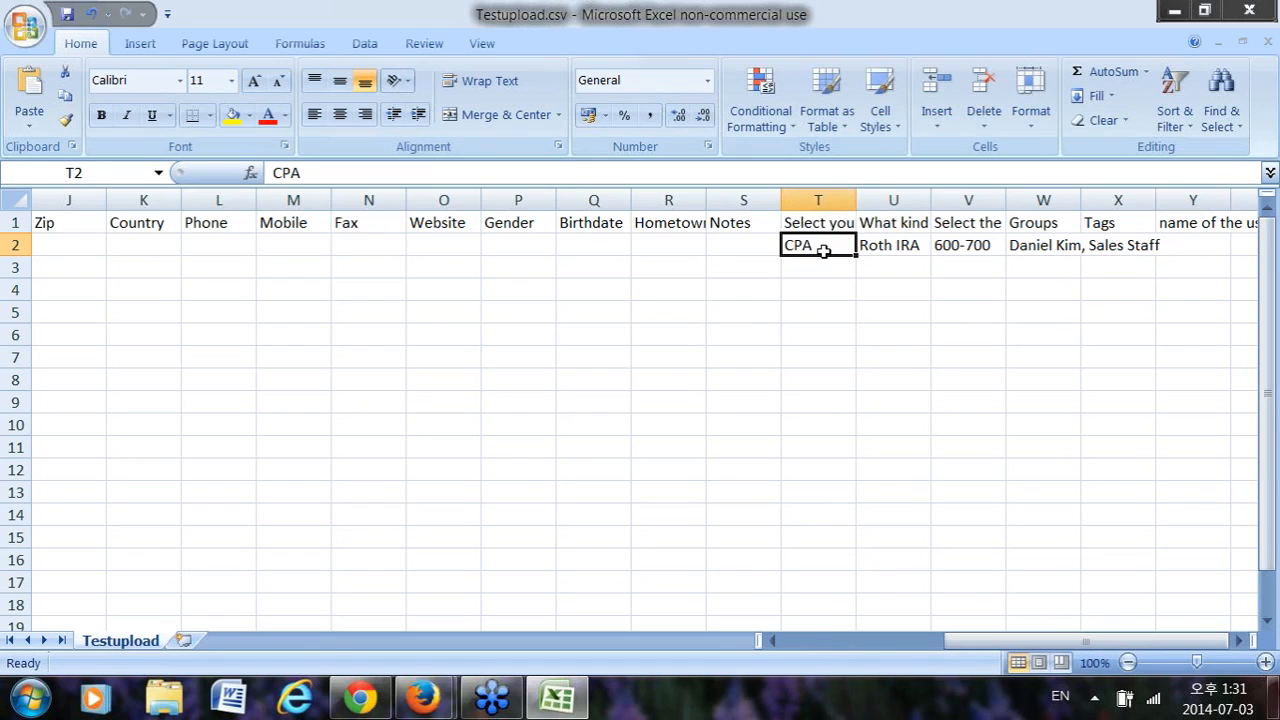
pyautogui.click(901, 226)
pyautogui.click(908, 246)
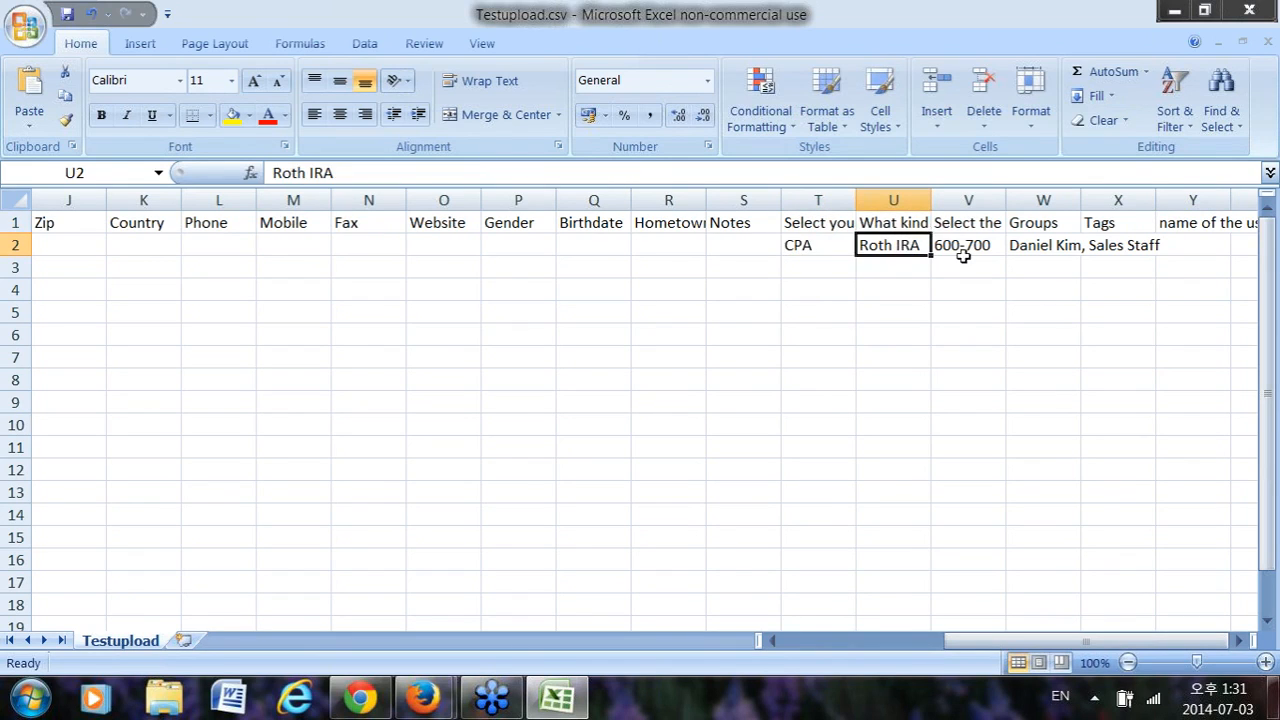
pyautogui.click(985, 225)
pyautogui.click(975, 245)
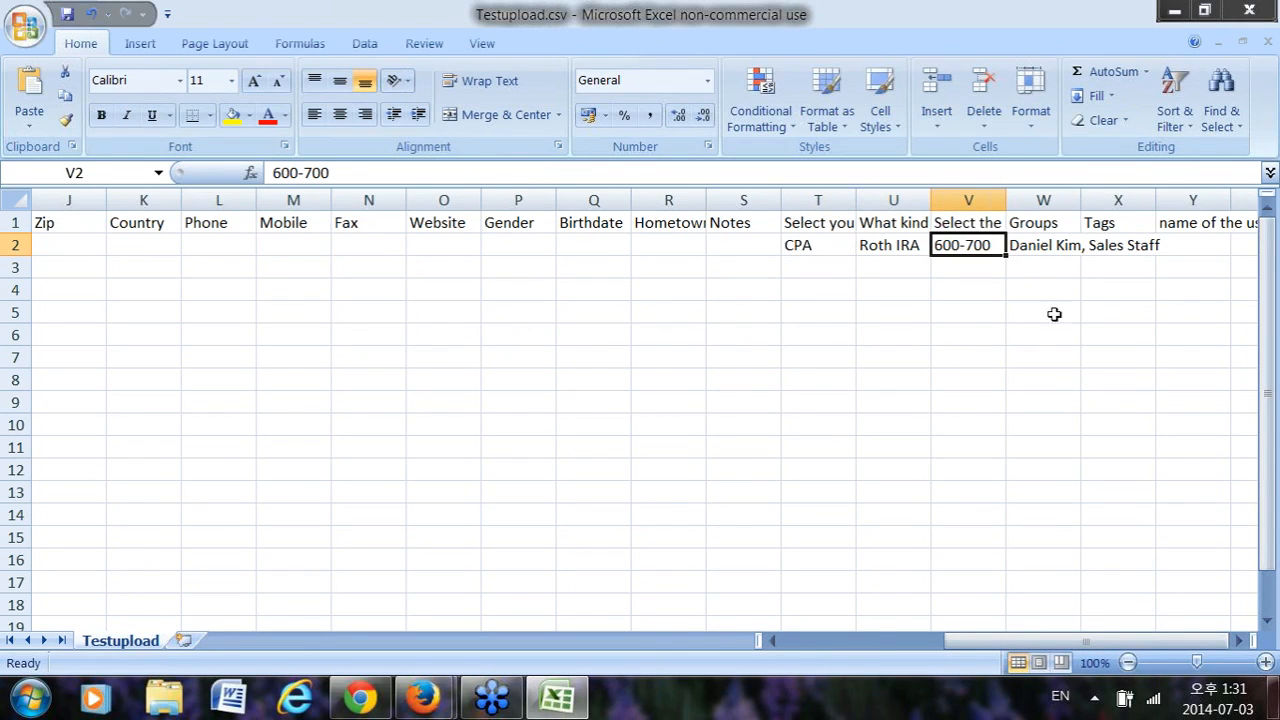
pyautogui.moveTo(415, 700)
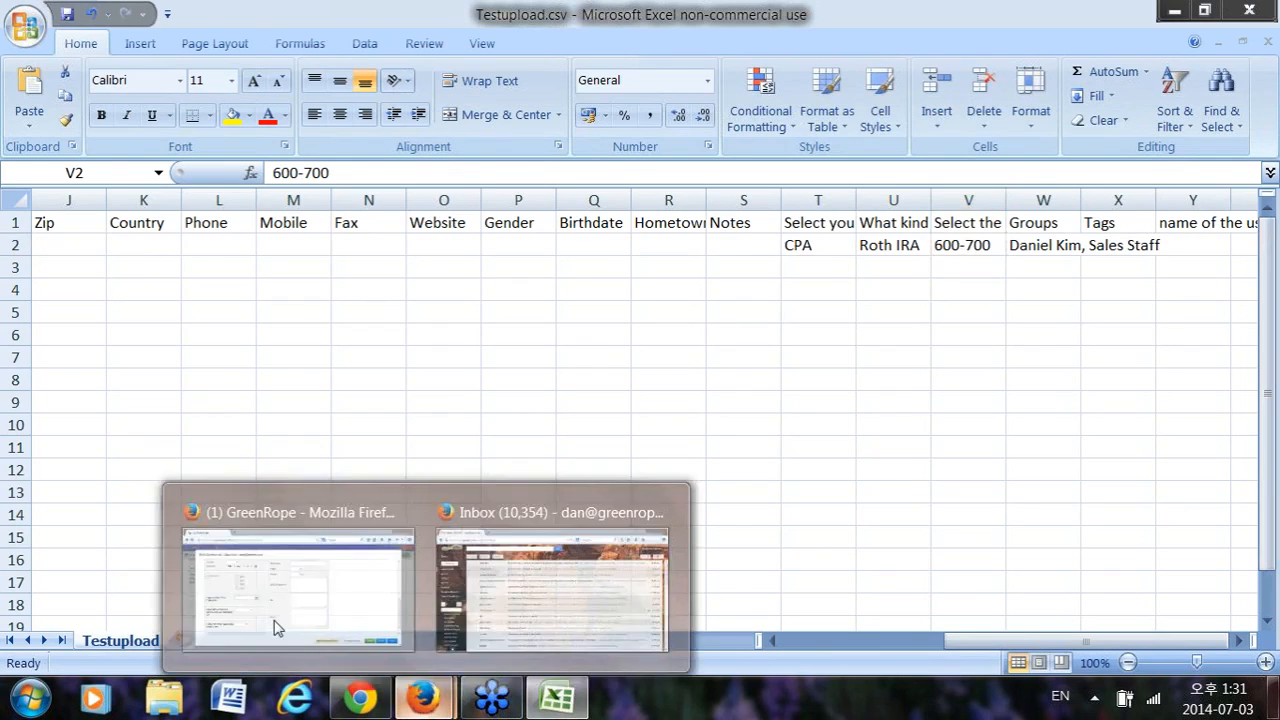
pyautogui.click(260, 590)
pyautogui.scroll(2, 534, 477)
# Close the first contact's edit form, then open and close the second contact's.
pyautogui.click(1160, 617)
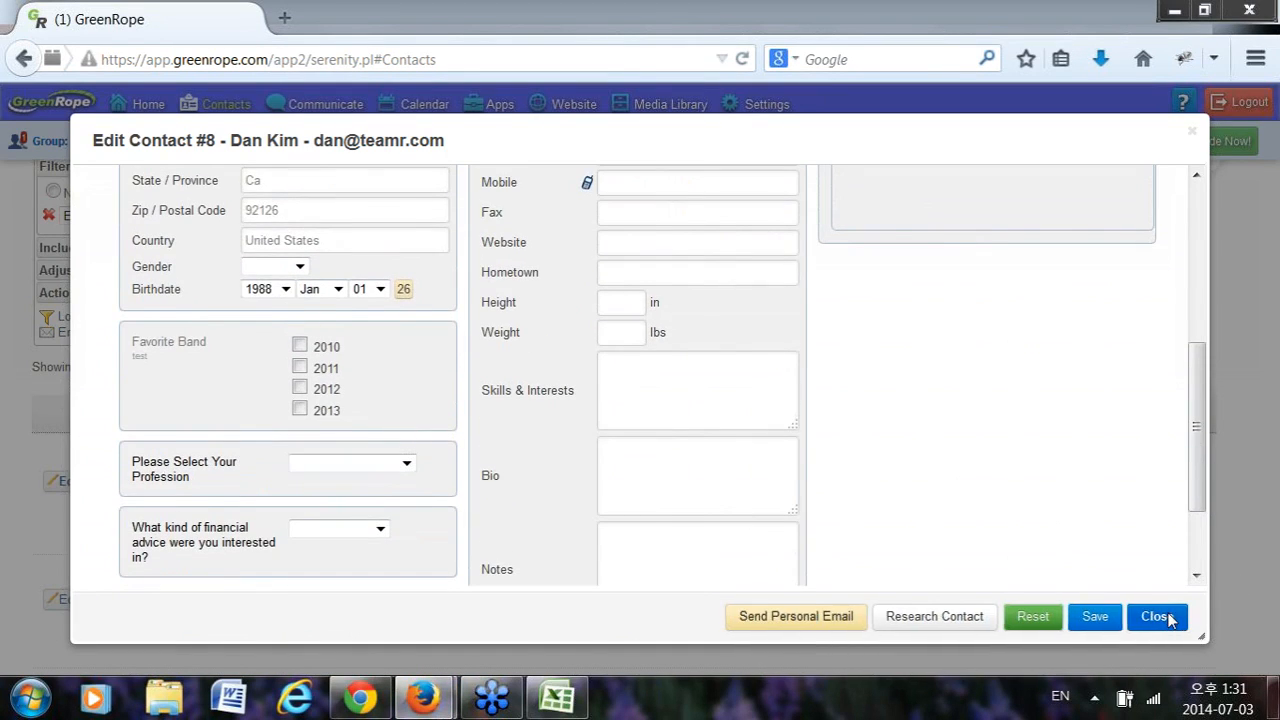
pyautogui.scroll(-3, 10, 585)
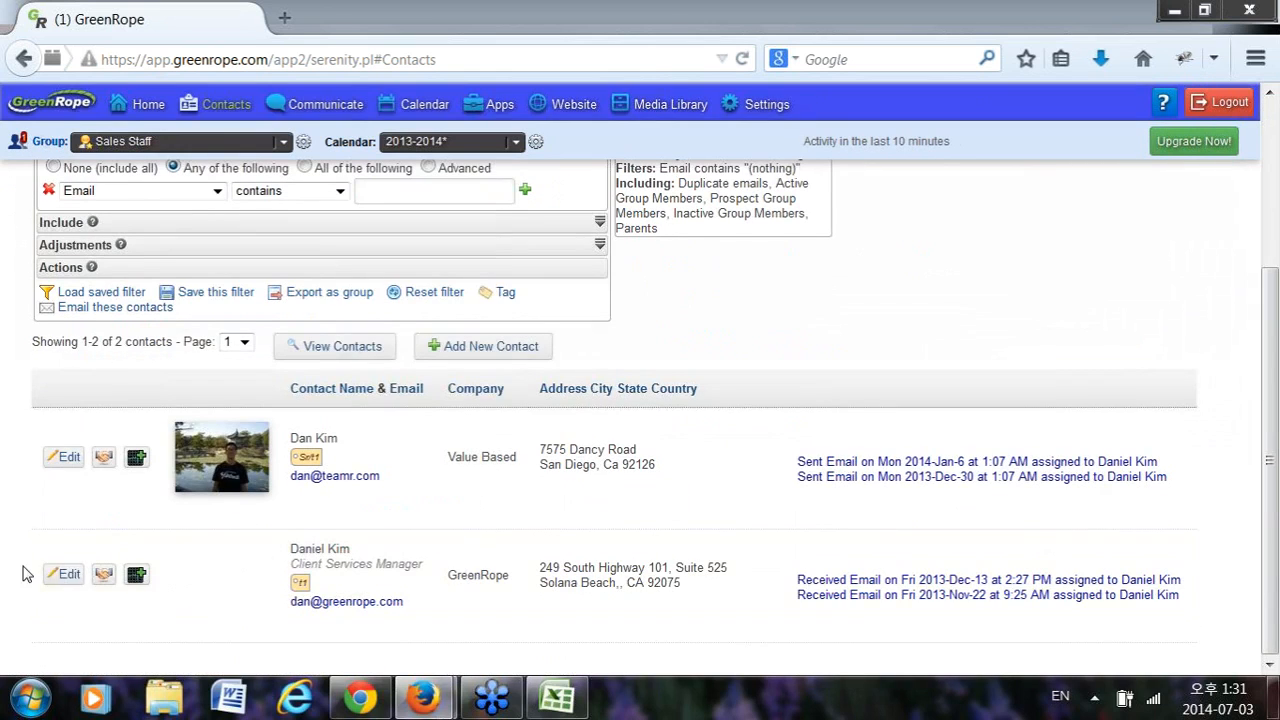
pyautogui.click(380, 544)
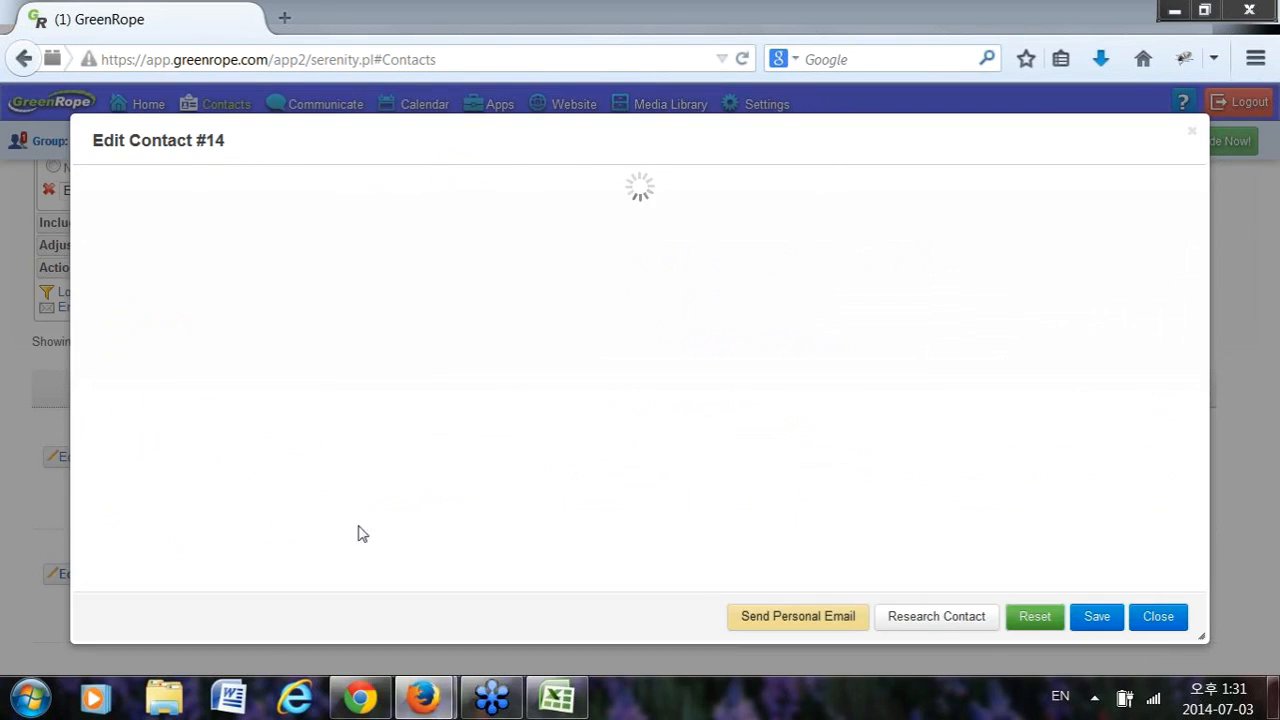
pyautogui.scroll(-2, 390, 415)
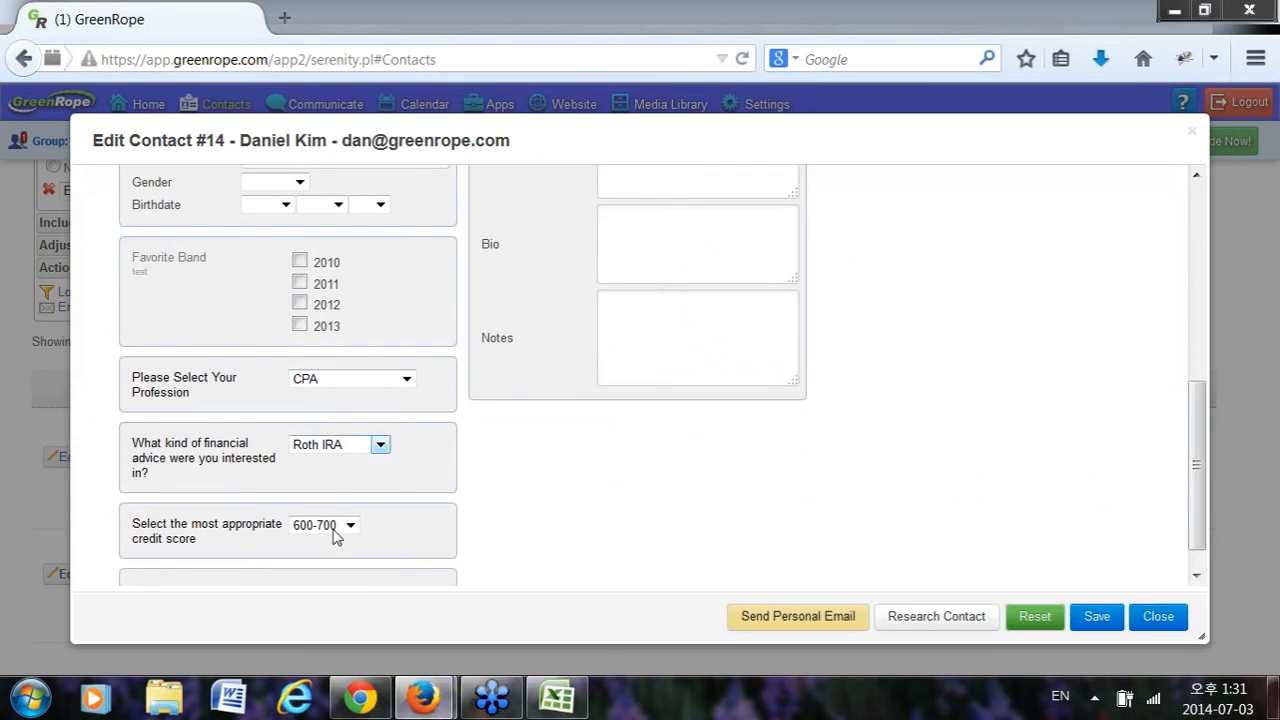
pyautogui.click(1158, 618)
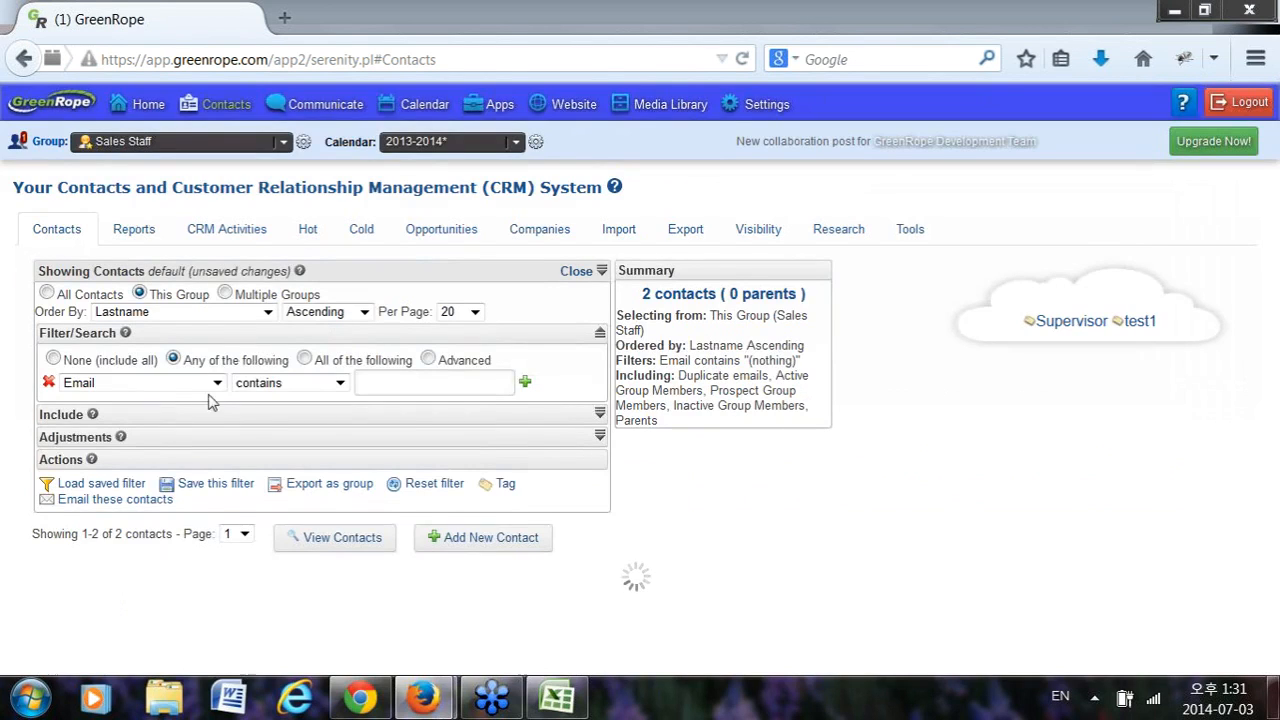
# Filter contacts to those whose 'Please Select Your Profession' field contains CPA.
pyautogui.click(168, 385)
pyautogui.scroll(-8, 175, 550)
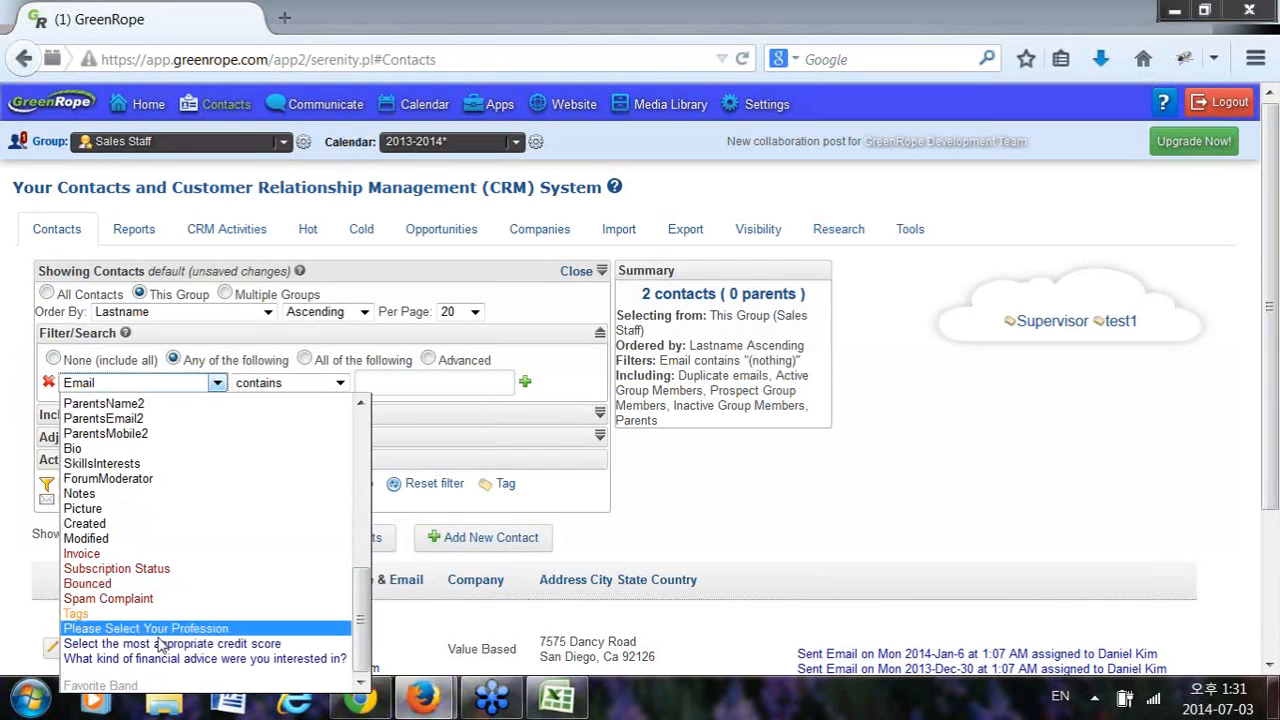
pyautogui.click(170, 628)
pyautogui.click(381, 382)
pyautogui.write('CPA')
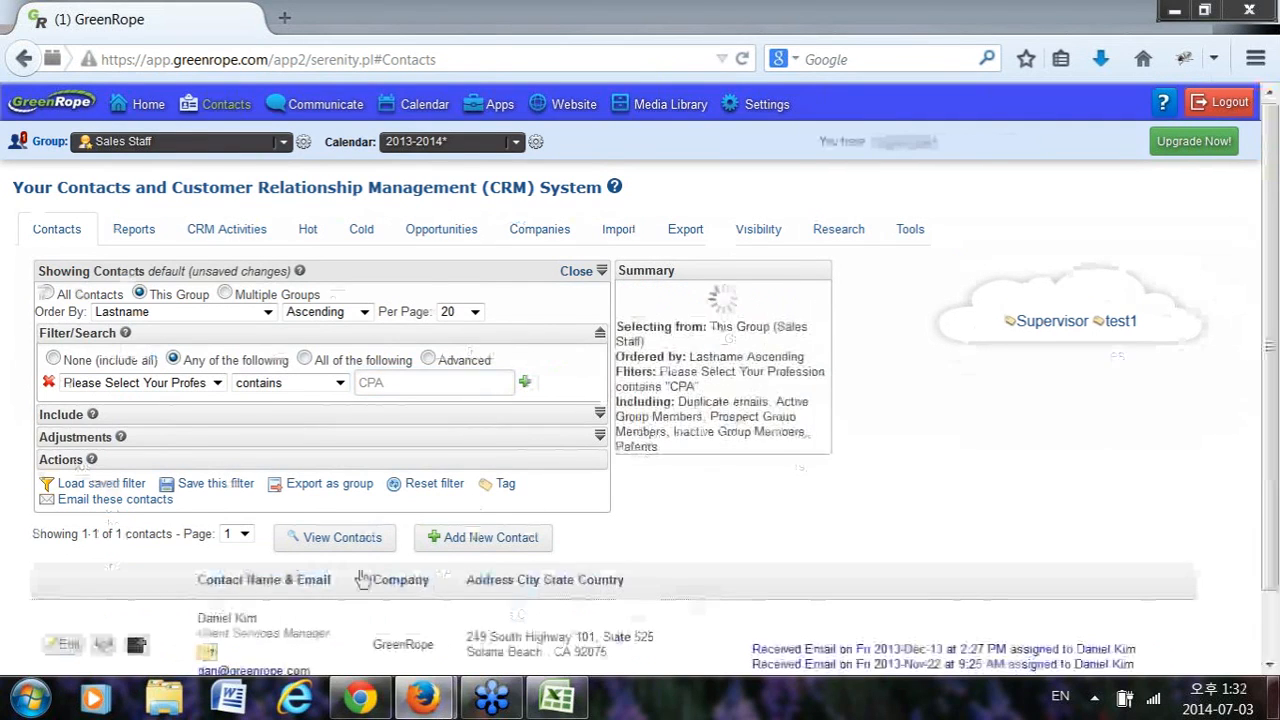
pyautogui.scroll(-1, 400, 617)
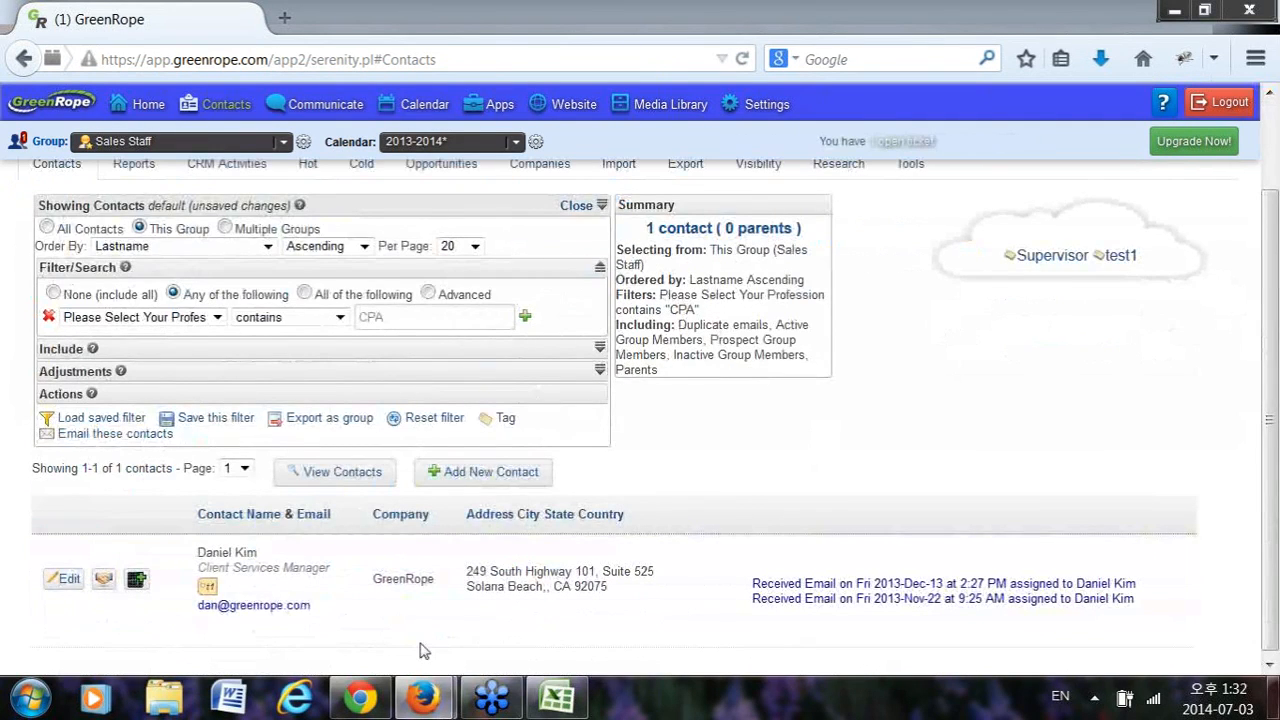
pyautogui.click(336, 425)
pyautogui.click(500, 376)
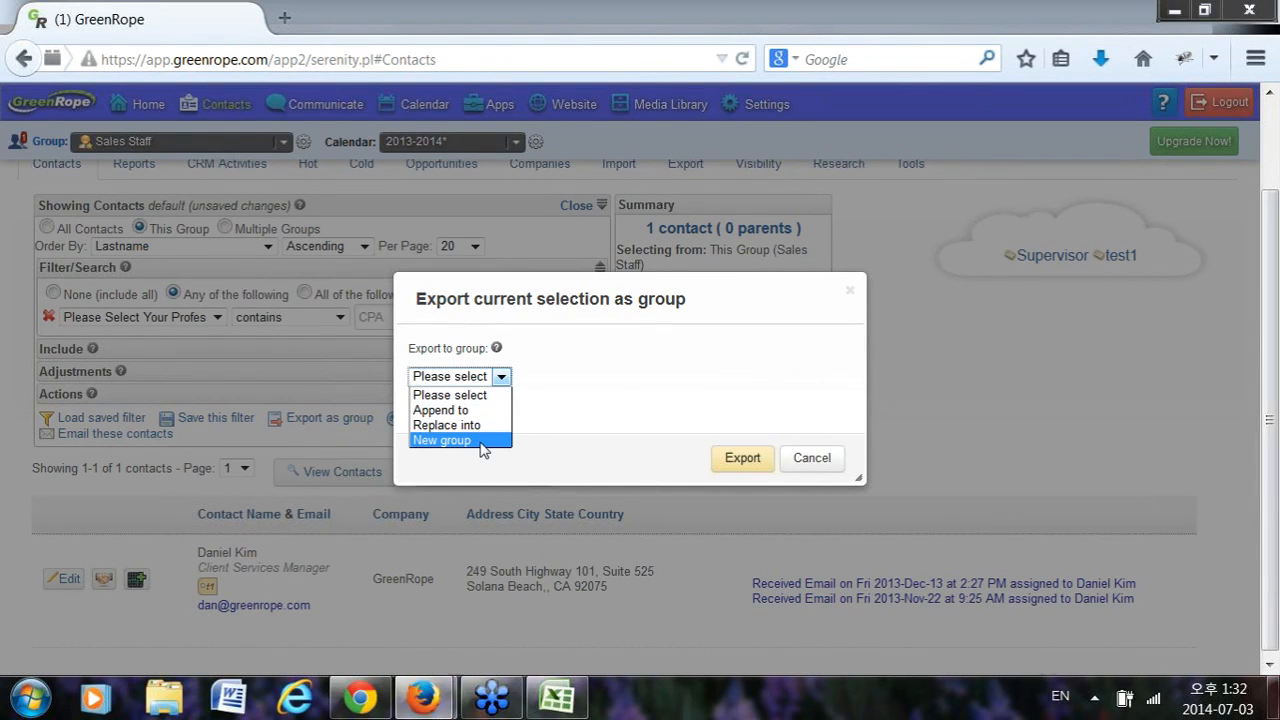
pyautogui.click(817, 451)
pyautogui.click(809, 454)
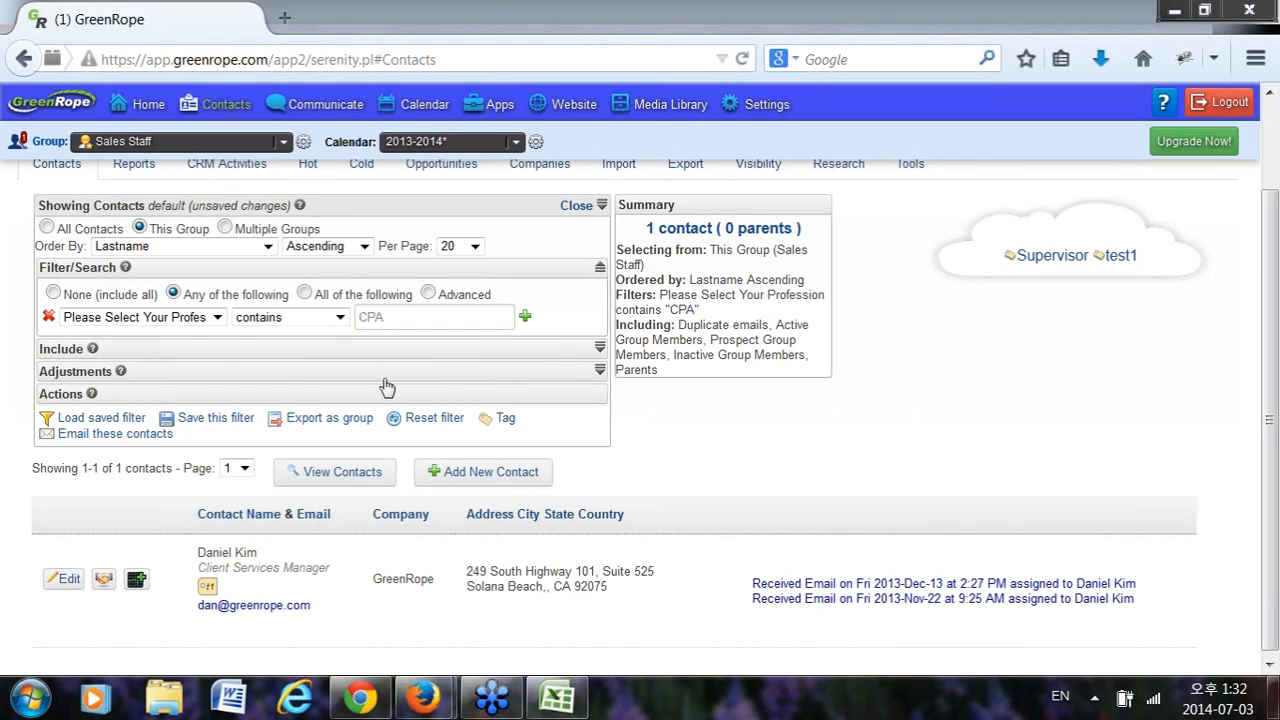
# Toggle User11 sharing to This Group Only and back to All Groups, then go to My Account.
pyautogui.click(303, 142)
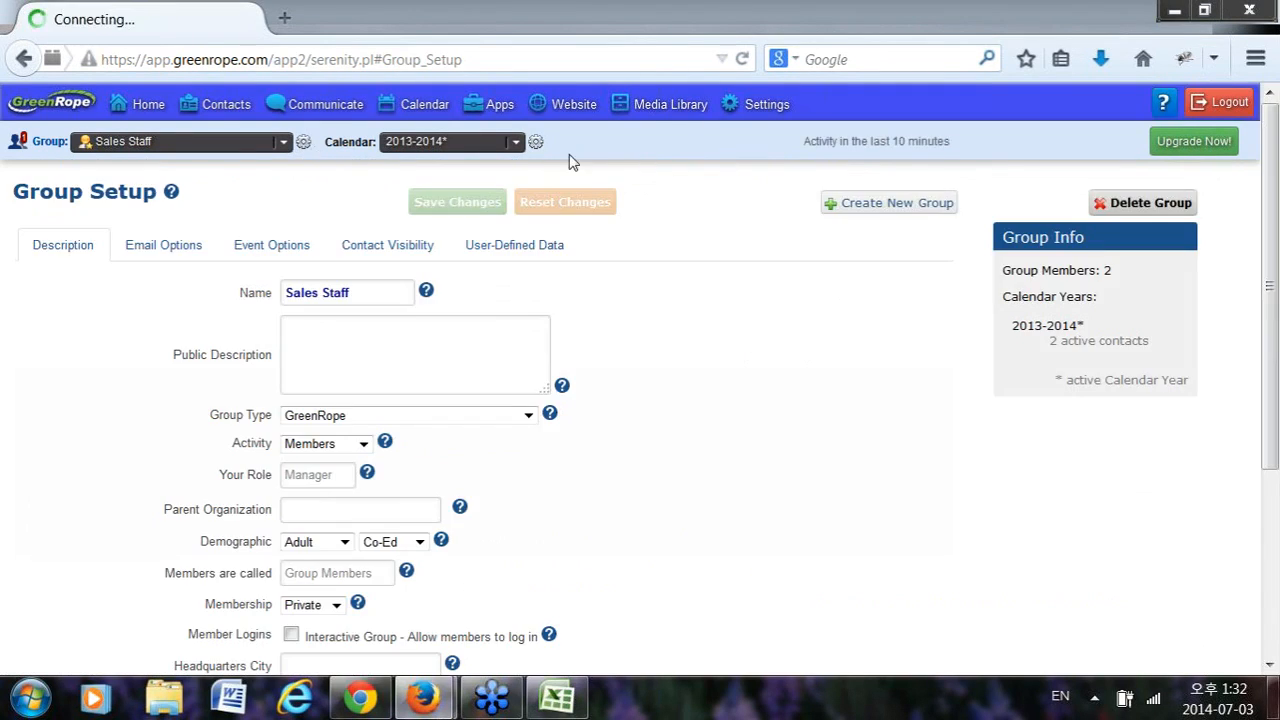
pyautogui.click(516, 247)
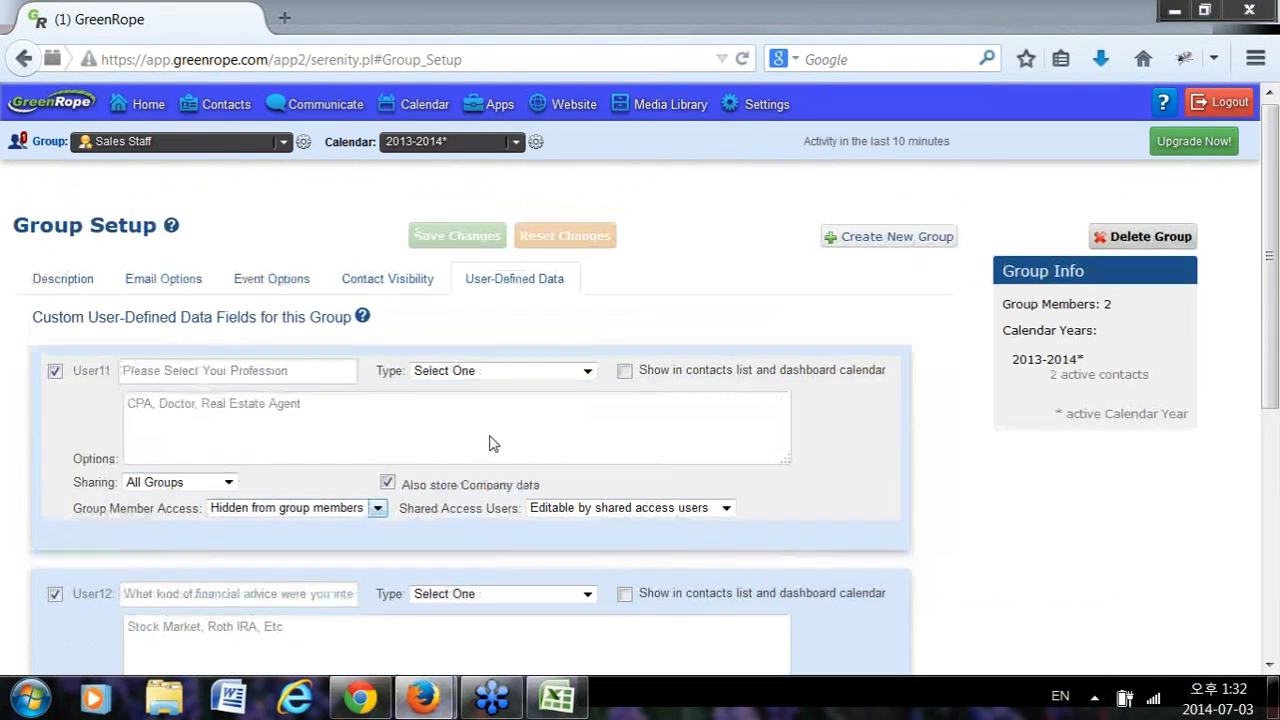
pyautogui.scroll(-3, 491, 443)
pyautogui.click(157, 288)
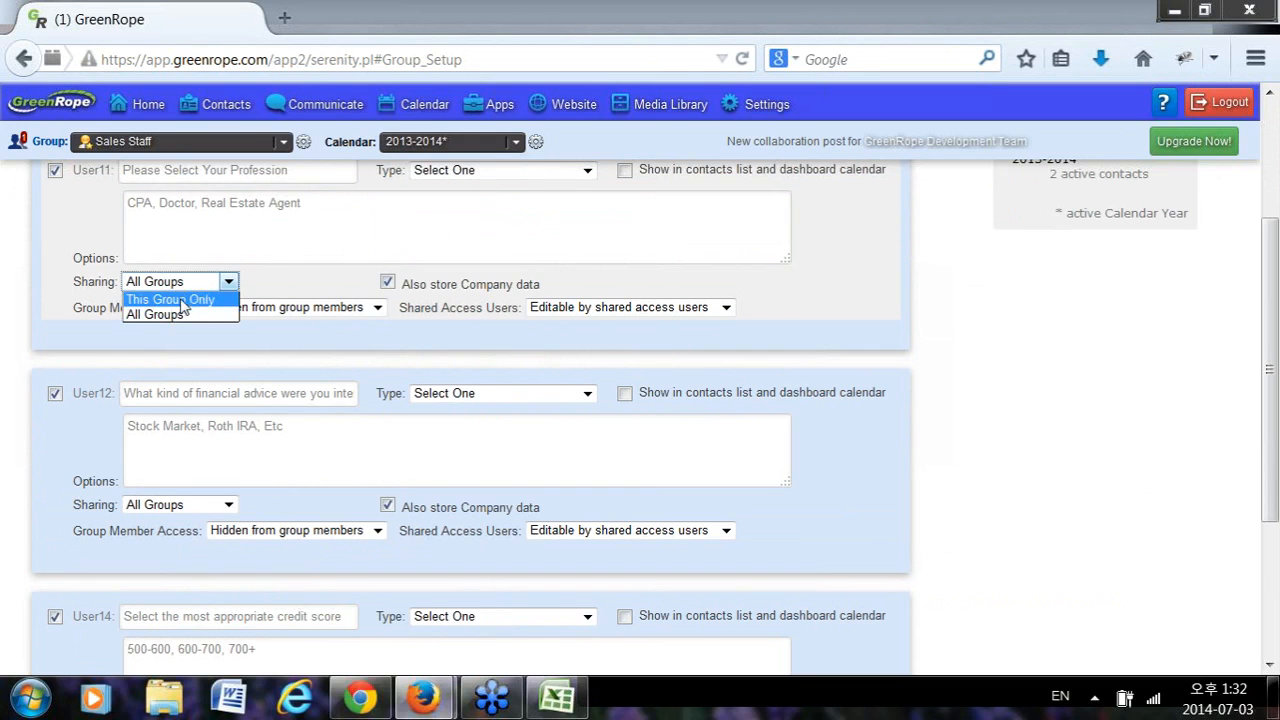
pyautogui.click(183, 302)
pyautogui.scroll(2, 257, 251)
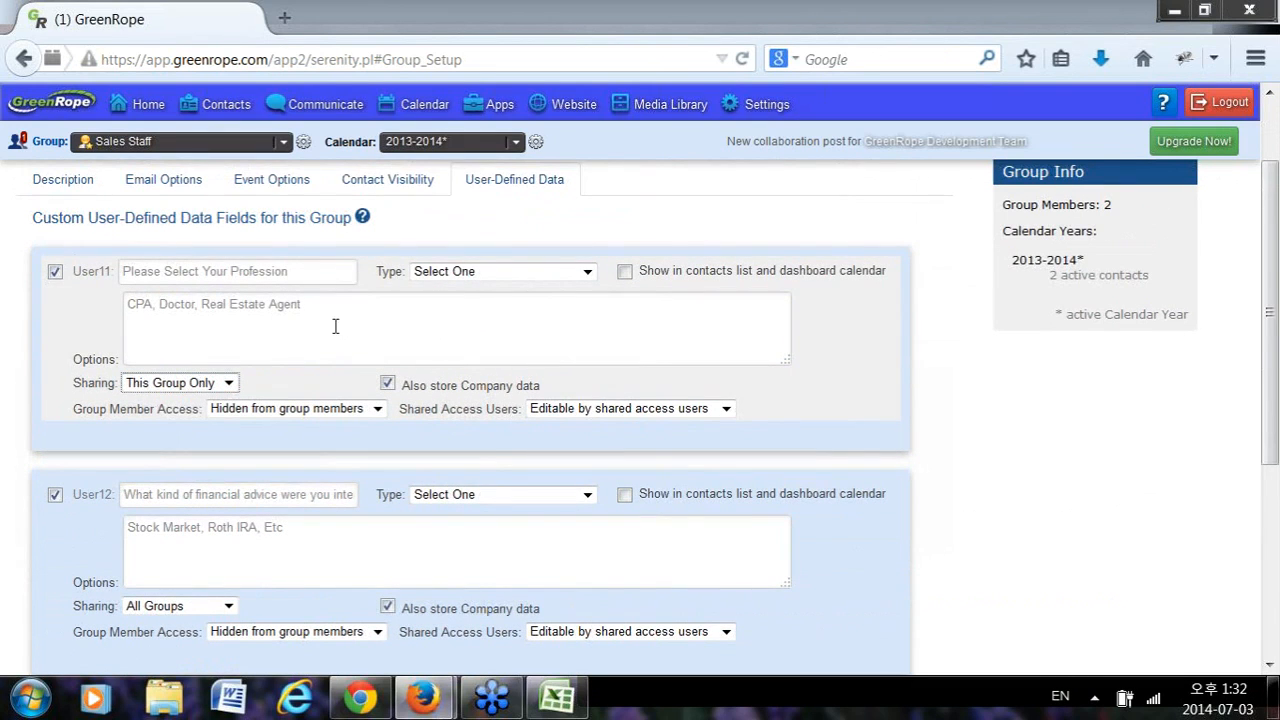
pyautogui.click(165, 384)
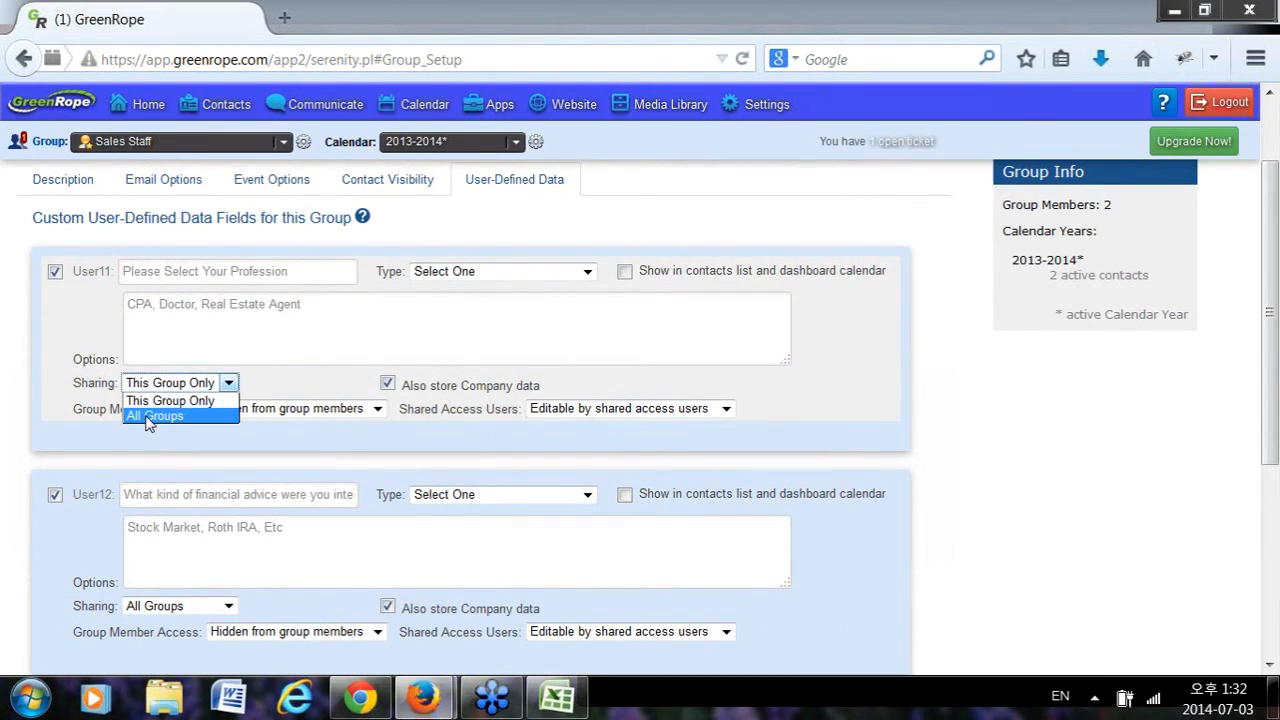
pyautogui.click(150, 416)
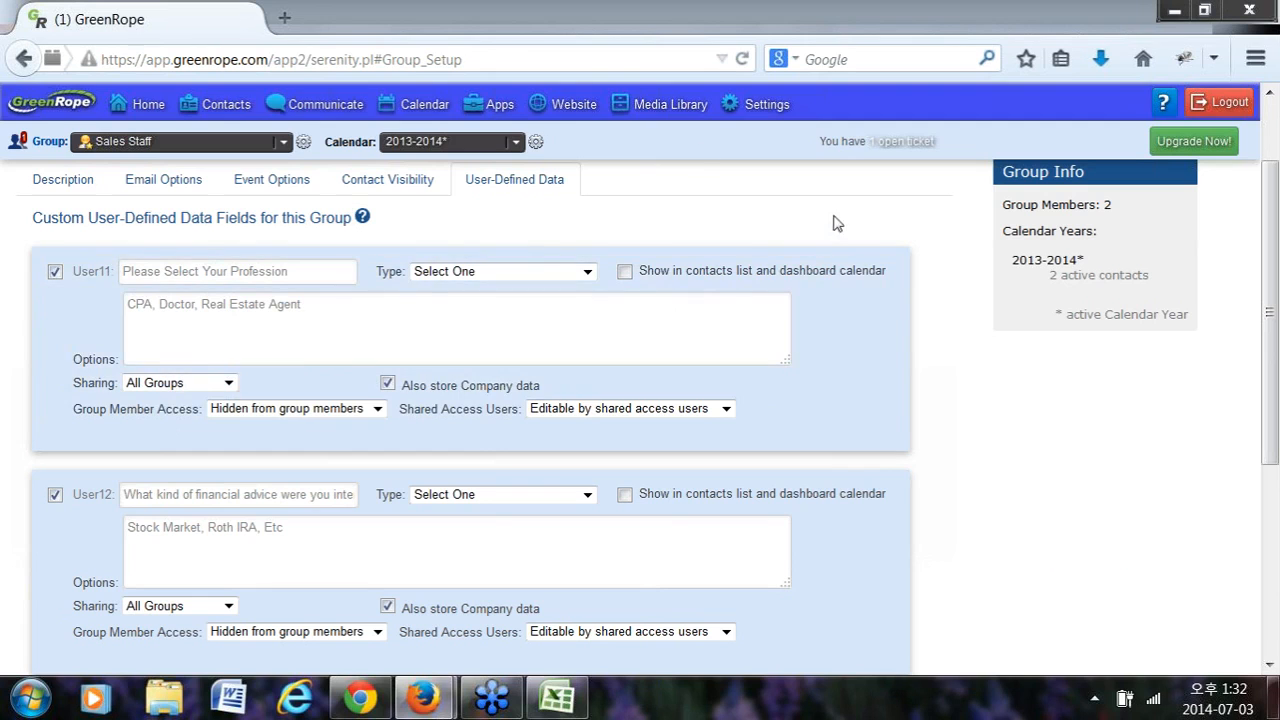
pyautogui.moveTo(776, 110)
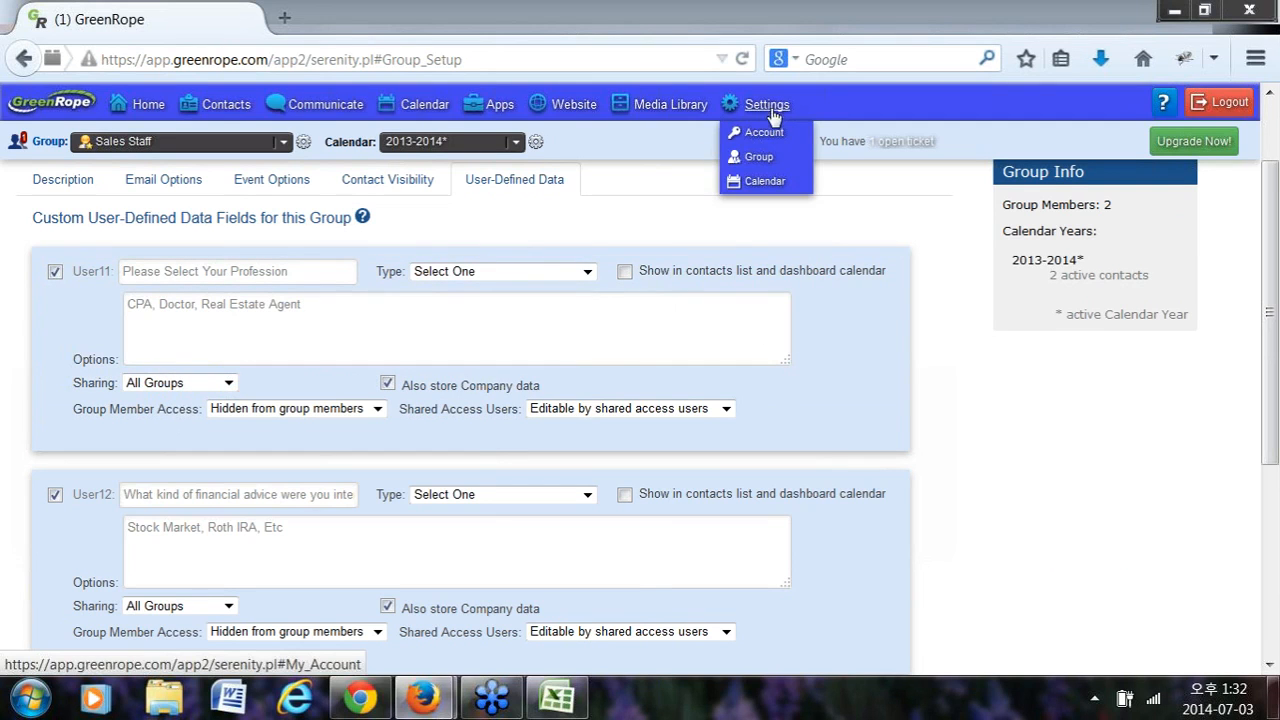
pyautogui.click(755, 130)
# Discard Group Setup changes and set Contact User Field Display to 'By default, hide user fields from other groups'.
pyautogui.click(850, 358)
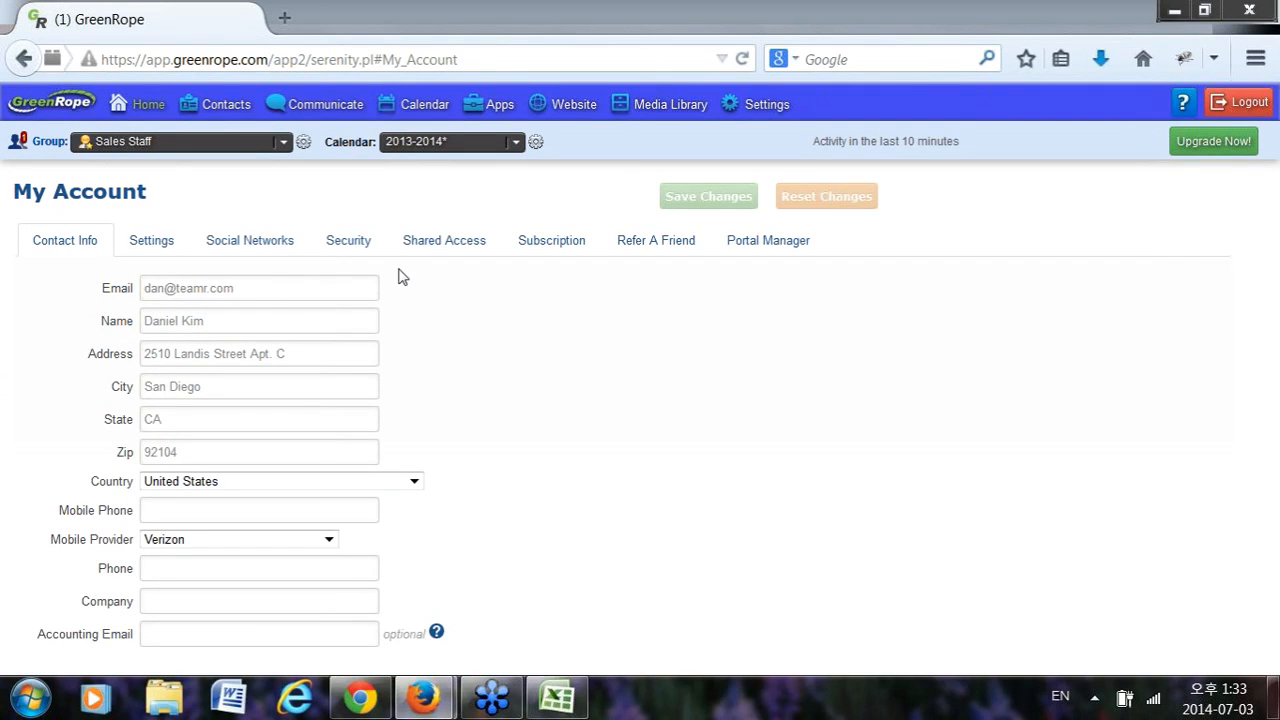
pyautogui.click(155, 259)
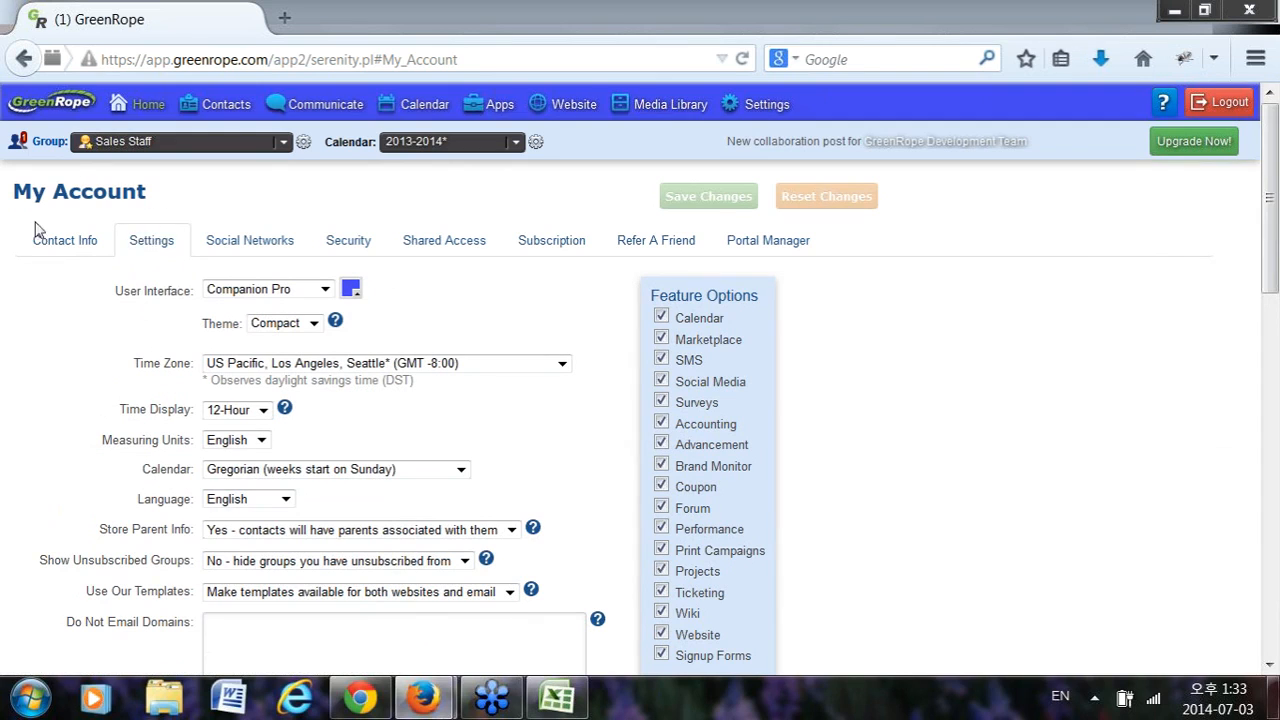
pyautogui.scroll(-3, 225, 198)
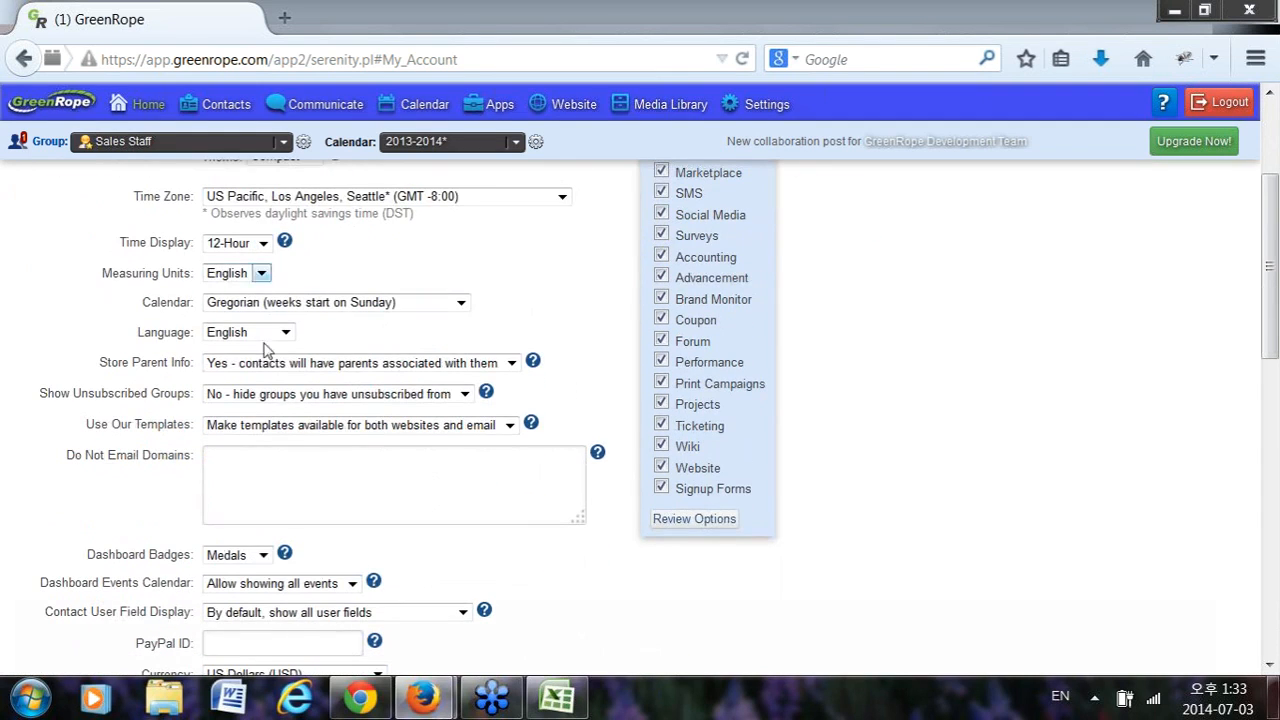
pyautogui.scroll(-4, 112, 368)
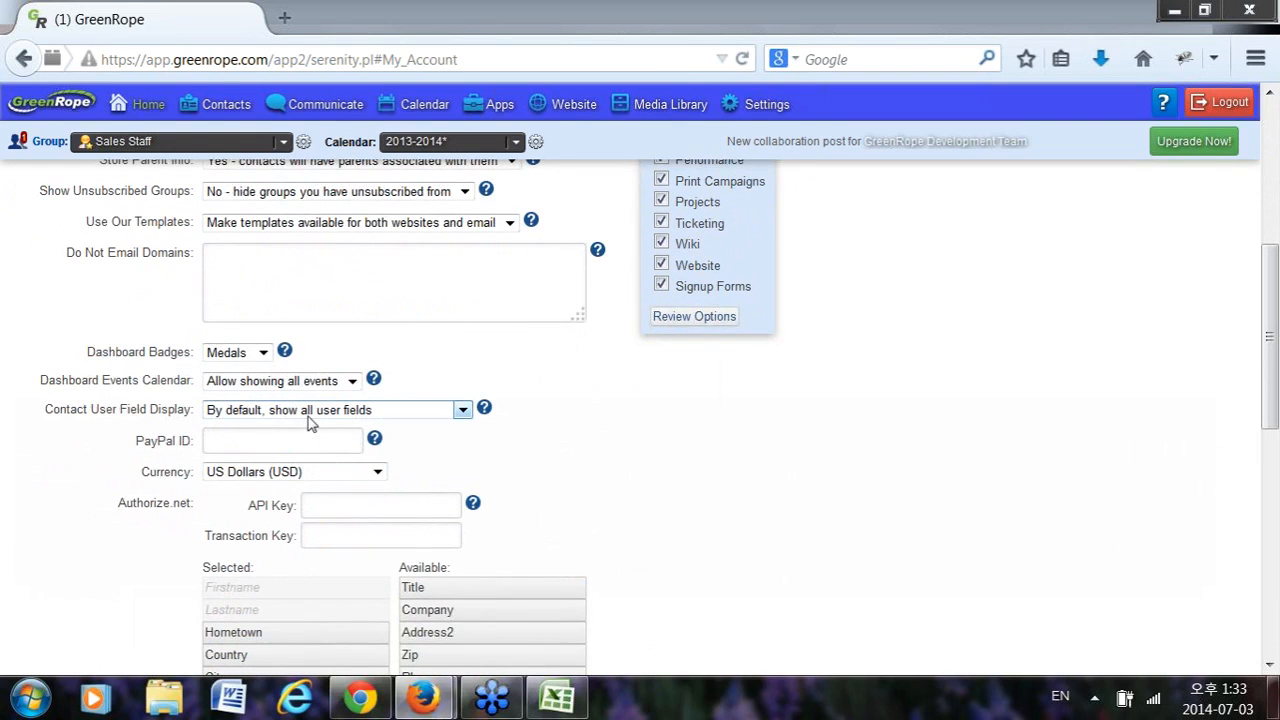
pyautogui.click(310, 423)
pyautogui.click(75, 425)
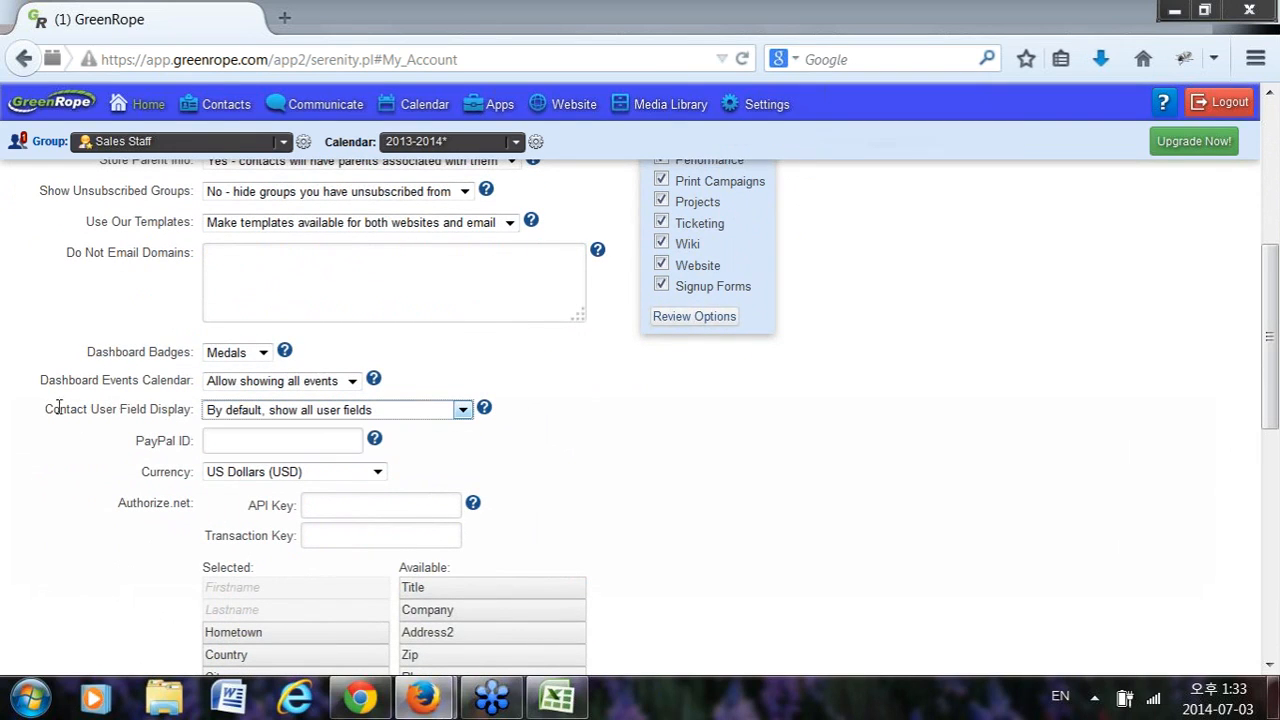
pyautogui.moveTo(44, 411); pyautogui.dragTo(255, 415)
pyautogui.click(255, 415)
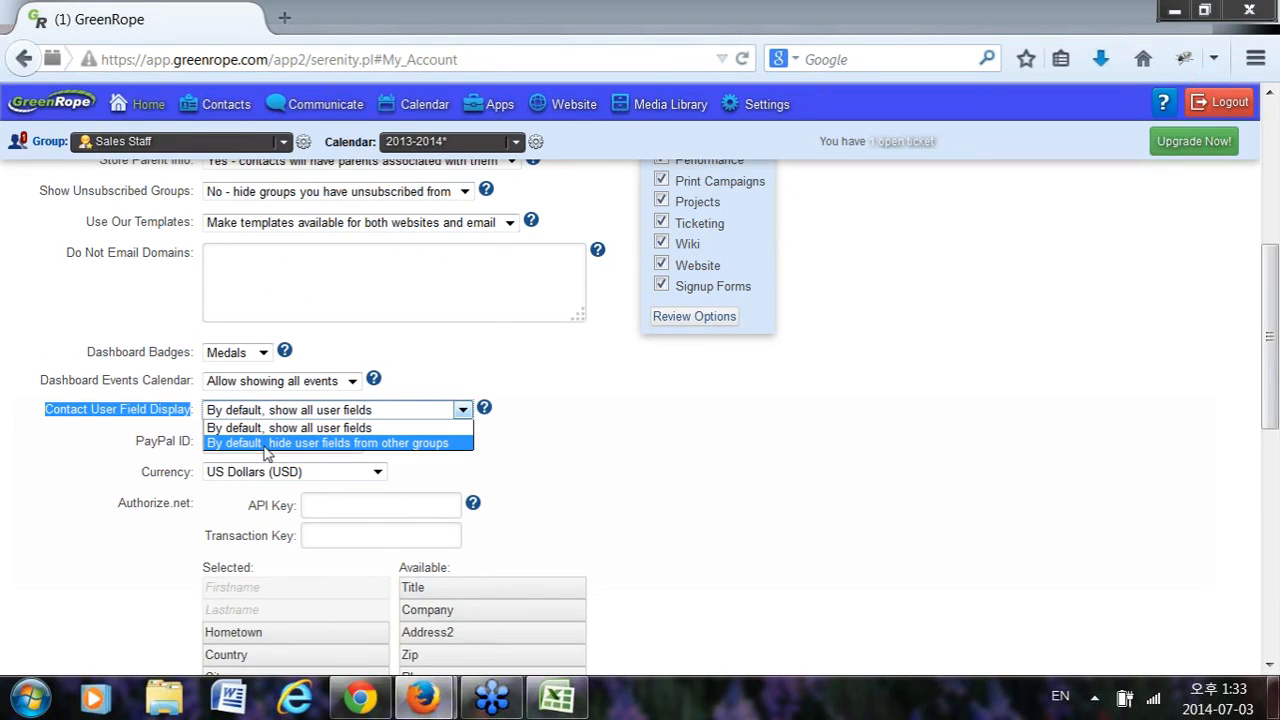
pyautogui.click(268, 450)
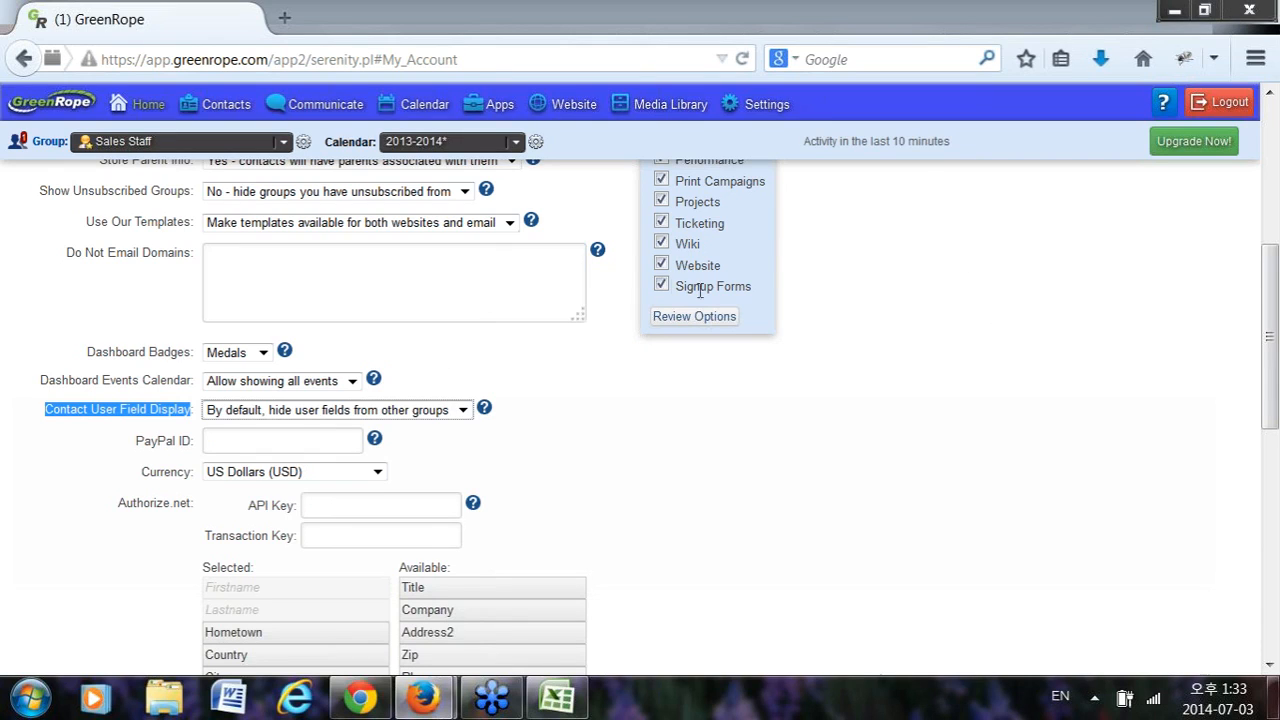
pyautogui.scroll(5, 500, 414)
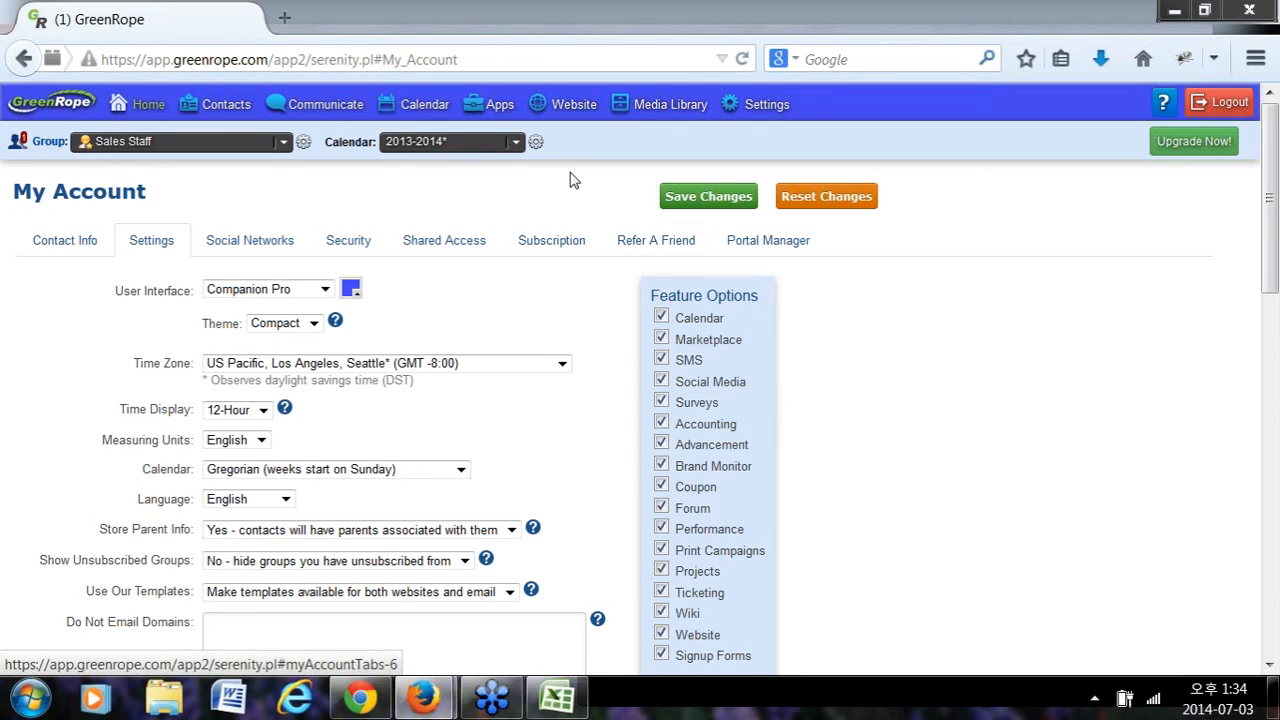
# Open Contacts > Import, discarding unsaved settings, review the header columns, then bring up Testupload.csv.
pyautogui.moveTo(430, 115)
pyautogui.moveTo(222, 106)
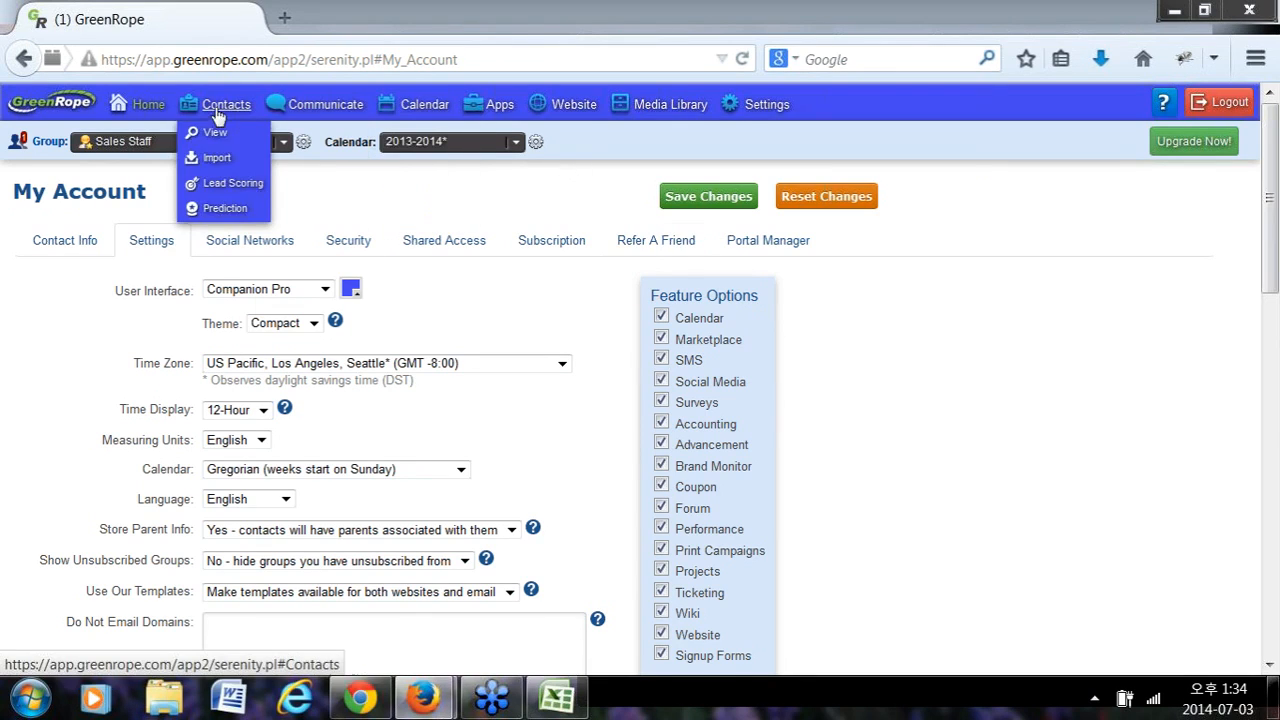
pyautogui.click(236, 160)
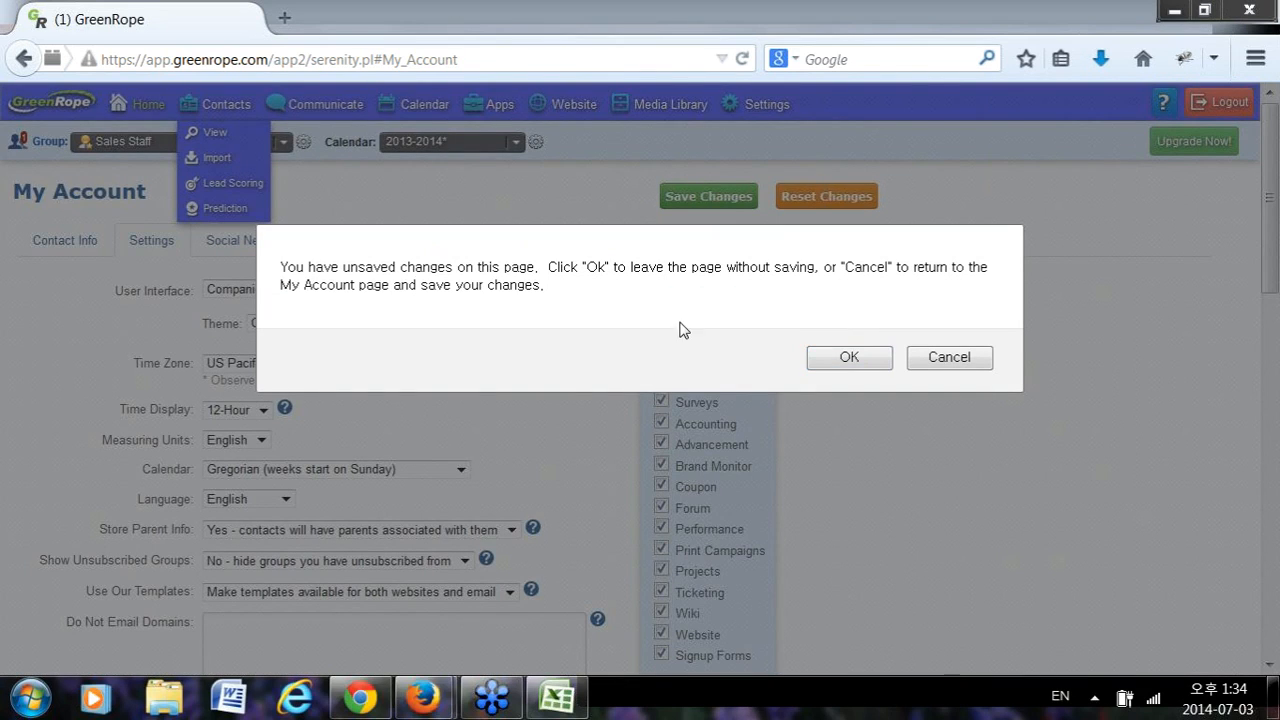
pyautogui.click(878, 357)
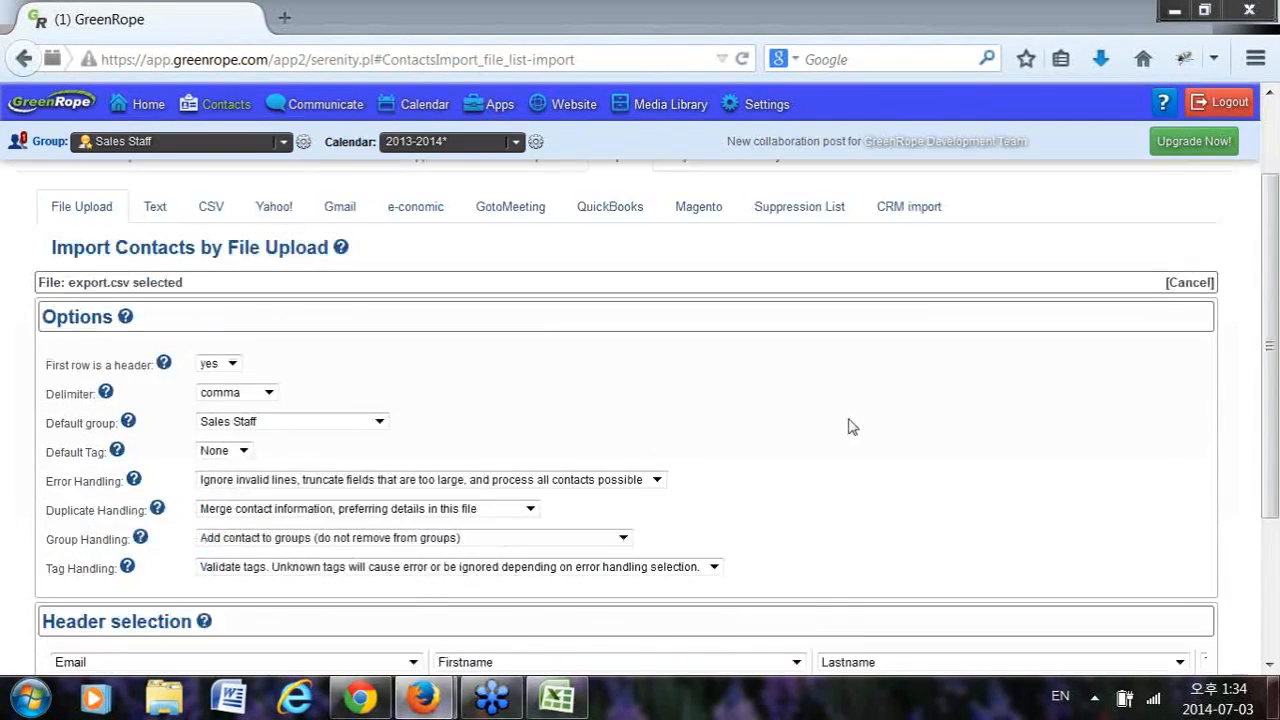
pyautogui.moveTo(100, 520); pyautogui.dragTo(951, 498)
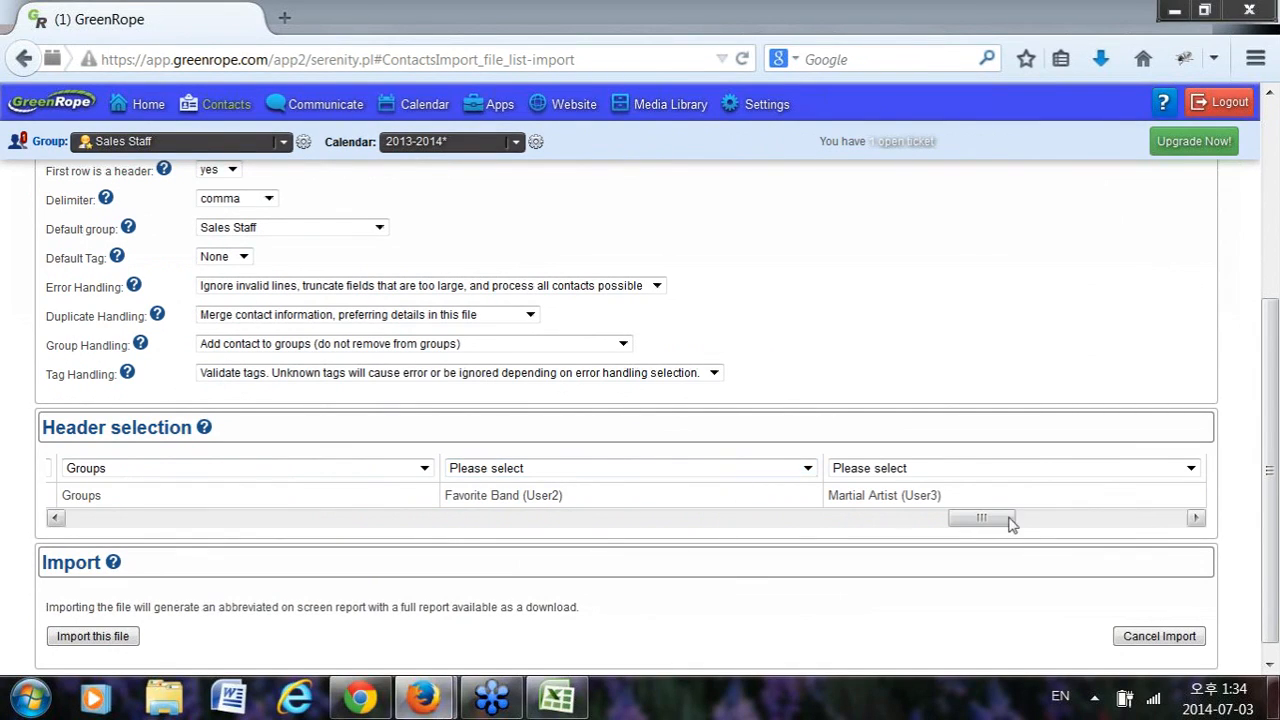
pyautogui.moveTo(980, 517); pyautogui.dragTo(80, 530)
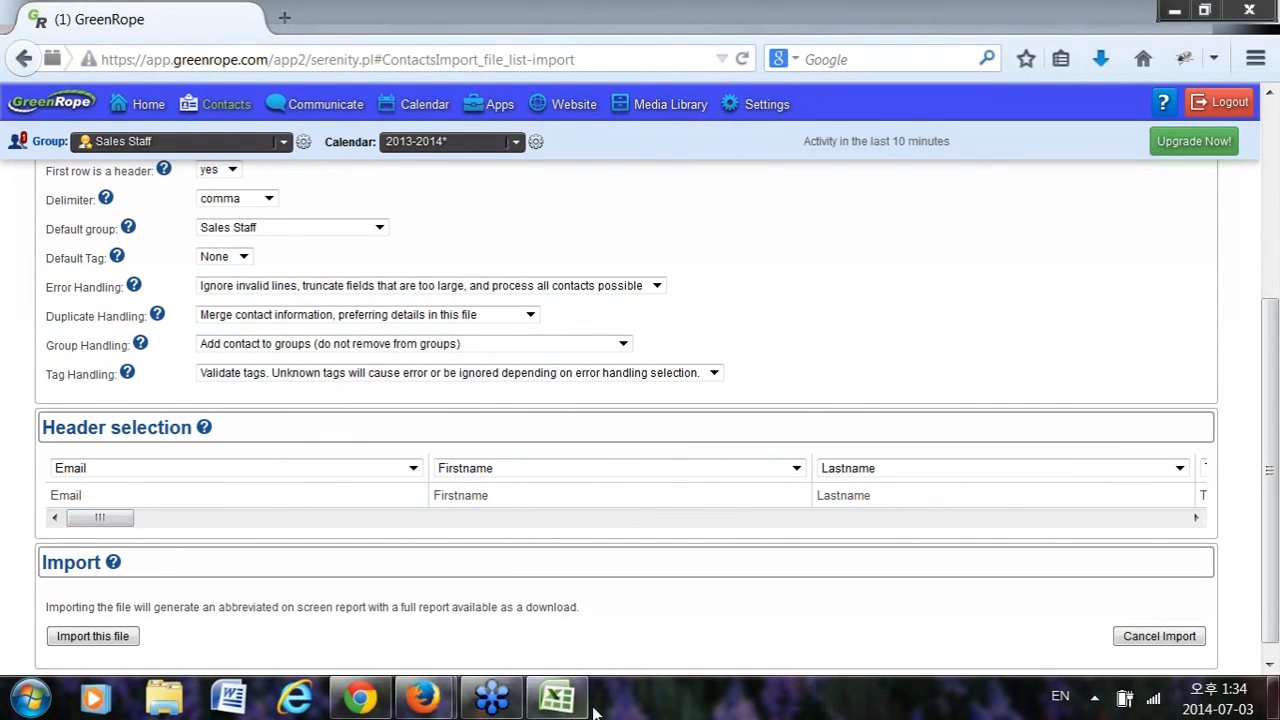
pyautogui.click(556, 697)
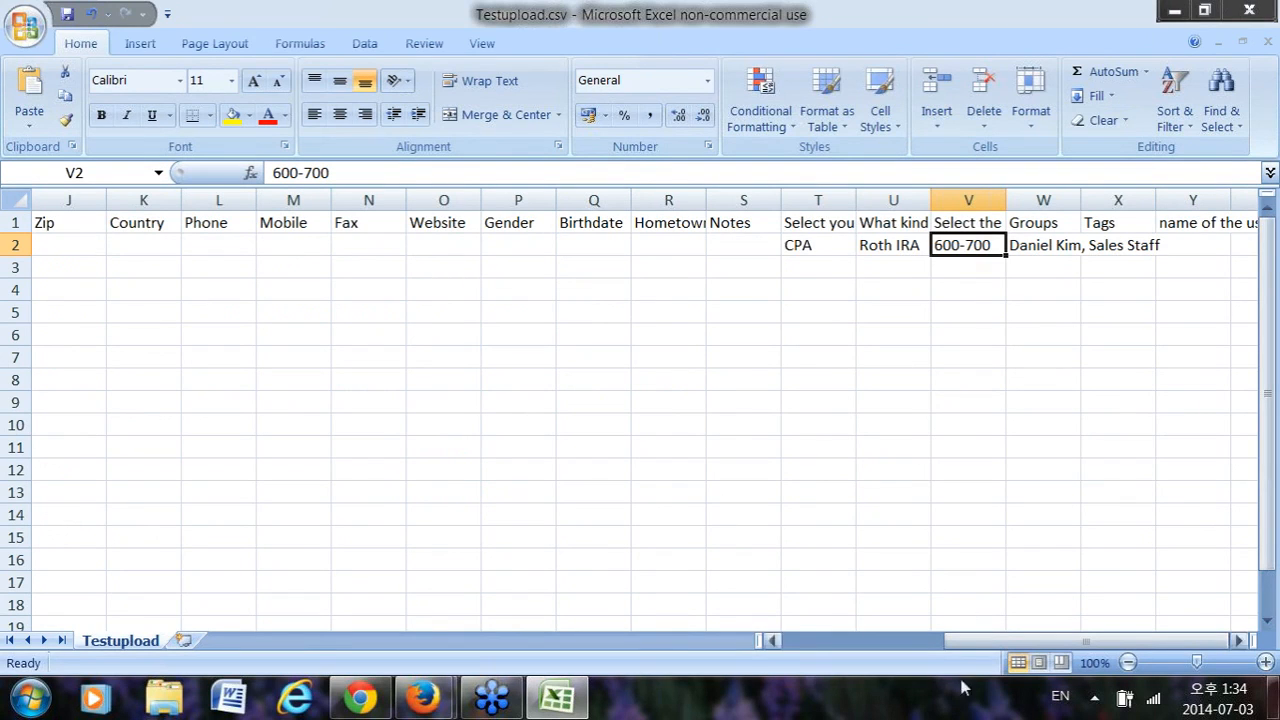
pyautogui.moveTo(935, 640); pyautogui.dragTo(780, 640)
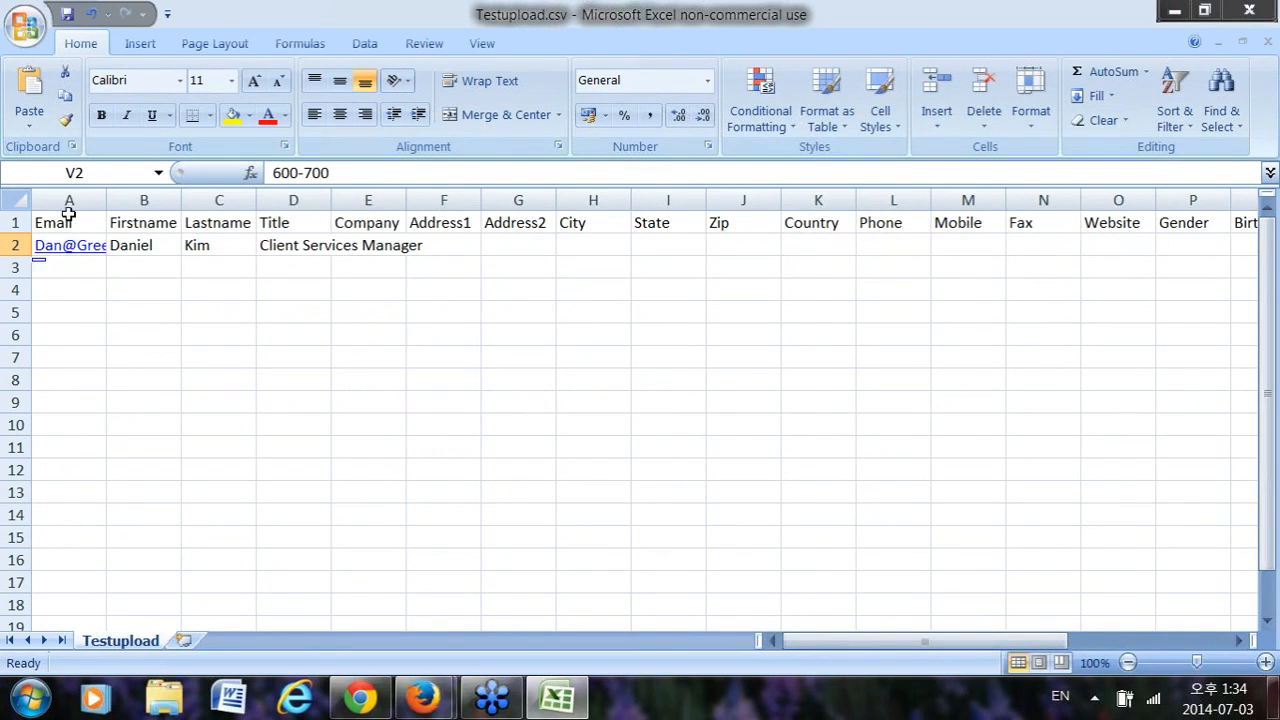
pyautogui.click(68, 208)
pyautogui.click(50, 228)
pyautogui.click(146, 222)
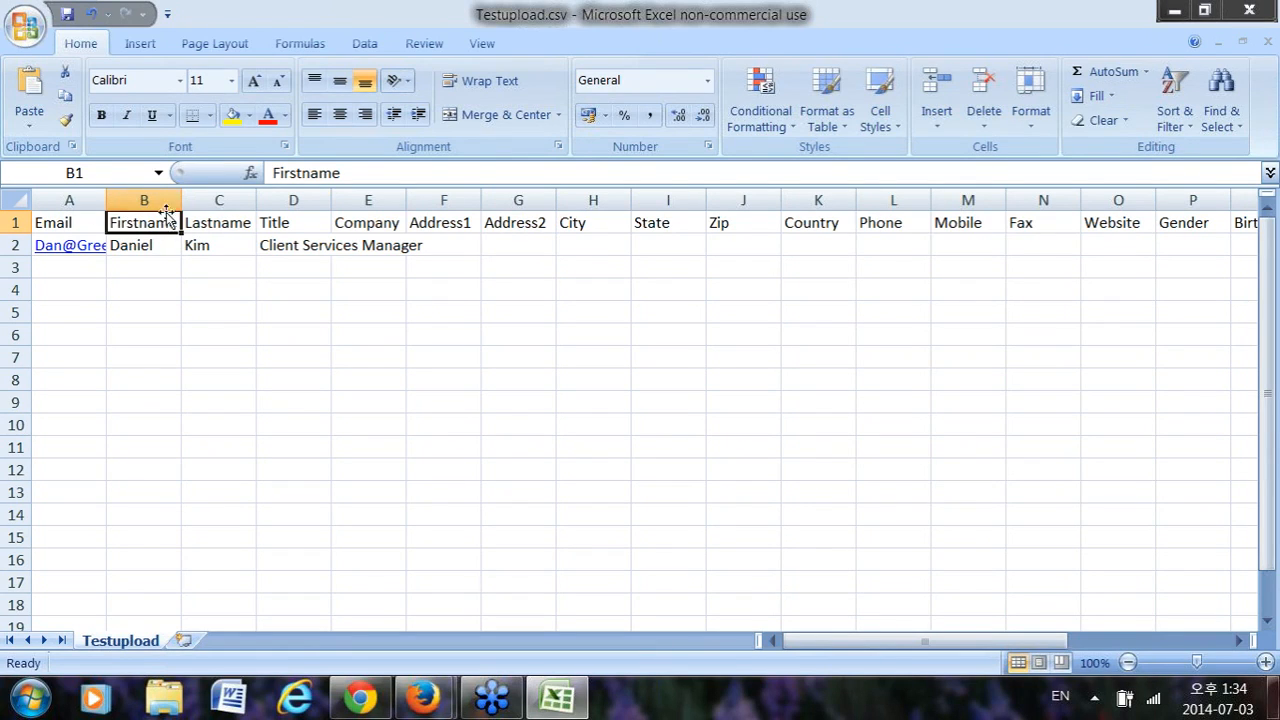
pyautogui.click(1175, 10)
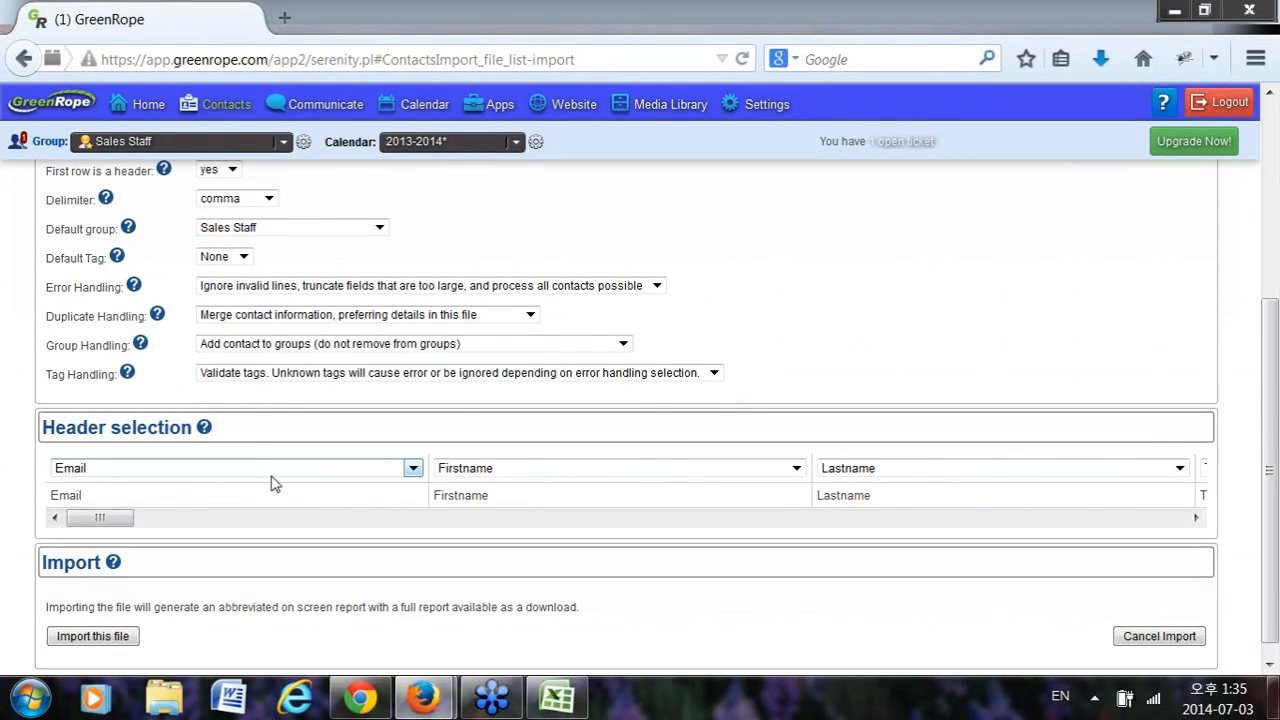
pyautogui.click(514, 470)
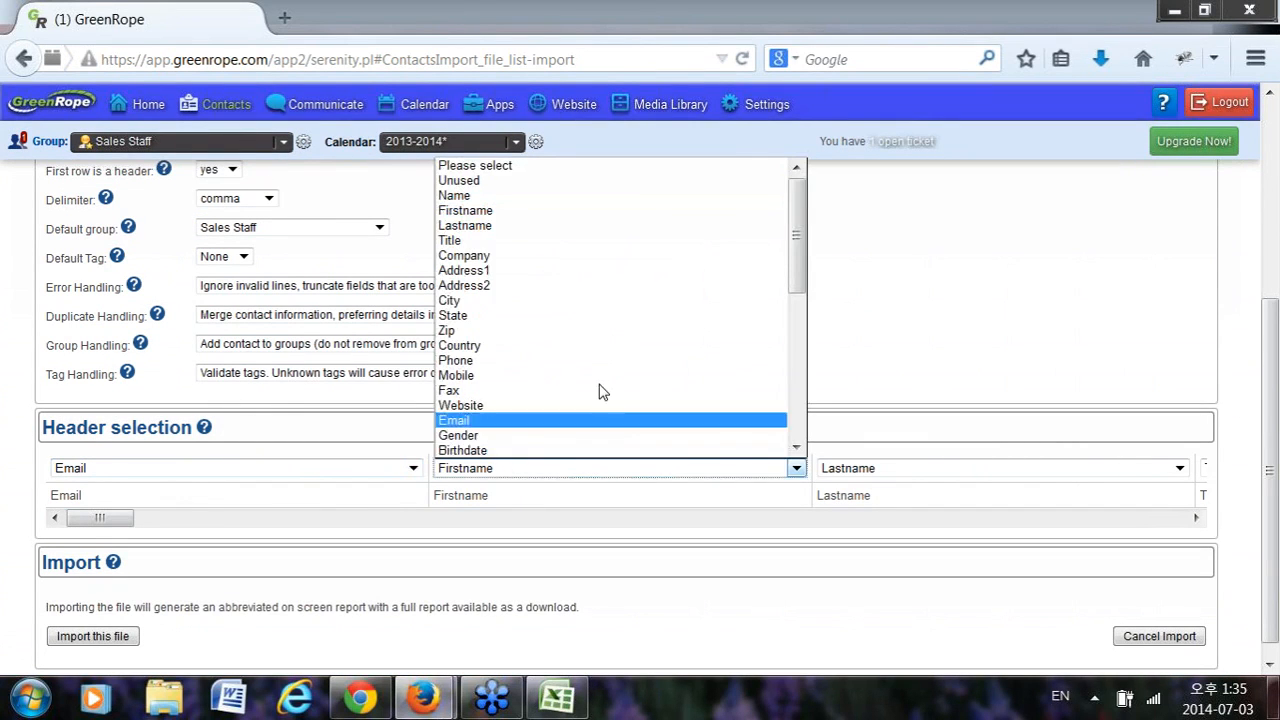
pyautogui.scroll(-10, 600, 395)
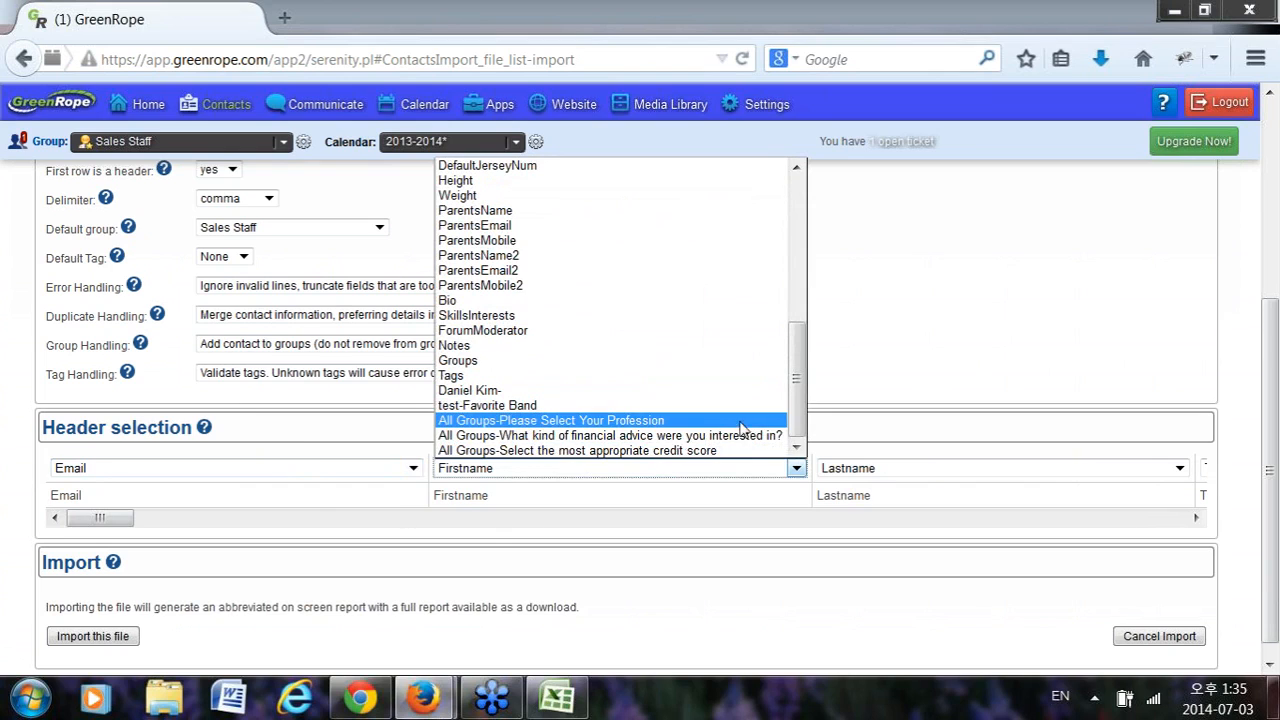
pyautogui.click(963, 332)
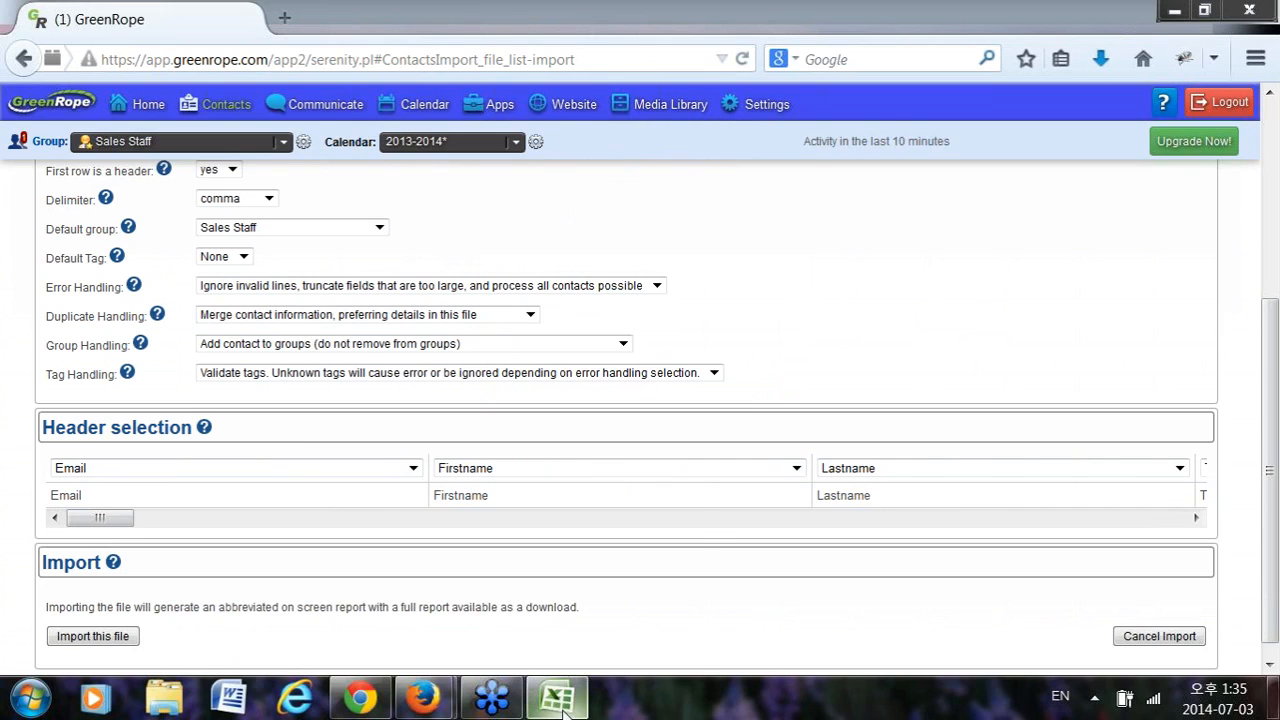
pyautogui.moveTo(563, 710)
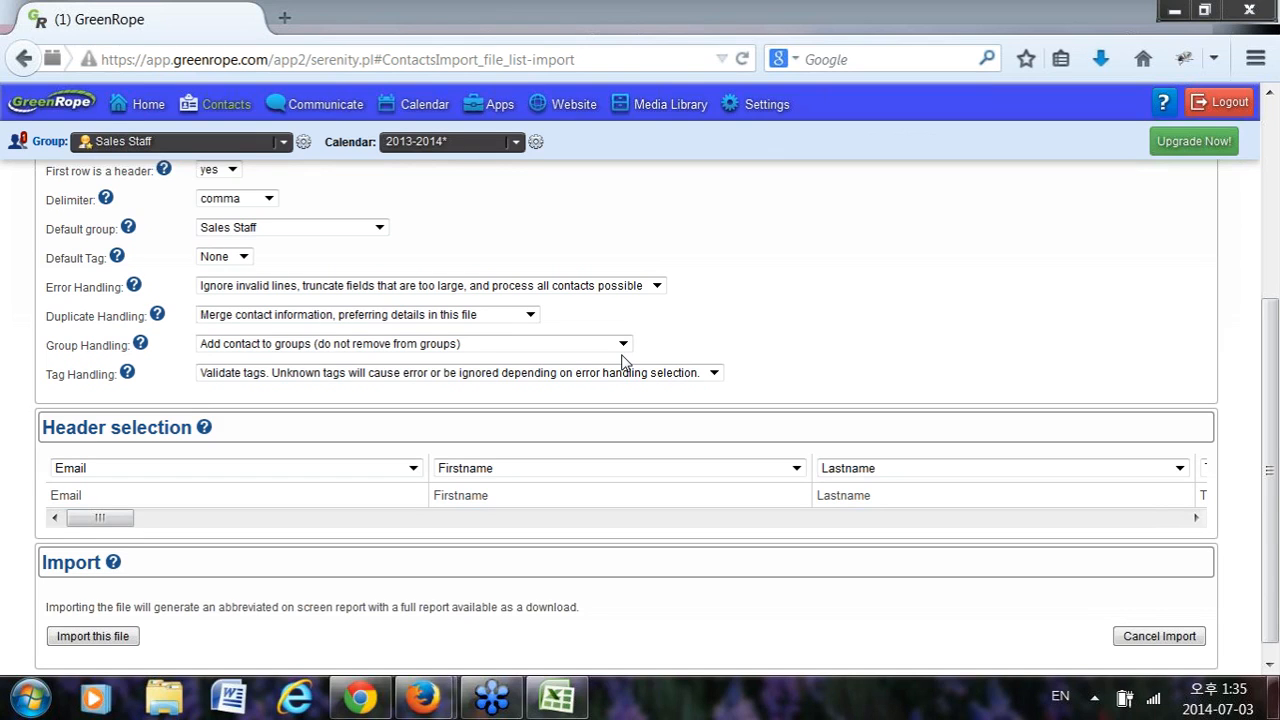
pyautogui.click(556, 697)
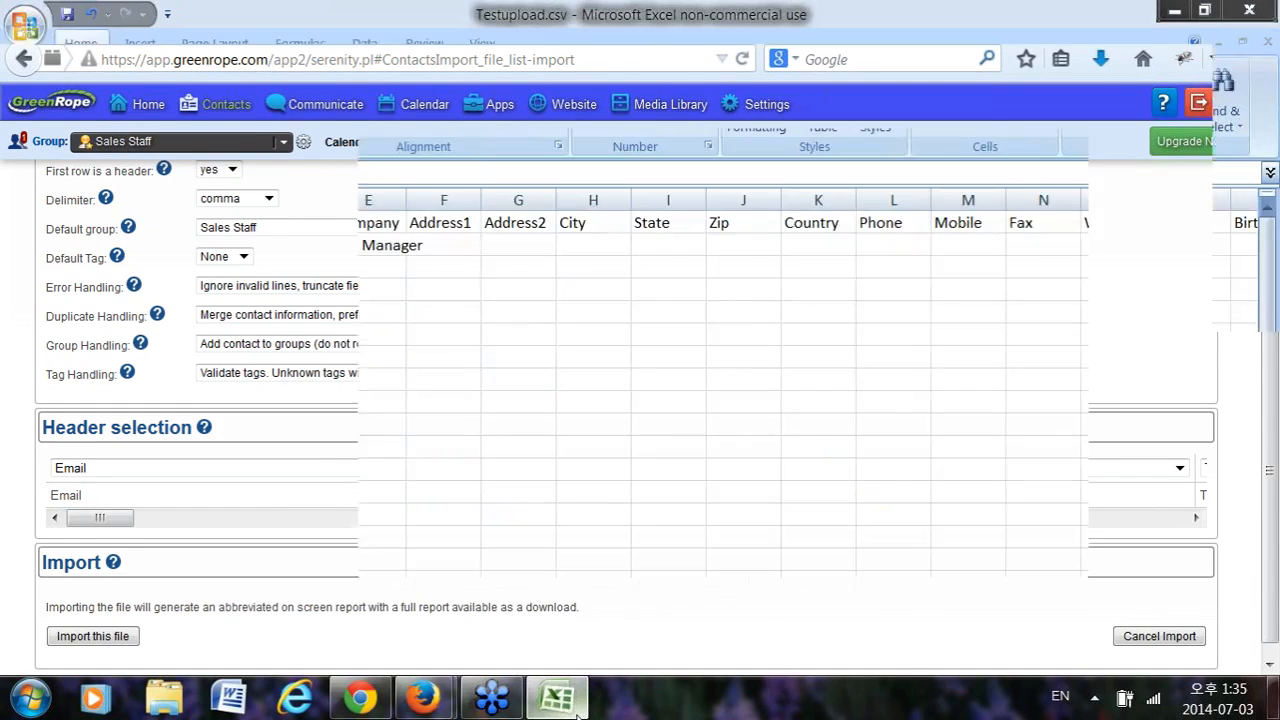
pyautogui.click(769, 183)
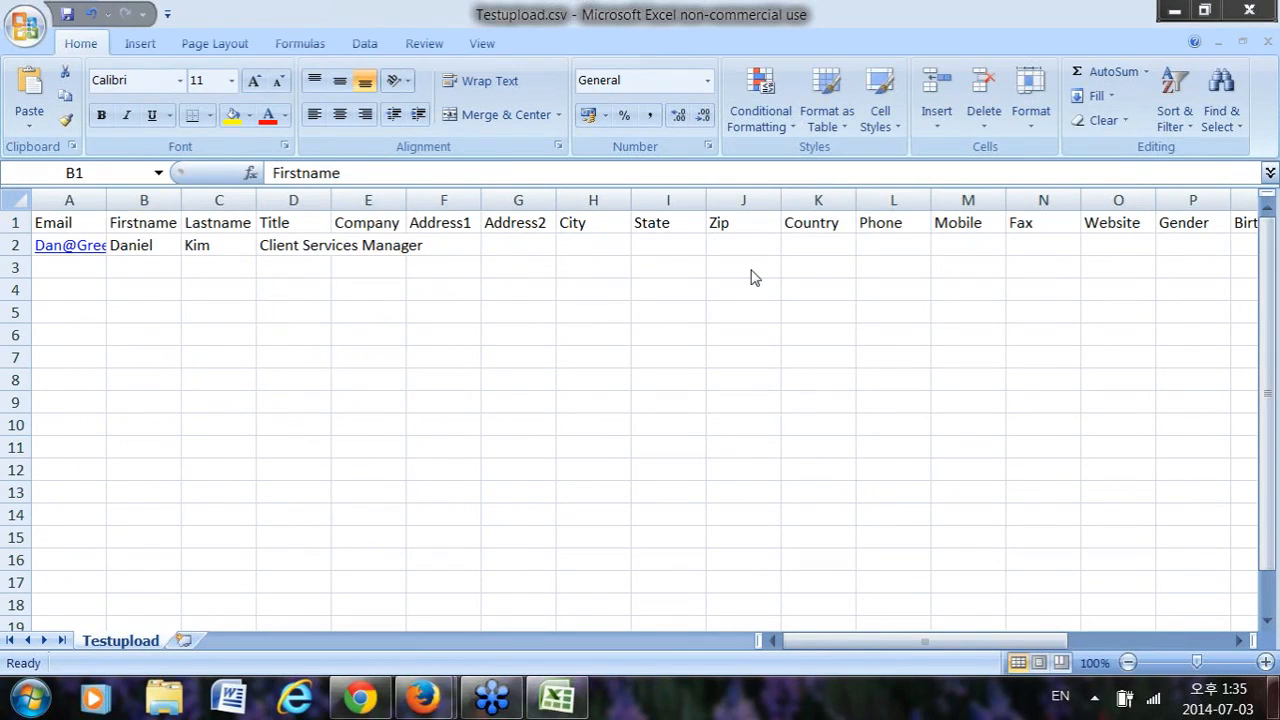
pyautogui.click(62, 222)
pyautogui.click(143, 222)
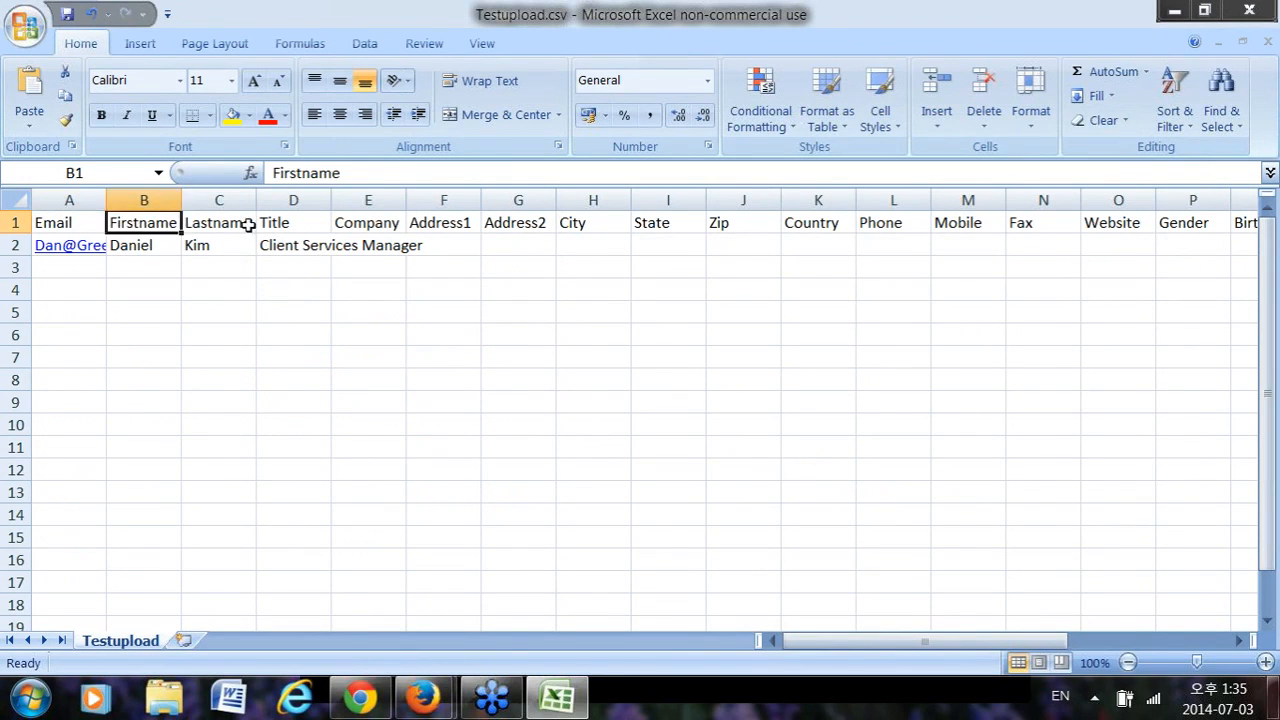
pyautogui.click(220, 222)
pyautogui.click(330, 222)
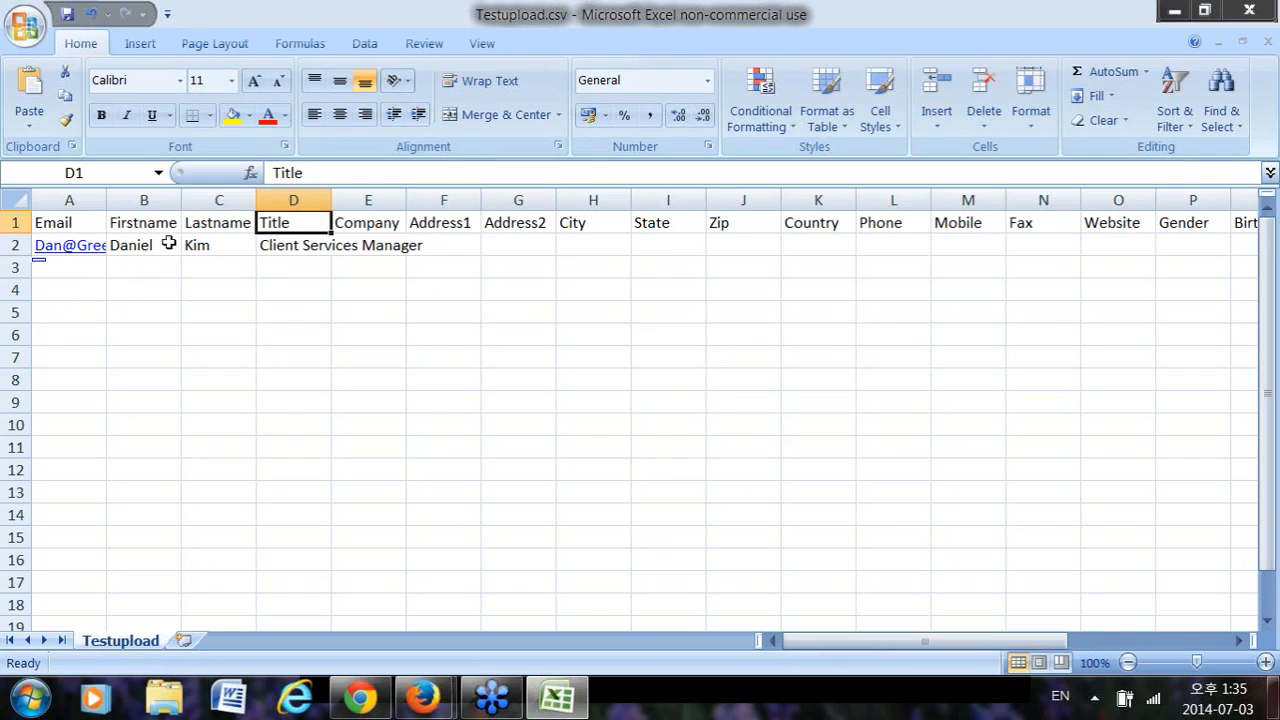
pyautogui.click(72, 226)
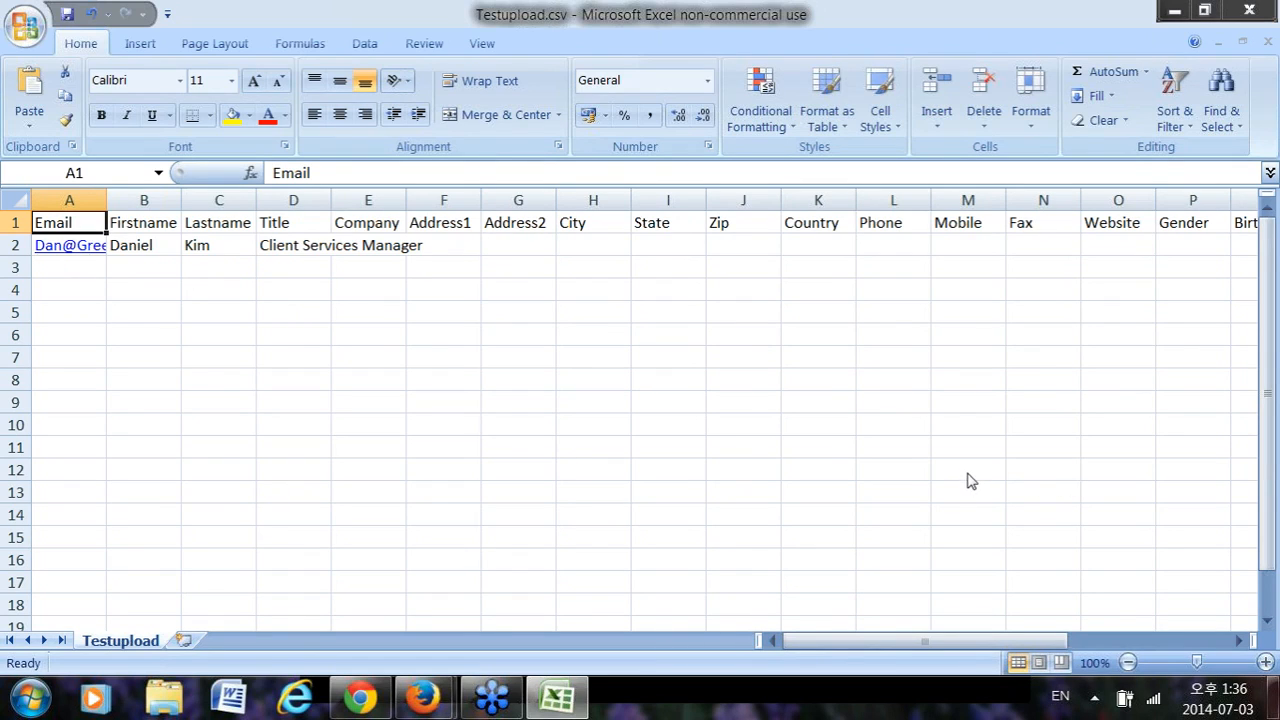
pyautogui.click(969, 481)
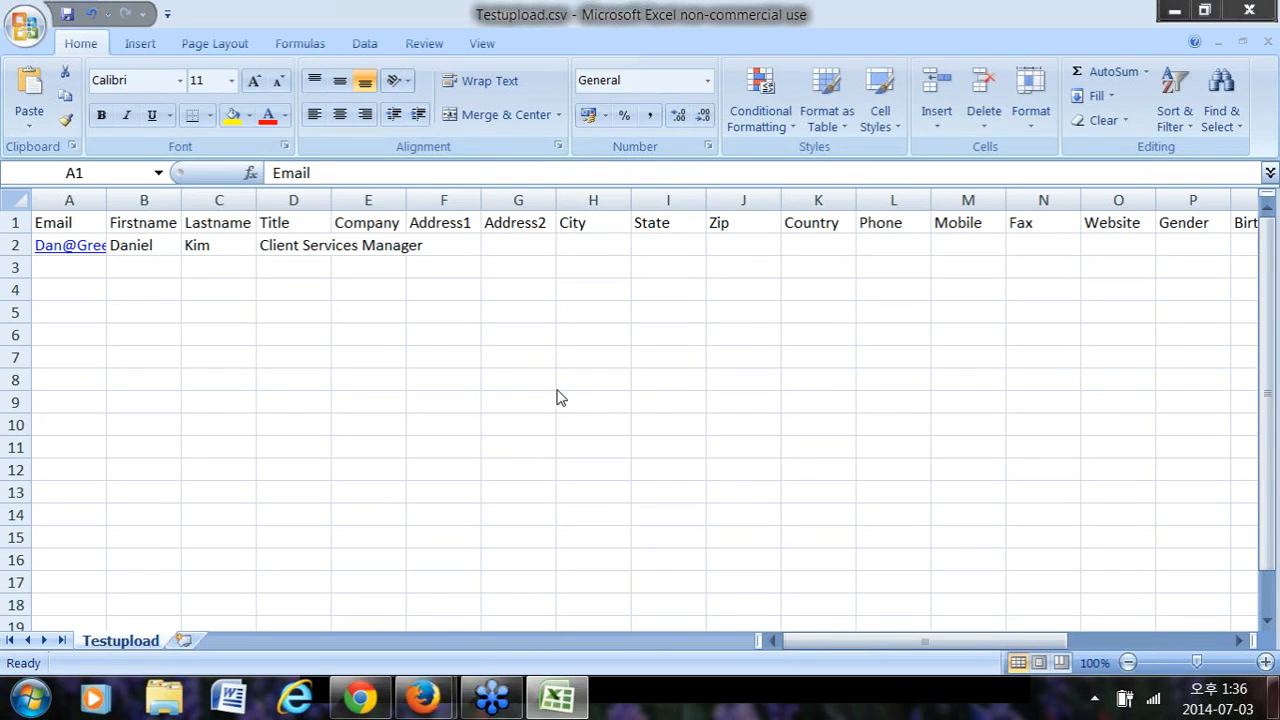
pyautogui.click(1174, 11)
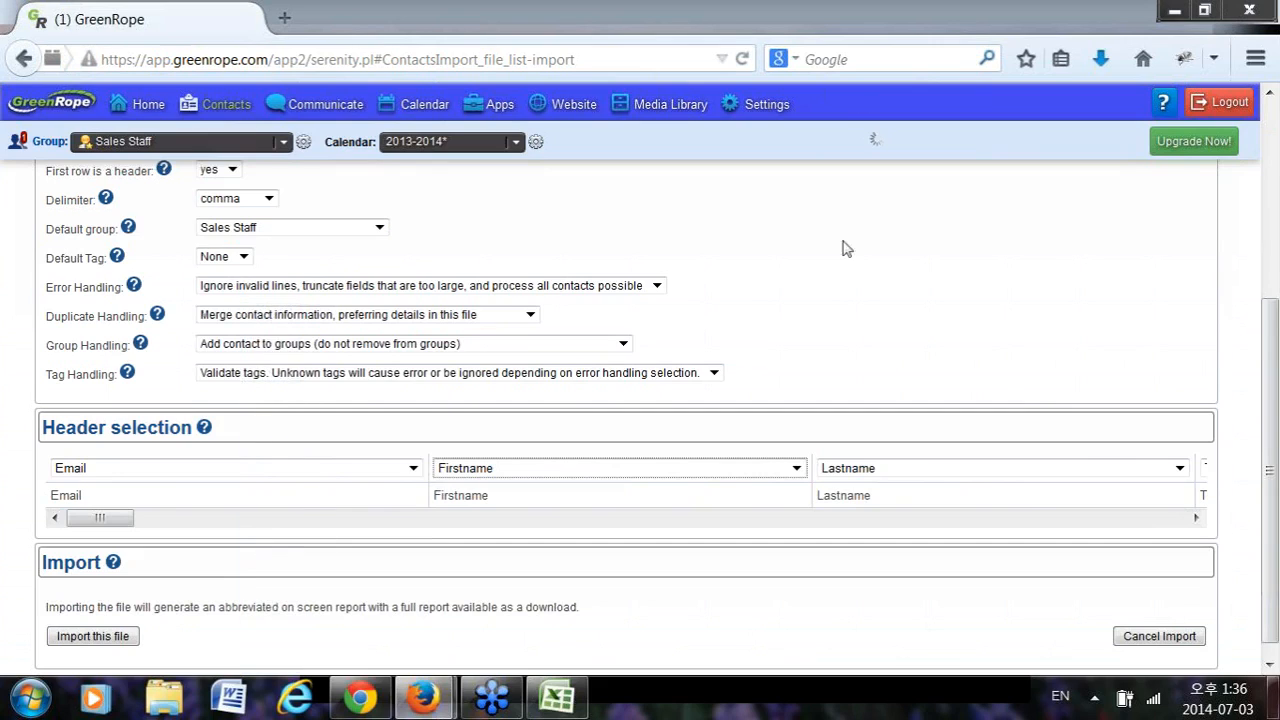
# Show the CRM import instructions for activities and add a blank Sheet1 to Testupload in Excel.
pyautogui.scroll(3, 1066, 277)
pyautogui.click(932, 291)
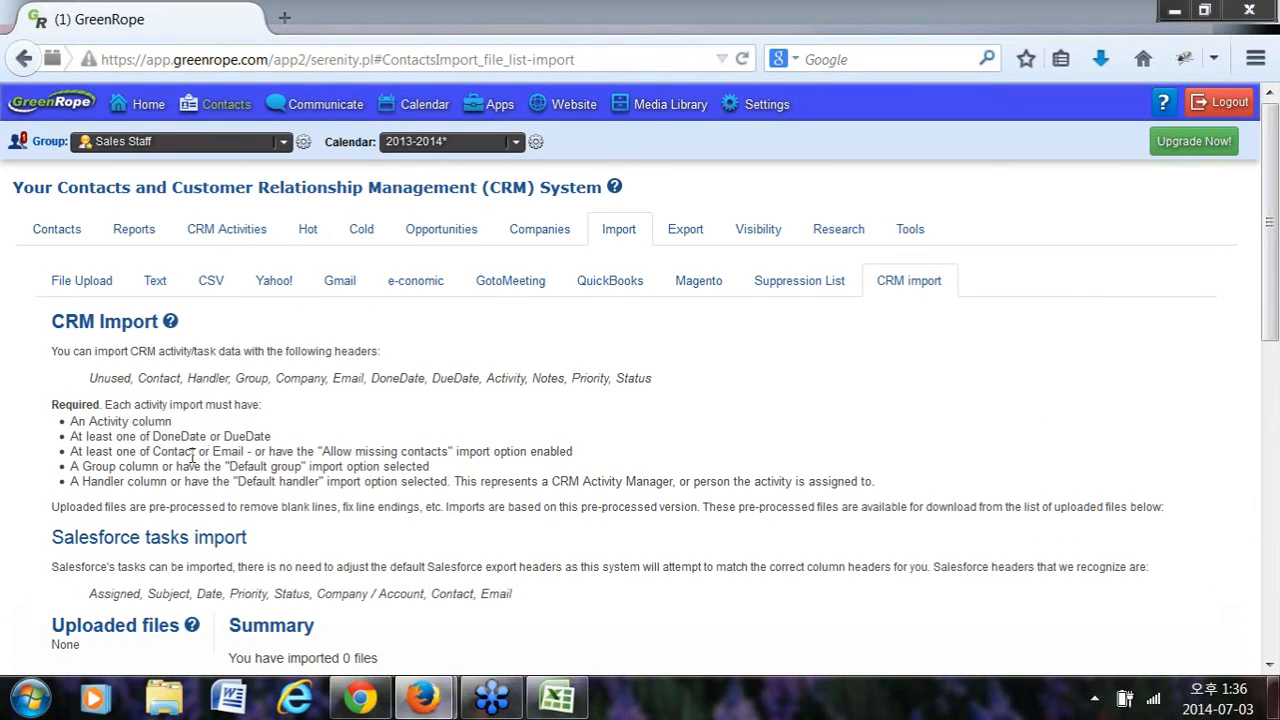
pyautogui.click(548, 710)
pyautogui.click(177, 641)
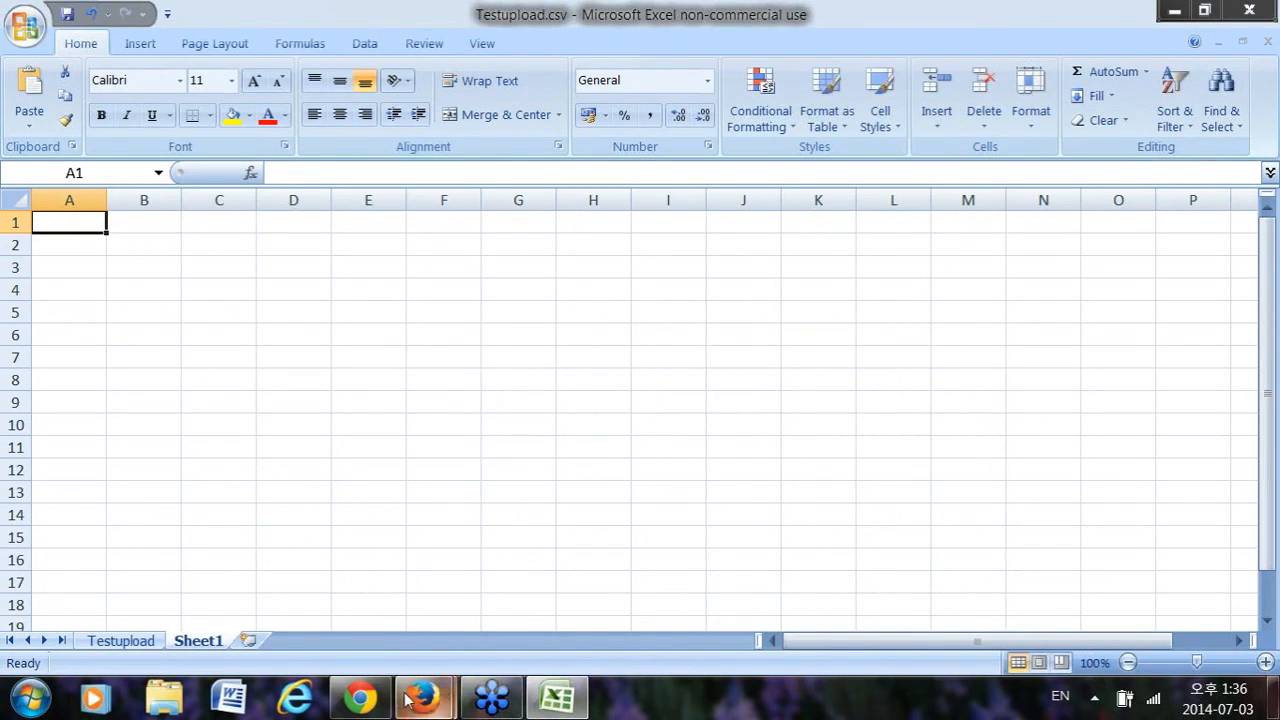
# Compare GreenRope's CRM Import page with Excel, selecting A2 on blank Sheet1, then return to CRM Import.
pyautogui.moveTo(425, 705)
pyautogui.click(306, 608)
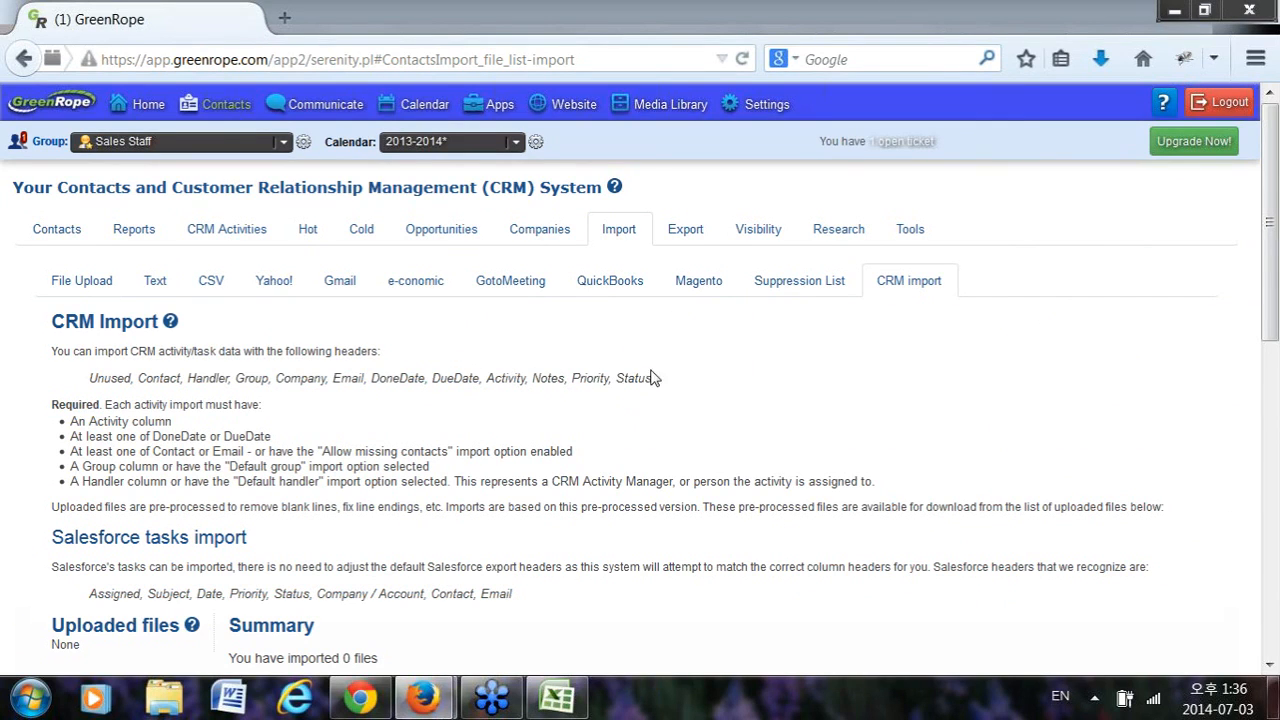
pyautogui.click(557, 698)
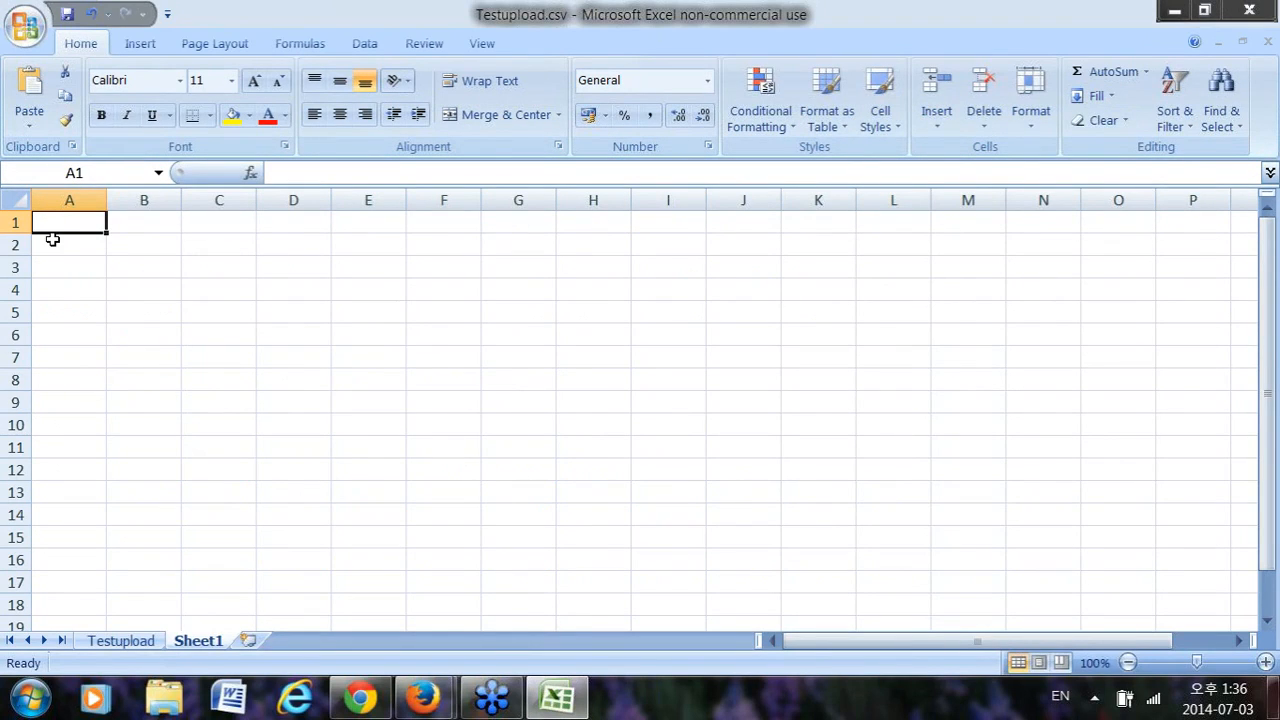
pyautogui.click(48, 242)
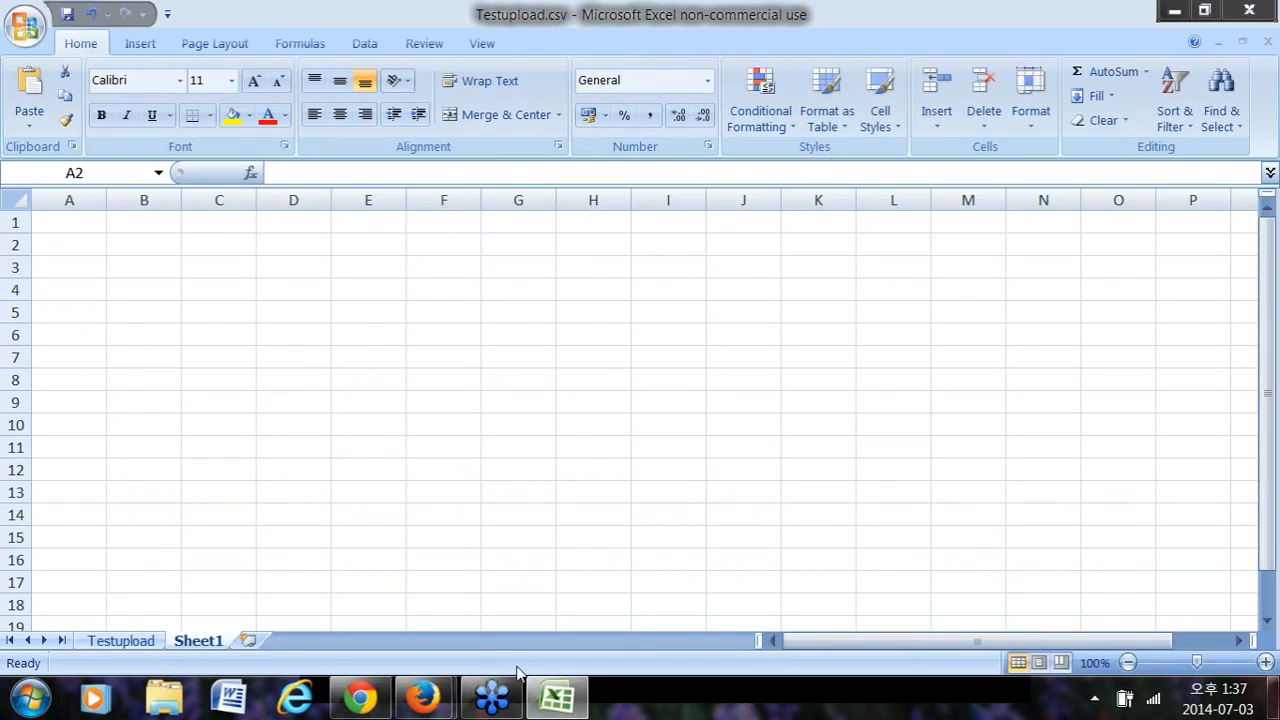
pyautogui.moveTo(422, 697)
pyautogui.click(330, 604)
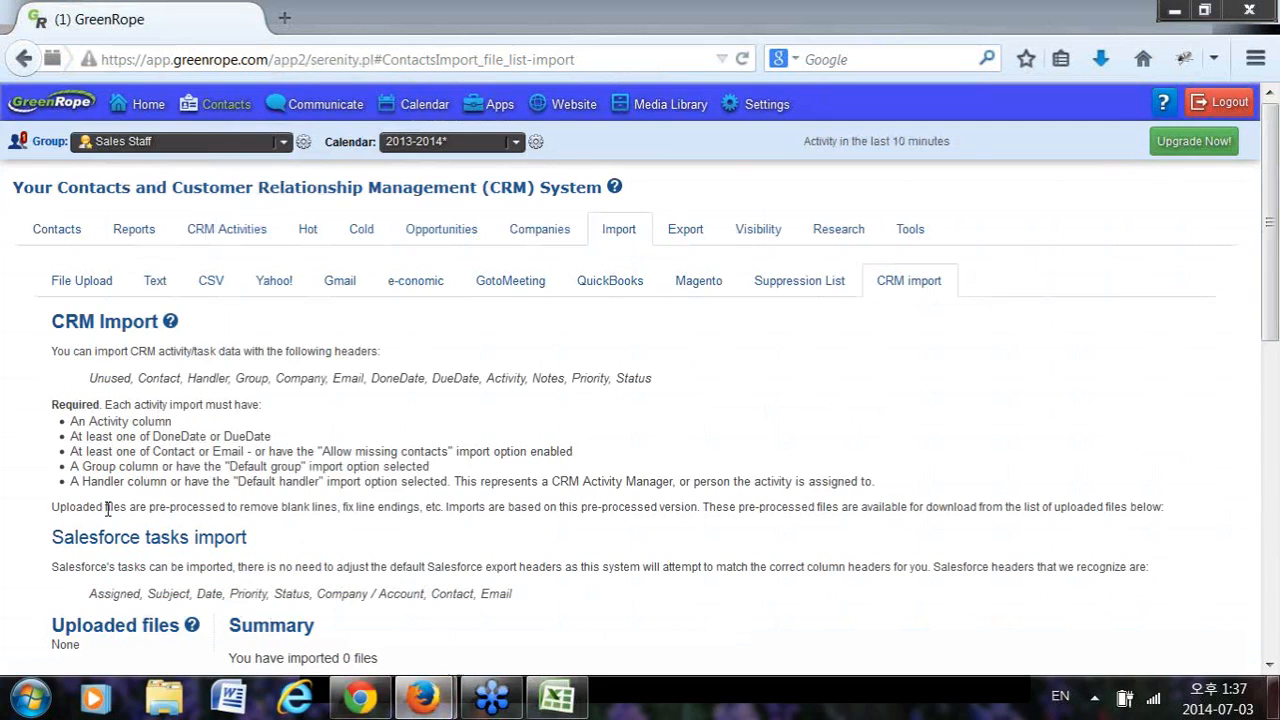
pyautogui.scroll(-5, 900, 330)
pyautogui.scroll(5, 563, 285)
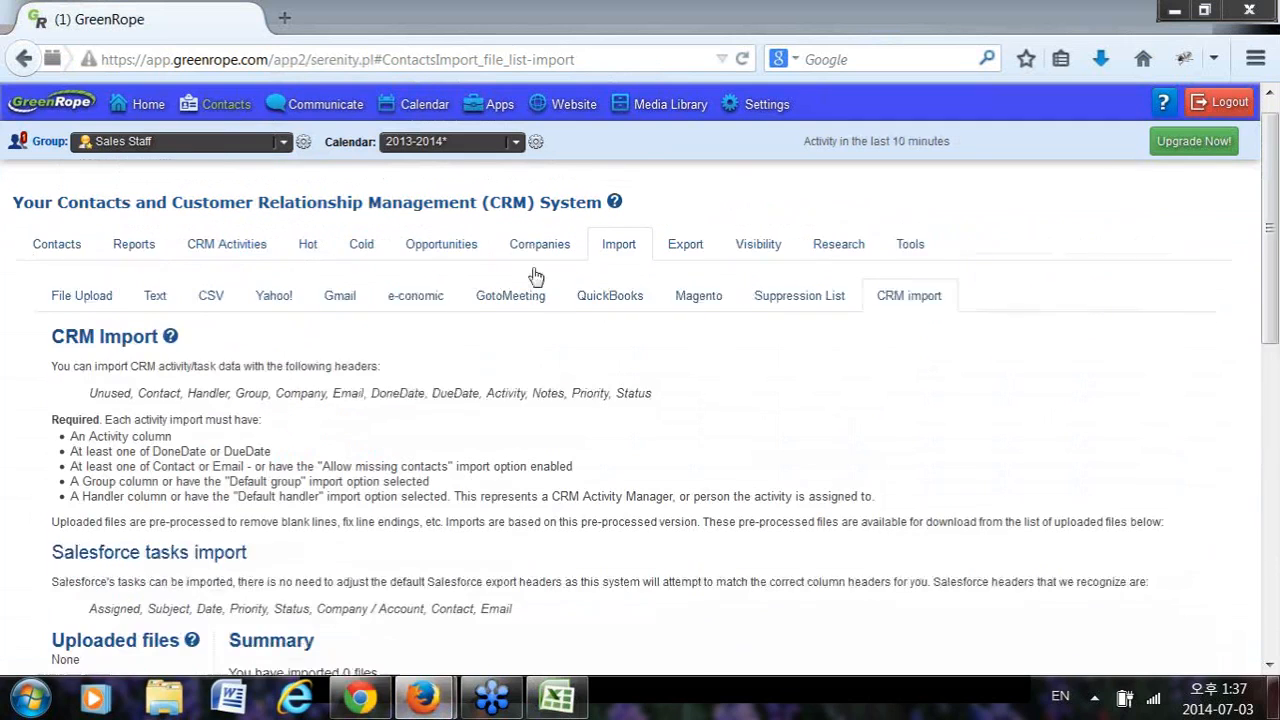
pyautogui.scroll(-5, 216, 548)
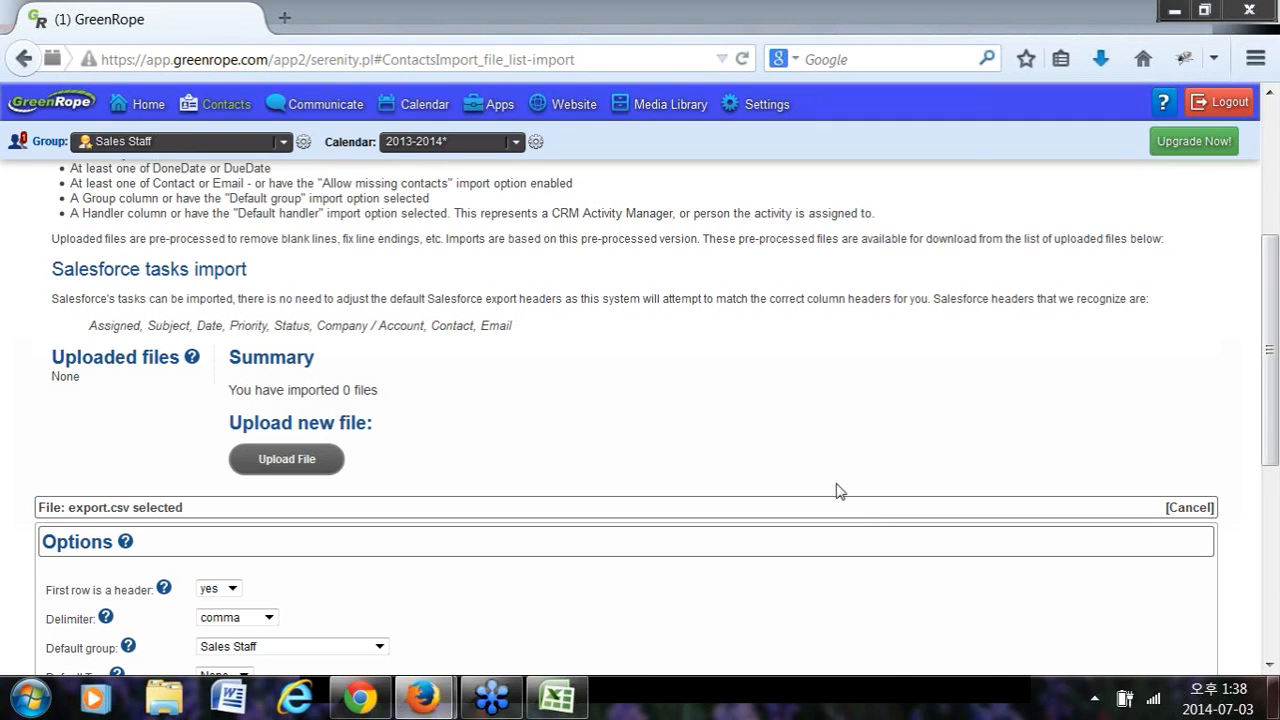
# In the Sales Staff group's User-Defined Data, add a new custom field below User14 and select its Field Name.
pyautogui.moveTo(318, 104)
pyautogui.click(304, 145)
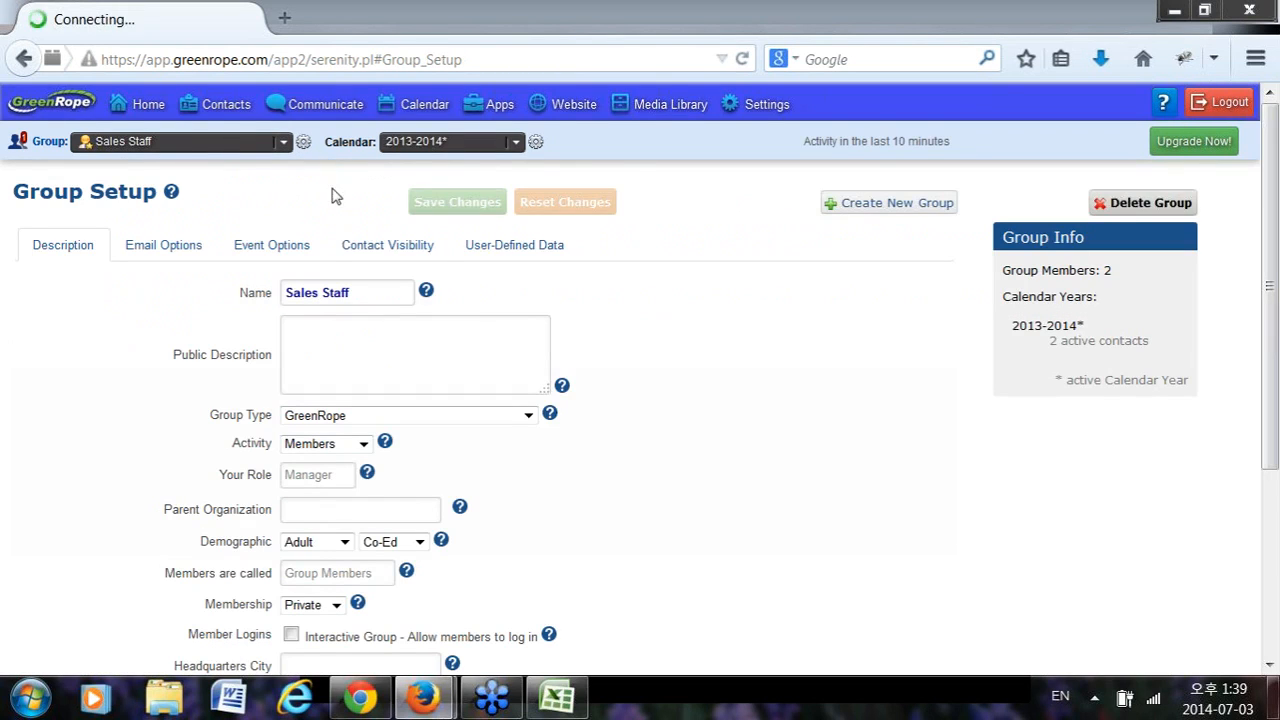
pyautogui.click(545, 250)
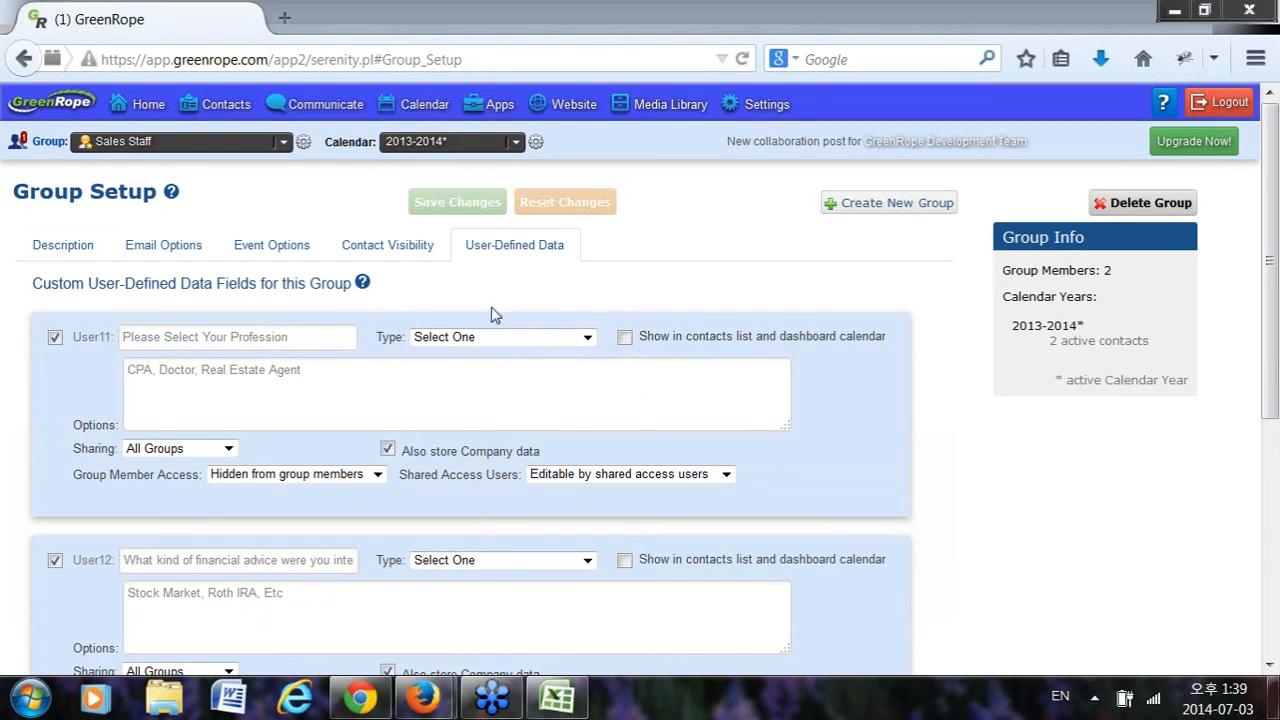
pyautogui.scroll(-5, 351, 591)
pyautogui.click(121, 591)
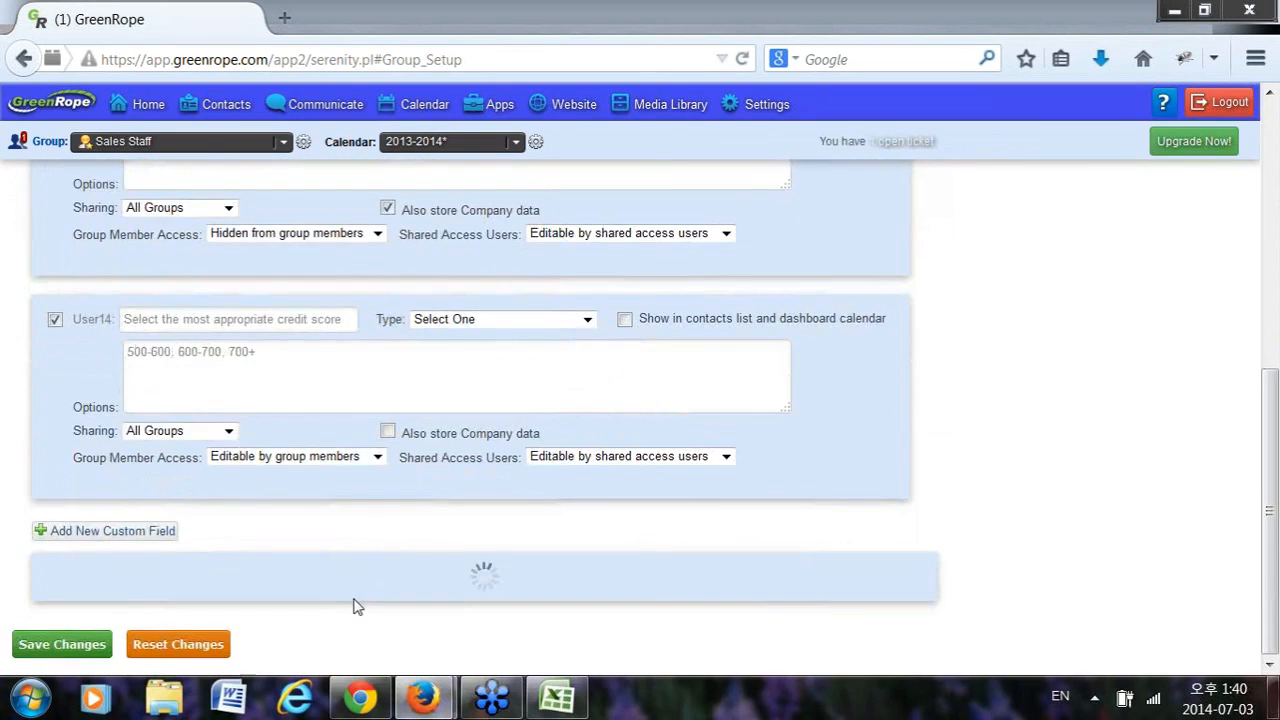
pyautogui.scroll(-3, 354, 600)
pyautogui.click(381, 450)
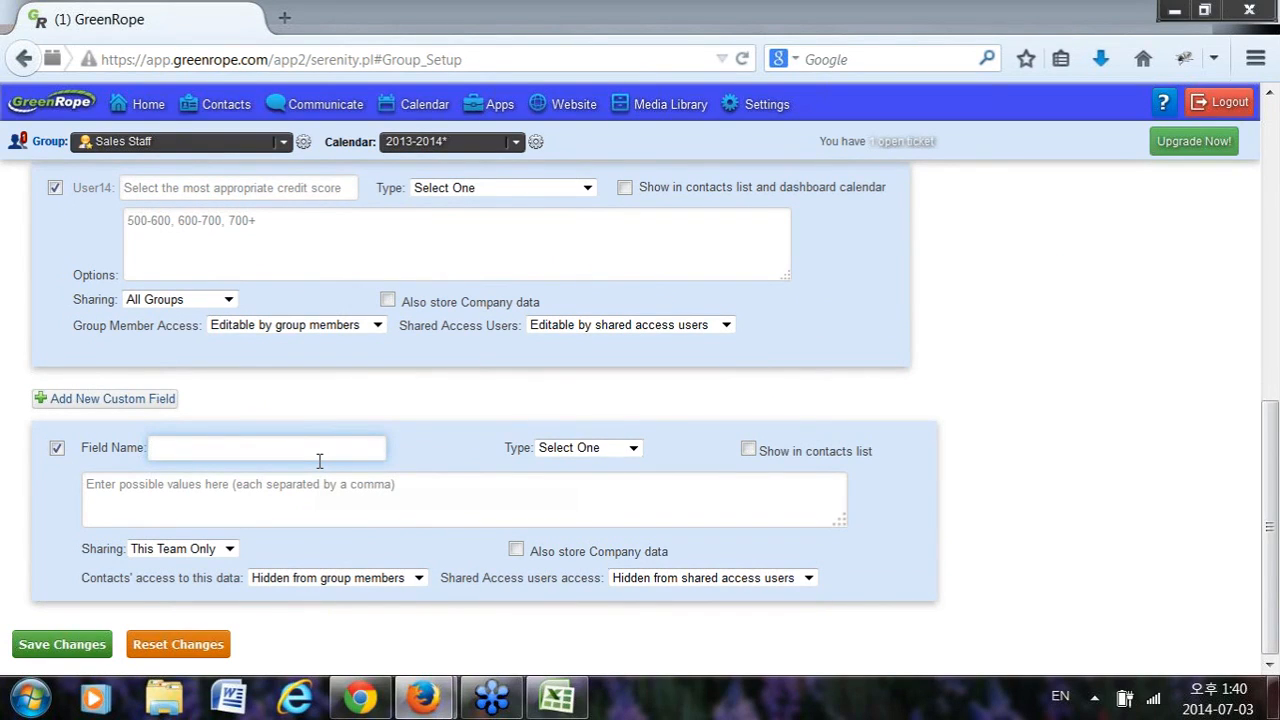
# Create the custom field 'Contact Type' of type Select Multiple, then go to the monthly calendar.
pyautogui.write('Contact Type')
pyautogui.click(568, 448)
pyautogui.click(580, 481)
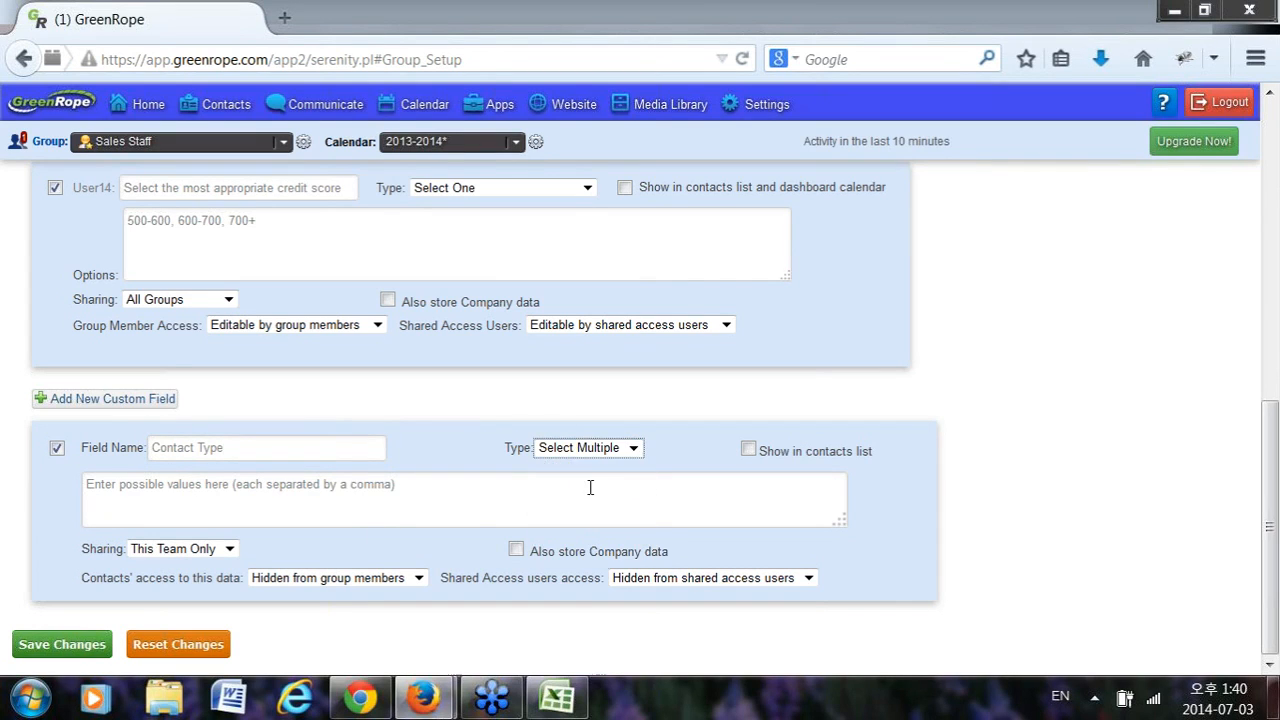
pyautogui.click(482, 497)
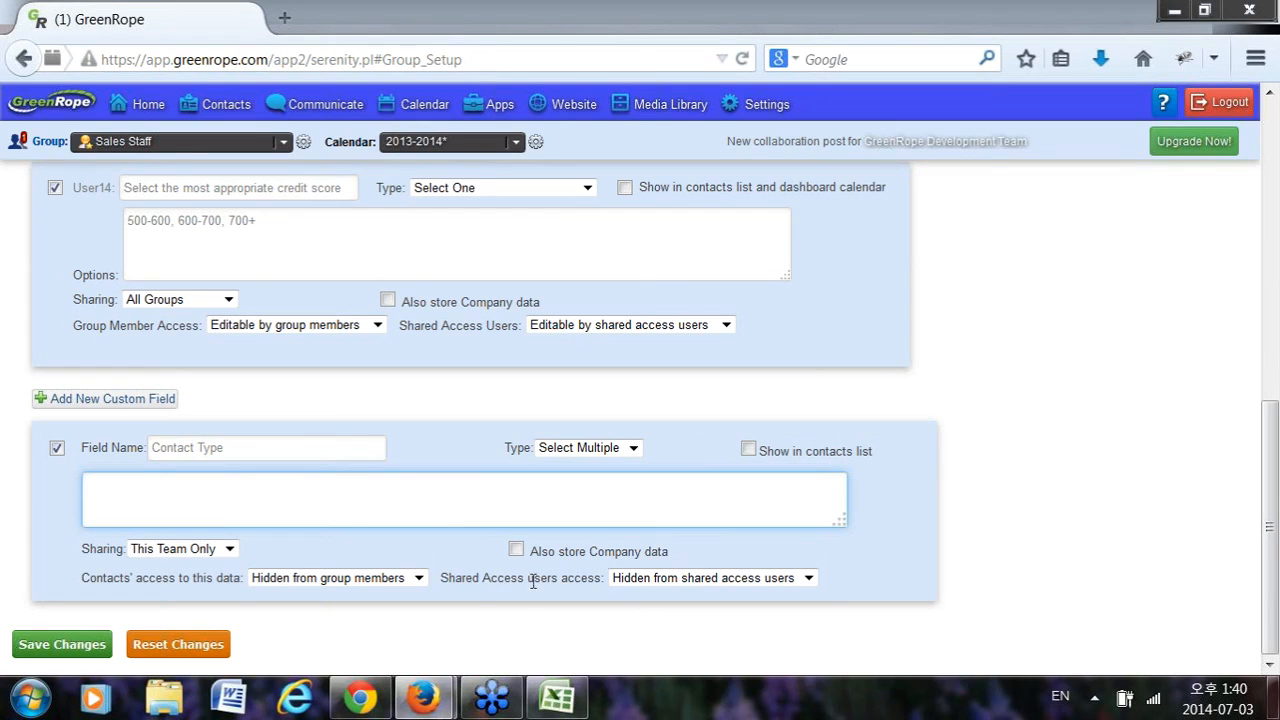
pyautogui.click(424, 113)
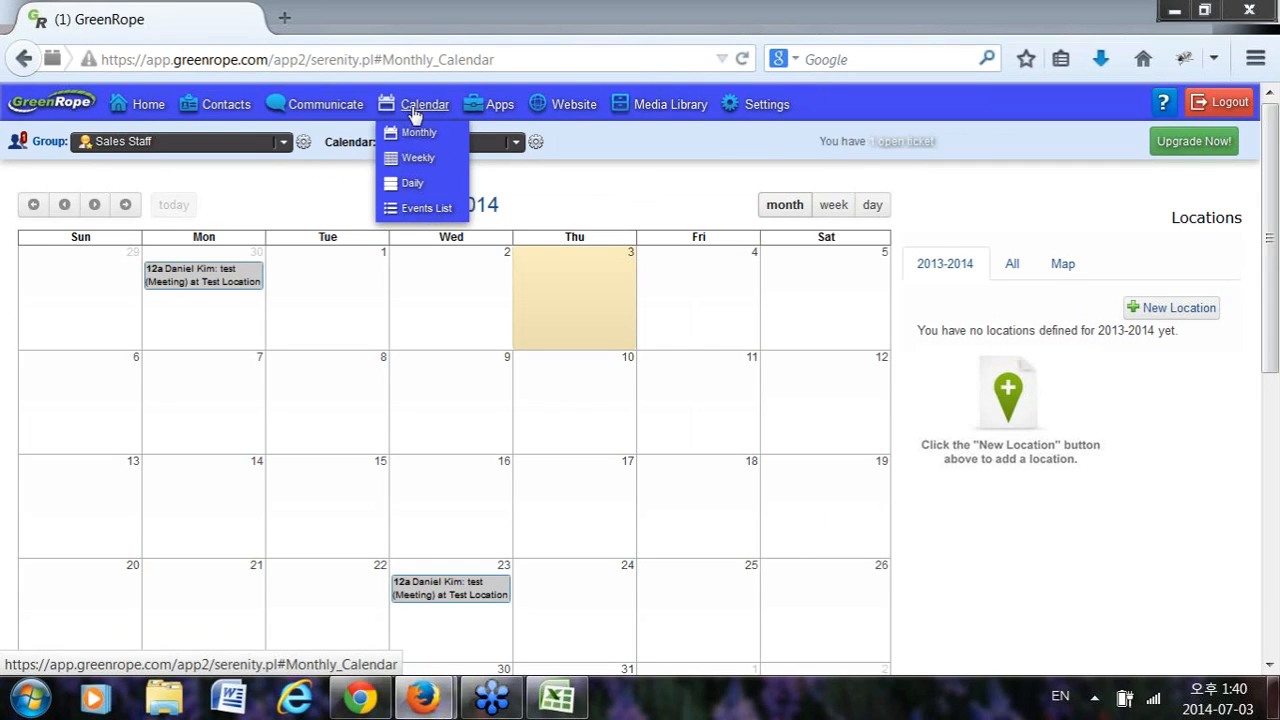
# Show CRM Activities on the July 2014 Sales Staff calendar, briefly checking the Excel spreadsheet.
pyautogui.scroll(-5, 190, 438)
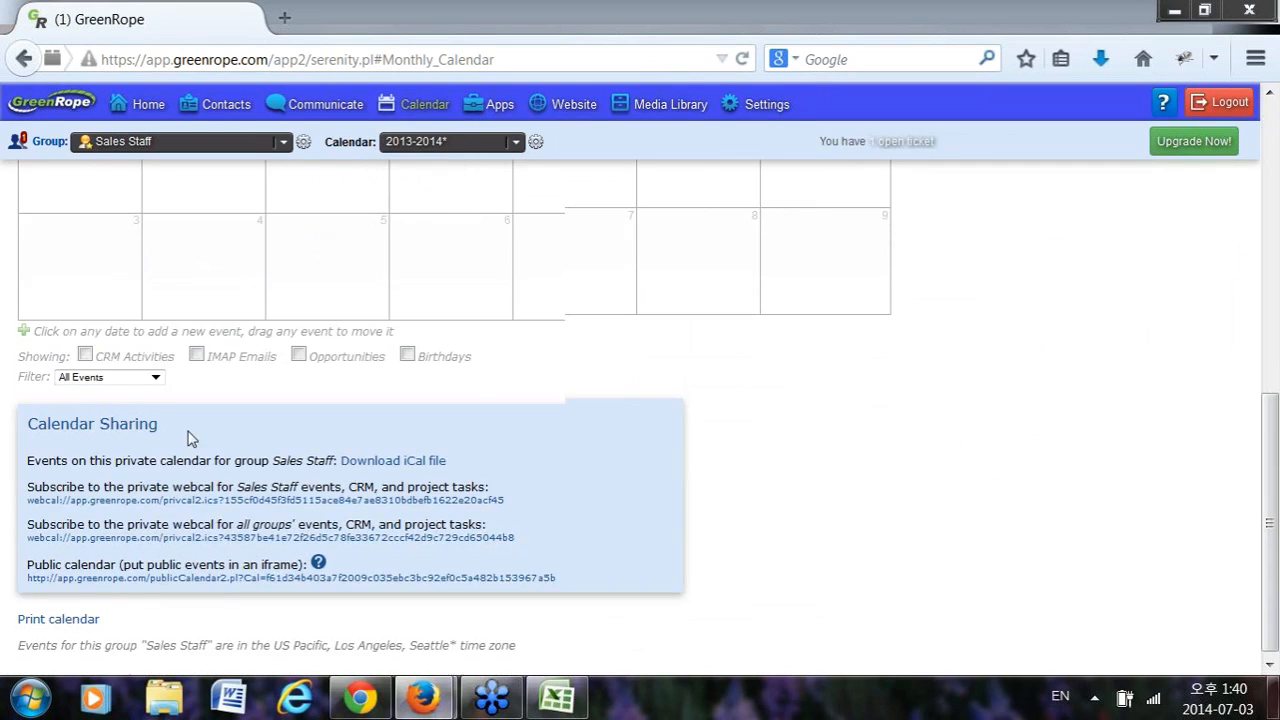
pyautogui.click(85, 352)
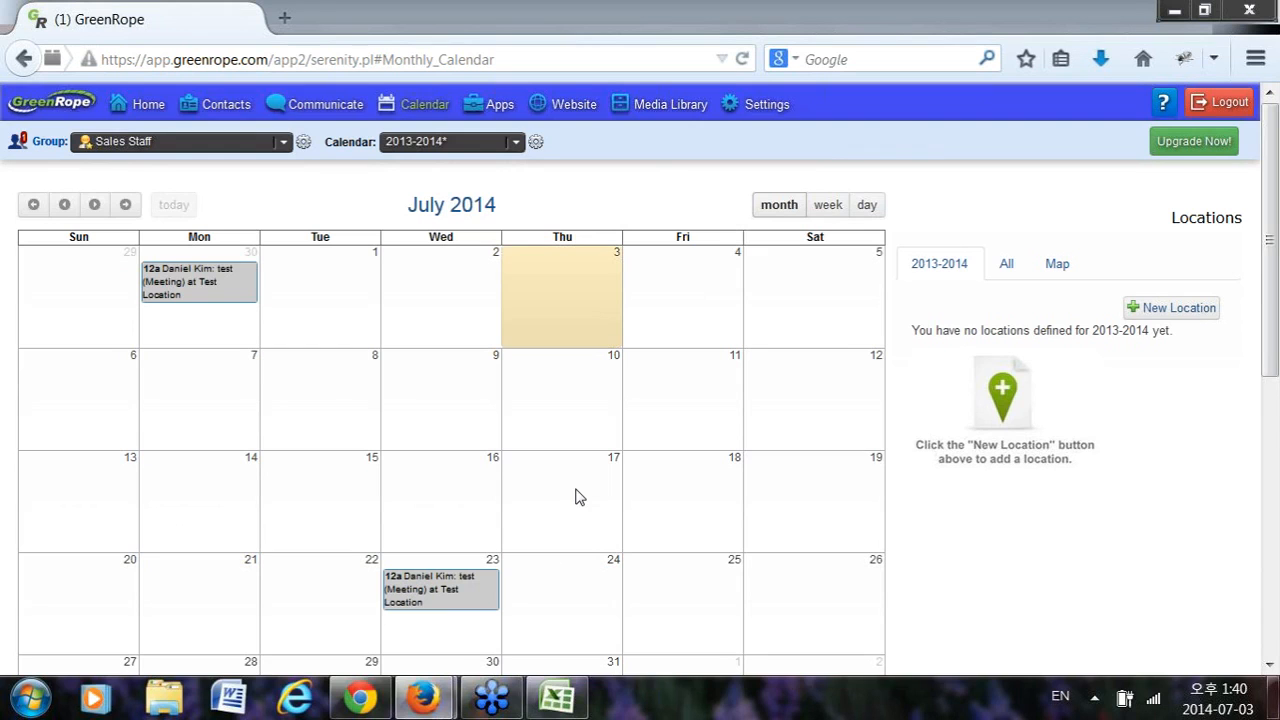
pyautogui.click(557, 697)
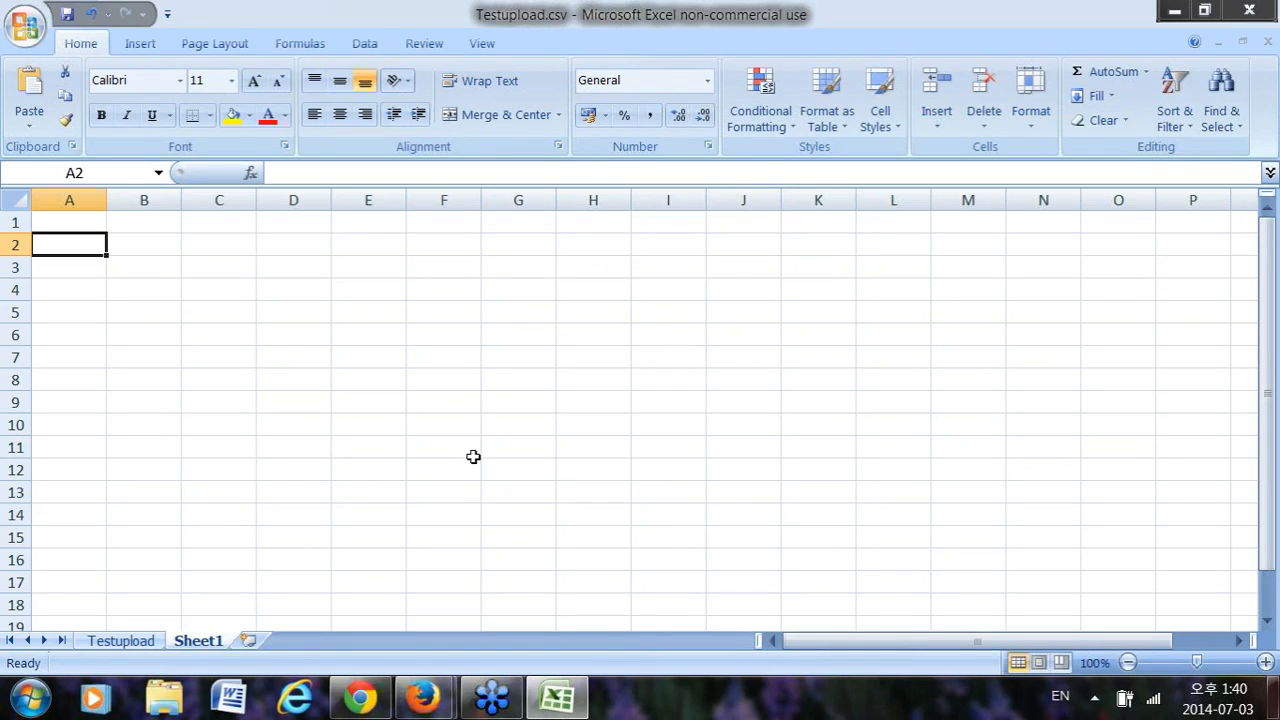
pyautogui.click(1176, 12)
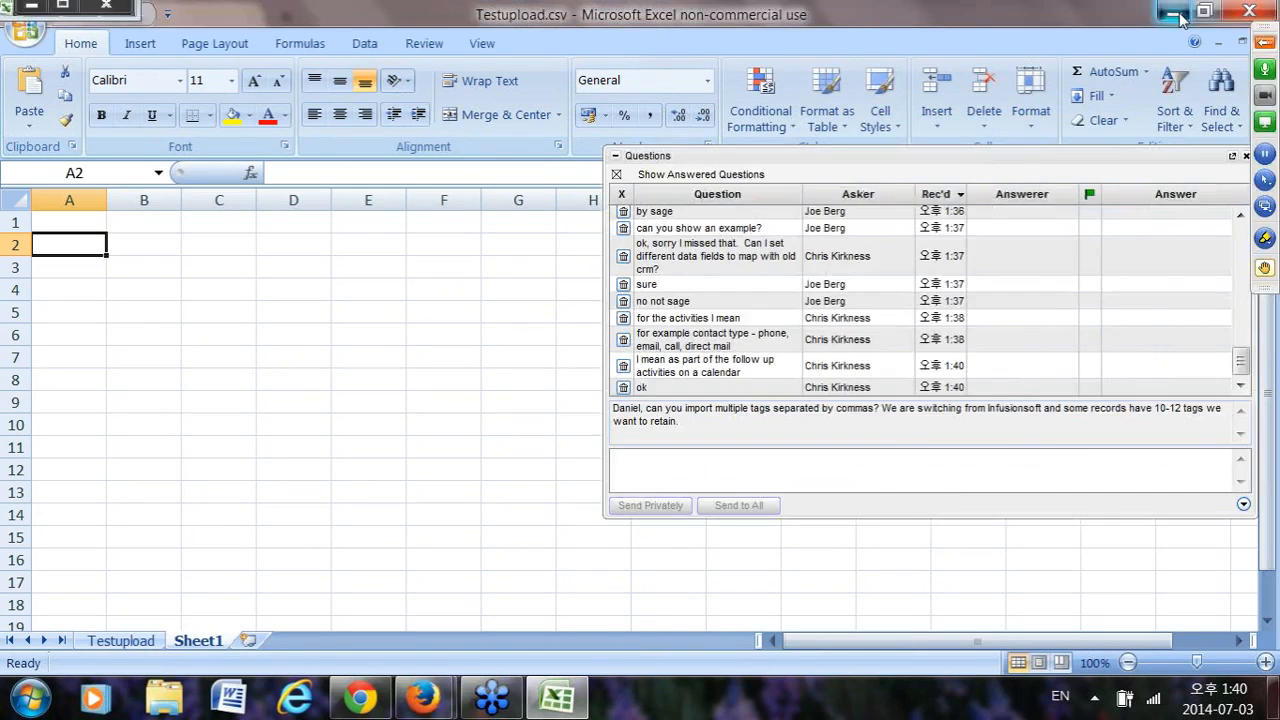
pyautogui.moveTo(240, 105)
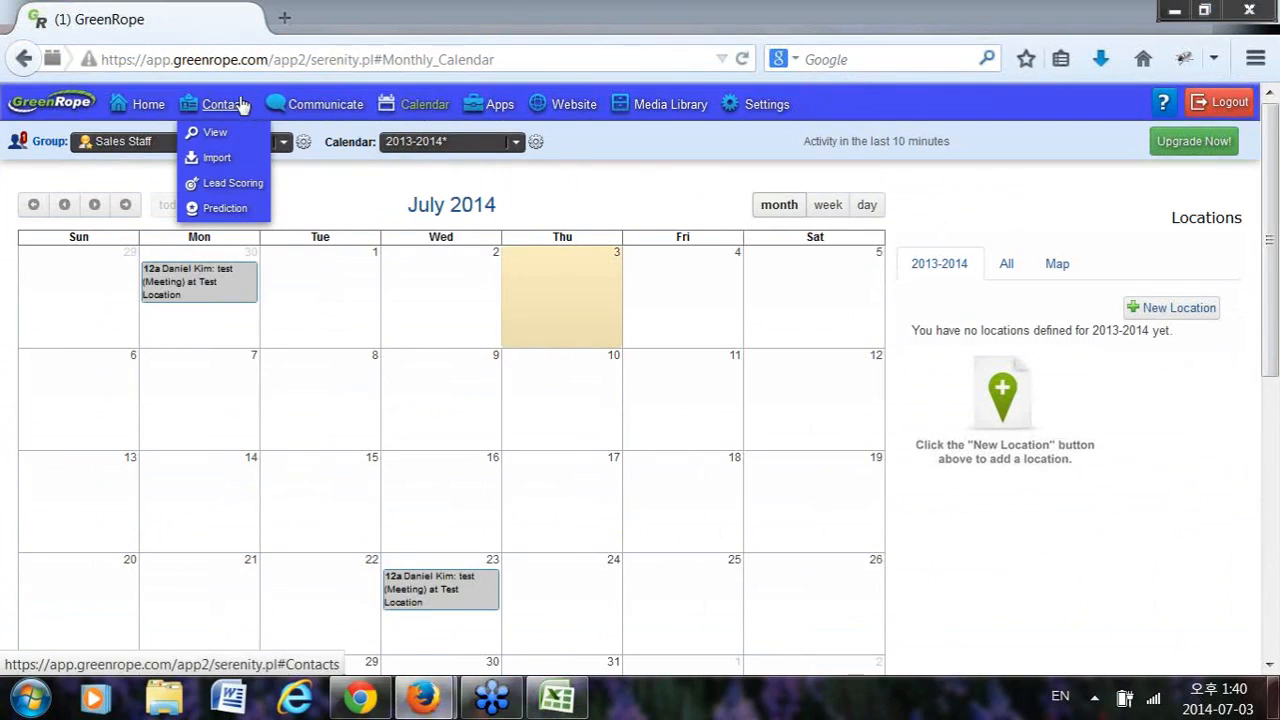
# Open Import > CRM import and highlight the list of accepted CRM import headers.
pyautogui.click(209, 162)
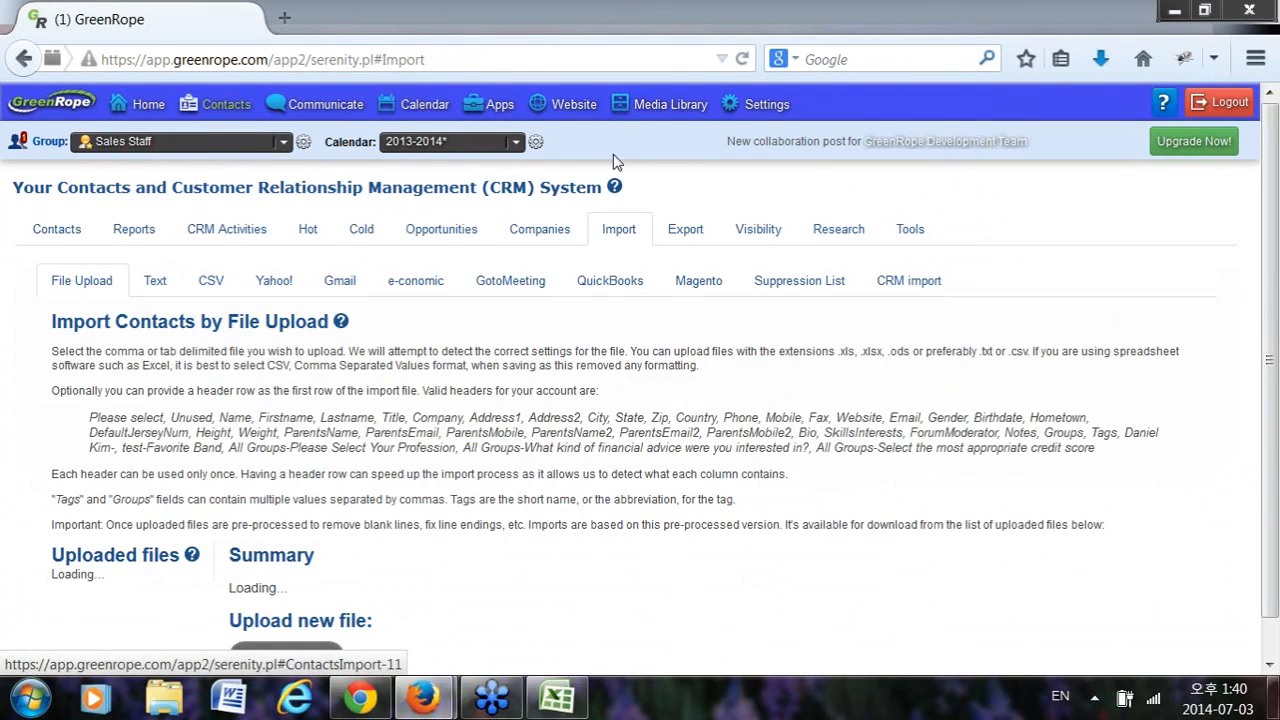
pyautogui.click(910, 281)
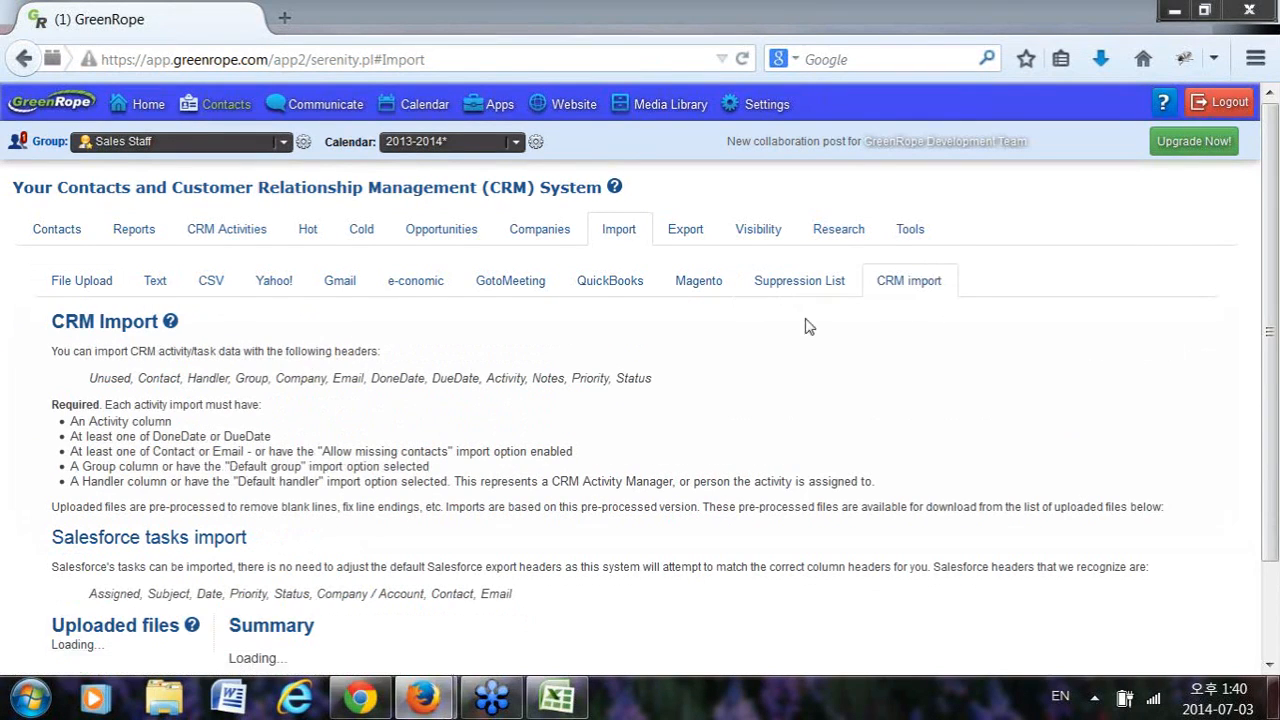
pyautogui.moveTo(90, 381); pyautogui.dragTo(727, 391)
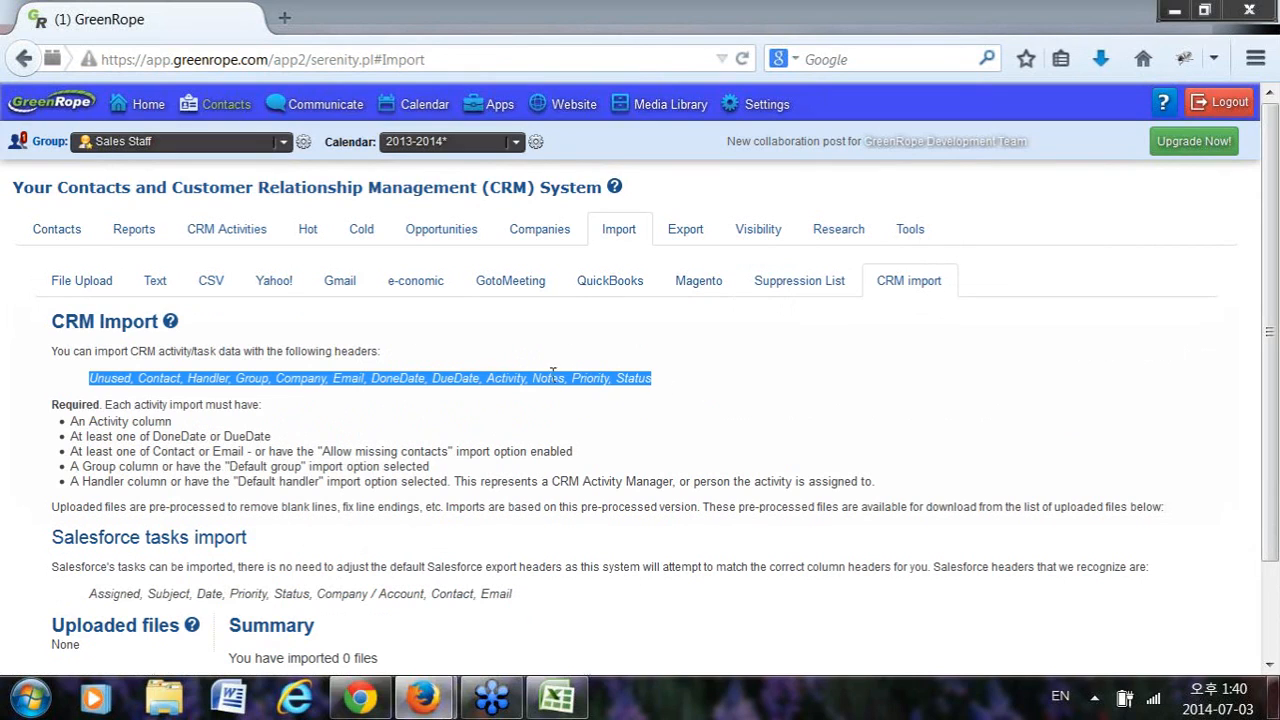
# Select A1 on the empty Excel sheet, highlight the Email header, then open My Account.
pyautogui.click(557, 700)
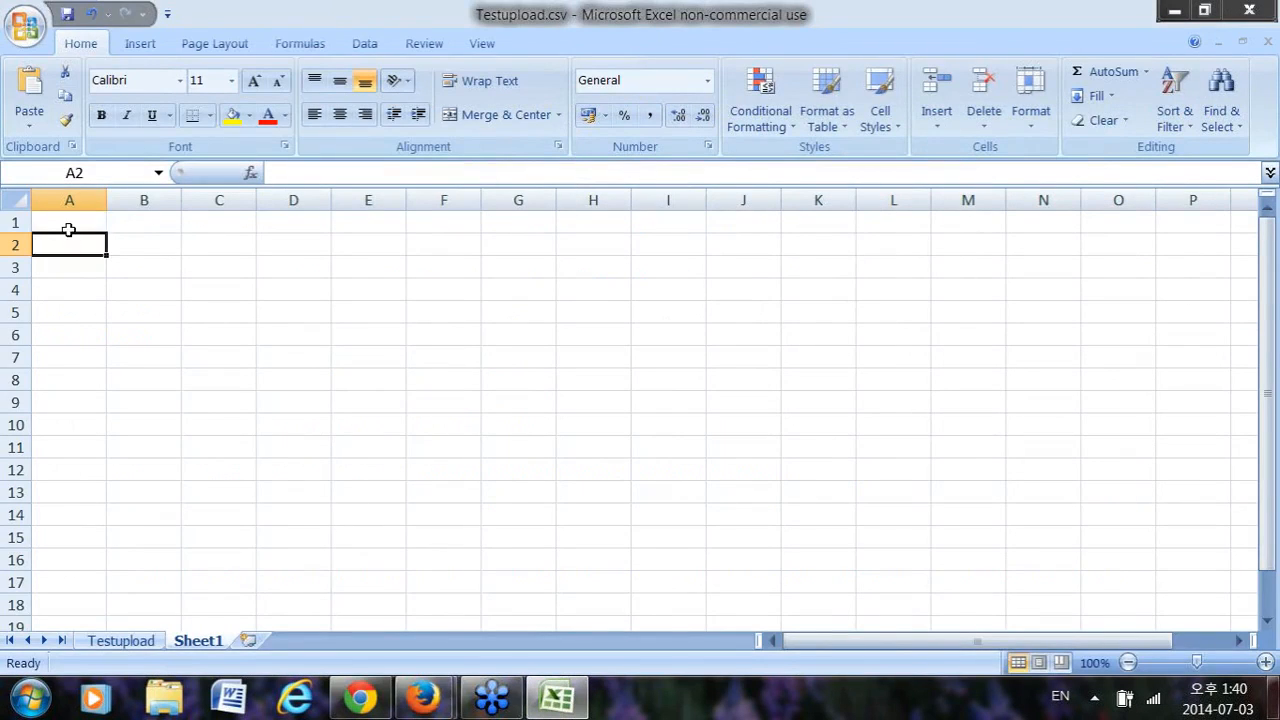
pyautogui.click(68, 224)
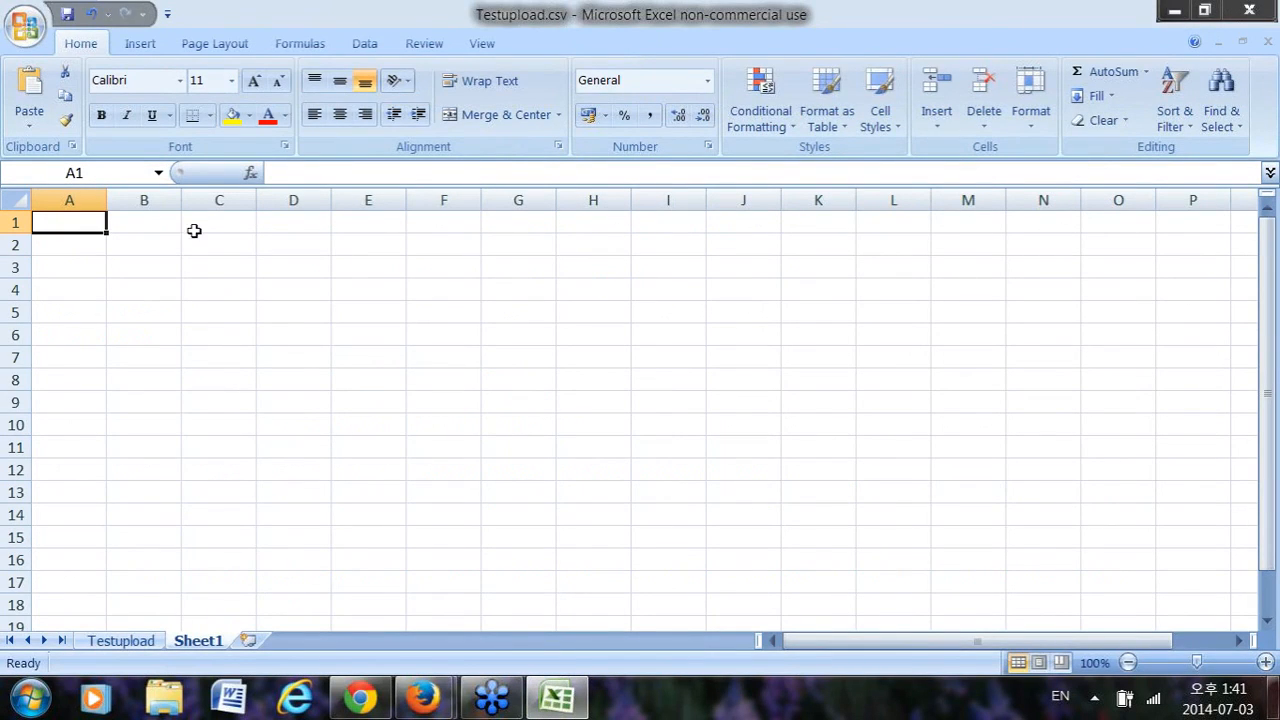
pyautogui.click(1172, 12)
pyautogui.moveTo(330, 379); pyautogui.dragTo(365, 380)
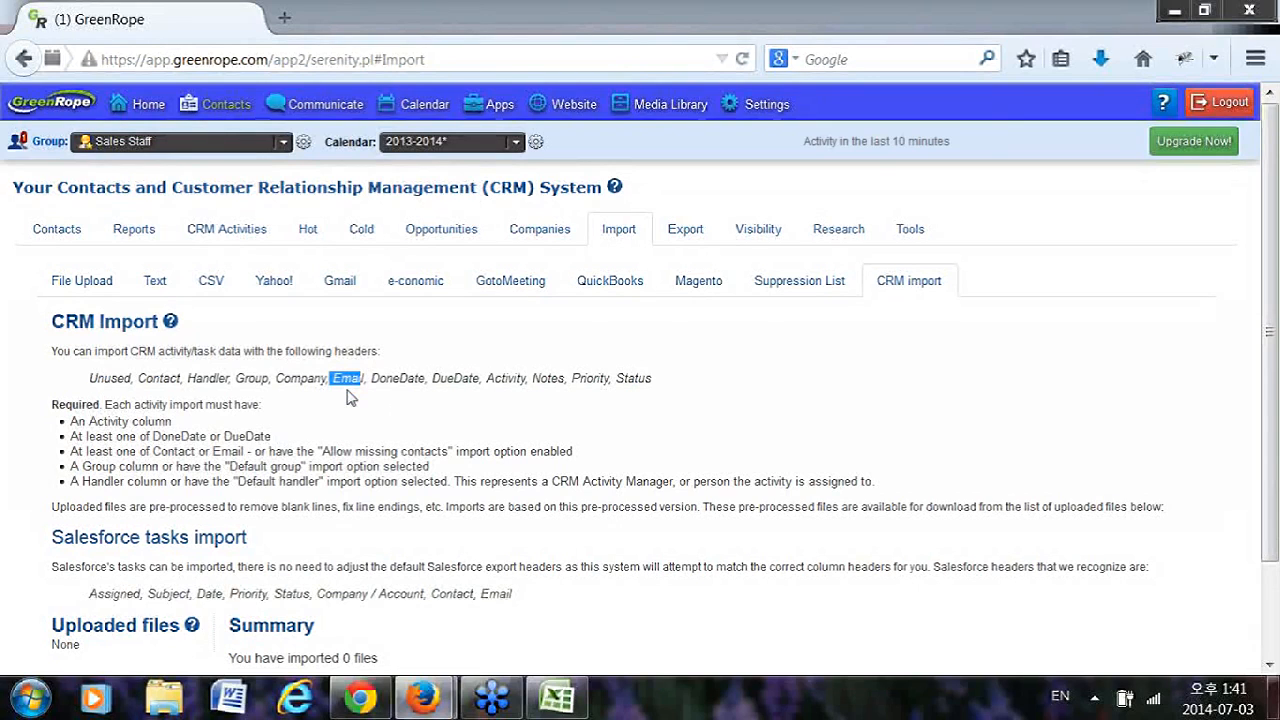
pyautogui.click(518, 700)
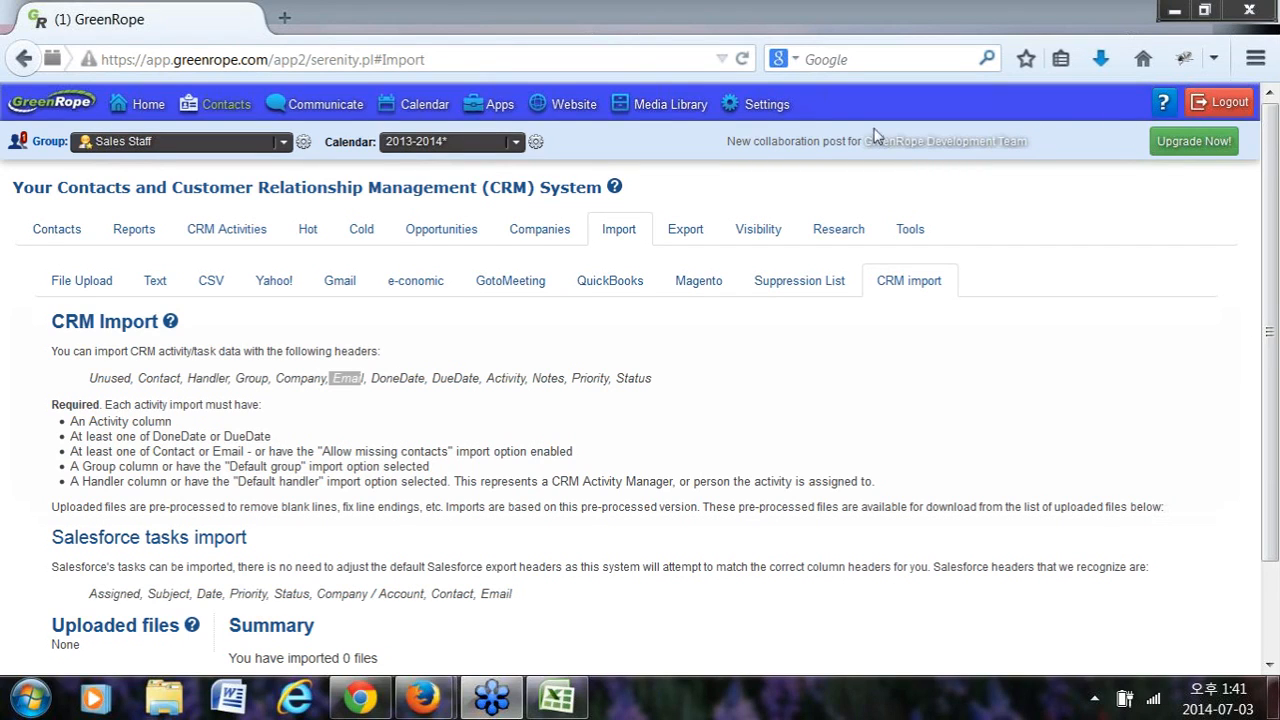
pyautogui.click(769, 133)
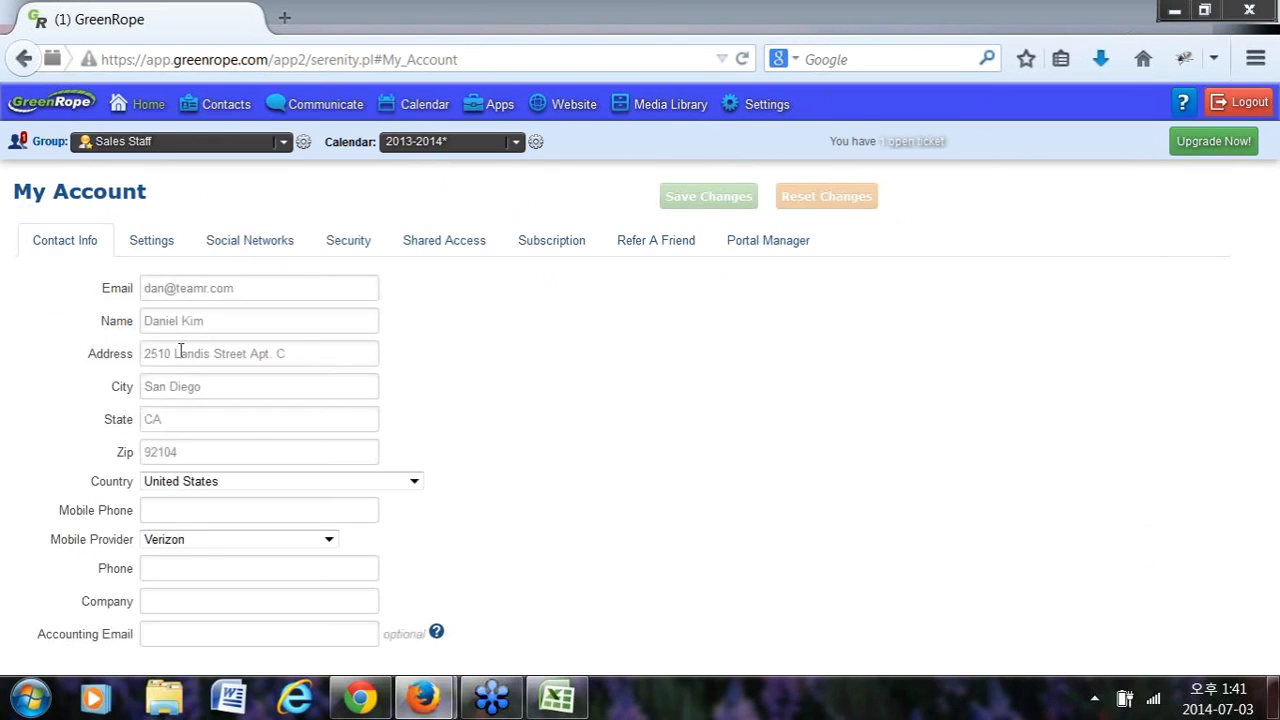
pyautogui.click(145, 242)
pyautogui.scroll(-7, 17, 516)
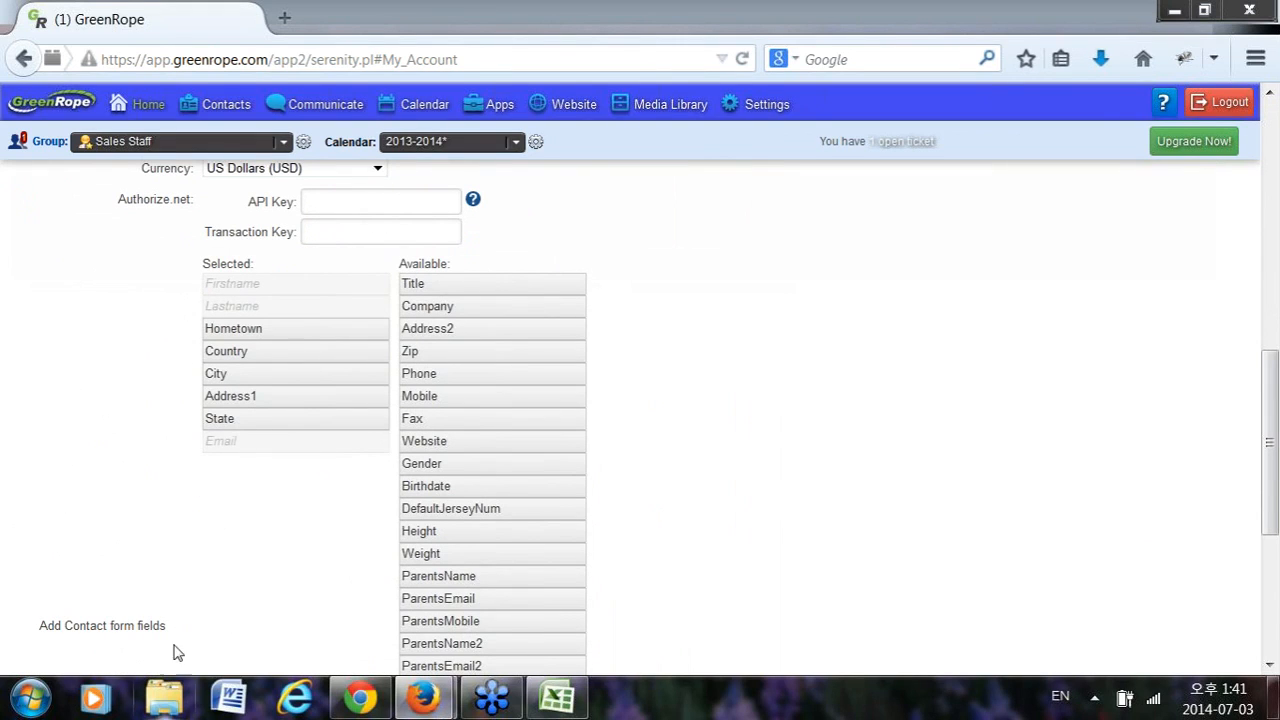
pyautogui.moveTo(166, 626); pyautogui.dragTo(54, 622)
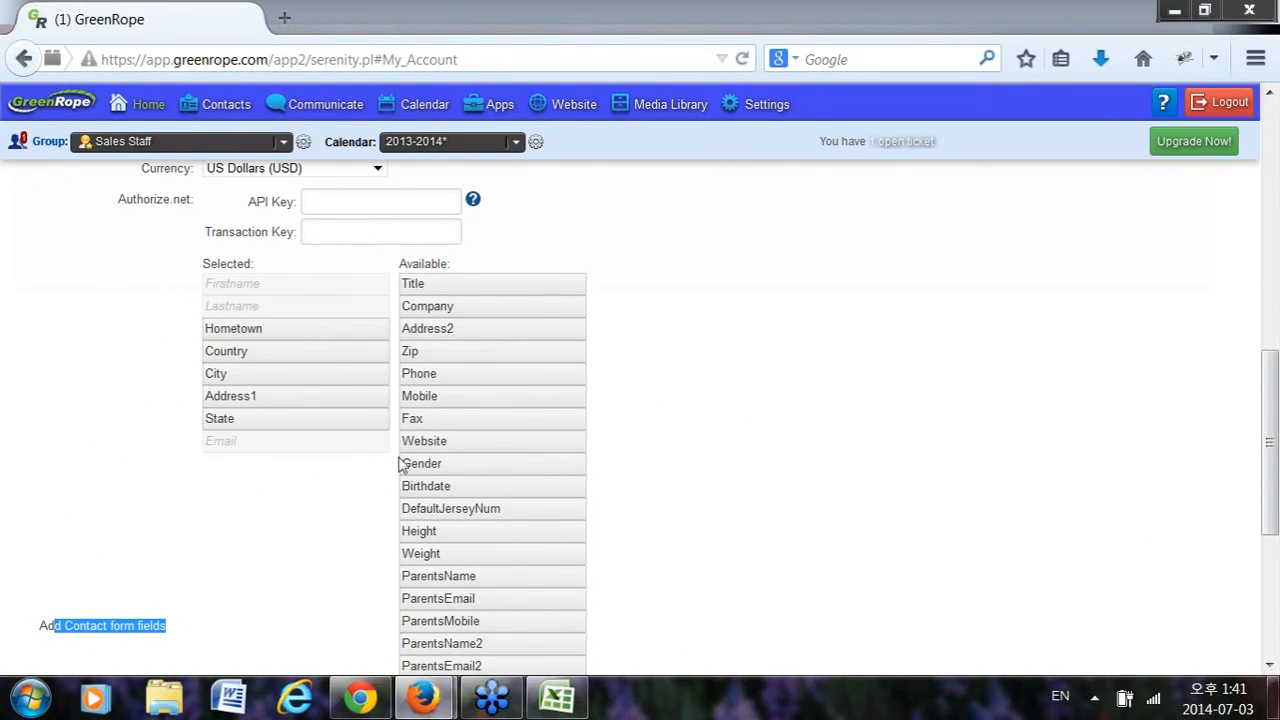
pyautogui.scroll(5, 285, 395)
pyautogui.click(214, 112)
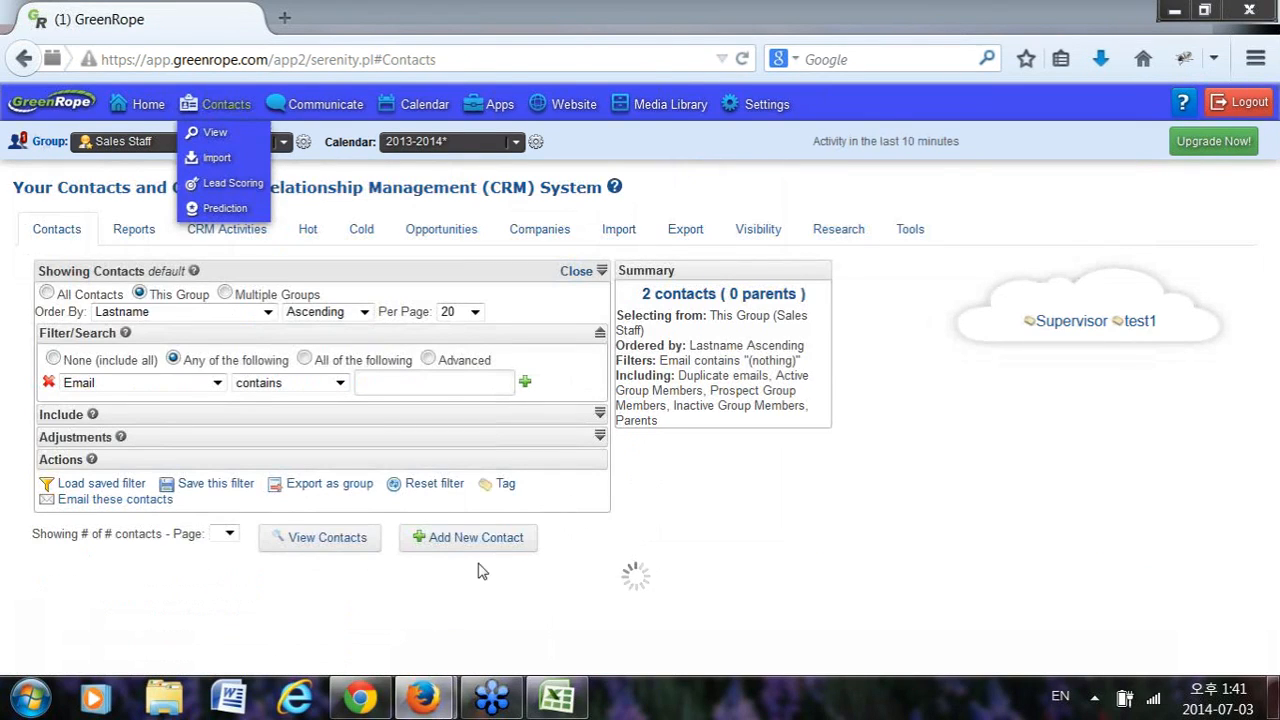
pyautogui.click(490, 538)
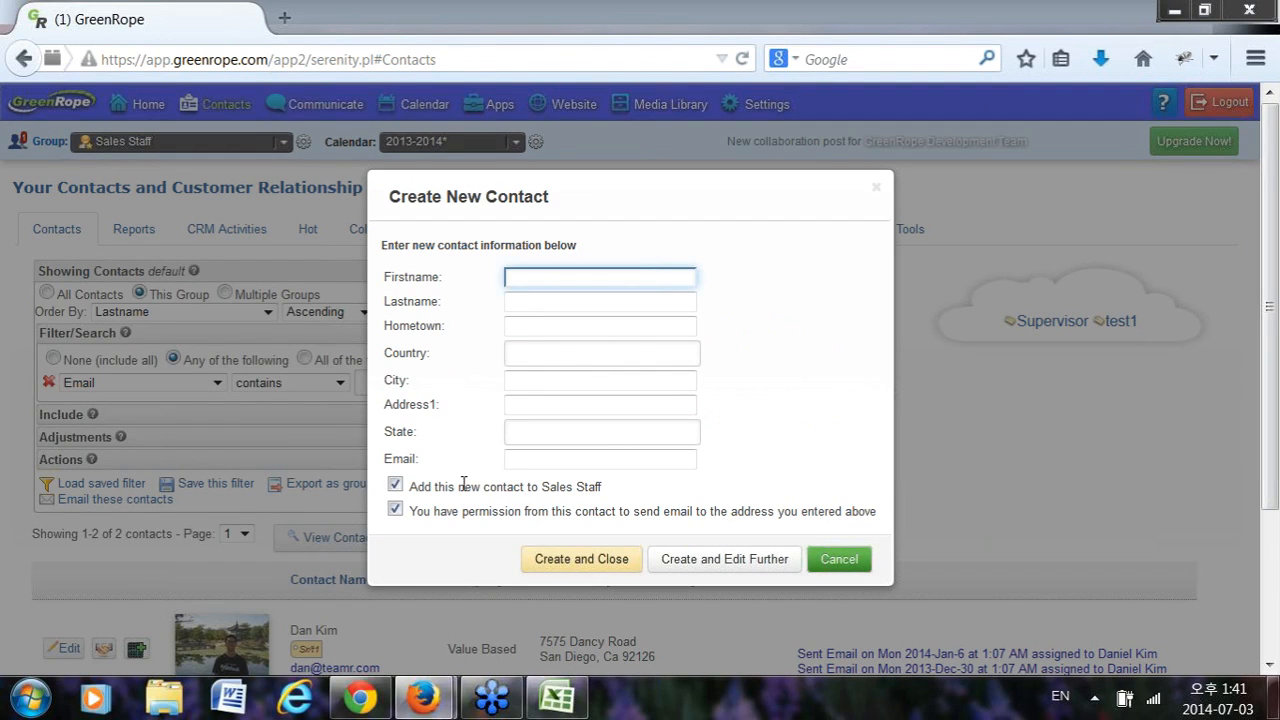
pyautogui.click(848, 565)
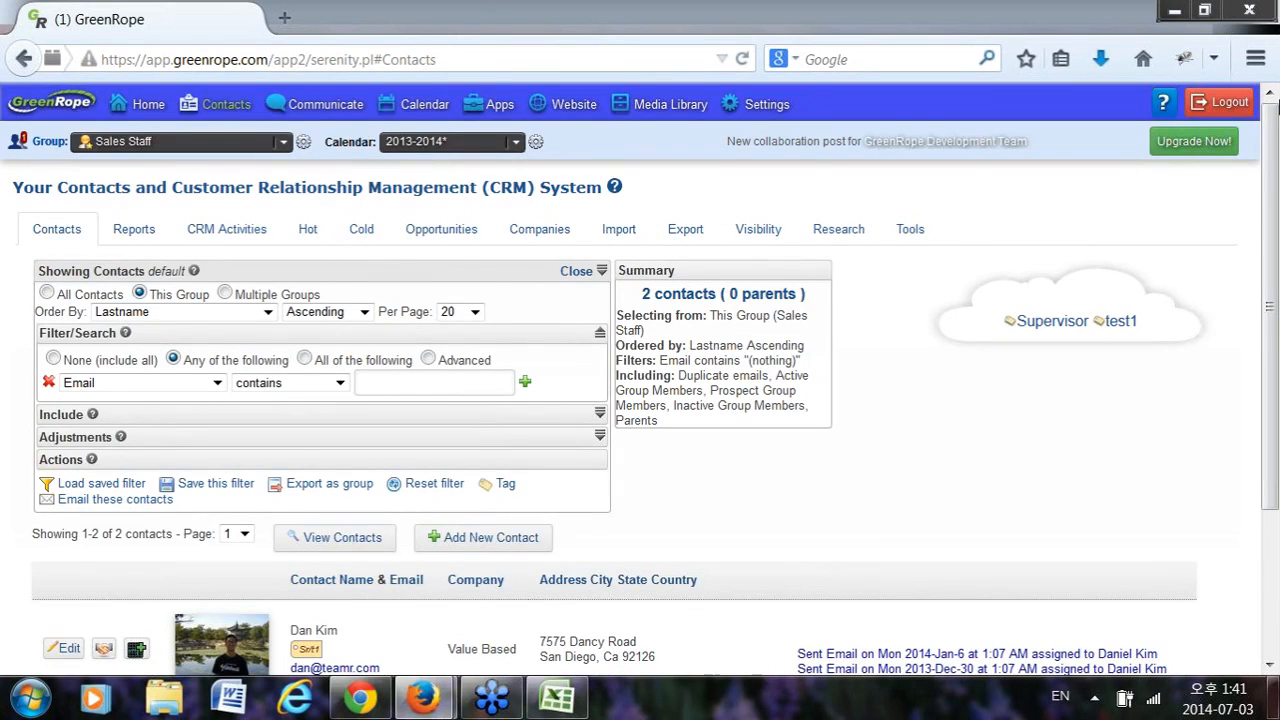
pyautogui.moveTo(770, 110)
pyautogui.click(766, 138)
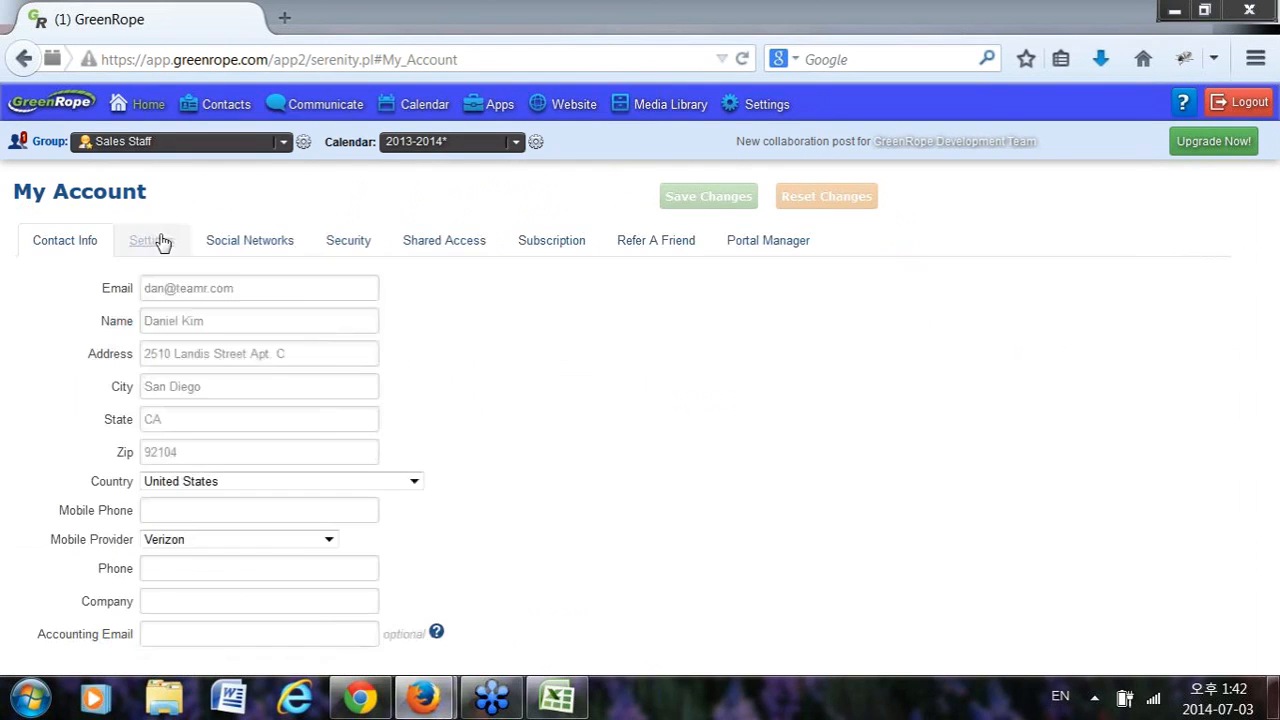
# Move Website and ParentsMobile2 from Available into the Selected new-contact form fields.
pyautogui.click(150, 242)
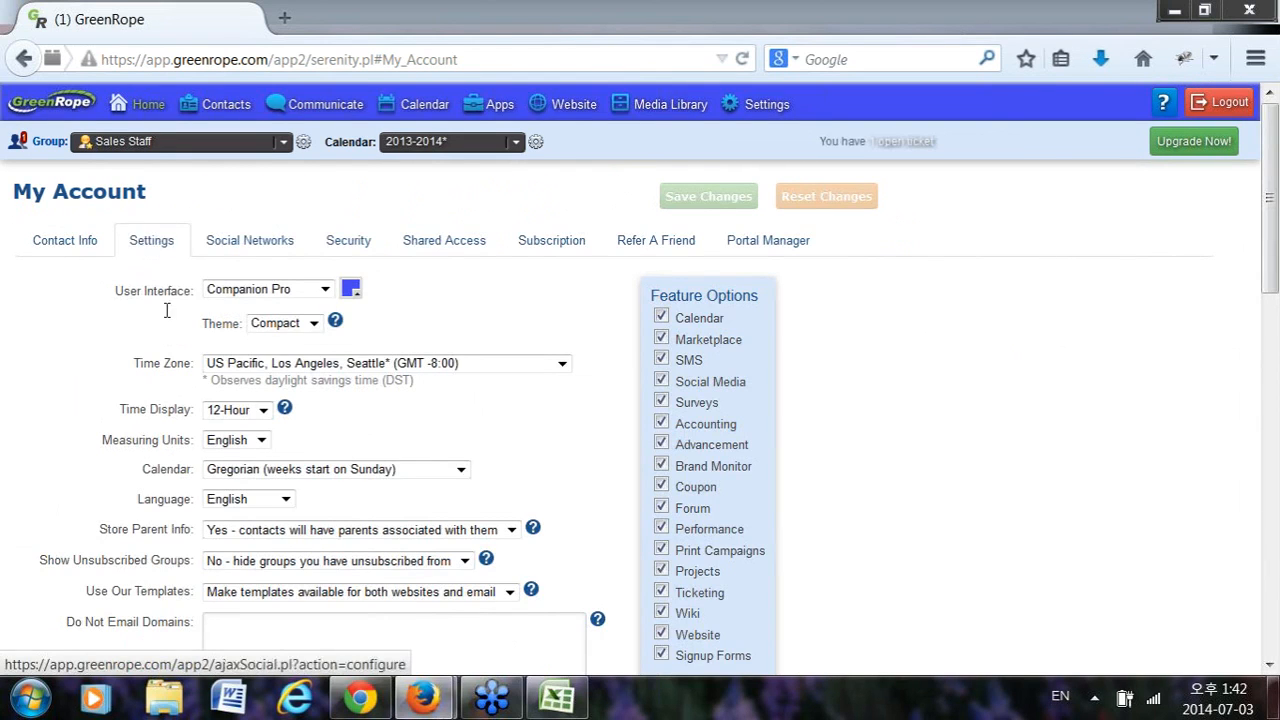
pyautogui.scroll(-4, 194, 369)
pyautogui.scroll(-5, 200, 375)
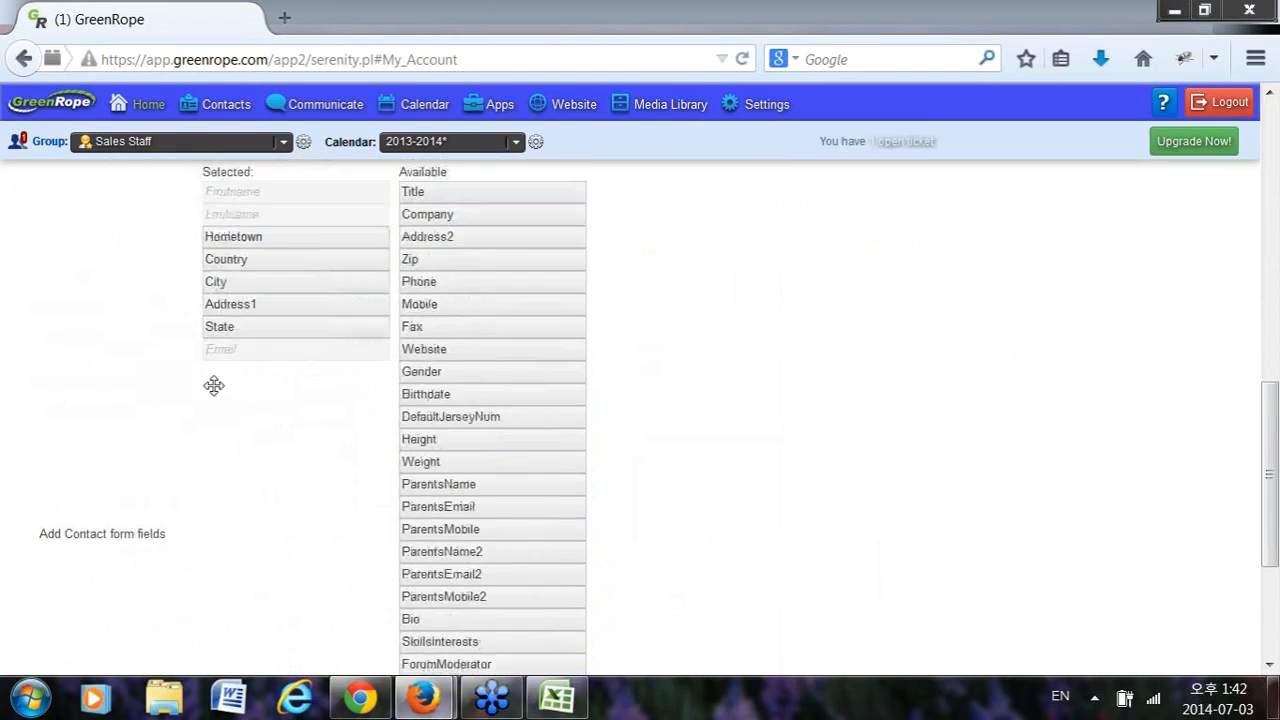
pyautogui.scroll(1, 280, 370)
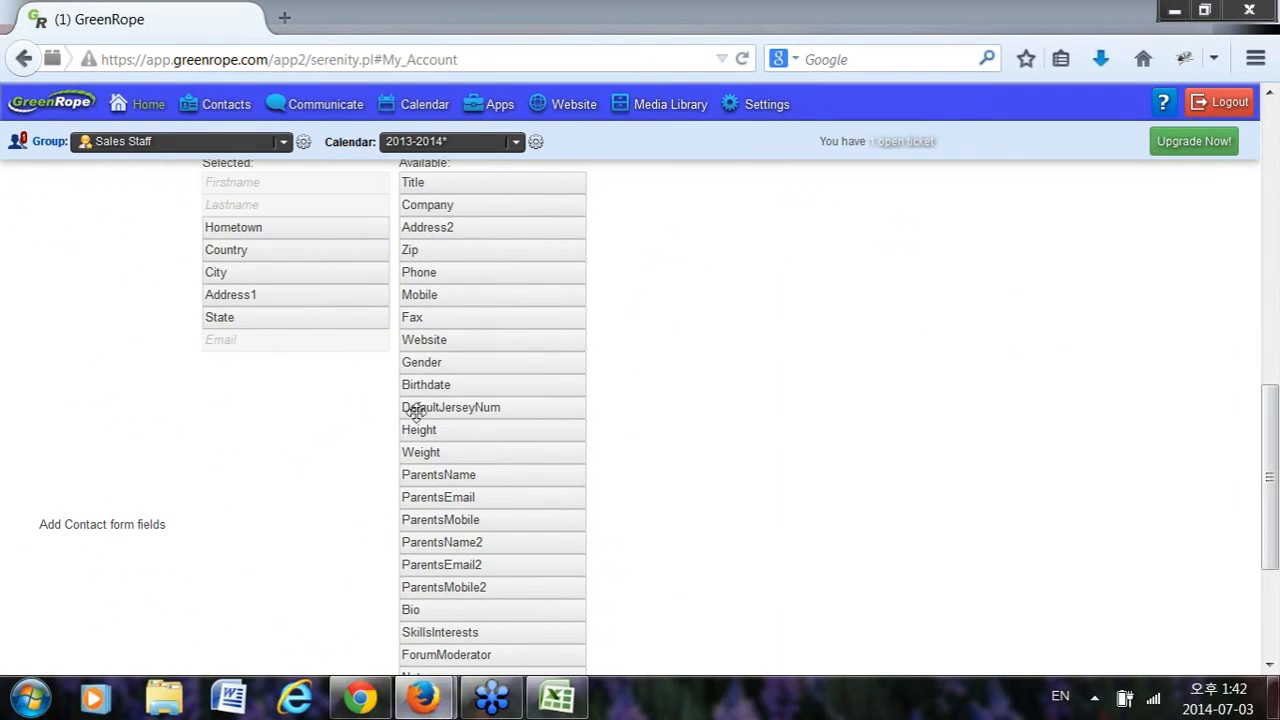
pyautogui.moveTo(486, 340); pyautogui.dragTo(286, 366)
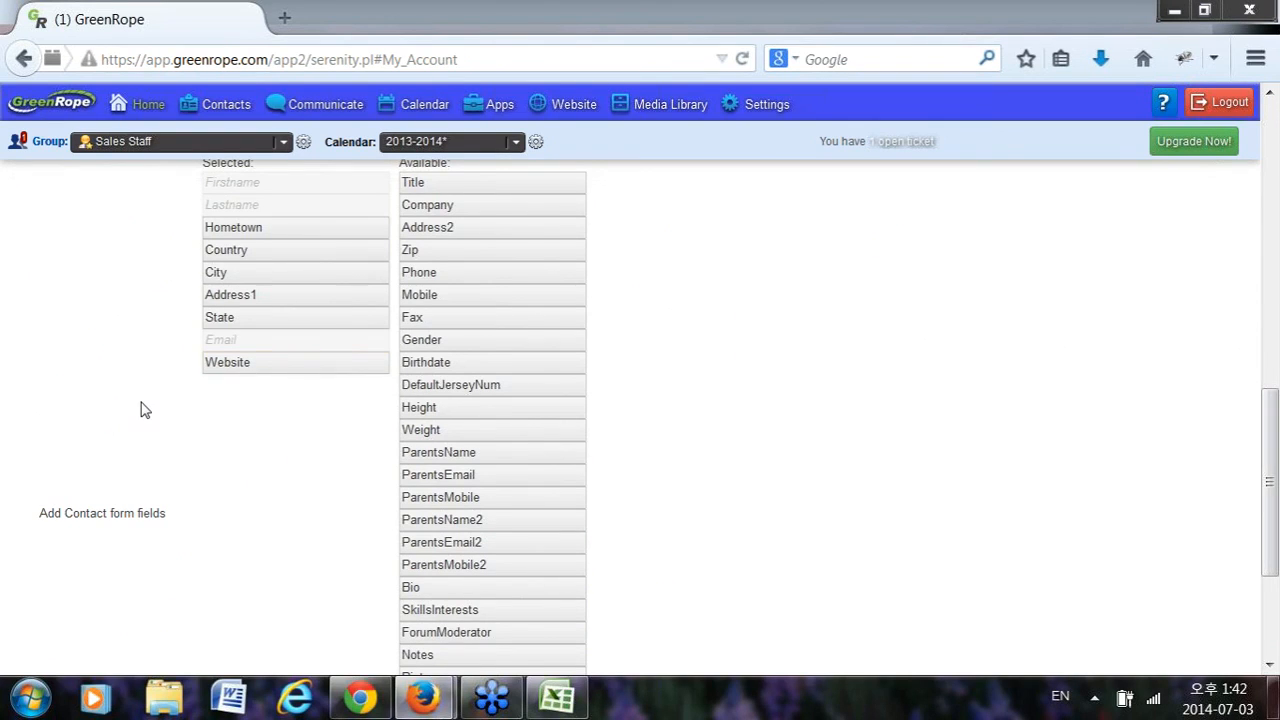
pyautogui.moveTo(522, 574); pyautogui.dragTo(545, 504)
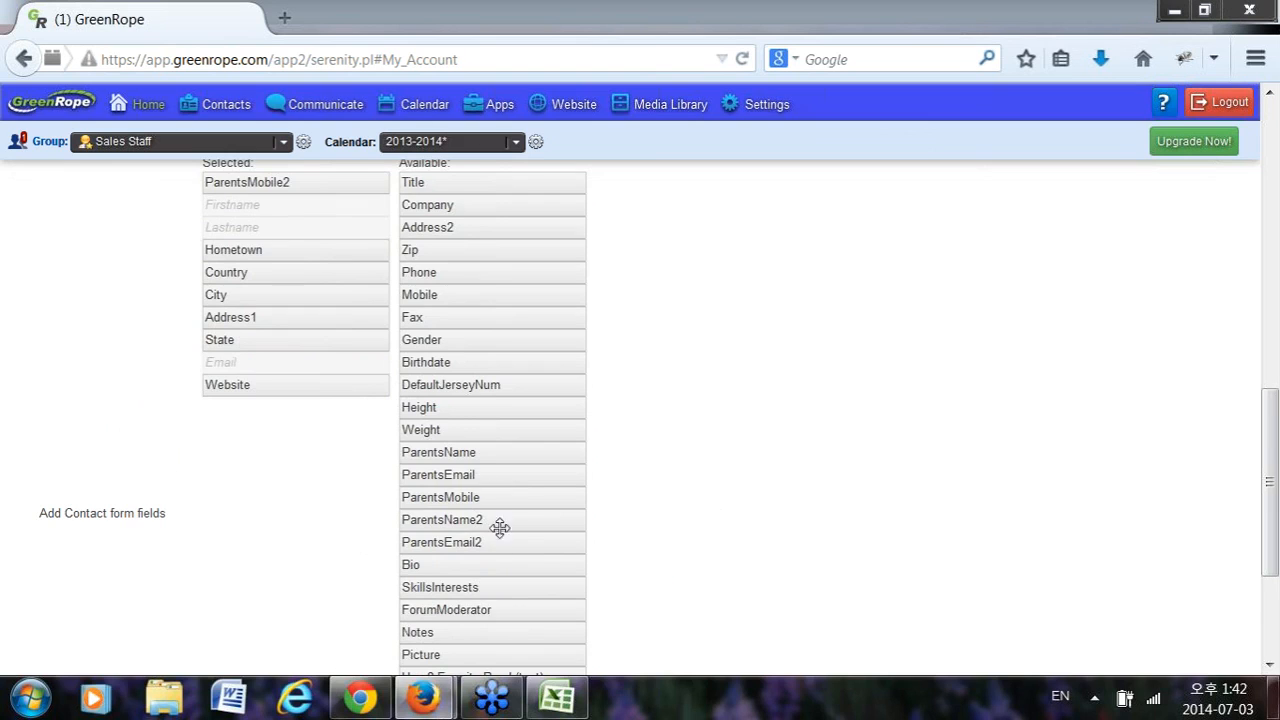
pyautogui.scroll(3, 520, 530)
pyautogui.scroll(-4, 528, 522)
pyautogui.scroll(6, 528, 520)
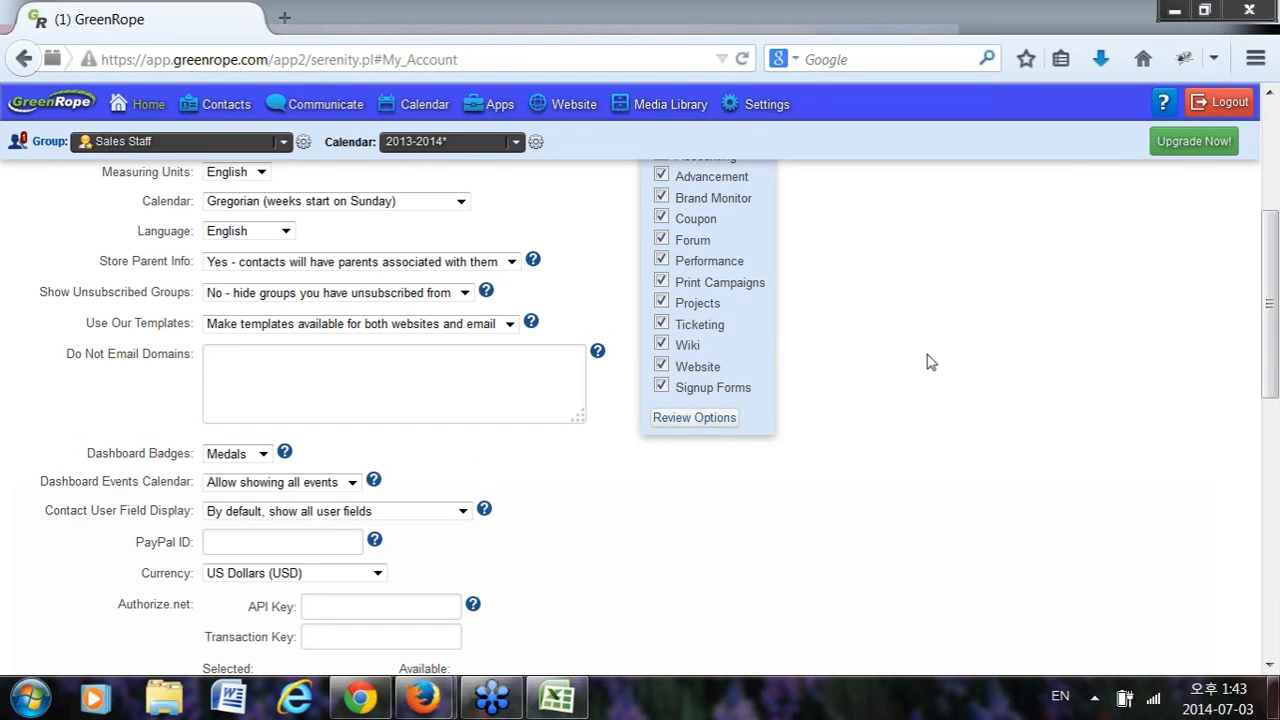
# Bring Testupload.csv to the front, cancel closing the workbook, and show the Testupload sheet.
pyautogui.click(552, 694)
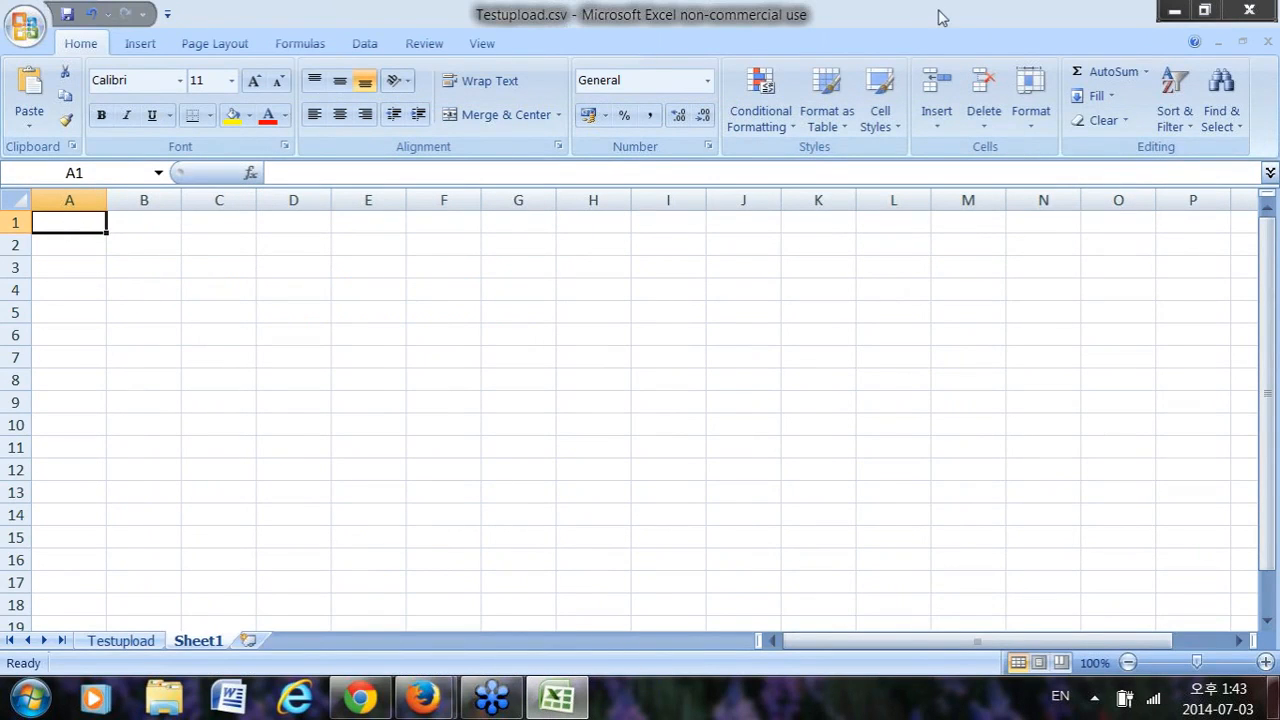
pyautogui.click(1012, 46)
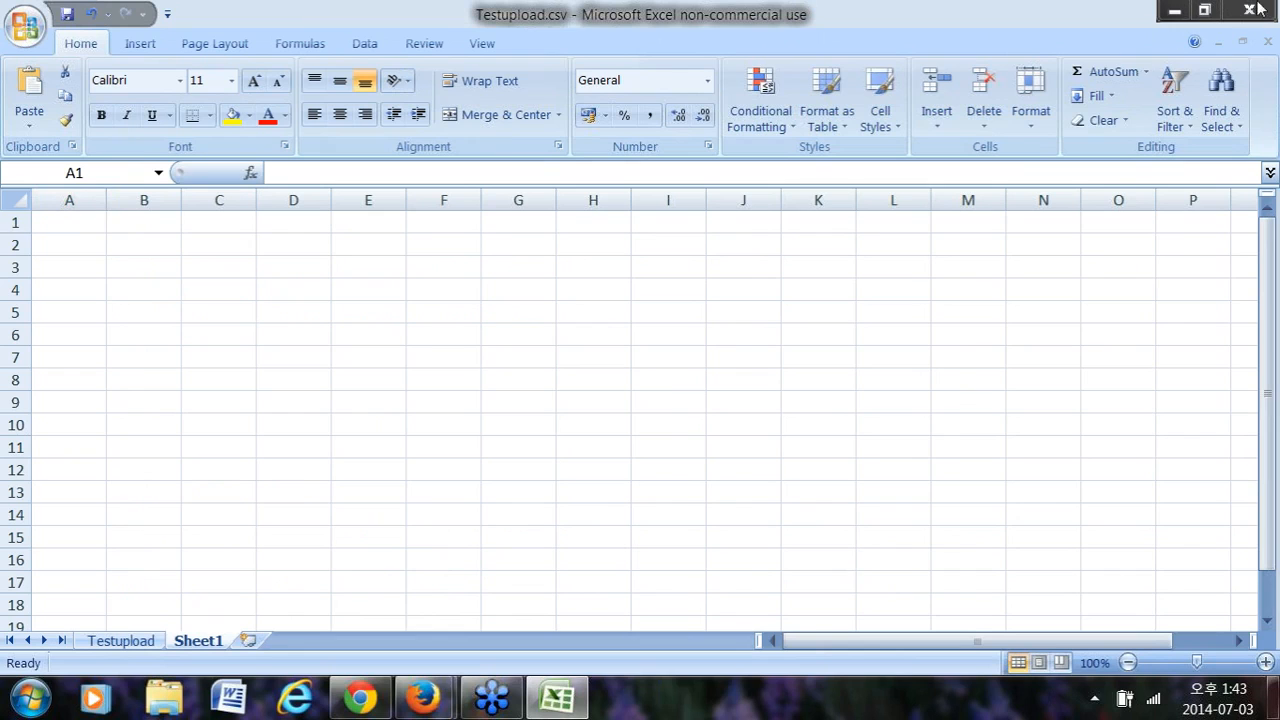
pyautogui.click(1249, 10)
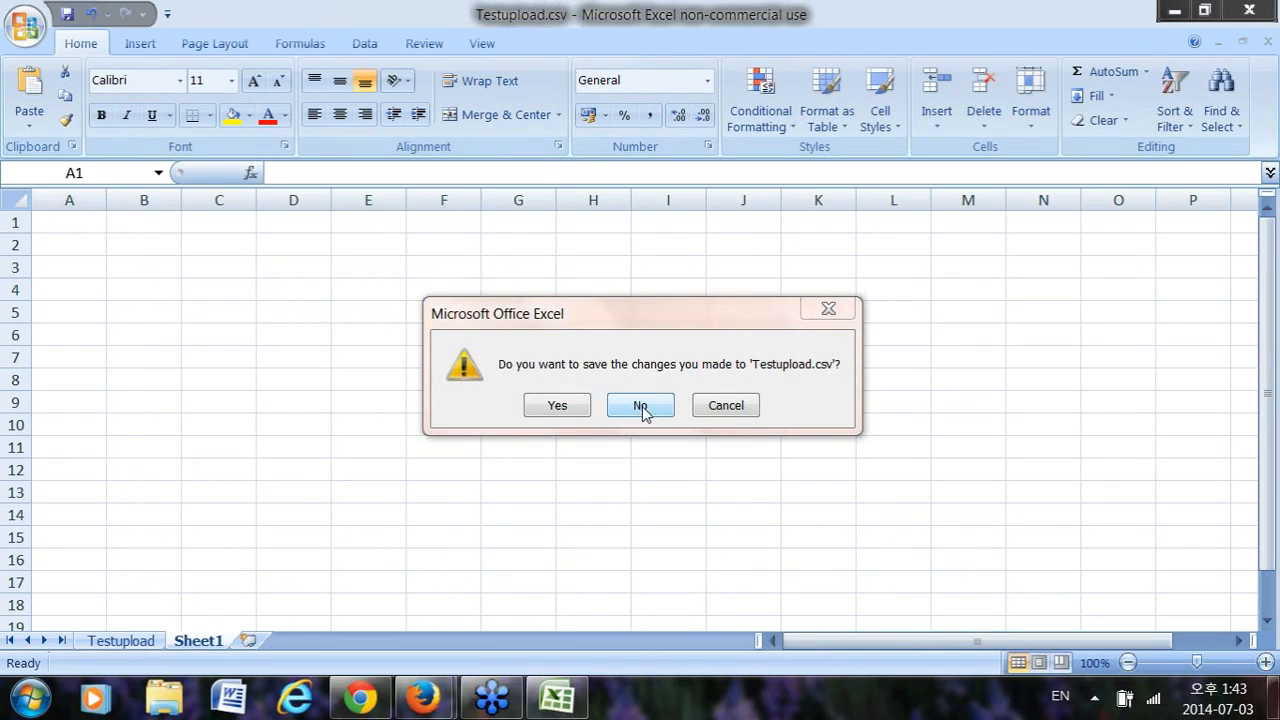
pyautogui.click(728, 406)
pyautogui.click(120, 640)
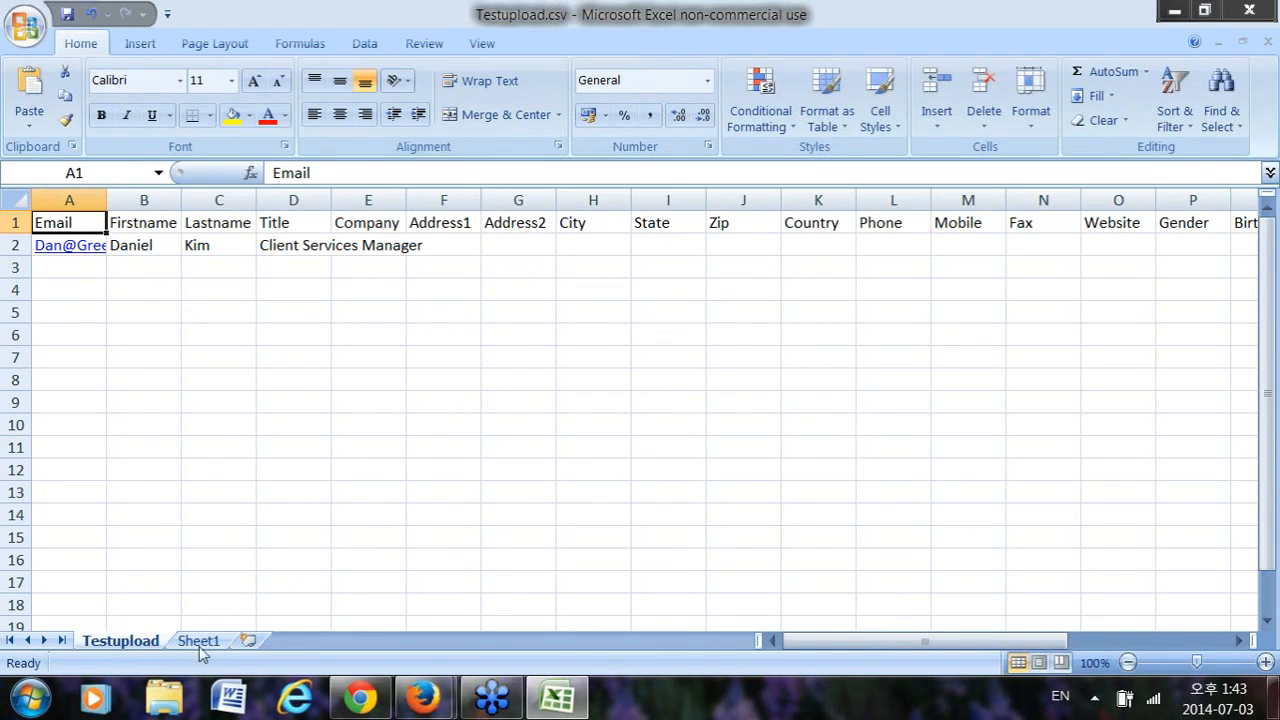
# Select the e-mail address in cell A2 and close the browser's Gmail sign-in tab.
pyautogui.click(500, 704)
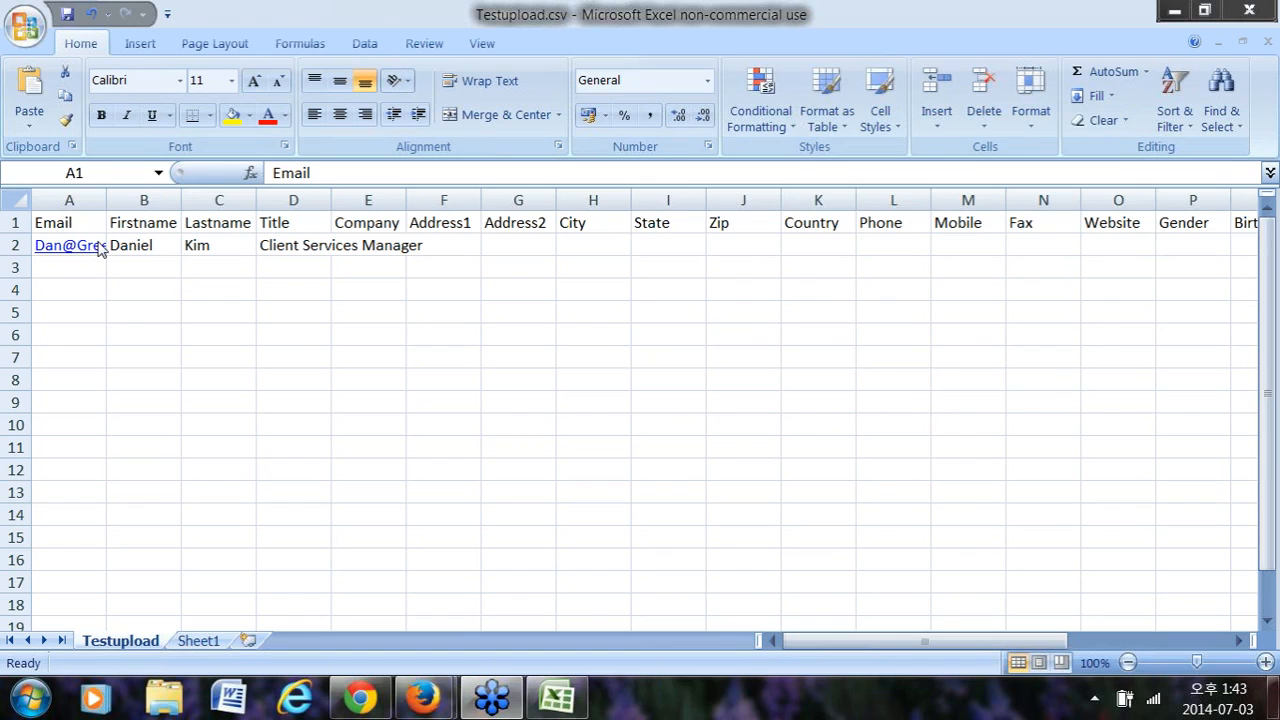
pyautogui.click(88, 247)
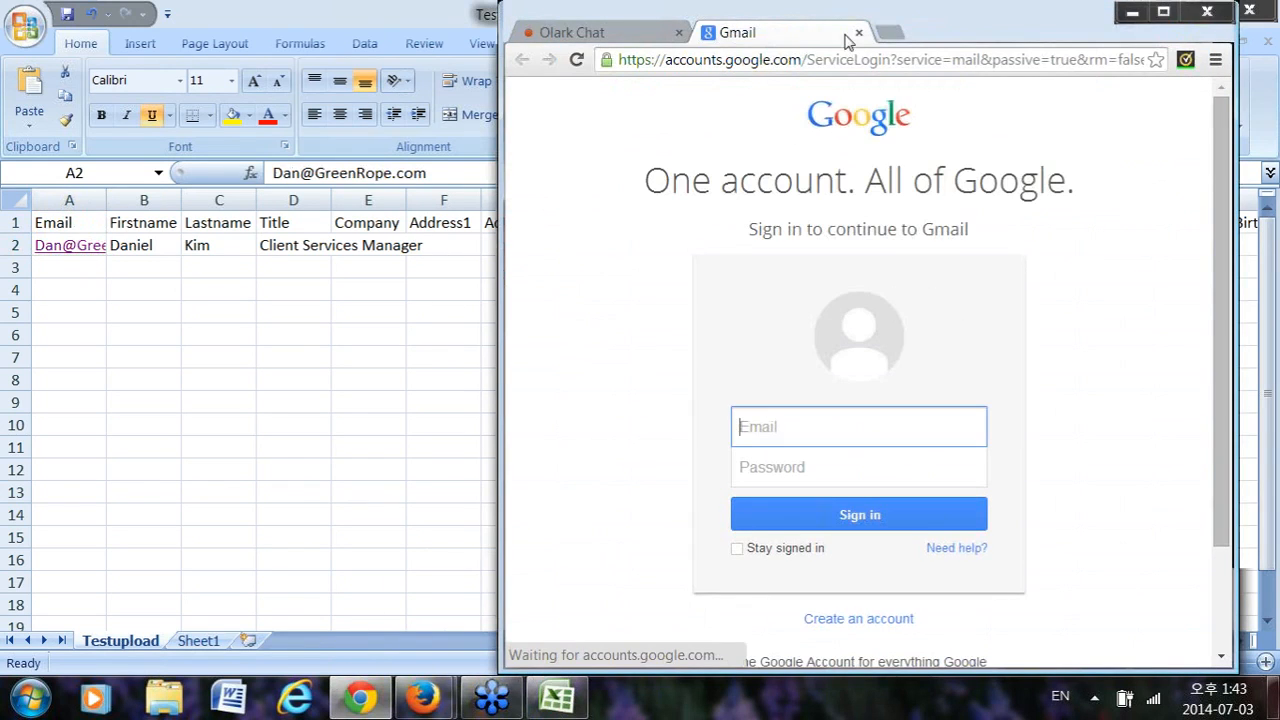
pyautogui.click(859, 33)
pyautogui.click(1131, 12)
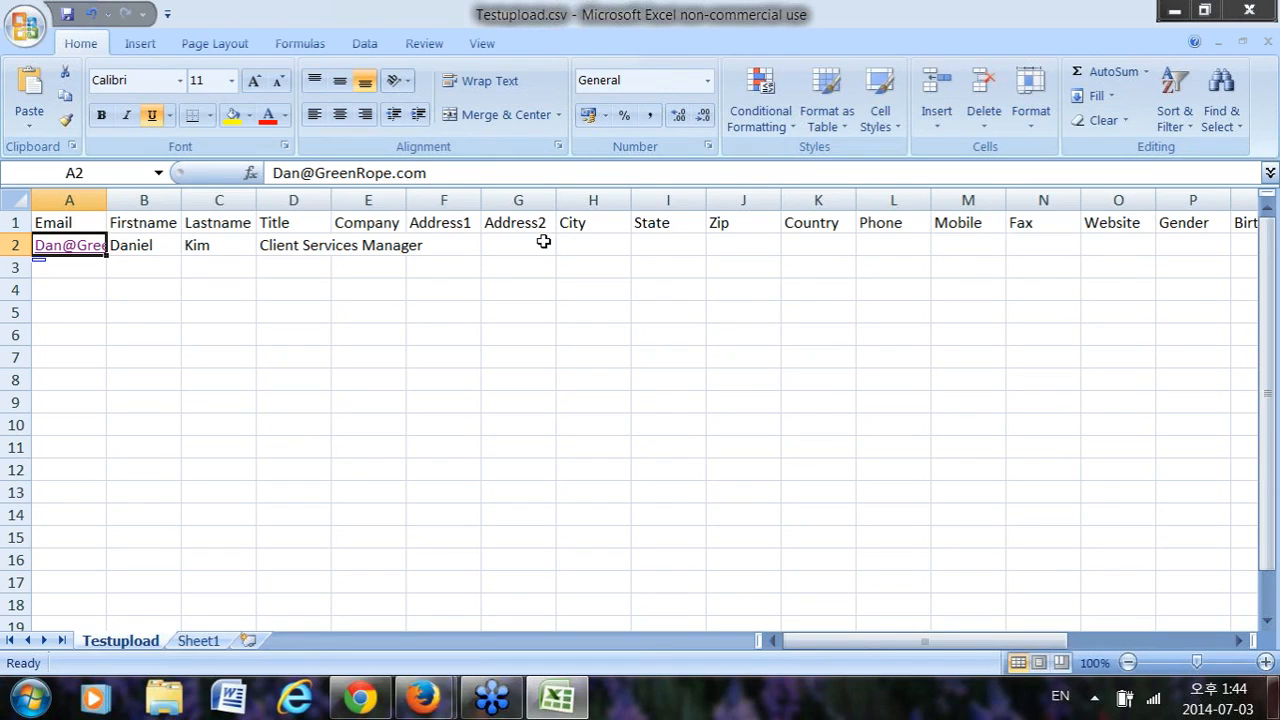
pyautogui.click(1036, 157)
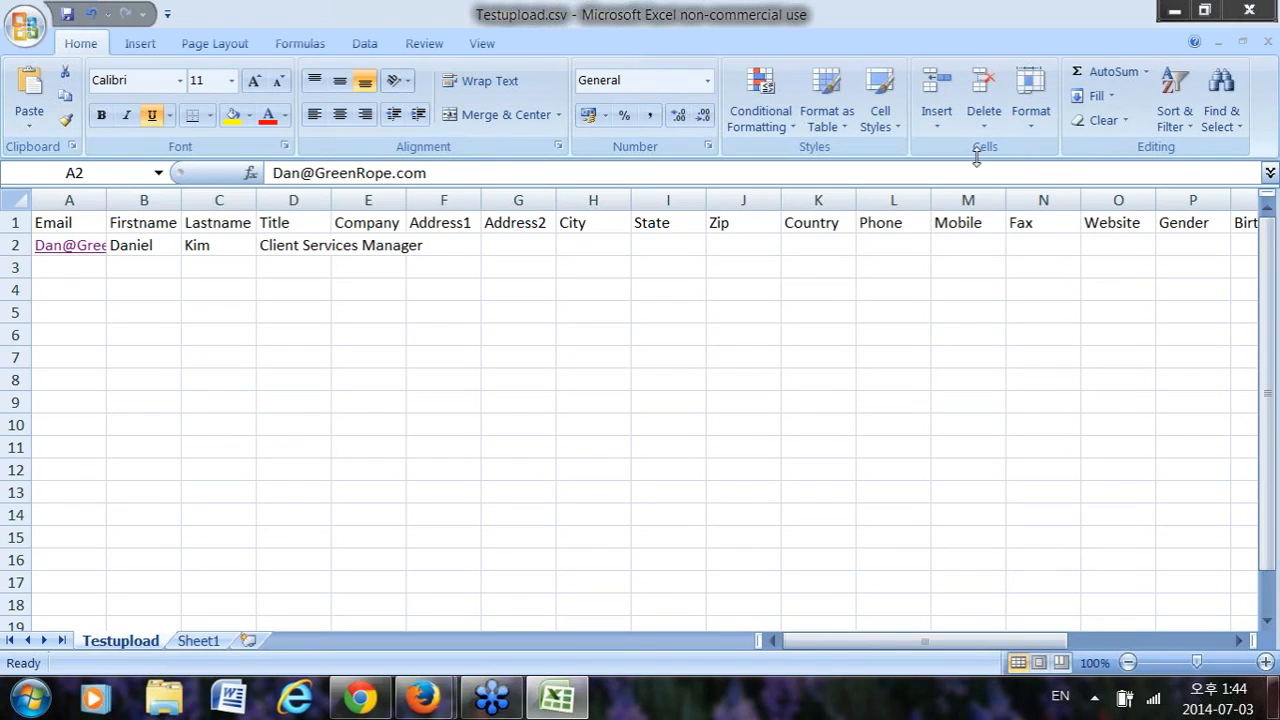